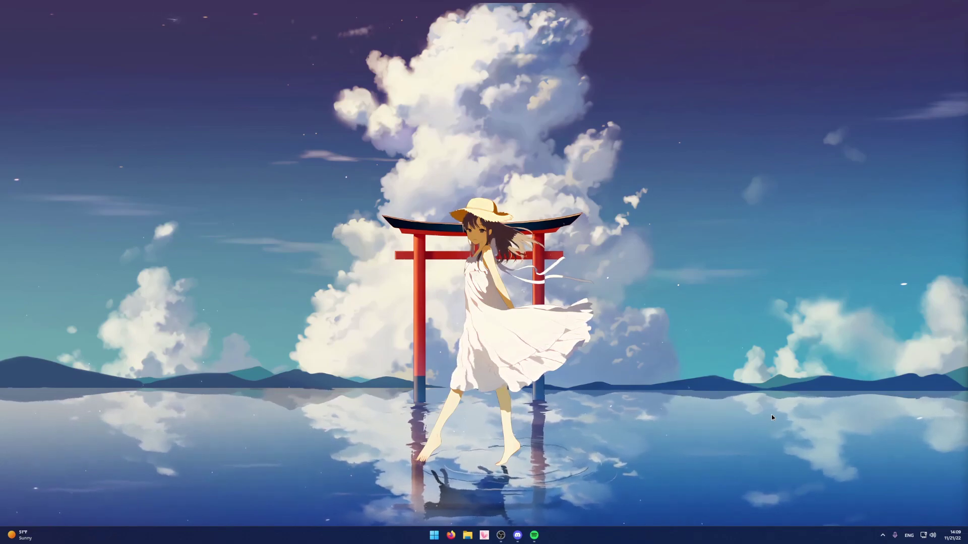
Launch Adobe Premiere Pro 2020 and open its General preferences.
left_click(433, 536)
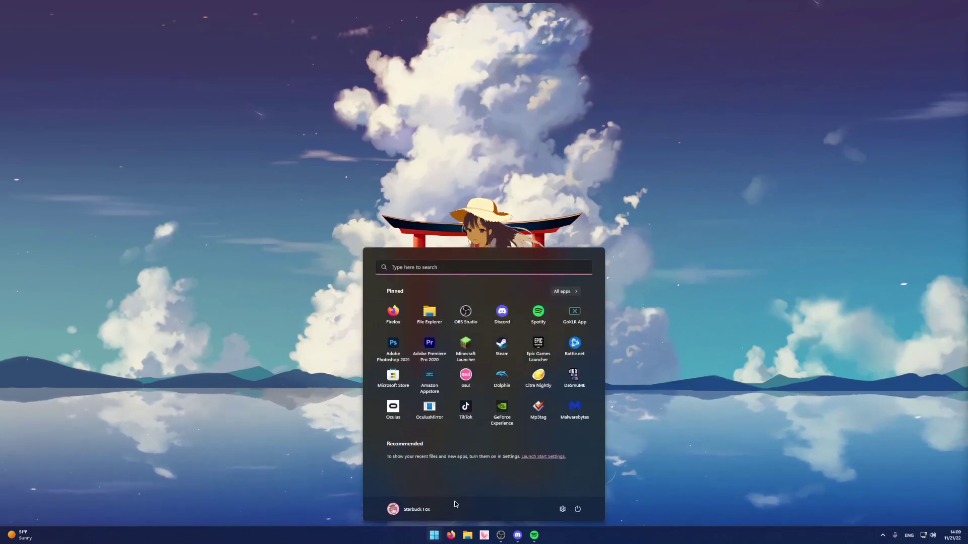
left_click(430, 345)
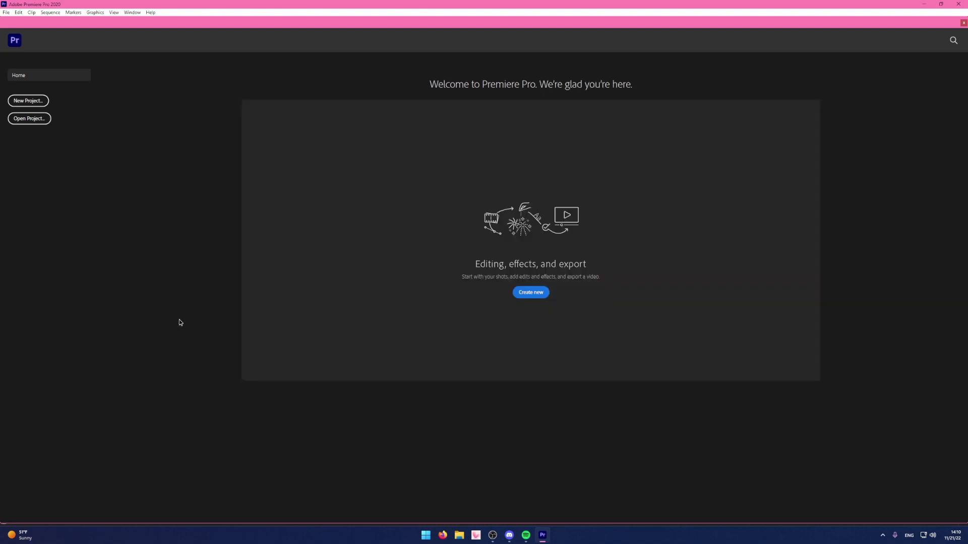
left_click(6, 14)
mouse_move(20, 13)
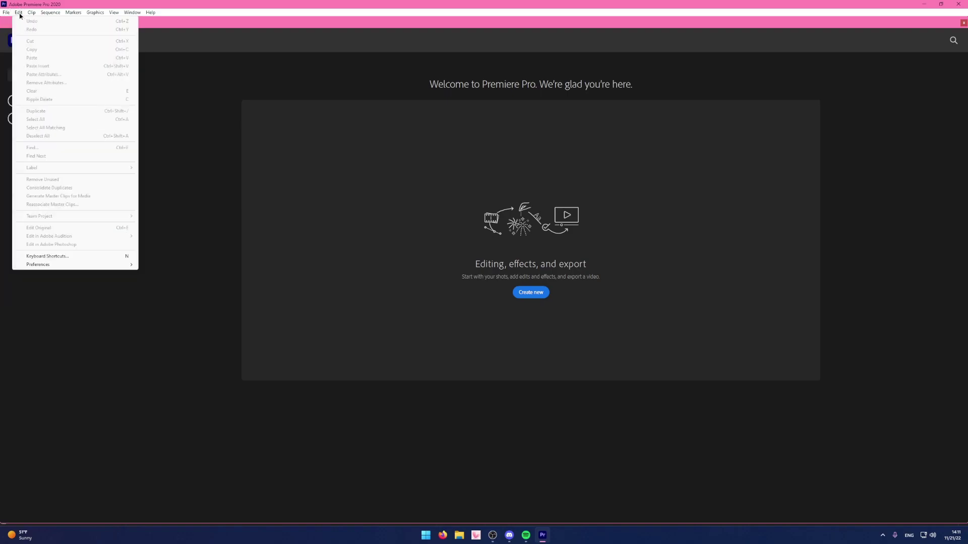
mouse_move(60, 265)
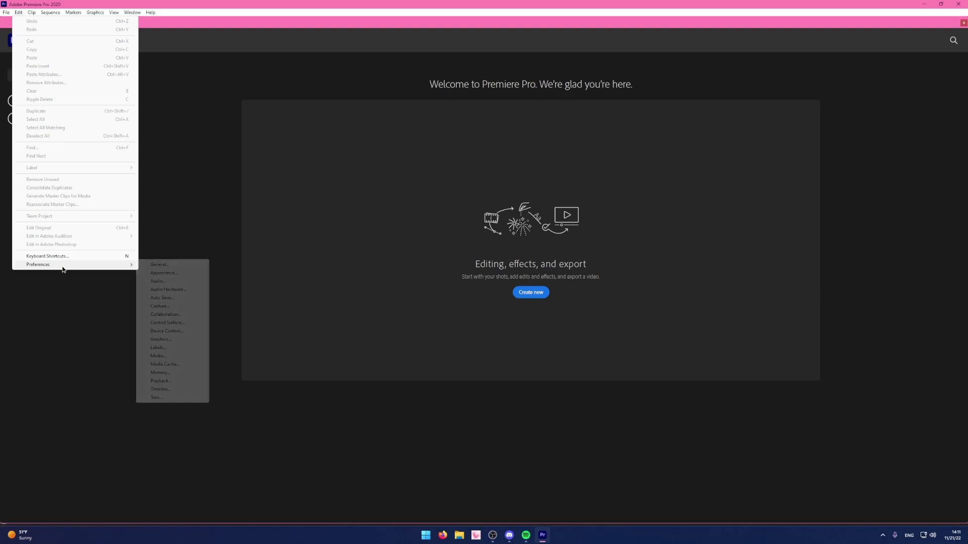
left_click(167, 265)
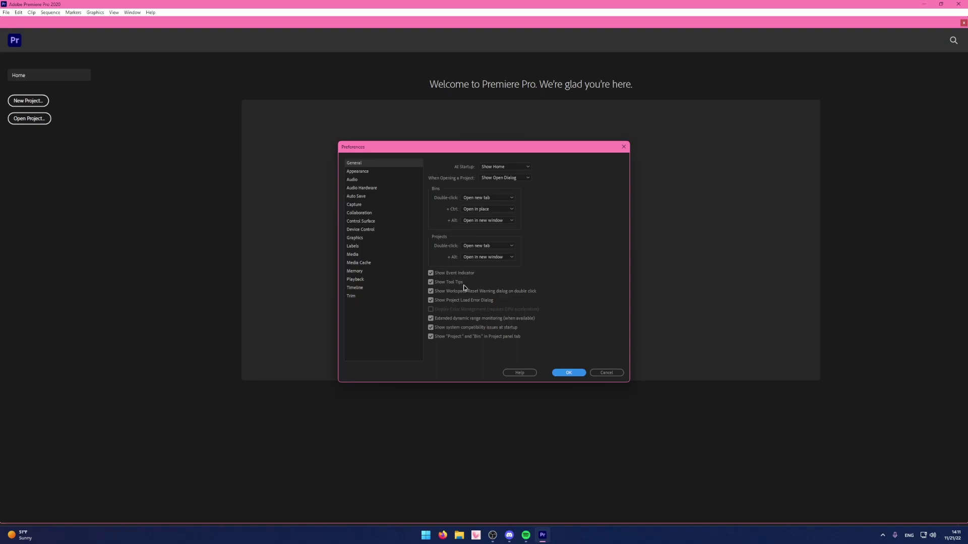
Review the Appearance, Audio and Audio Hardware preferences, including the available default input and output devices.
left_click(365, 175)
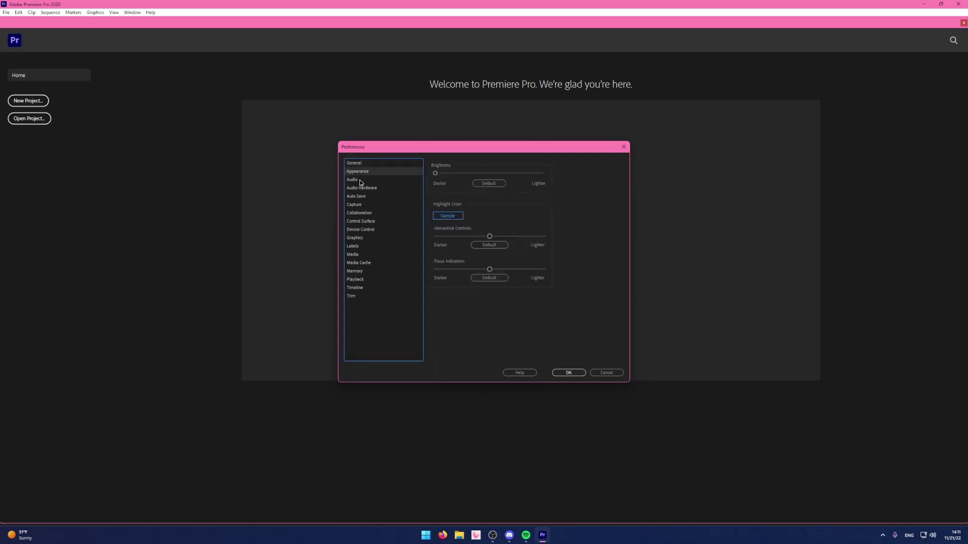
left_click(361, 181)
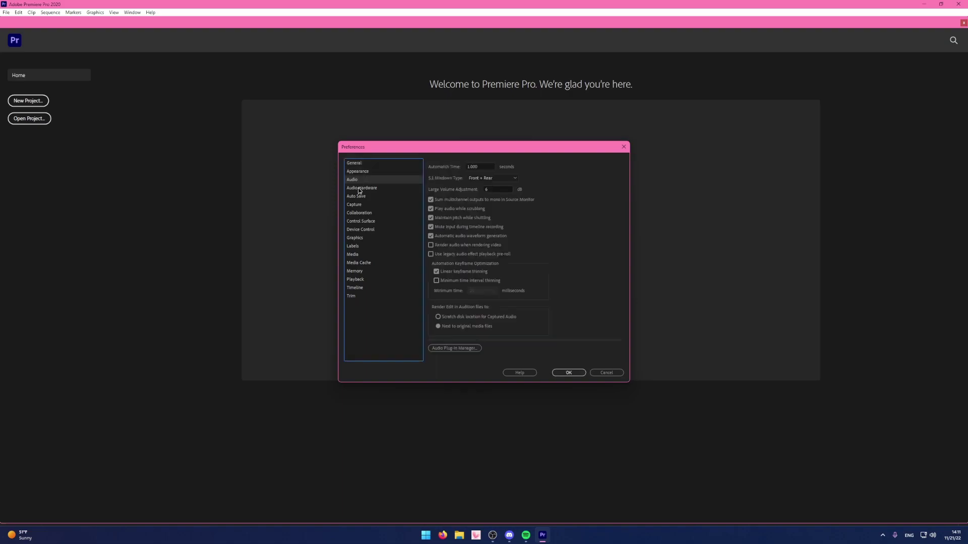
left_click(360, 190)
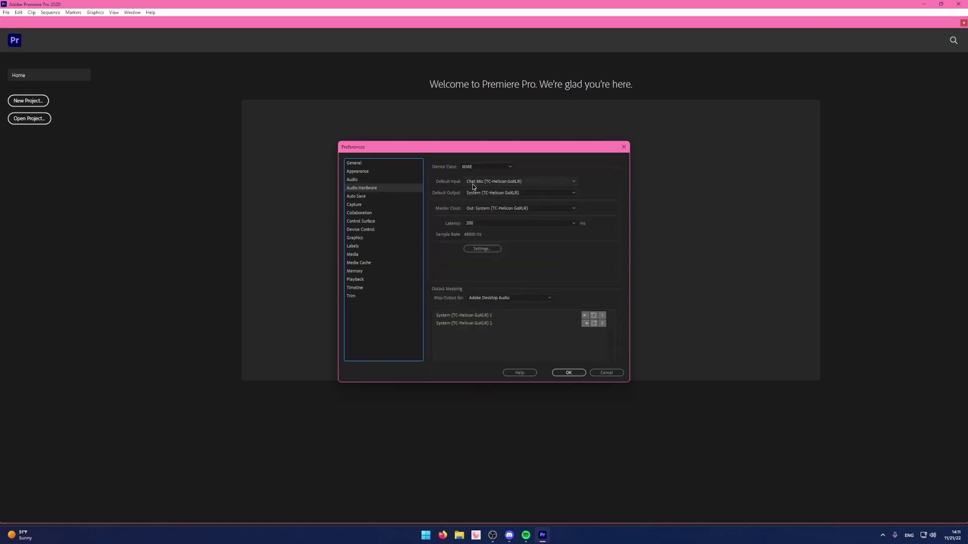
left_click(485, 193)
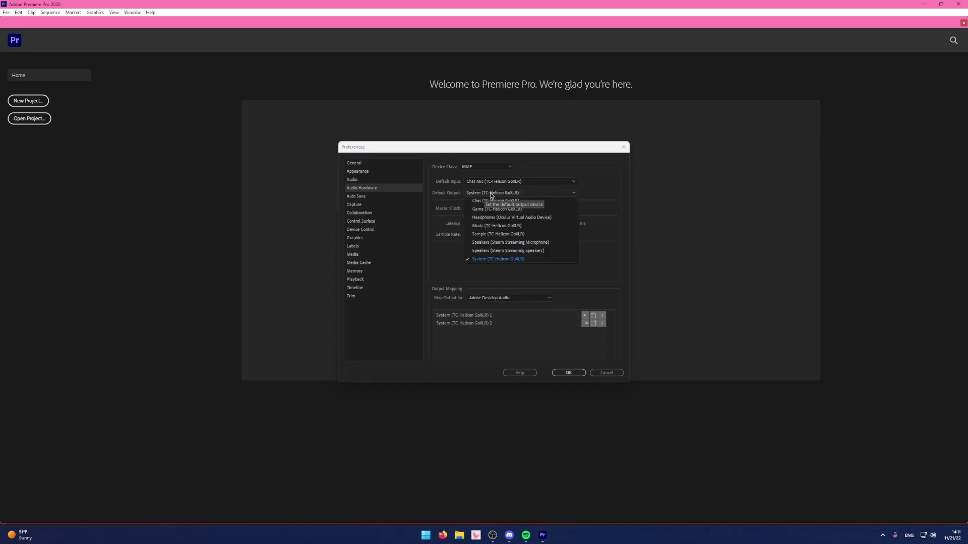
left_click(489, 194)
left_click(474, 183)
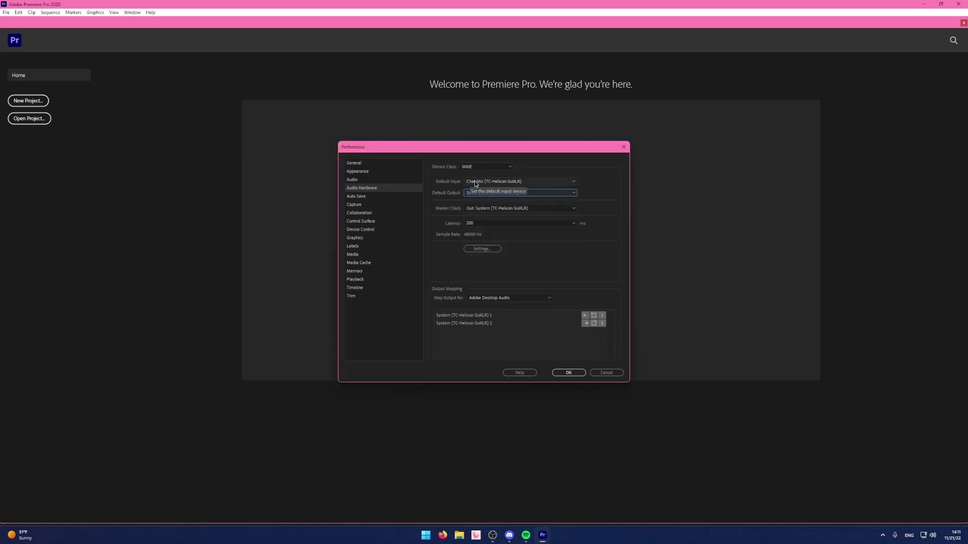
left_click(486, 182)
left_click(480, 183)
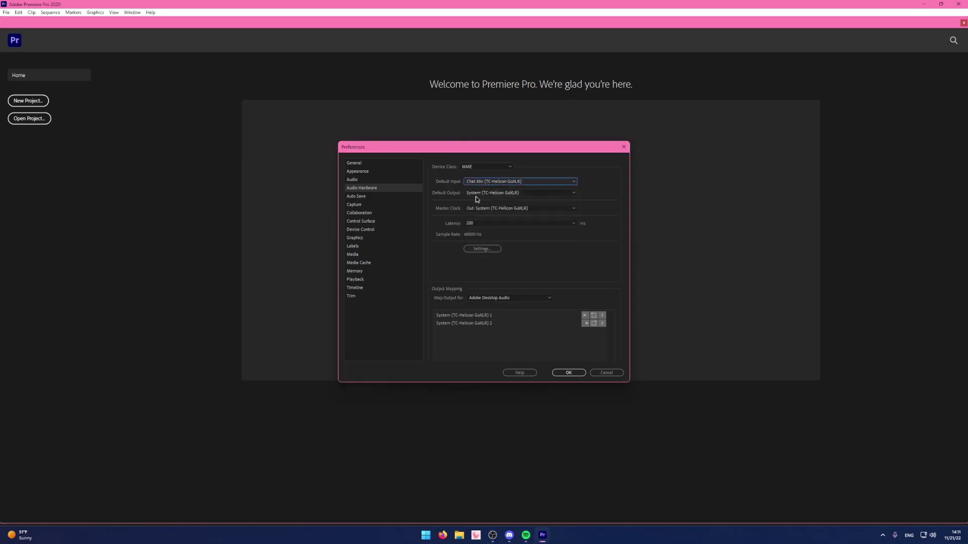
left_click(477, 193)
left_click(482, 196)
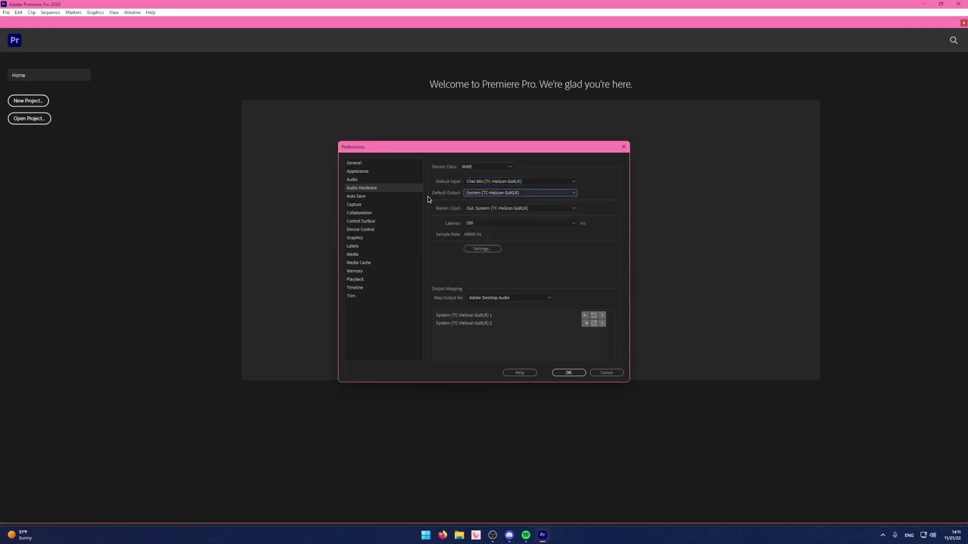
Look through the Auto Save, Capture, Collaboration, Control Surface, Device Control, Graphics and Labels preferences.
left_click(372, 197)
left_click(375, 204)
left_click(371, 214)
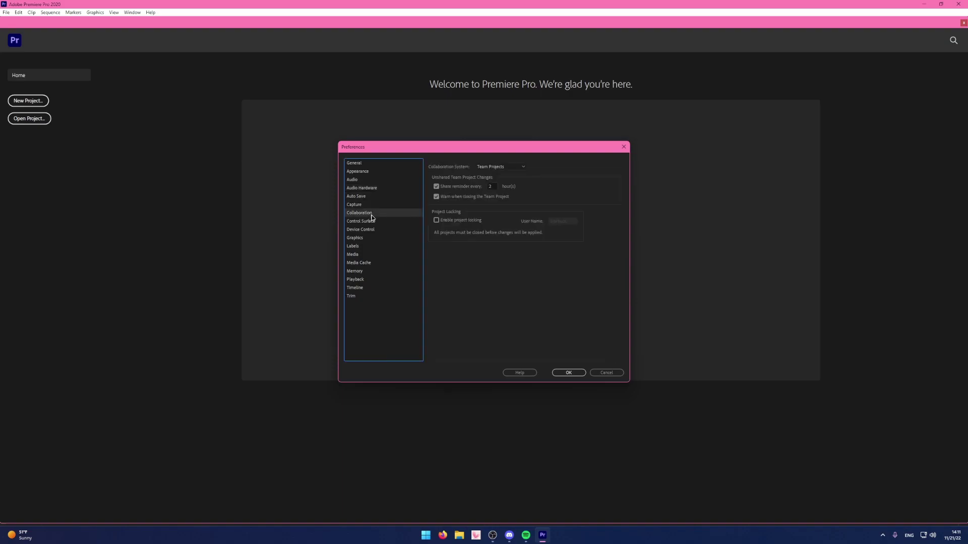
left_click(375, 223)
left_click(374, 232)
left_click(369, 239)
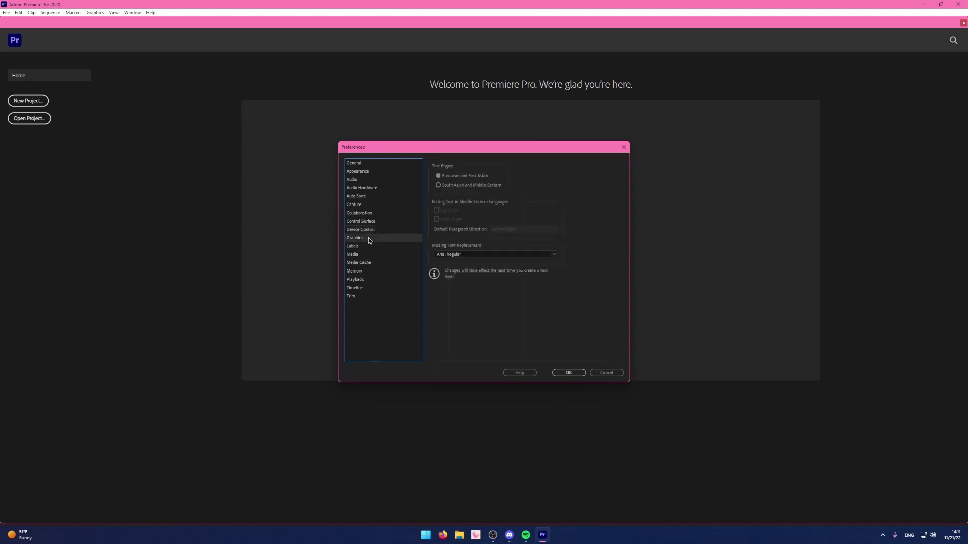
left_click(363, 247)
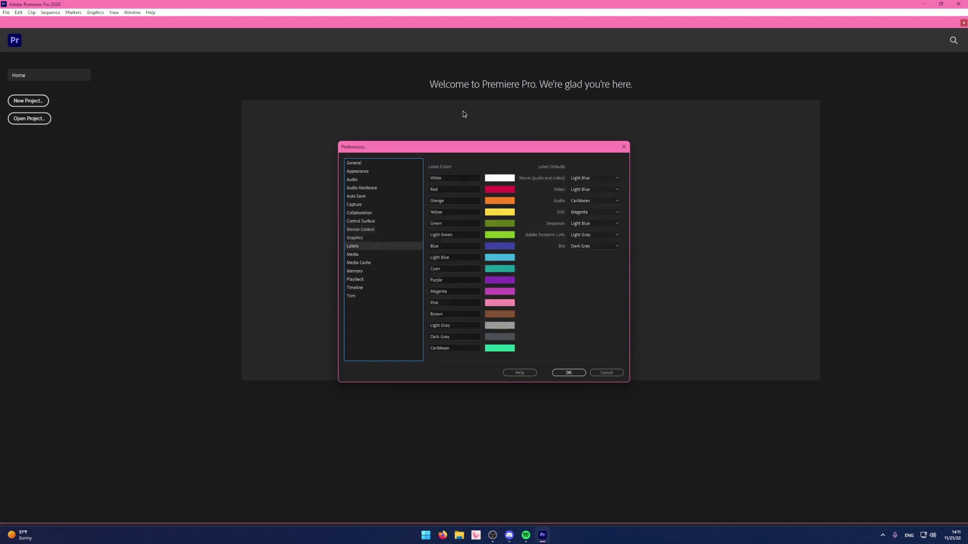
Look through the preferences from Media to Trim, then return to the Memory settings to examine the RAM allocation.
left_click(365, 255)
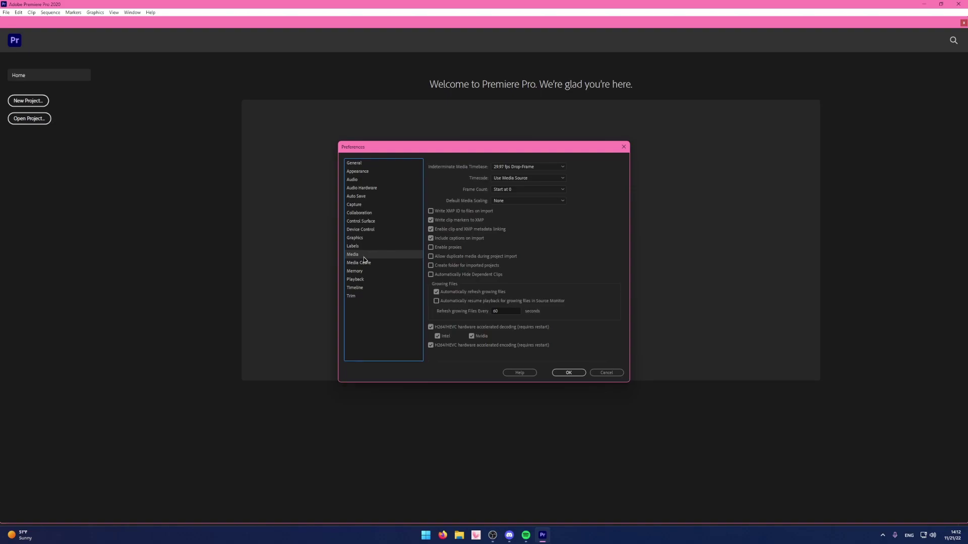
left_click(365, 264)
left_click(365, 271)
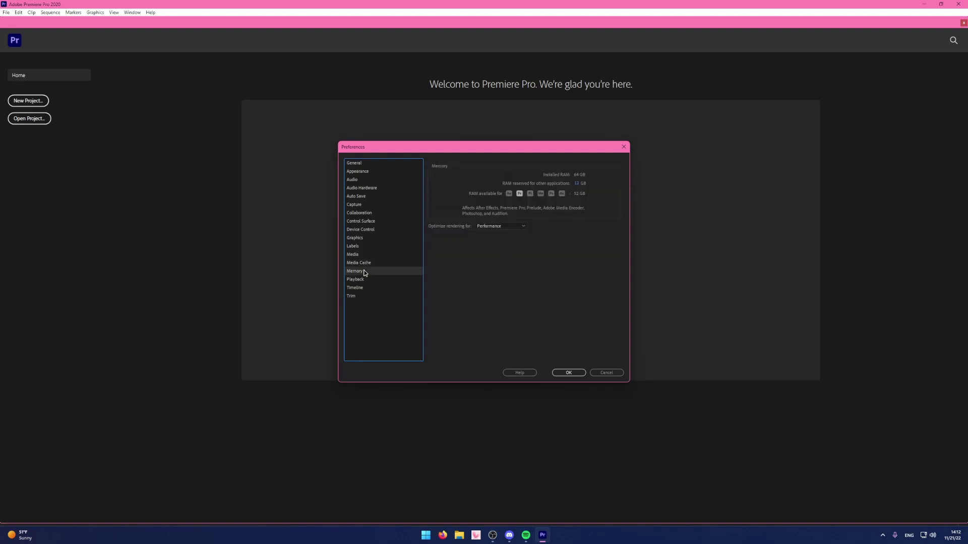
left_click(363, 279)
left_click(363, 288)
left_click(363, 295)
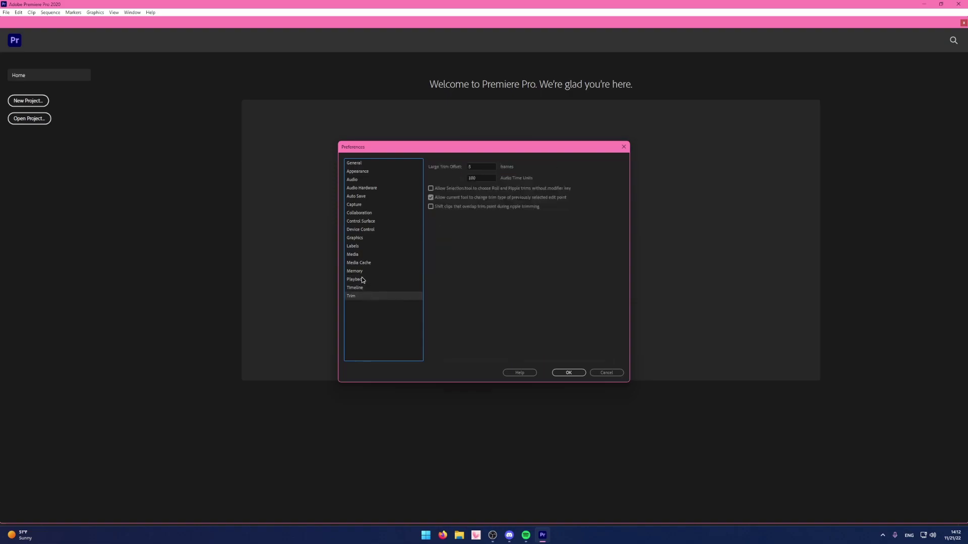
left_click(363, 273)
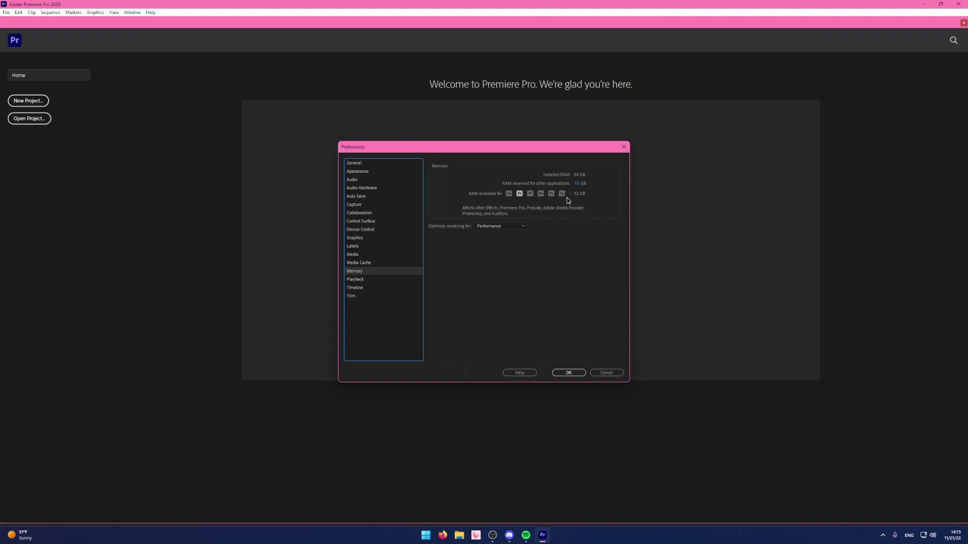
Return to the Labels preferences and open Color_Time.txt in Notepad, placing its window beside the Preferences dialog.
key("Up")
key("Up")
key("Up")
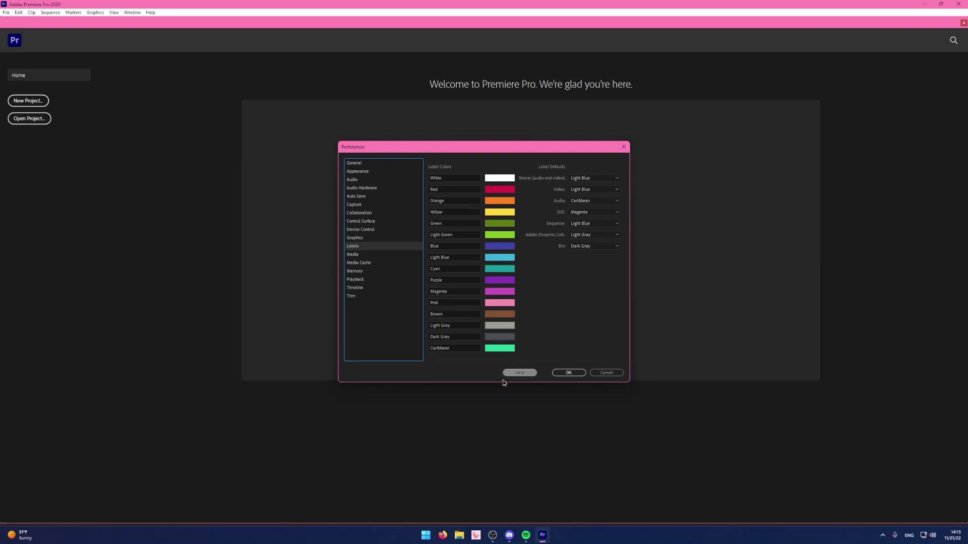
left_click(458, 536)
double_click(310, 372)
left_click_drag(710, 141, 767, 117)
left_click_drag(694, 420, 692, 504)
left_click_drag(751, 111, 719, 33)
left_click_drag(654, 425, 651, 483)
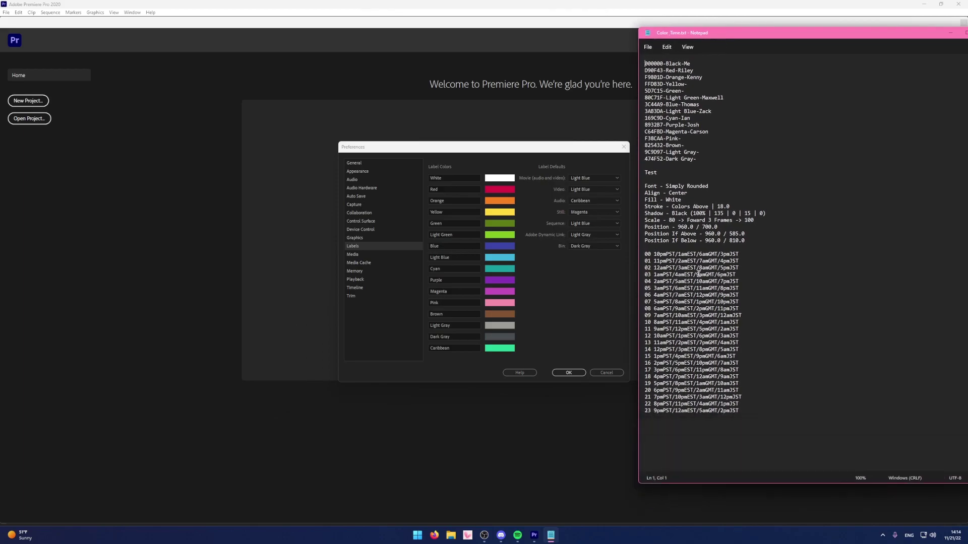
Examine the hex colour codes, colour names and text style notes in Color_Time.txt.
left_click_drag(755, 409, 563, 51)
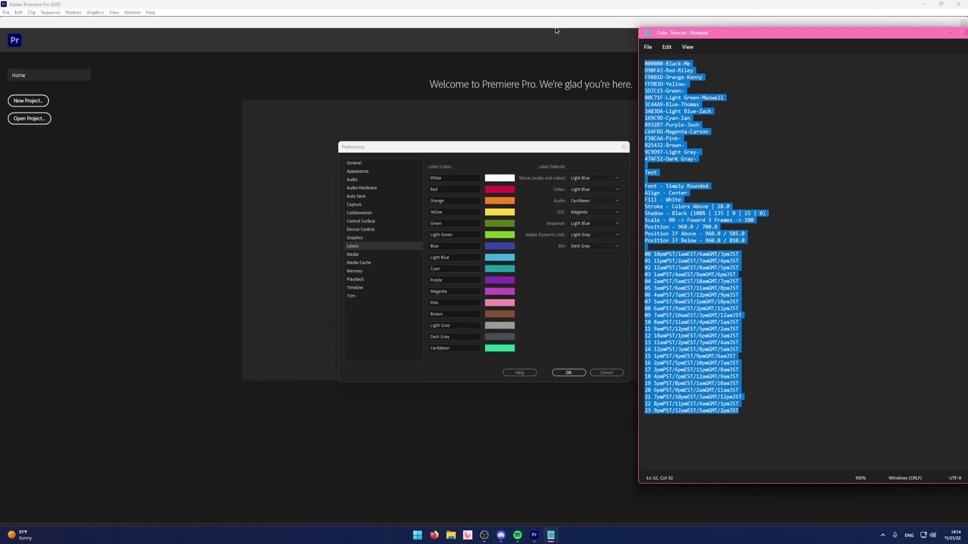
left_click(744, 255)
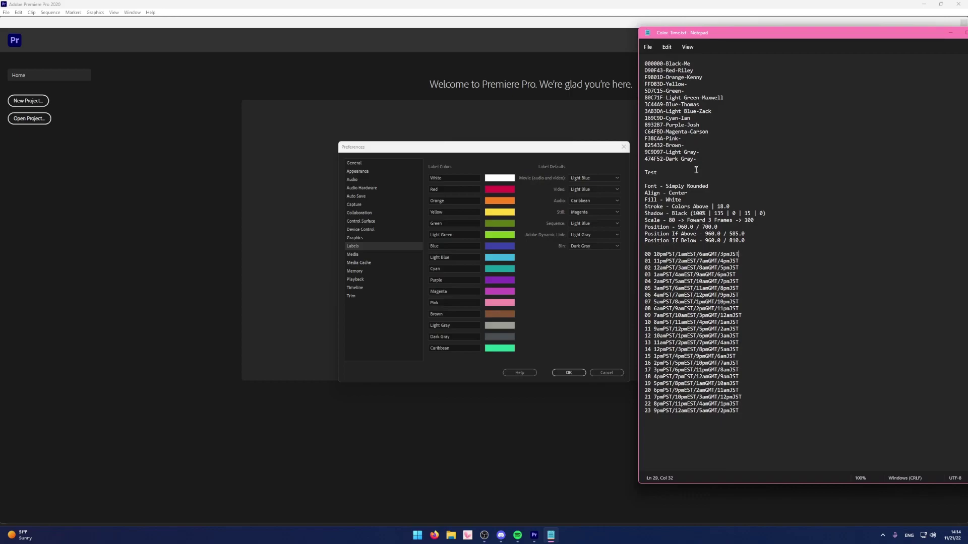
double_click(653, 64)
double_click(653, 71)
double_click(682, 71)
double_click(656, 70)
double_click(671, 71)
double_click(686, 71)
left_click_drag(645, 62, 649, 67)
left_click(666, 71)
Switch back to Premiere Pro and inspect the White, Red, Orange and Yellow label colours in the Color Picker.
left_click(552, 307)
left_click(464, 179)
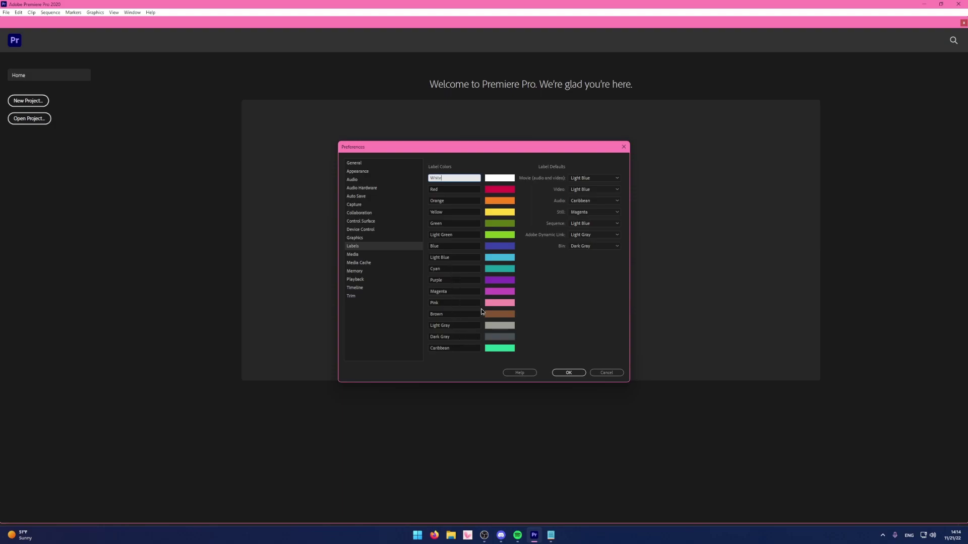
left_click(494, 179)
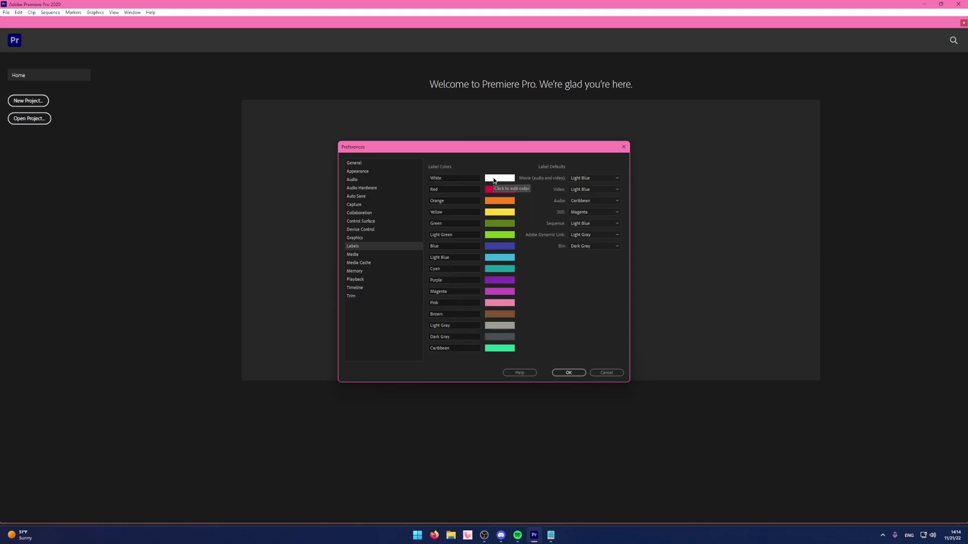
left_click(452, 179)
left_click(494, 178)
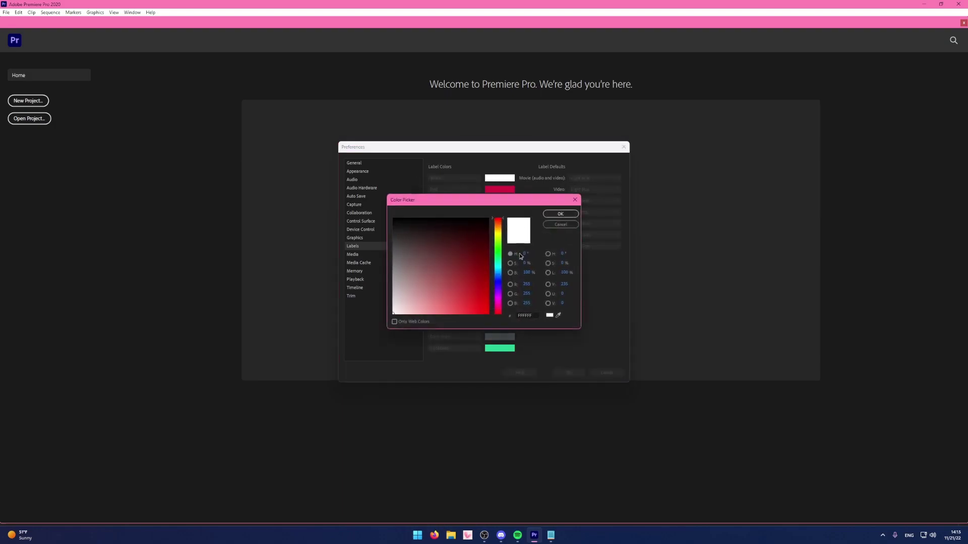
left_click(560, 213)
left_click(505, 190)
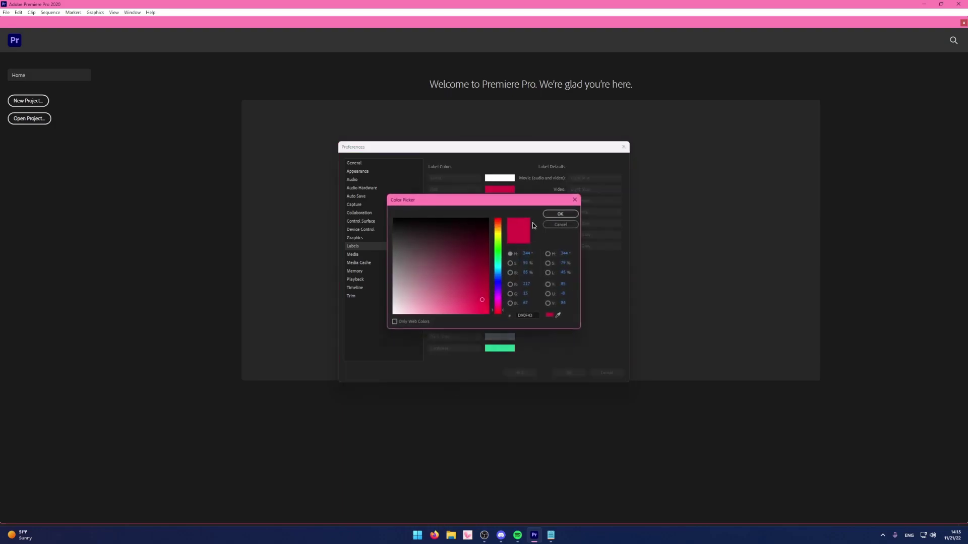
left_click(557, 214)
left_click(500, 200)
left_click(558, 214)
left_click(504, 212)
left_click(552, 215)
Inspect the Green, Light Green, Blue, Cyan and Purple label colours in the Color Picker.
left_click(500, 223)
left_click(557, 213)
left_click(506, 235)
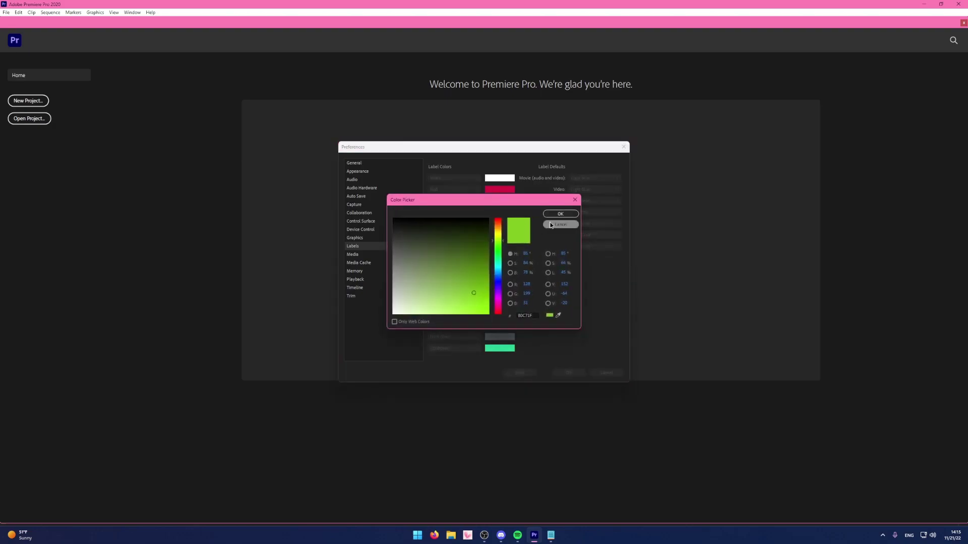
left_click(558, 214)
left_click(501, 246)
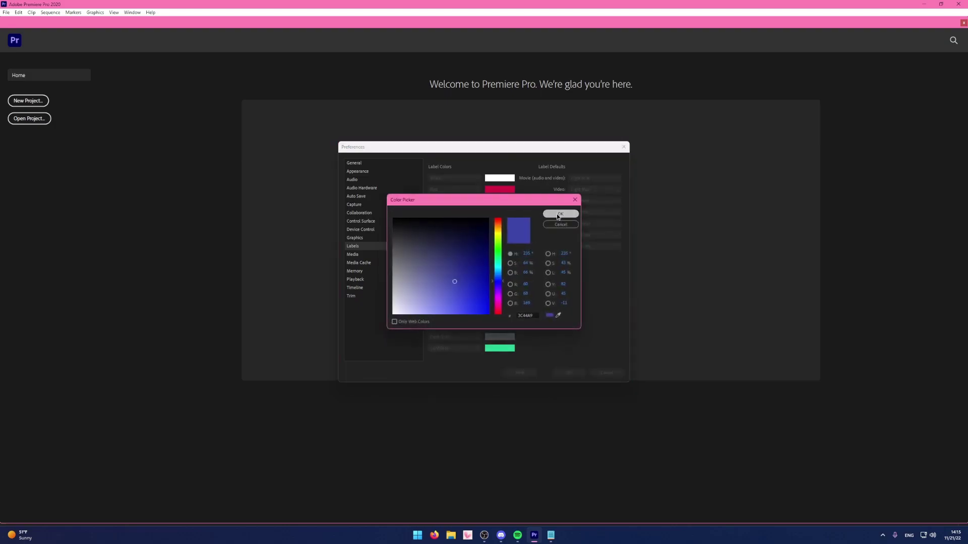
left_click(558, 213)
left_click(505, 269)
left_click(557, 214)
left_click(504, 280)
left_click(551, 216)
Inspect the Magenta, Pink, Brown, Light Gray, Dark Gray and Caribbean label colours in the Color Picker.
left_click(499, 291)
left_click(557, 213)
left_click(497, 303)
left_click(550, 217)
left_click(500, 315)
left_click(556, 215)
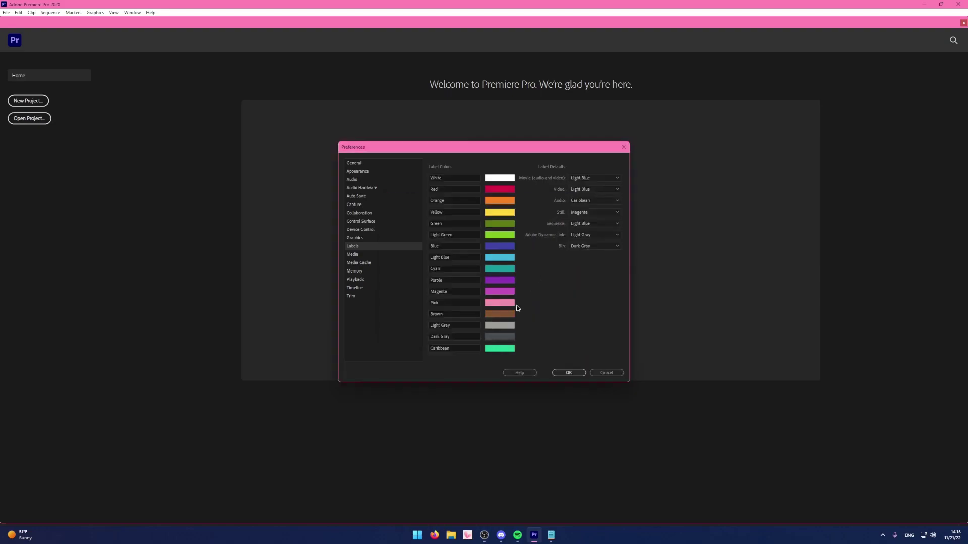
left_click(498, 326)
left_click(560, 213)
left_click(502, 337)
left_click(559, 214)
left_click(497, 348)
left_click(557, 213)
Compare the label colours with the notes in Color_Time.txt, then return to Premiere Pro and accept the preferences.
key("alt+Tab")
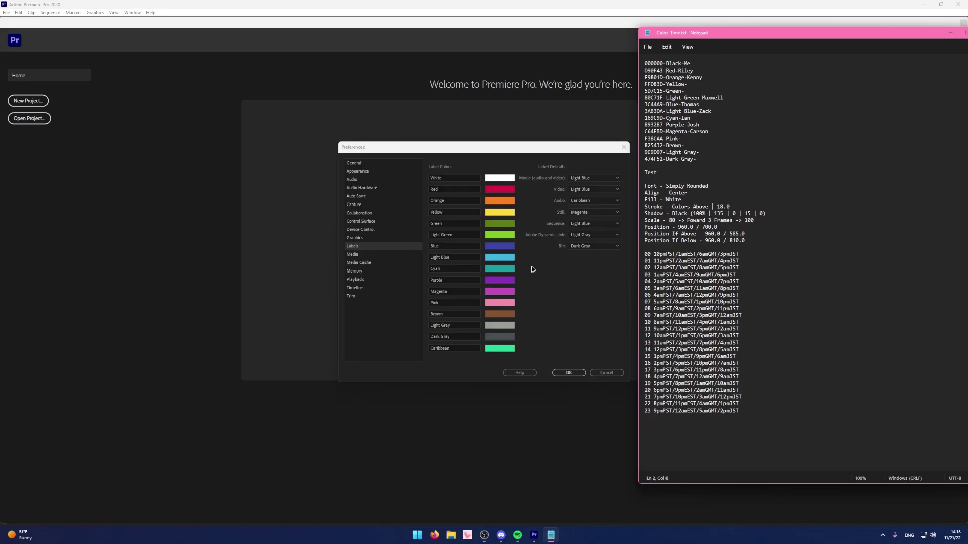
key("alt+Tab")
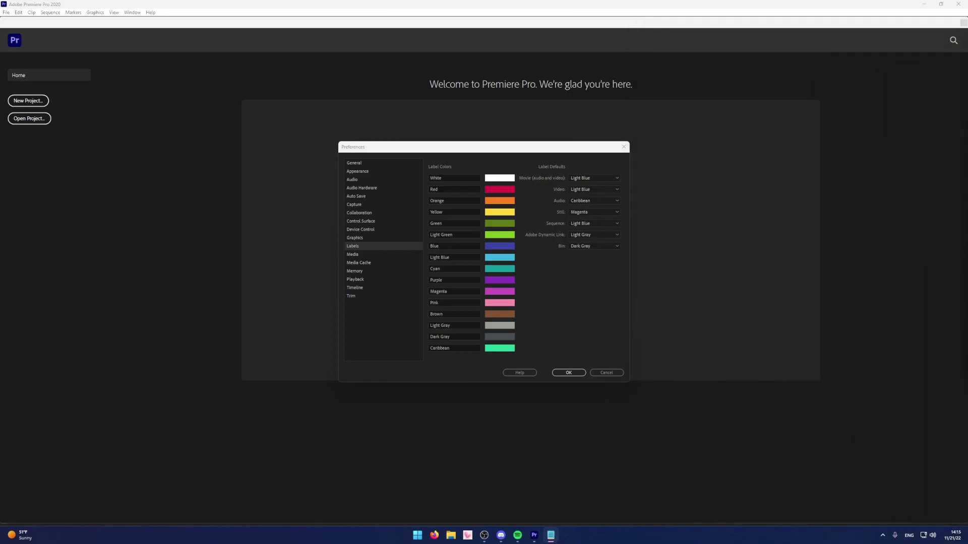
key("alt+Tab")
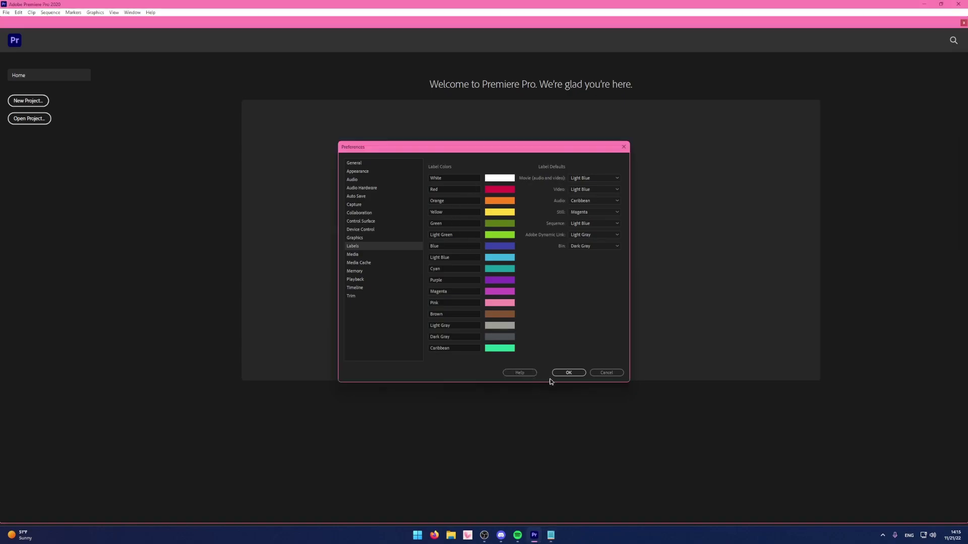
left_click(569, 374)
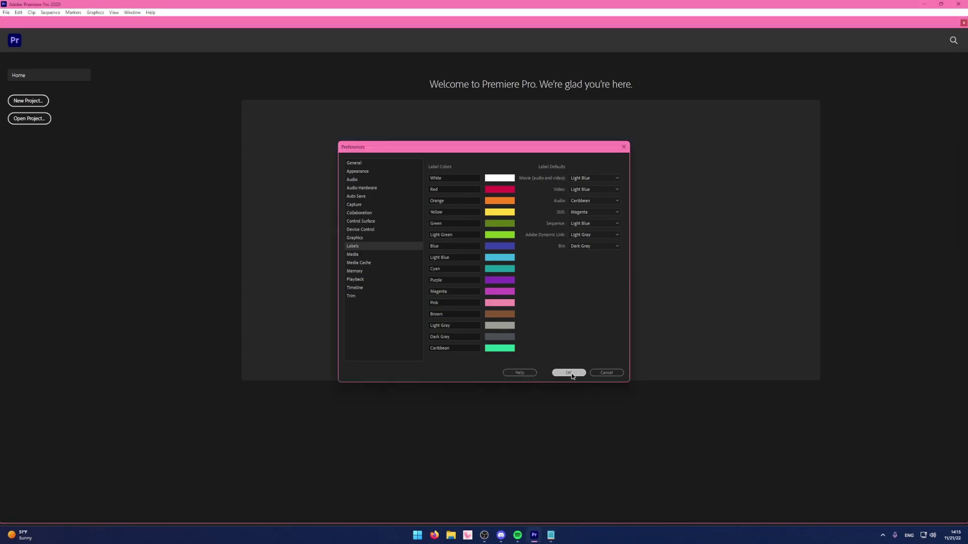
Open the Keyboard Shortcuts editor.
left_click(18, 12)
left_click(78, 261)
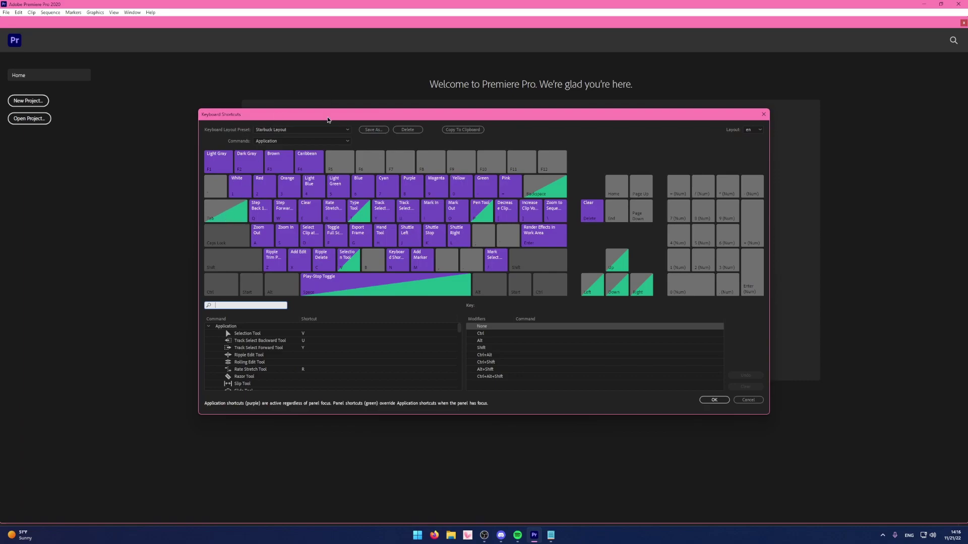
Preview the Adobe Premiere Pro Default keyboard layout preset, then return to Starbuck Layout.
left_click(292, 130)
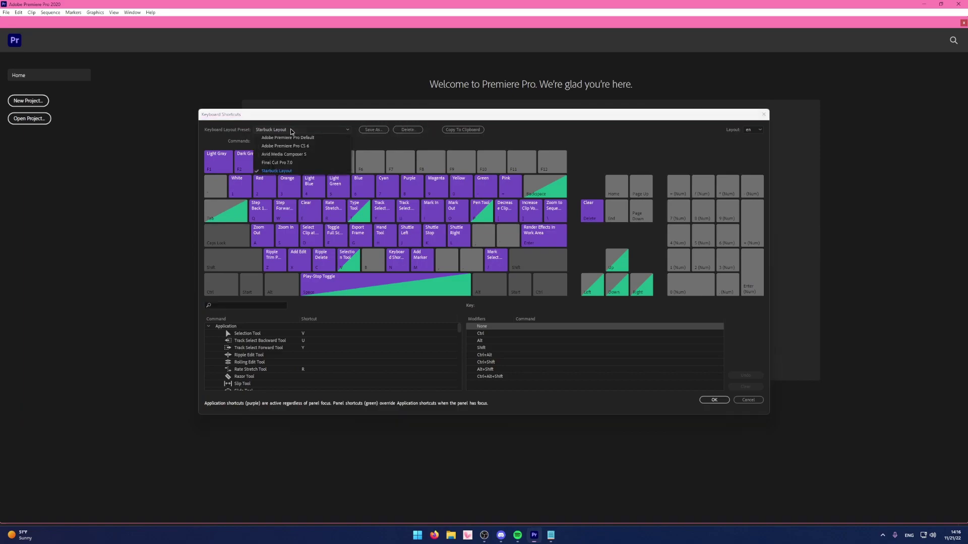
left_click(304, 140)
left_click(296, 129)
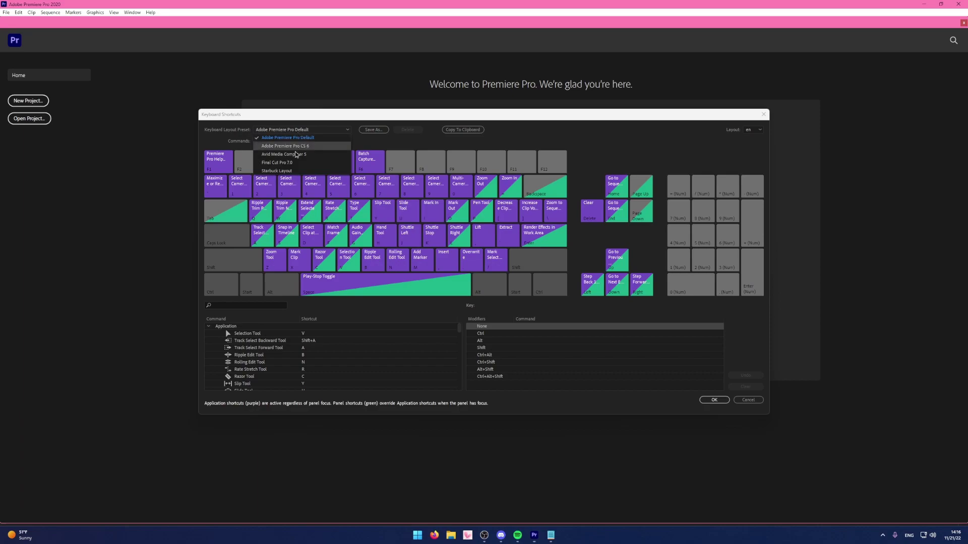
left_click(283, 175)
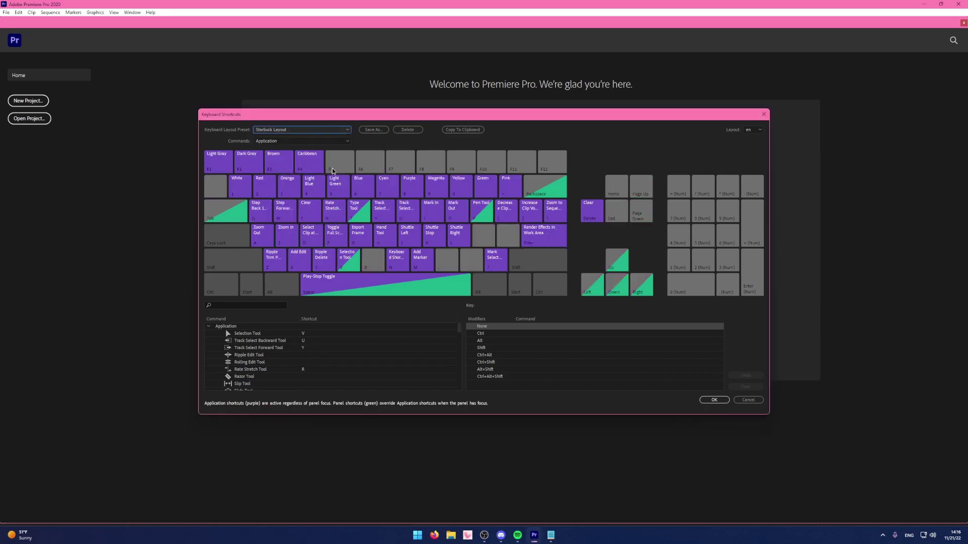
Inspect the commands assigned to the F5, 6 and 5 keys in the keyboard layout.
left_click(344, 165)
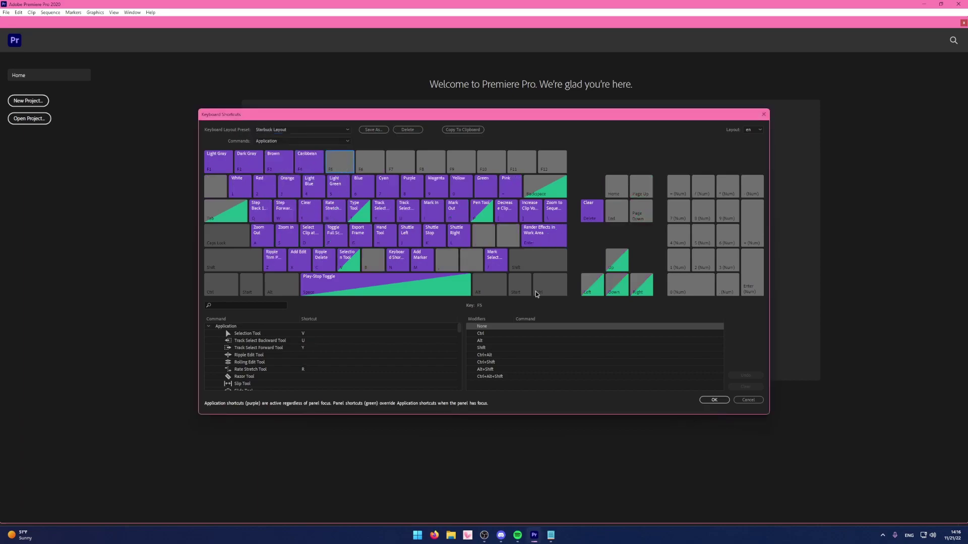
left_click(360, 194)
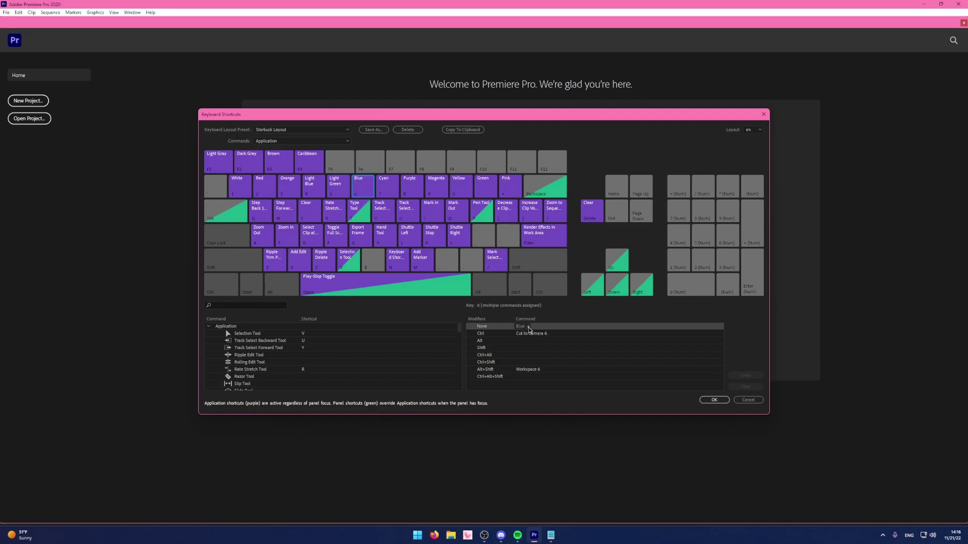
left_click(338, 184)
Search the commands for "blue" and try F6 as an extra shortcut for the Blue label, then remove it from that key.
left_click(234, 303)
type("blue")
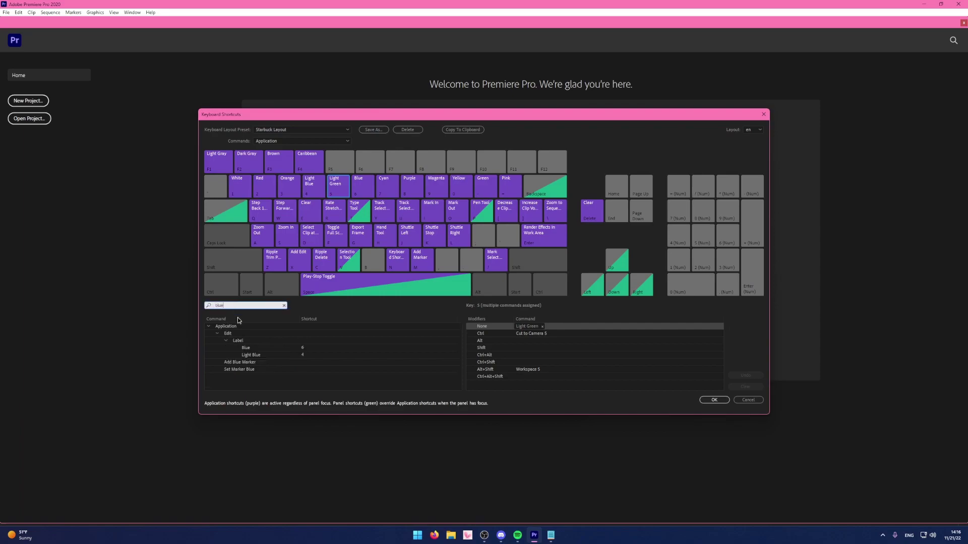
left_click(271, 347)
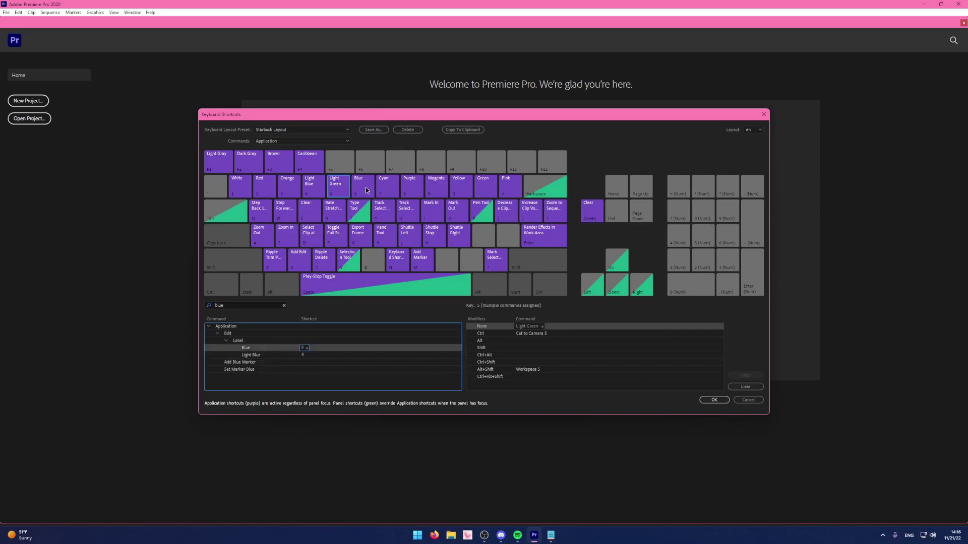
key("F6")
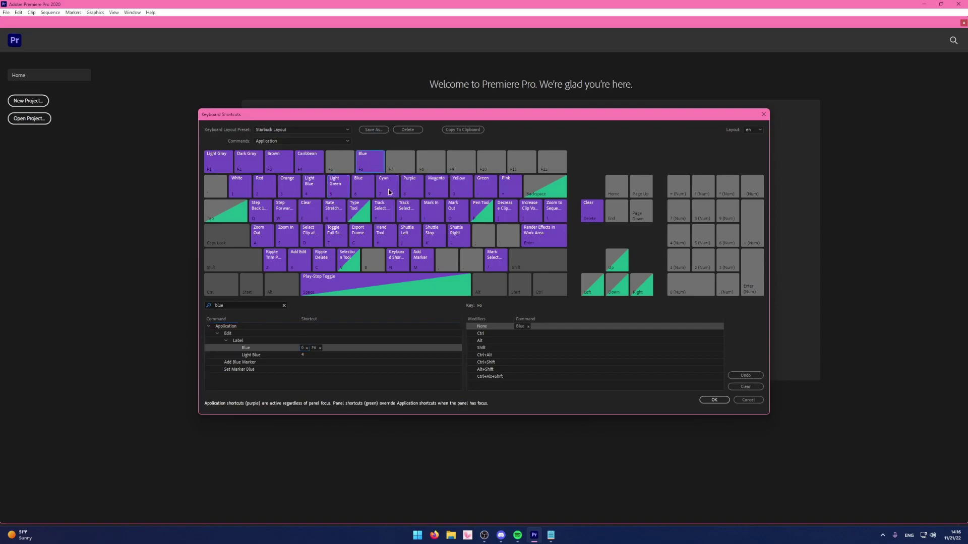
left_click(528, 326)
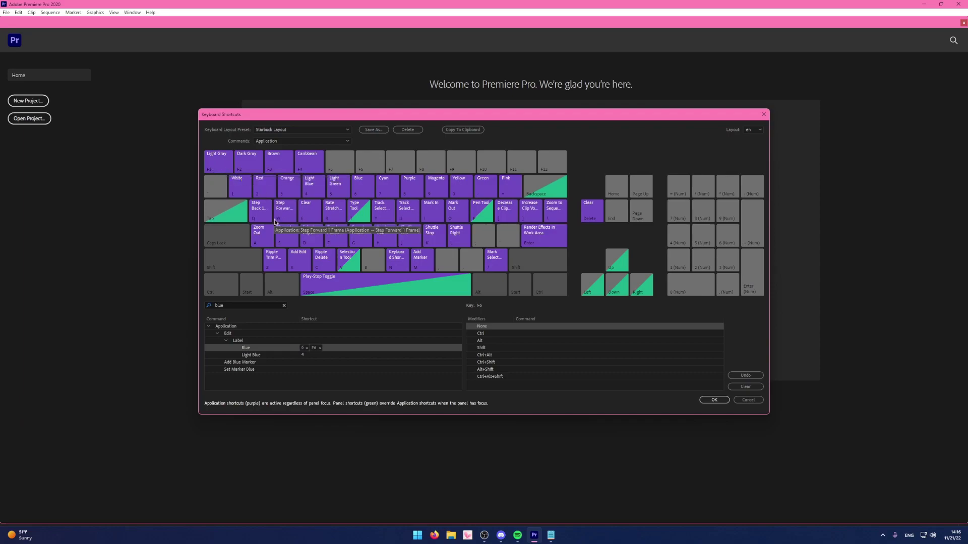
Preview the shortcuts that use the Ctrl and Alt modifiers, then return to the unmodified key layout.
left_click(215, 285)
left_click(225, 289)
key("ctrl")
left_click(281, 285)
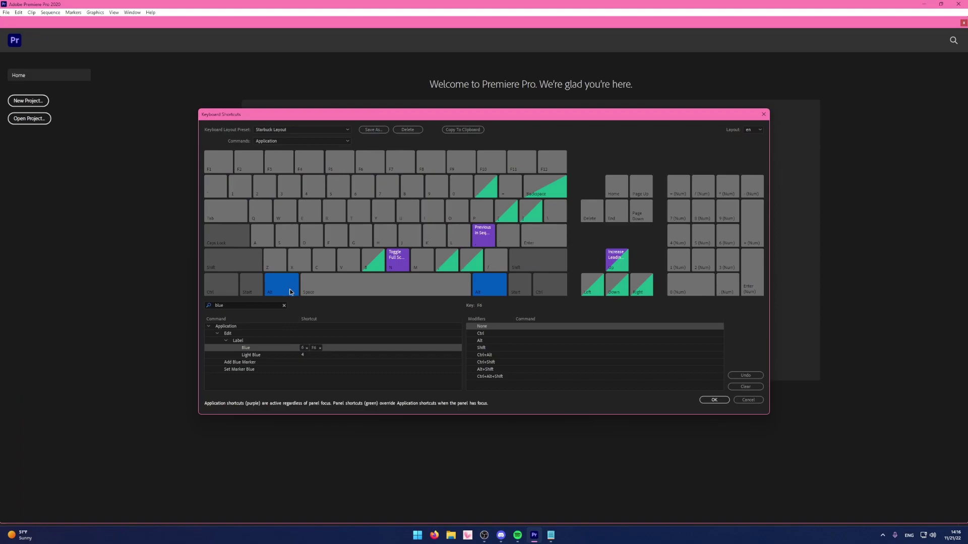
left_click(290, 292)
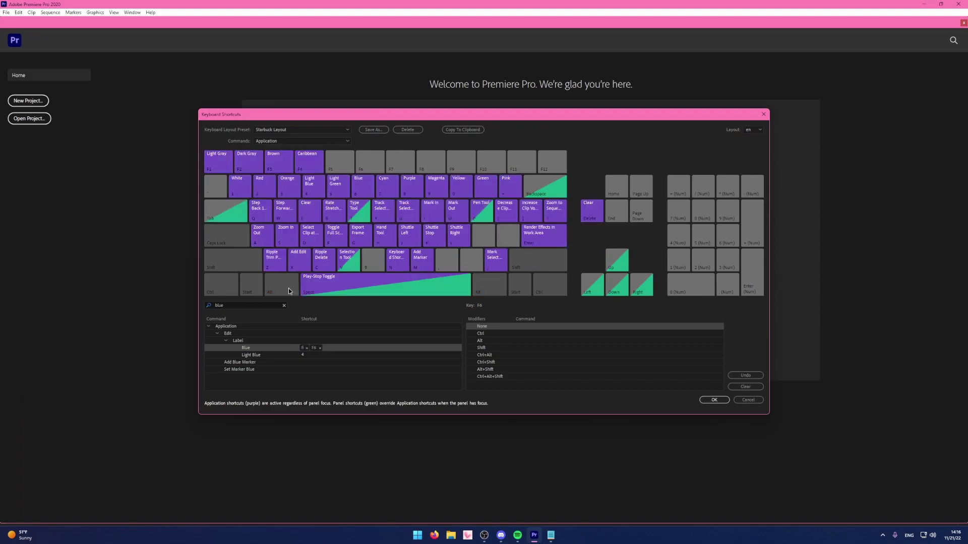
Inspect the label colour commands assigned to the F1 through F4 keys.
left_click(225, 167)
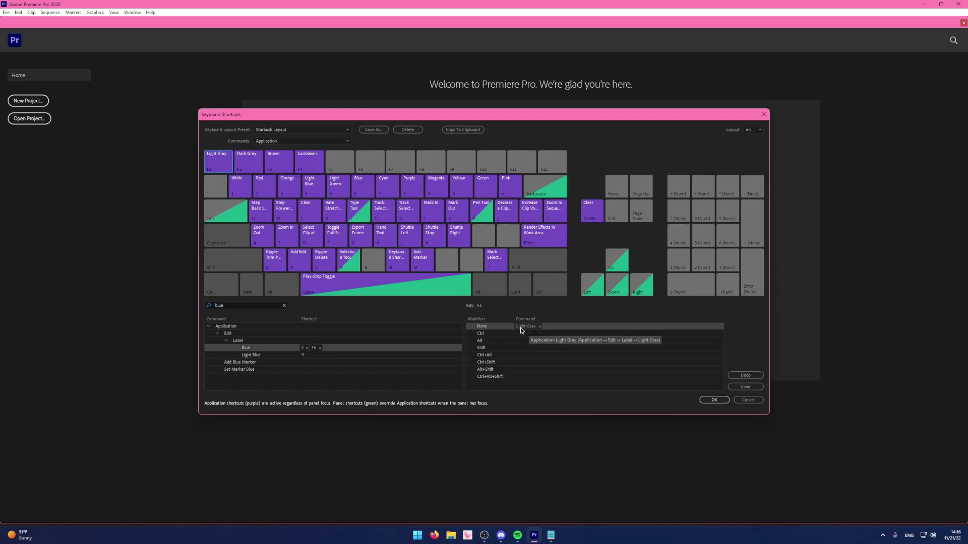
left_click(250, 166)
left_click(286, 167)
left_click(314, 165)
Inspect the label colour commands assigned along the number row, from White on 1 through Pink.
left_click(242, 186)
left_click(269, 193)
left_click(288, 191)
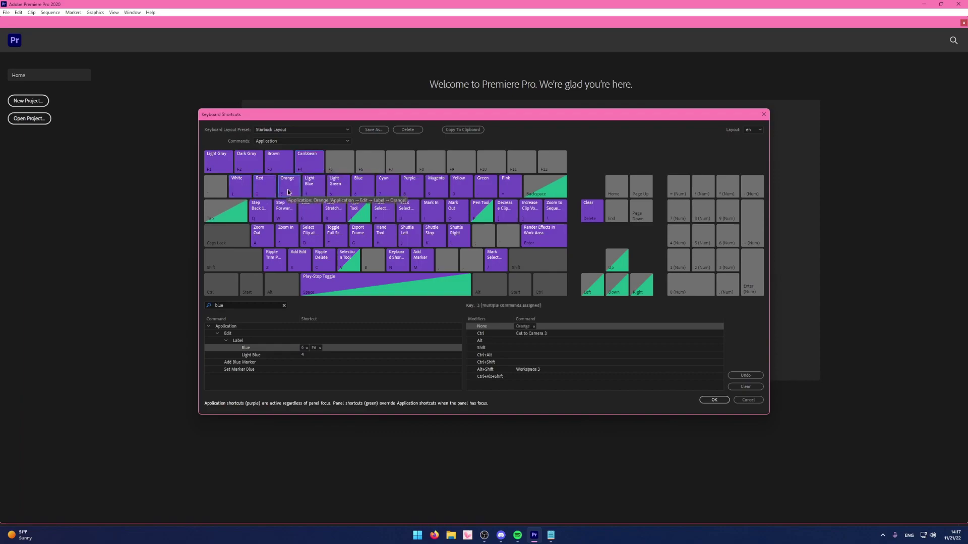
left_click(315, 191)
left_click(338, 190)
left_click(363, 190)
left_click(383, 191)
left_click(411, 190)
left_click(443, 190)
left_click(460, 191)
left_click(487, 191)
left_click(517, 189)
Inspect the commands on the Q row, from Step Back 1 Frame through Zoom to Sequence.
left_click(262, 208)
left_click(282, 209)
left_click(312, 211)
left_click(333, 211)
left_click(362, 213)
left_click(384, 216)
left_click(408, 213)
left_click(438, 214)
left_click(459, 213)
left_click(482, 213)
left_click(503, 213)
left_click(527, 214)
left_click(552, 212)
Inspect the commands on the A row, from Zoom Out through Shuttle Right and Render Effects in Work Area.
left_click(262, 235)
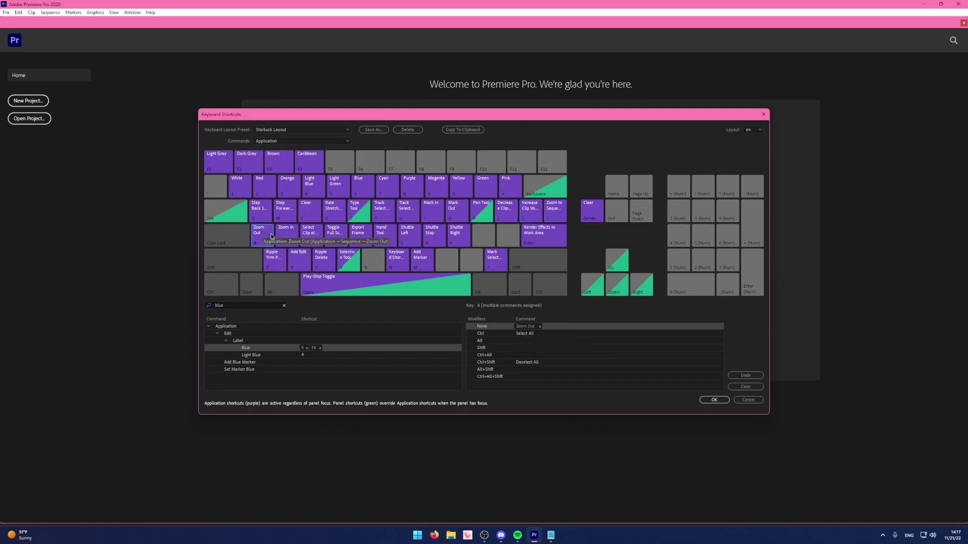
left_click(286, 239)
left_click(335, 237)
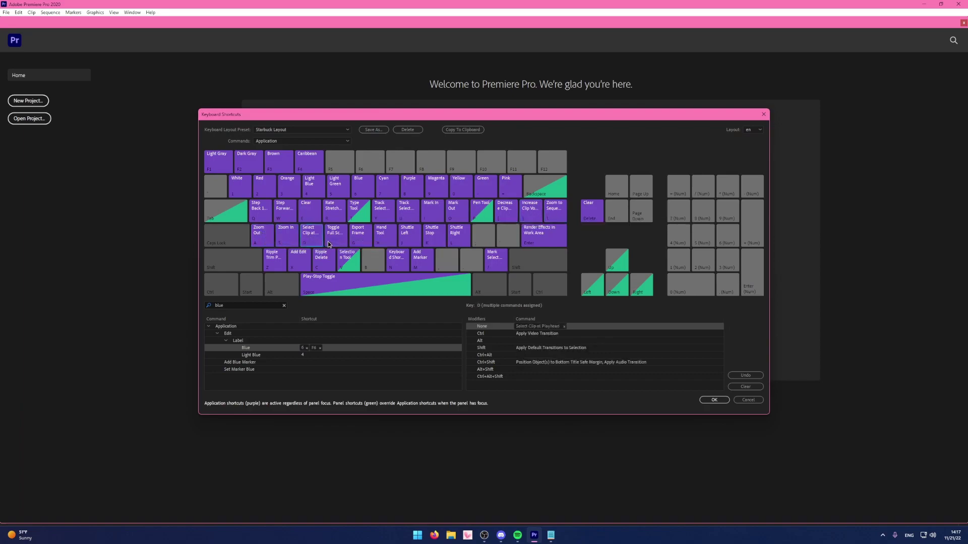
left_click(362, 238)
left_click(386, 237)
left_click(413, 239)
left_click(433, 237)
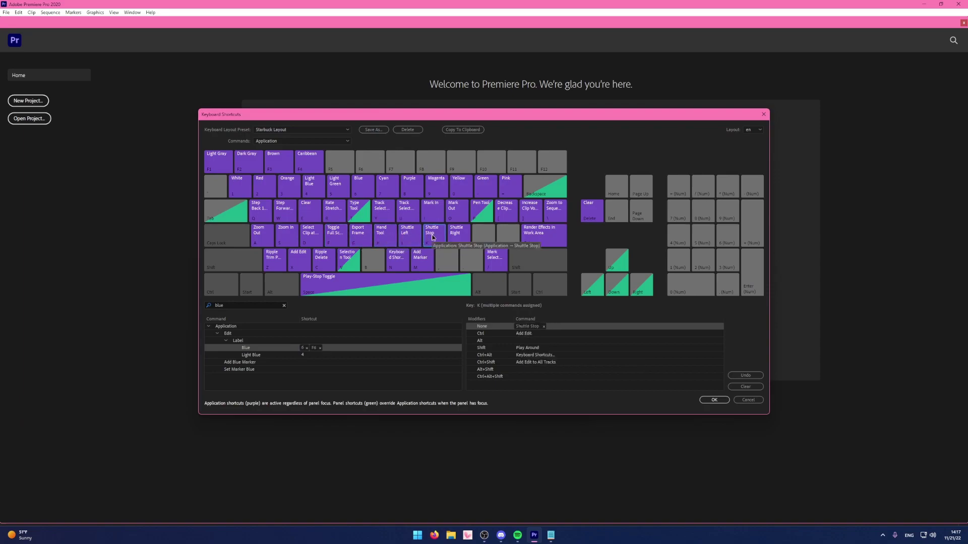
left_click(460, 233)
left_click(545, 236)
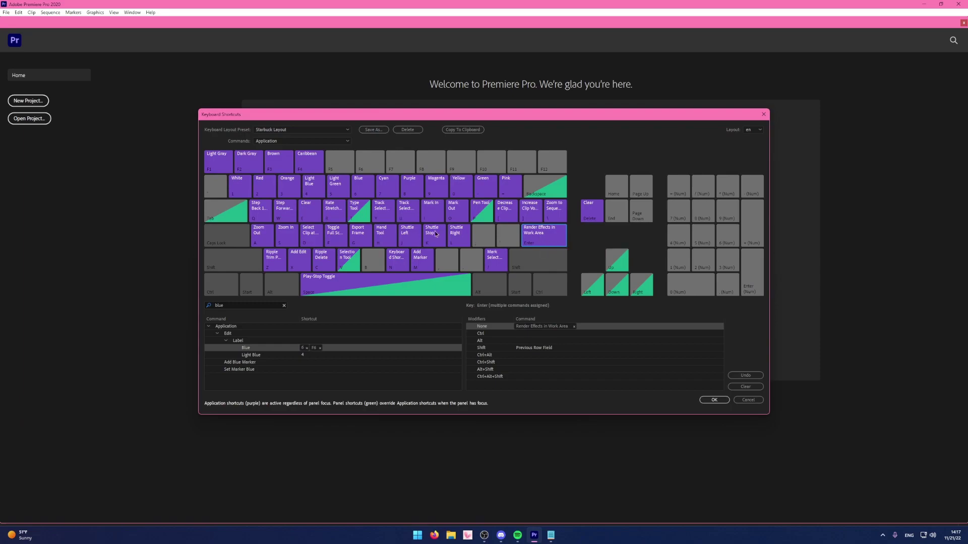
Inspect the commands on the Z row, including Add Edit and Ripple Delete, and on the Space bar.
left_click(303, 265)
left_click(327, 266)
left_click(400, 265)
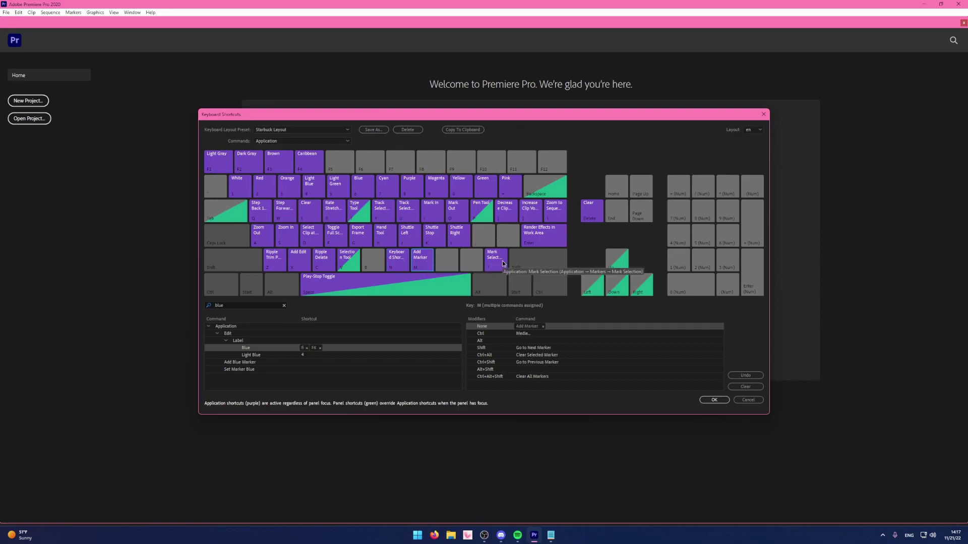
left_click(385, 284)
Show the Ctrl shortcuts and inspect the commands combined with Q and D.
key("ctrl")
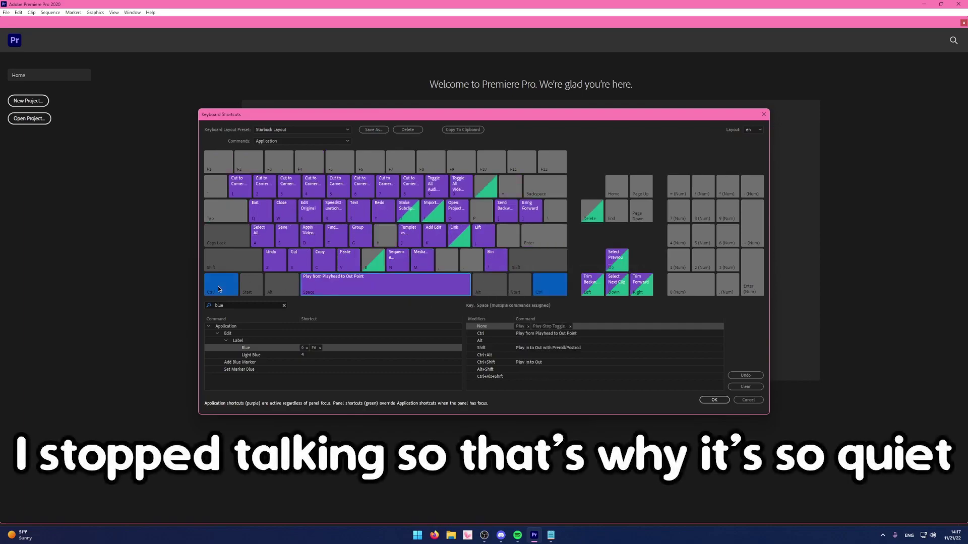
left_click(269, 220)
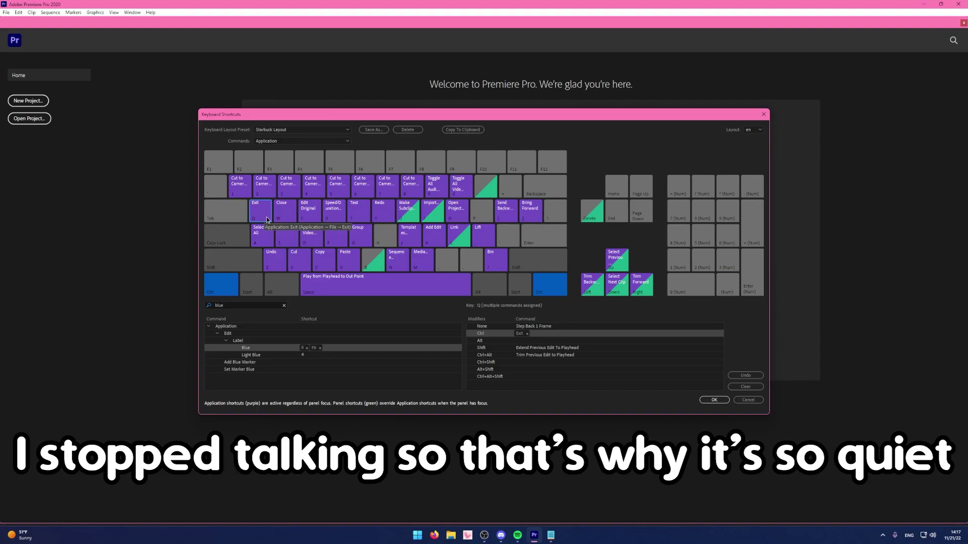
left_click(309, 241)
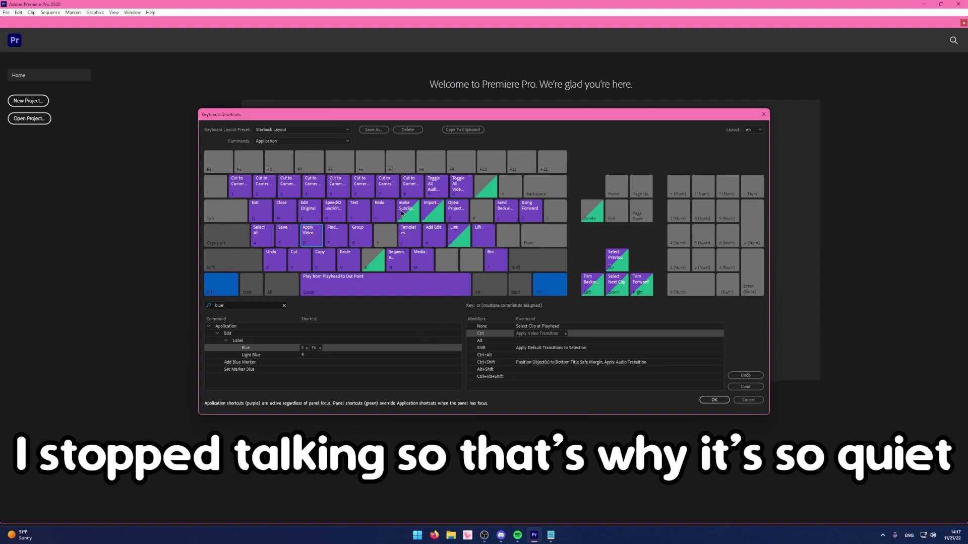
Preview the Alt and Shift shortcuts, then inspect the commands assigned to the Tab key.
left_click(286, 294)
left_click(235, 294)
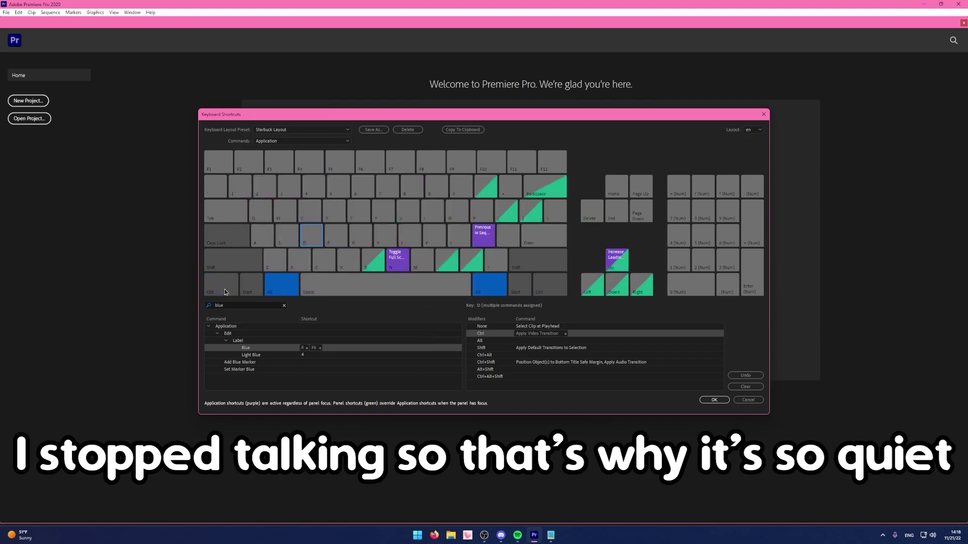
left_click(232, 257)
left_click(284, 286)
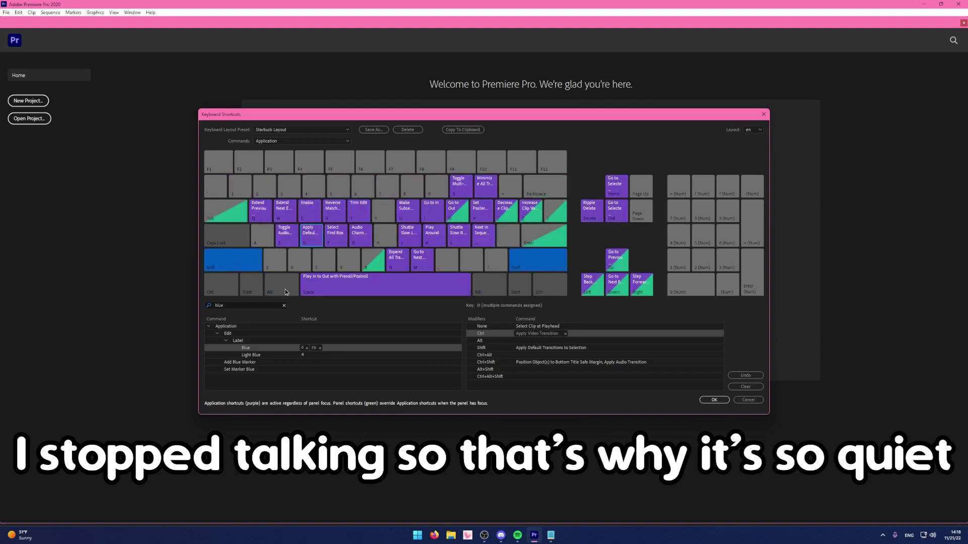
left_click(228, 265)
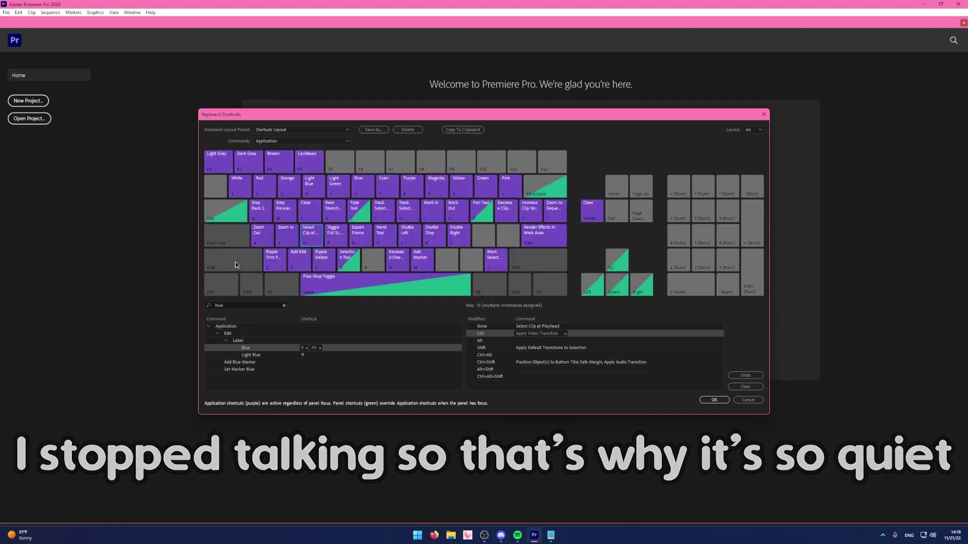
key("Tab")
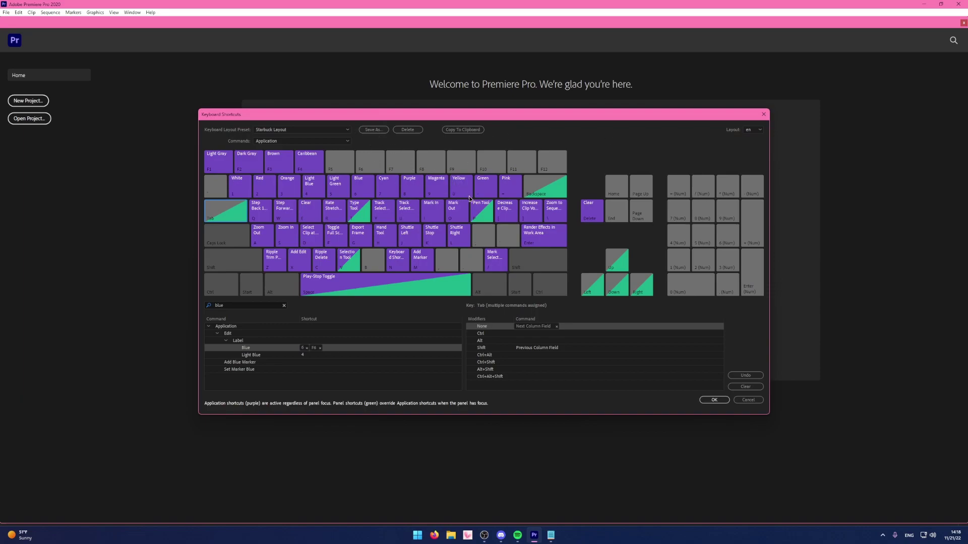
Compare the X key's command in Starbuck Layout with the one in the Adobe Premiere Pro Default preset.
left_click(299, 129)
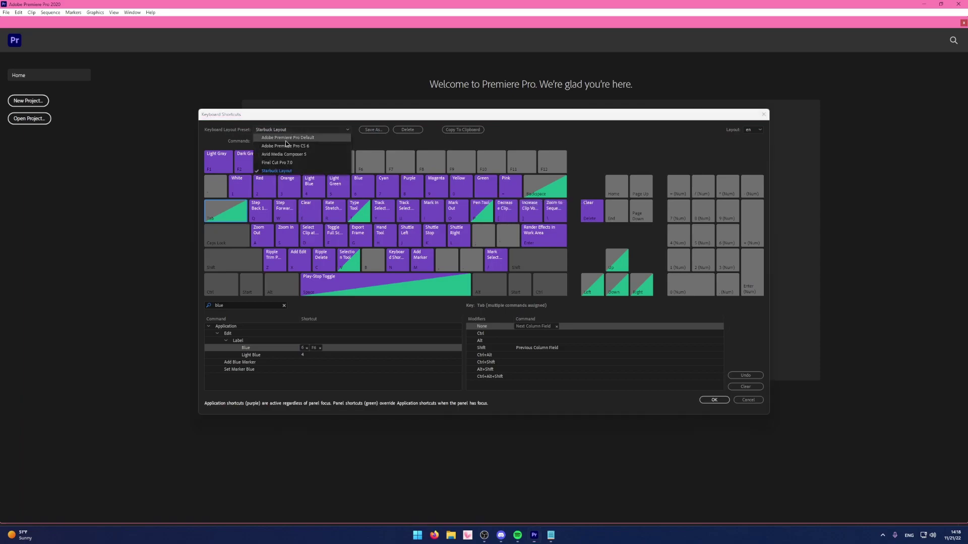
left_click(297, 135)
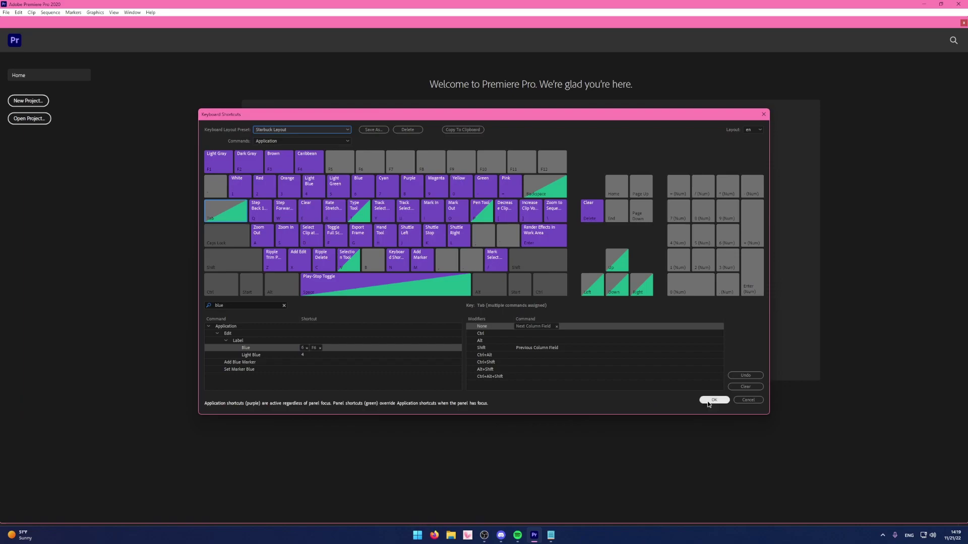
left_click(303, 265)
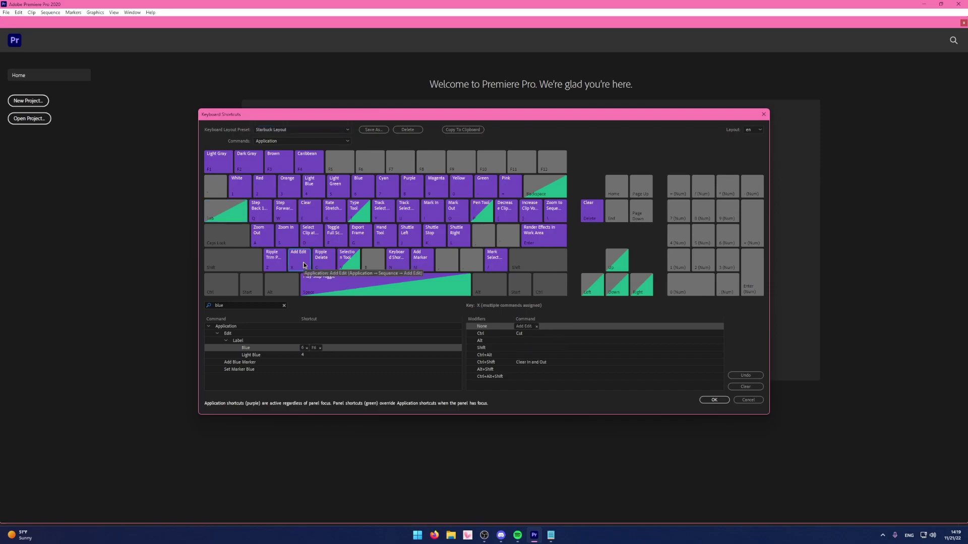
left_click(303, 129)
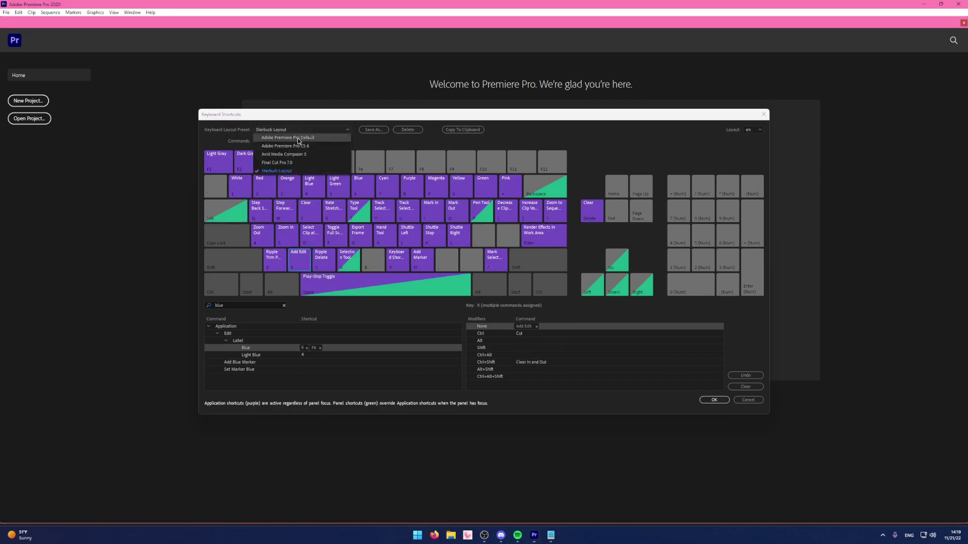
left_click(298, 141)
left_click(303, 267)
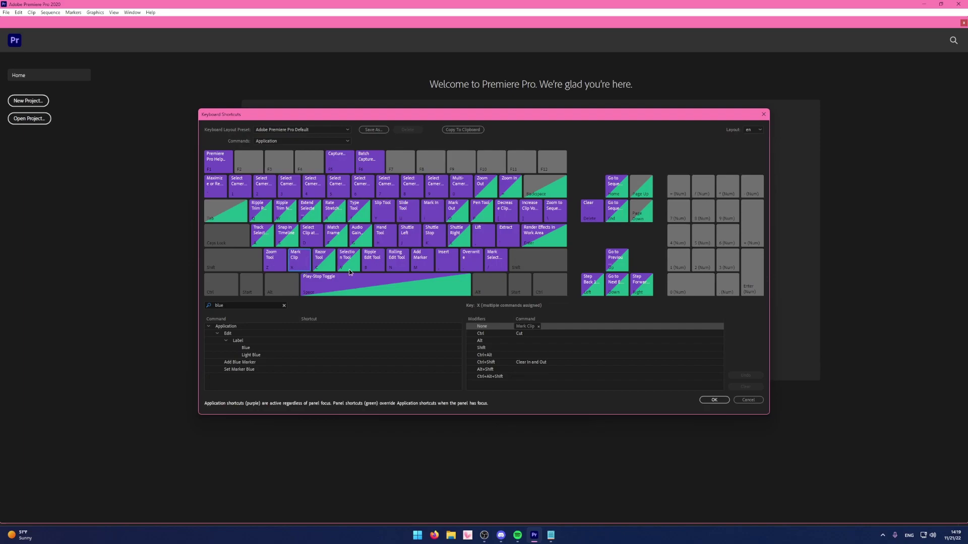
Preview the Adobe Premiere Pro CS 6 layout preset, then switch back to Starbuck Layout.
left_click(295, 130)
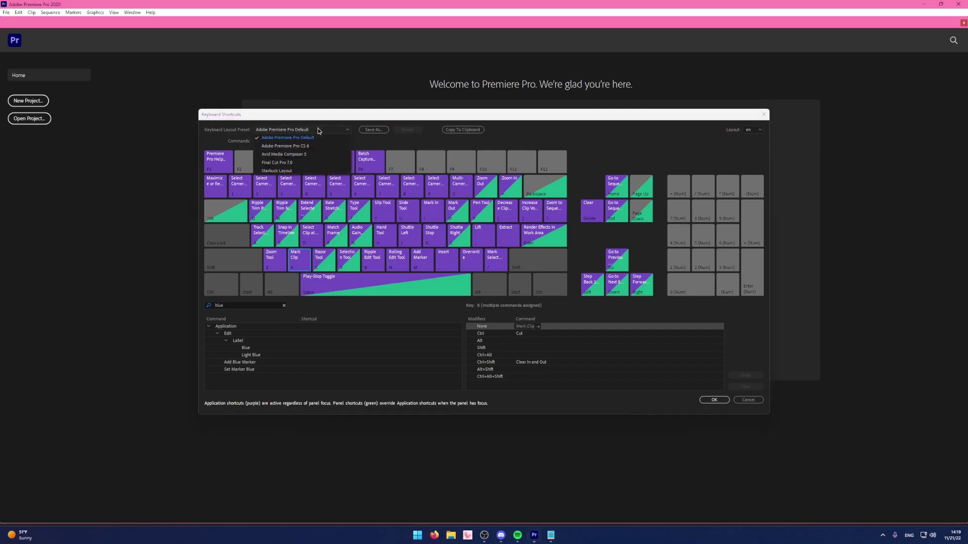
left_click(310, 143)
left_click(310, 129)
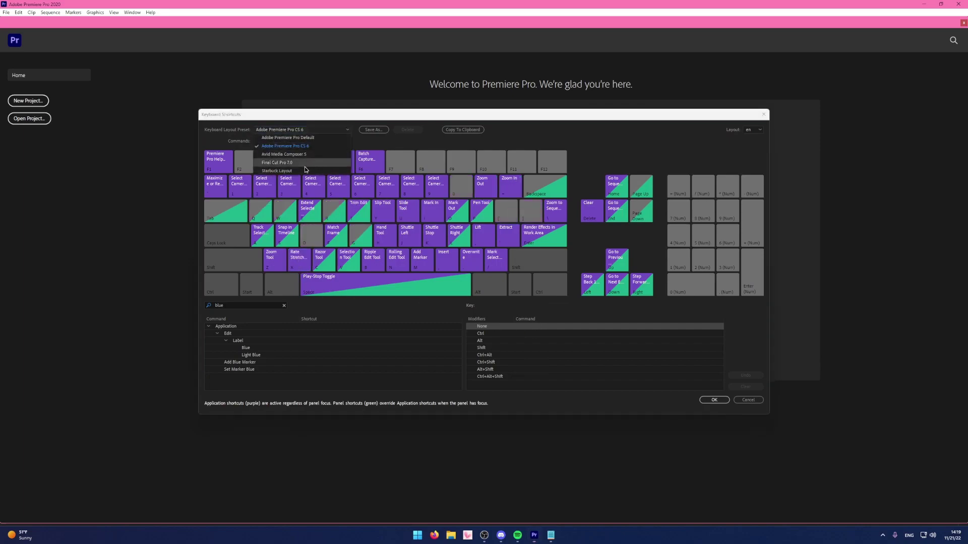
left_click(303, 168)
Review the commands assigned to the X, D and W keys in Starbuck Layout.
left_click(301, 265)
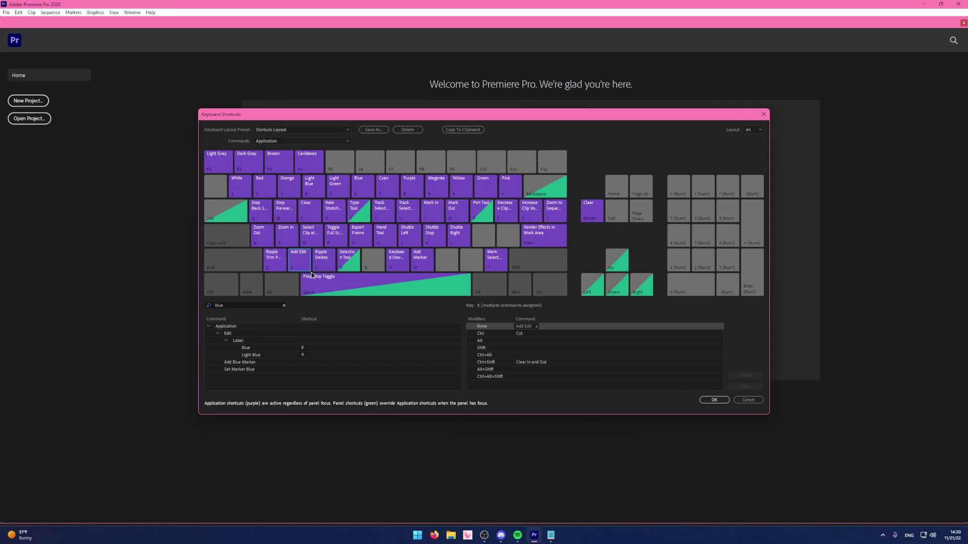
left_click(316, 243)
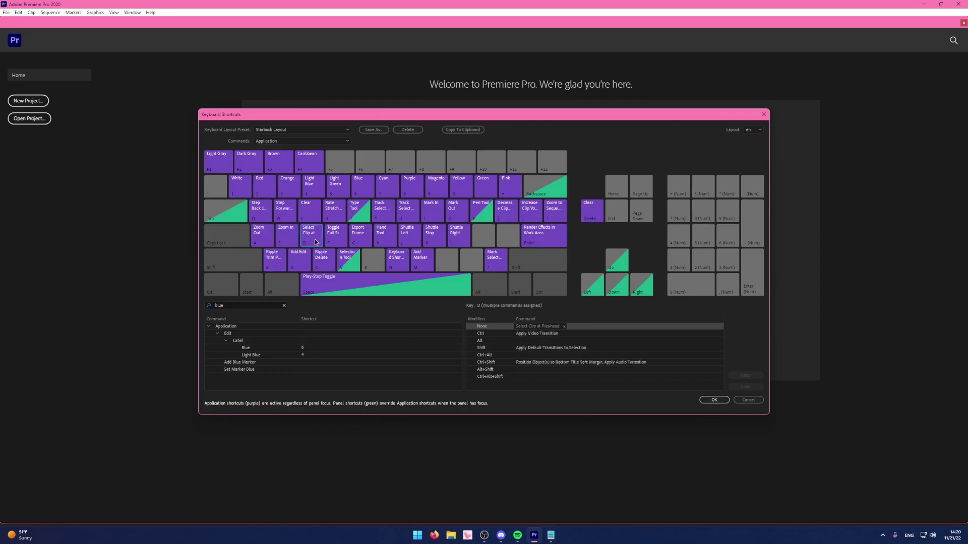
left_click(282, 211)
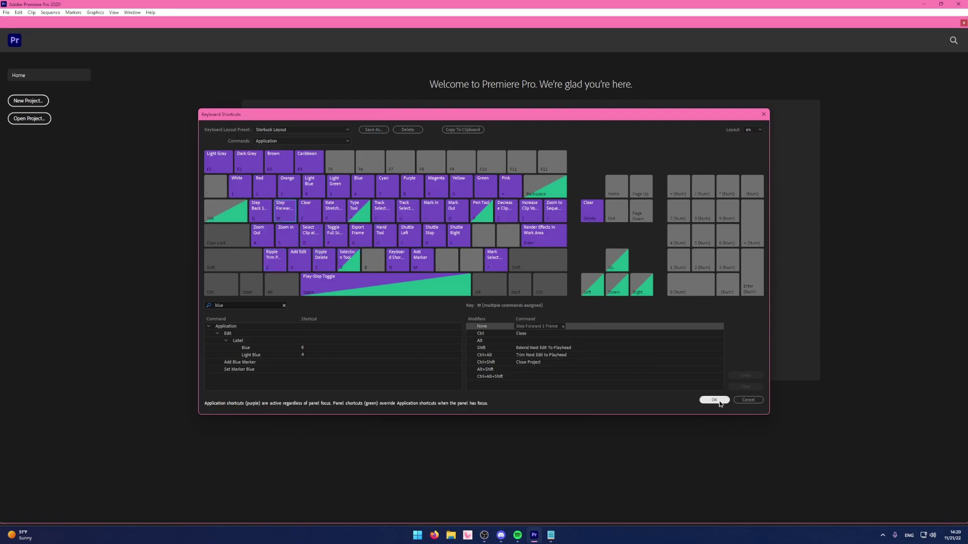
Accept the keyboard shortcuts, then open the Videos (V:) drive in File Explorer.
left_click(715, 400)
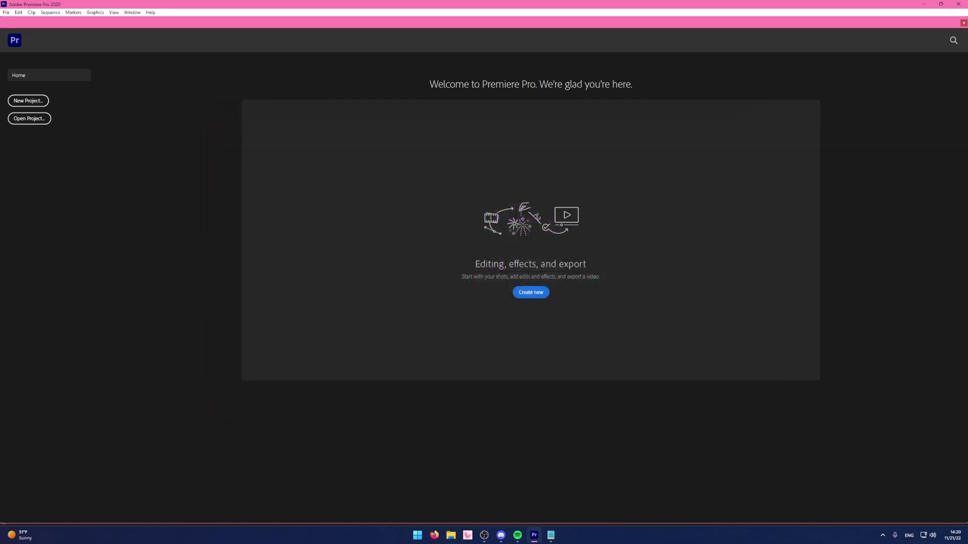
key("super+e")
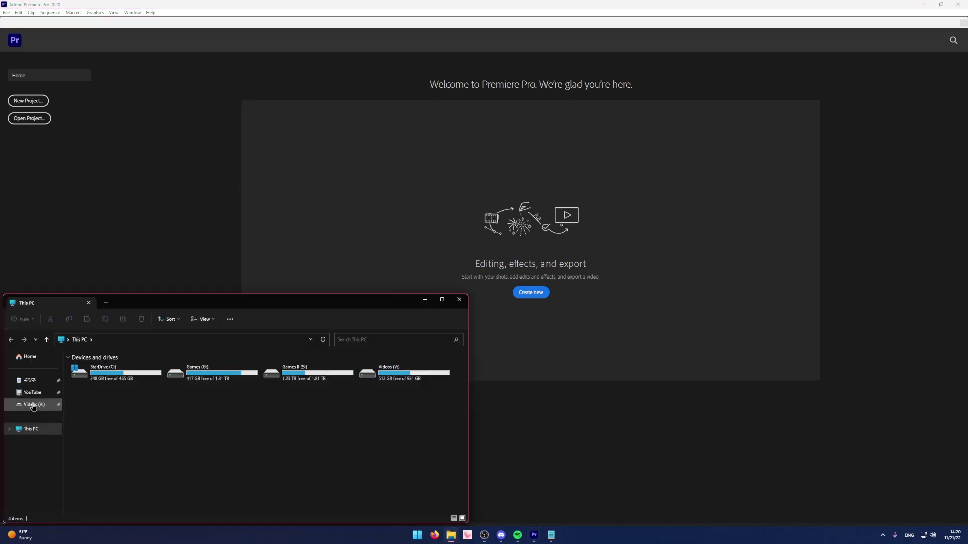
left_click(34, 406)
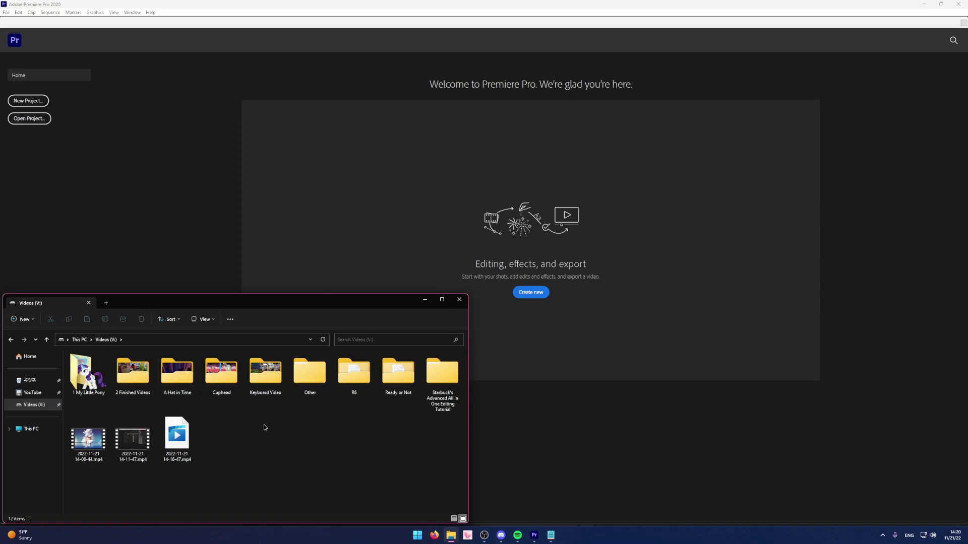
Browse the recorded clips in the Cuphead, R6, Ready or Not and Other\Warzone II folders.
double_click(221, 376)
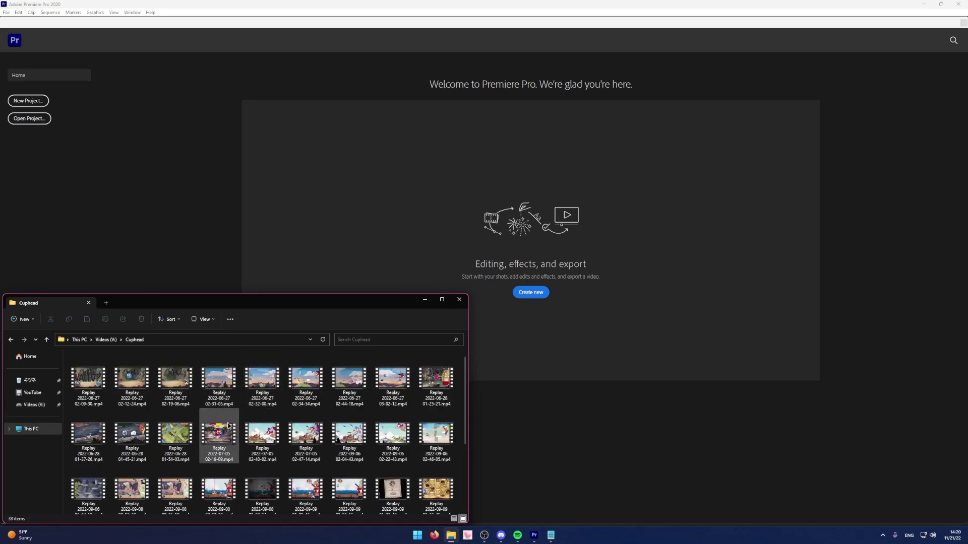
key("alt+Left")
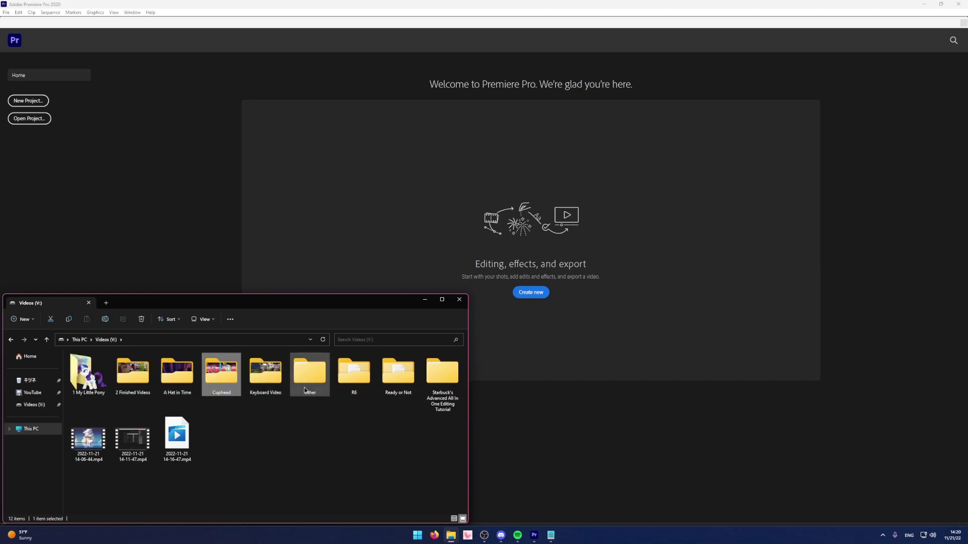
double_click(357, 389)
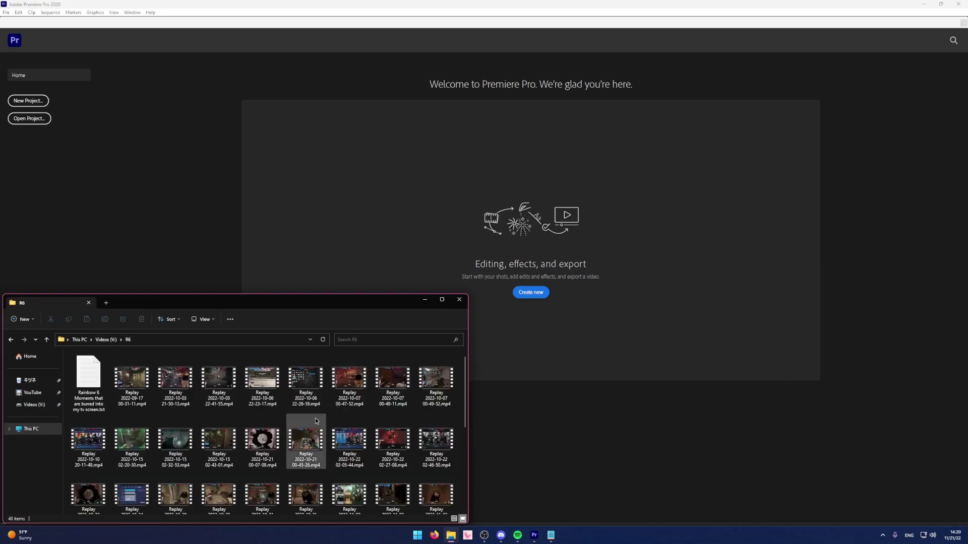
scroll(310, 412, "down", 5)
key("alt+Left")
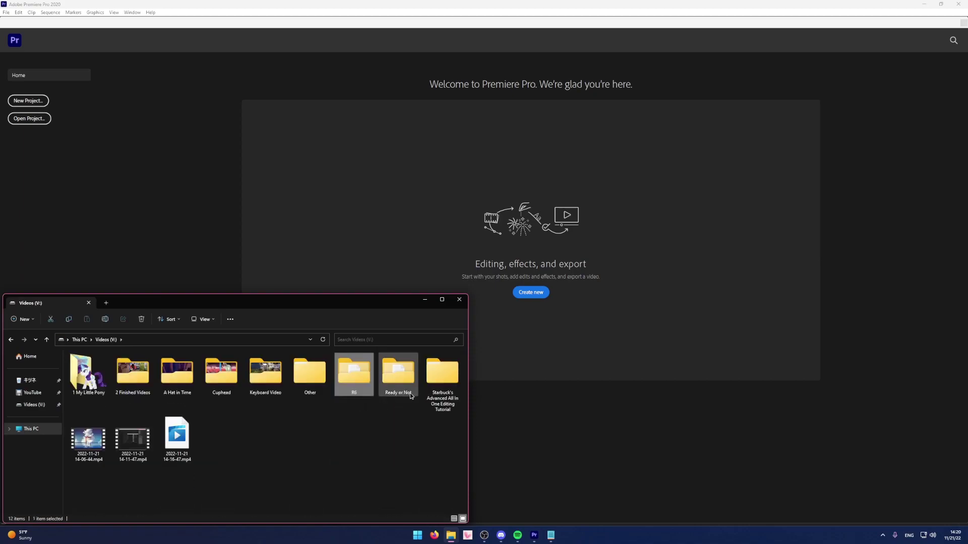
double_click(400, 373)
scroll(222, 475, "down", 2)
key("alt+Left")
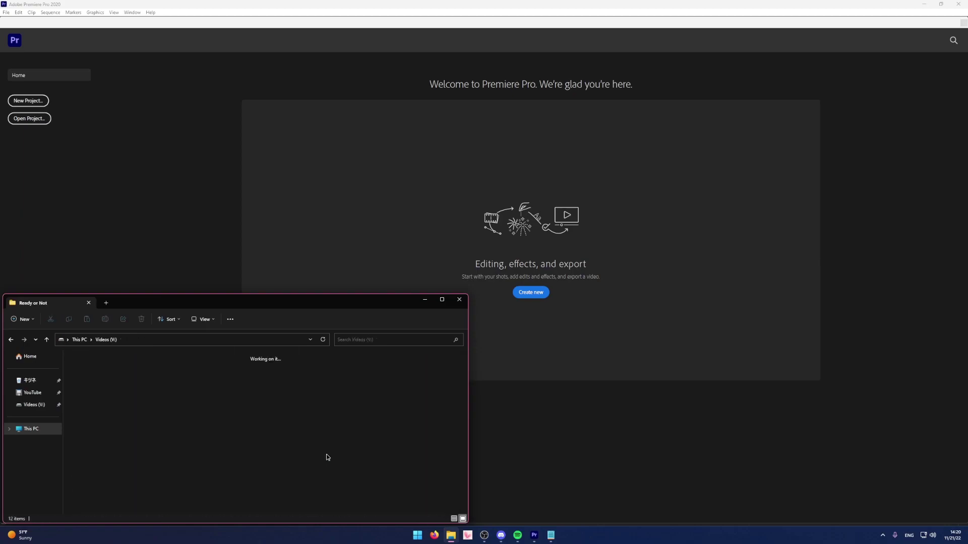
left_click(300, 379)
double_click(300, 379)
double_click(175, 376)
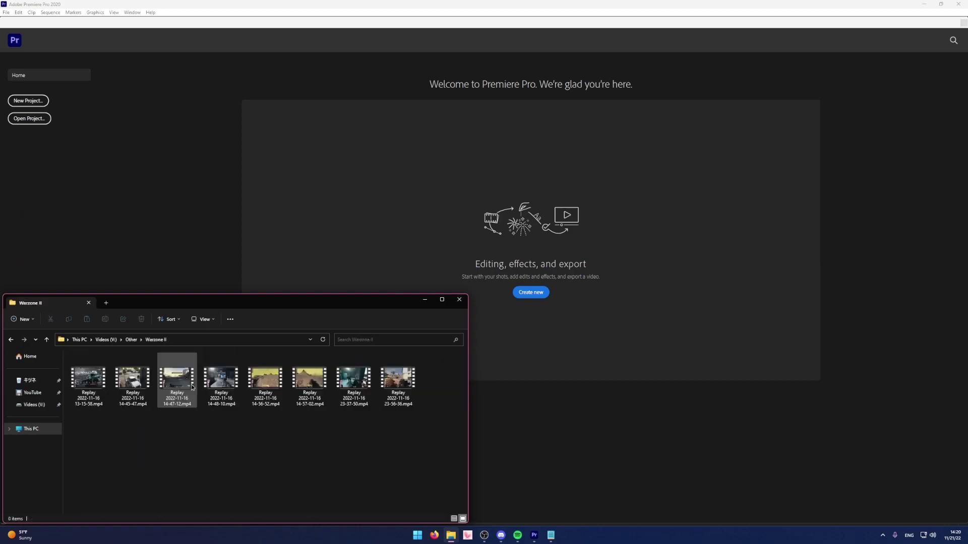
key("alt+Left")
key("alt+Left")
left_click_drag(292, 452, 331, 446)
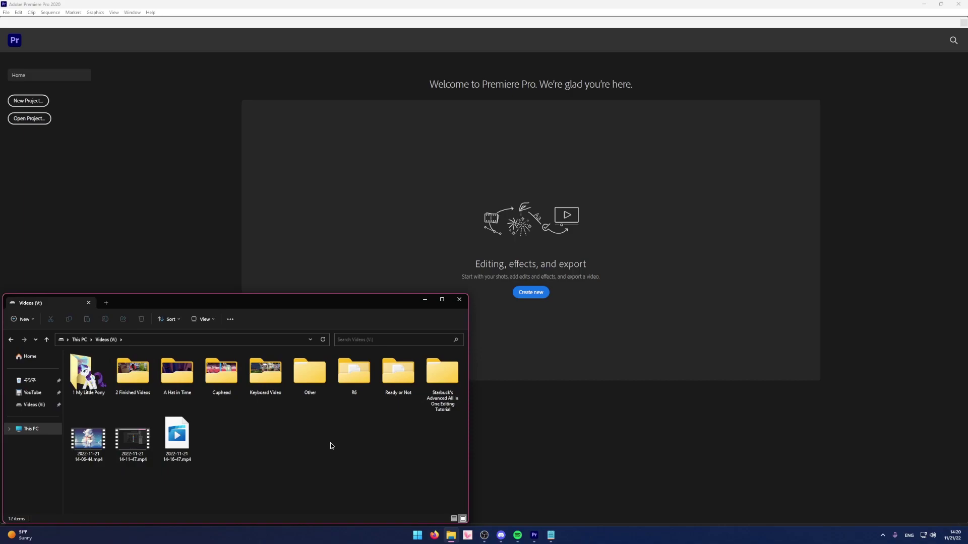
Create a folder named Totorial on the Videos (V:) drive.
right_click(374, 419)
left_click(403, 434)
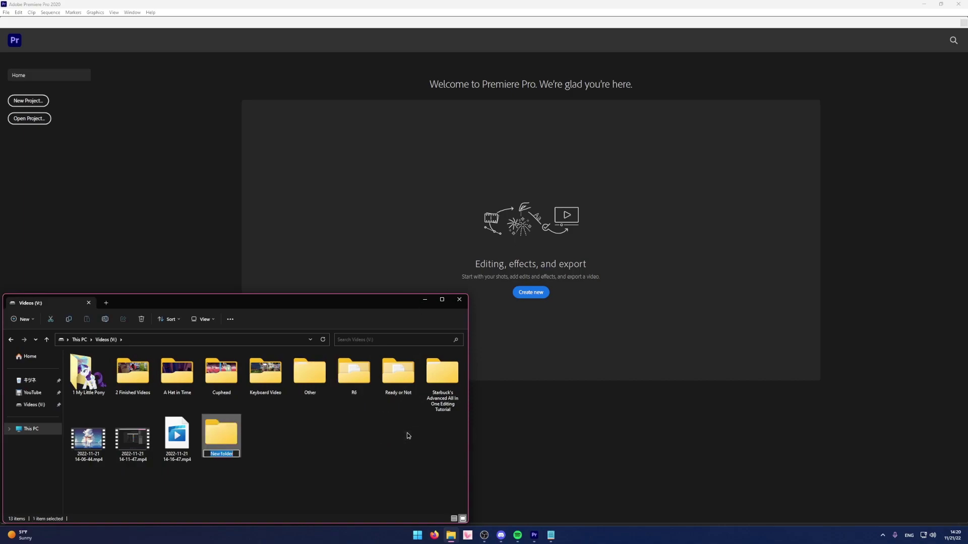
type("Totorial")
left_click(354, 462)
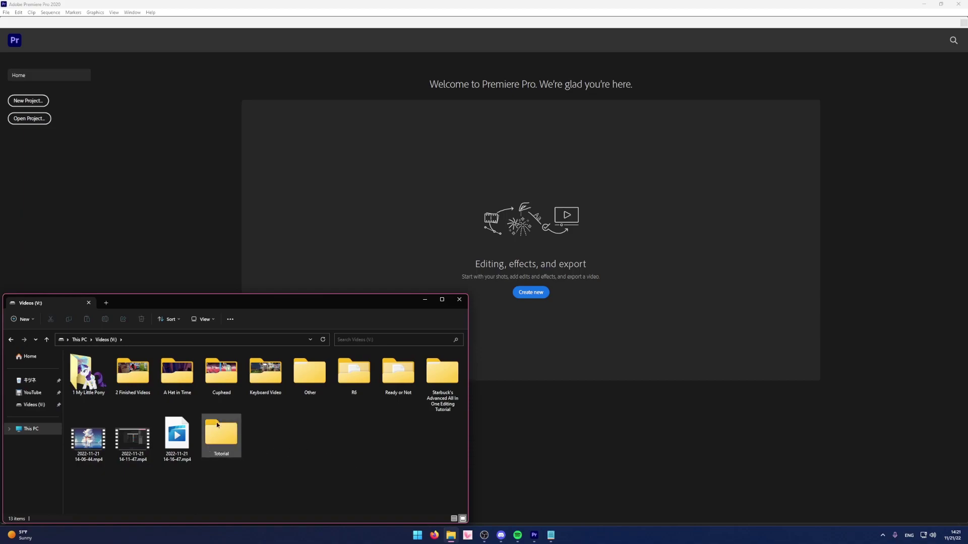
Copy the last six replay clips from the Cuphead folder into the Totorial folder.
double_click(232, 379)
left_click_drag(71, 373, 313, 396)
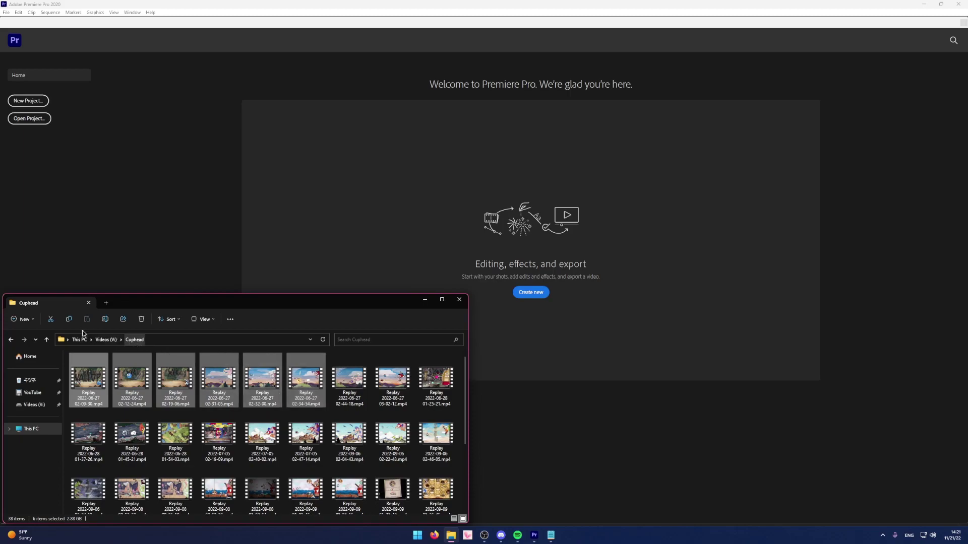
scroll(207, 467, "down", 3)
left_click_drag(457, 514, 68, 404)
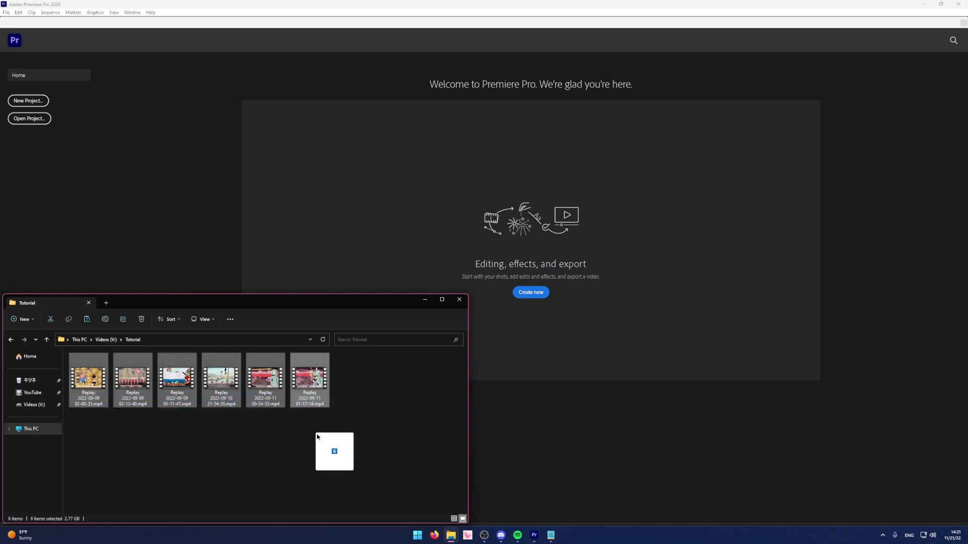
left_click_drag(318, 425, 121, 458)
left_click(50, 340)
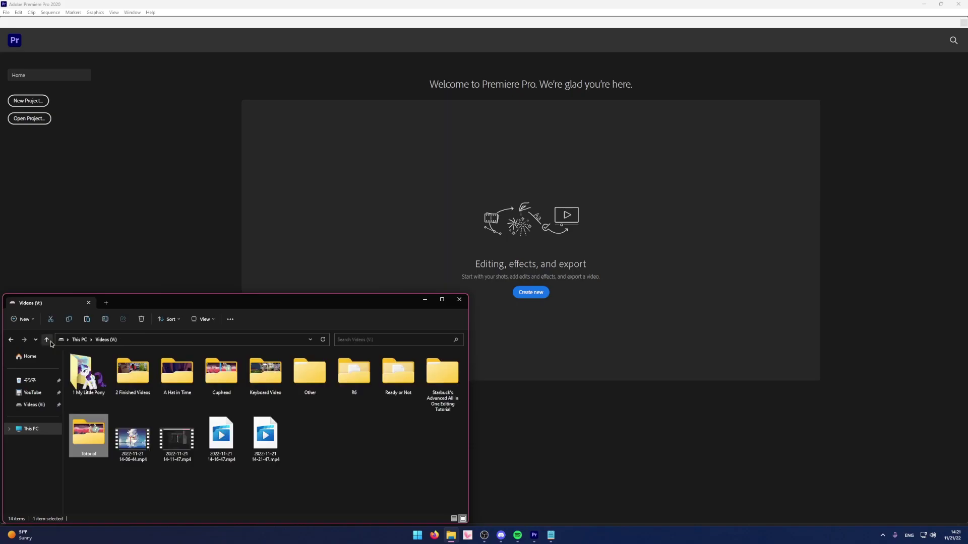
left_click(355, 448)
left_click(434, 535)
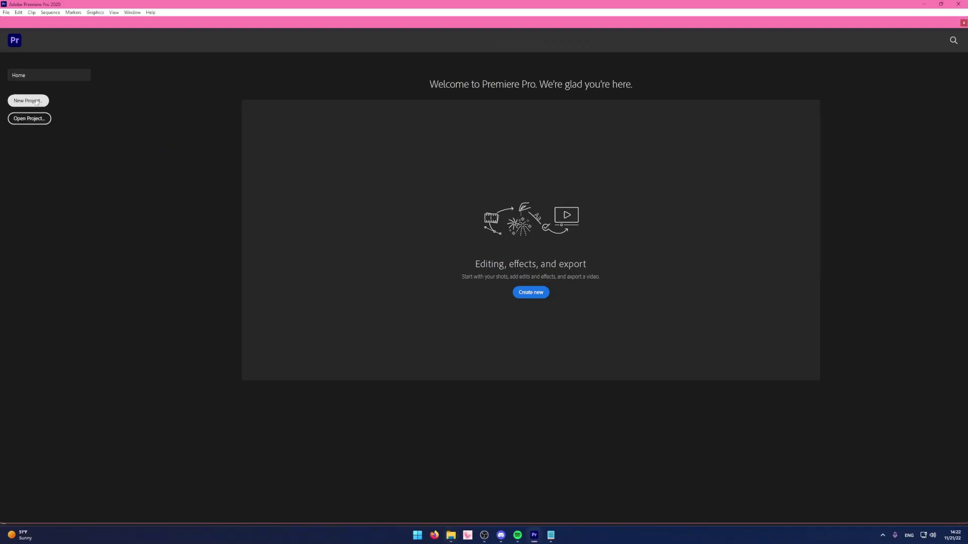
Start a new Premiere Pro project with a placeholder name and set its location to V:\Totorial.
left_click(37, 101)
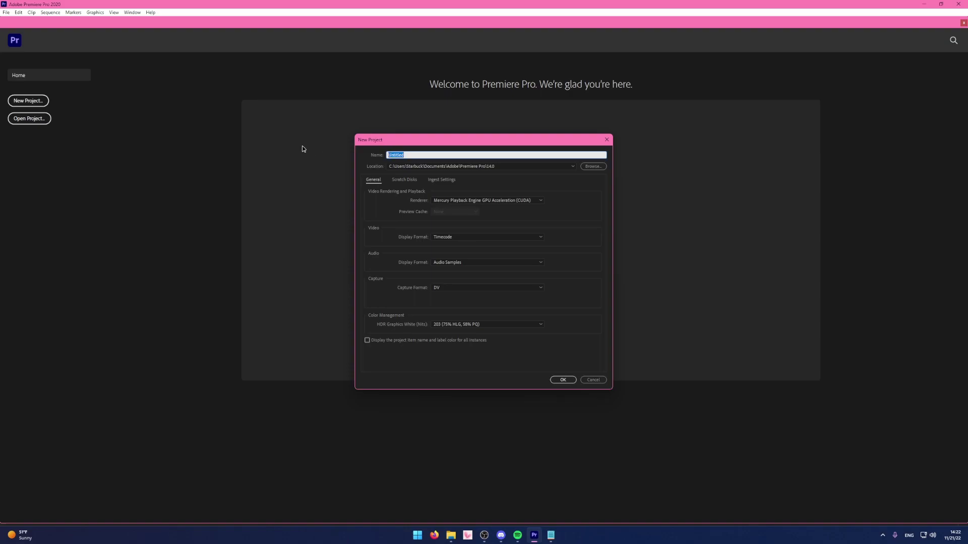
type("Tutasdasd")
left_click(593, 166)
left_click(388, 232)
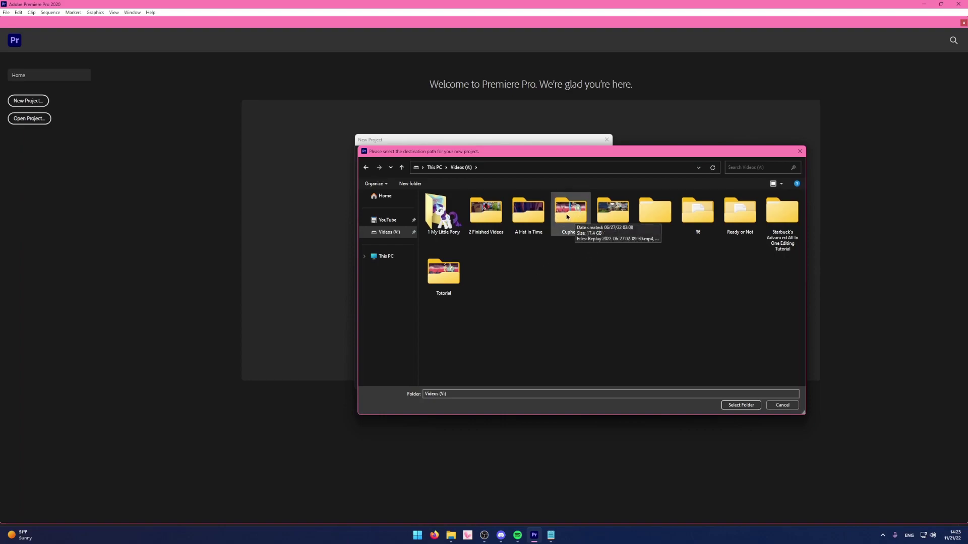
left_click(456, 291)
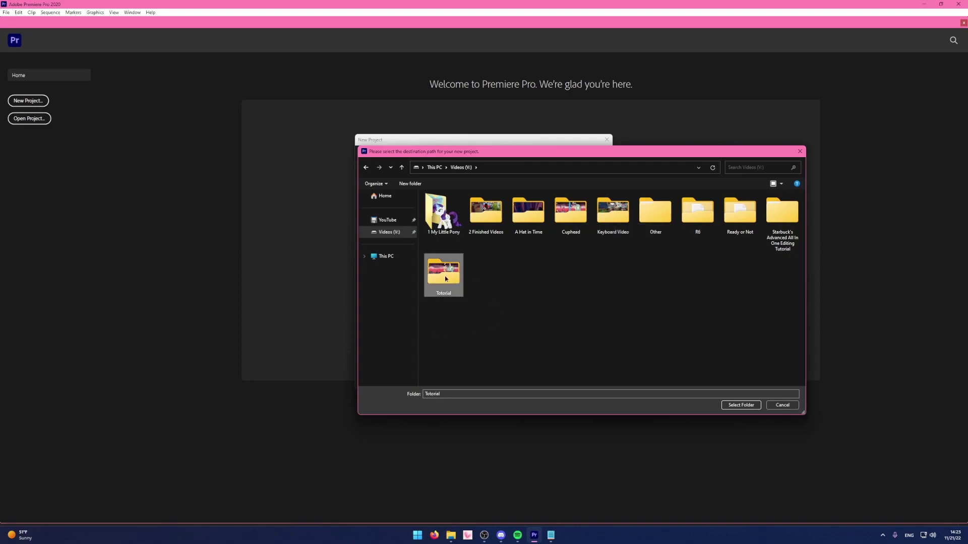
left_click(739, 406)
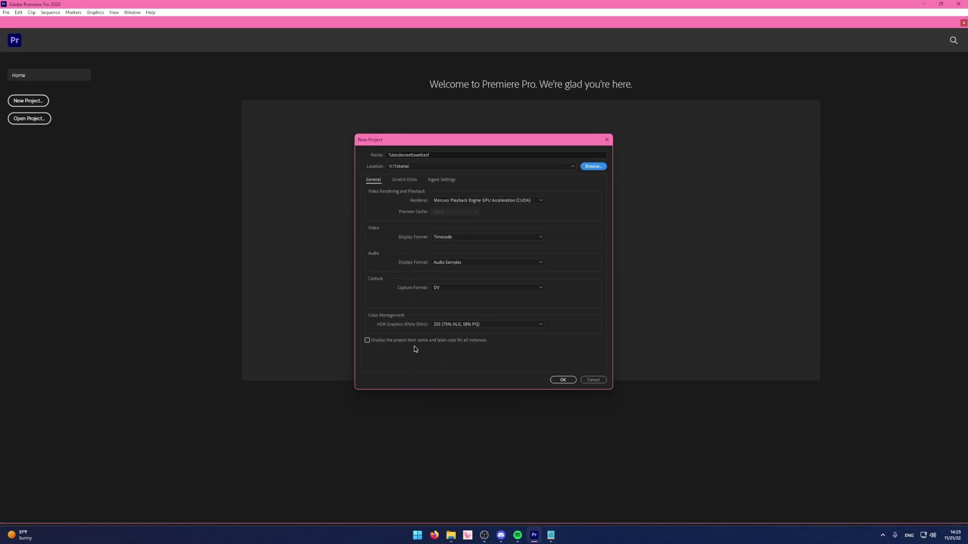
Review the capture, audio and video display format options without changing them, and create the project.
left_click(437, 289)
left_click(441, 287)
left_click(447, 264)
left_click(450, 262)
left_click(453, 237)
left_click(453, 240)
left_click(561, 381)
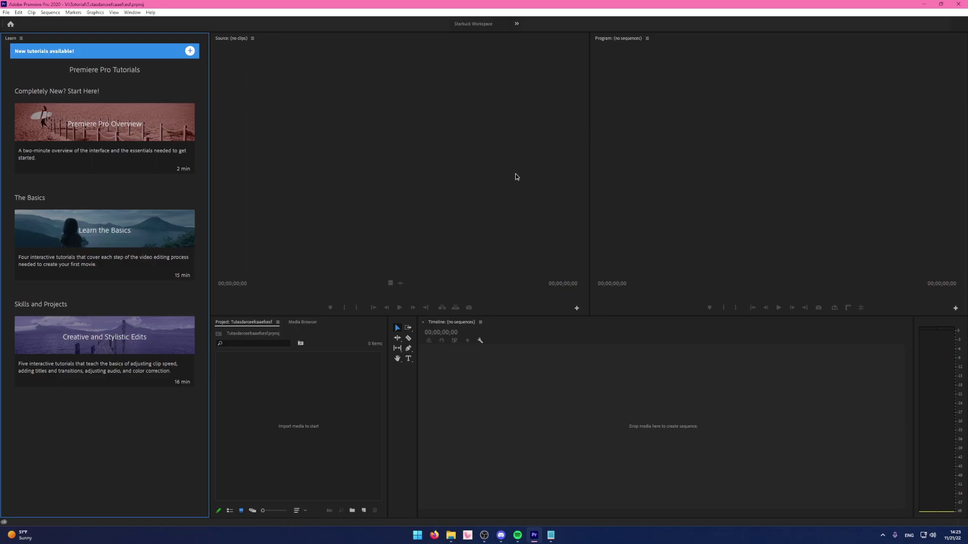
Compare the custom Starbuck Workspace with the Learning and Editing workspaces.
left_click(467, 27)
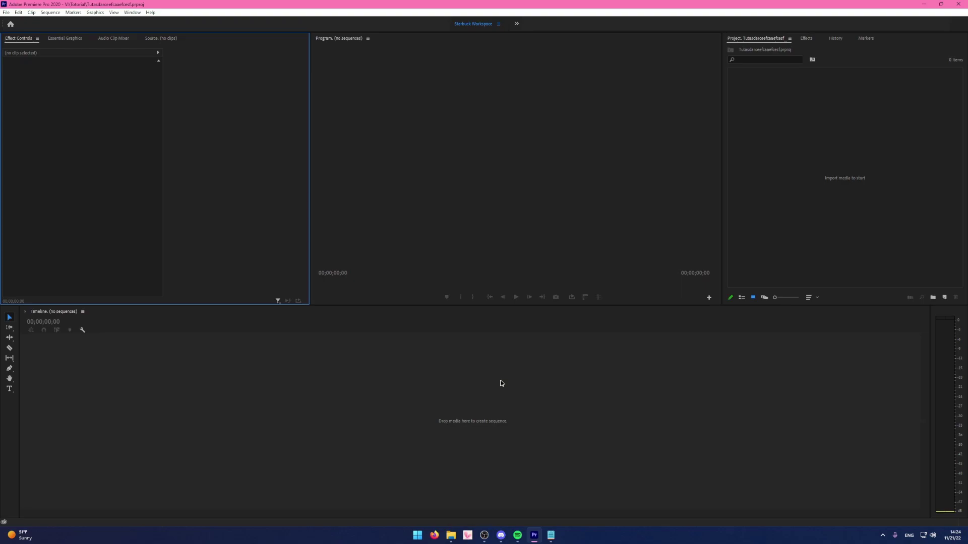
key("alt+shift+0")
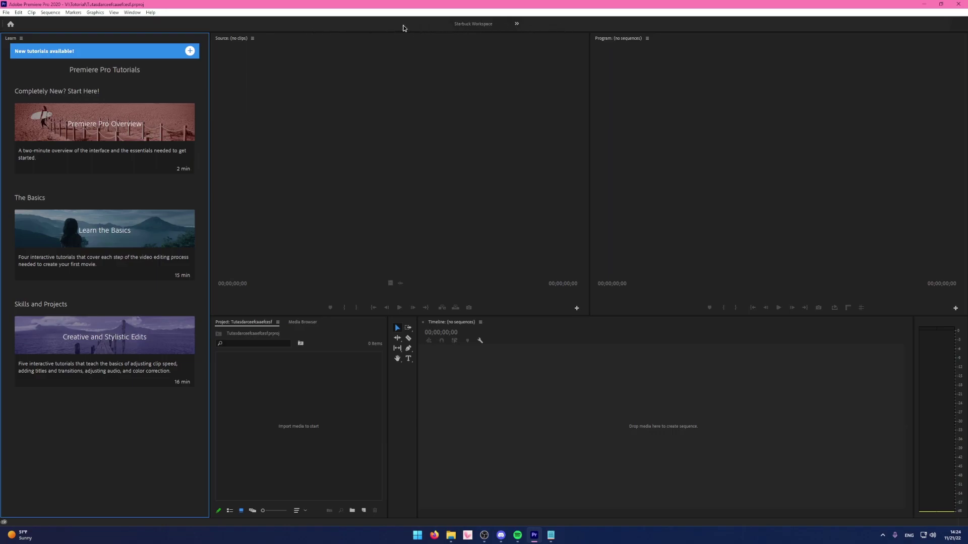
left_click(517, 25)
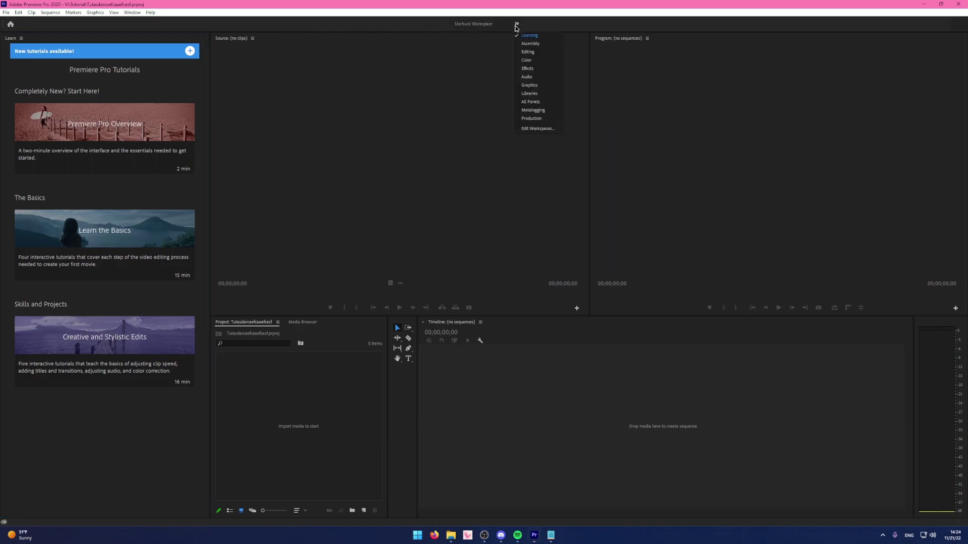
left_click(527, 52)
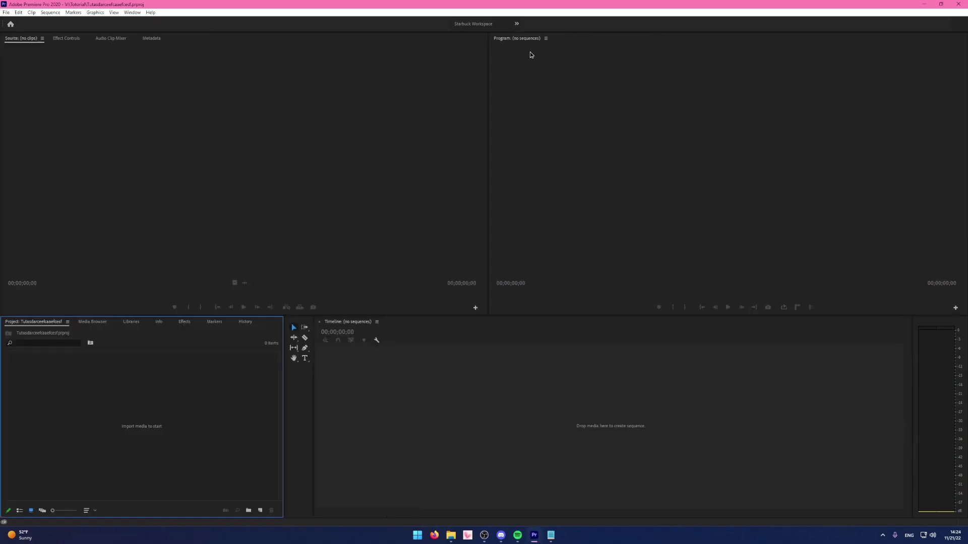
left_click(483, 25)
Try a shorter timeline area in Starbuck Workspace and review the options for resetting or saving the workspace layout.
left_click(499, 24)
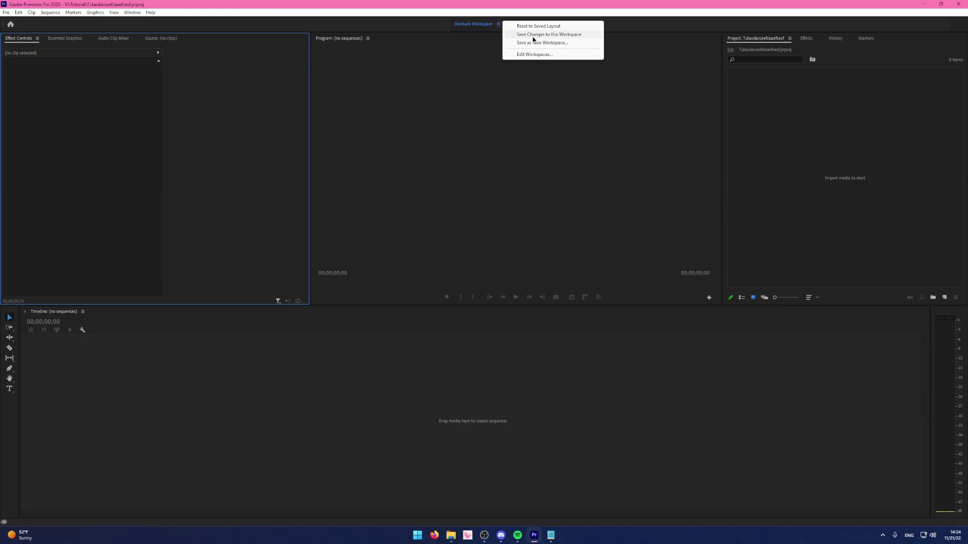
left_click(457, 309)
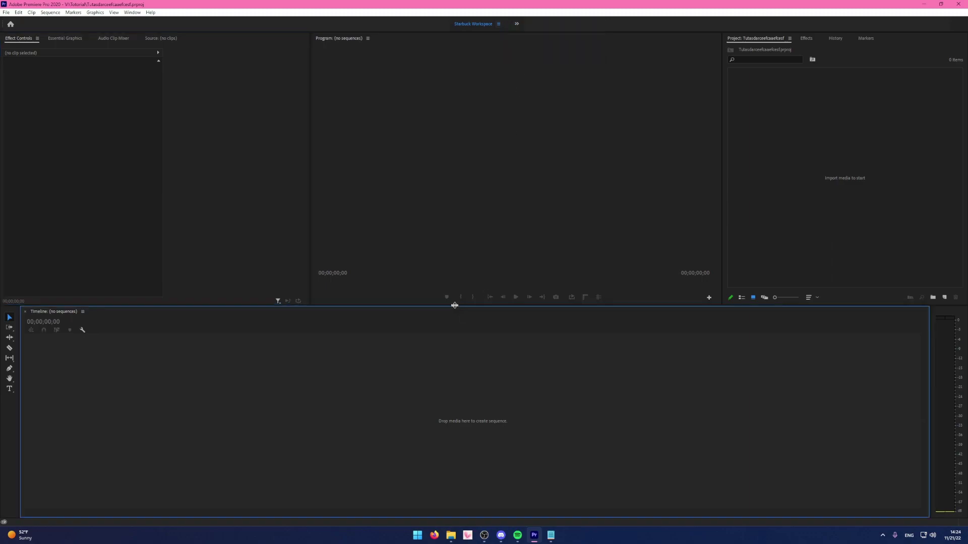
left_click_drag(457, 306, 453, 377)
left_click(500, 25)
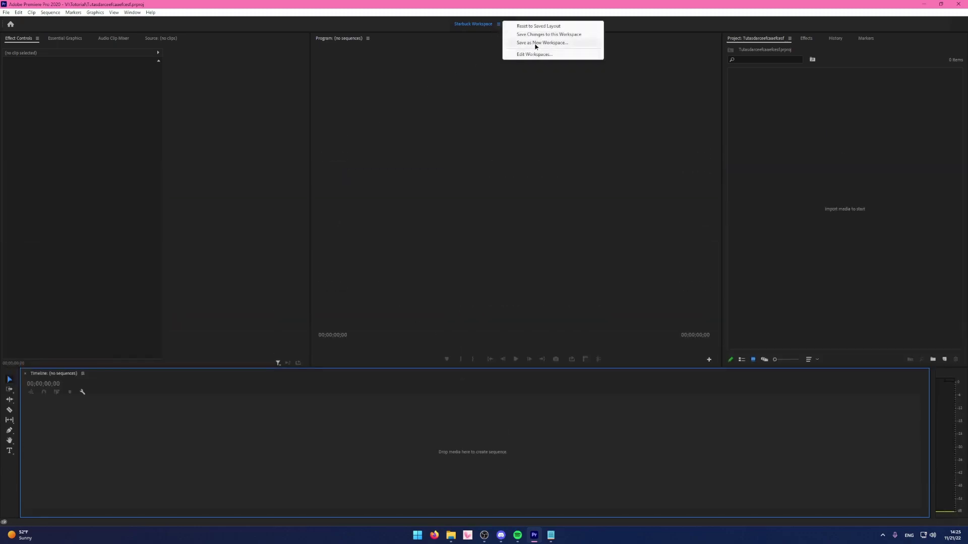
left_click(486, 132)
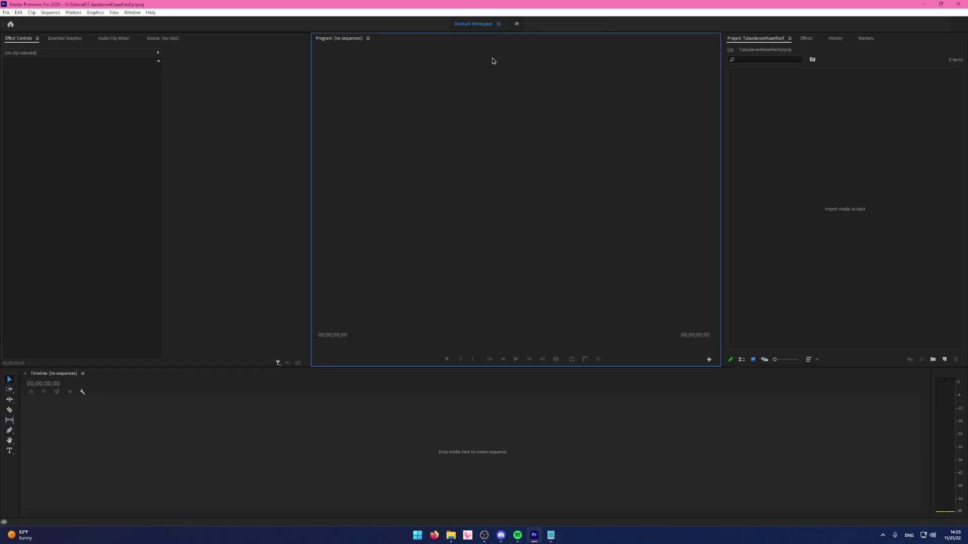
left_click(516, 23)
left_click(524, 34)
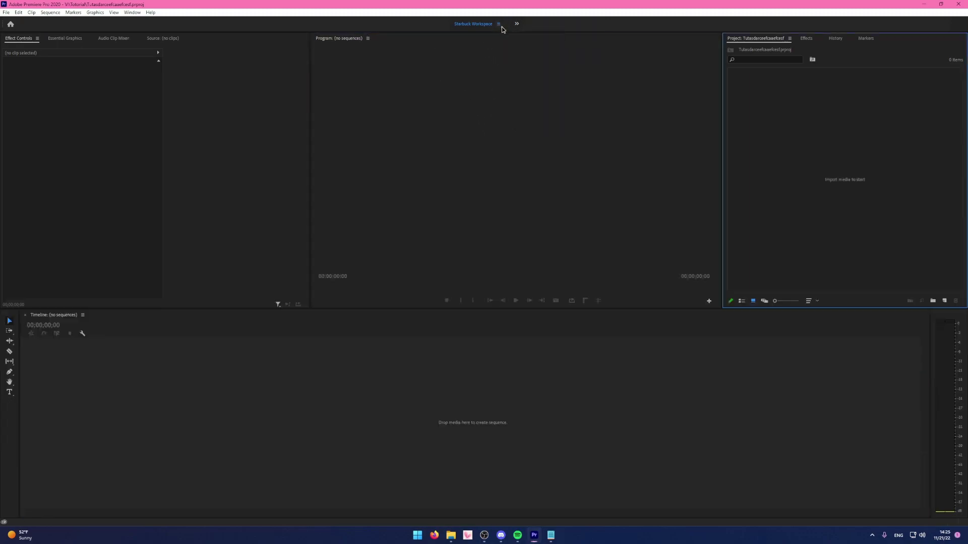
left_click(516, 26)
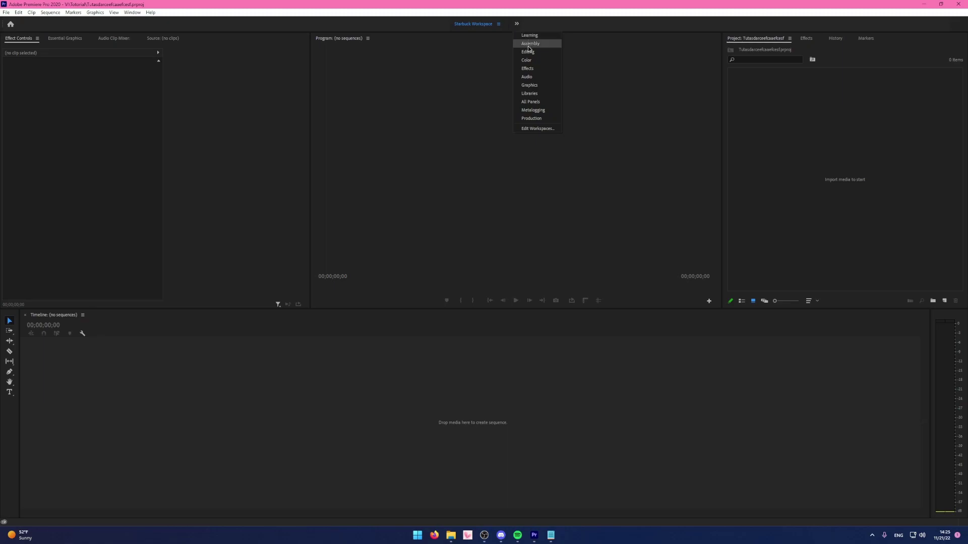
left_click(528, 44)
left_click(161, 398)
double_click(161, 398)
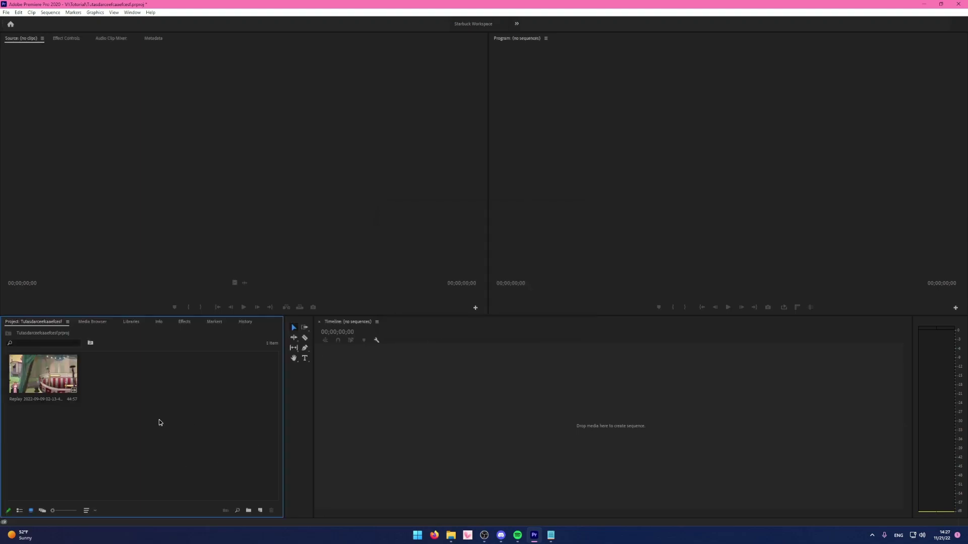
left_click(58, 386)
left_click_drag(43, 375, 449, 385)
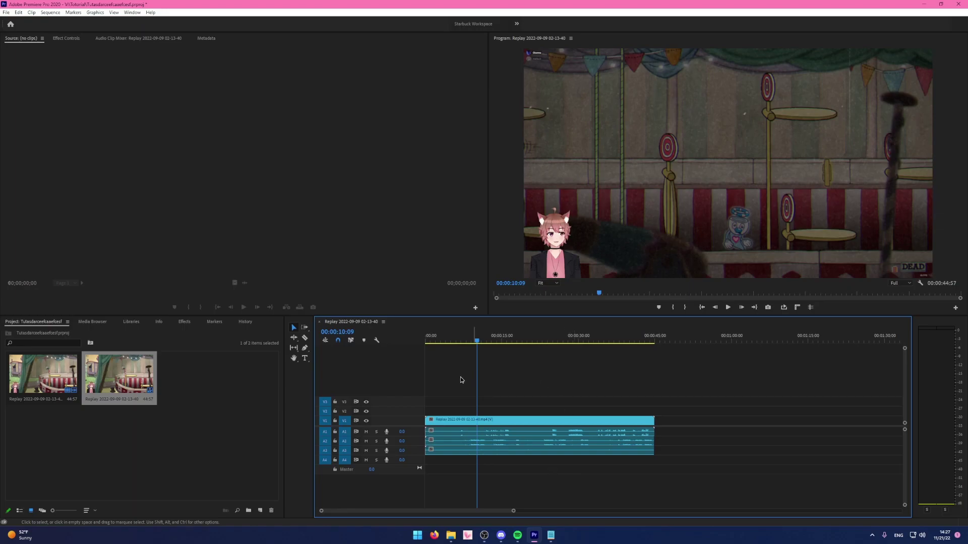
Dock the Project panel group beside the Program monitor, then widen that monitor and narrow the Tools panel to one column.
left_click(249, 362)
left_click_drag(267, 327, 957, 148)
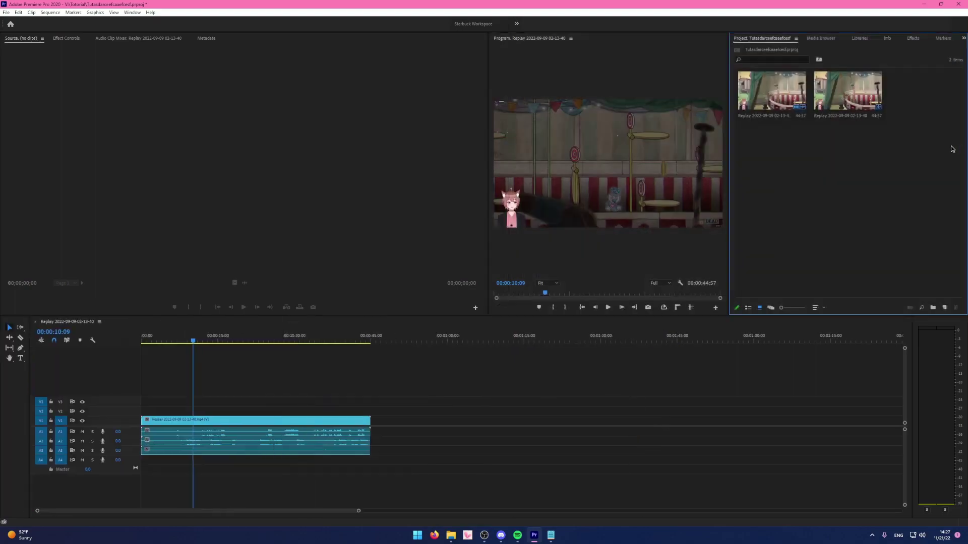
left_click_drag(488, 218, 291, 218)
left_click_drag(31, 378, 19, 375)
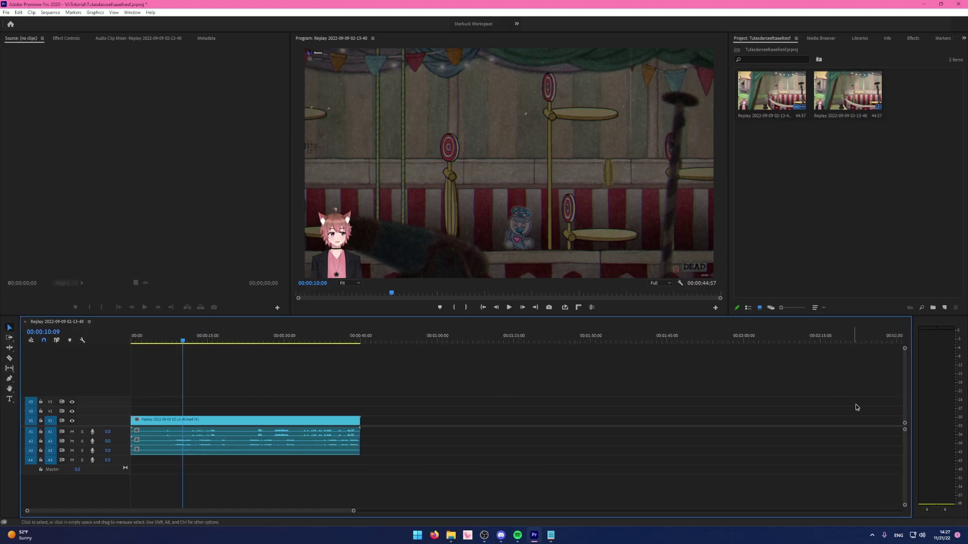
Narrow the audio meters to widen the timeline, then switch to Starbuck Workspace.
left_click_drag(913, 406, 932, 404)
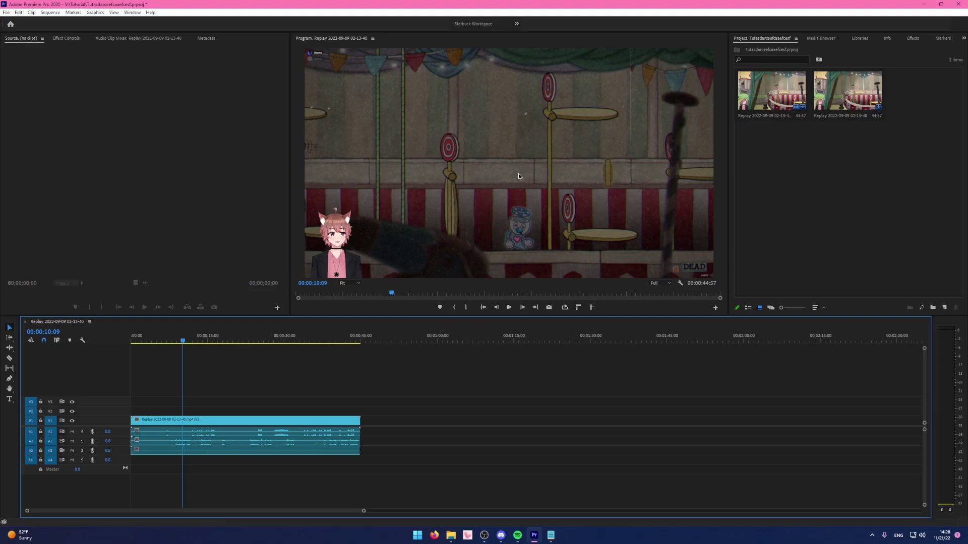
key("shift+2")
left_click(473, 25)
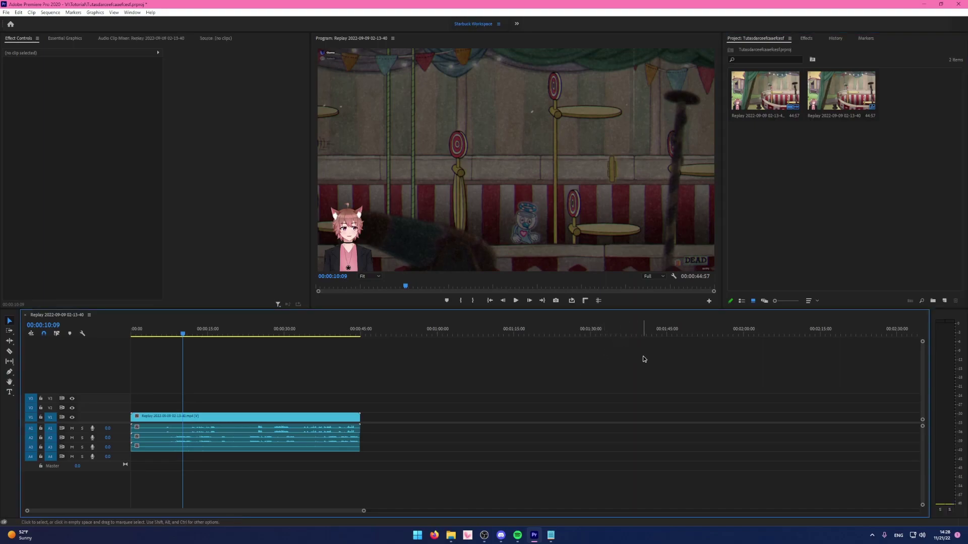
Try different sizes for the timeline and Program monitor, then reset Starbuck Workspace to its saved layout.
left_click_drag(615, 309, 609, 353)
left_click_drag(721, 287, 491, 272)
left_click(499, 24)
left_click(538, 26)
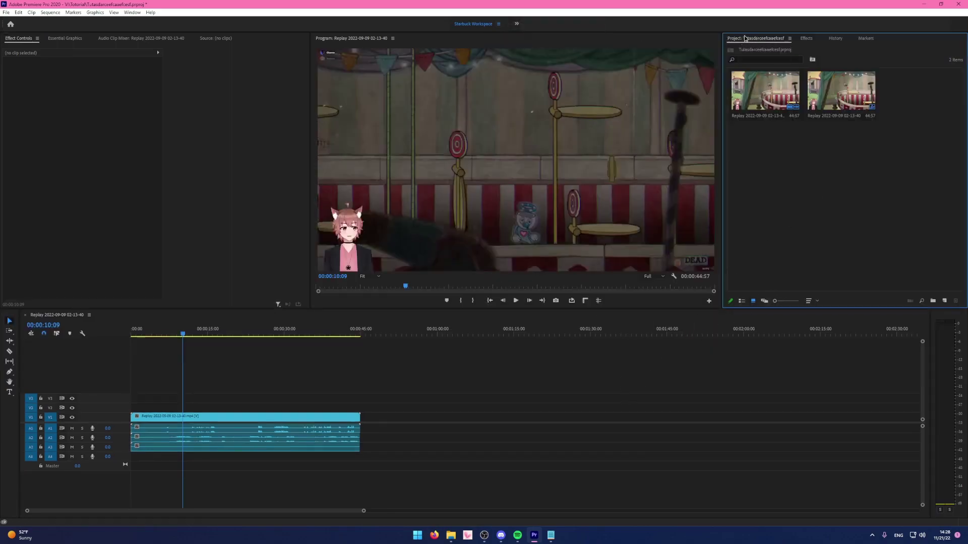
Review the Effects, History and Markers panels and the Markers panel options, then return to the Project panel.
left_click(807, 40)
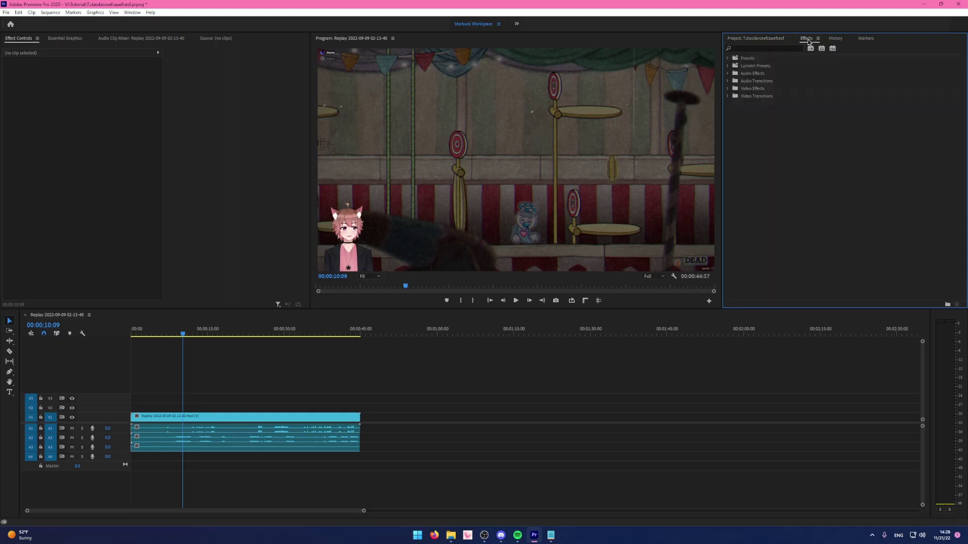
left_click(836, 40)
left_click(869, 41)
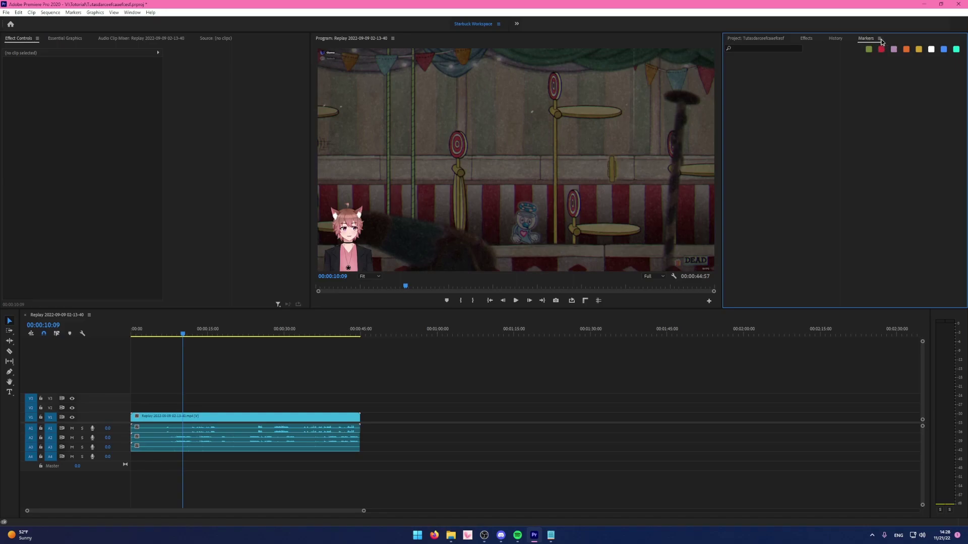
left_click(880, 40)
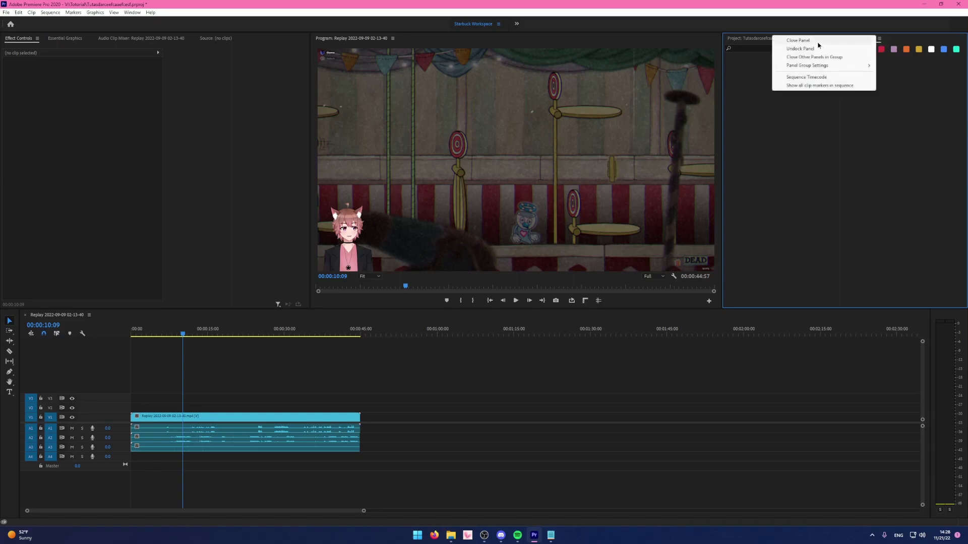
left_click(788, 99)
left_click(759, 38)
Review the Essential Graphics, Audio Clip Mixer and Source panels, then return to Effect Controls.
left_click(22, 117)
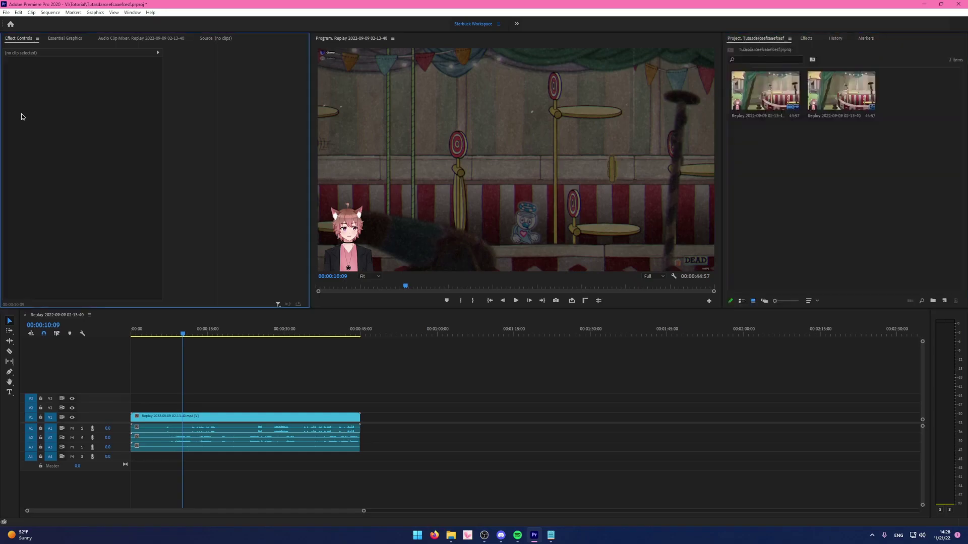
left_click(65, 39)
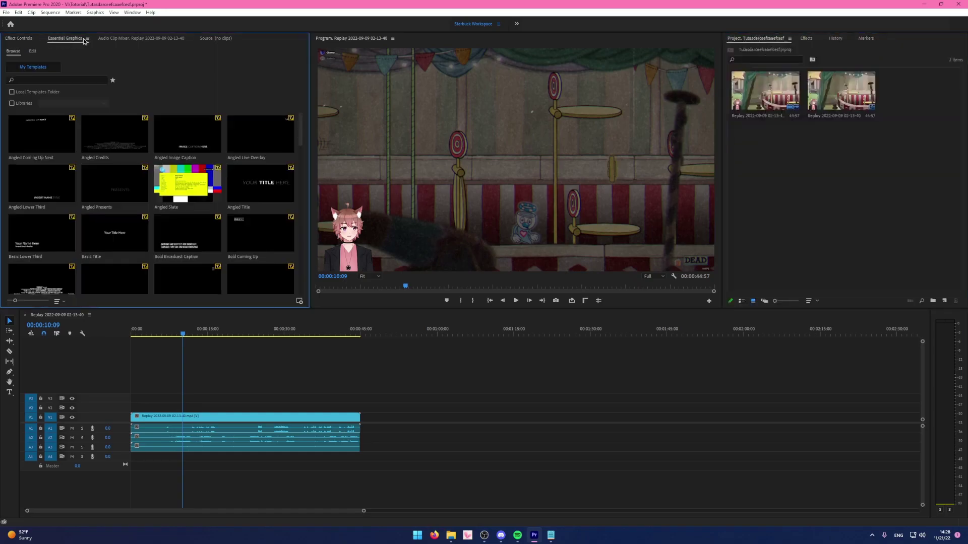
left_click(127, 39)
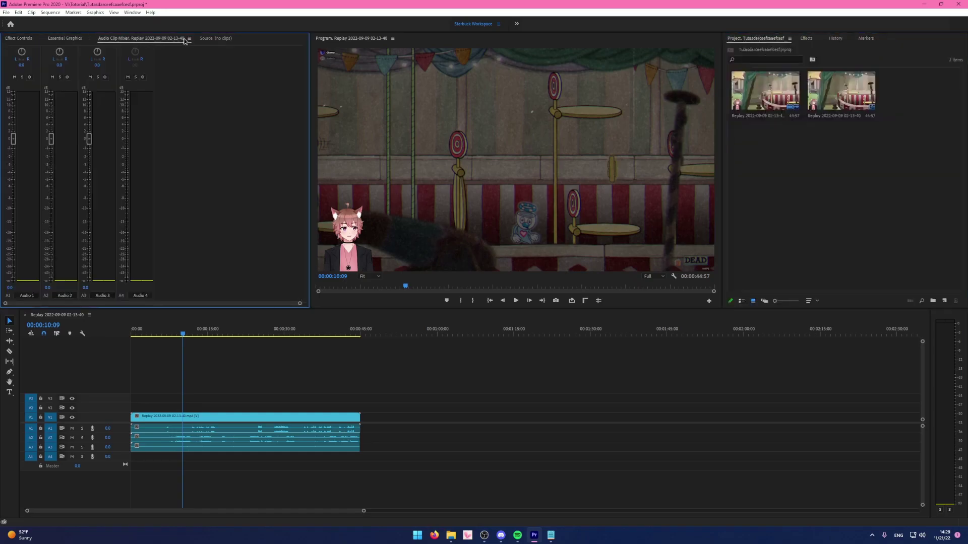
left_click(215, 39)
left_click(23, 40)
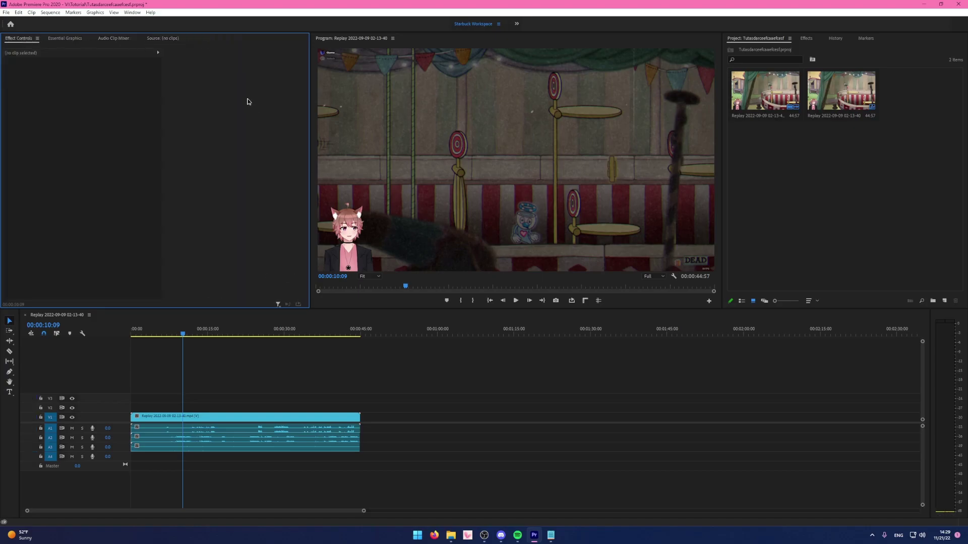
left_click(64, 39)
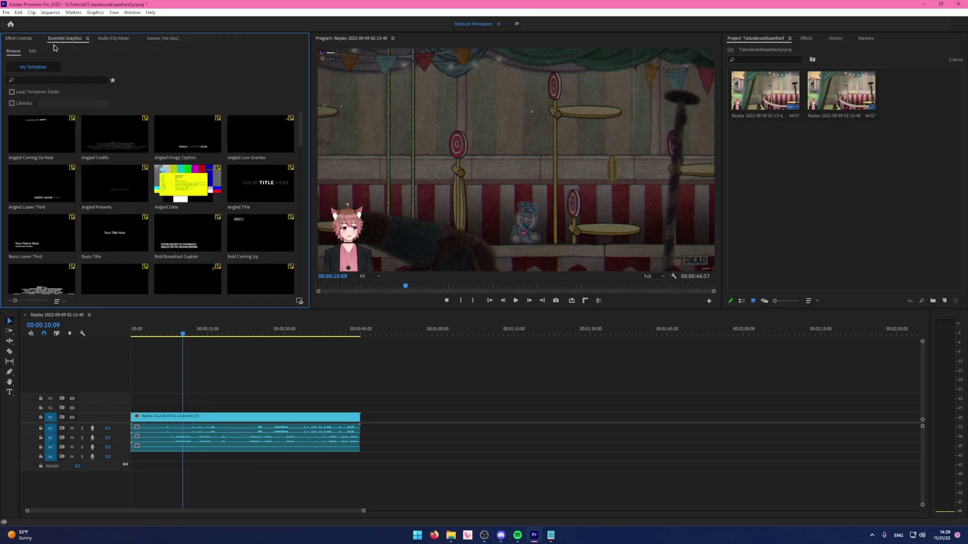
left_click(19, 41)
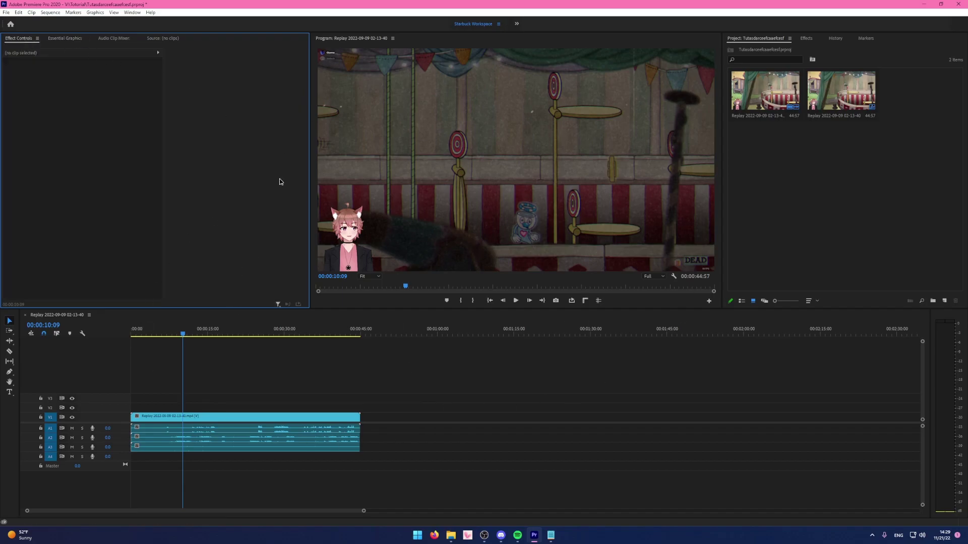
Examine the list of available panels, the panels grouped with Project, and the layout options for Starbuck Workspace.
left_click(130, 14)
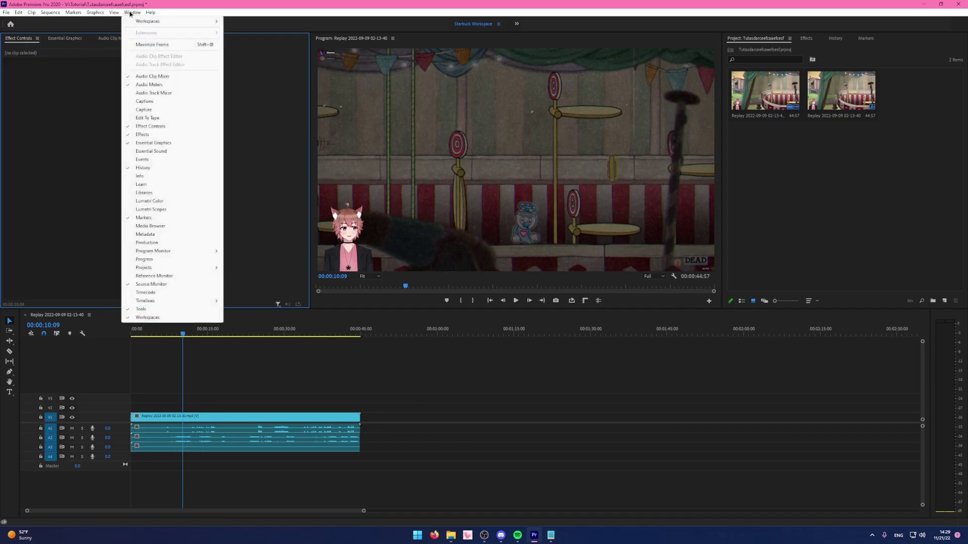
left_click(258, 141)
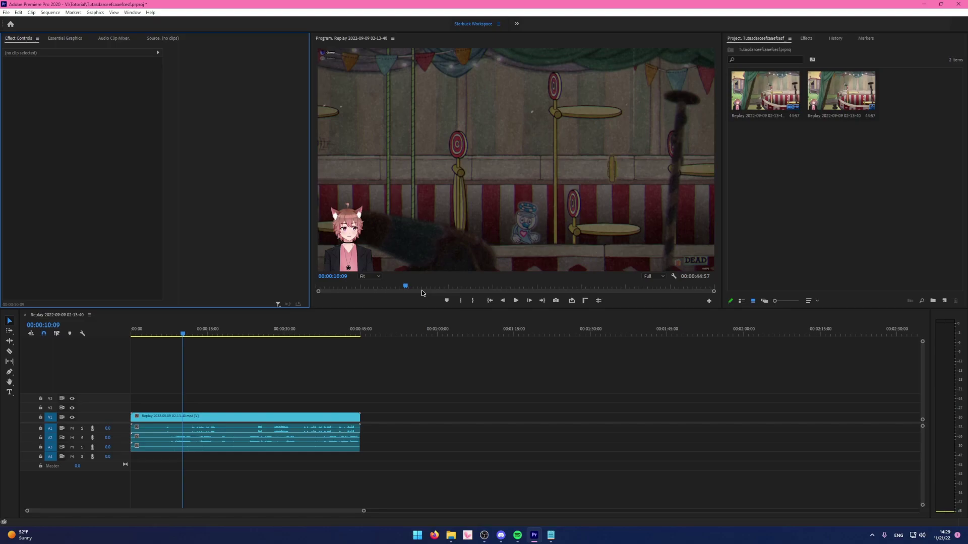
left_click(401, 378)
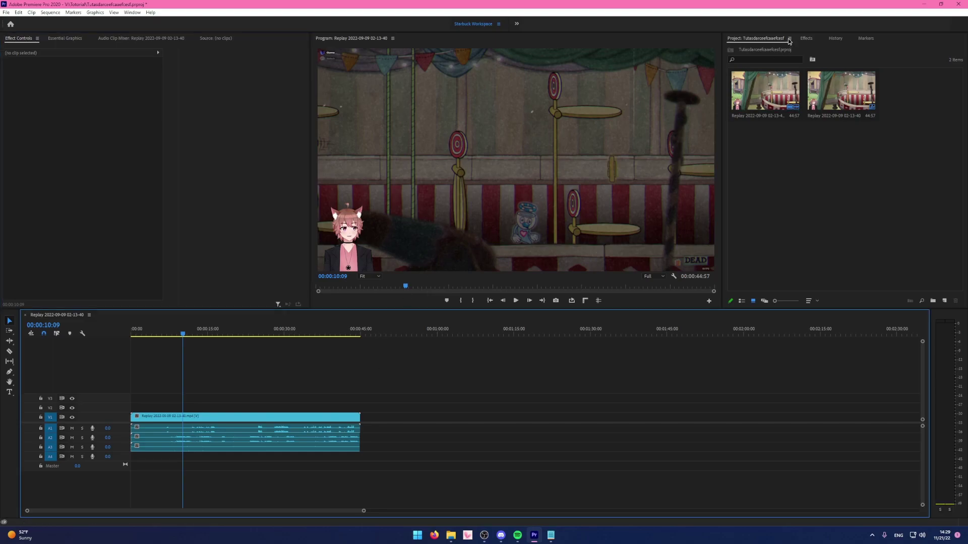
left_click(806, 41)
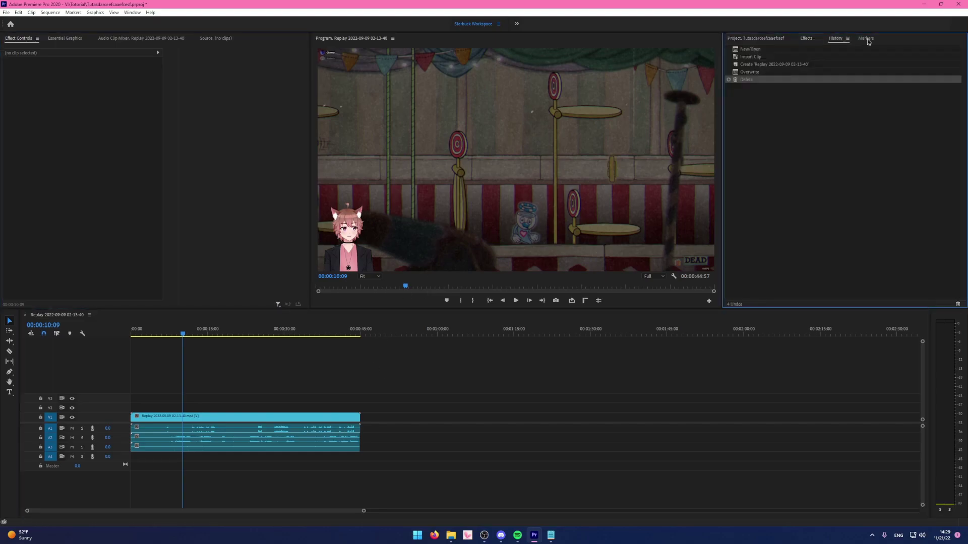
left_click(759, 41)
left_click(220, 96)
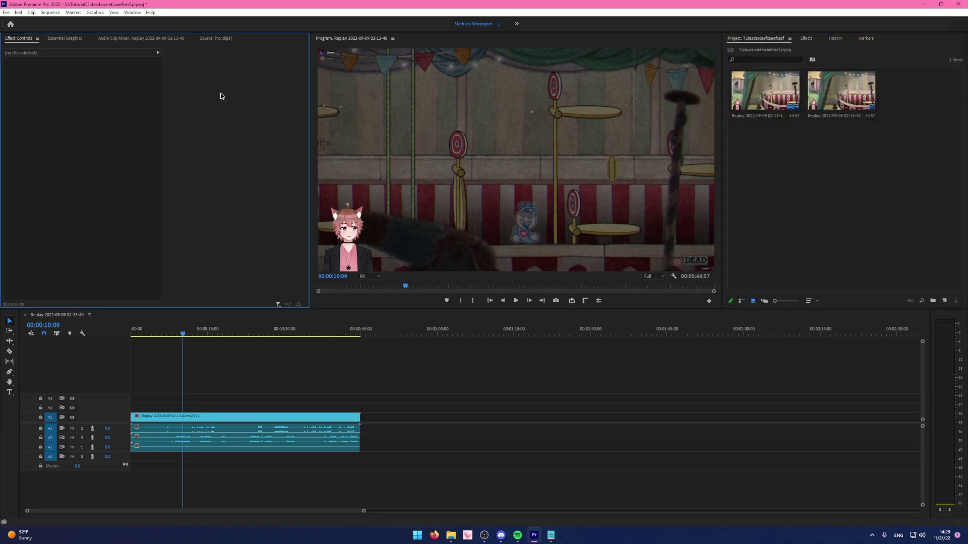
left_click(498, 24)
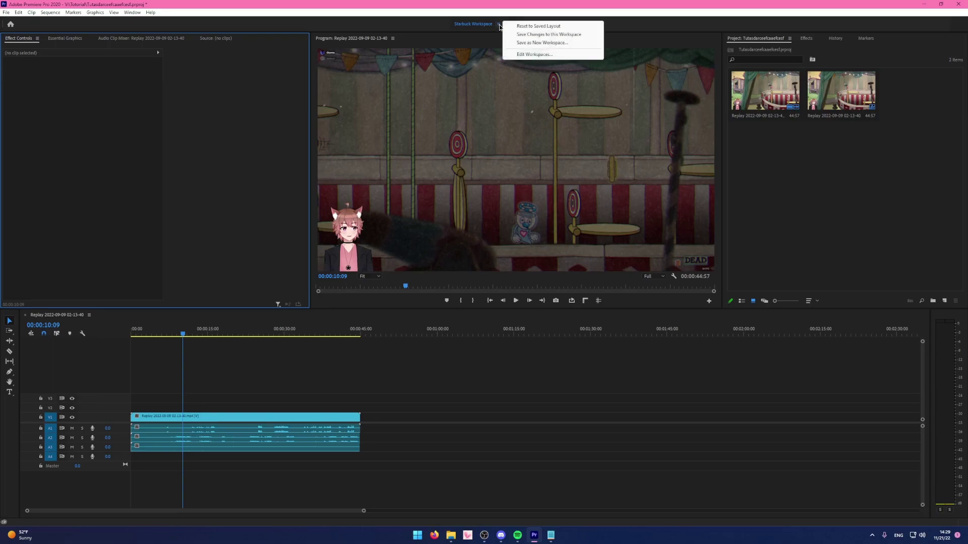
left_click(484, 369)
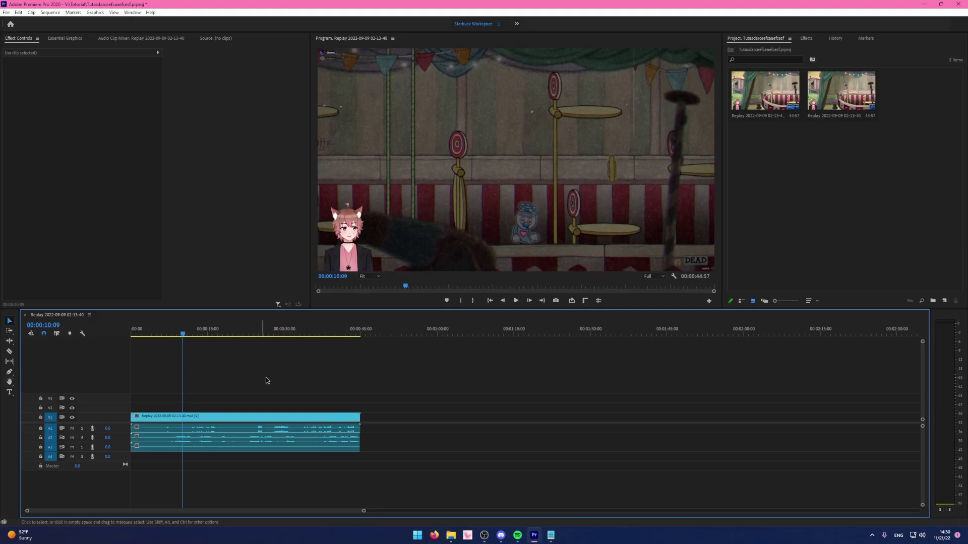
Try the Hand tool, return to the Selection tool, and scrub the timeline playhead to 00:00:23:51.
key("h")
key("v")
left_click(410, 333)
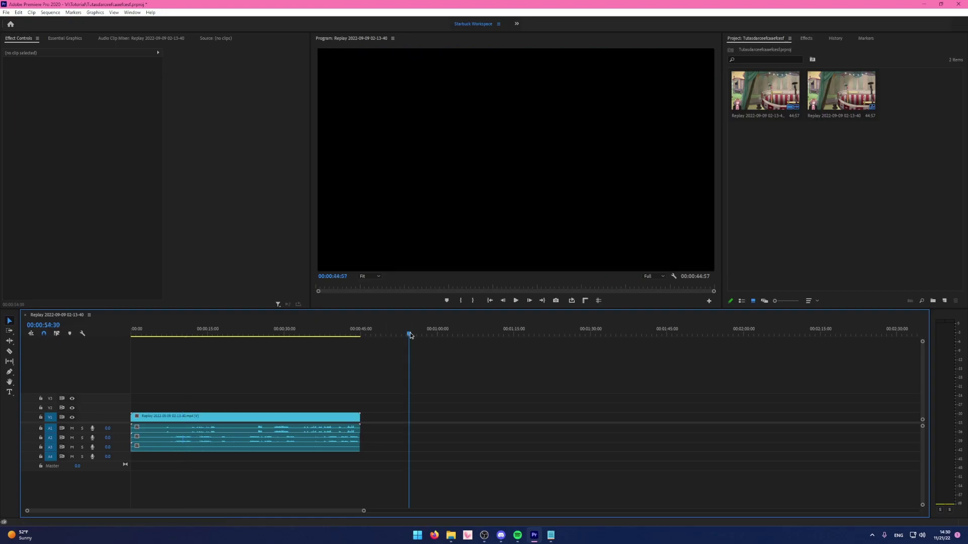
left_click(309, 331)
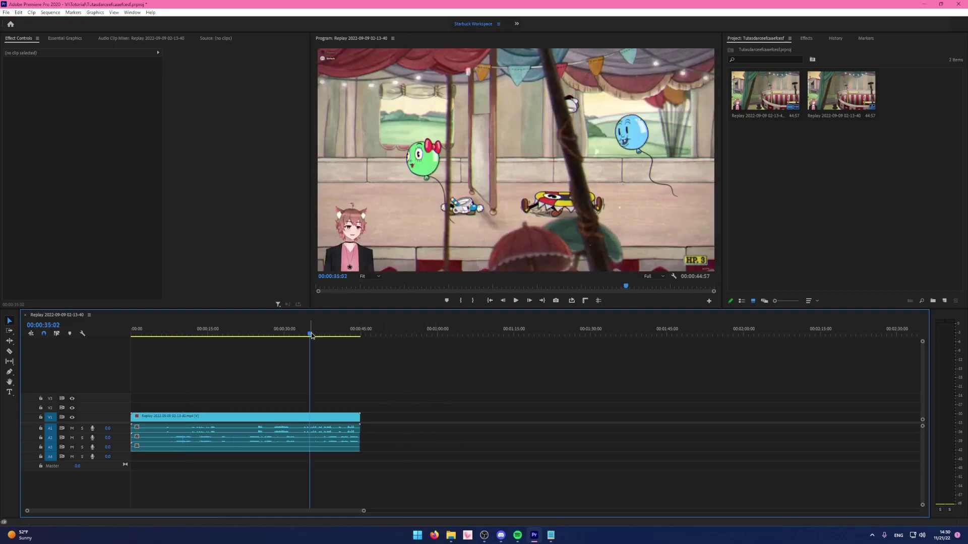
left_click_drag(364, 390, 385, 387)
left_click(262, 334)
left_click(252, 334)
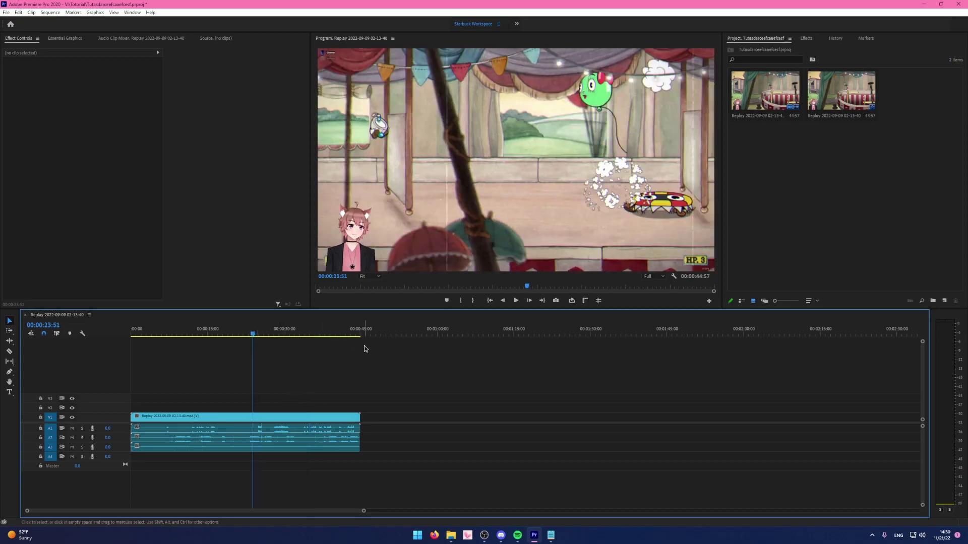
Play a short section of the sequence to watch the audio meters, then review their display and dB range options.
key("space")
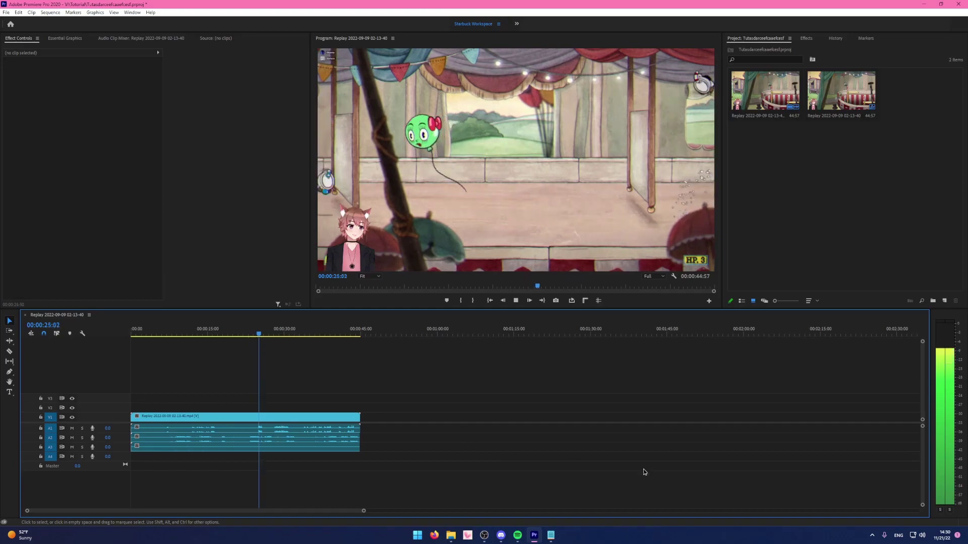
key("space")
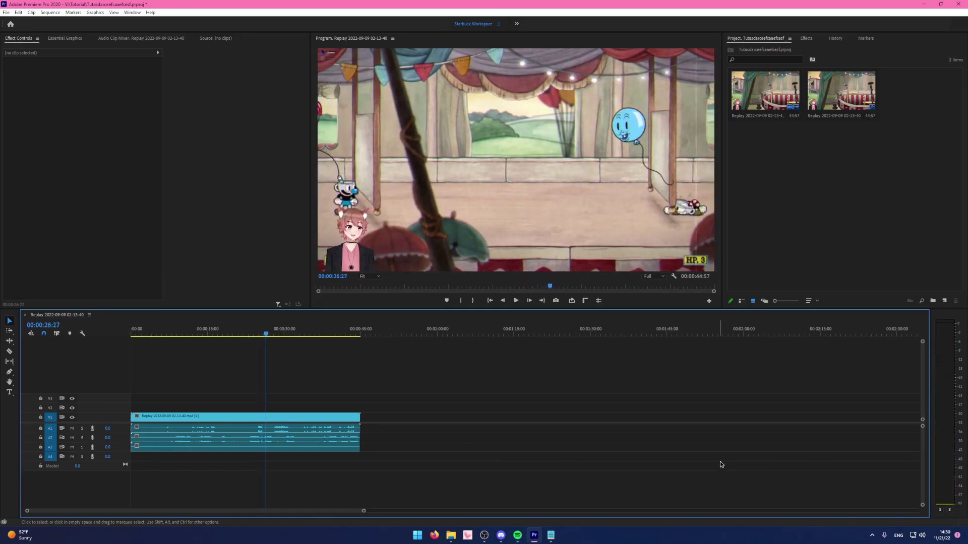
right_click(946, 396)
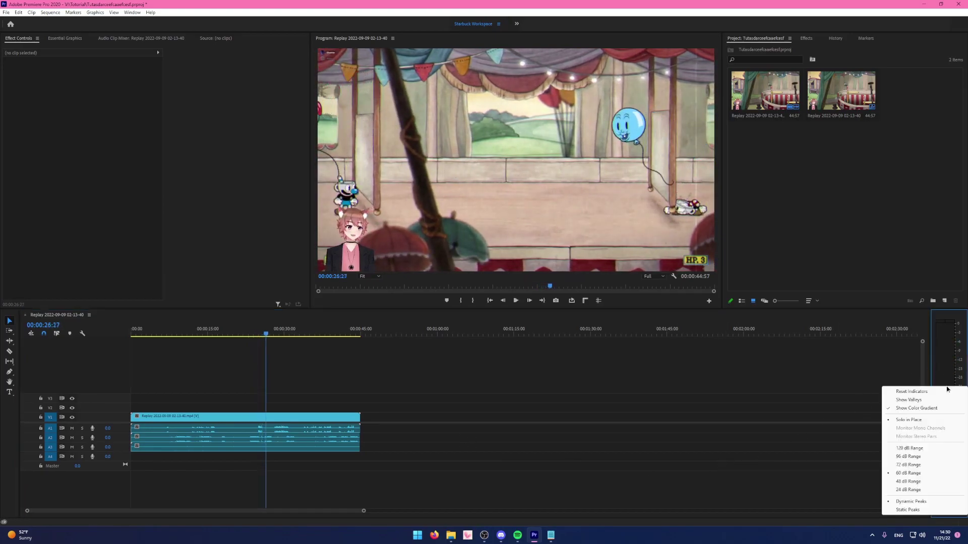
left_click(907, 473)
left_click(798, 183)
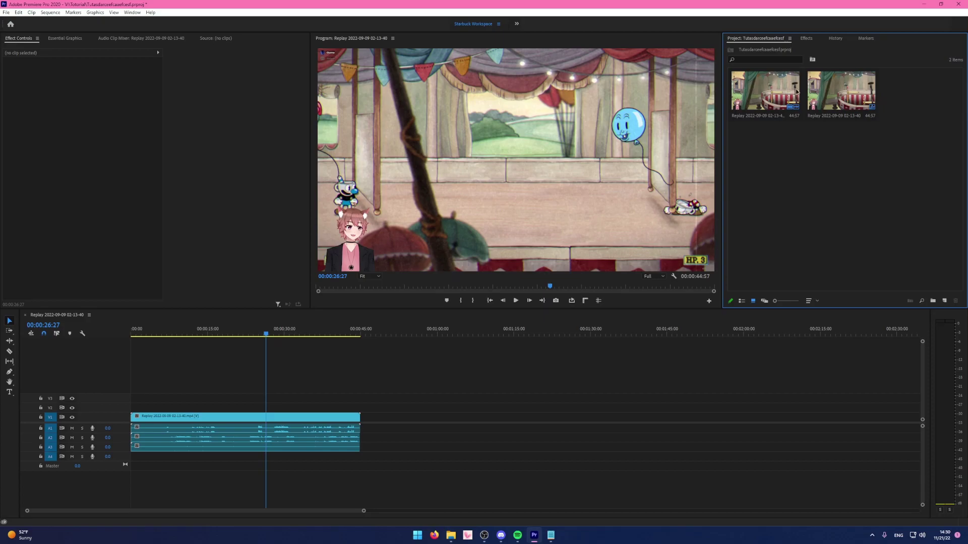
left_click_drag(759, 171, 850, 163)
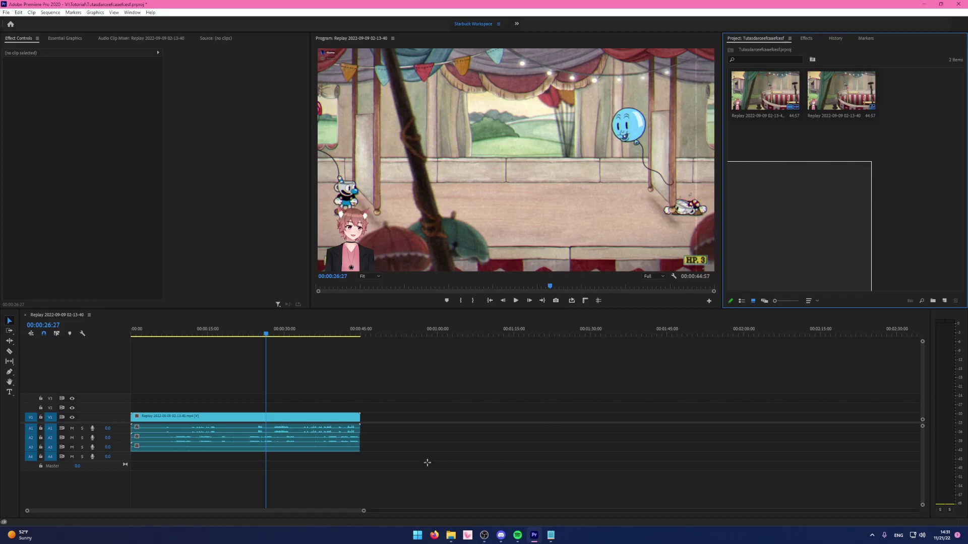
left_click(457, 373)
Import Arrow.png into the project from the Video Editing folder inside the YouTube documents folder.
double_click(824, 211)
left_click(33, 91)
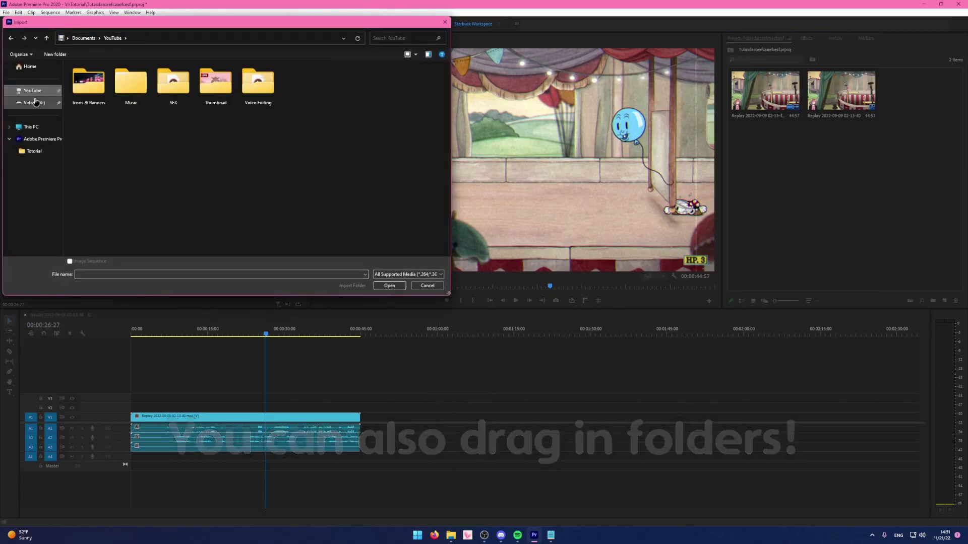
left_click(45, 101)
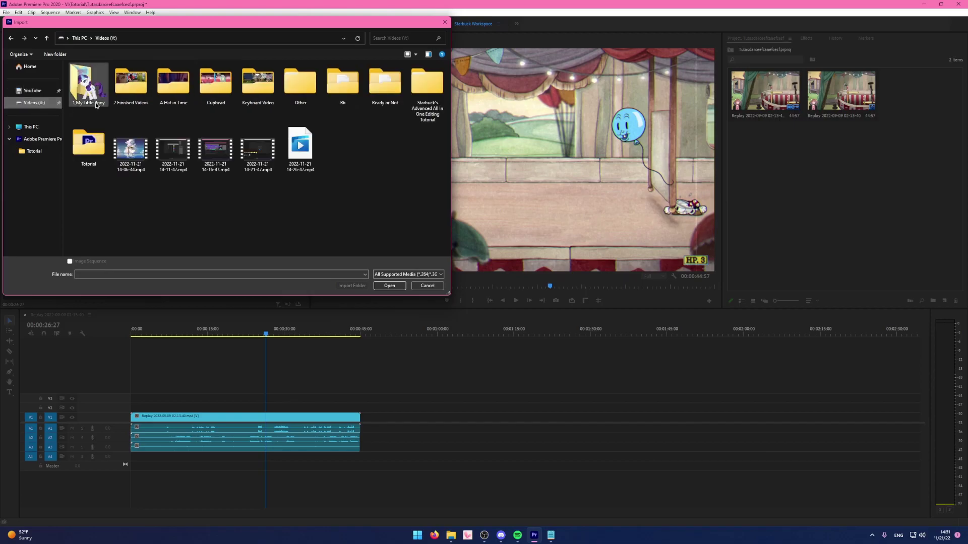
left_click(32, 90)
double_click(258, 83)
left_click(131, 86)
left_click(388, 285)
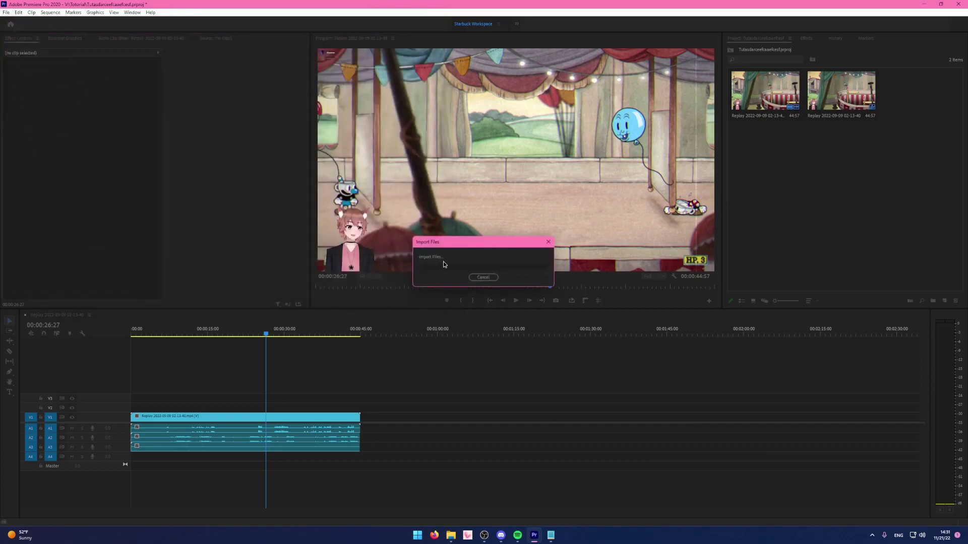
Place Arrow.png on track V2 above the replay clip, then delete it from the timeline.
left_click_drag(915, 93, 241, 406)
left_click_drag(302, 372, 235, 411)
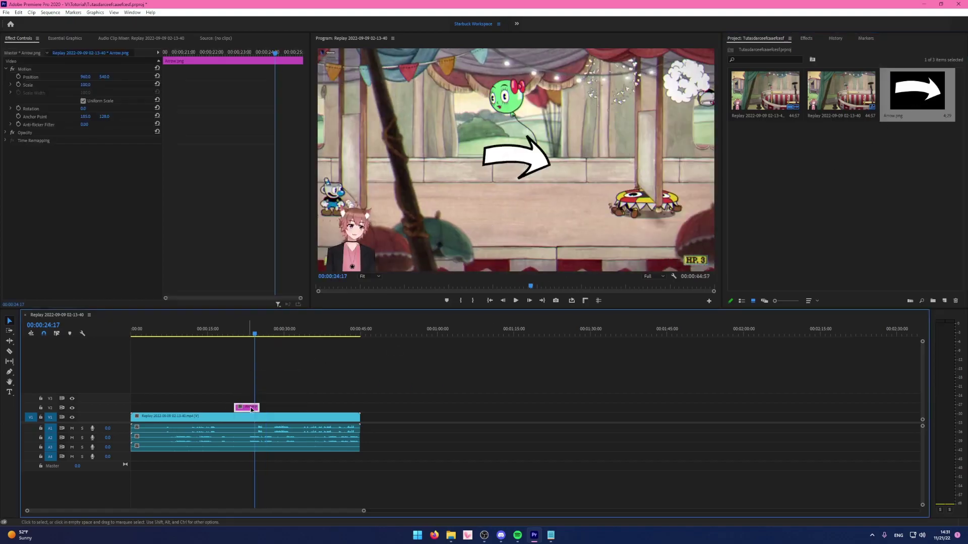
key("Delete")
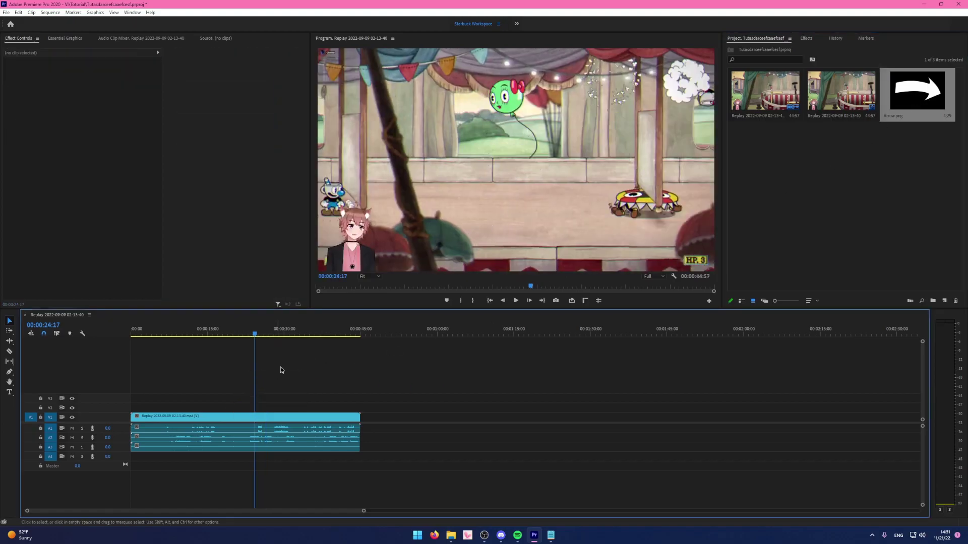
Look through the Presets folder in the Effects panel, then view the edit history.
key("shift+7")
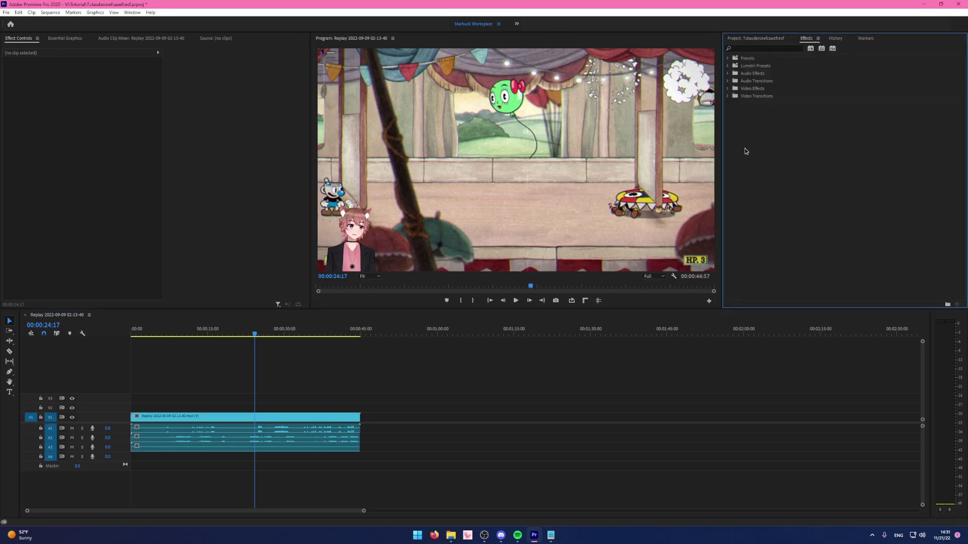
left_click(728, 59)
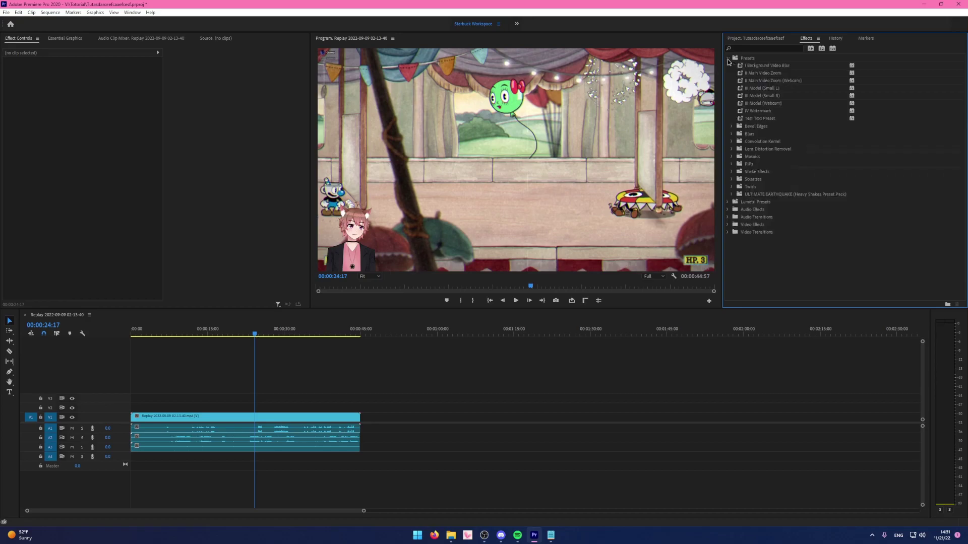
left_click(728, 60)
left_click(835, 39)
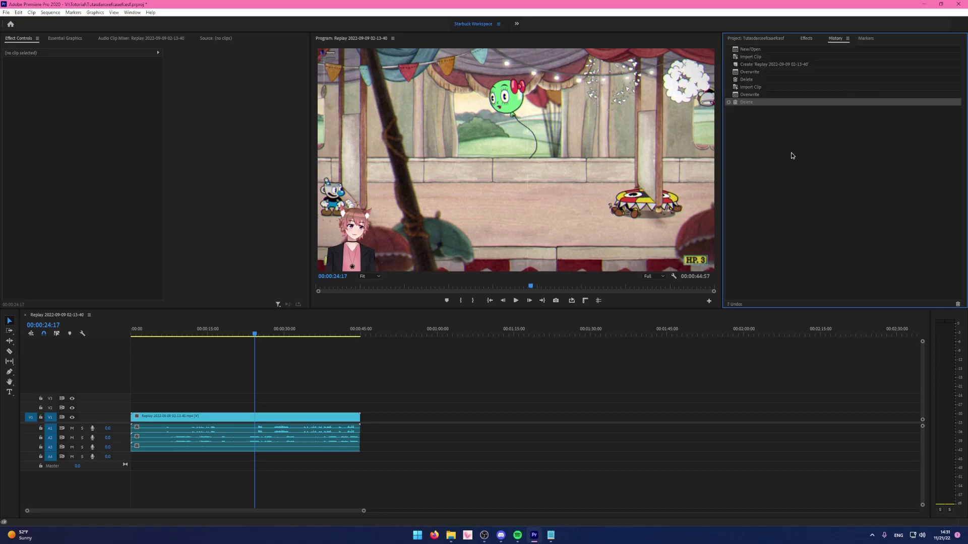
Step the project back to the first Import Clip state in the edit history, then return to the latest Delete state.
left_click(758, 88)
left_click(756, 72)
left_click(760, 58)
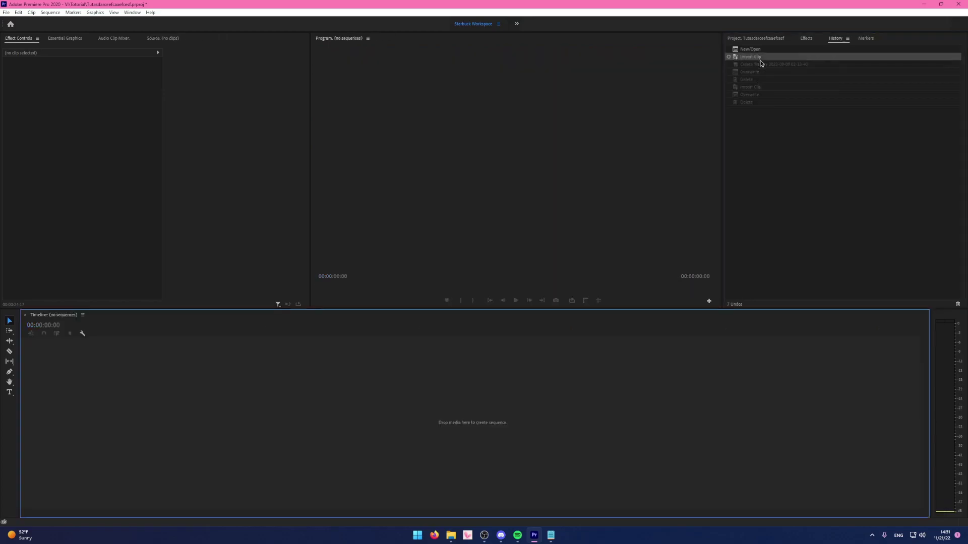
left_click(754, 102)
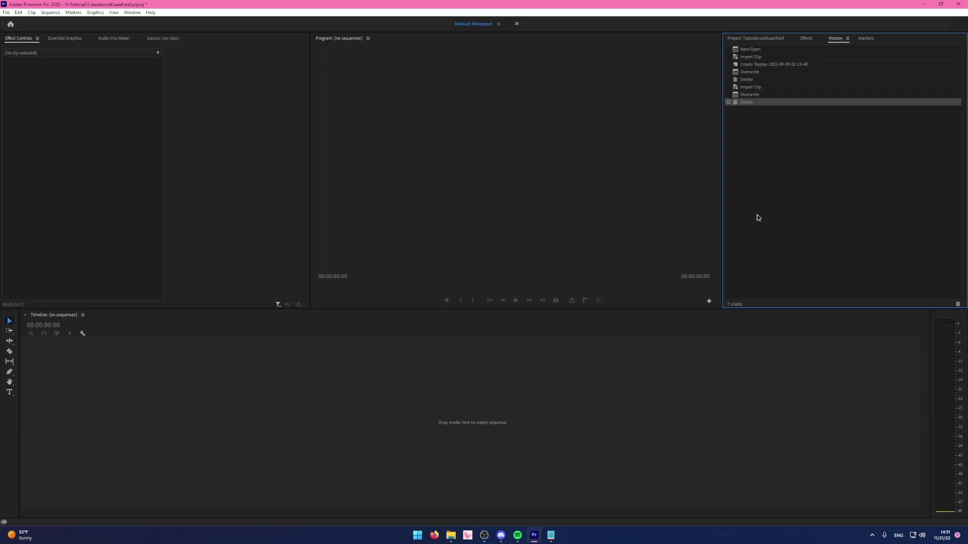
Create a new sequence from the replay clip in the project and move the playhead to 00:00:06:13.
key("ctrl+shift+period")
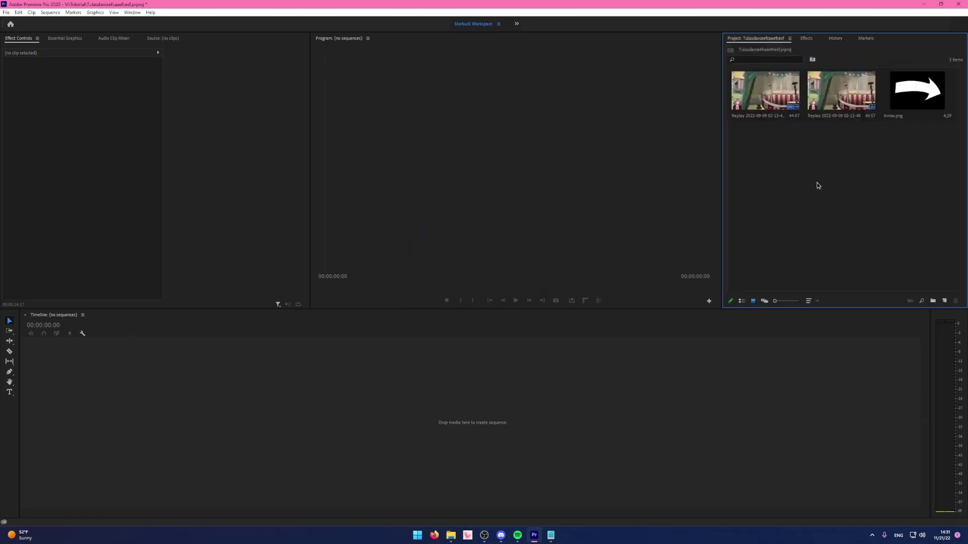
left_click(758, 39)
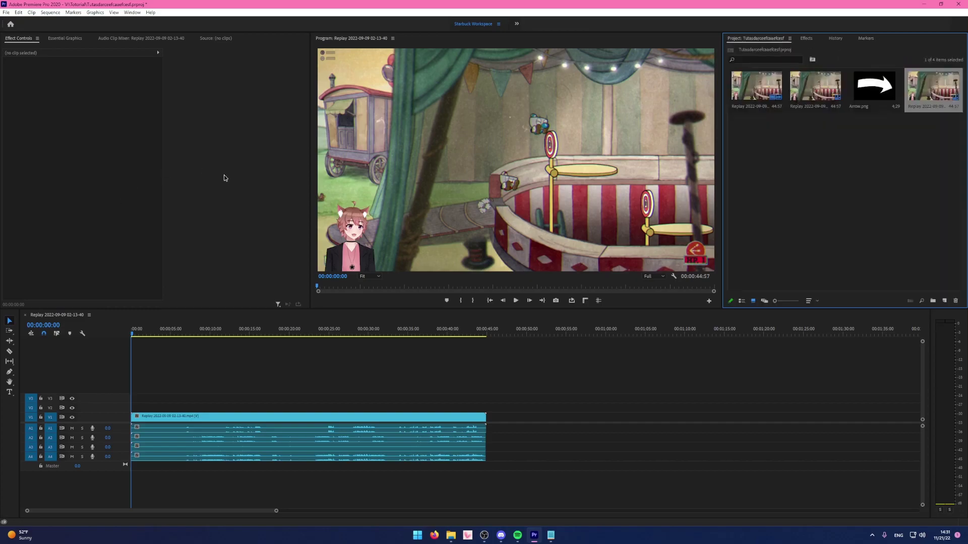
left_click(180, 330)
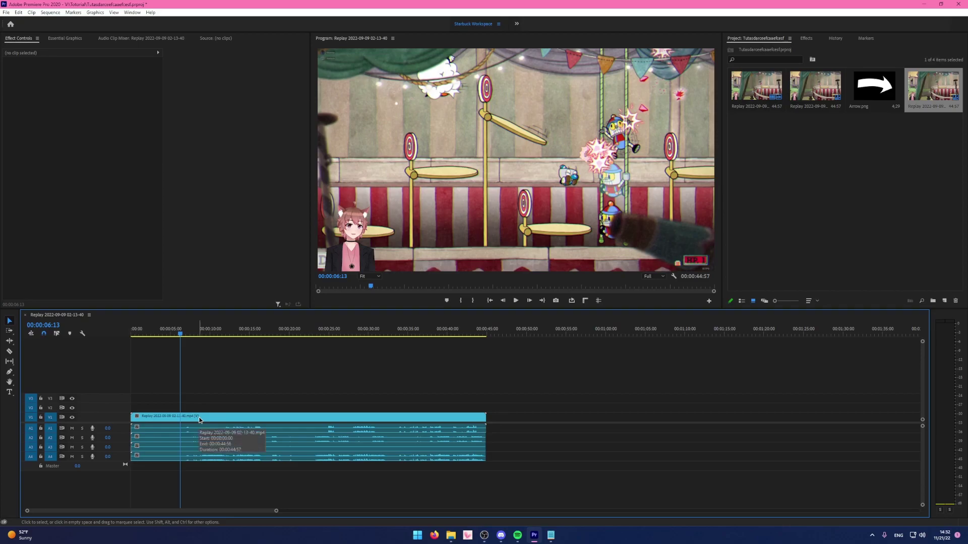
Scrub the replay clip to 00:00:07:25 in Effect Controls and try out its Scale value.
double_click(208, 417)
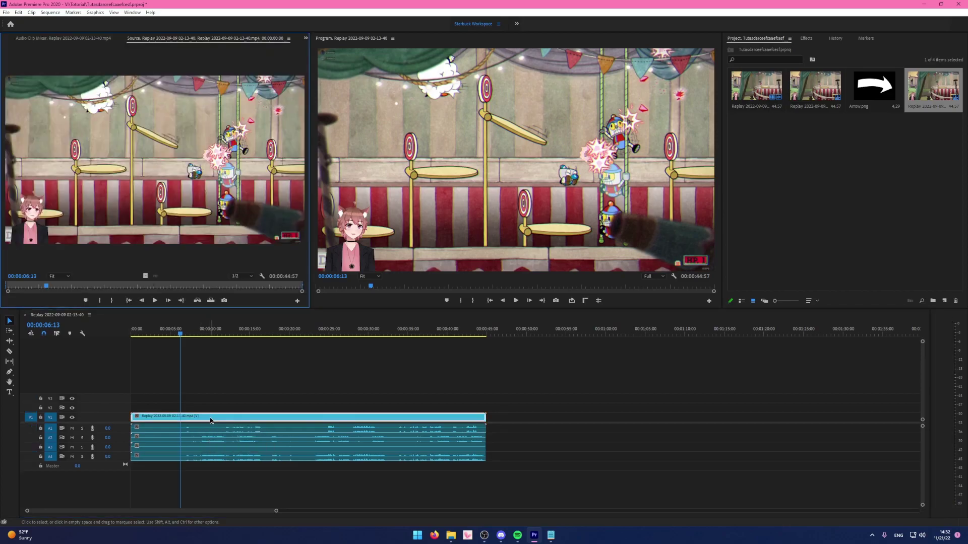
scroll(138, 40, "up", 3)
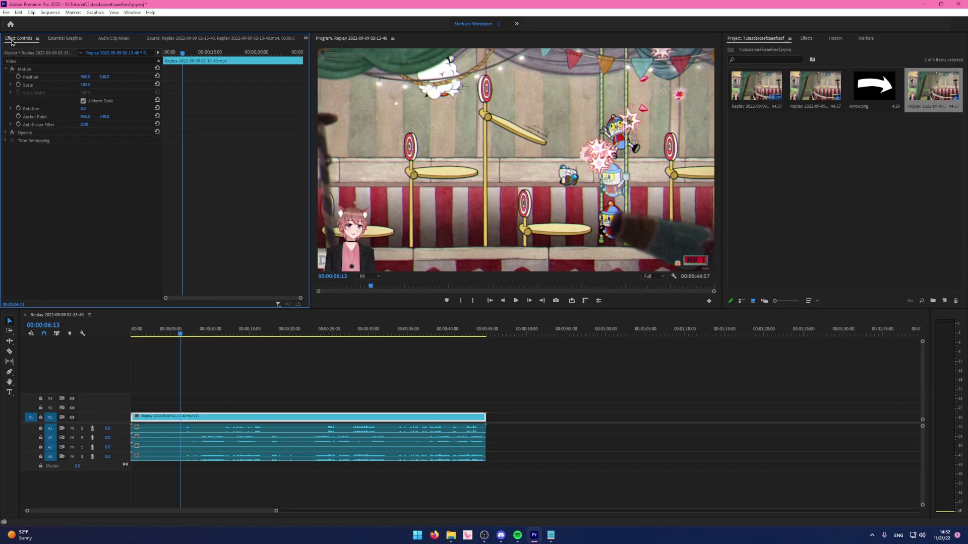
left_click(202, 54)
left_click_drag(201, 54, 186, 54)
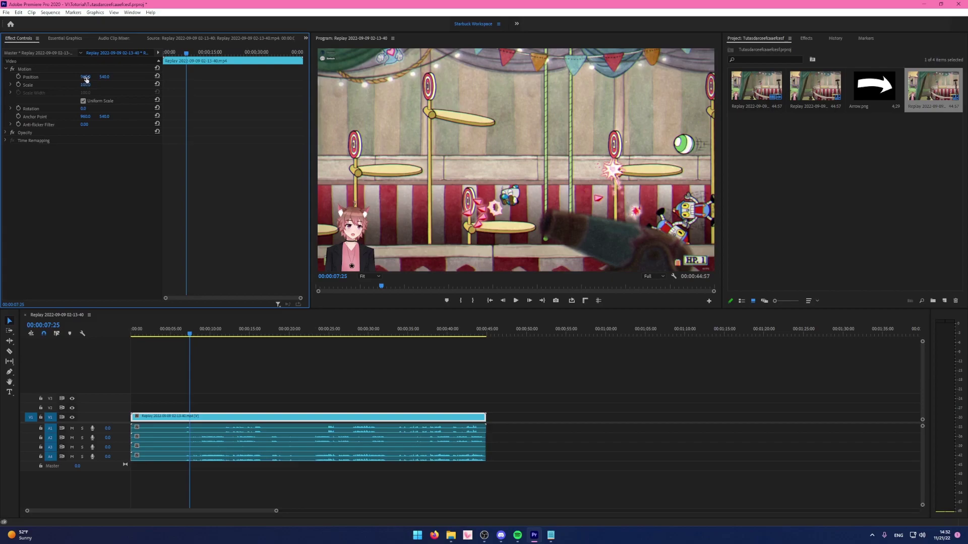
left_click_drag(85, 84, 112, 85)
View the Essential Graphics templates, then show the audio levels of the replay sequence in the Audio Clip Mixer.
left_click(64, 38)
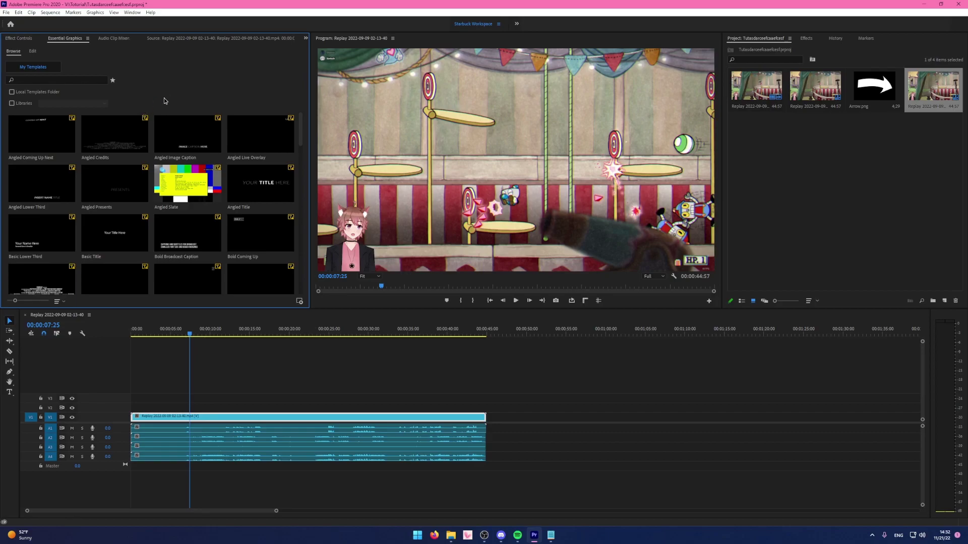
left_click(103, 39)
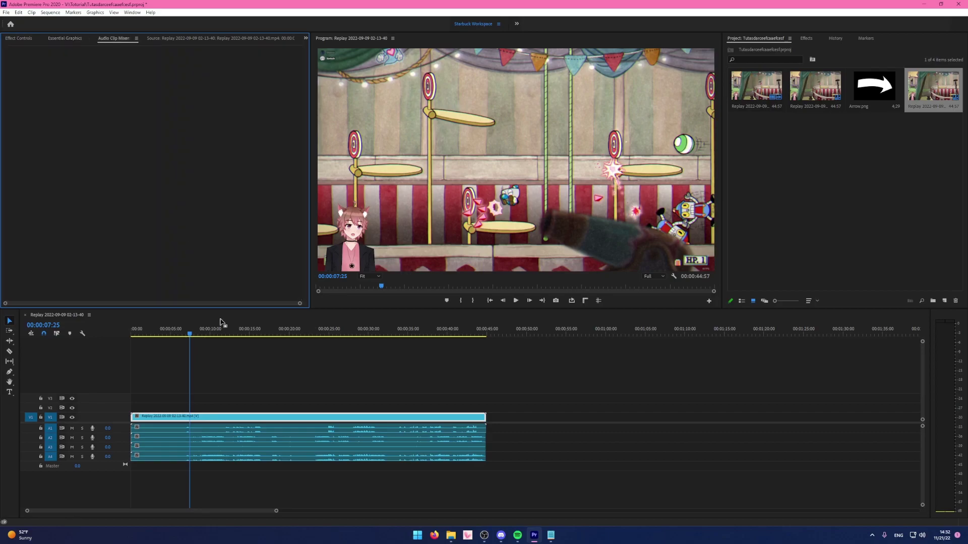
left_click(216, 427)
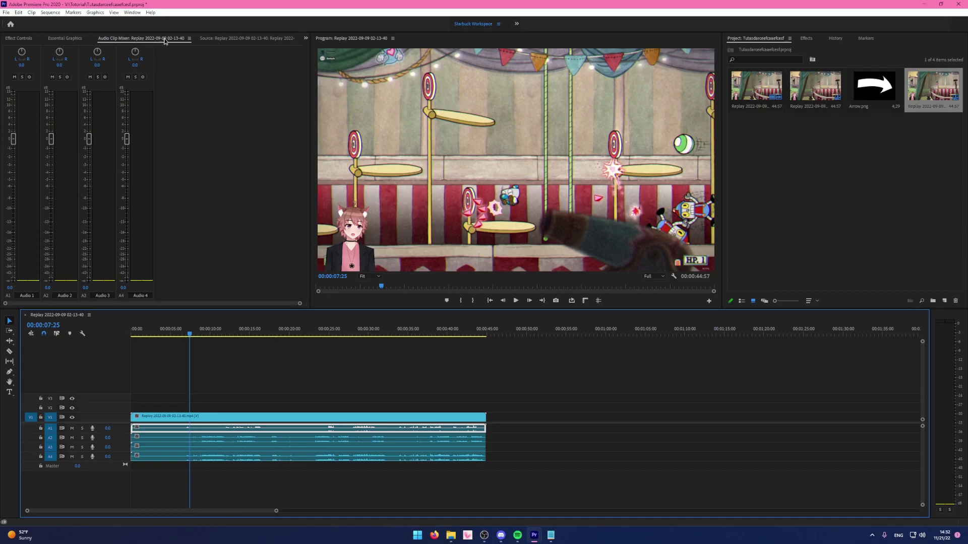
Try lowering the Audio 4 volume in the Audio Clip Mixer, then undo the change.
left_click(234, 400)
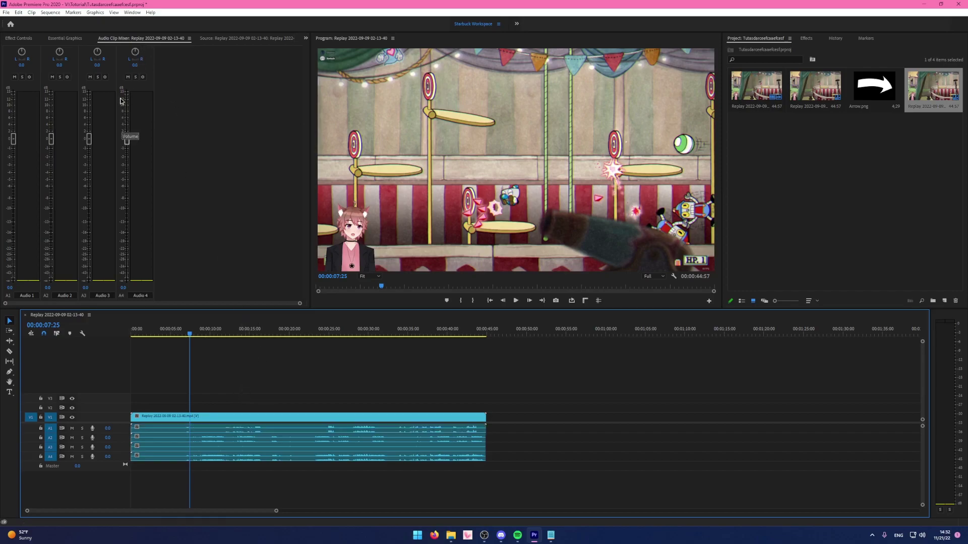
mouse_move(127, 139)
left_mouse_down()
mouse_move(136, 271)
mouse_move(145, 216)
left_mouse_up()
key("ctrl+z")
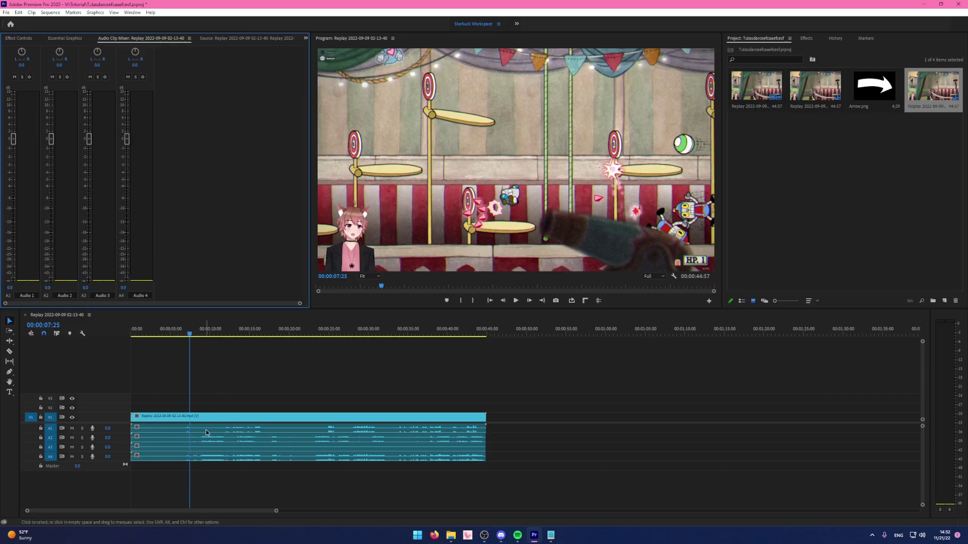
View the replay clip in the Source monitor, then return to Effect Controls and deselect everything in the timeline.
left_click(228, 39)
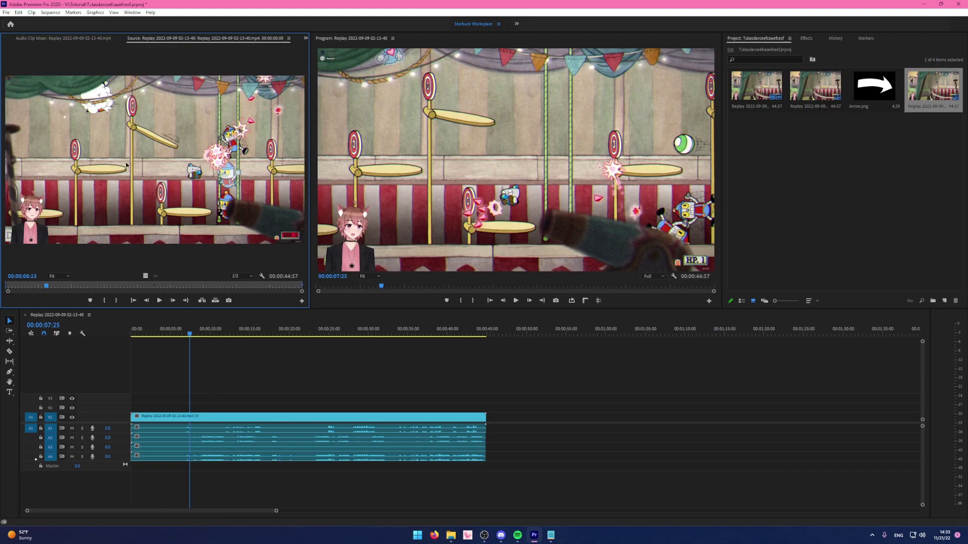
left_click(60, 39)
left_click(65, 38)
left_click(18, 39)
left_click(455, 365)
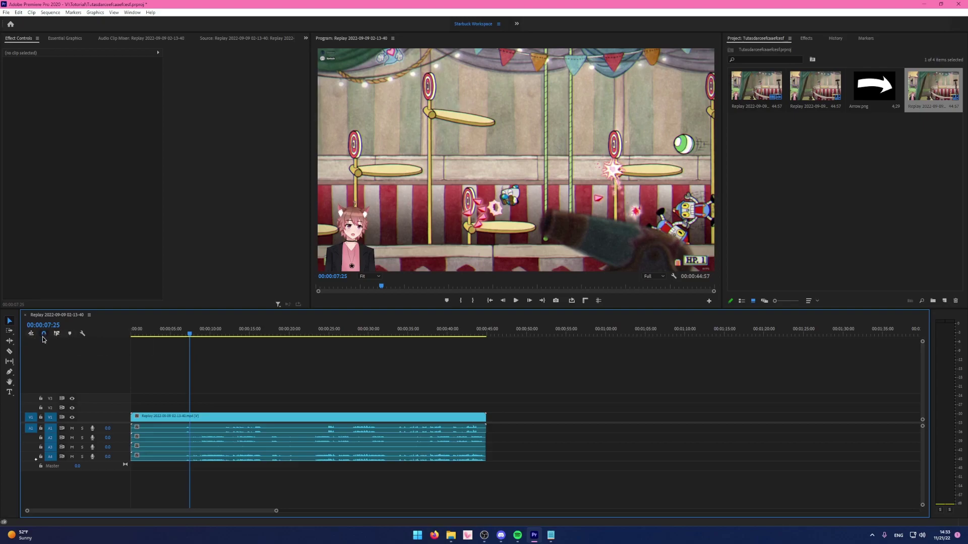
Review the timeline display settings and the Program monitor's Button Editor, cancelling the editor.
left_click(82, 335)
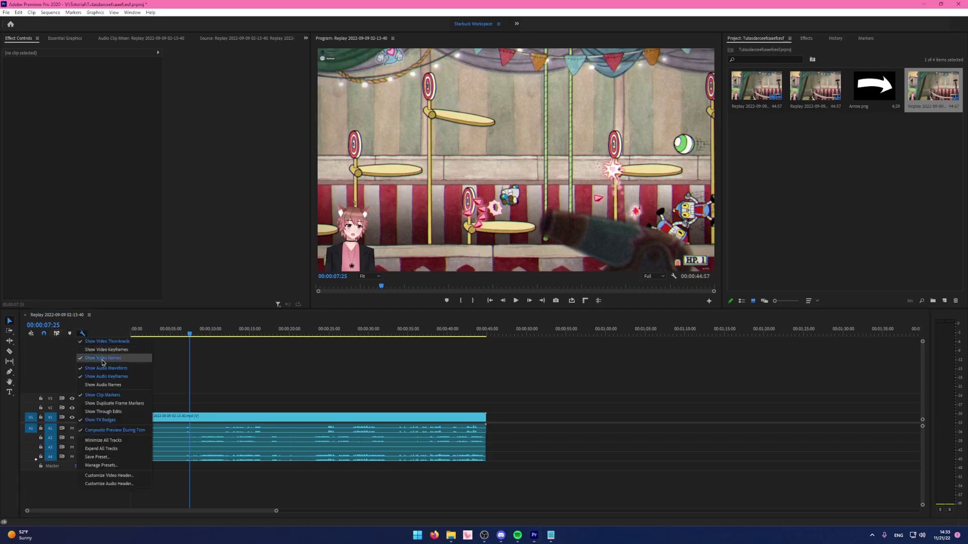
left_click(719, 292)
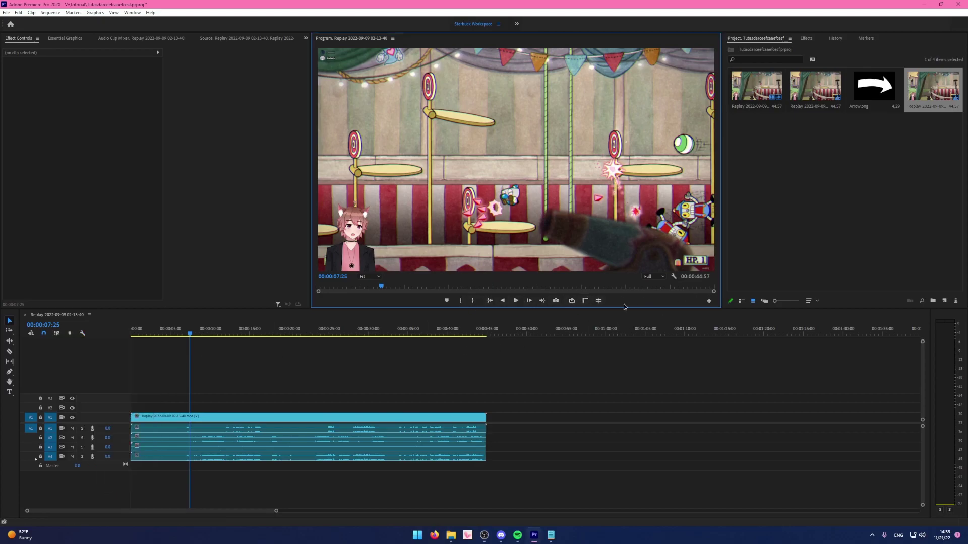
left_click(708, 300)
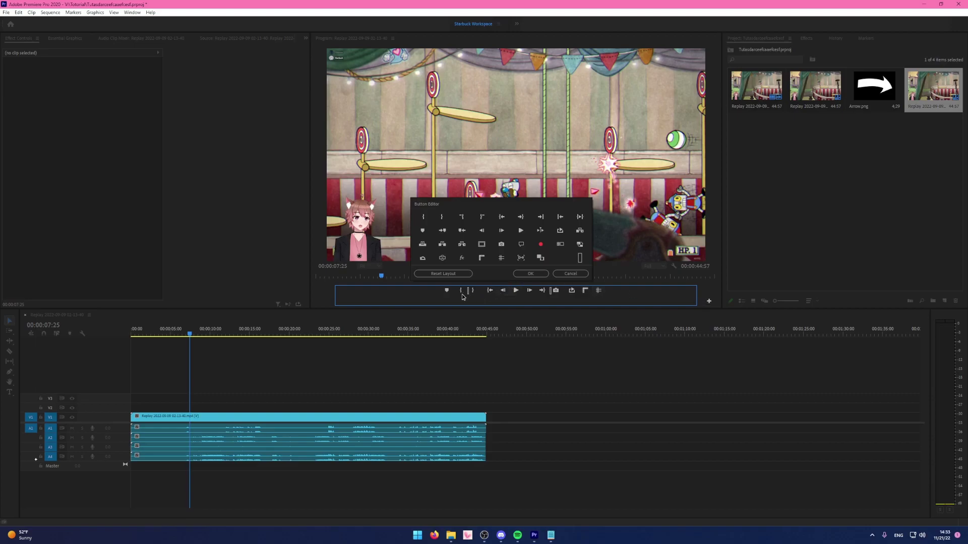
left_click(573, 274)
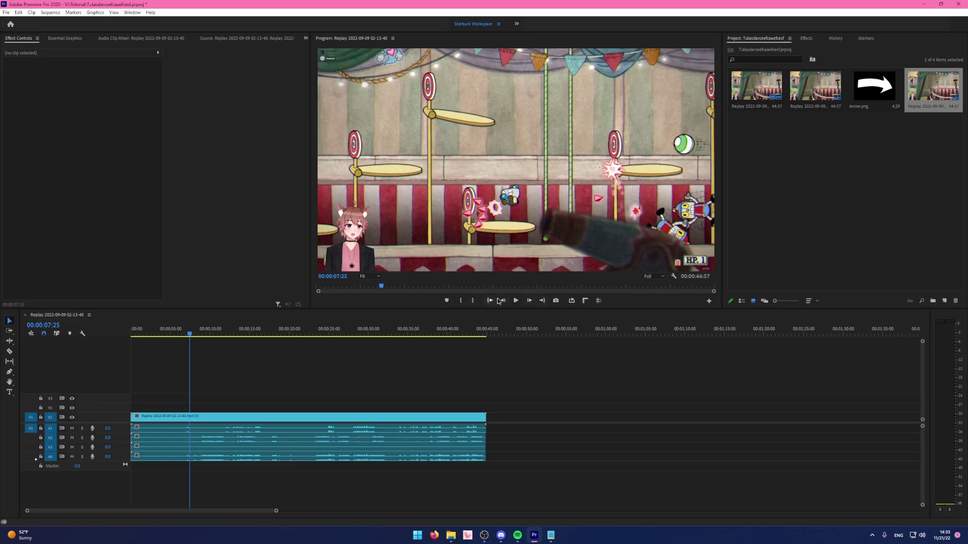
left_click(83, 333)
left_click(83, 334)
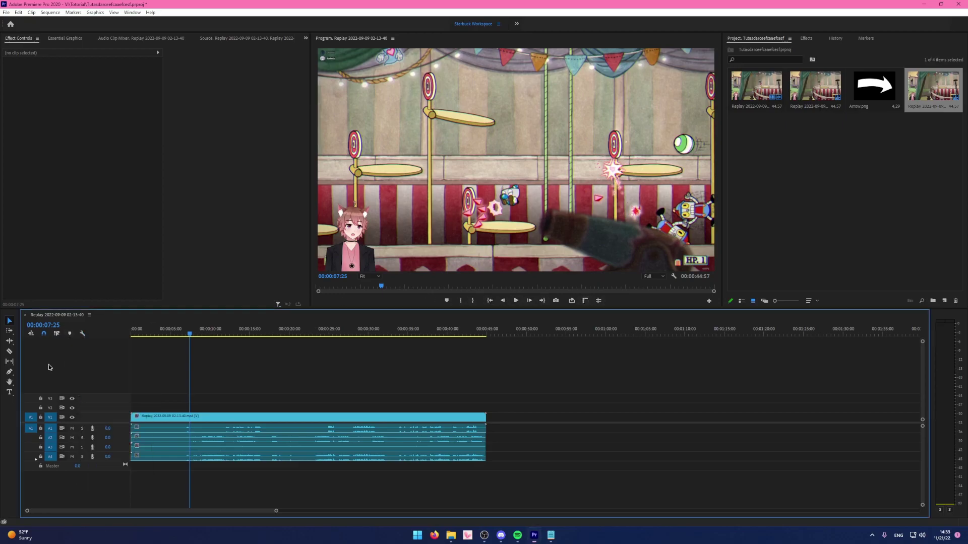
left_click(82, 334)
left_click(83, 426)
Select the video clip on V1 and each audio clip on A1 to A4 in turn to compare their Effect Controls.
left_click(227, 416)
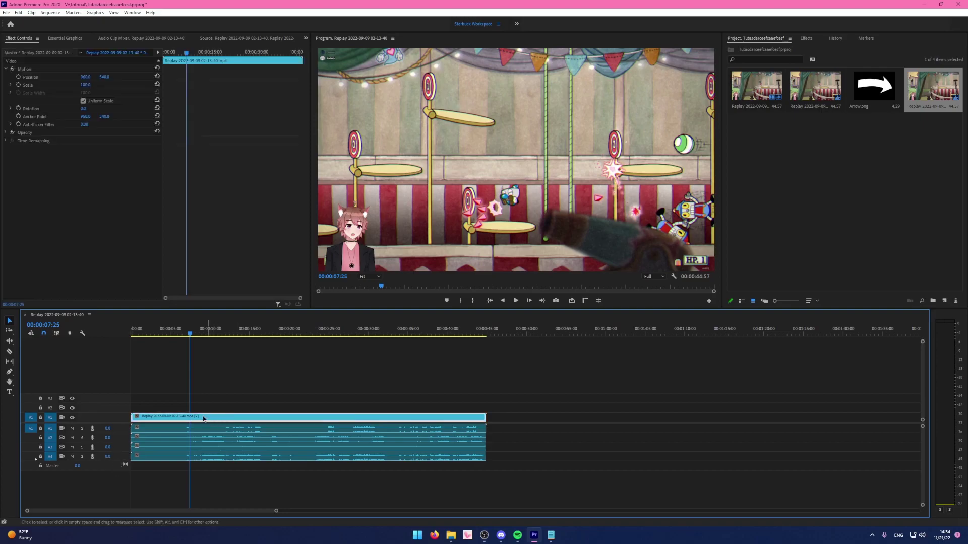
left_click(252, 406)
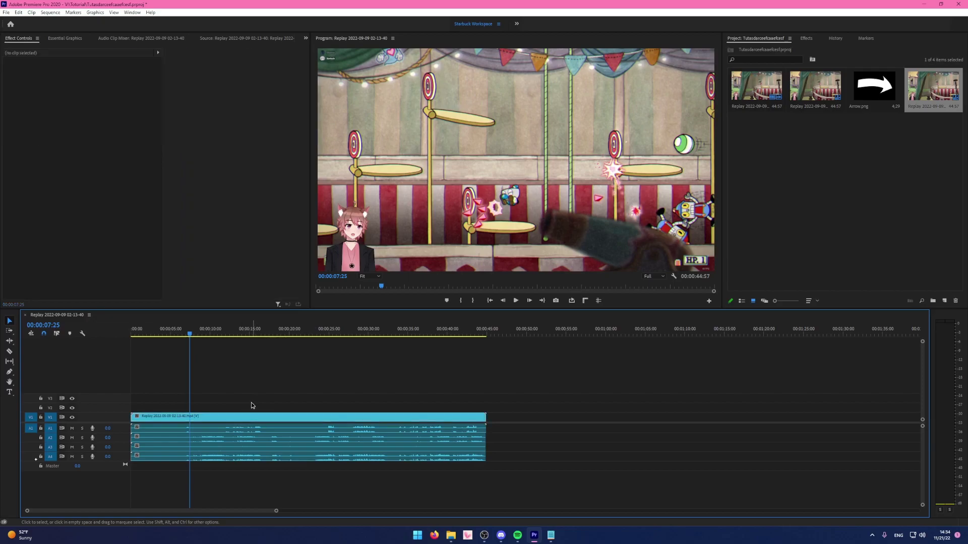
left_click(205, 428)
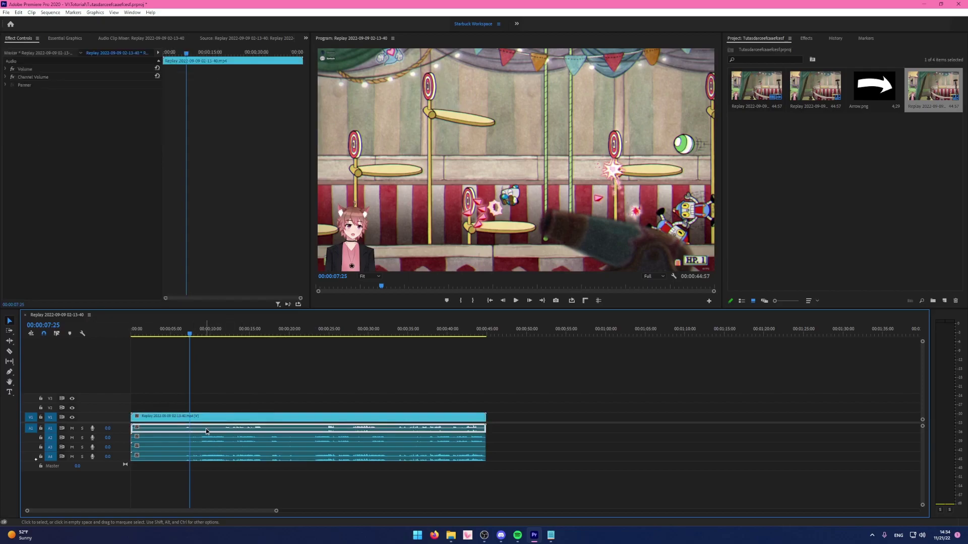
left_click(202, 436)
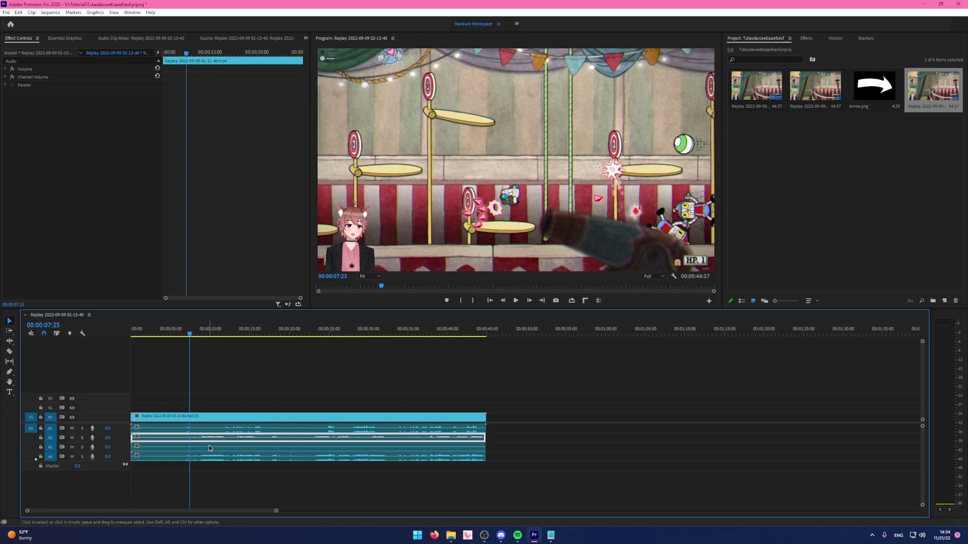
left_click(210, 445)
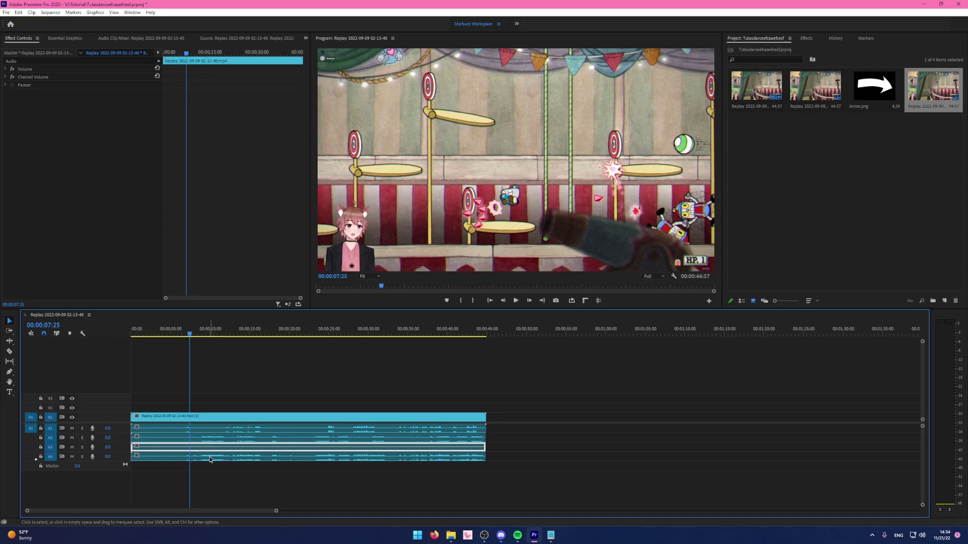
left_click(218, 457)
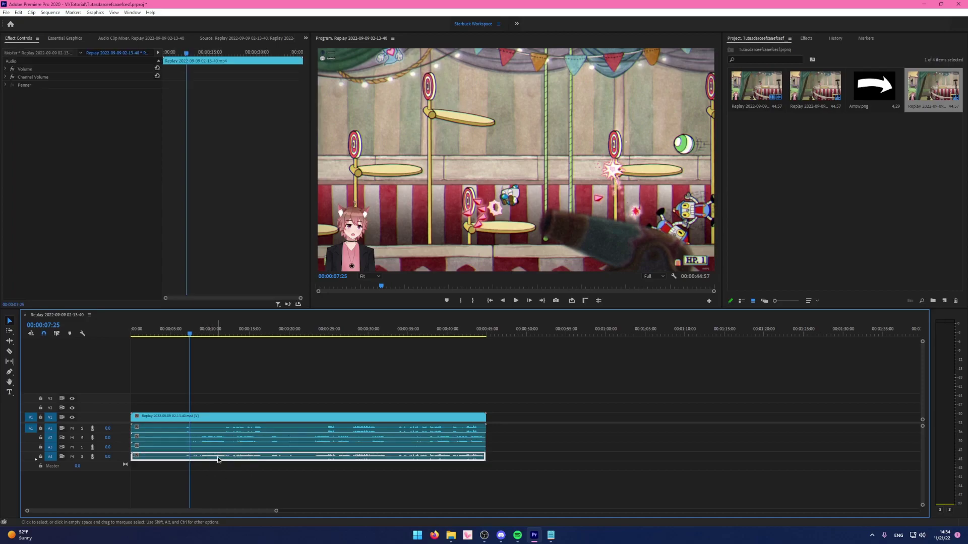
Delete the replay clip's audio from track A4.
left_click_drag(221, 485, 216, 461)
right_click(220, 459)
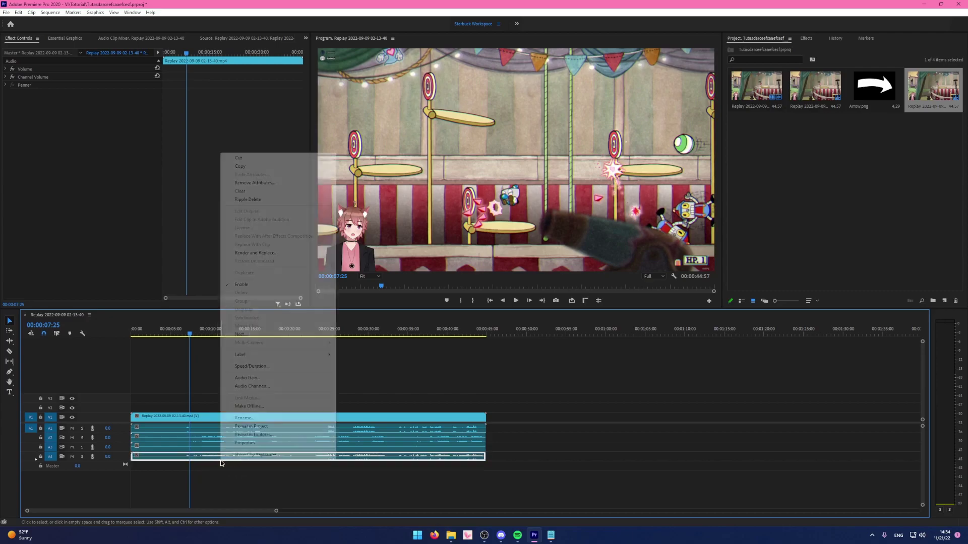
left_click(220, 476)
left_click(217, 459)
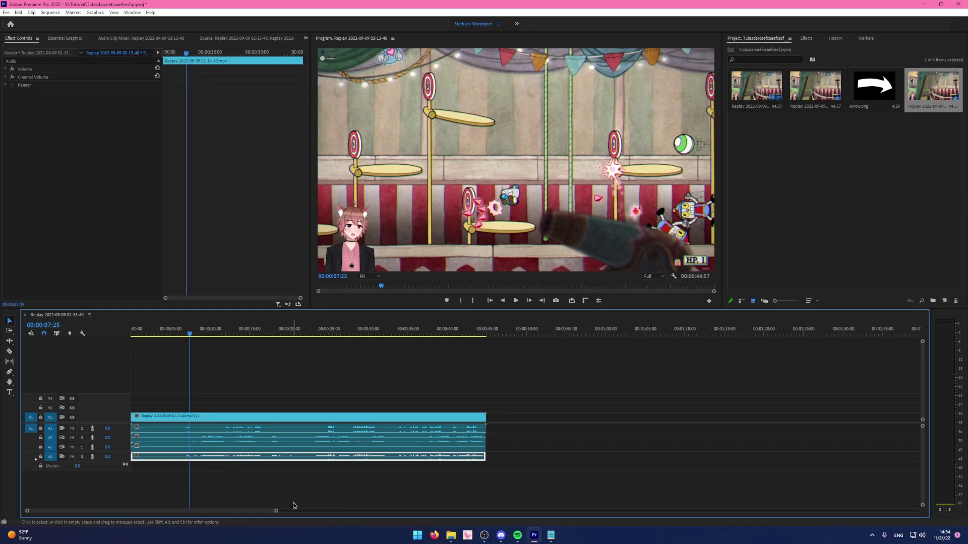
key("Delete")
key("ctrl+z")
left_click_drag(310, 479, 268, 464)
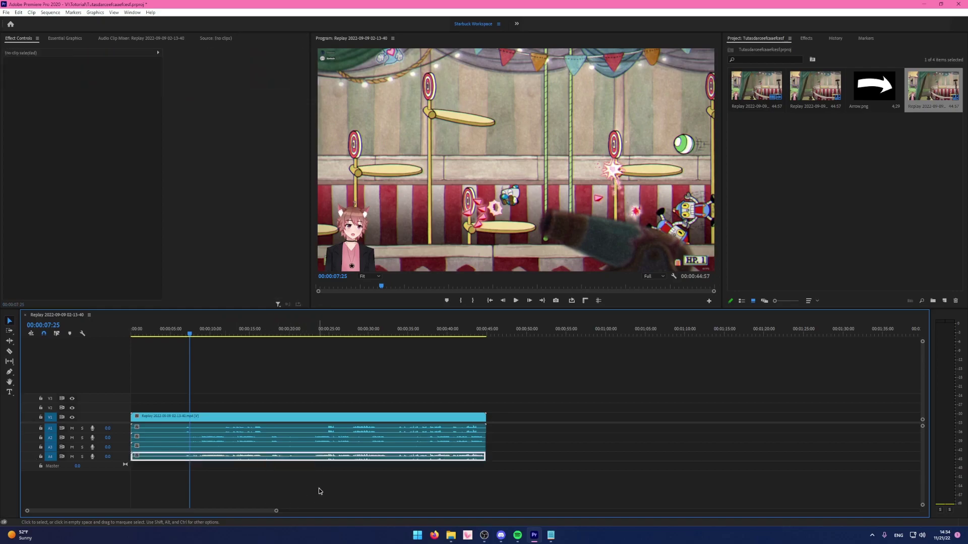
key("Delete")
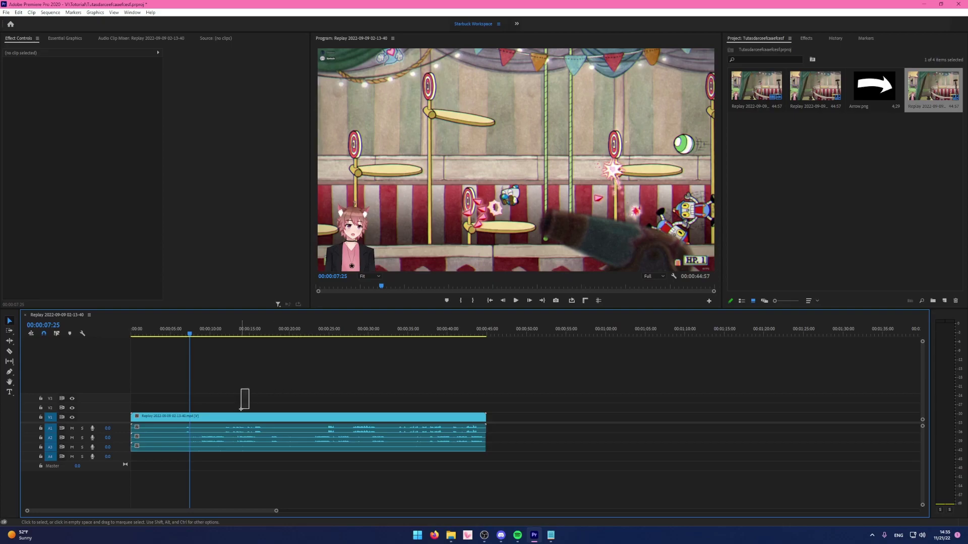
Try deleting the replay video clip from track V1, then undo the deletion.
left_click(246, 417)
key("Delete")
key("ctrl+z")
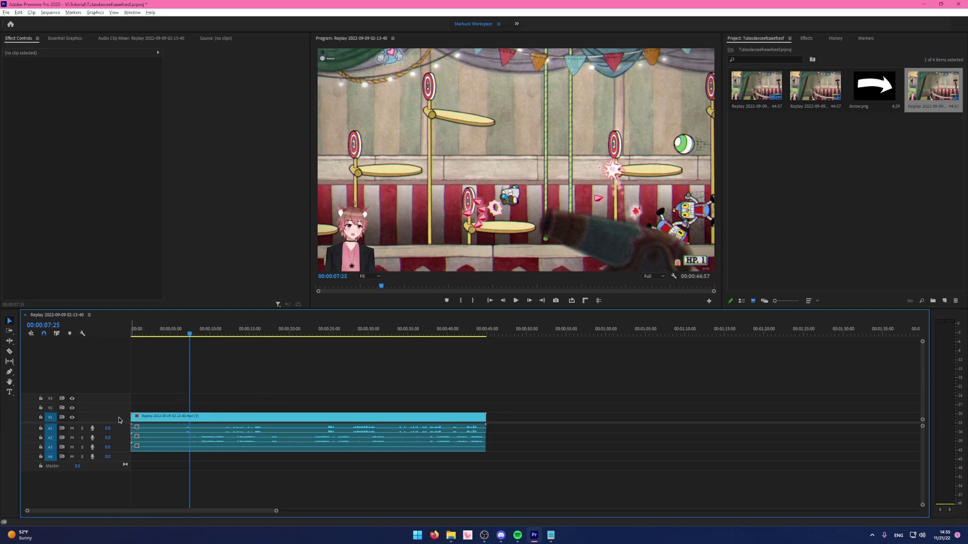
Increase the height of tracks V1, A1, A2 and A3 in the timeline and move the playhead to 00:00:12:46.
scroll(118, 417, "up", 5)
scroll(119, 417, "up", 2)
scroll(121, 432, "up", 3)
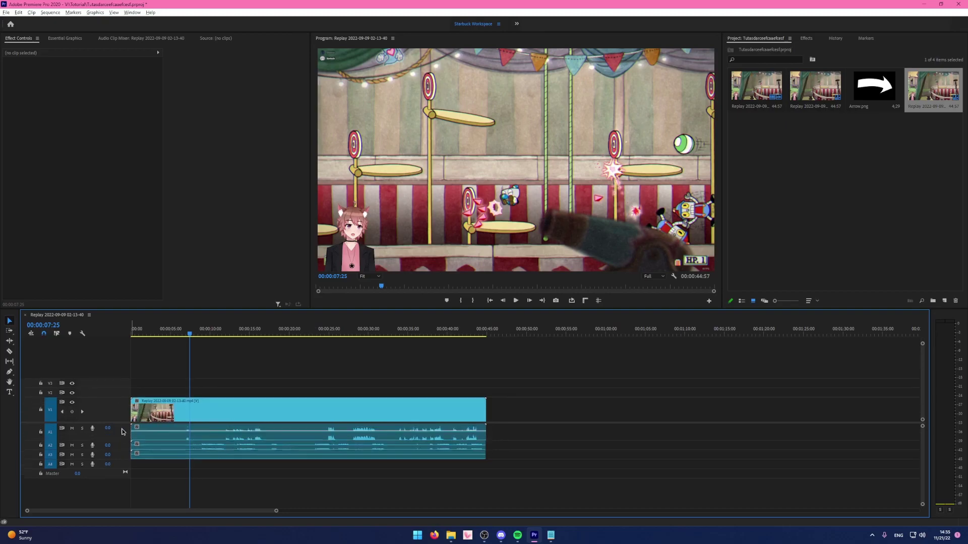
scroll(121, 452, "up", 2)
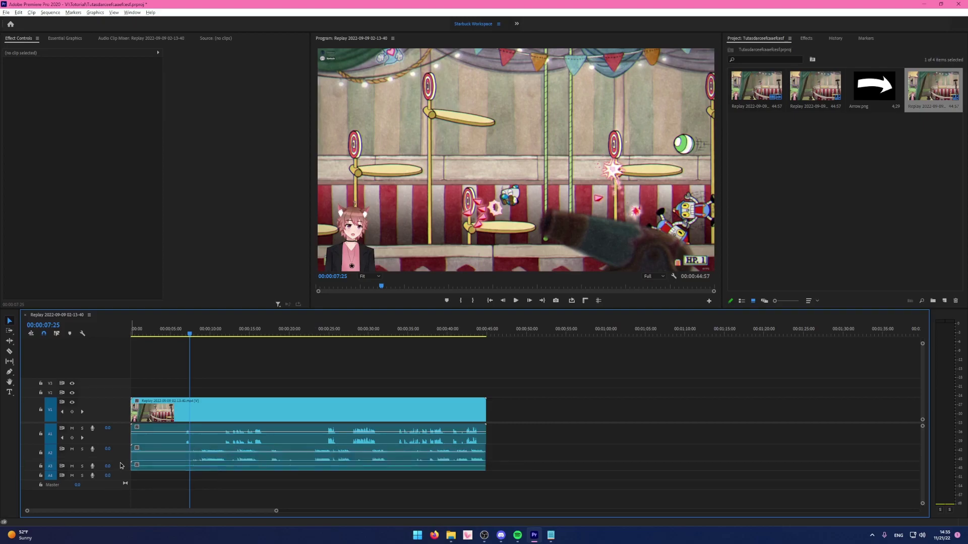
scroll(121, 468, "up", 2)
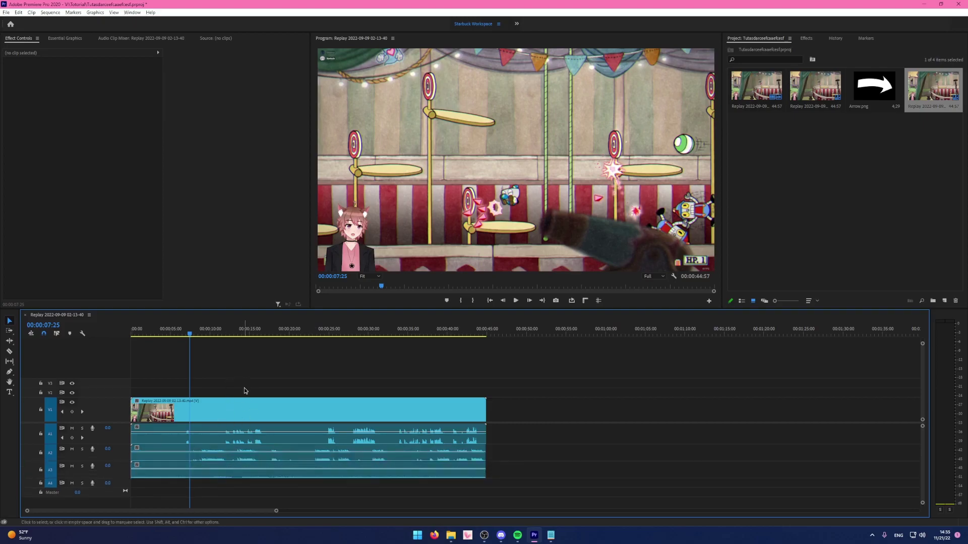
left_click(230, 336)
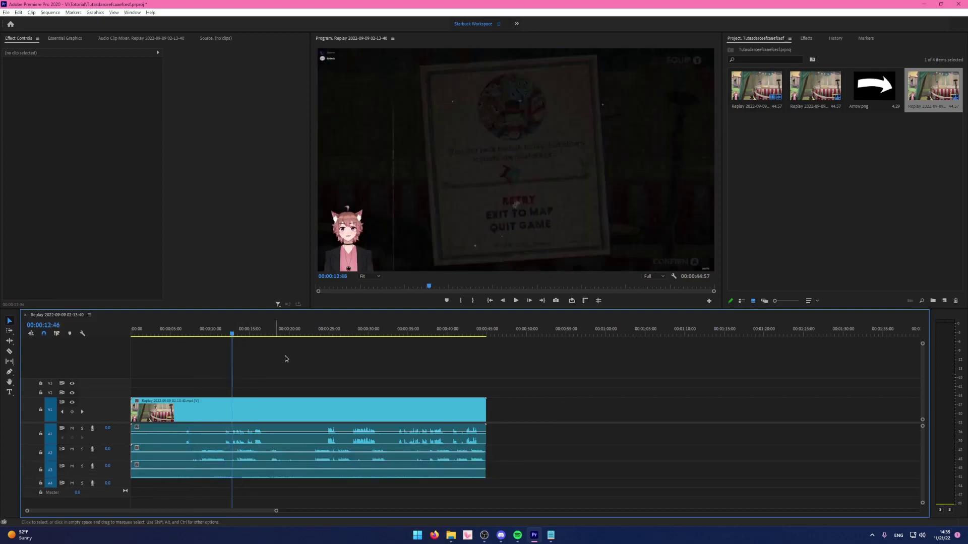
Reduce the height of tracks V2, V3 and A4, then try moving the replay video clip to a higher track and undo the move.
scroll(121, 488, "down", 2)
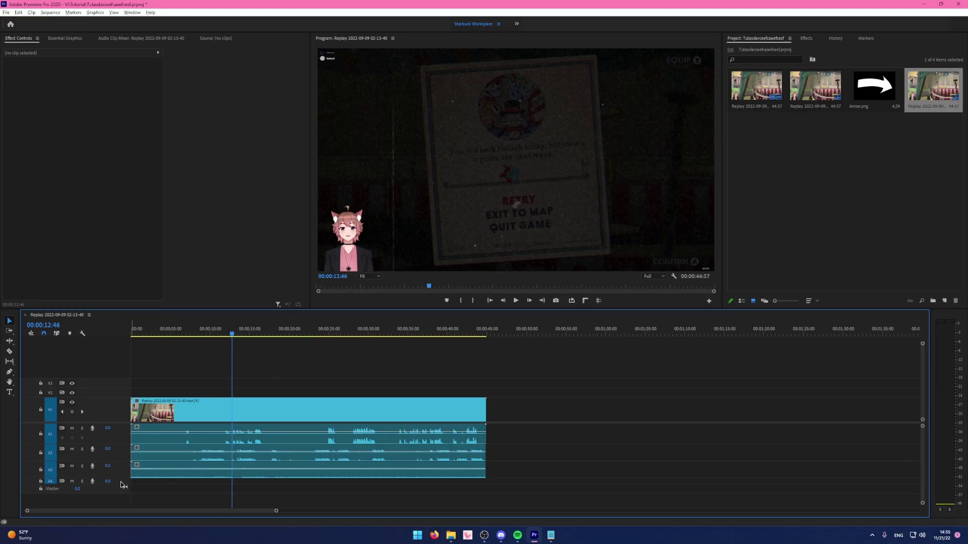
scroll(112, 395, "down", 2)
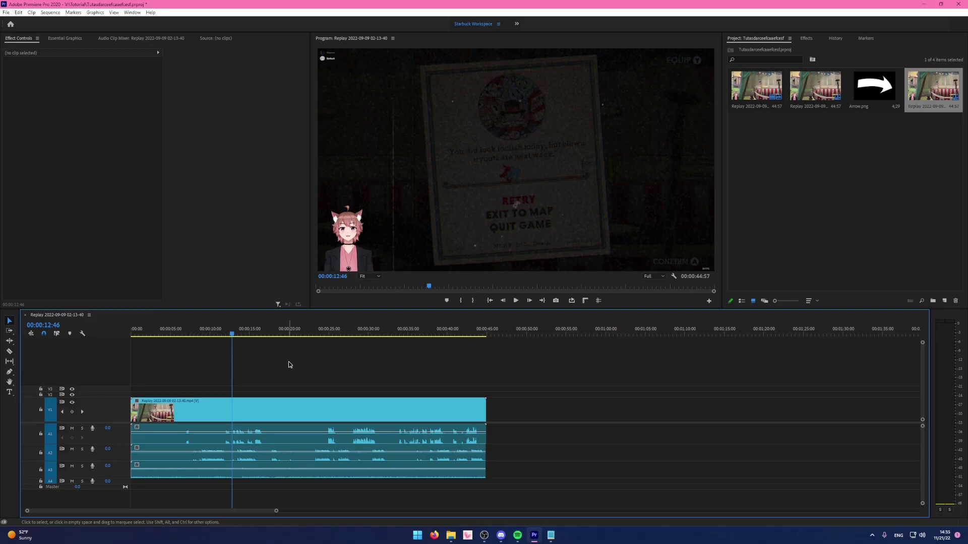
left_click_drag(182, 412, 158, 352)
key("ctrl+z")
Delete all empty video and audio tracks from the sequence.
right_click(116, 383)
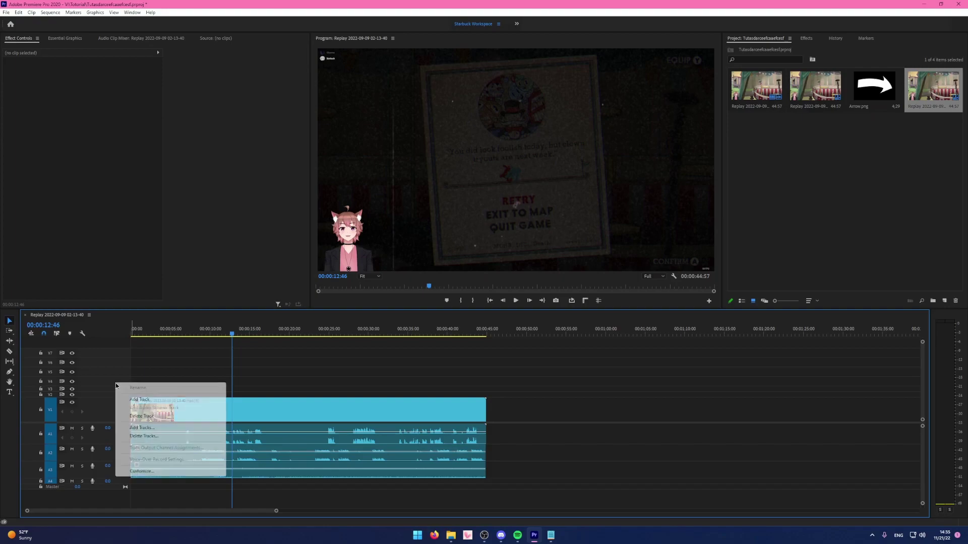
left_click(148, 441)
left_click(435, 230)
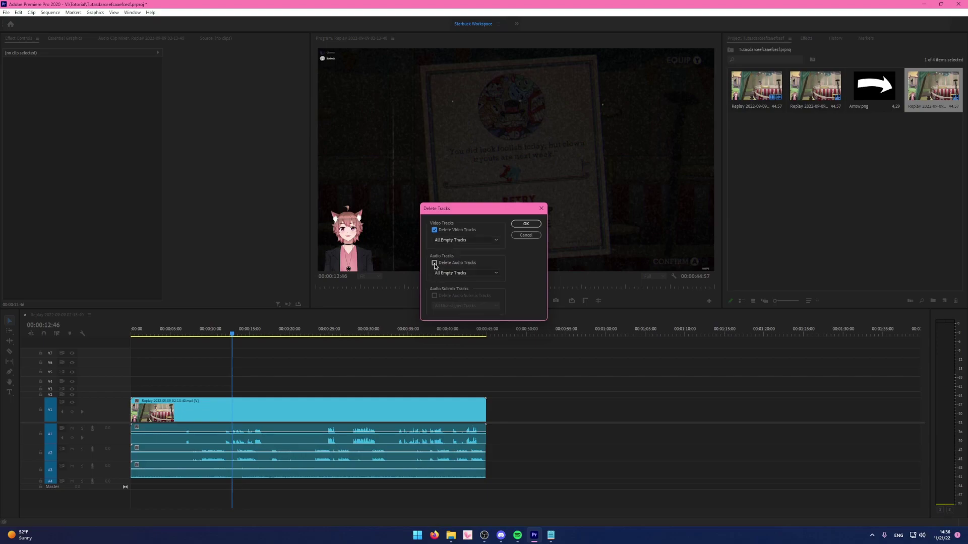
left_click(525, 224)
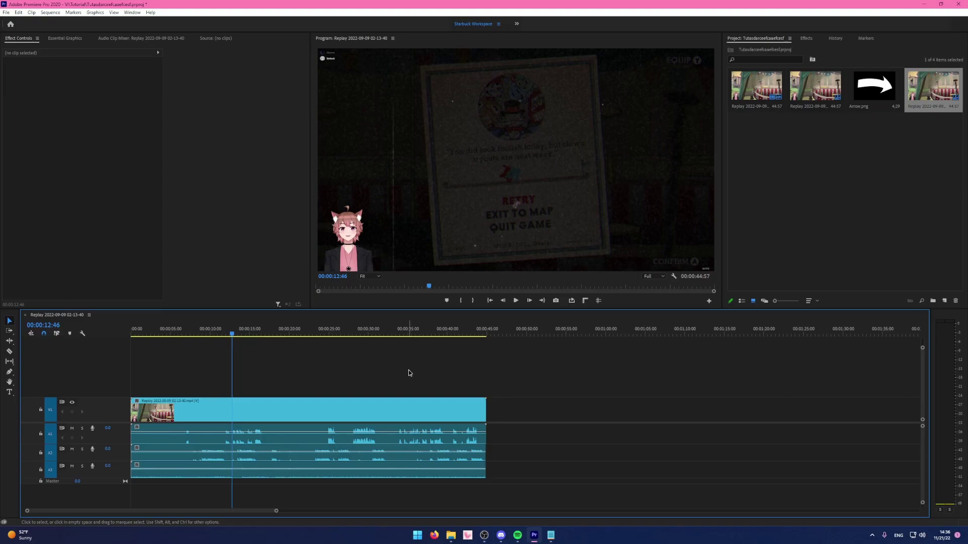
View the customizable track header buttons for V1 and for A1, cancelling the button editor each time.
right_click(99, 411)
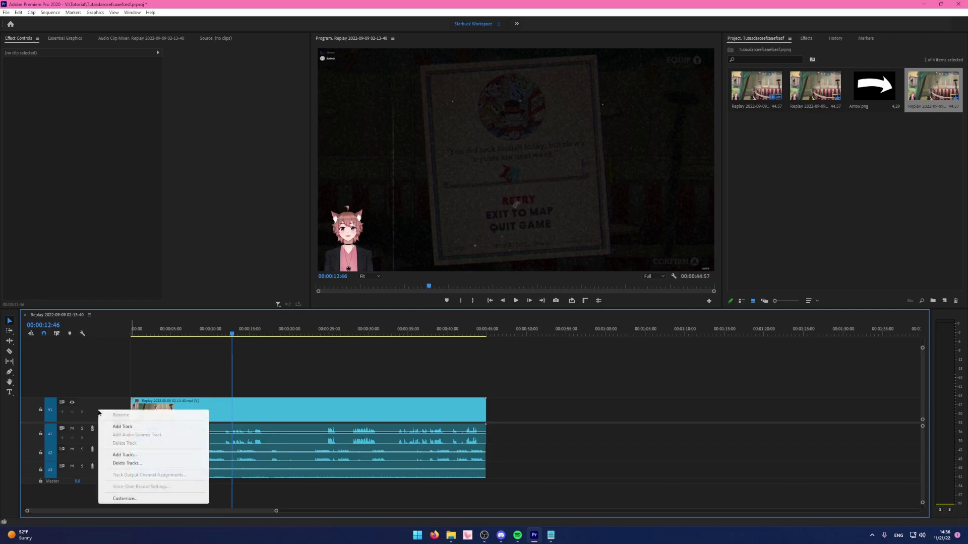
left_click(123, 498)
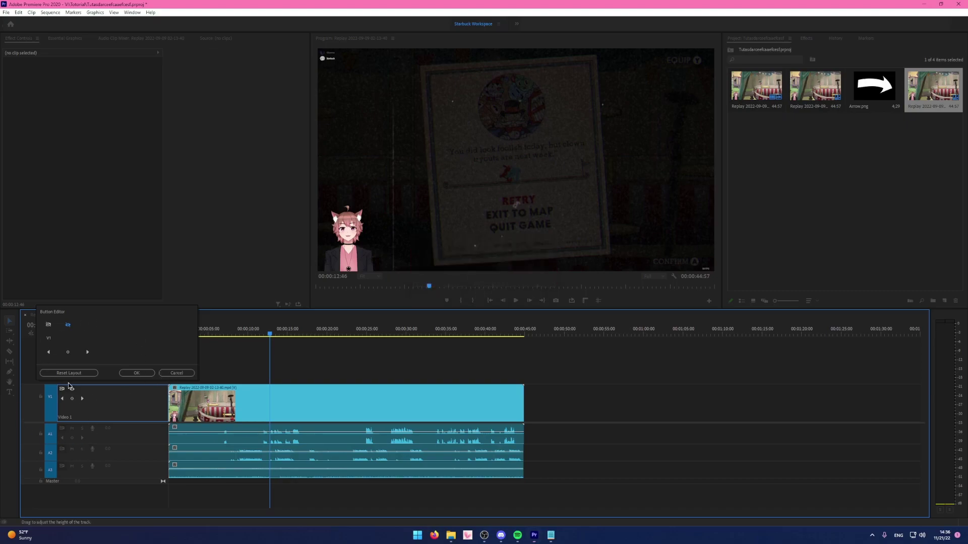
left_click(176, 373)
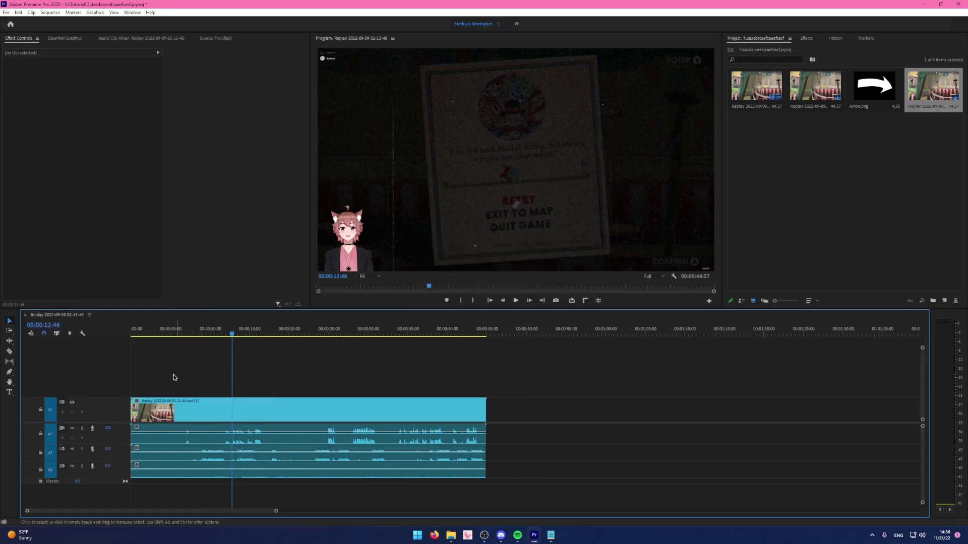
right_click(120, 442)
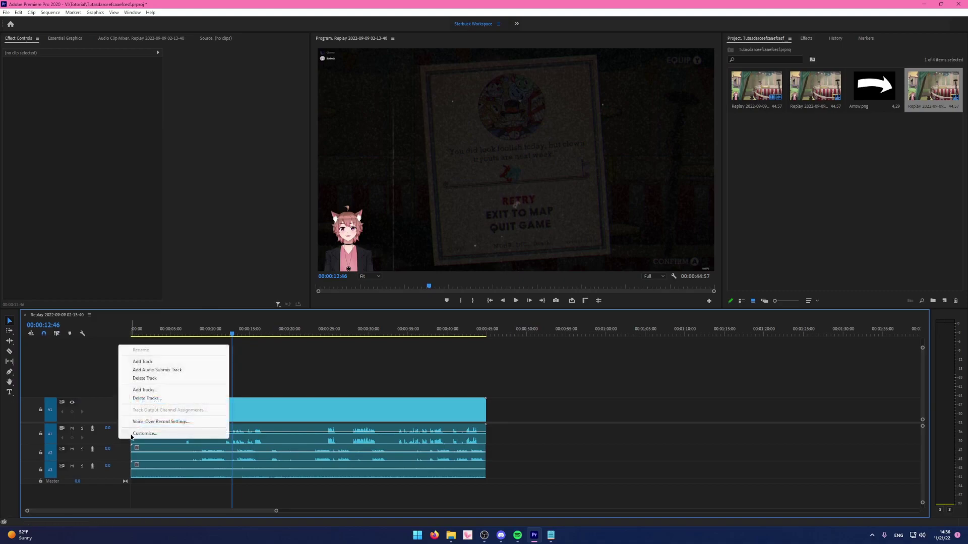
left_click(132, 435)
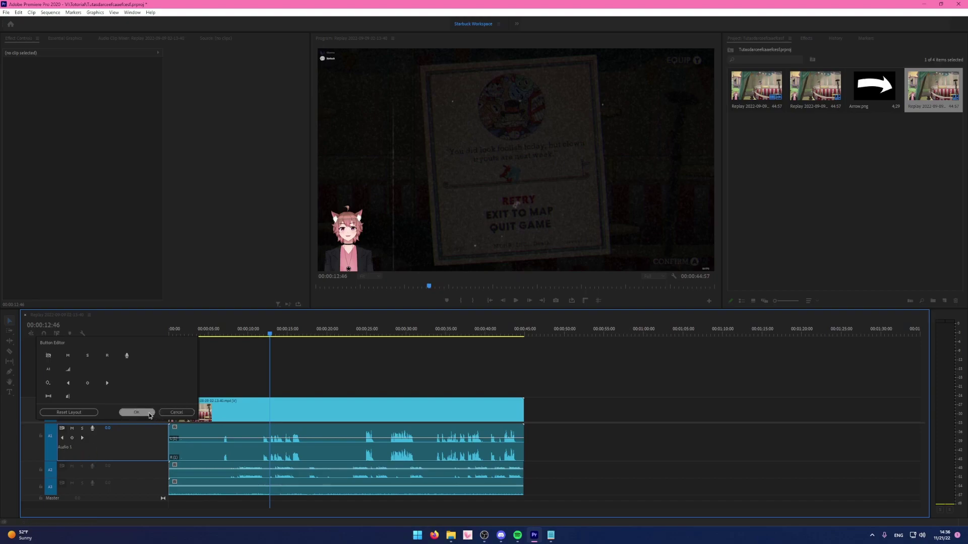
left_click(176, 413)
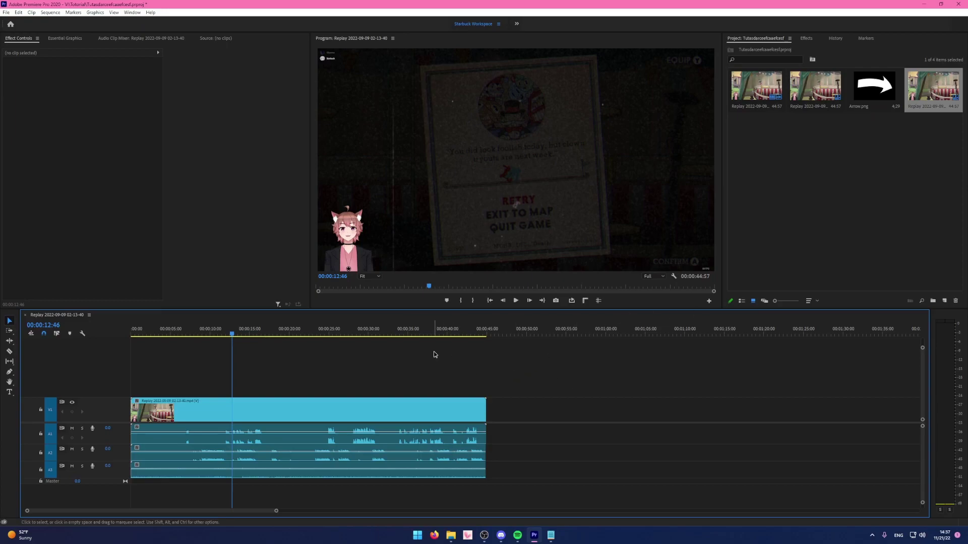
Examine the replay clip and its audio waveforms in the timeline at different zoom levels.
key("equal")
key("minus")
key("equal")
key("minus")
key("equal")
key("minus")
scroll(330, 373, "down", 3)
scroll(333, 381, "up", 2)
scroll(334, 383, "down", 1)
scroll(334, 386, "up", 1)
key("minus")
key("minus")
key("minus")
key("equal")
key("equal")
key("equal")
key("minus")
key("minus")
key("backslash")
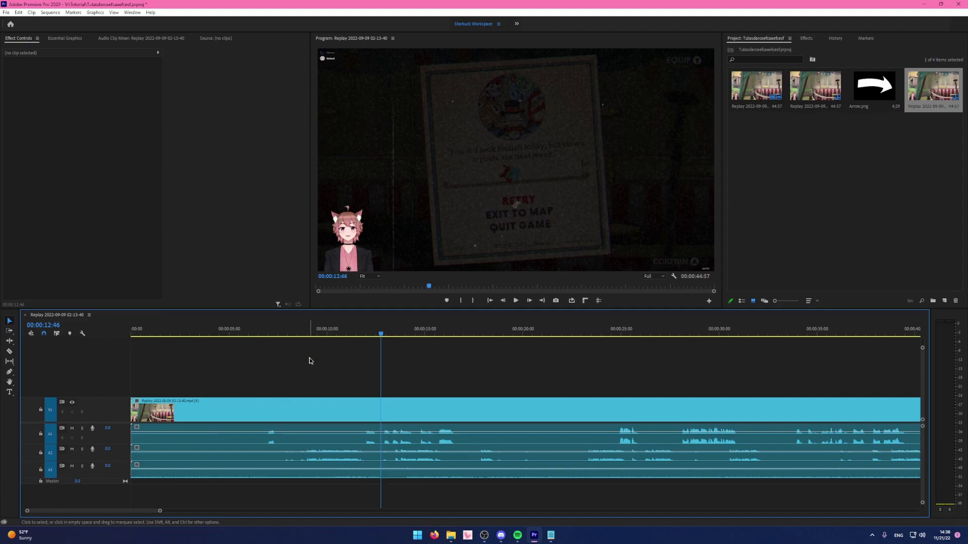
Inspect individual frames around 00:00:12:46 at close zoom and play the sequence to 00:00:13:08.
key("equal")
key("equal")
key("equal")
key("equal")
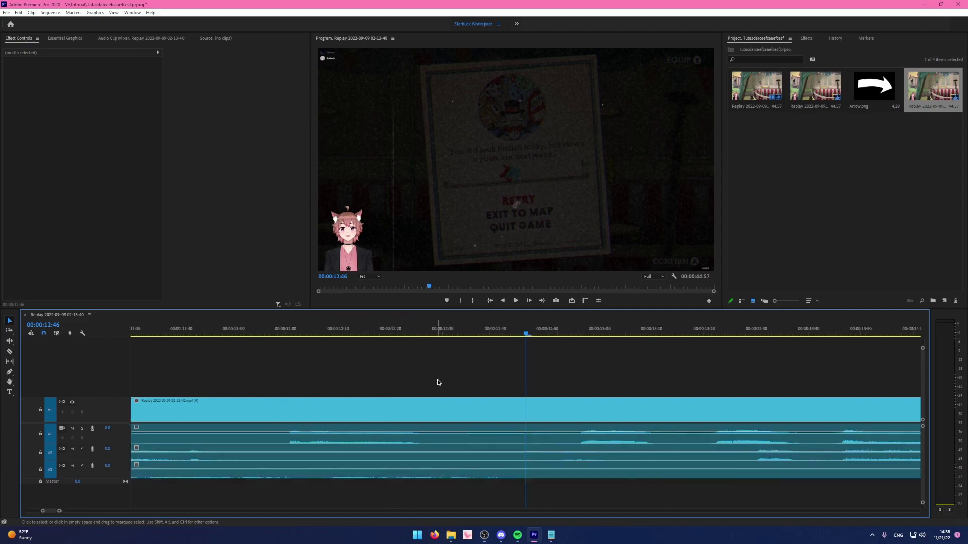
key("Right")
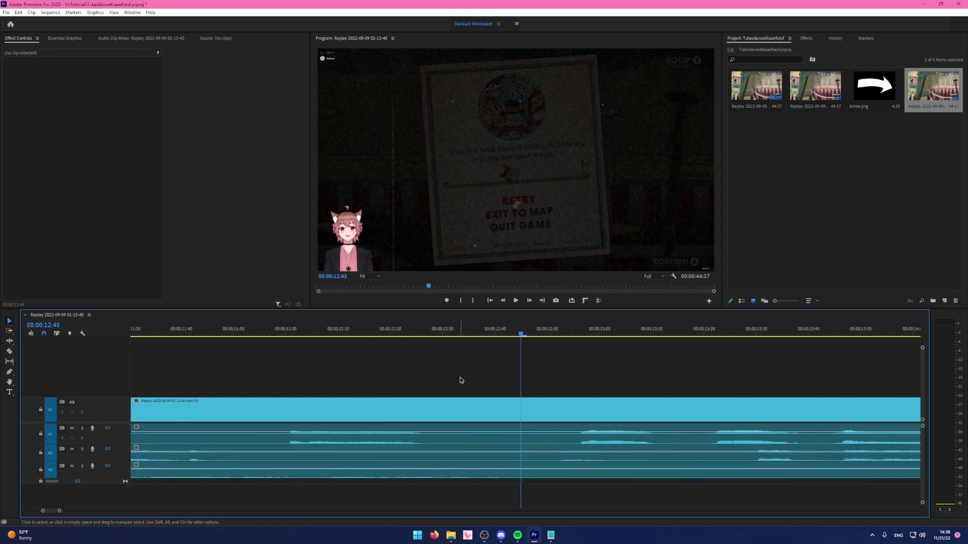
key("space")
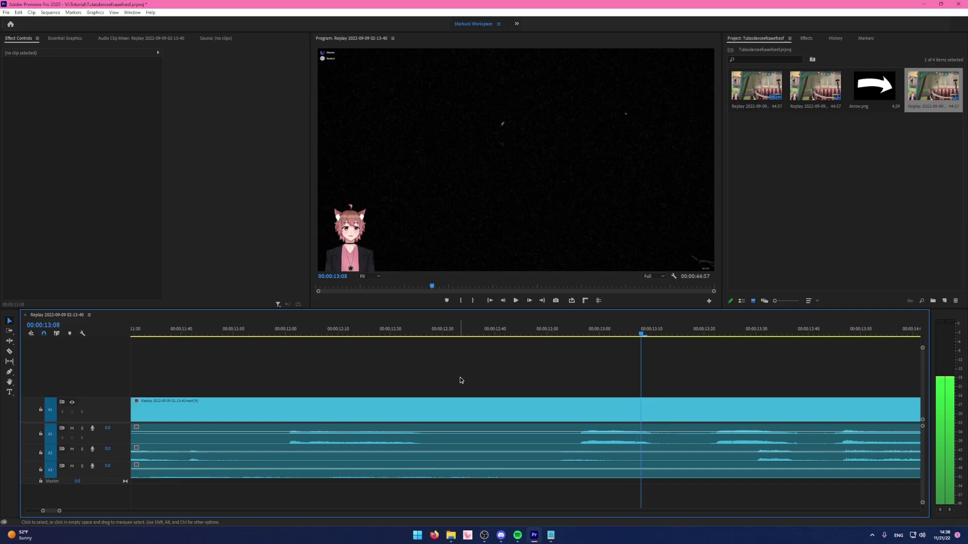
Try removing the whole replay video clip from V1 while keeping its audio, then undo the removal.
key("minus")
key("minus")
key("minus")
key("minus")
key("minus")
left_click(326, 404)
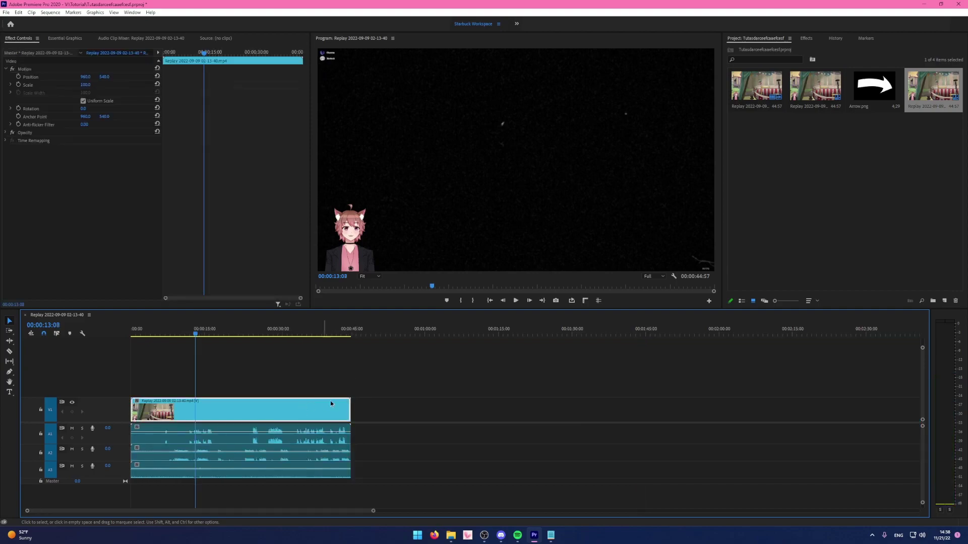
key("Delete")
key("ctrl+z")
left_click_drag(413, 486, 371, 434)
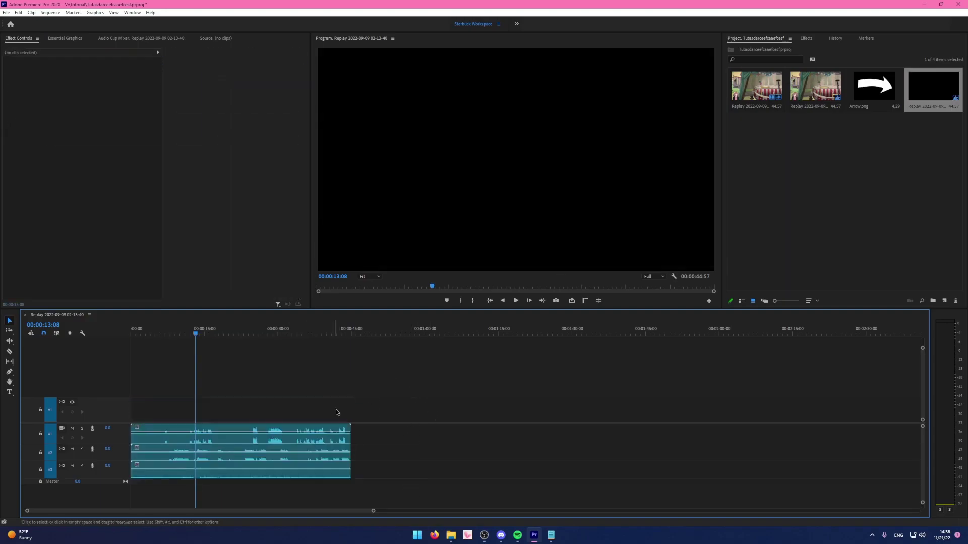
Cut the replay clip across all tracks at 00:00:21:55.
left_click(238, 334)
key("equal")
key("equal")
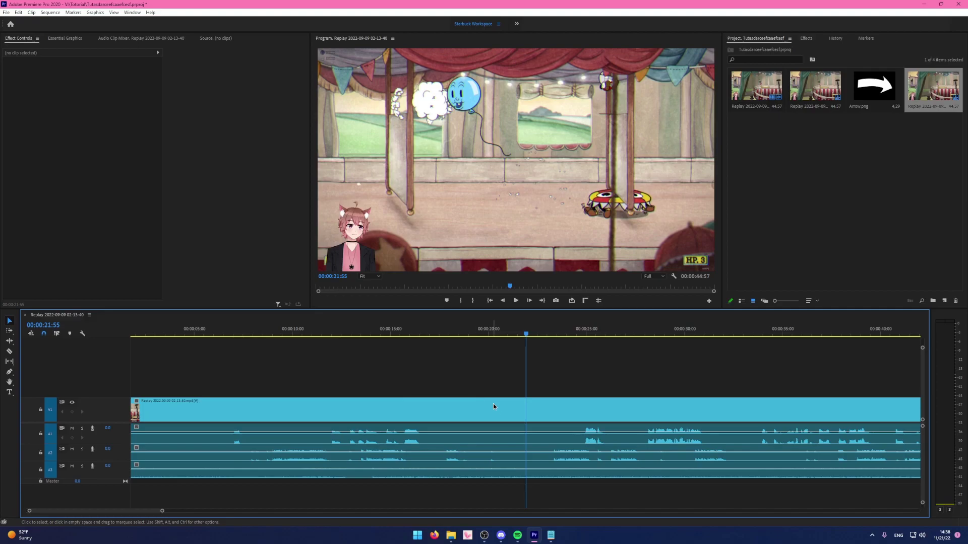
key("ctrl+k")
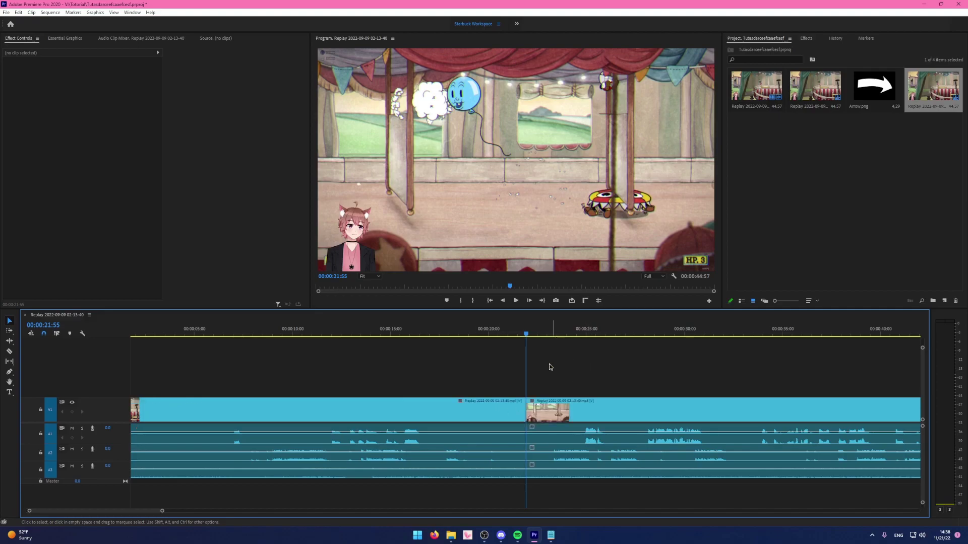
Cut the remaining replay footage on all tracks at 00:00:26:42, about 00:00:32 and about 00:00:35.
left_click(512, 330)
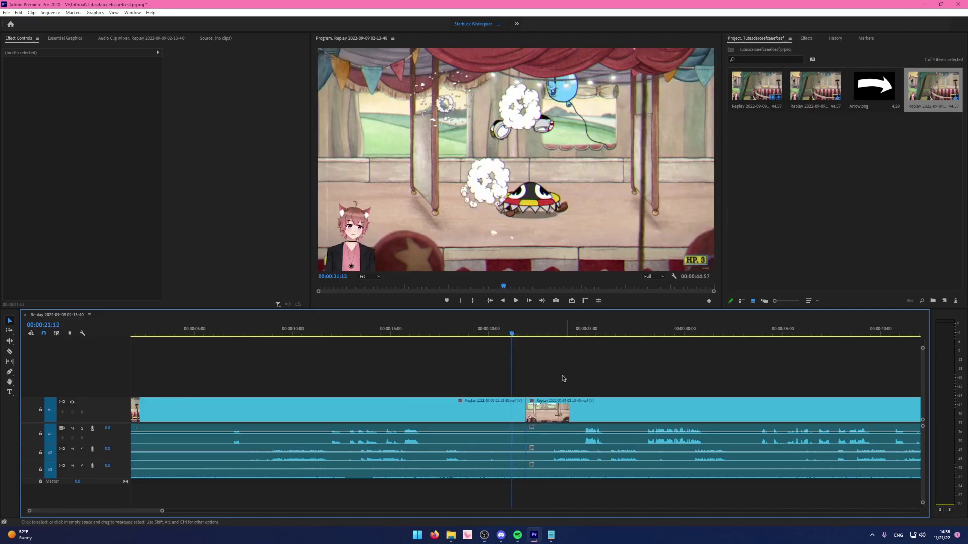
left_click(619, 332)
key("ctrl+k")
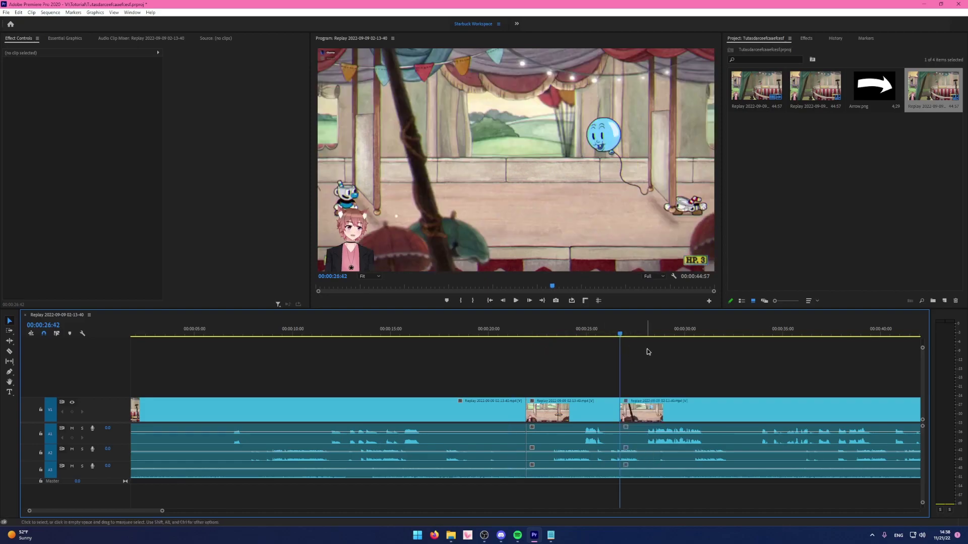
left_click(733, 333)
key("ctrl+k")
left_click(781, 333)
key("ctrl+k")
Try ripple trimming the first segment's start to the playhead at 00:00:19:27, then undo the trim.
left_click_drag(531, 335, 478, 340)
left_click(483, 334)
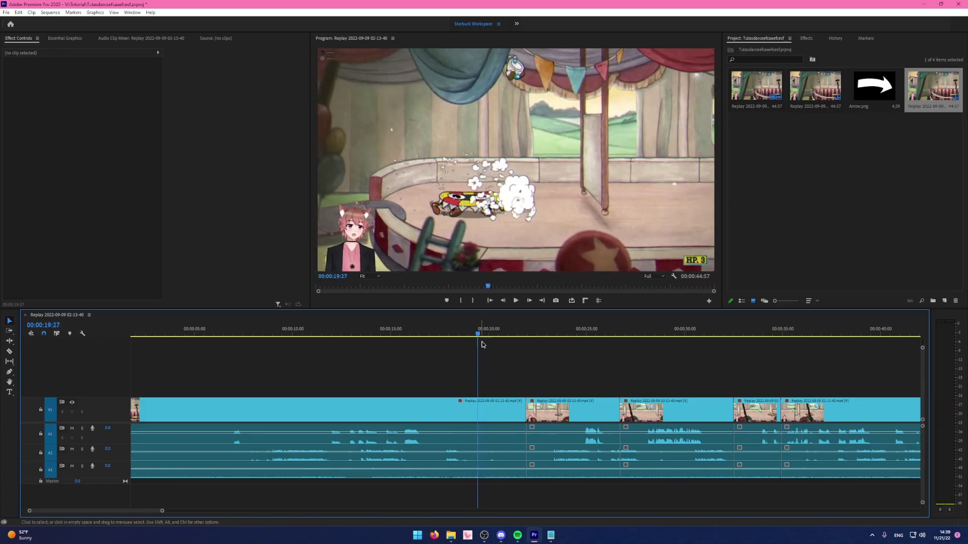
key("minus")
key("equal")
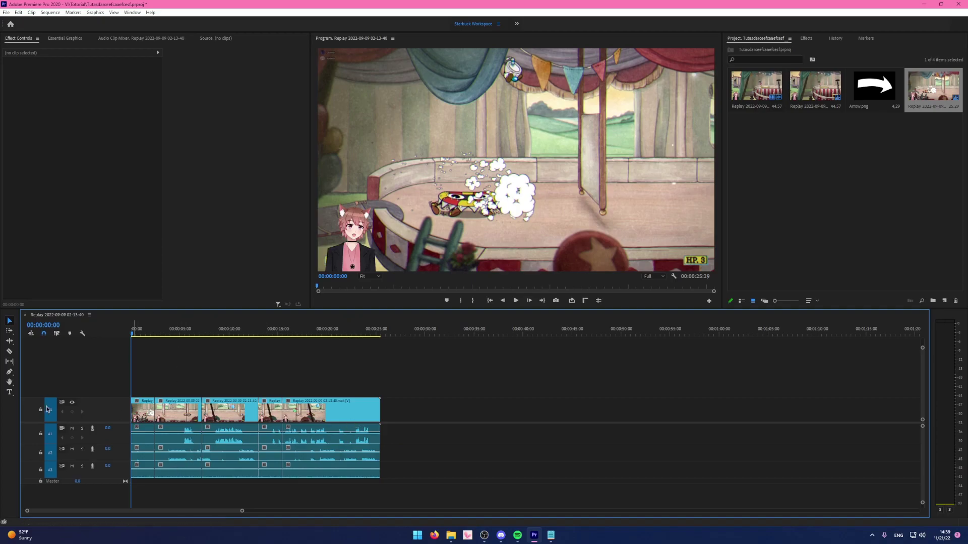
key("ctrl+z")
Try ripple trimming the second segment's start to the playhead at 00:00:23:17, then undo the trim.
left_click(371, 330)
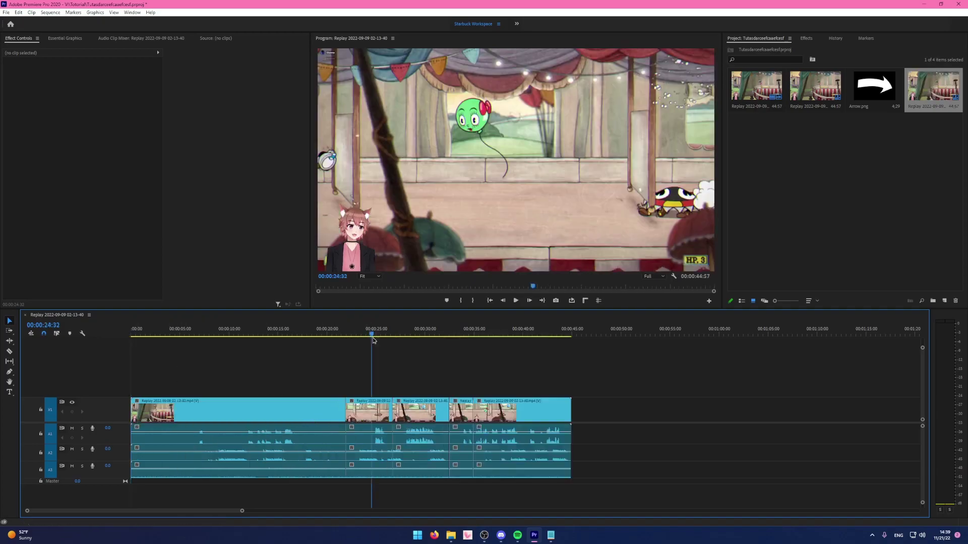
key("equal")
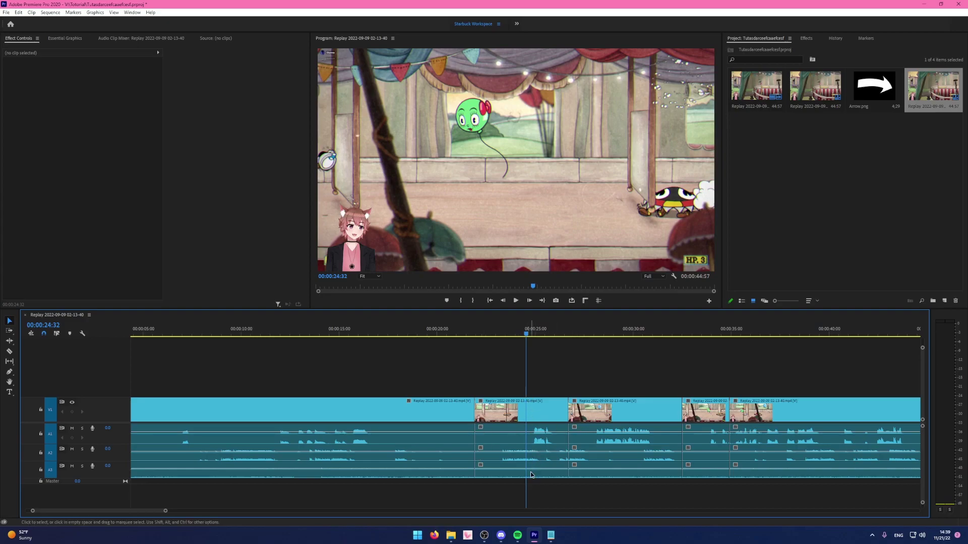
left_click(498, 332)
key("equal")
key("equal")
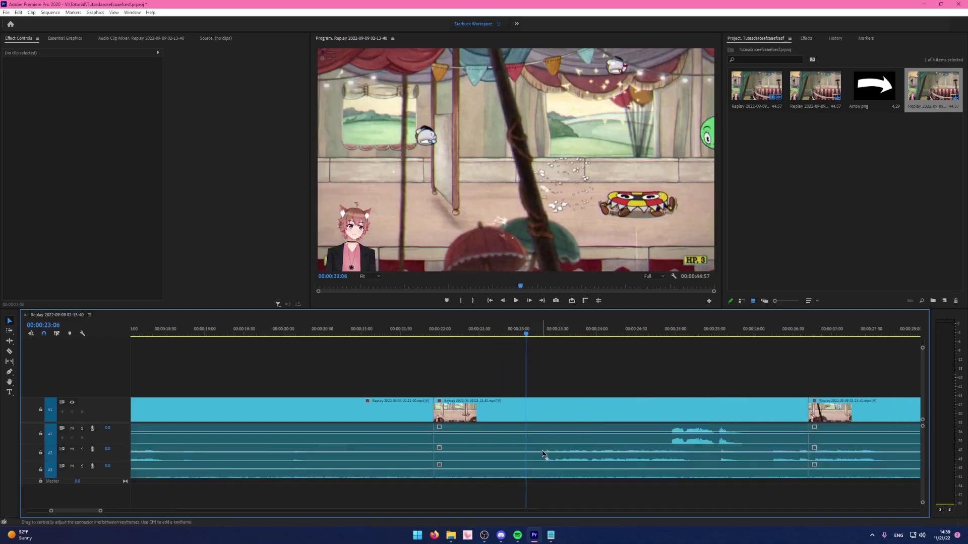
left_click(540, 333)
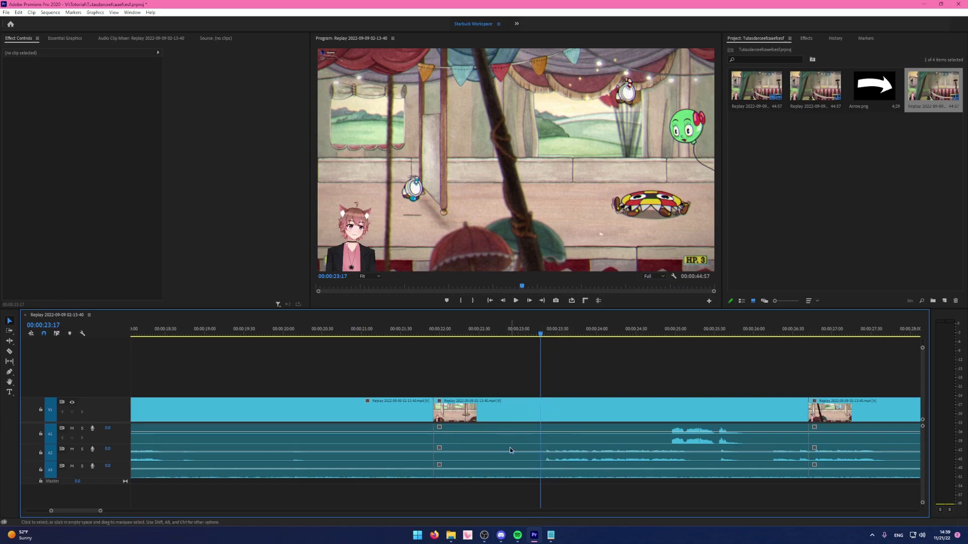
key("q")
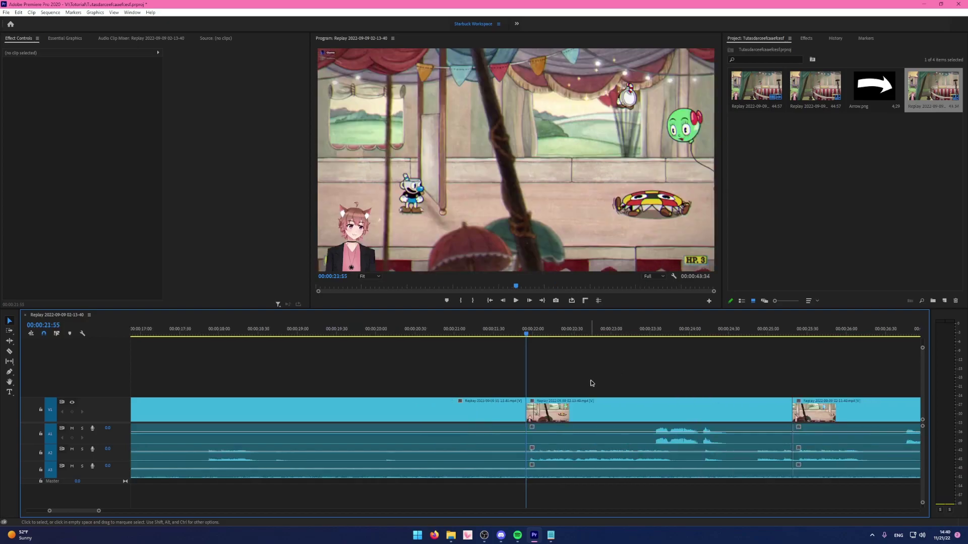
key("ctrl+z")
Ripple trim the start of the first segment to the playhead at about 00:00:07:50.
key("minus")
key("minus")
key("minus")
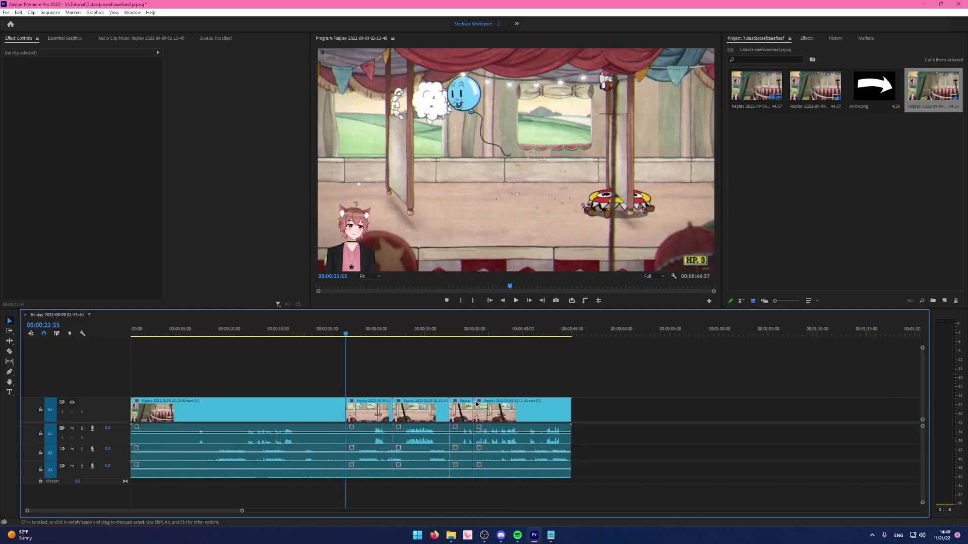
left_click(183, 332)
key("equal")
key("equal")
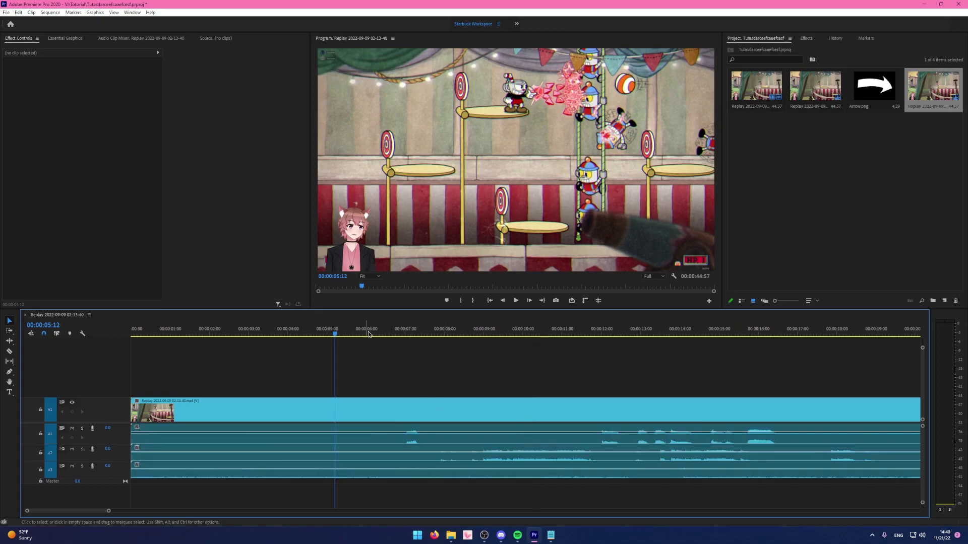
left_click(442, 332)
key("q")
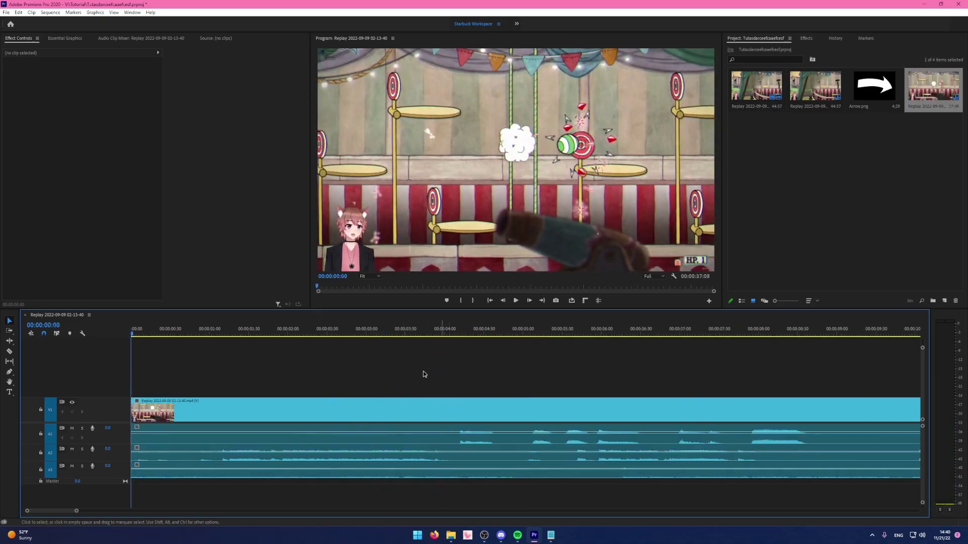
Cut the first segment at 00:00:04:05 and ripple trim the start of the new segment to 00:00:05:01.
key("equal")
left_click(451, 341)
key("ctrl+k")
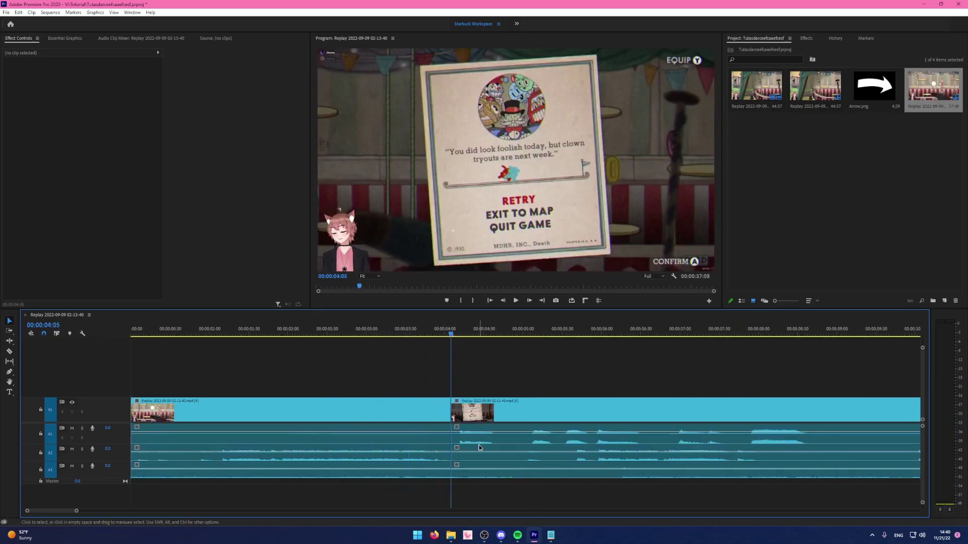
left_click_drag(464, 347, 524, 343)
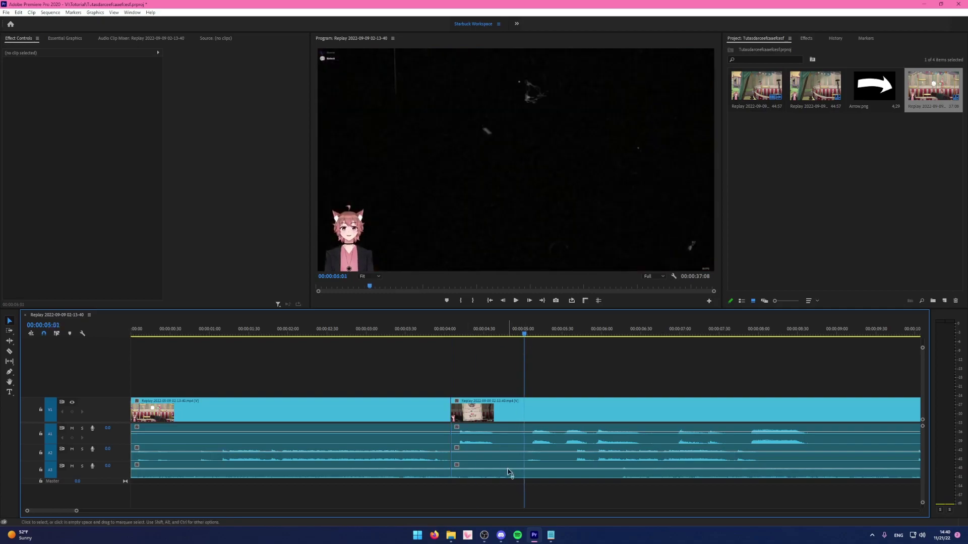
key("q")
Cut all tracks at 00:00:07:44 and ripple trim the start of the following segment to about 00:00:09.
left_click_drag(706, 329, 737, 333)
key("ctrl+k")
left_click(840, 334)
key("q")
Cut the clip on all tracks at 00:00:08:26.
scroll(800, 444, "down", 5)
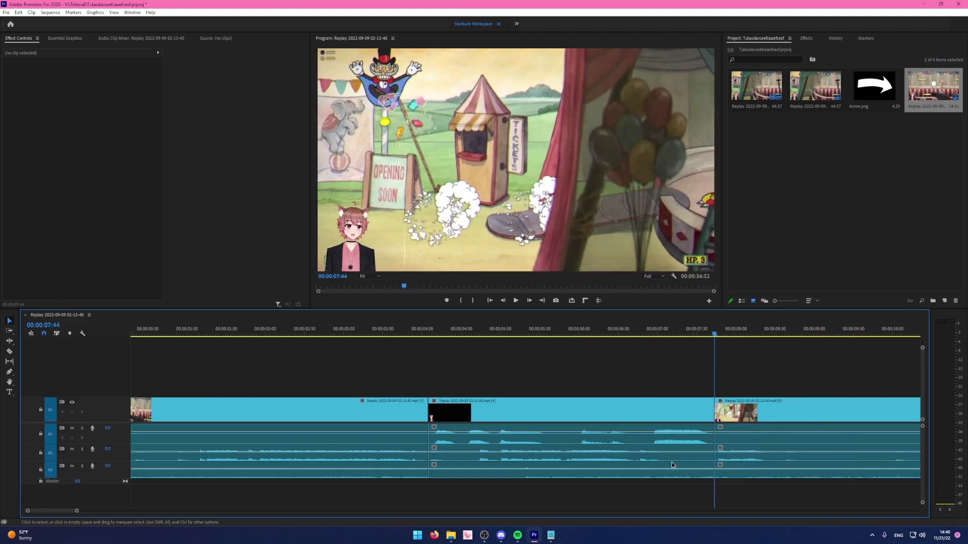
left_click(496, 333)
key("ctrl+k")
Try ripple deleting the segment after the 00:00:08:26 cut on all tracks, then undo the deletion.
left_click_drag(593, 386, 587, 499)
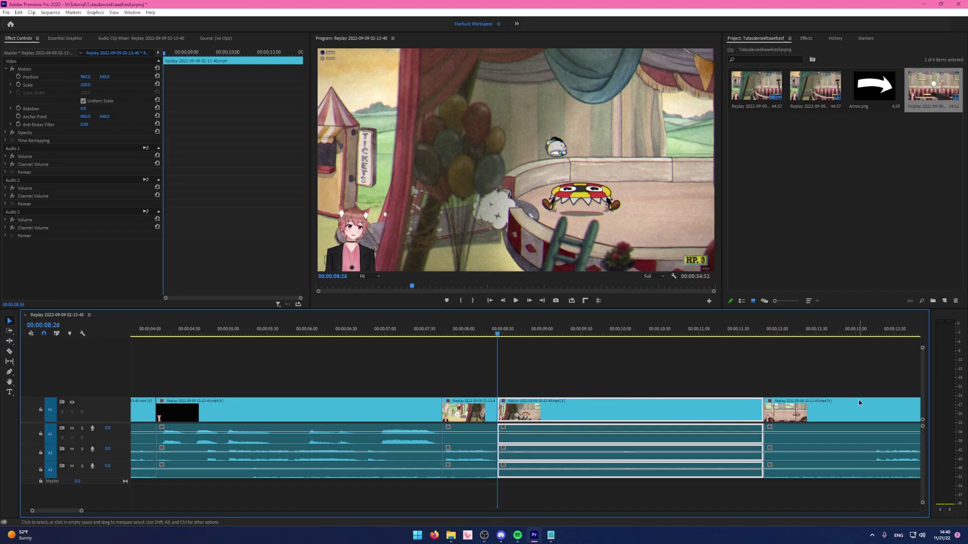
left_click(579, 370)
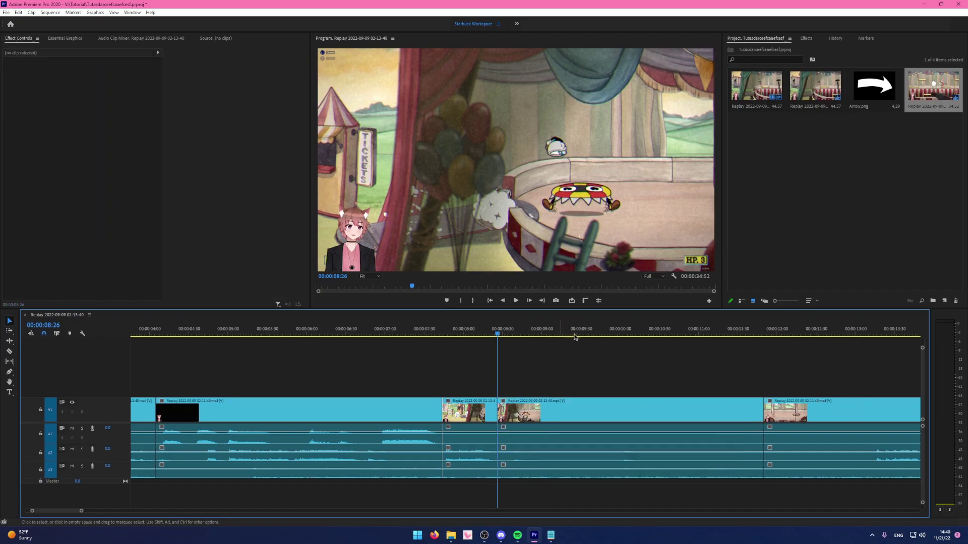
left_click_drag(637, 372, 589, 499)
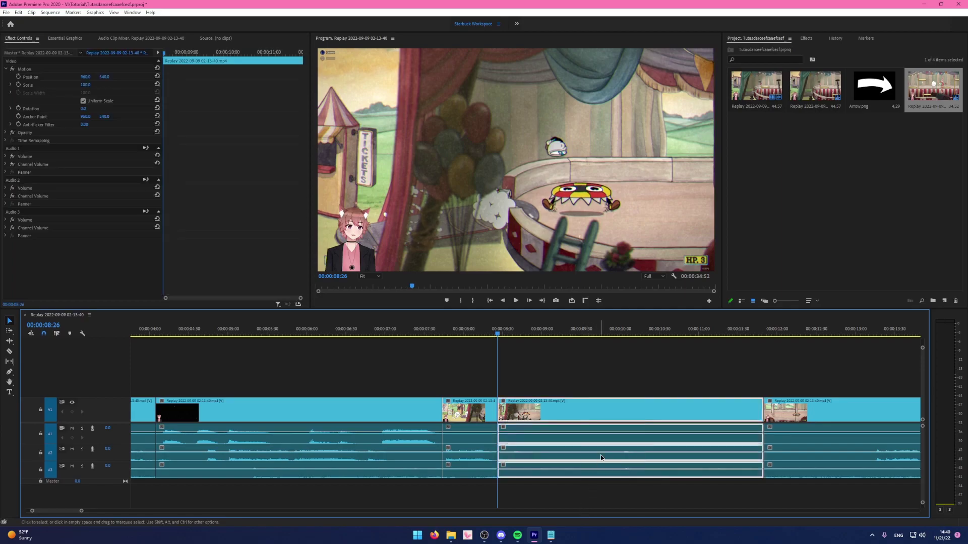
key("shift+Delete")
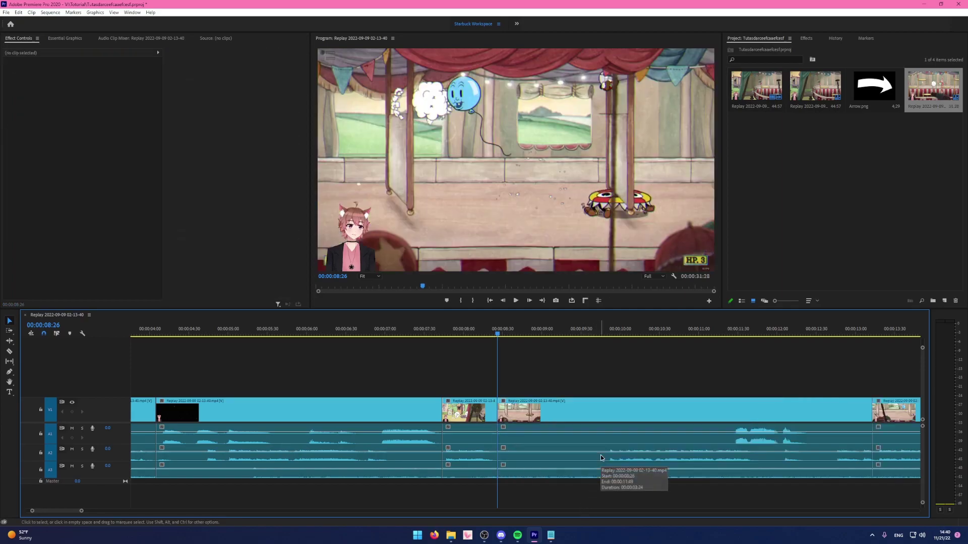
key("ctrl+z")
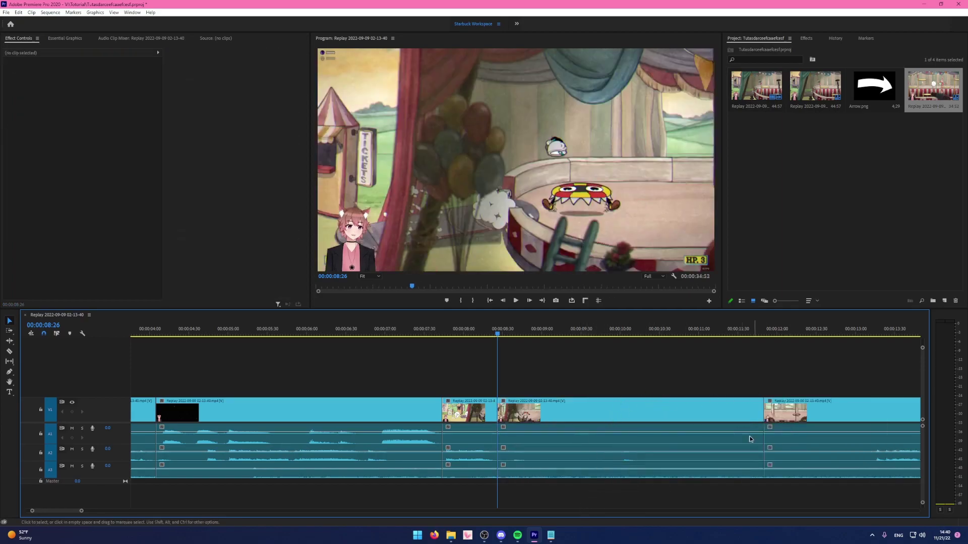
Delete the segment after the 00:00:08:26 cut on all tracks, leaving its gap open.
key("minus")
key("minus")
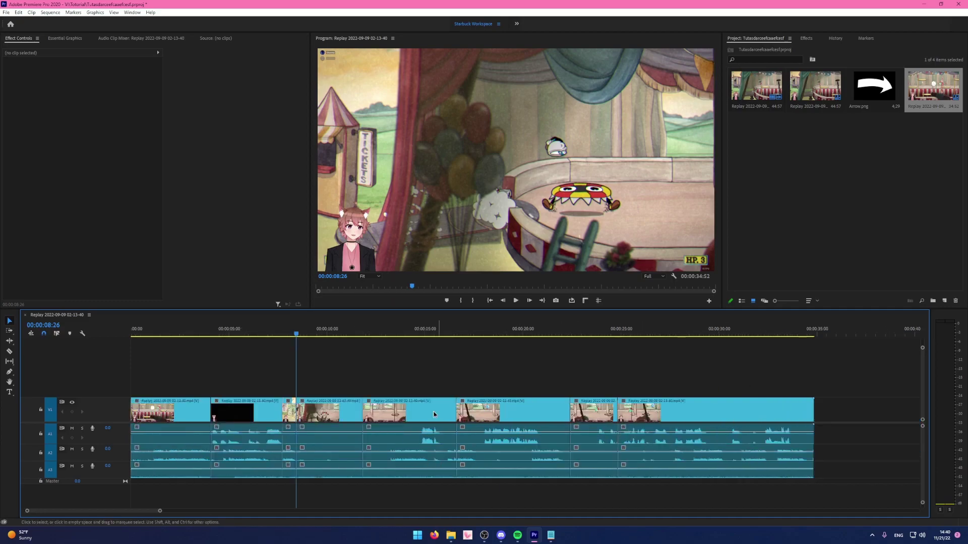
key("equal")
left_click_drag(529, 368, 518, 504)
key("Delete")
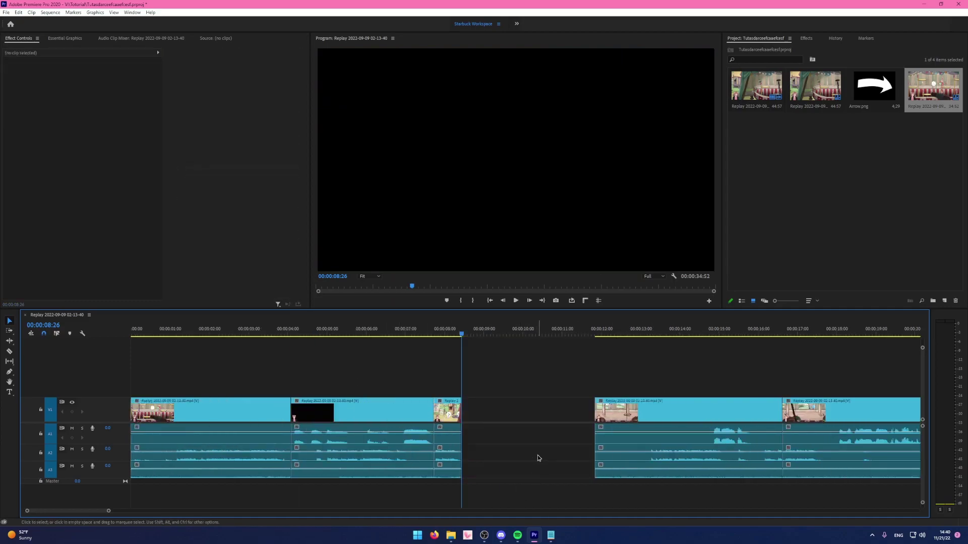
Try closing the gap after 00:00:08:26 by moving the following segments back, then undo to restore the deleted segment.
key("minus")
key("minus")
left_click_drag(242, 366, 535, 479)
key("equal")
key("equal")
left_click_drag(647, 410, 511, 406)
key("ctrl+z")
left_click(548, 365)
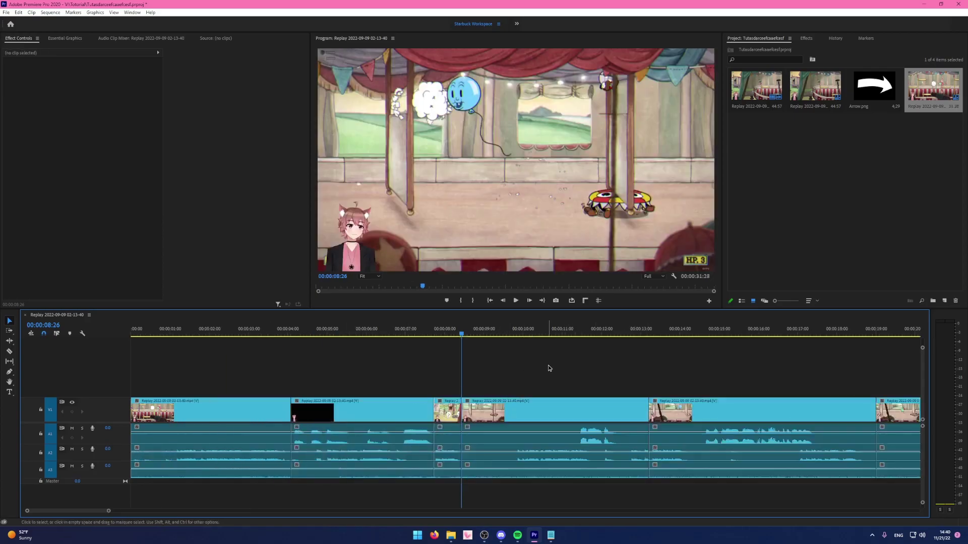
key("ctrl+shift+z")
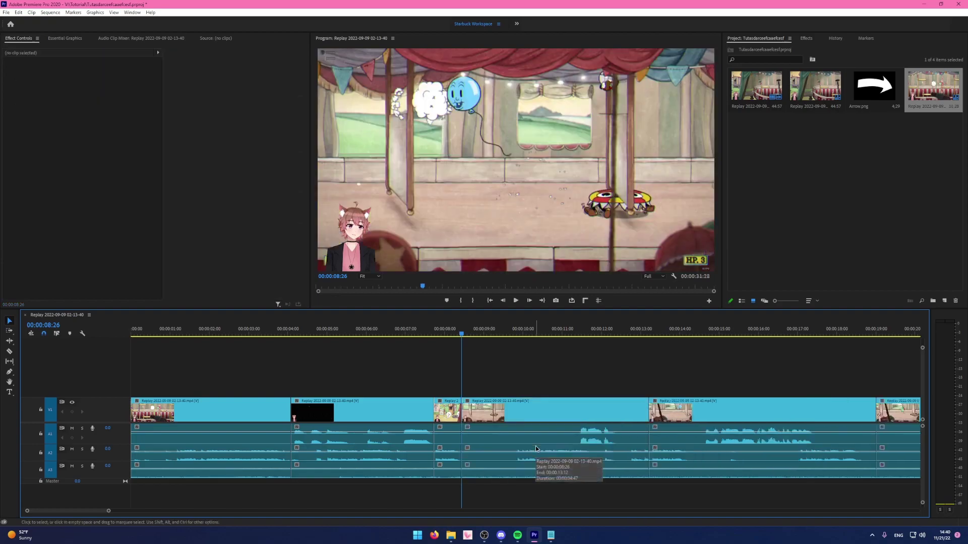
key("ctrl+z")
Try ripple deleting the short segment between the cuts at 00:00:07:44 and 00:00:08:26.
key("=")
left_click_drag(628, 354, 525, 501)
left_click(448, 331)
key("Down")
key("shift+Delete")
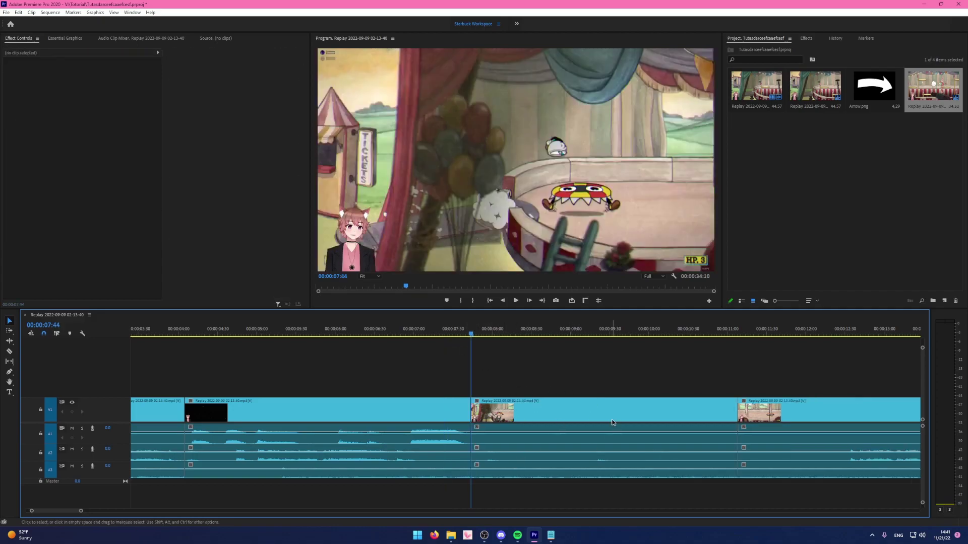
left_click(439, 333)
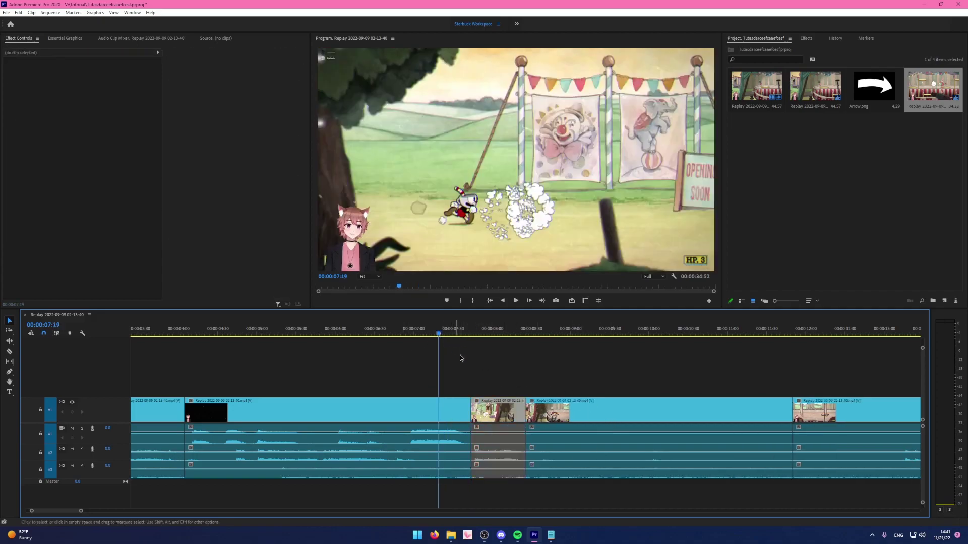
Select all clips in the sequence and try several label colours on them, including white, pink and brown, settling on orange.
key("backslash")
left_click_drag(481, 381, 134, 487)
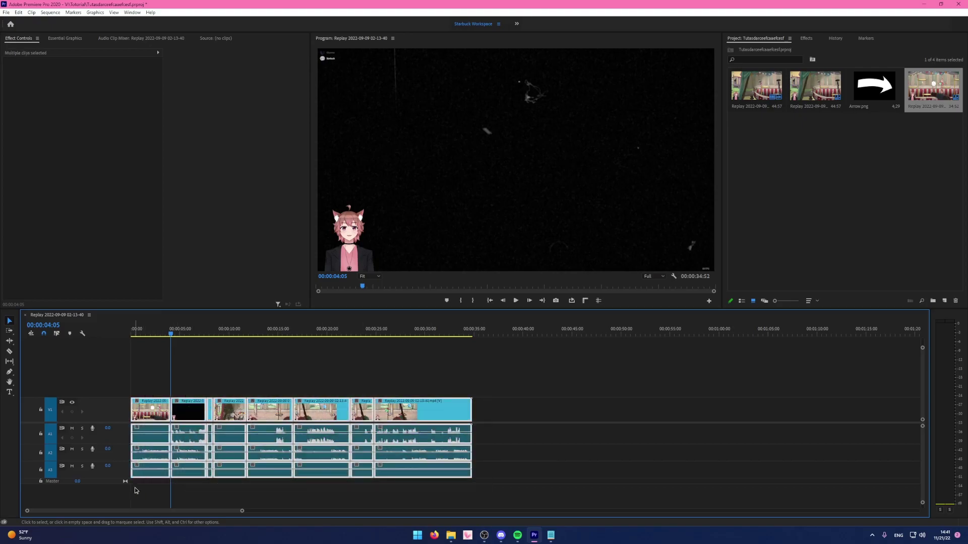
key("shift+e")
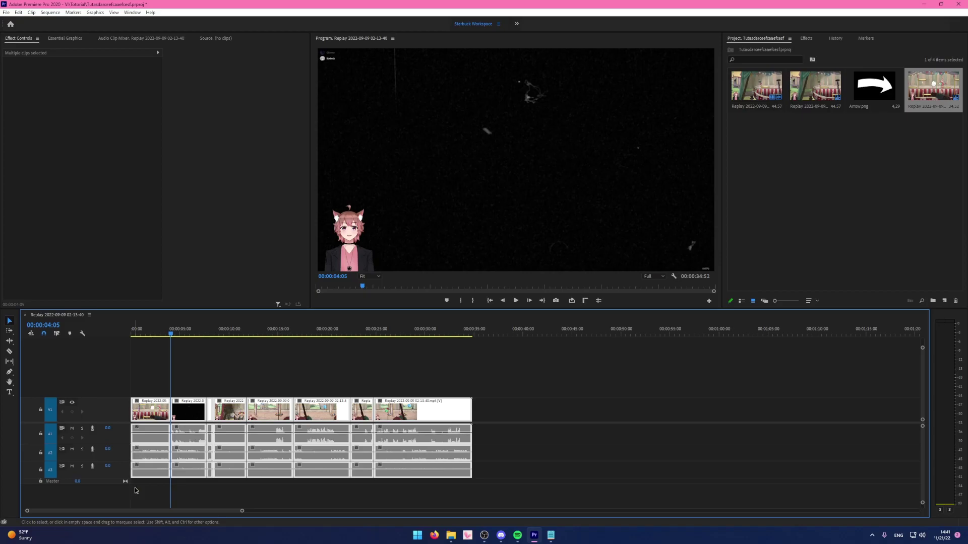
key("shift+e")
key("ctrl+1")
key("ctrl+2")
key("ctrl+3")
key("ctrl+4")
key("ctrl+5")
key("ctrl+6")
key("ctrl+7")
key("ctrl+8")
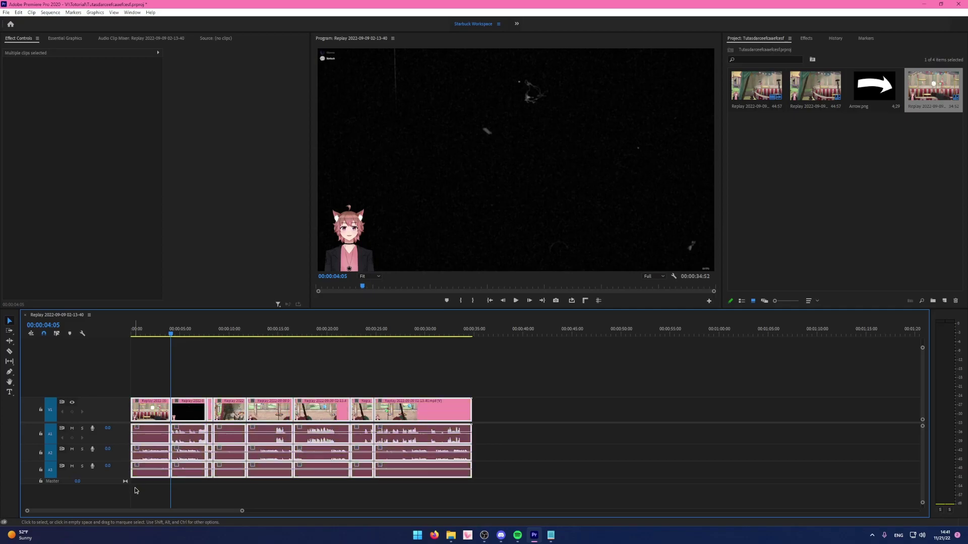
key("ctrl+9")
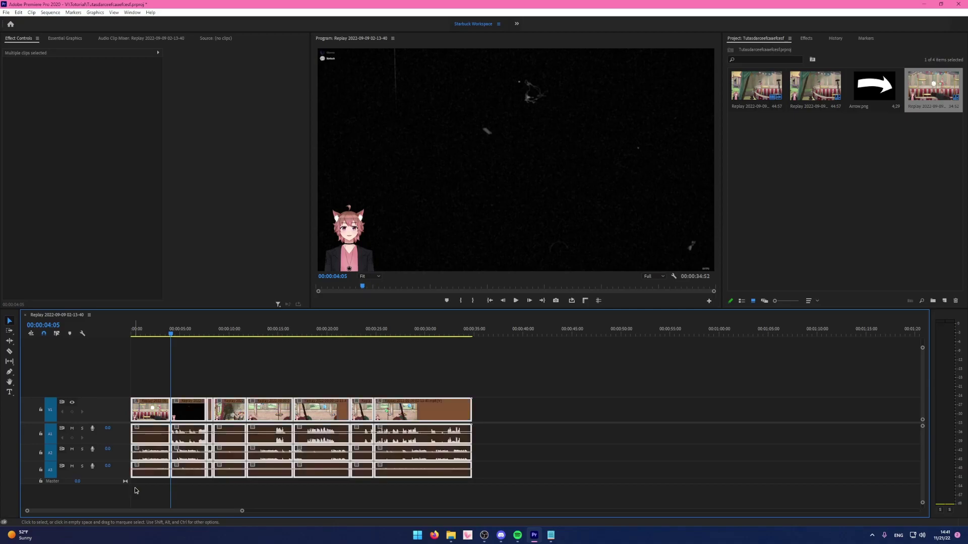
key("ctrl+0")
key("ctrl+shift+1")
key("ctrl+shift+2")
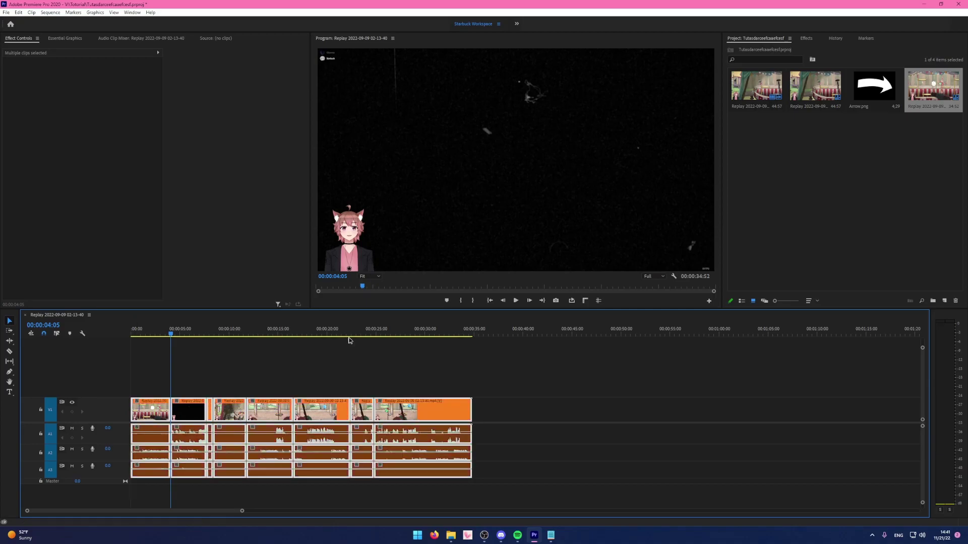
key("ctrl+shift+3")
left_click(339, 361)
Add the text "adadadasd" near the middle of the frame at 00:00:06:54 with the Type tool and play it back.
left_click(197, 342)
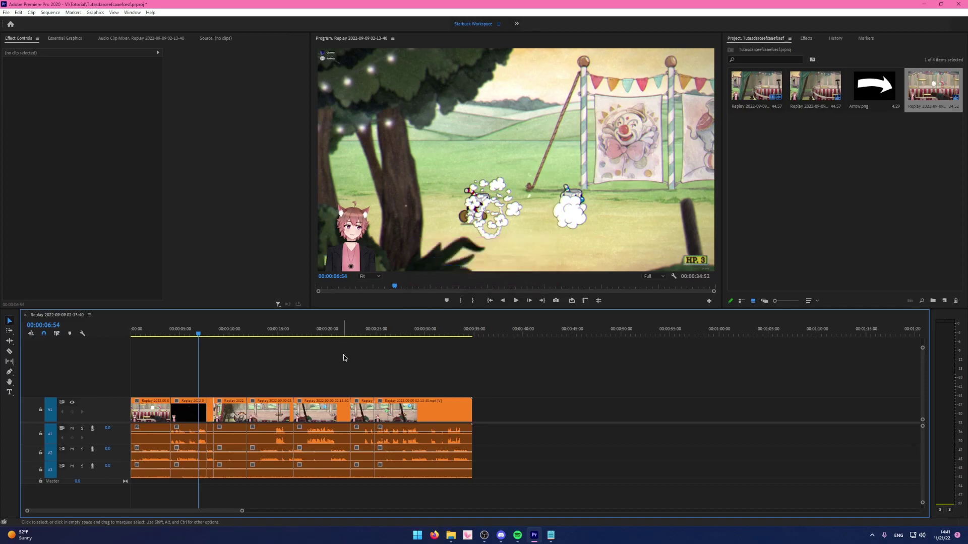
key("=")
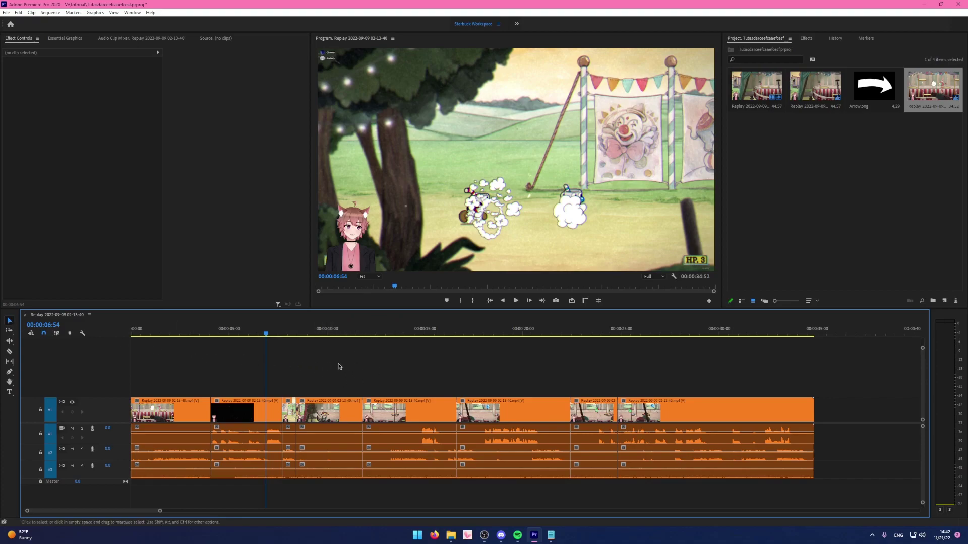
key("h")
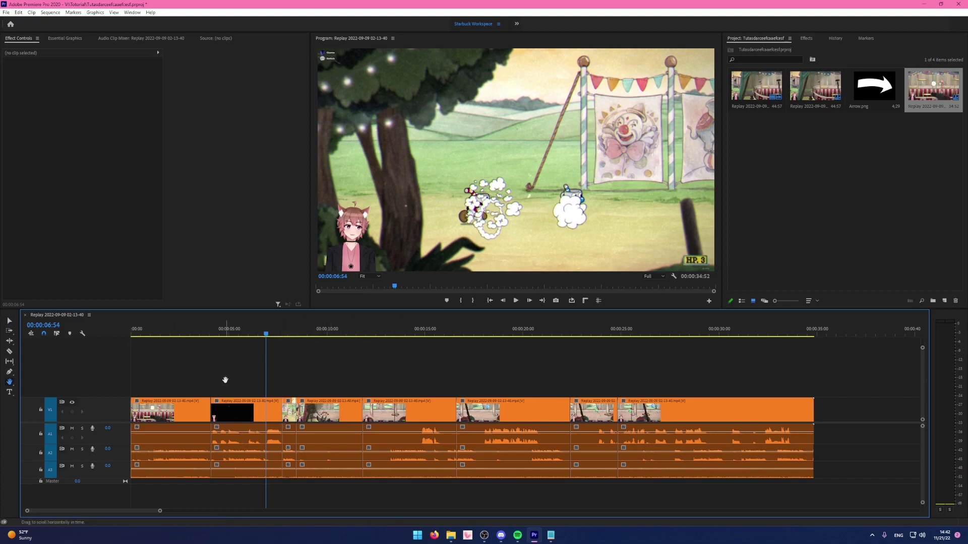
key("t")
left_click(445, 184)
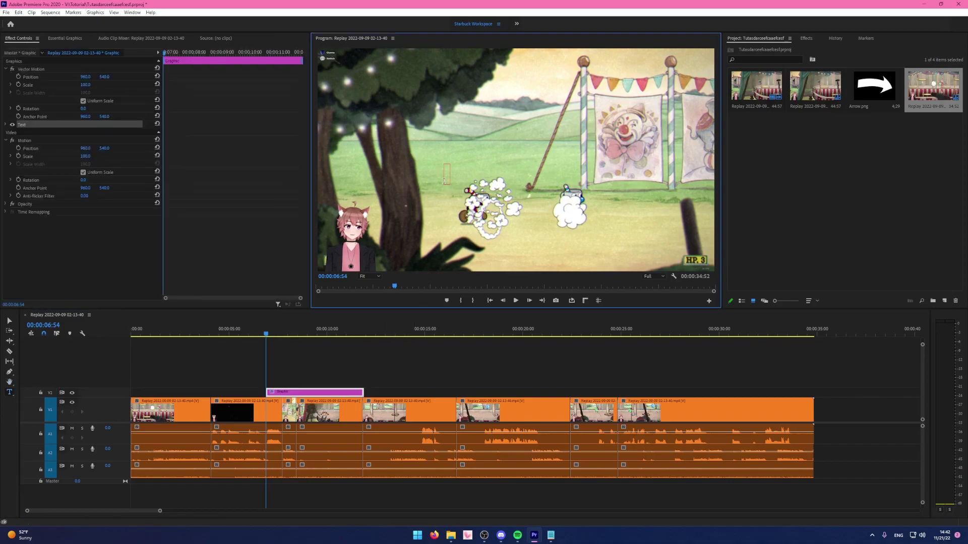
type("adadadasd")
left_click(404, 352)
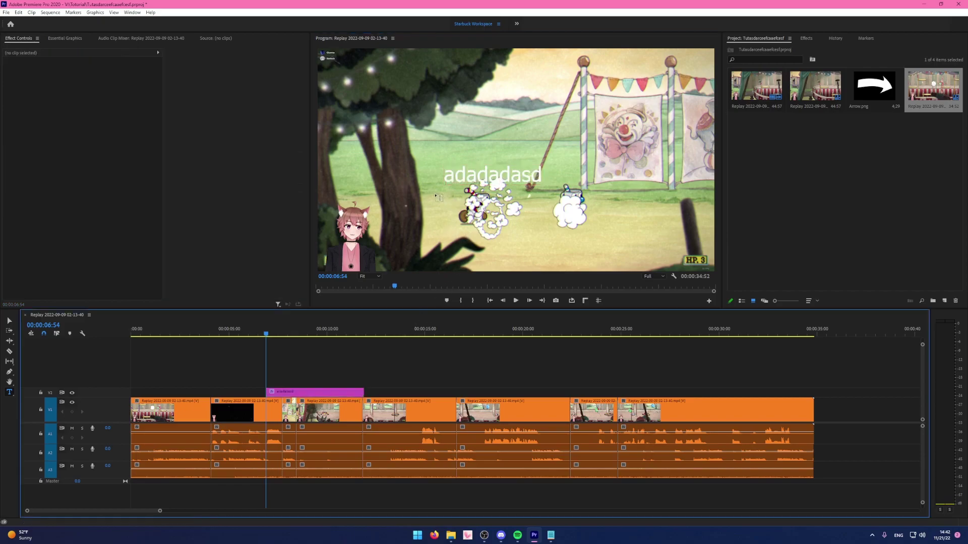
key("v")
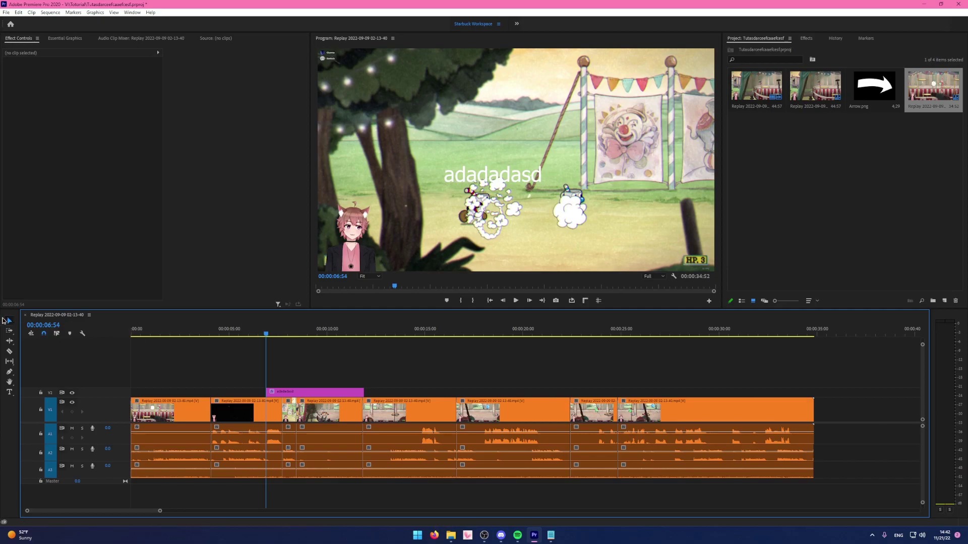
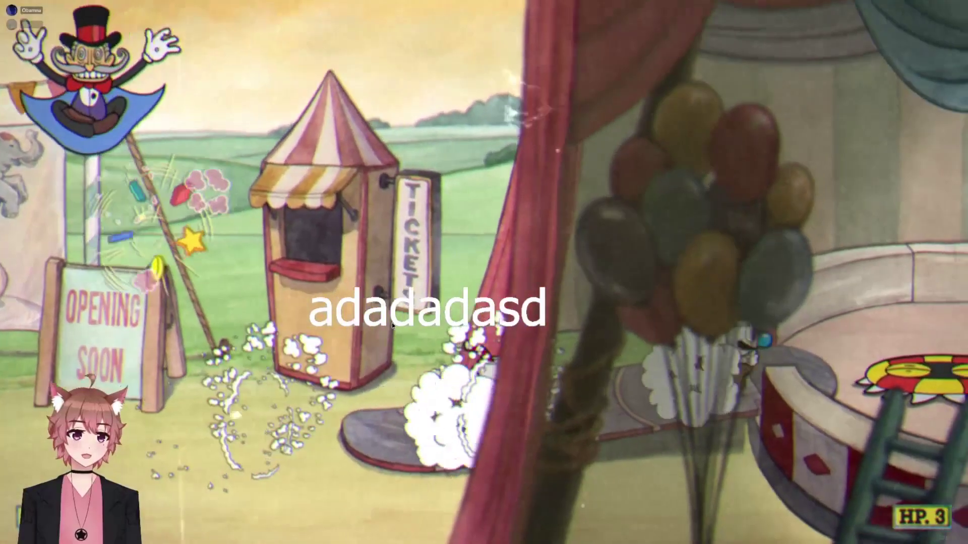
key("space")
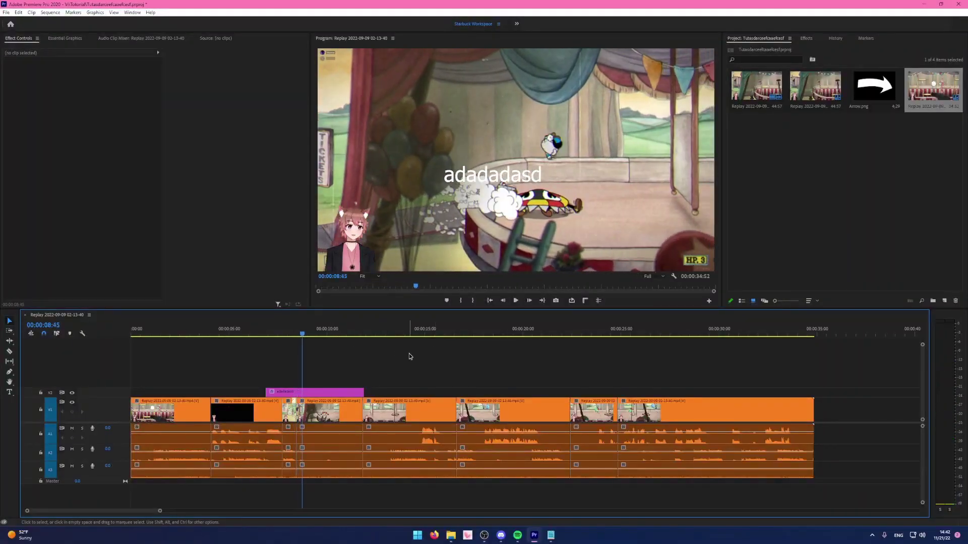
Speed up the last segment with the Rate Stretch tool so that it ends at about 00:00:31:17.
left_click(734, 332)
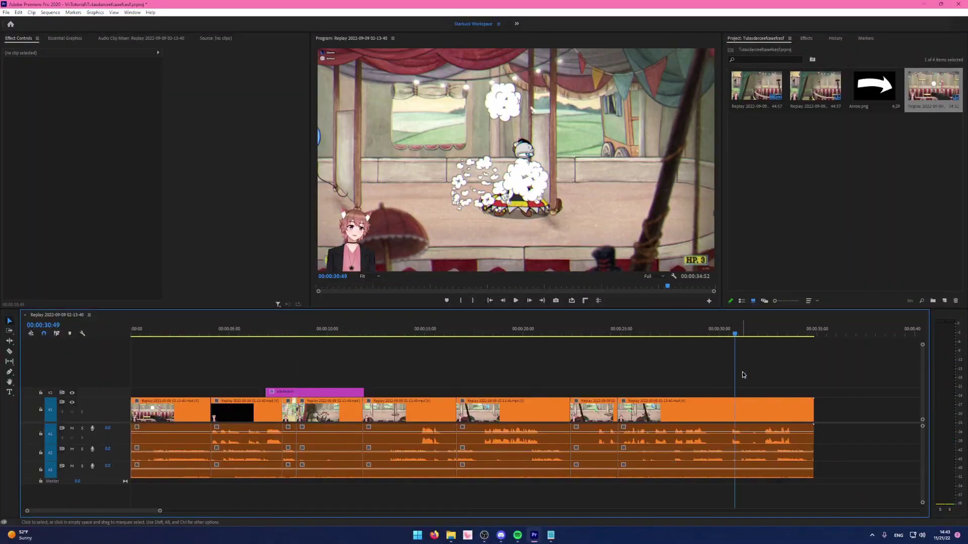
left_click_drag(834, 378, 791, 483)
key("r")
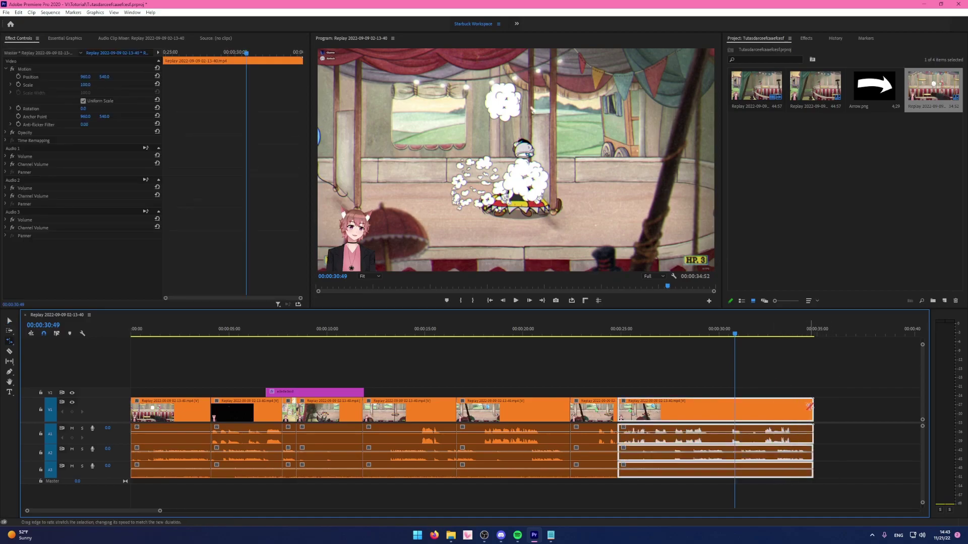
scroll(793, 380, "up", 3)
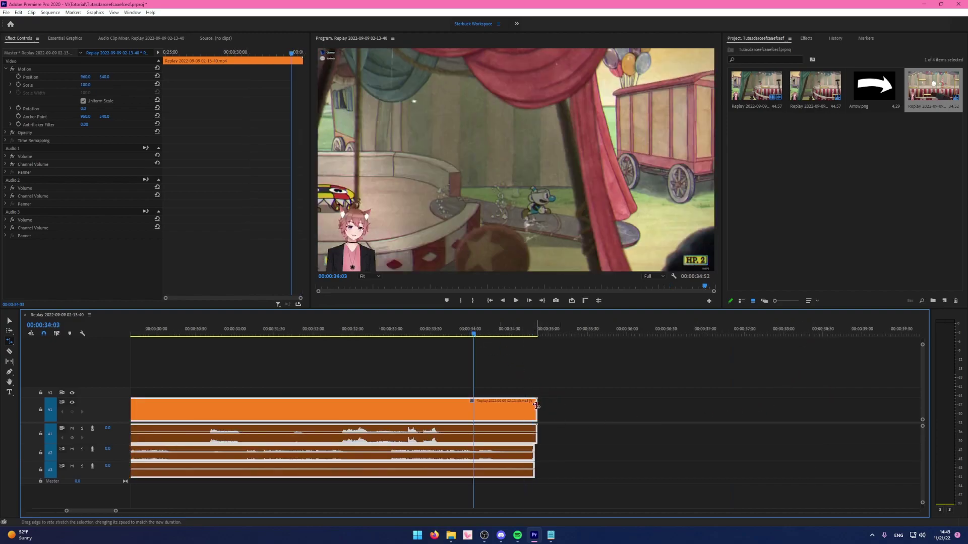
left_click_drag(536, 406, 256, 406)
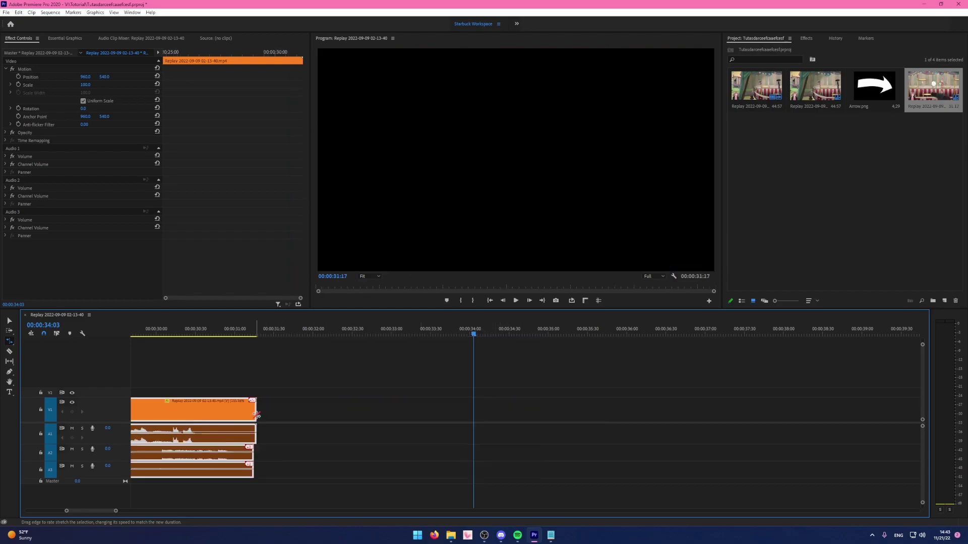
Play back the sped-up last segment from 00:00:26:46 to check its speed.
scroll(330, 434, "down", 4)
left_click(371, 331)
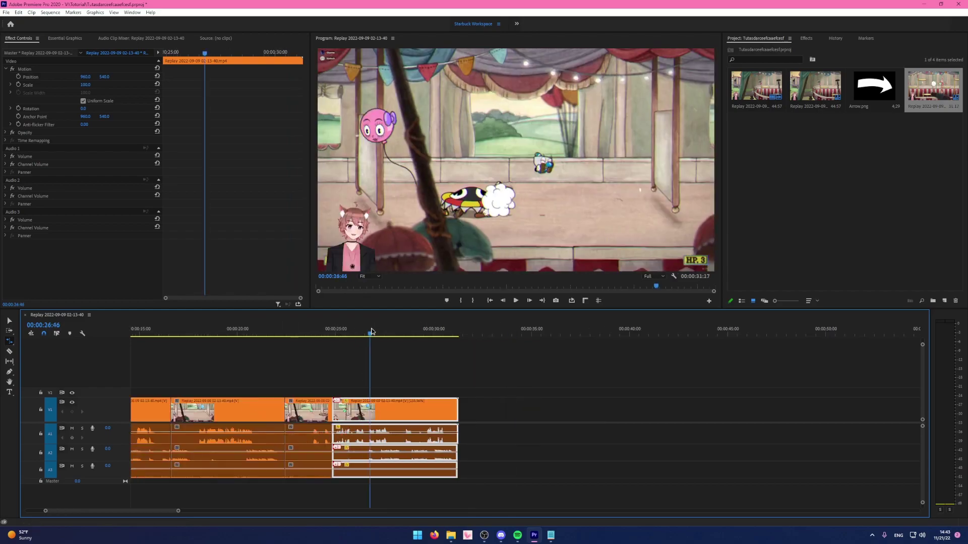
scroll(371, 331, "up", 3)
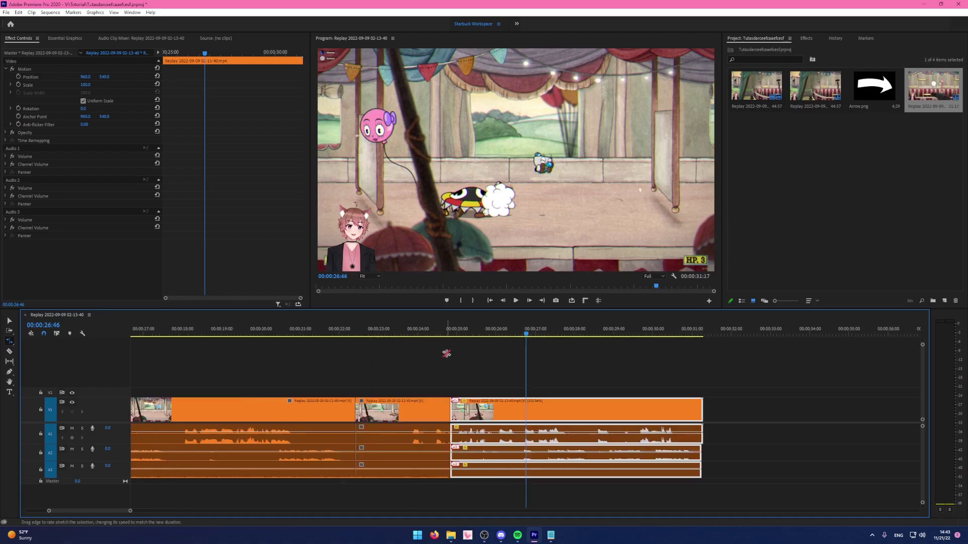
key("space")
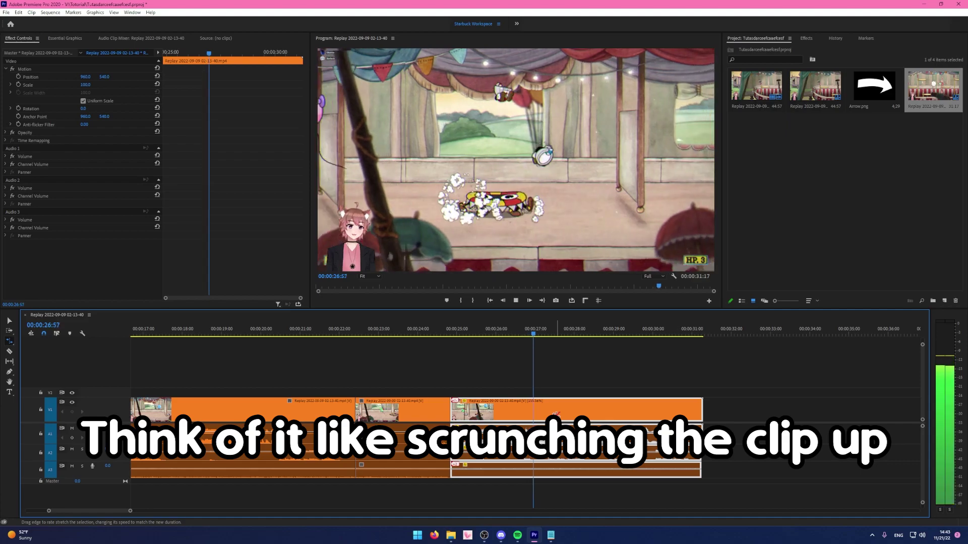
key("space")
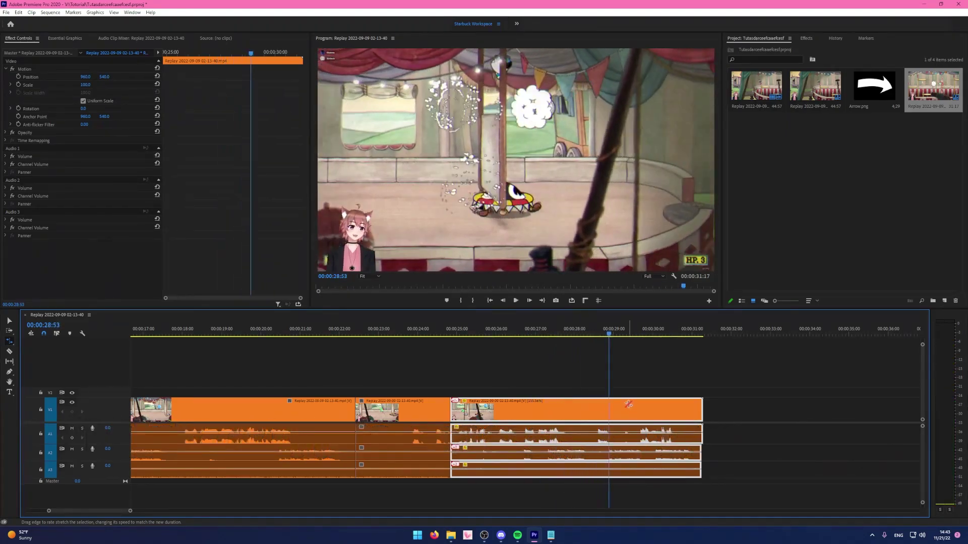
scroll(607, 415, "down", 3)
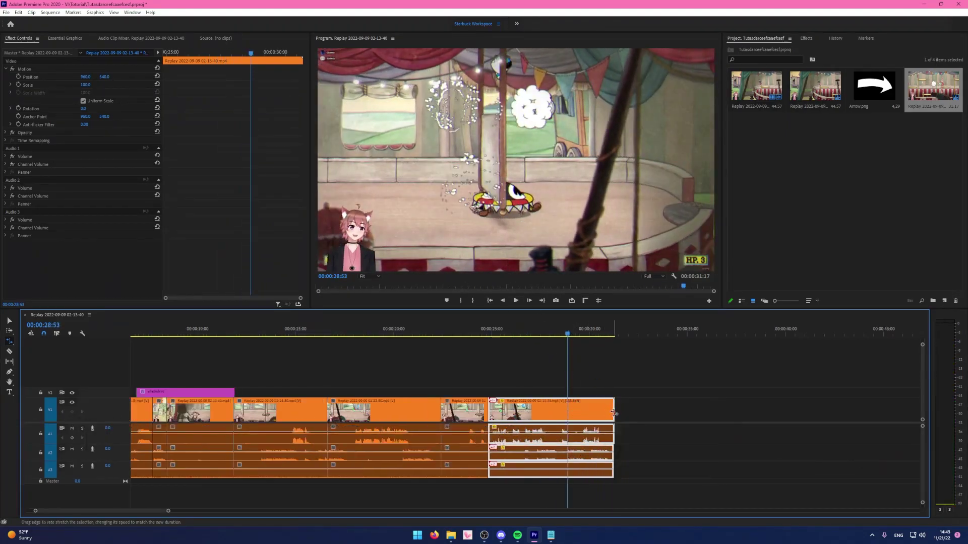
scroll(609, 414, "down", 3)
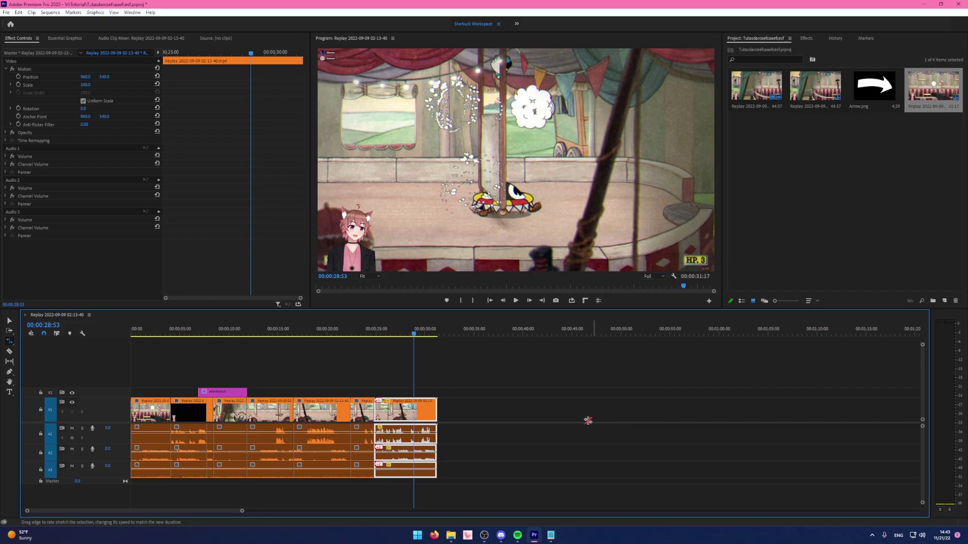
Slow down the last segment with the Rate Stretch tool so that it ends at about 00:00:57:38.
left_click(547, 411)
left_click_drag(439, 410, 536, 410)
key("ctrl+z")
key("v")
left_click_drag(469, 384, 426, 487)
key("r")
left_click_drag(437, 409, 695, 407)
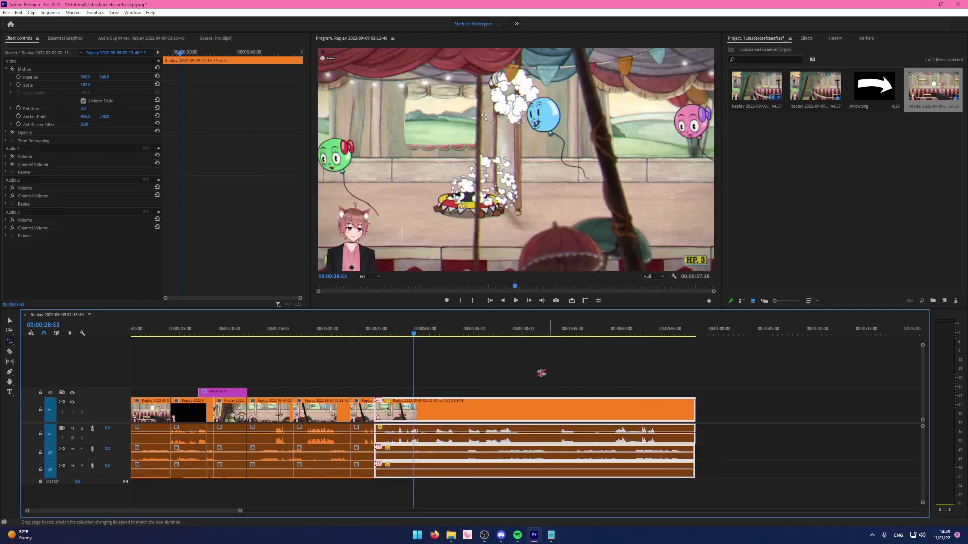
Play back part of the slowed-down last segment to check its speed.
left_click(445, 332)
key("space")
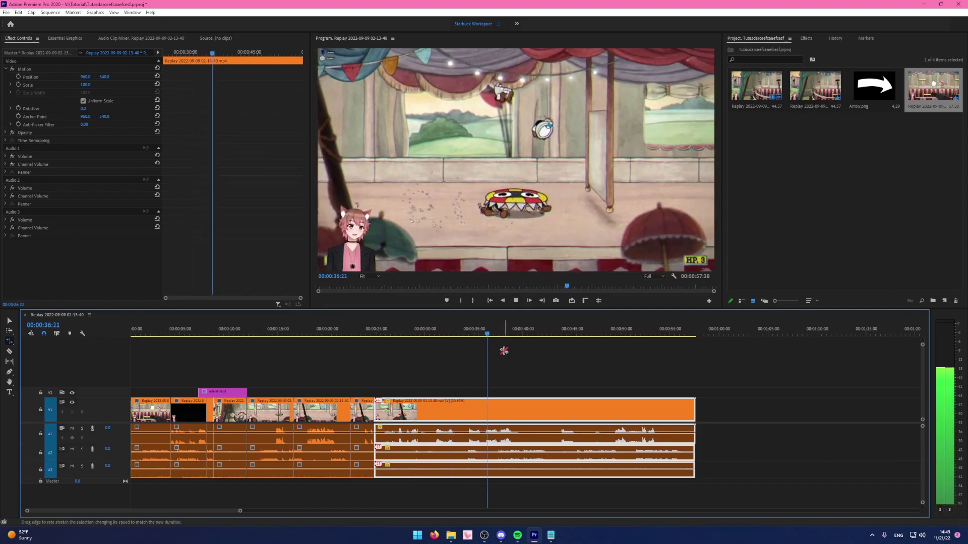
key("space")
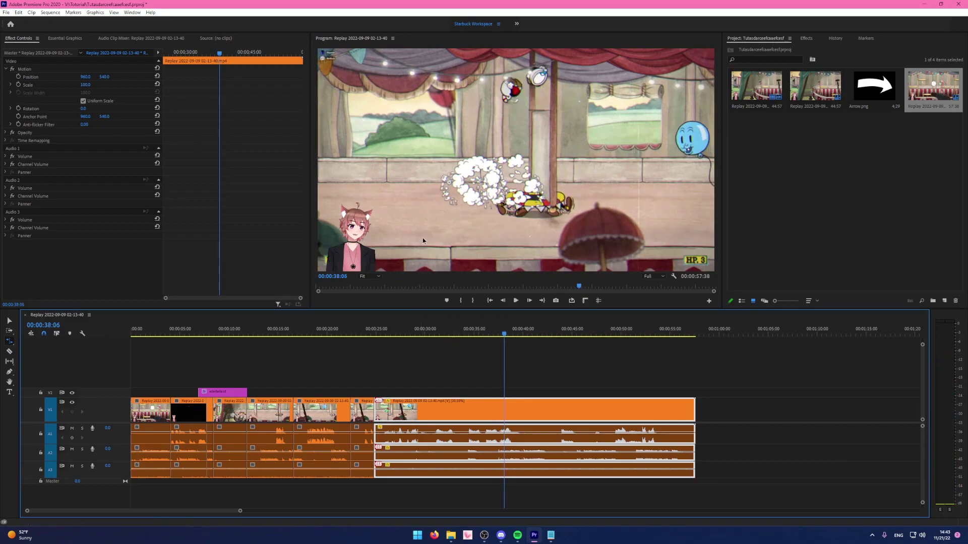
Speed up the last segment with the Rate Stretch tool so that it ends at about 00:00:34:20.
left_click(551, 361)
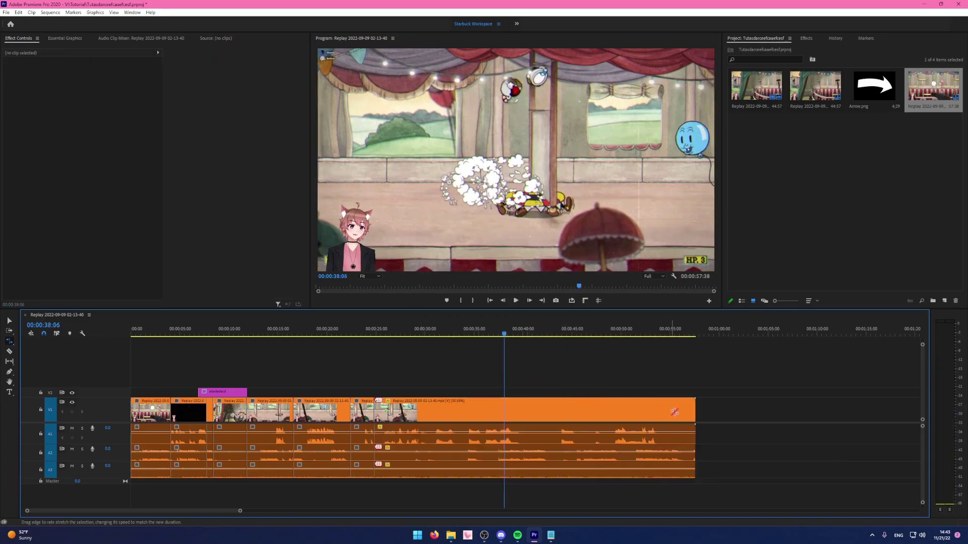
left_click(695, 399)
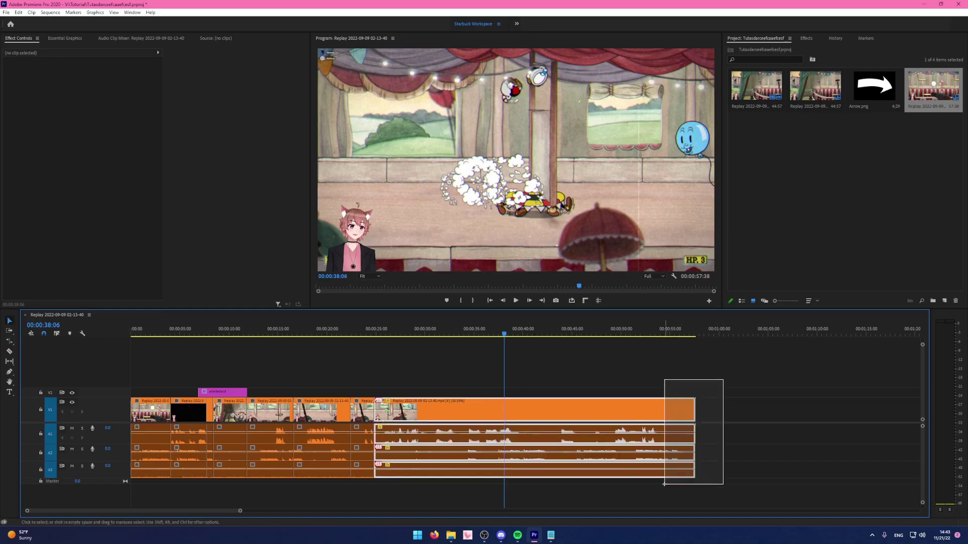
left_click_drag(695, 416, 467, 411)
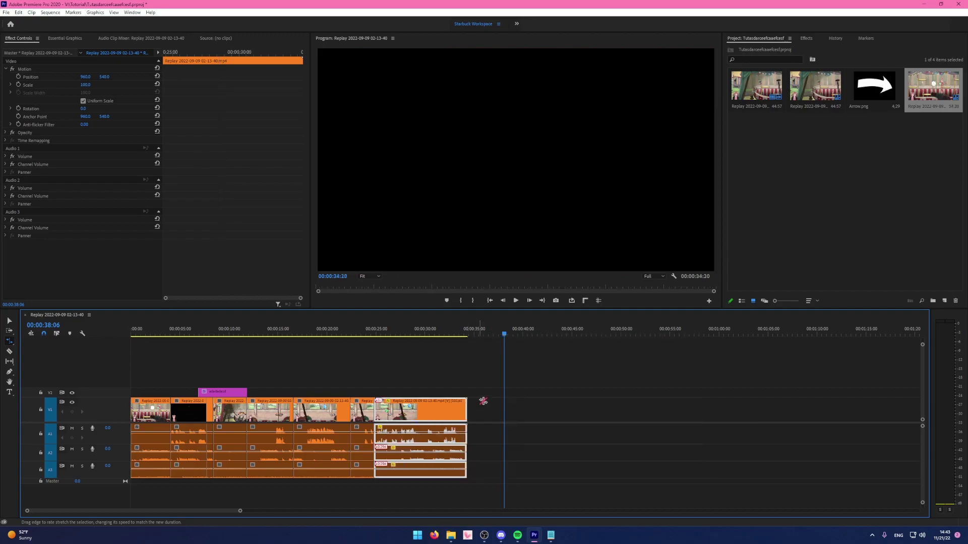
key("v")
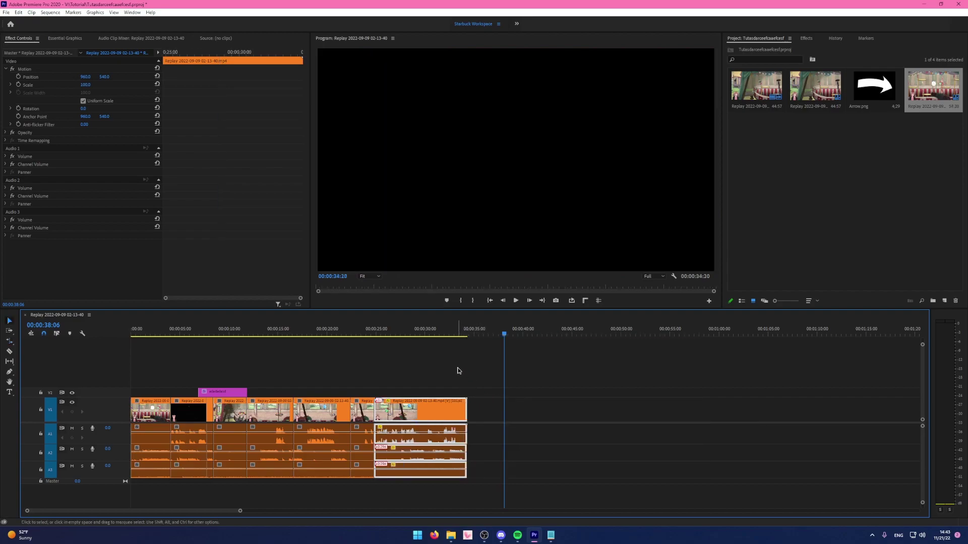
left_click(459, 370)
Try shifting the last two segments to a later time with the Track Select Forward tool, and undo the move.
key("=")
key("a")
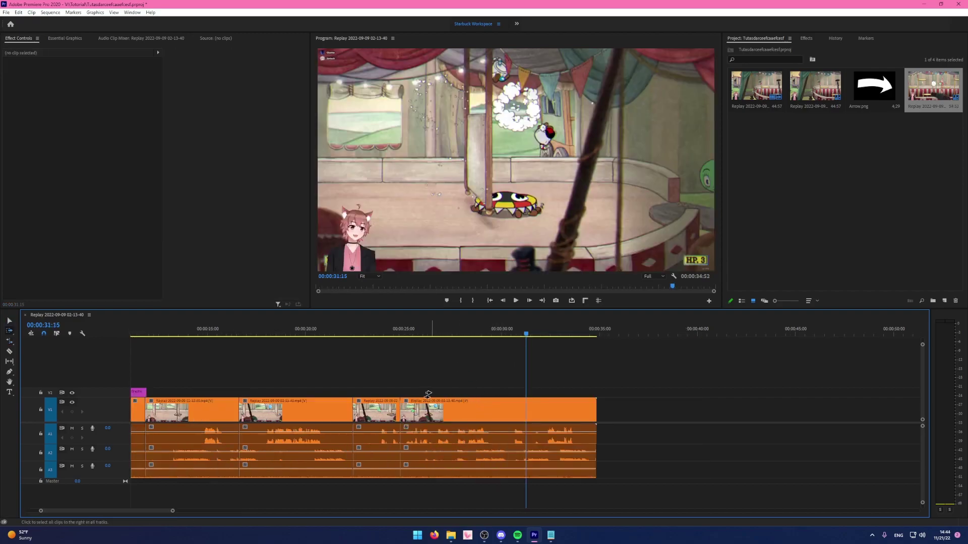
left_click(374, 334)
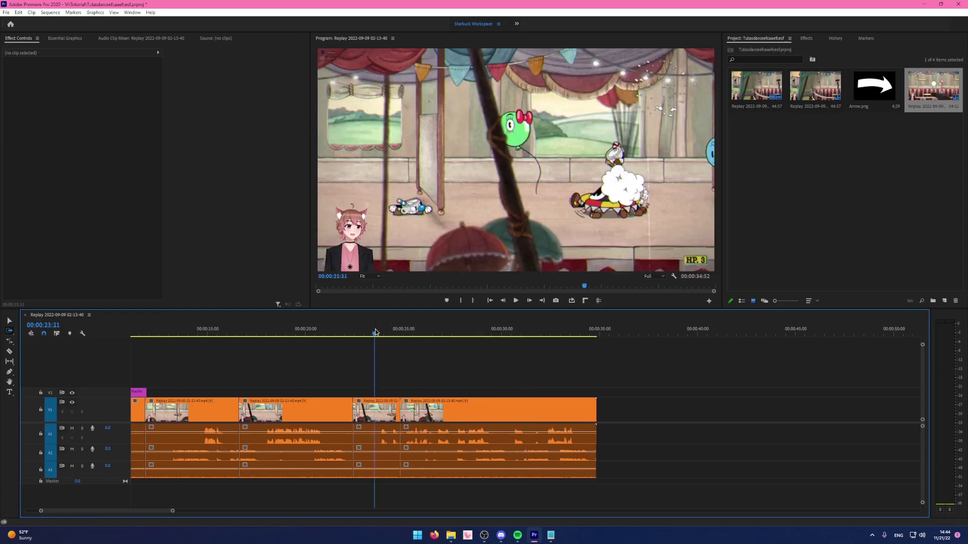
left_click(375, 411)
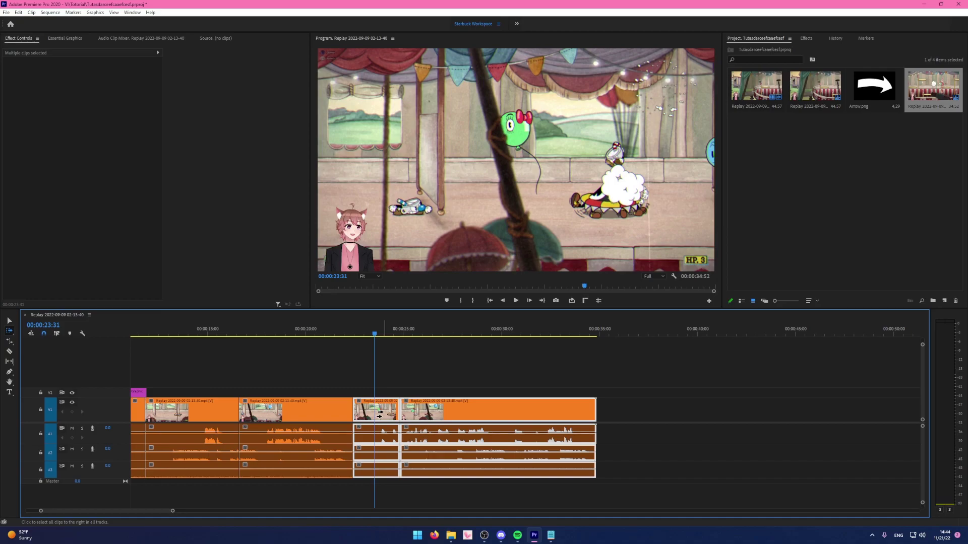
left_click_drag(379, 412, 414, 414)
key("ctrl+z")
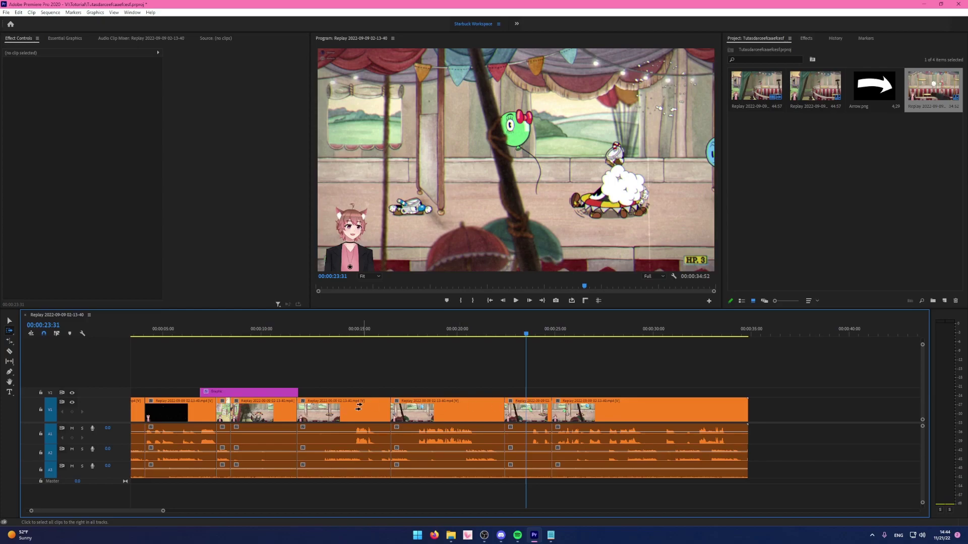
Shift the text and all clips after 00:00:08:26 with the Track Select Forward tool so that the sequence ends at about 00:01:28:39.
left_click(260, 332)
left_click_drag(257, 413, 569, 432)
key("minus")
key("minus")
key("minus")
left_click_drag(393, 413, 443, 413)
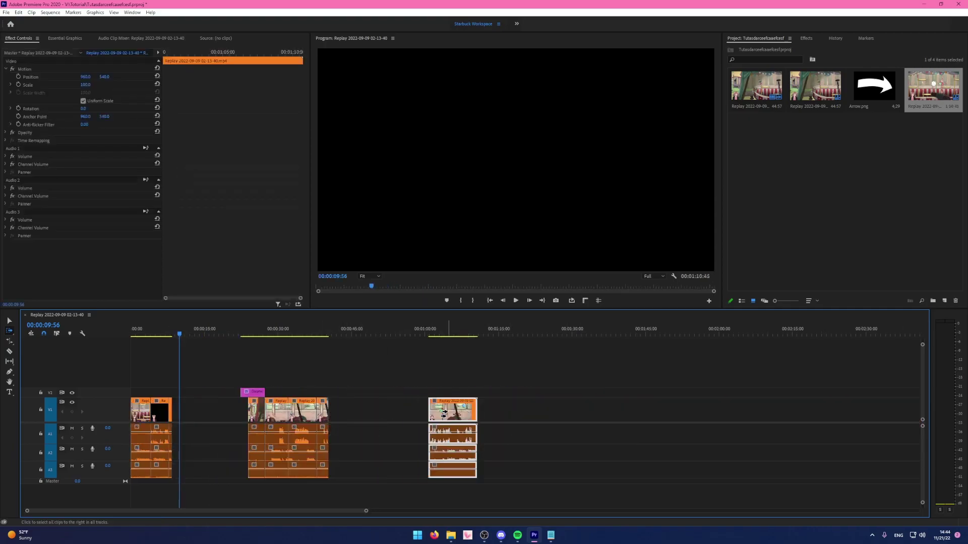
key("ctrl+z")
left_click_drag(256, 408, 443, 408)
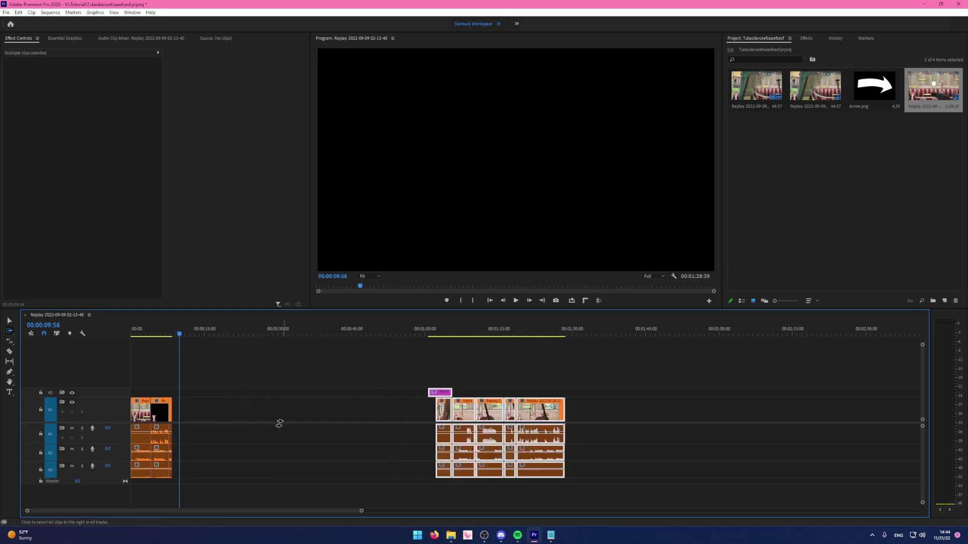
Try moving the shifted clips back across the gap with the Selection tool, and undo the move.
right_click(339, 410)
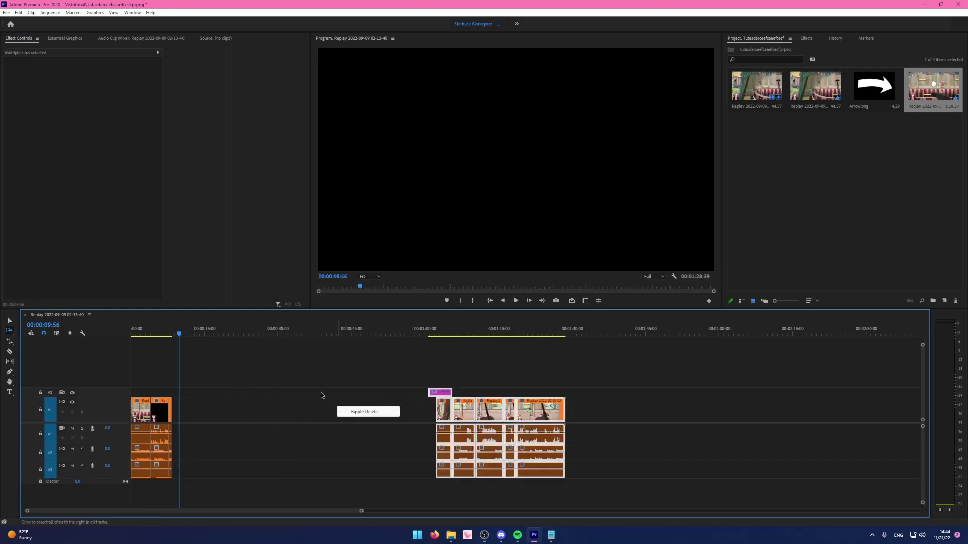
left_click(324, 398)
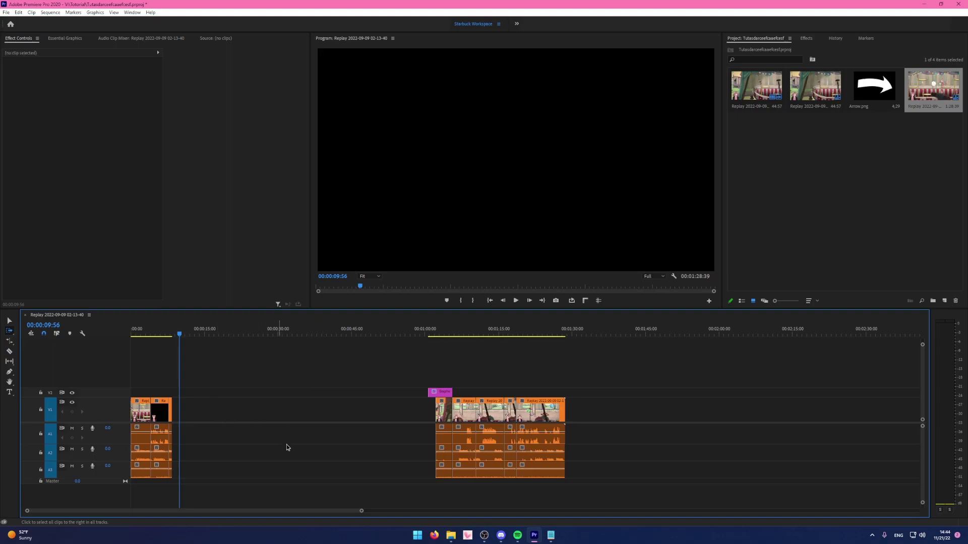
key("v")
left_click_drag(604, 376, 398, 478)
left_click_drag(522, 413, 346, 427)
key("ctrl+z")
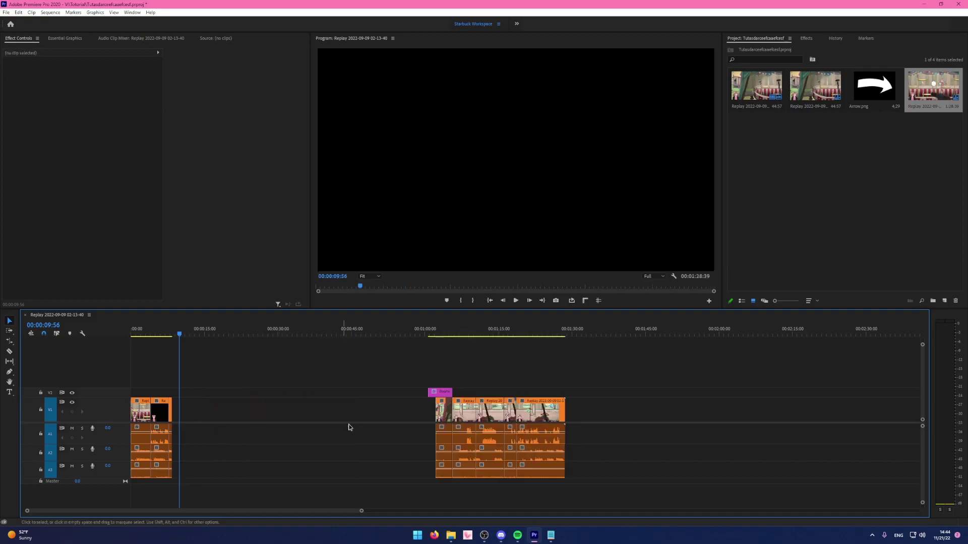
Ripple delete the empty gap between the two groups of clips.
right_click(257, 412)
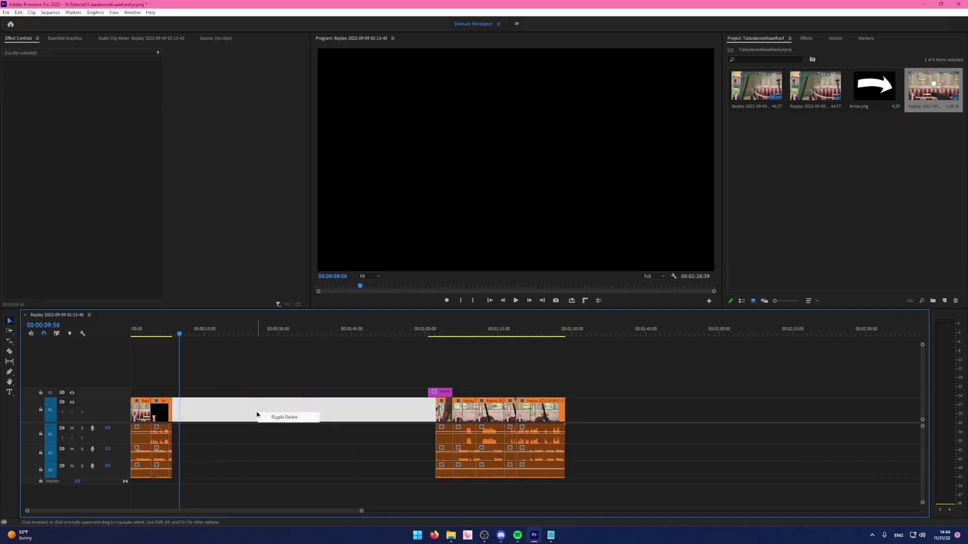
left_click(284, 418)
scroll(421, 423, "up", 5)
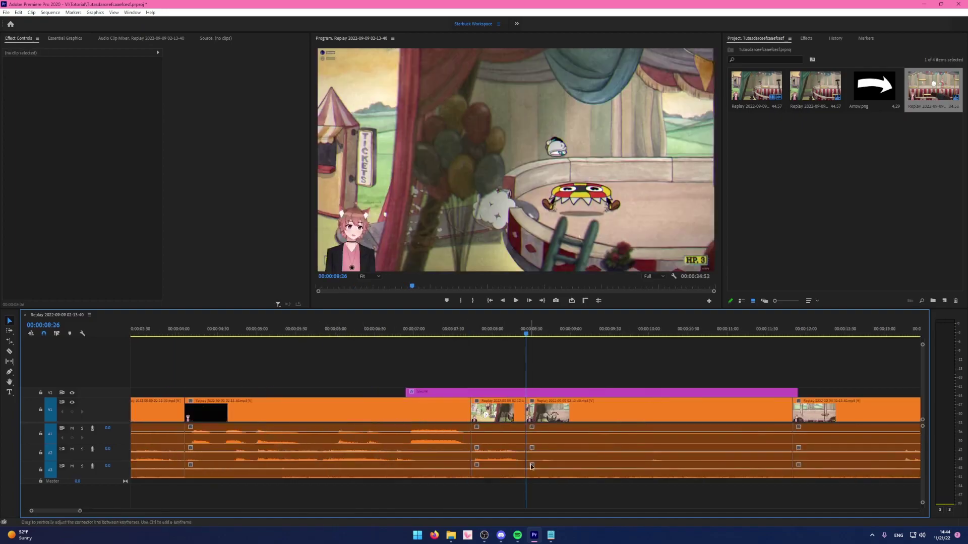
scroll(533, 384, "down", 5)
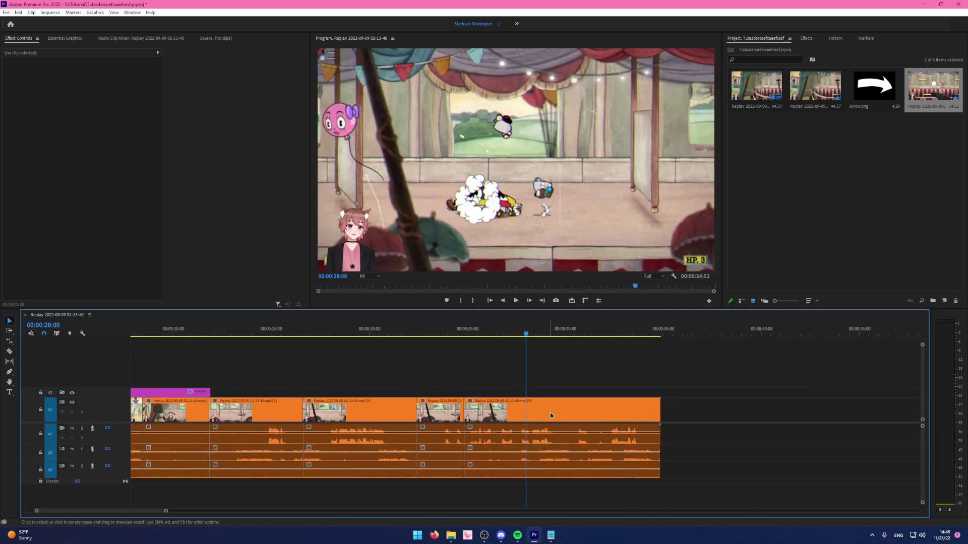
Apply Reverse Speed to the video of the last segment through its Speed/Duration settings.
right_click(549, 413)
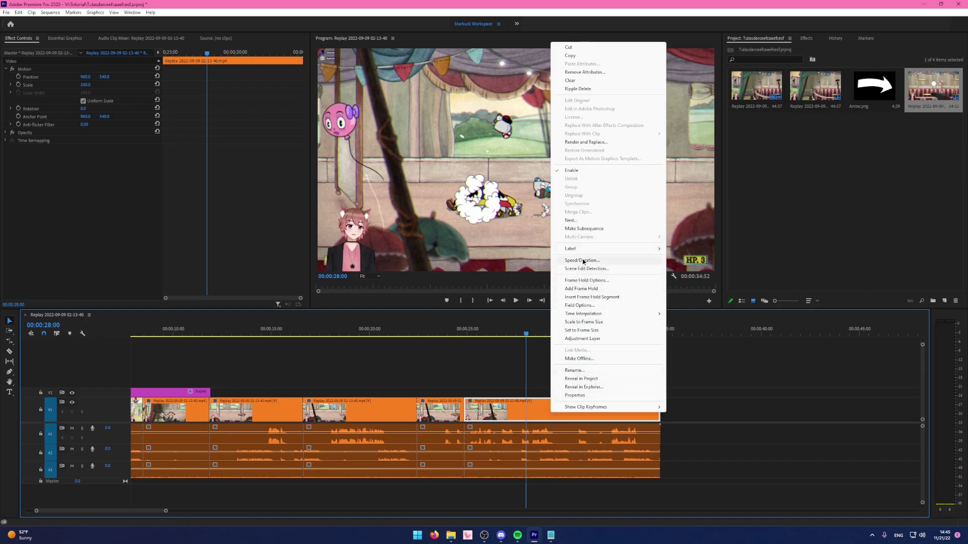
left_click(583, 260)
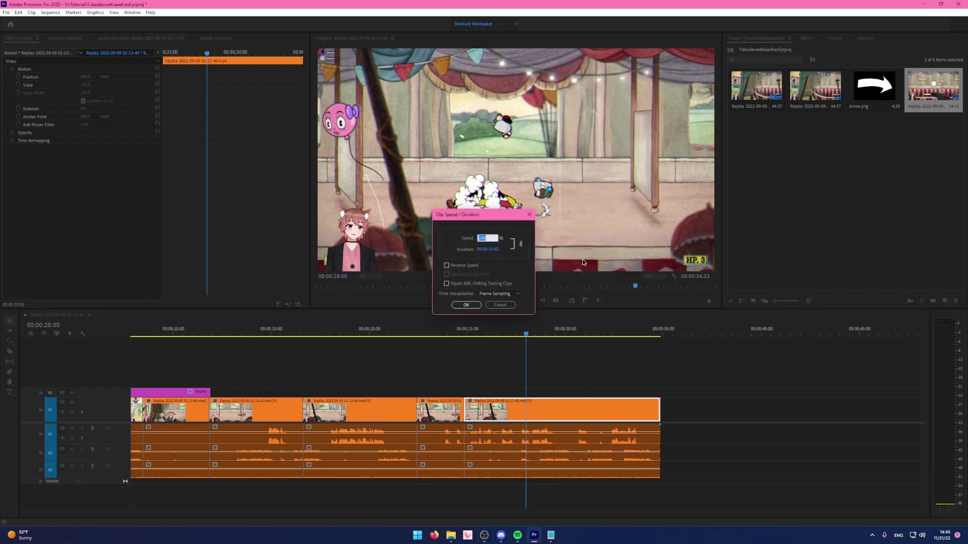
left_click(448, 267)
left_click(467, 305)
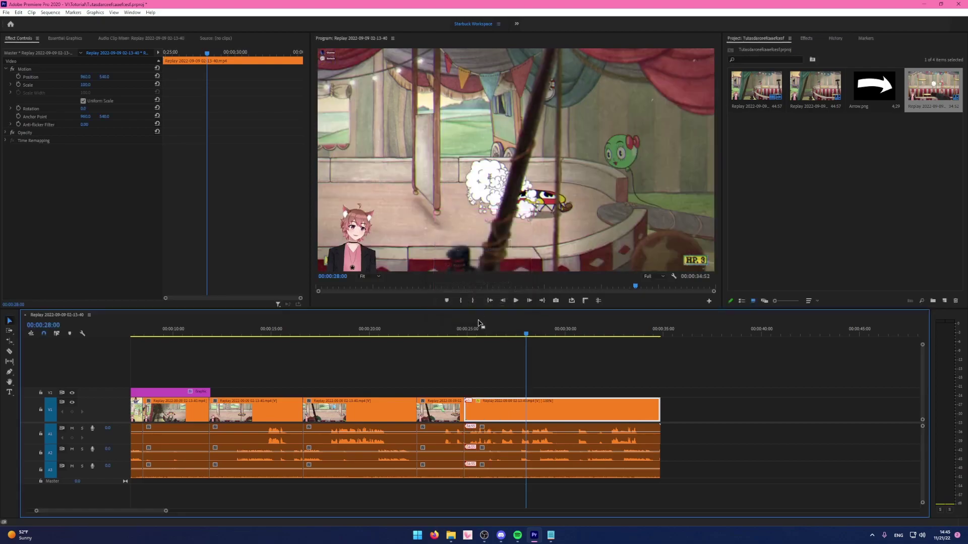
Play back the reversed segment from 00:00:26:32 and undo the speed reversal.
left_click(497, 329)
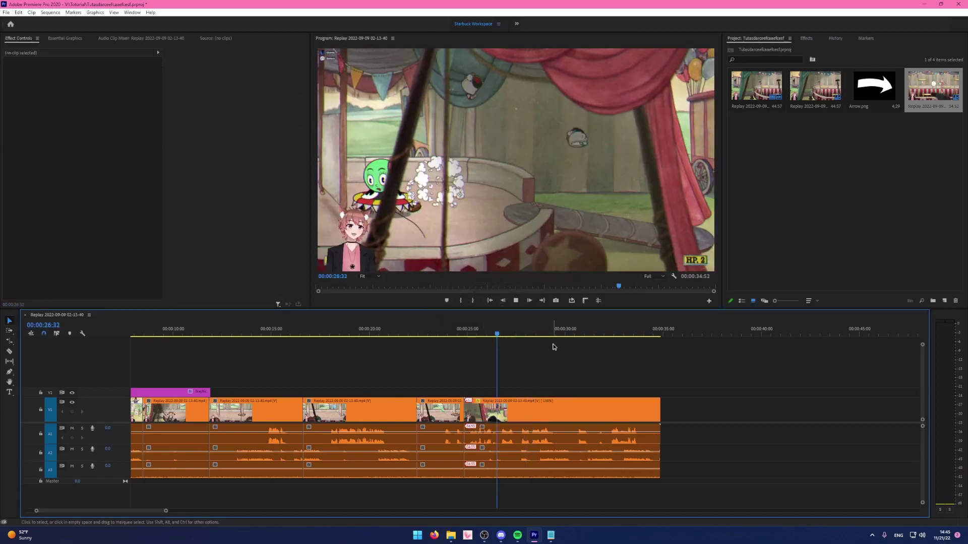
key("space")
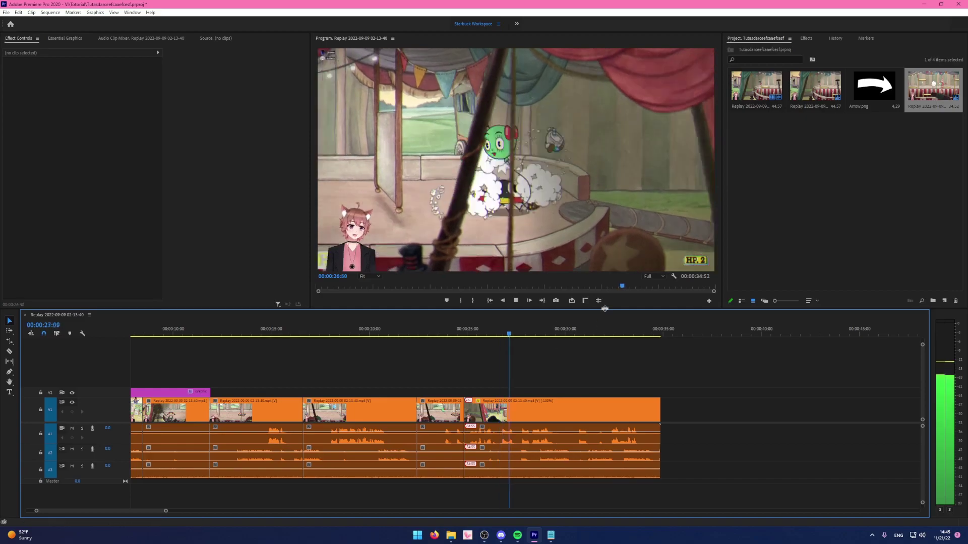
key("space")
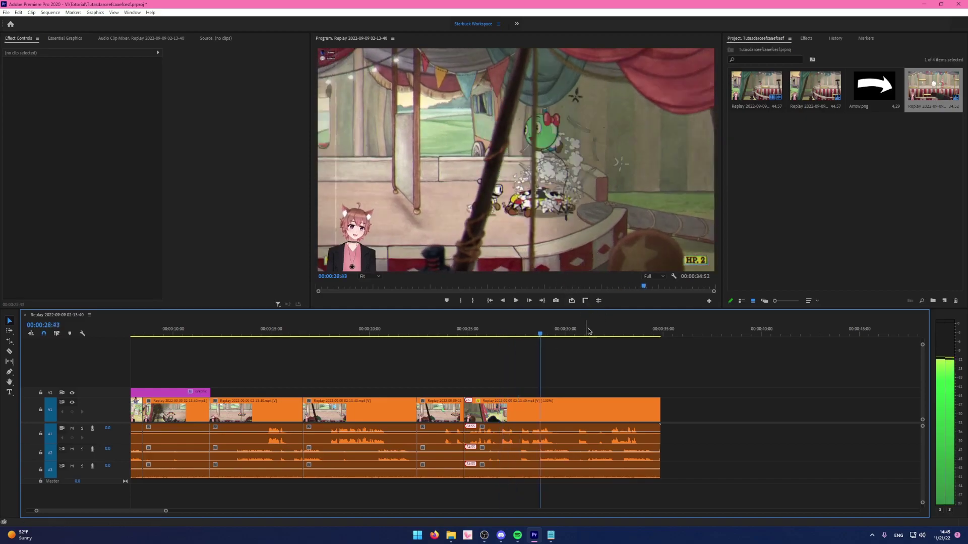
key("space")
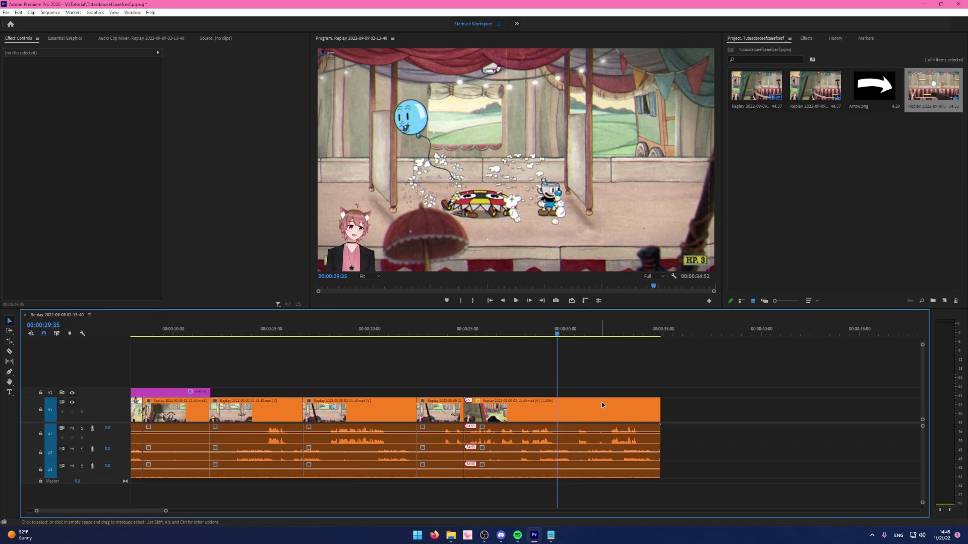
key("ctrl+z")
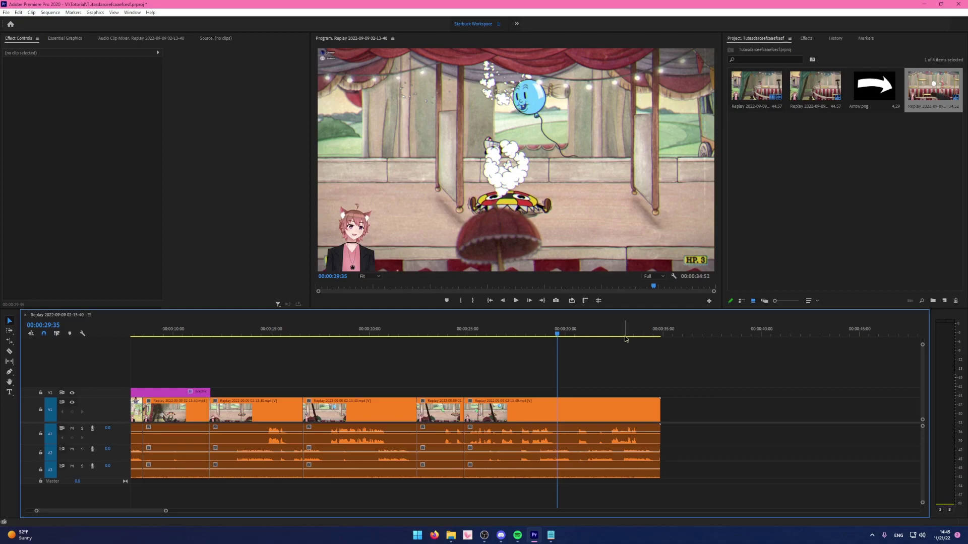
Set the Program monitor's playback resolution to 1/2 and review its Playback Resolution, Paused Resolution and High Quality Playback options.
left_click(658, 277)
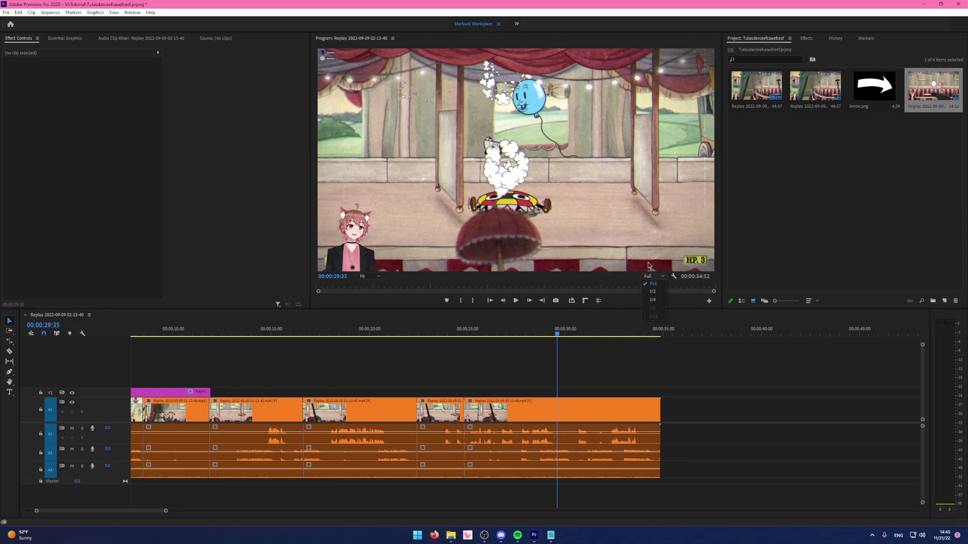
left_click(652, 291)
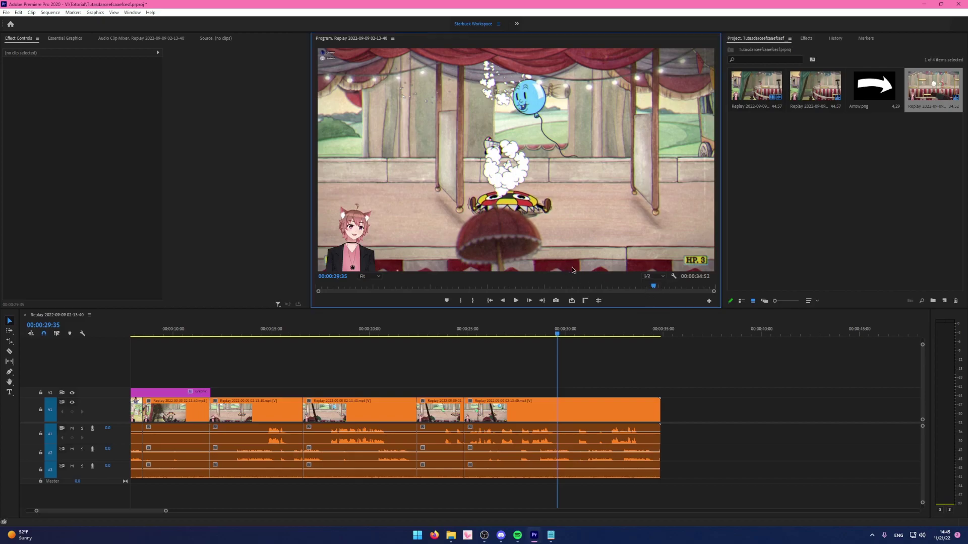
left_click(674, 276)
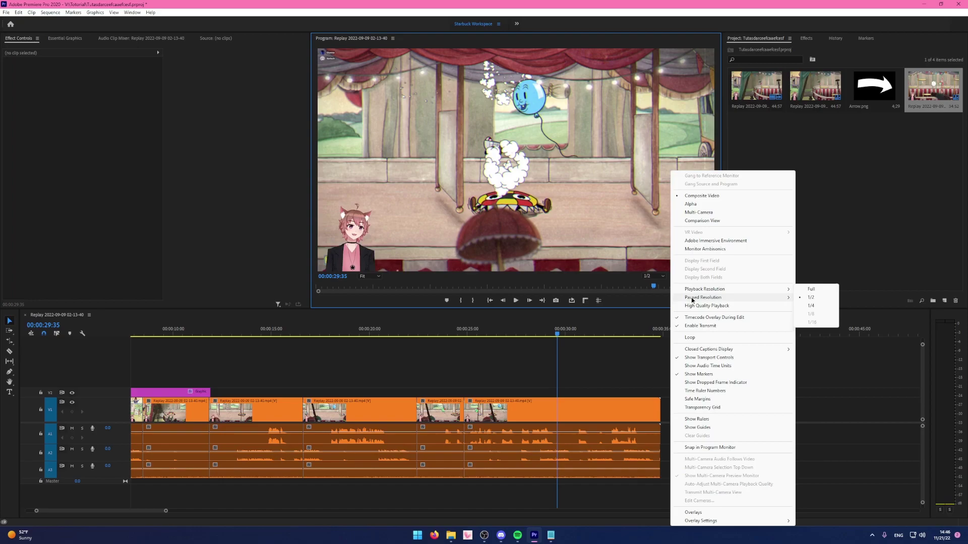
mouse_move(692, 299)
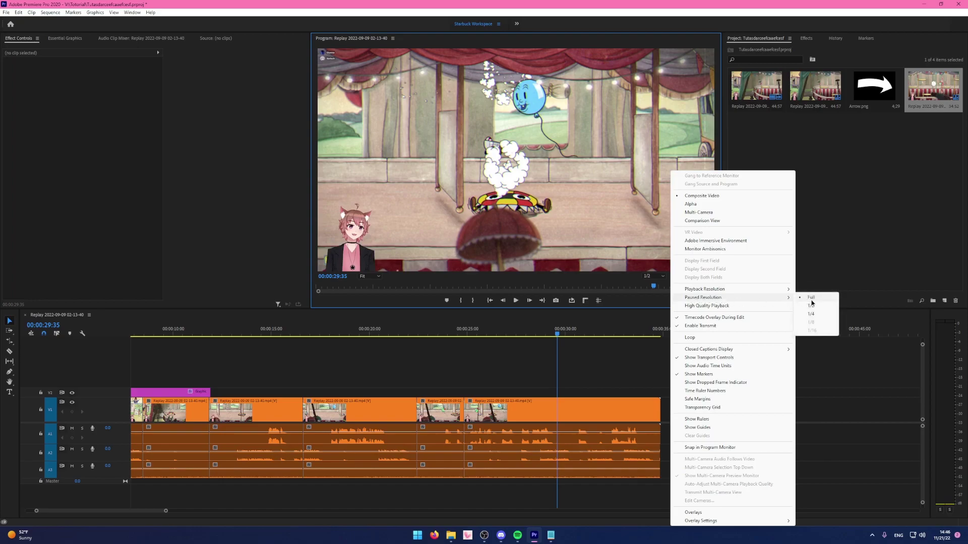
mouse_move(719, 291)
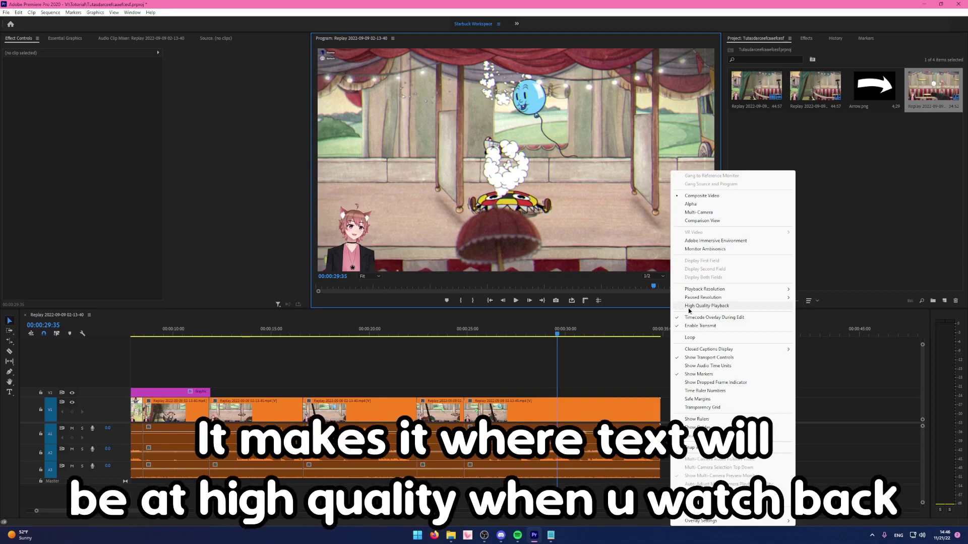
left_click(595, 350)
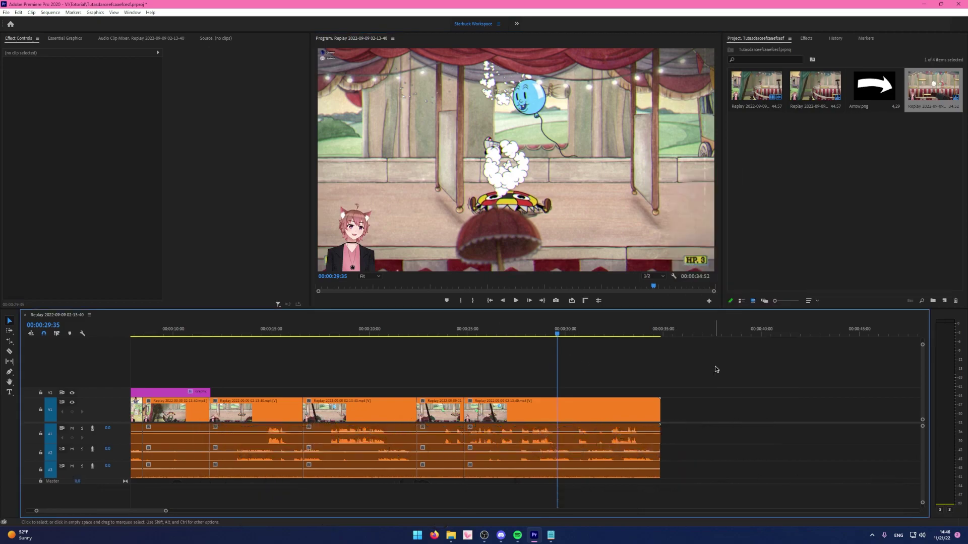
Examine the keyboard shortcut assignments, including those for Mark Out and Pen Tool, and leave them unchanged.
key("ctrl+alt+k")
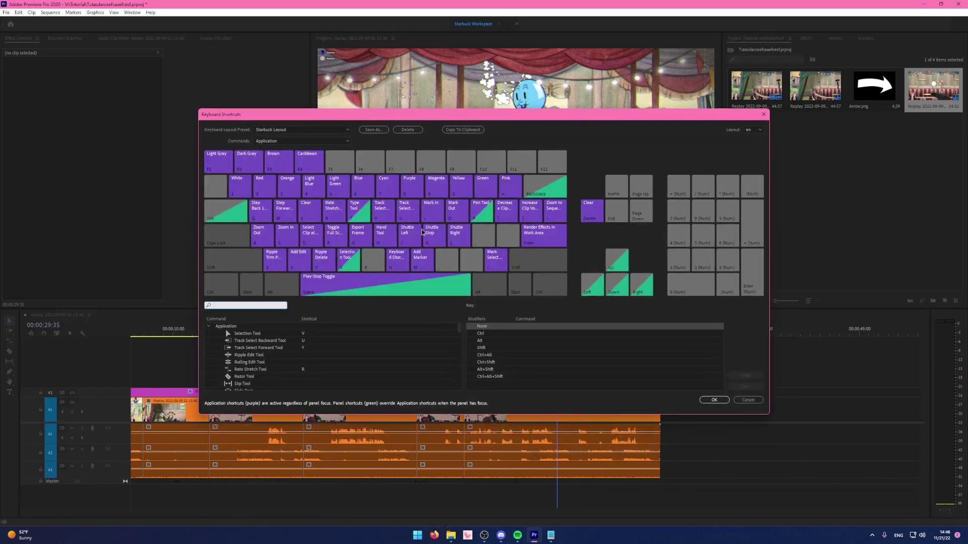
left_click(402, 220)
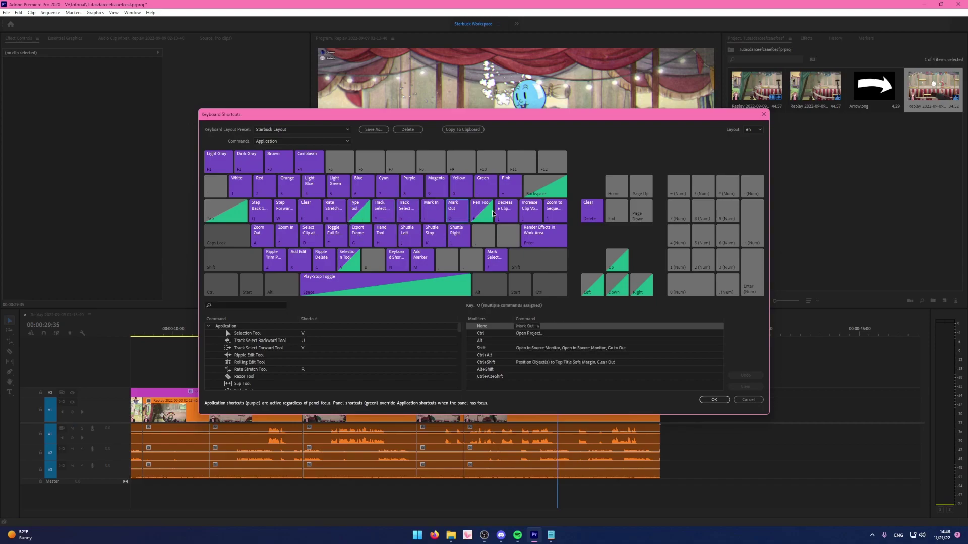
left_click(19, 13)
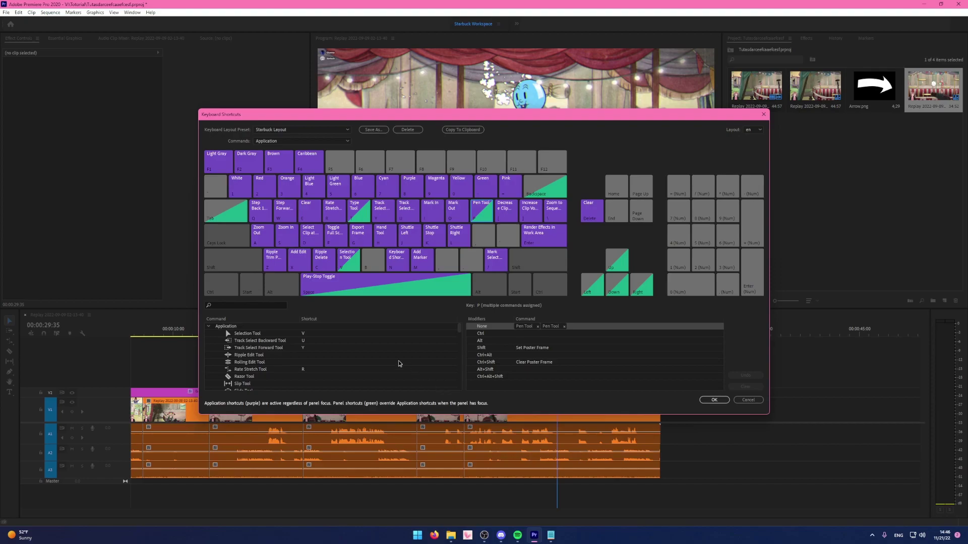
left_click(741, 400)
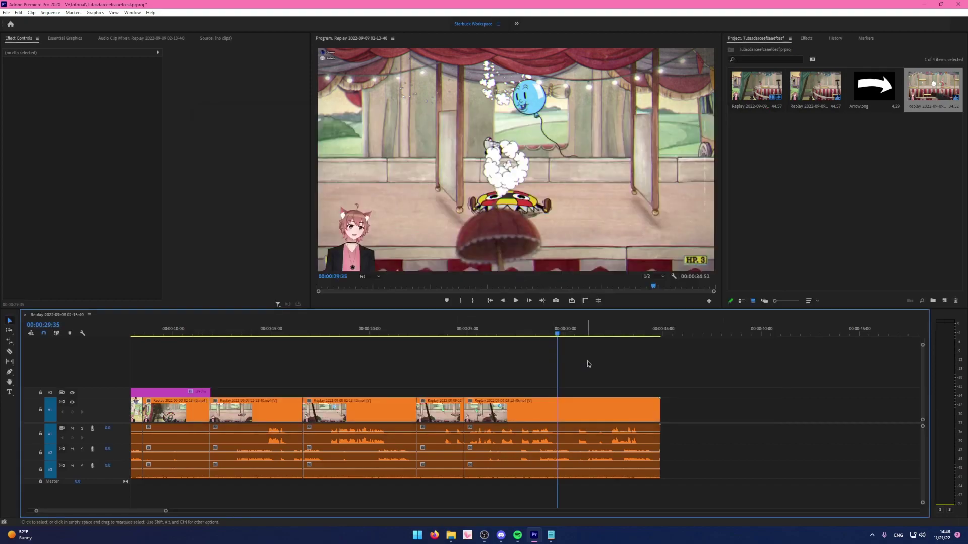
Add a sequence marker at 00:00:29:35 and move the playhead to 00:00:32:04.
key("m")
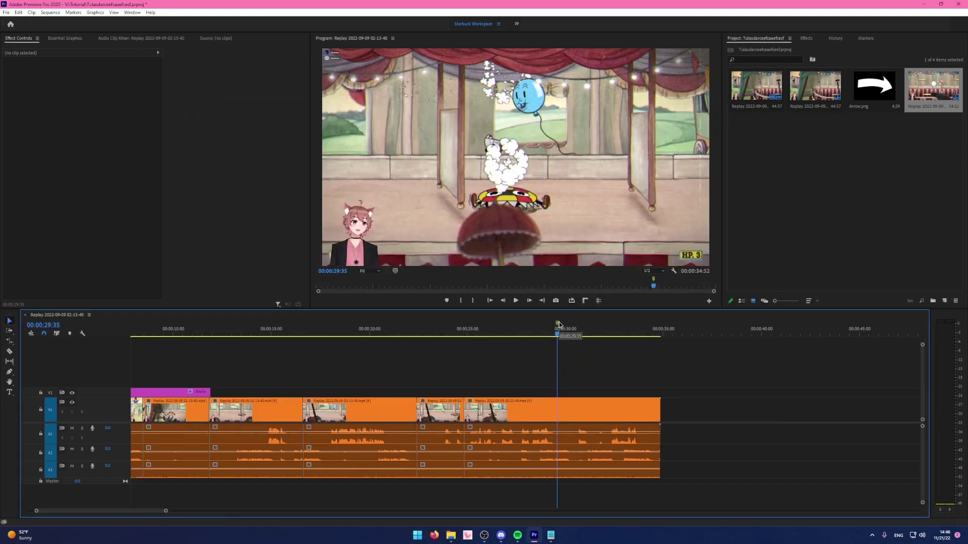
left_click(606, 334)
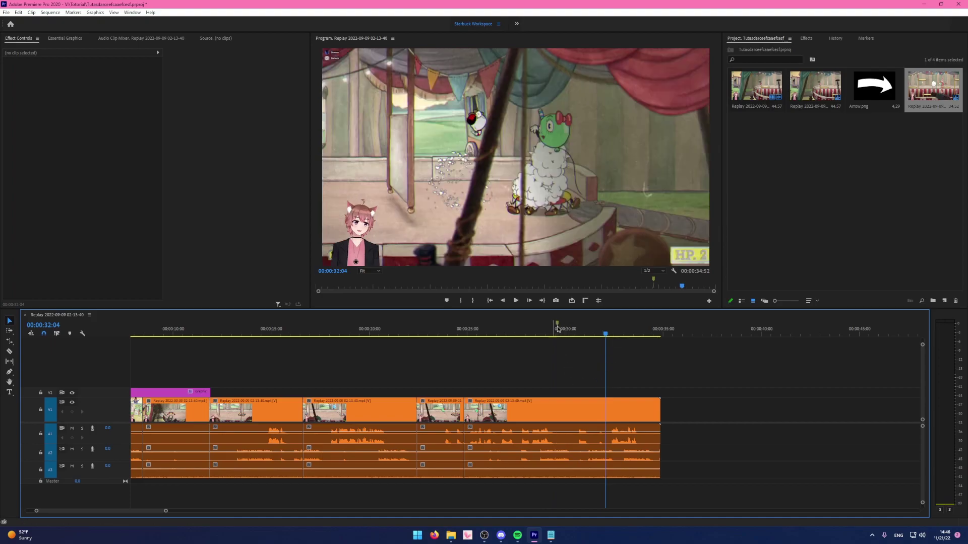
key("minus")
key("minus")
key("minus")
key("minus")
key("equal")
key("equal")
key("equal")
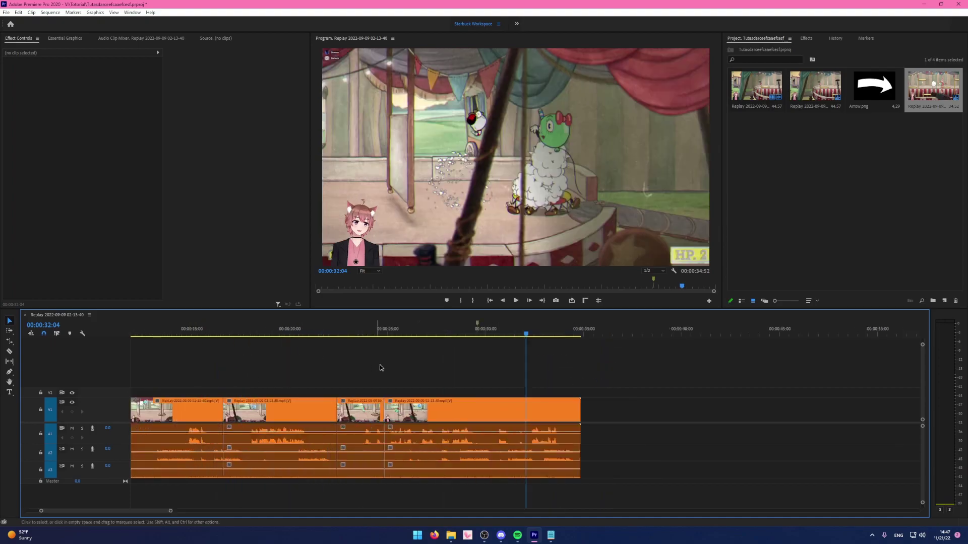
Open the sequence's marker list and jump between the markers at 00:00:18:47 and 00:00:29:35.
key("minus")
left_click(316, 331)
key("equal")
key("equal")
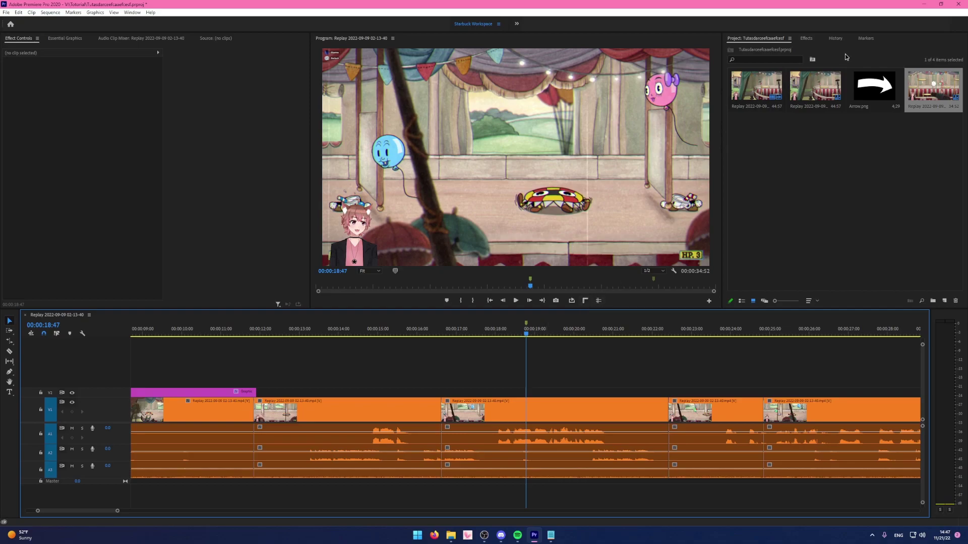
left_click(865, 38)
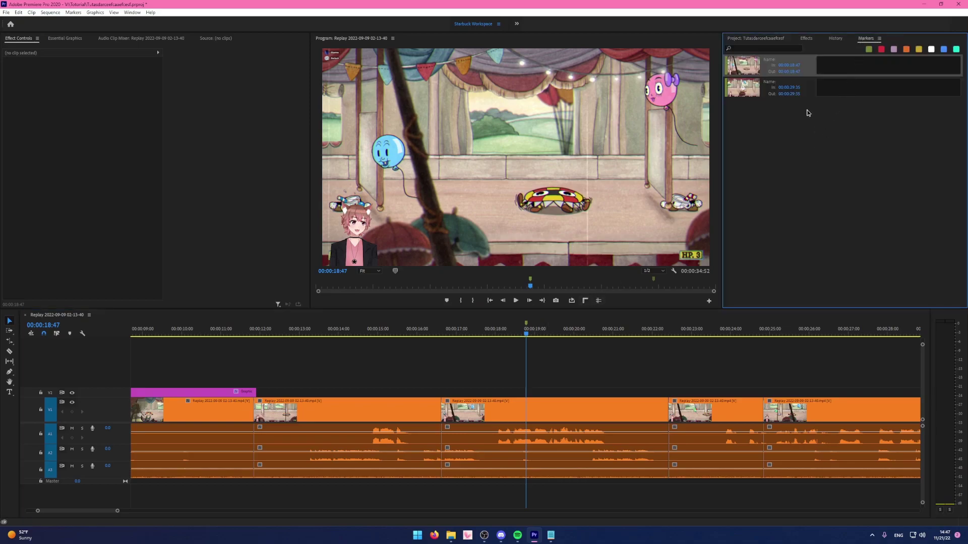
left_click(813, 94)
left_click(807, 71)
left_click(782, 88)
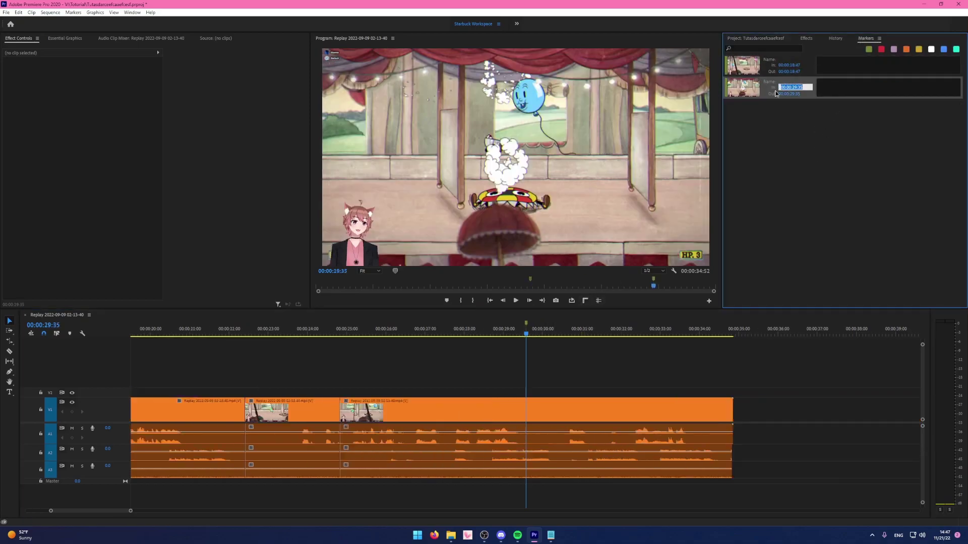
left_click(745, 73)
left_click(746, 91)
left_click(746, 74)
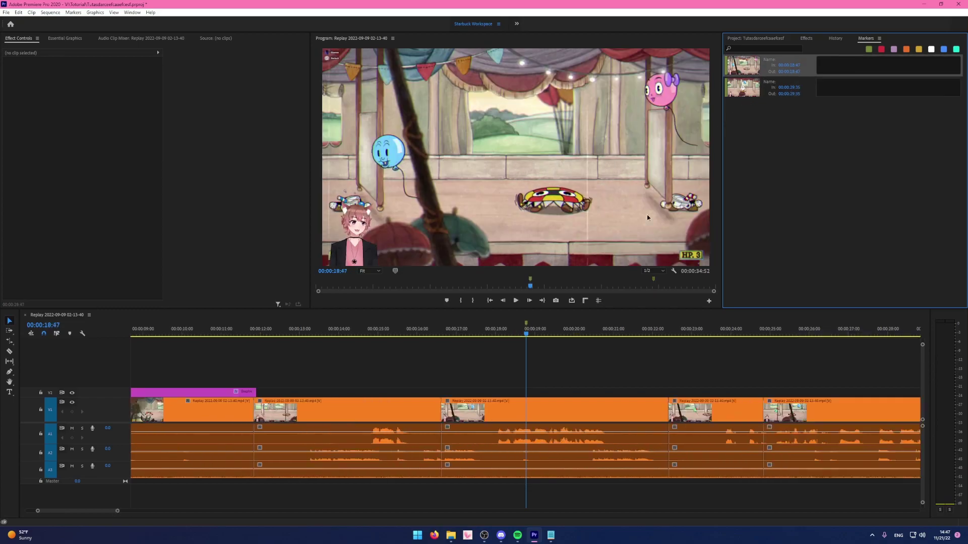
Change the colour of the sequence marker at 00:00:18:47 to cyan.
right_click(525, 326)
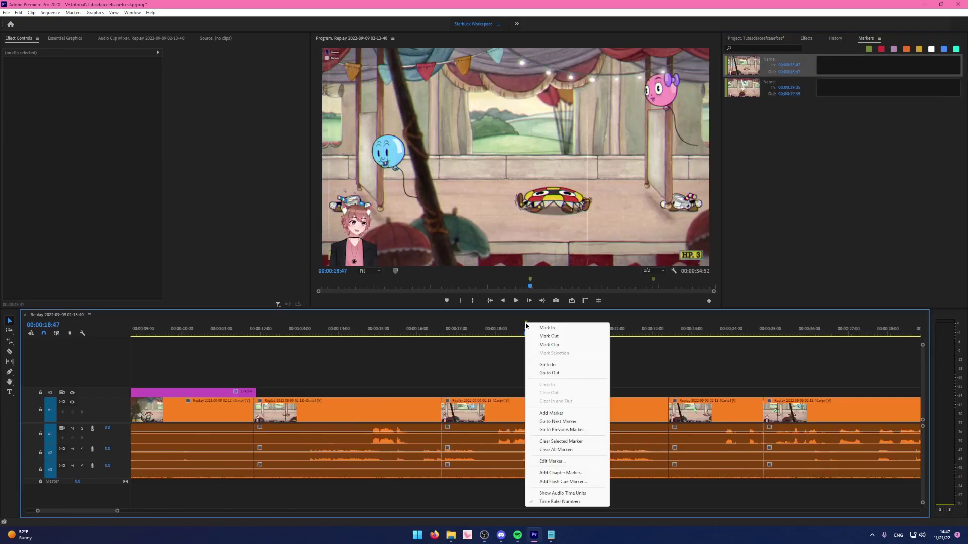
left_click(557, 462)
left_click(485, 226)
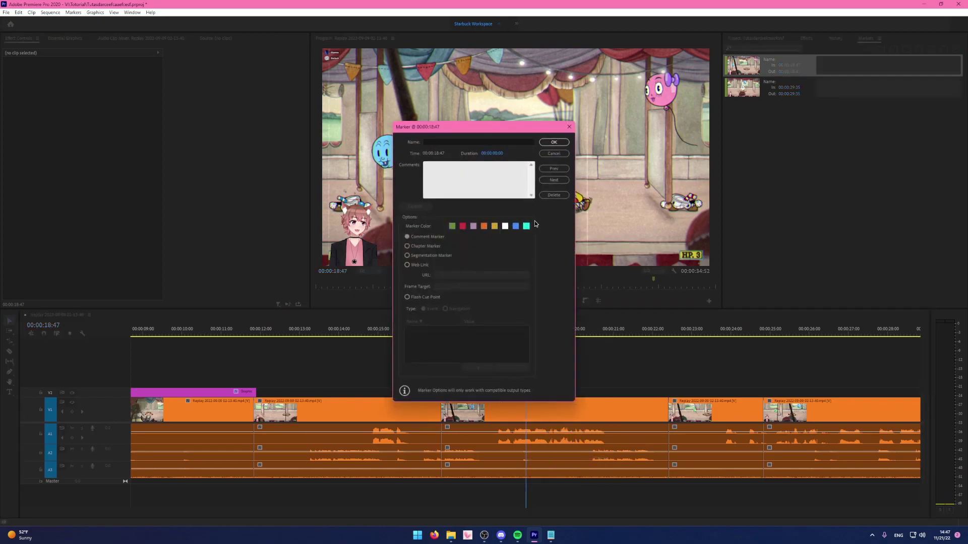
left_click(554, 142)
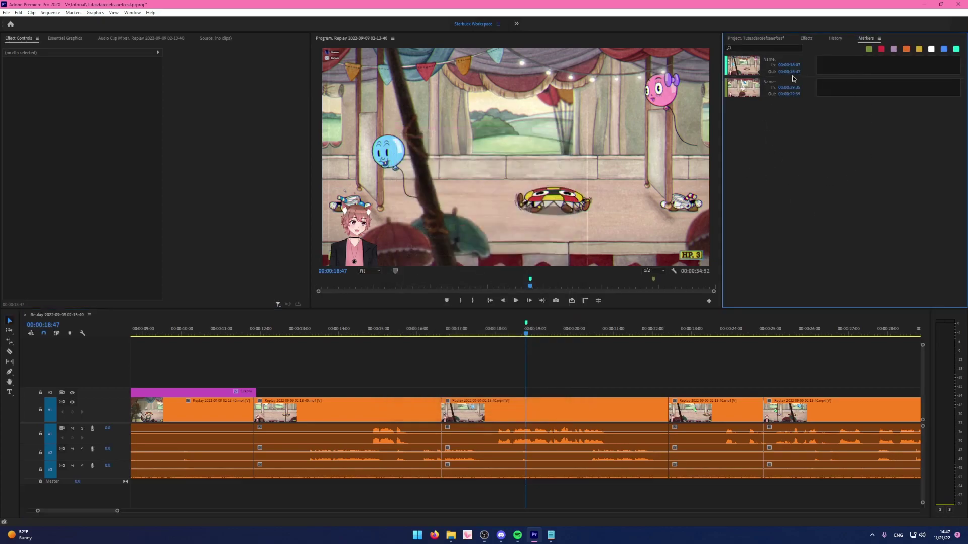
Return to the project's media items and clear all markers from the sequence.
left_click(761, 43)
key("backslash")
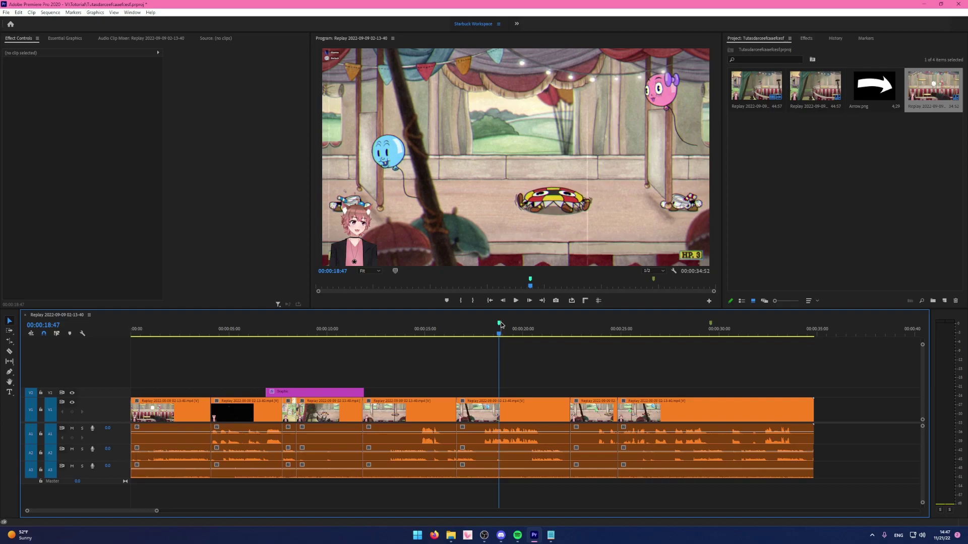
right_click(498, 326)
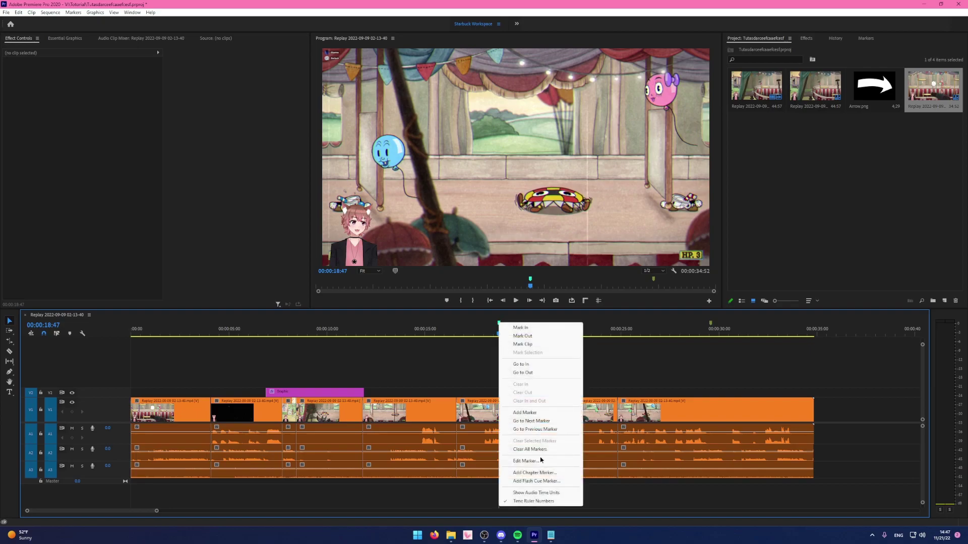
key("Escape")
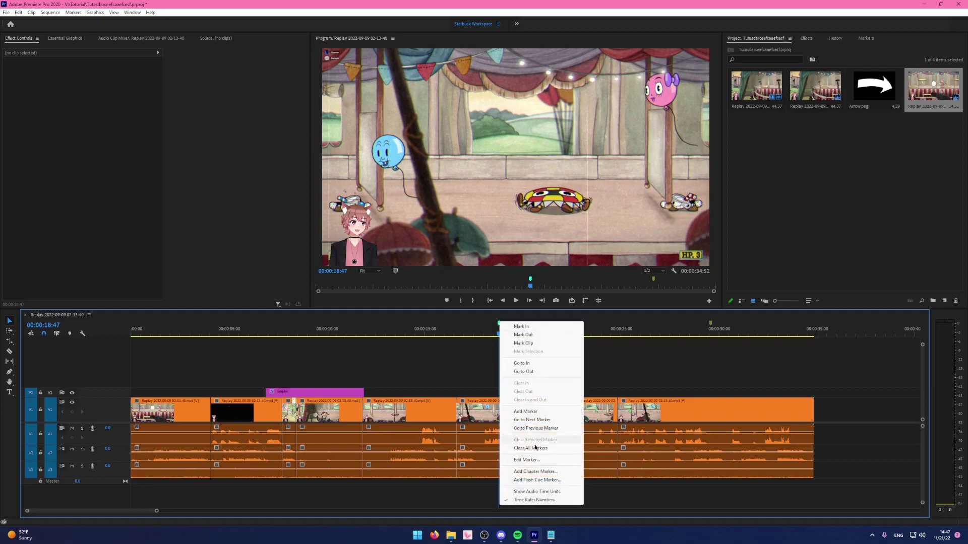
key("Escape")
key("equal")
key("equal")
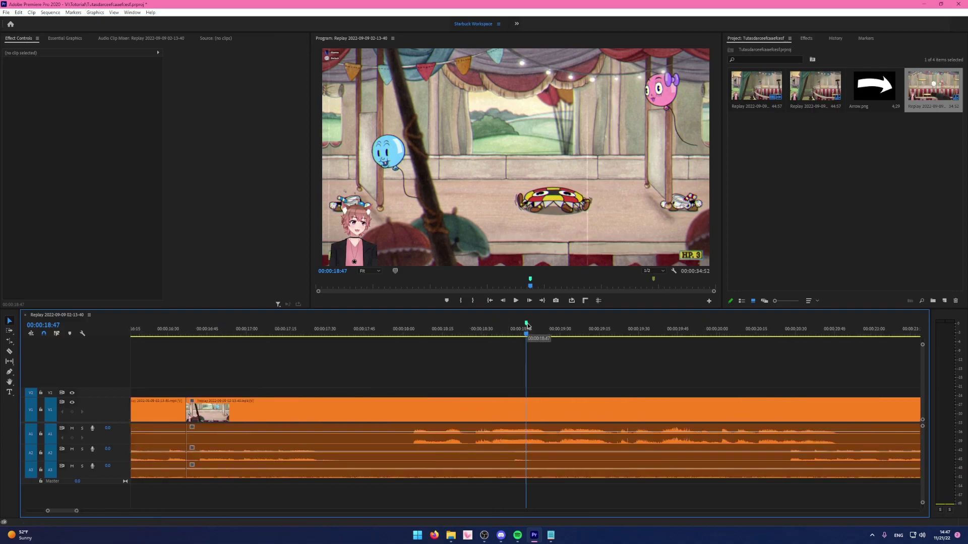
right_click(526, 323)
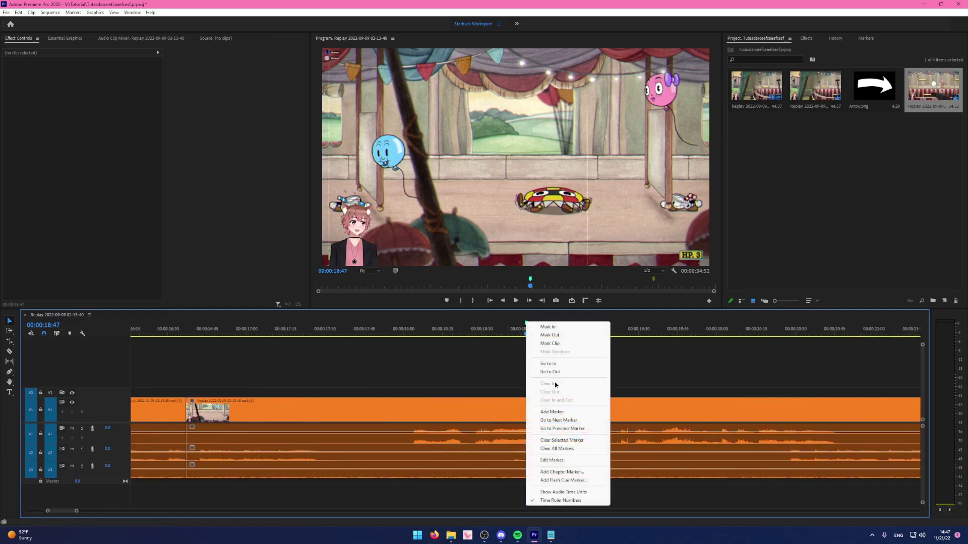
left_click(559, 449)
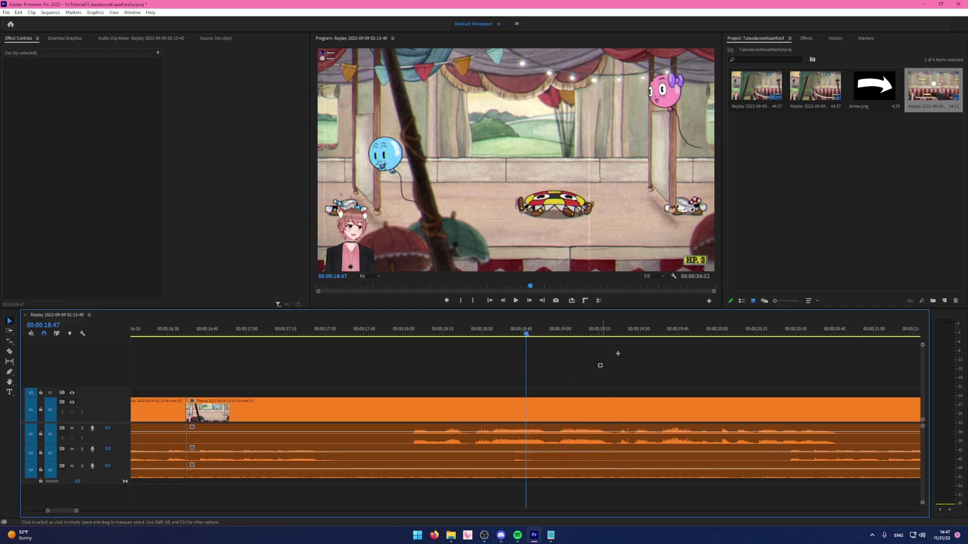
Try the Track Select Backward tool by moving the earlier clips as one group, and undo the move.
key("backslash")
key("shift+a")
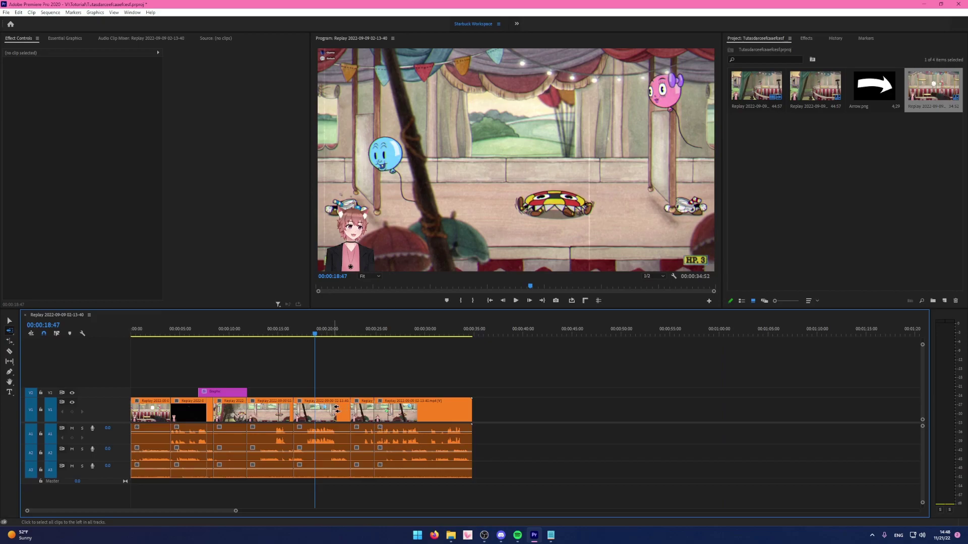
left_click_drag(336, 414, 741, 418)
key("ctrl+z")
left_click_drag(304, 413, 281, 407)
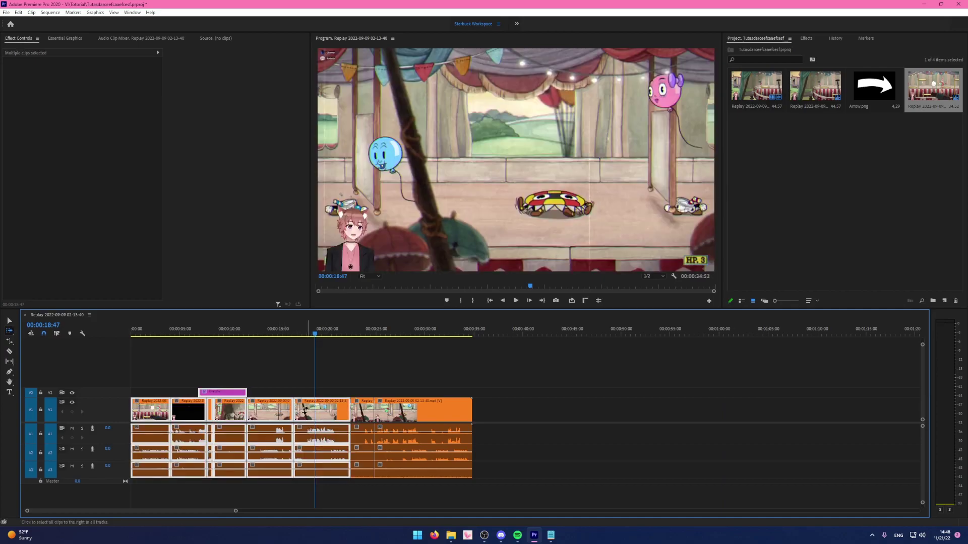
Try moving the last two clips later with Track Select Forward, undo it, and return to the Selection tool.
left_click_drag(364, 412, 443, 413)
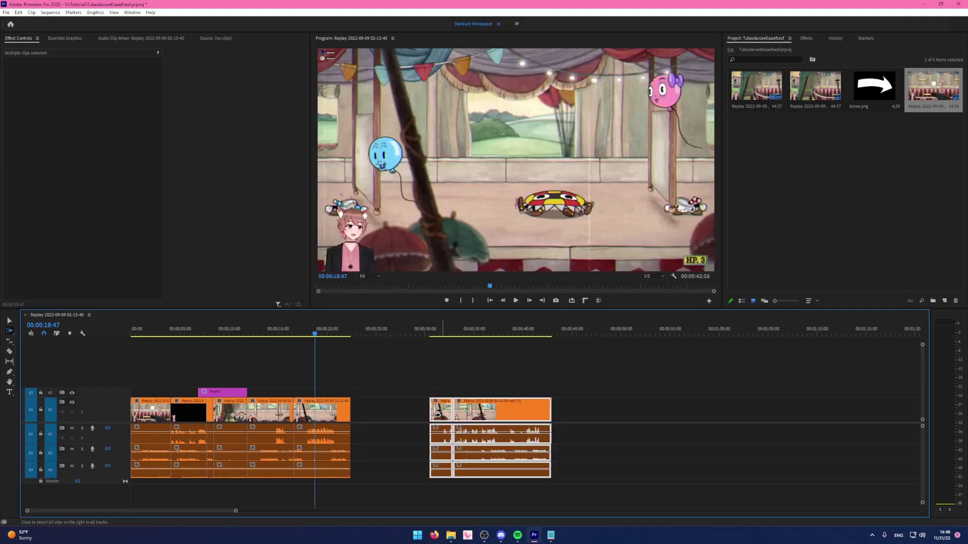
key("ctrl+z")
key("v")
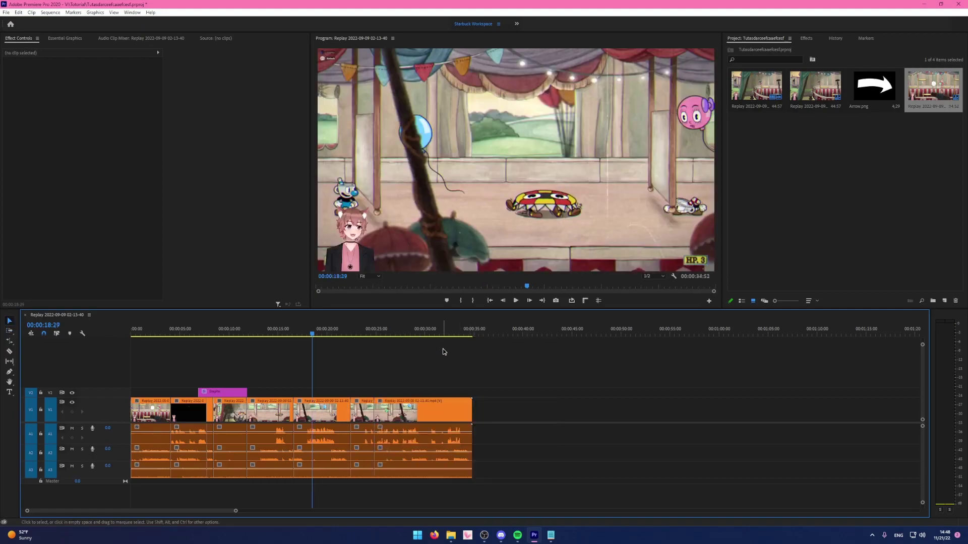
Mark an In point at 00:00:18:29 and an Out point at 00:00:30:56 in the sequence.
key("i")
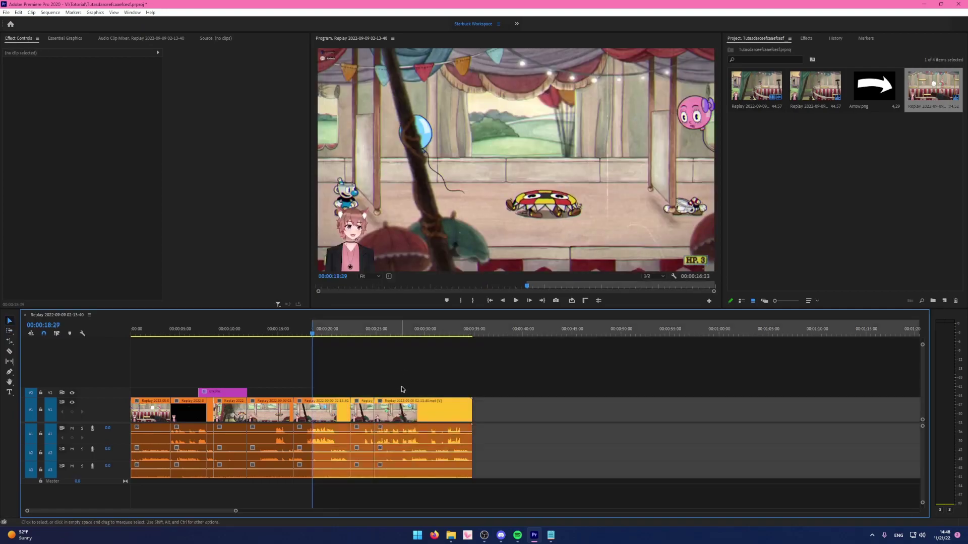
left_click(433, 331)
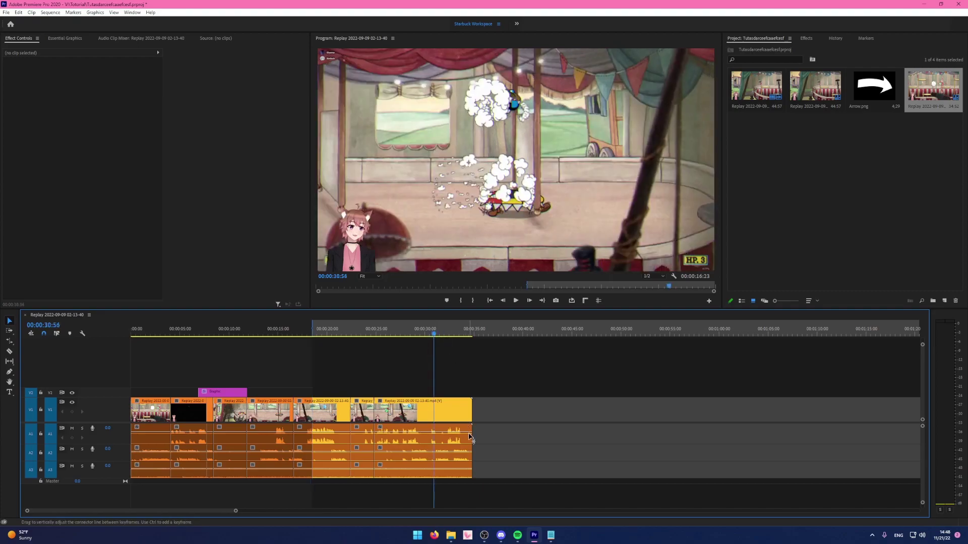
key("o")
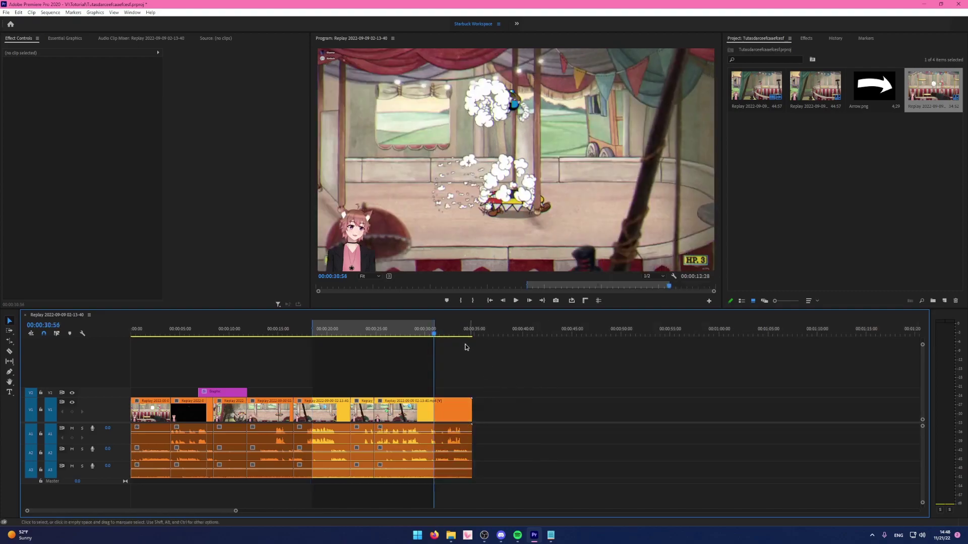
key("equal")
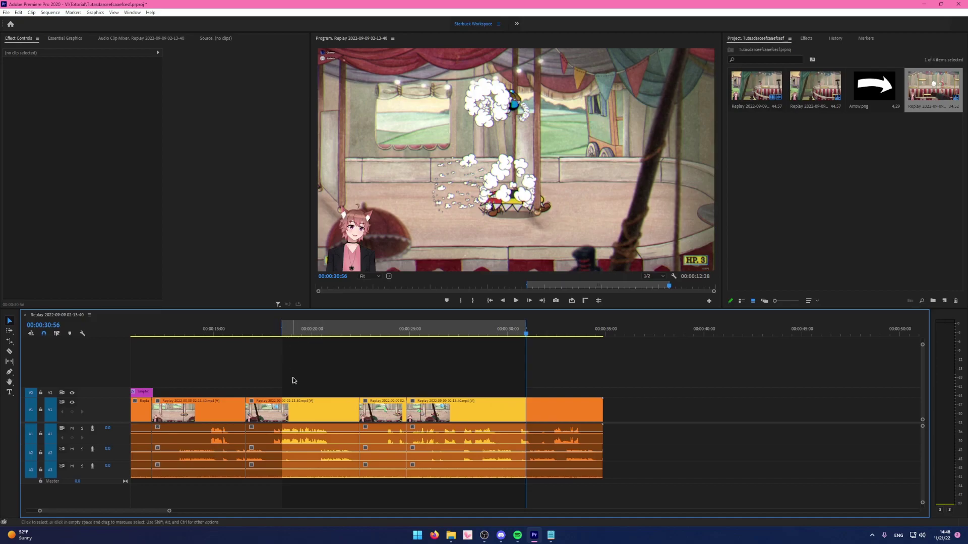
left_click_drag(303, 494, 470, 352)
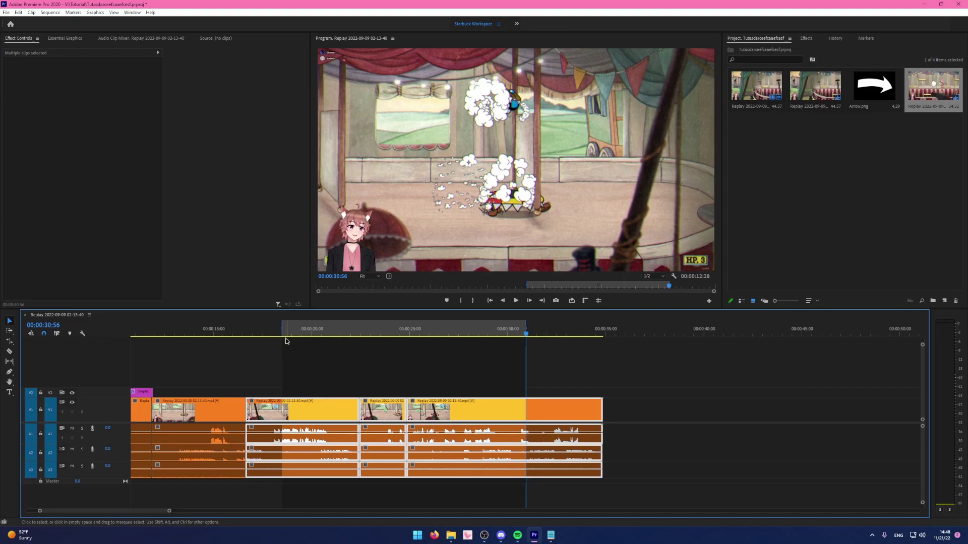
left_click(441, 393)
Set the In point at the start of the sequence and the Out point at 00:02:18:58.
key("minus")
key("minus")
key("minus")
key("equal")
left_click_drag(183, 333, 131, 332)
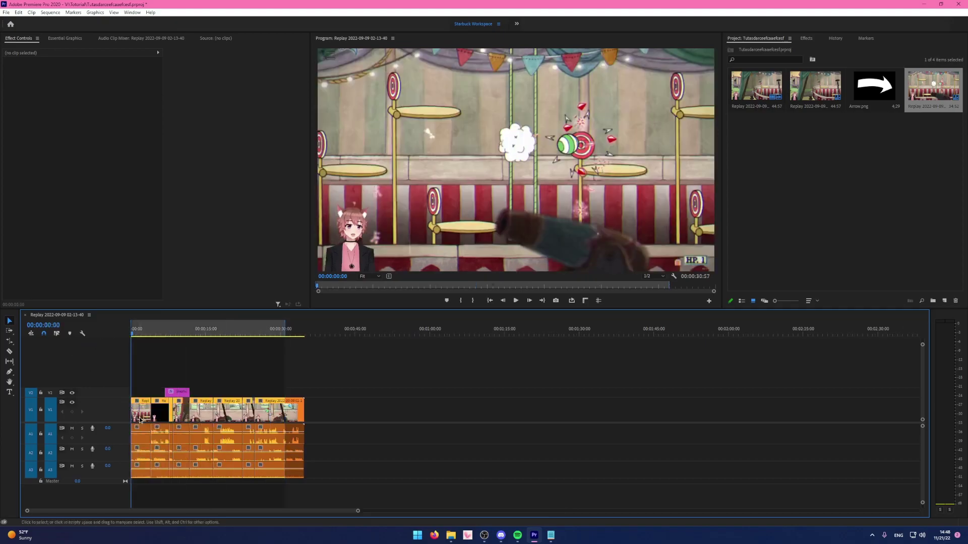
mouse_move(512, 329)
left_mouse_down()
mouse_move(848, 317)
mouse_move(822, 322)
left_mouse_up()
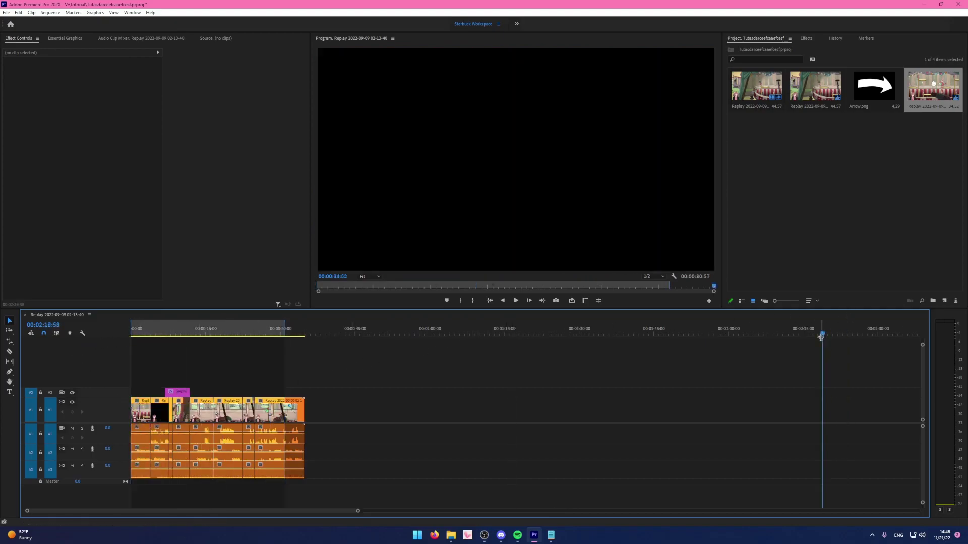
key("o")
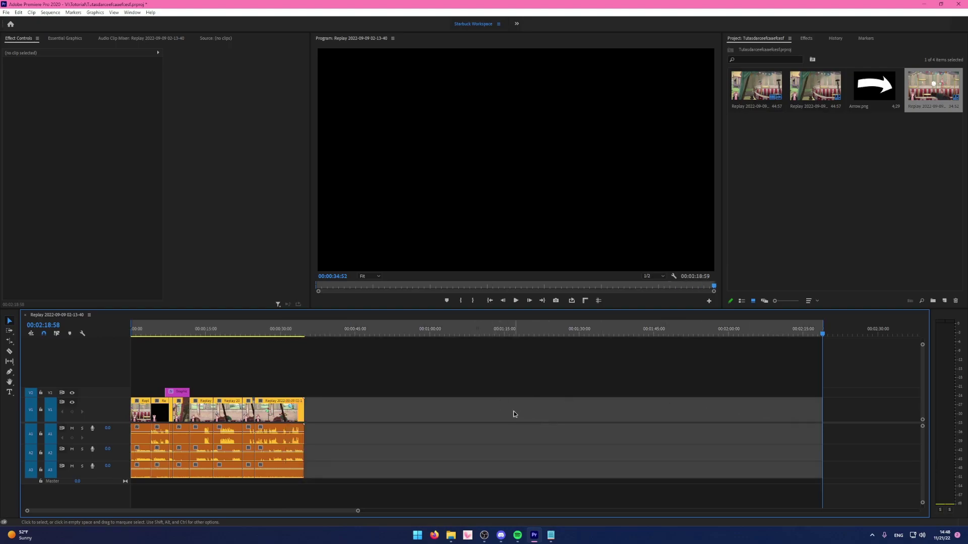
Select all clips in the sequence, mark the selection as the In to Out range, and deselect them.
key("minus")
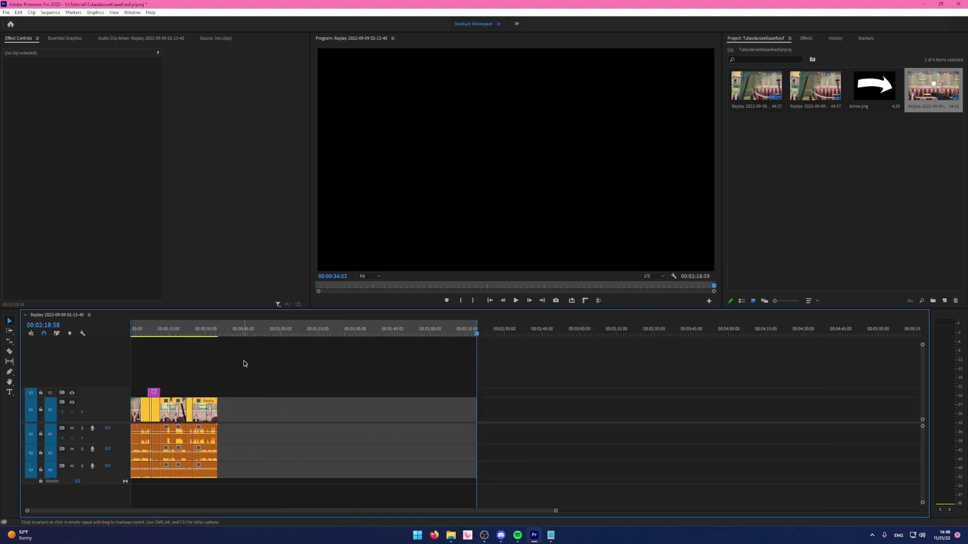
left_click_drag(228, 331, 252, 337)
left_click_drag(413, 334, 392, 334)
key("equal")
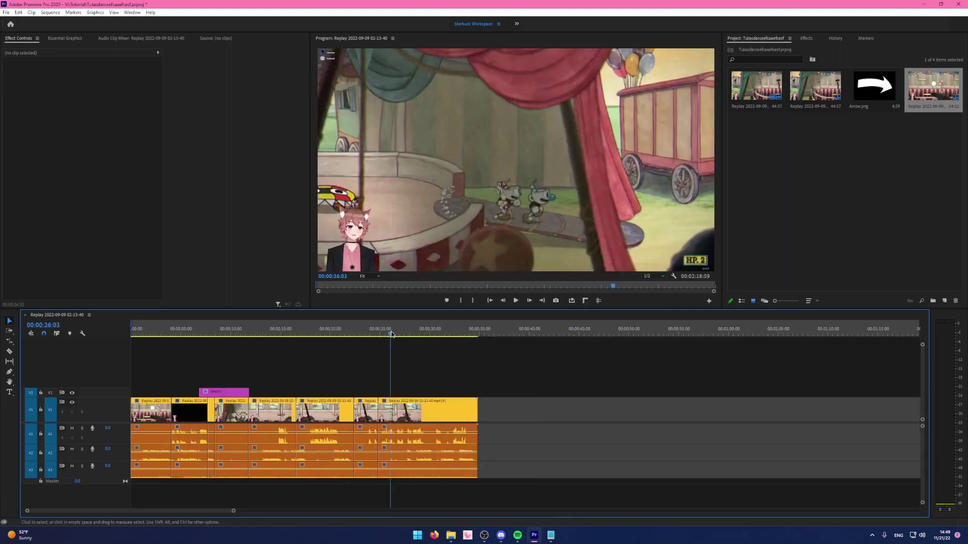
left_click_drag(525, 375, 50, 494)
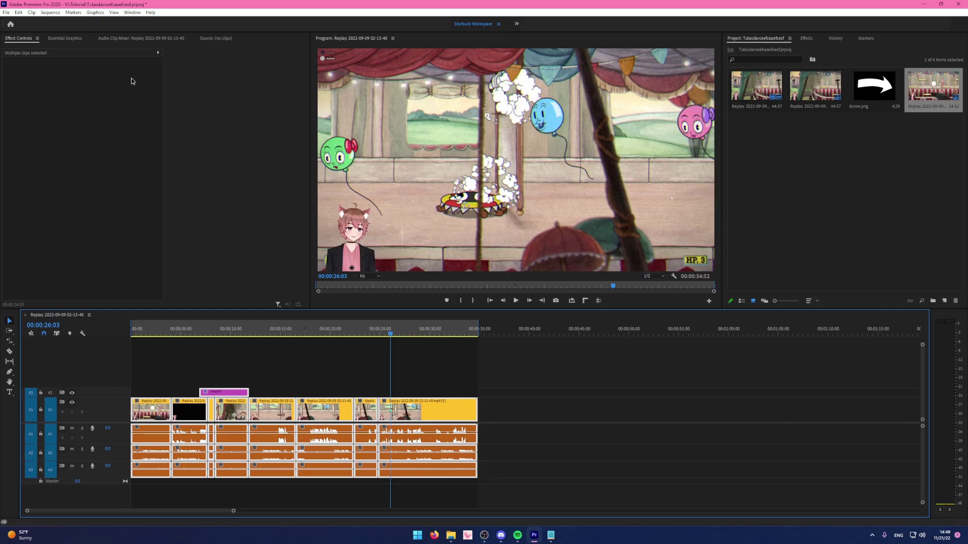
left_click(584, 386)
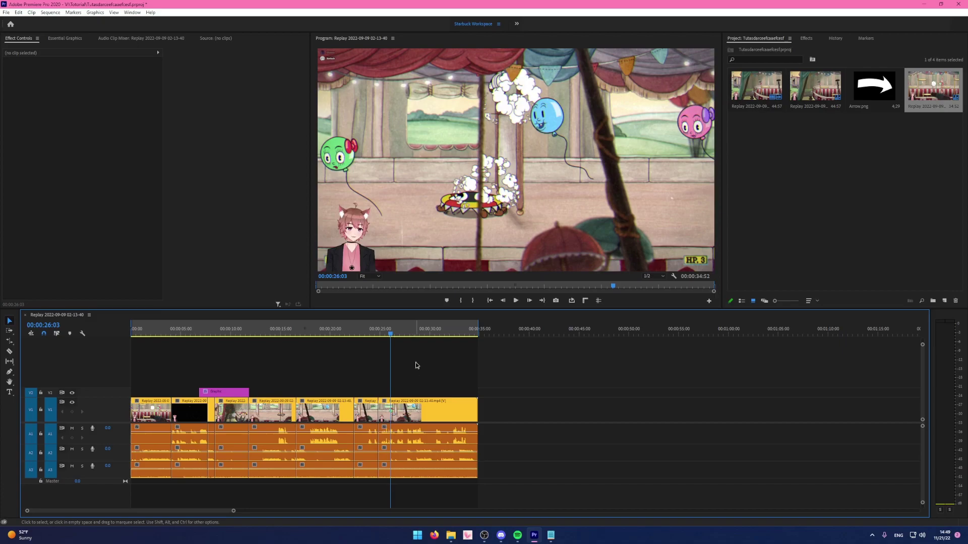
Start exporting the frame at 00:00:18:00 as a still image and set its format to PNG.
left_click(325, 334)
left_click_drag(325, 333, 310, 334)
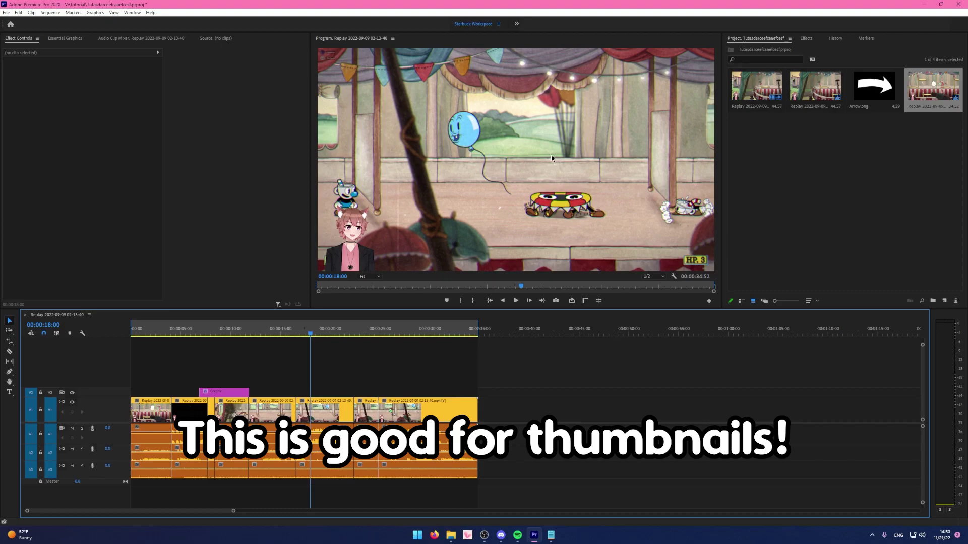
left_click(556, 301)
left_click(465, 254)
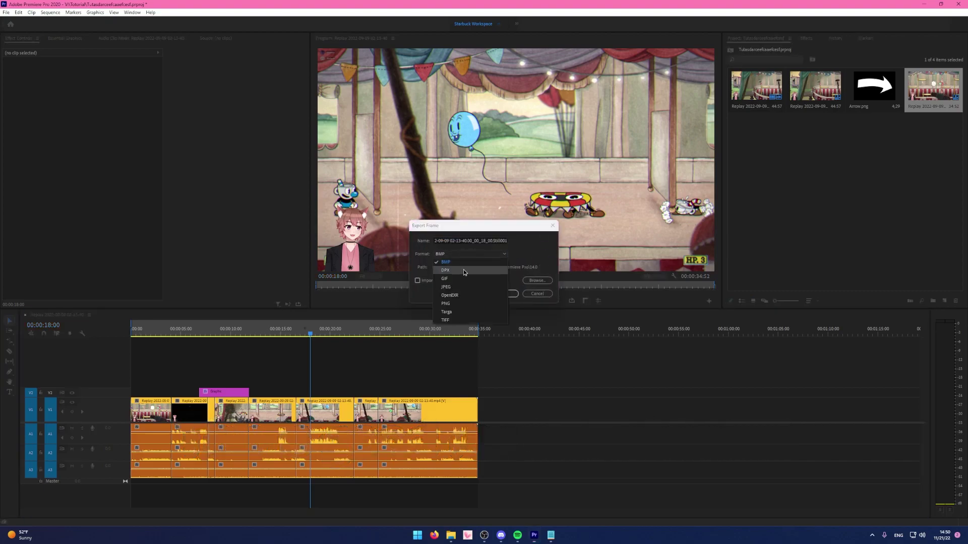
left_click(457, 308)
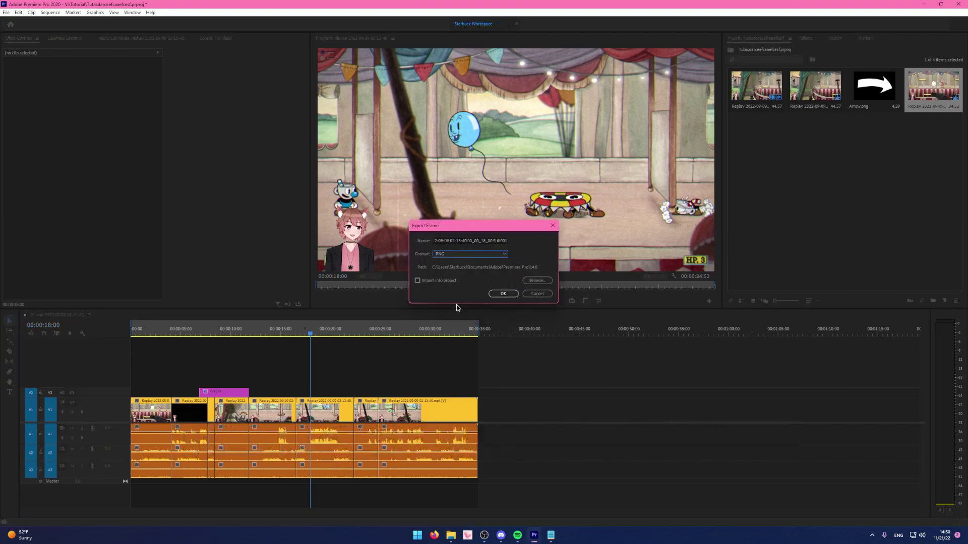
Set the exported frame's destination folder to the Videos (V:) drive.
left_click_drag(467, 240, 529, 275)
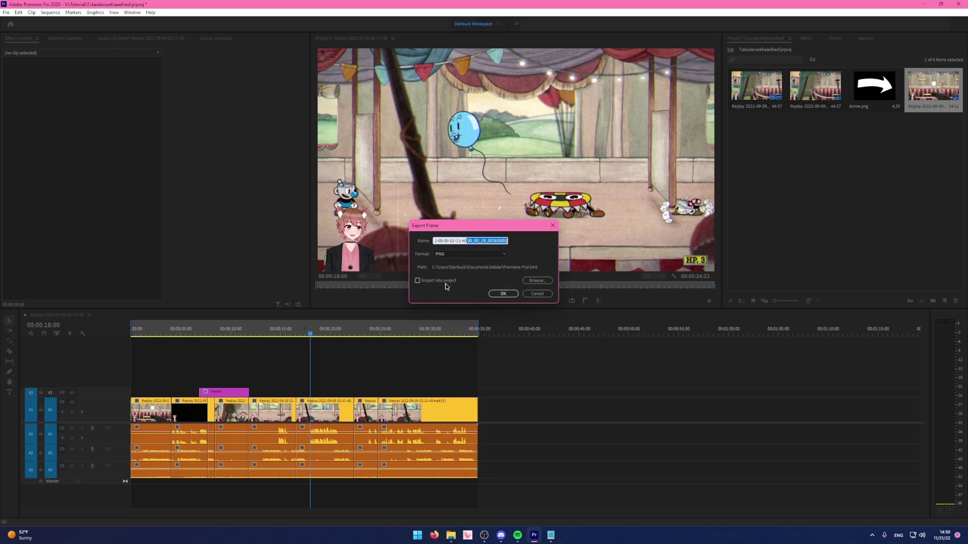
left_click(542, 283)
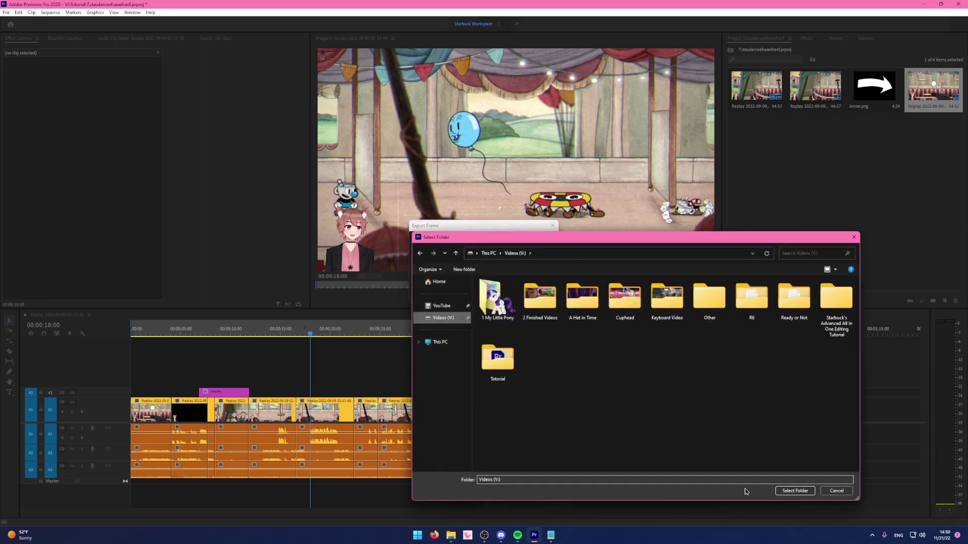
left_click(795, 492)
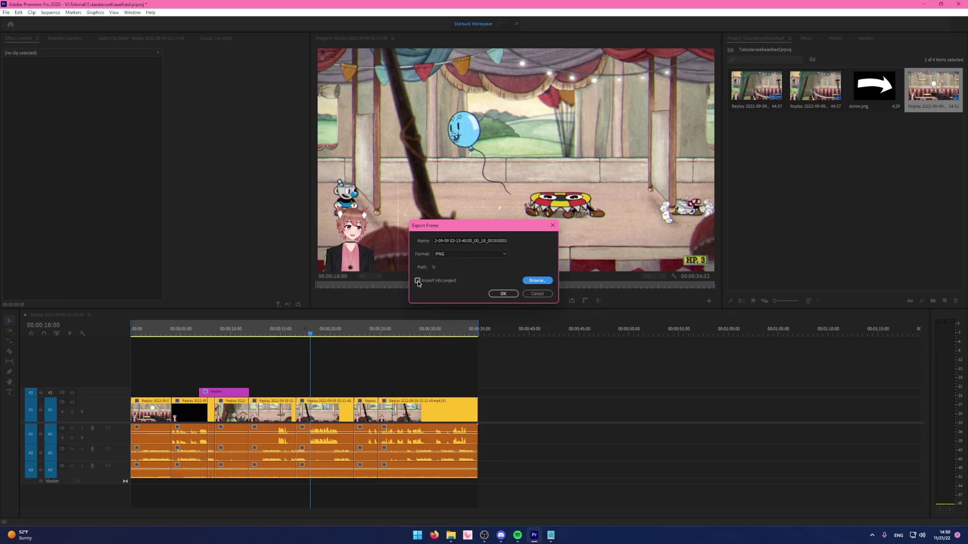
Export the frame as a PNG without importing it, and view the exported image from the Videos (V:) drive.
left_click(504, 294)
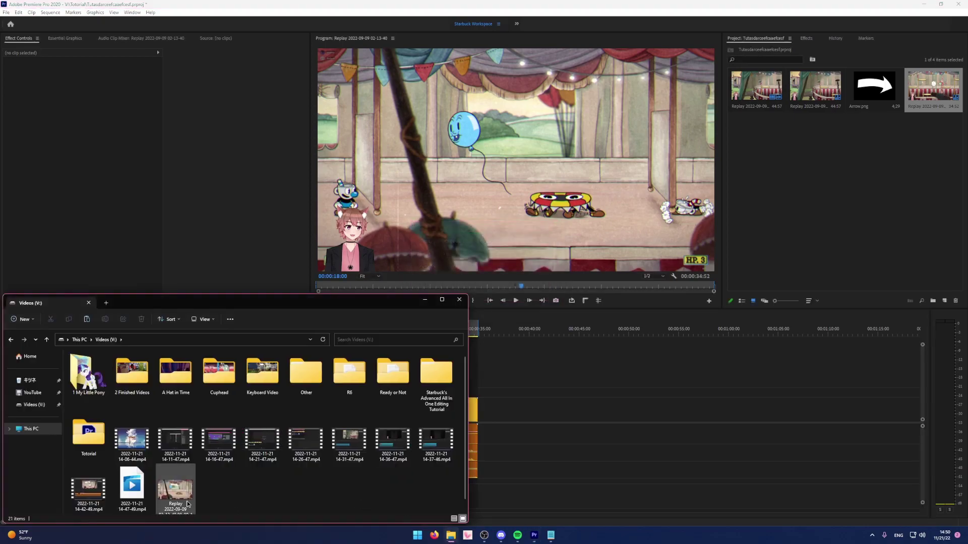
double_click(187, 504)
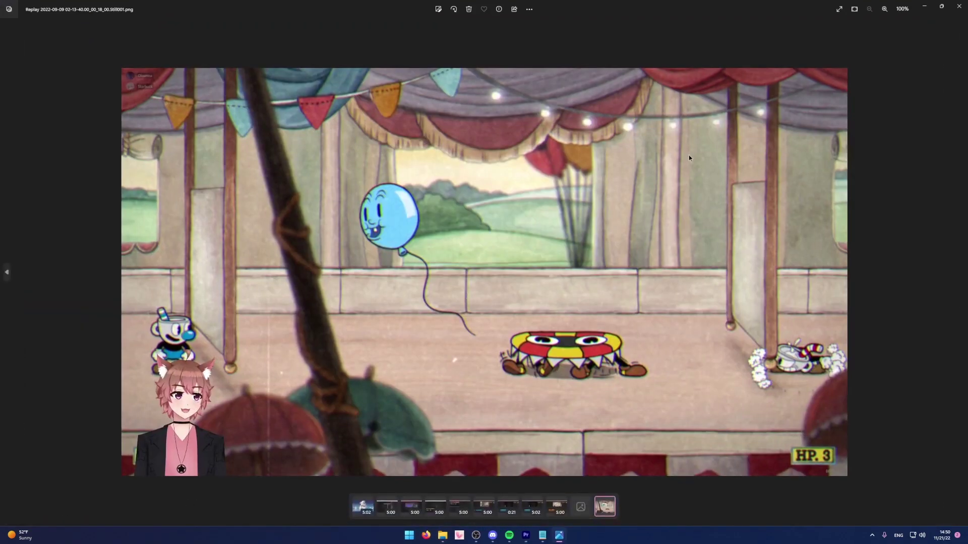
left_click(959, 6)
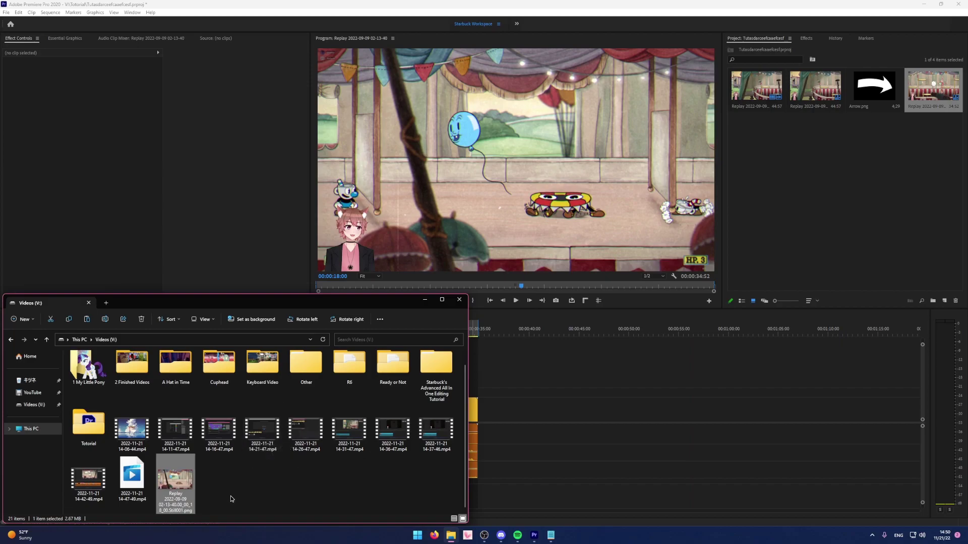
Move the exported PNG into the Tutorial folder and add it from there to track V1 beyond the last clip.
left_click_drag(178, 490, 92, 428)
double_click(89, 433)
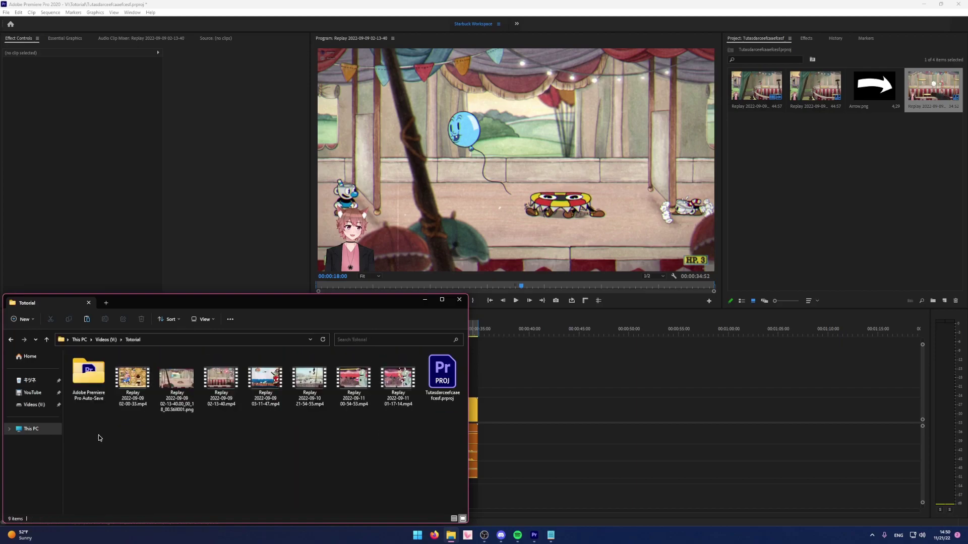
left_click_drag(177, 398, 537, 409)
left_click(566, 394)
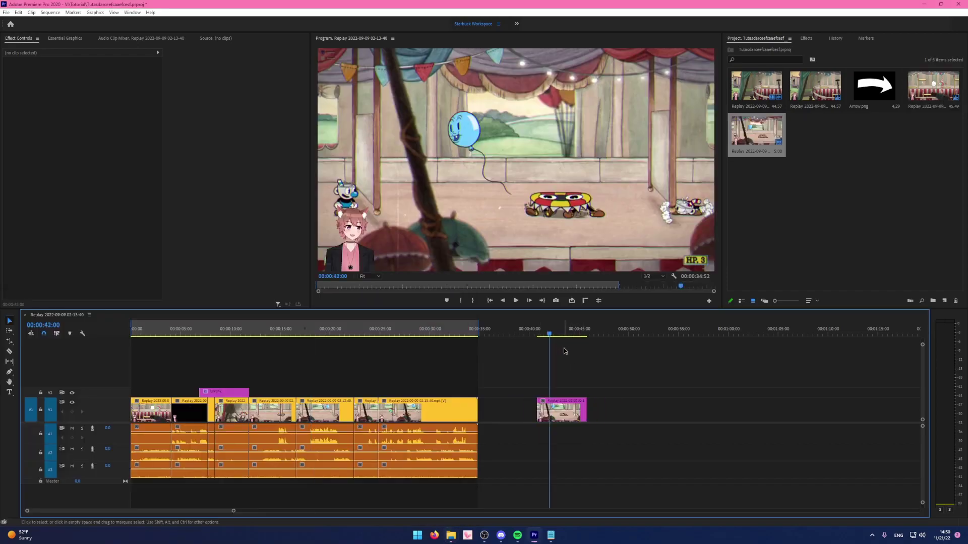
left_click(568, 335)
left_click_drag(568, 335, 554, 334)
Move the still image clip up to track V2 and over the last gameplay clip, around 00:00:28:29.
left_click_drag(559, 421, 516, 393)
left_click_drag(446, 364, 385, 481)
left_click_drag(179, 487, 182, 485)
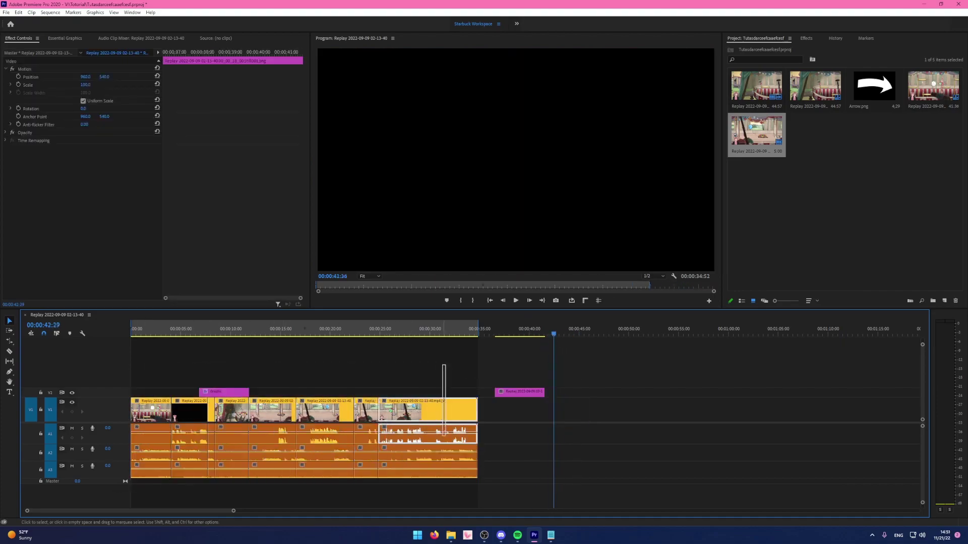
left_click(430, 379)
left_click(415, 332)
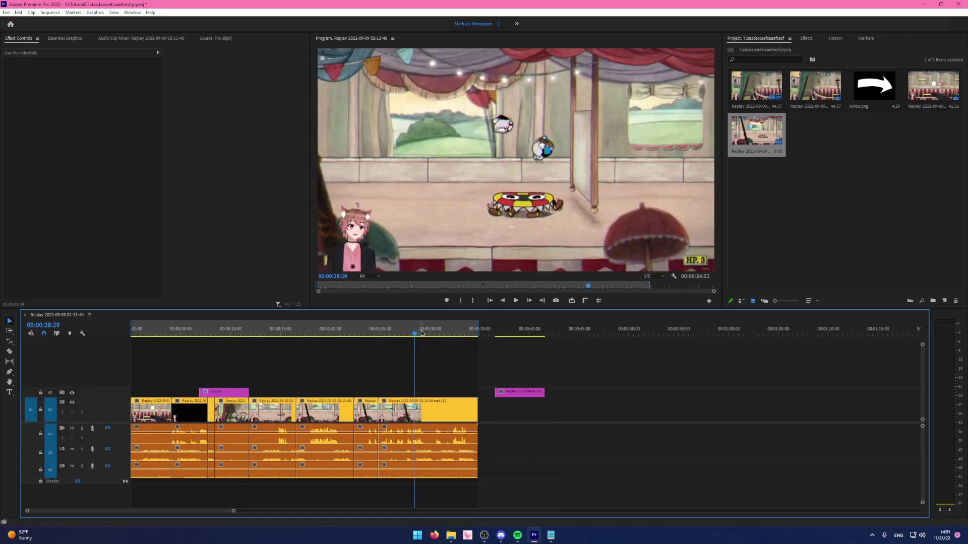
key("=")
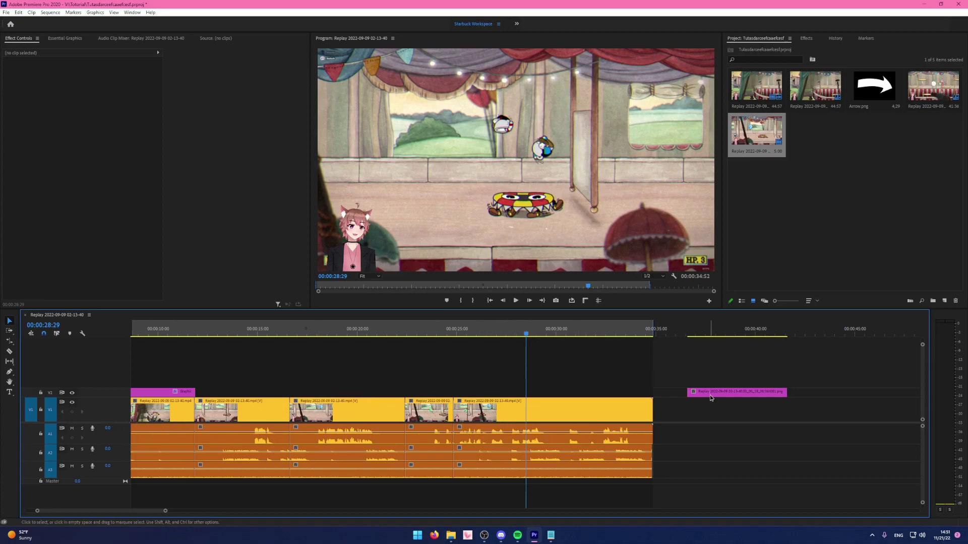
left_click_drag(728, 395, 550, 393)
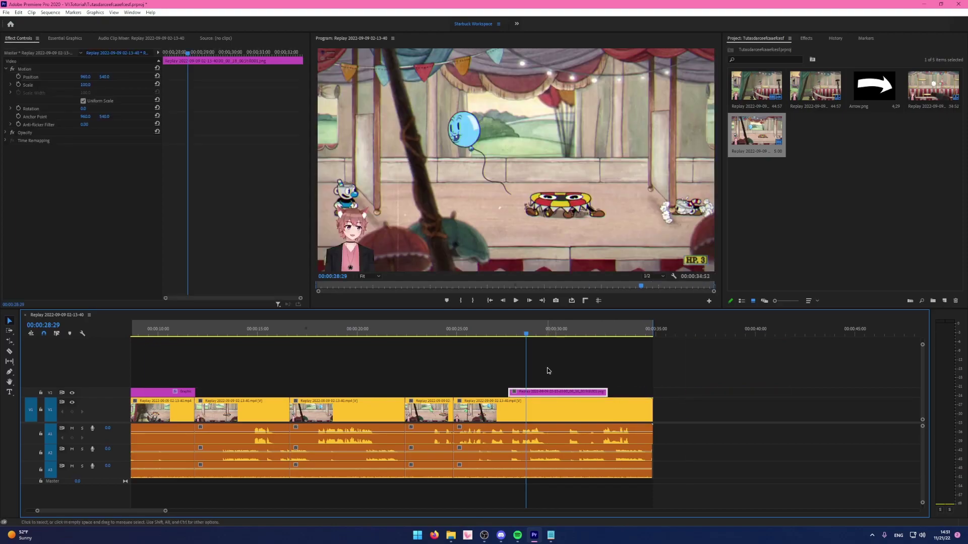
Delete the still image clip from track V2.
left_click(549, 371)
left_click(531, 397)
key("Delete")
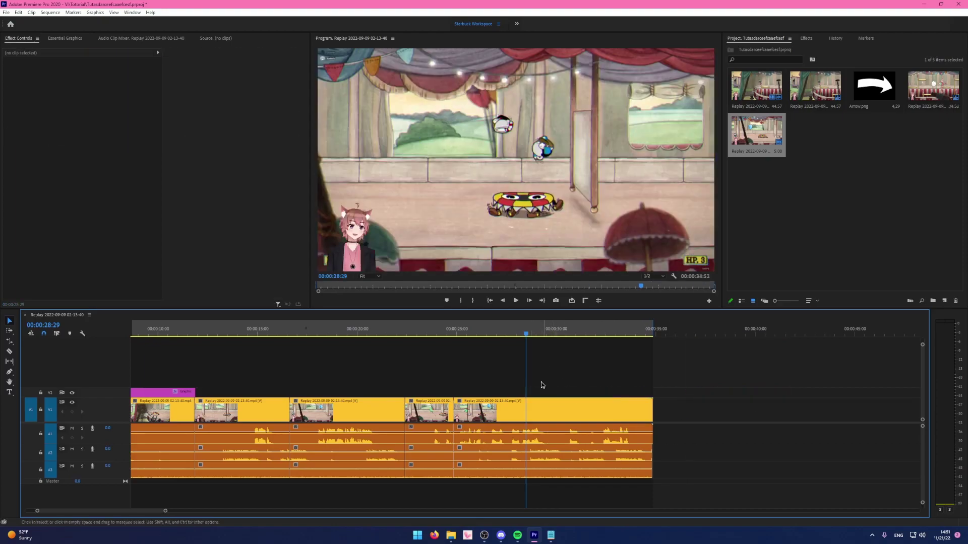
Add the text "asdada" over the video at 00:00:28:29 and play a short part of it.
key("t")
left_click(481, 202)
type("asdada")
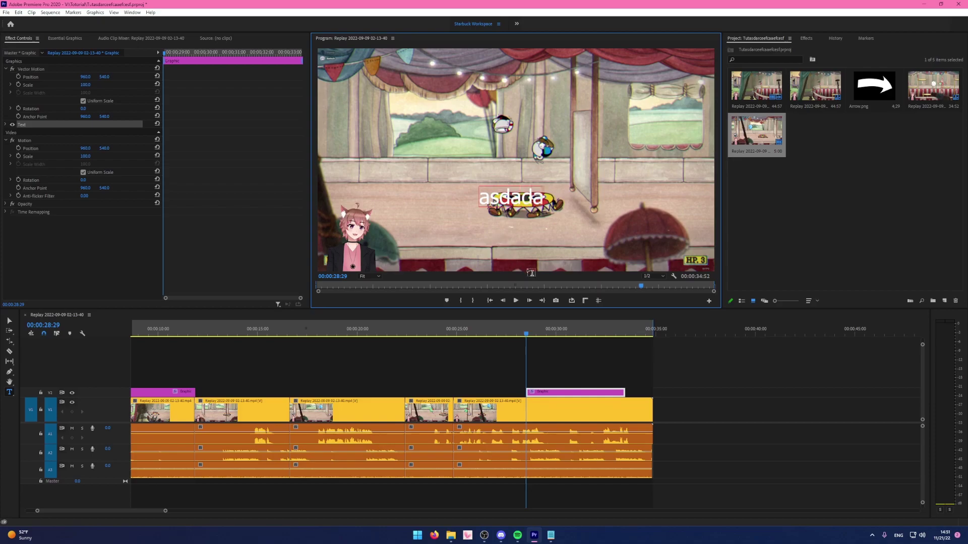
left_click(604, 346)
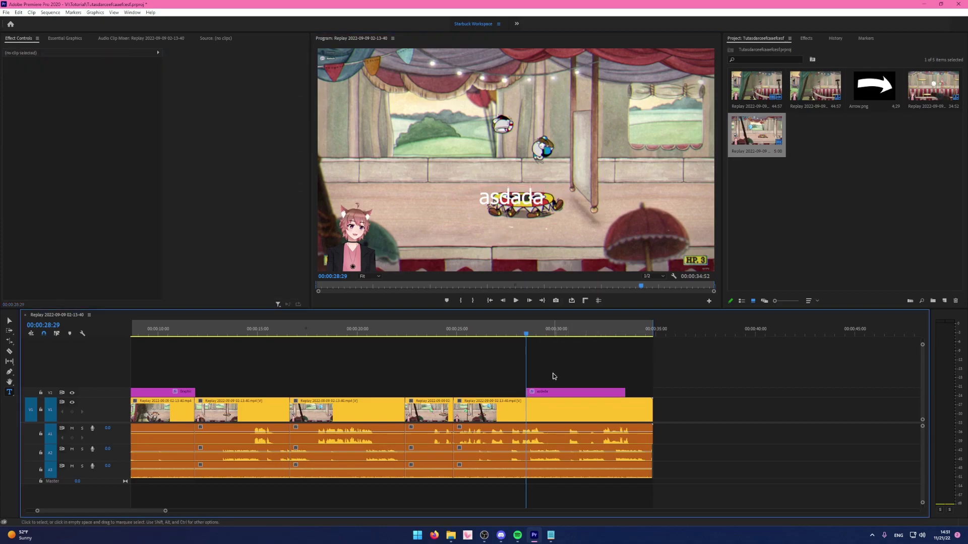
key("space")
key("space")
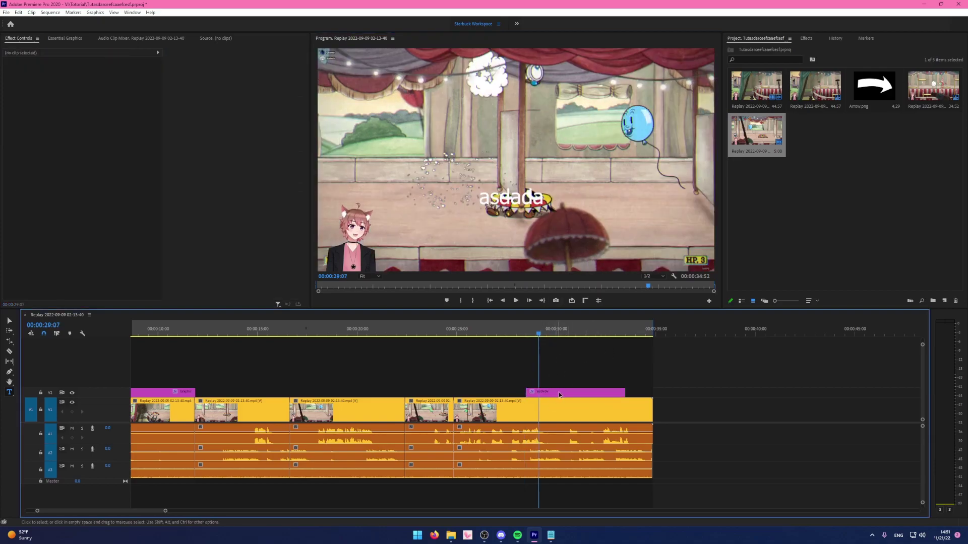
Move the last video clip on V1 about 13 seconds later and undo the move.
left_click(507, 415)
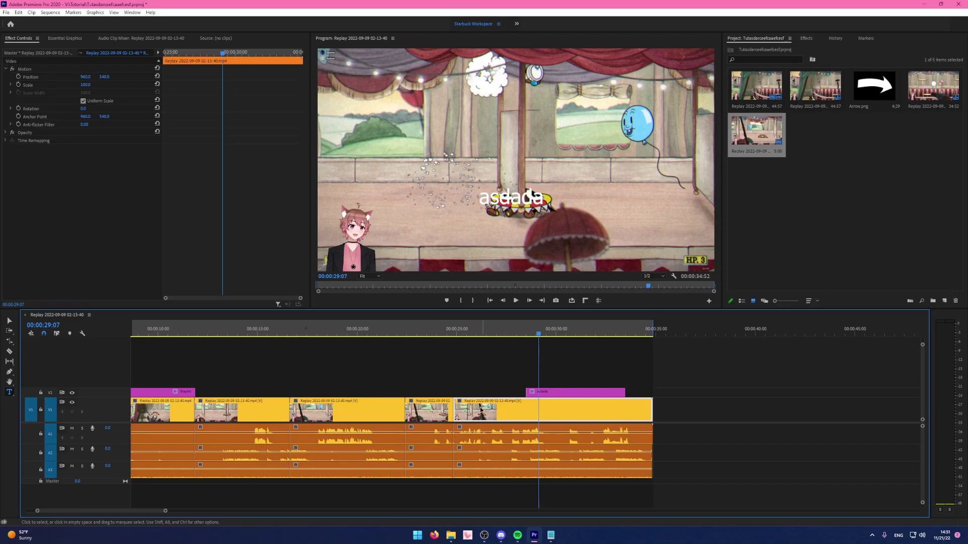
left_click_drag(490, 409, 744, 410)
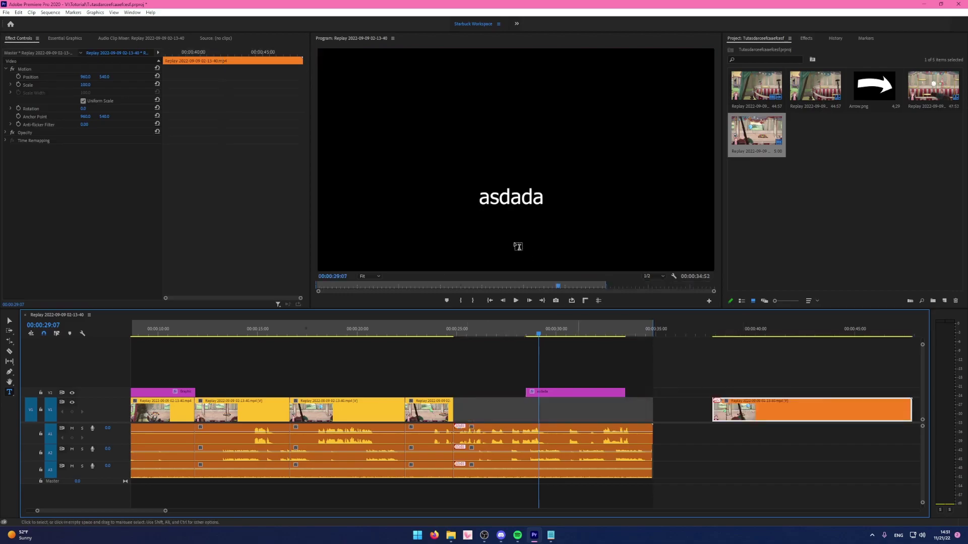
key("ctrl+z")
Delete the "asdada" text graphic from track V2.
left_click(568, 392)
key("Delete")
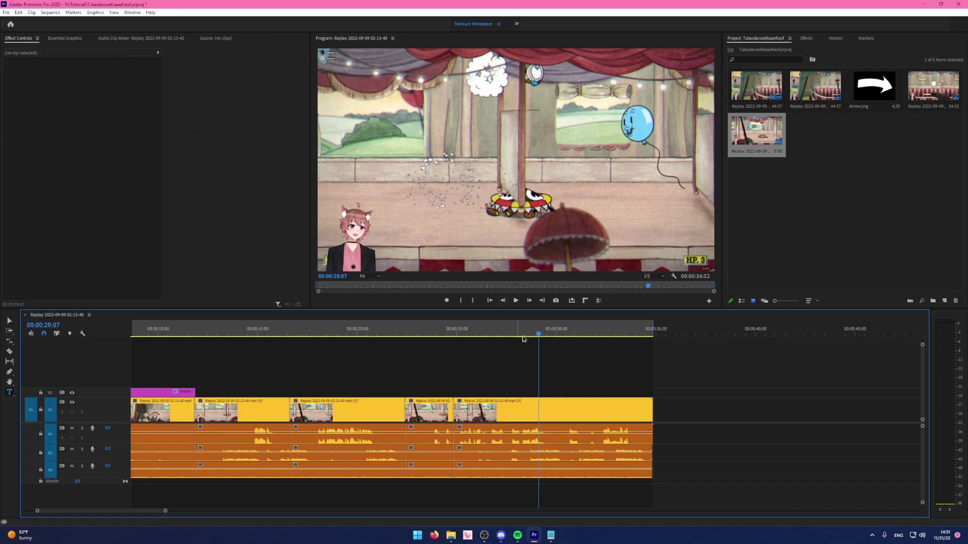
key("minus")
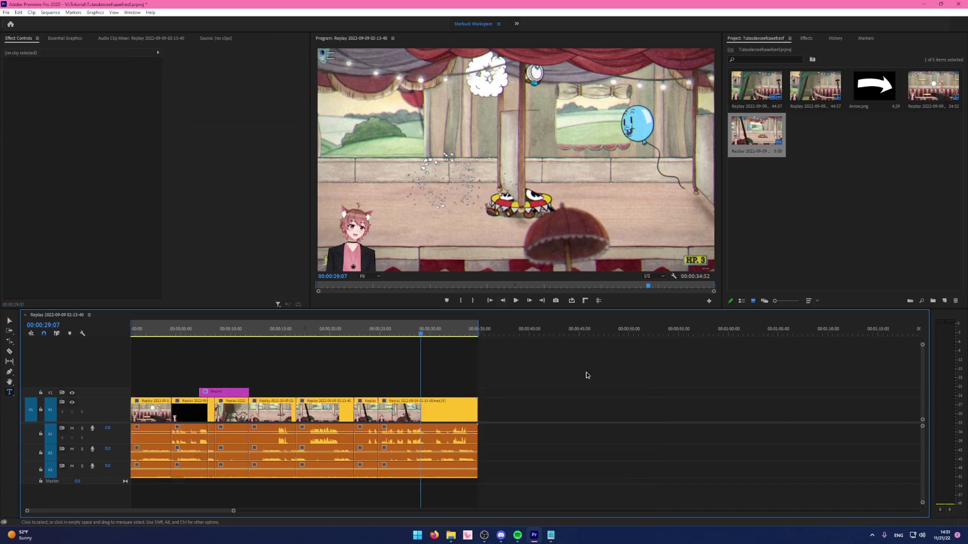
Delete the A2 audio clip that starts before 00:00:17:58, undo the deletion, and deselect the clip.
key("equal")
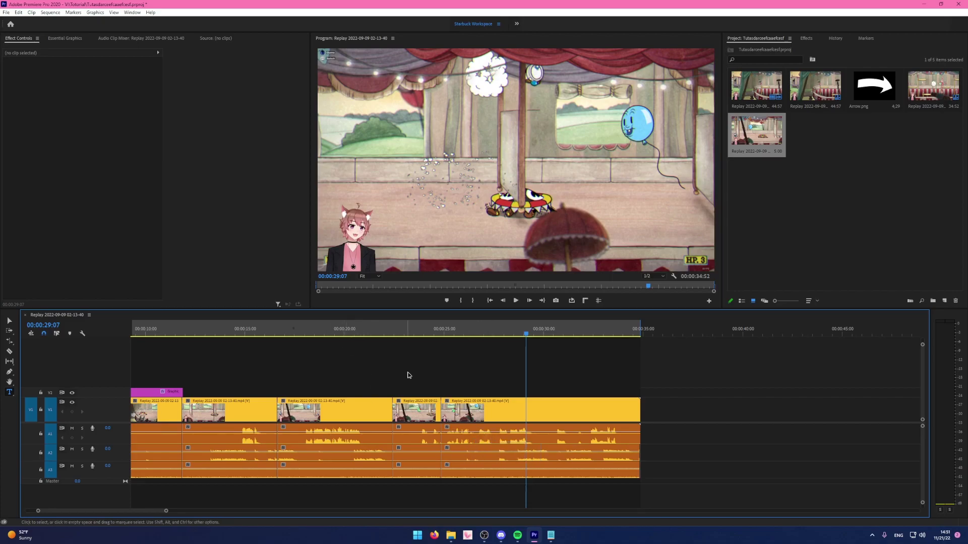
left_click(458, 329)
key("equal")
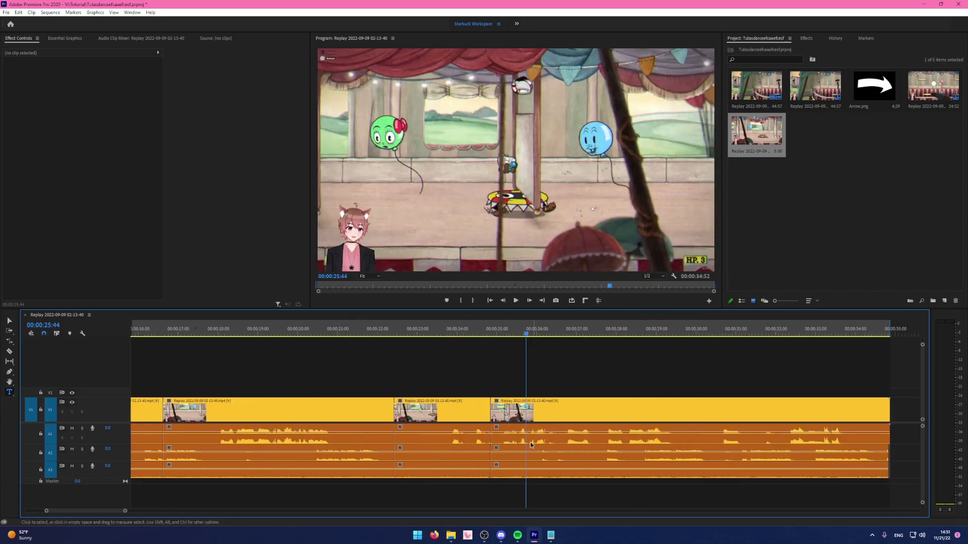
left_click(290, 328)
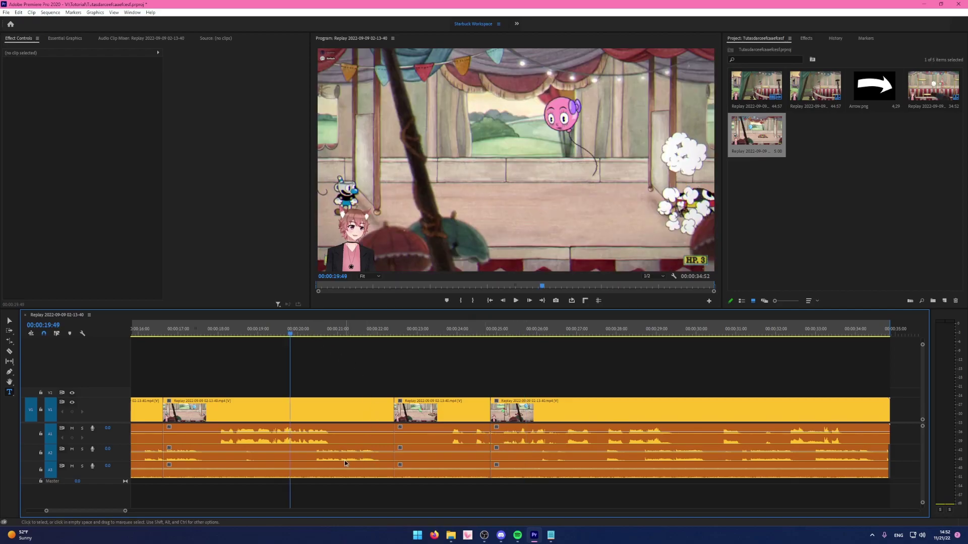
scroll(439, 455, "up", 3)
left_click(512, 459)
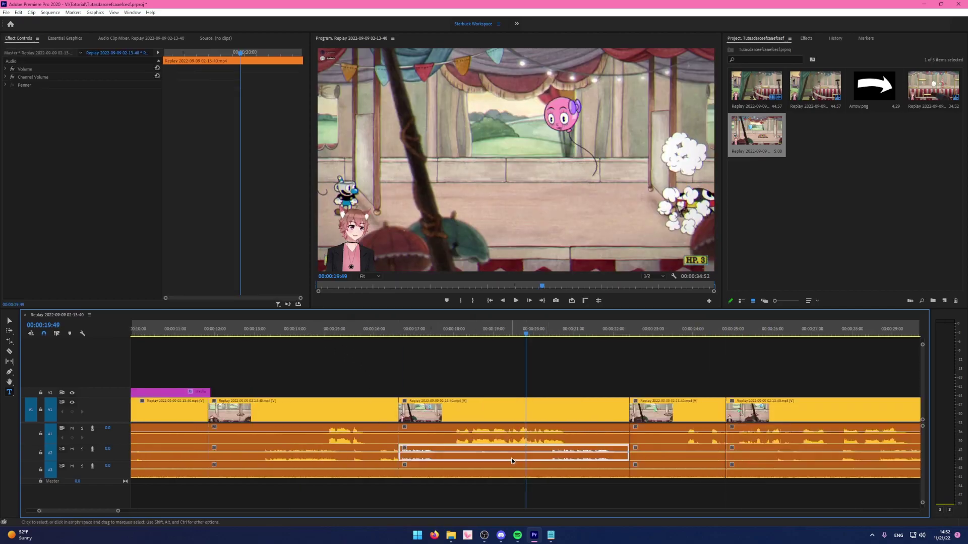
left_click(452, 330)
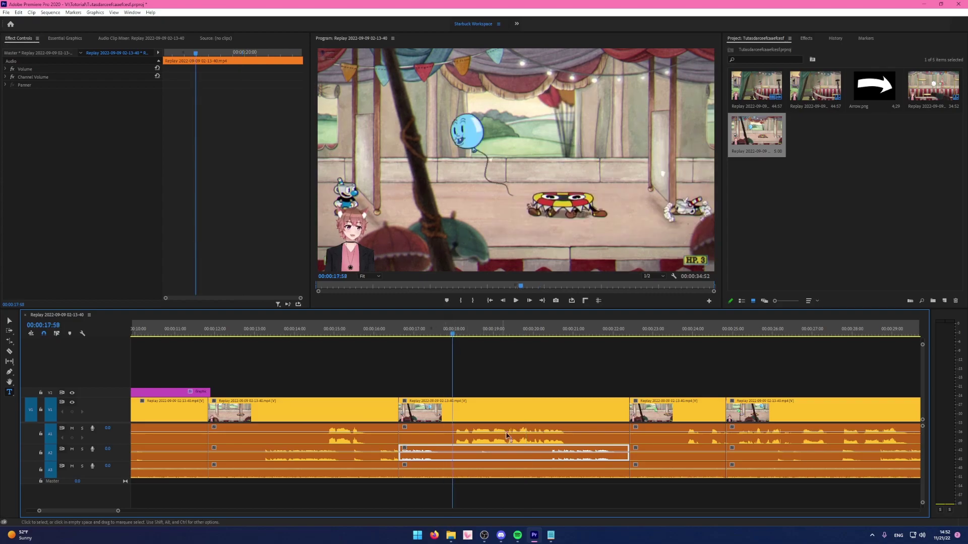
key("Delete")
left_click_drag(457, 452, 615, 456)
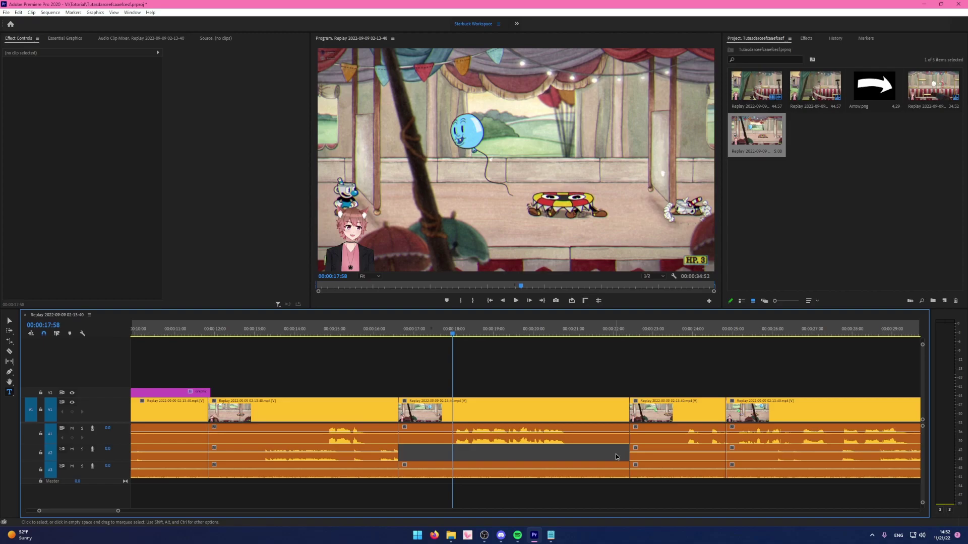
key("ctrl+z")
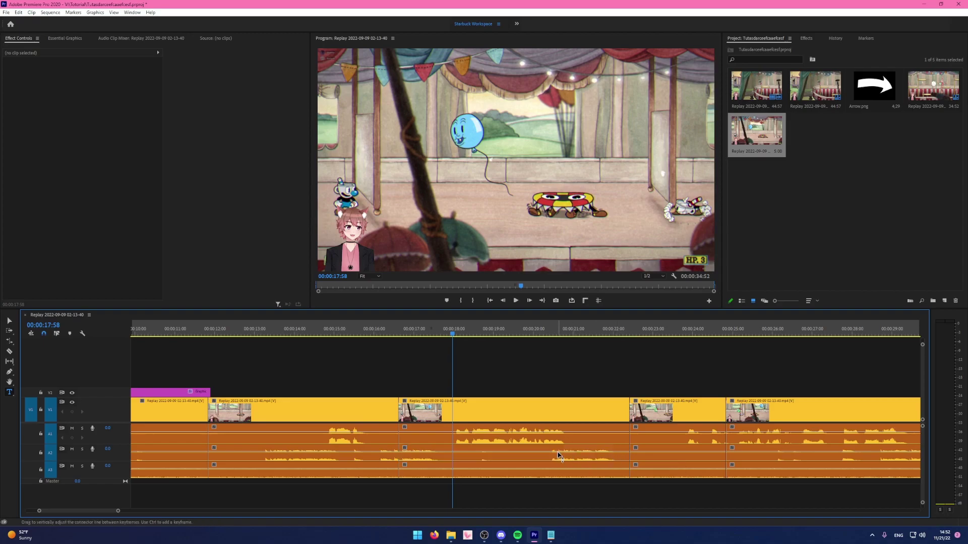
left_click_drag(538, 456, 538, 457)
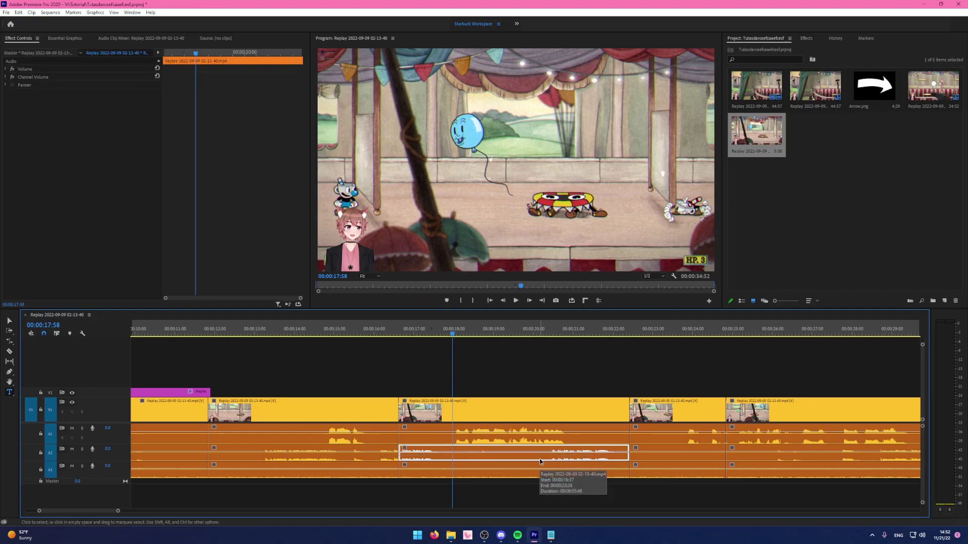
key("ctrl+shift+a")
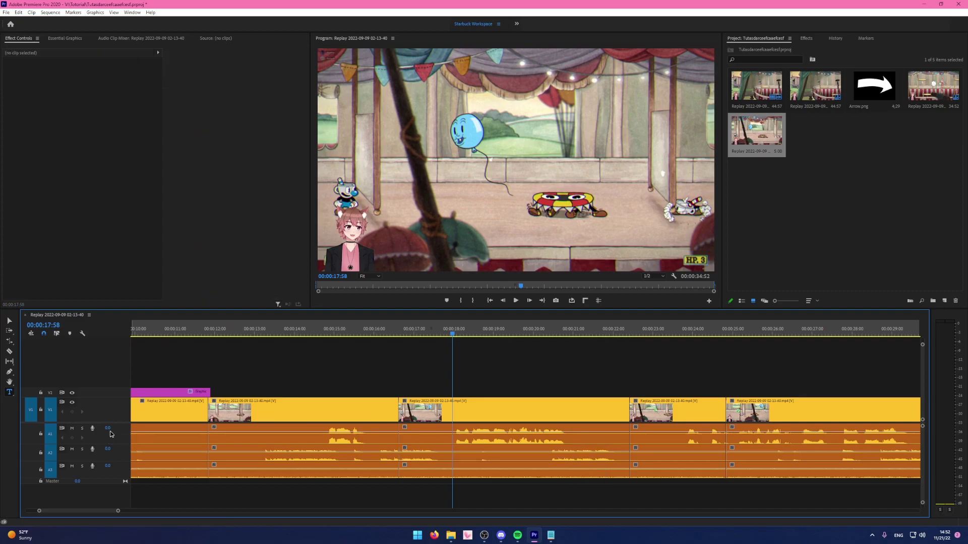
Lower the overall volume of audio track A1 and reset it to 0.
left_click_drag(108, 428, 126, 428)
left_click_drag(154, 457, 107, 461)
scroll(309, 372, "down", 4)
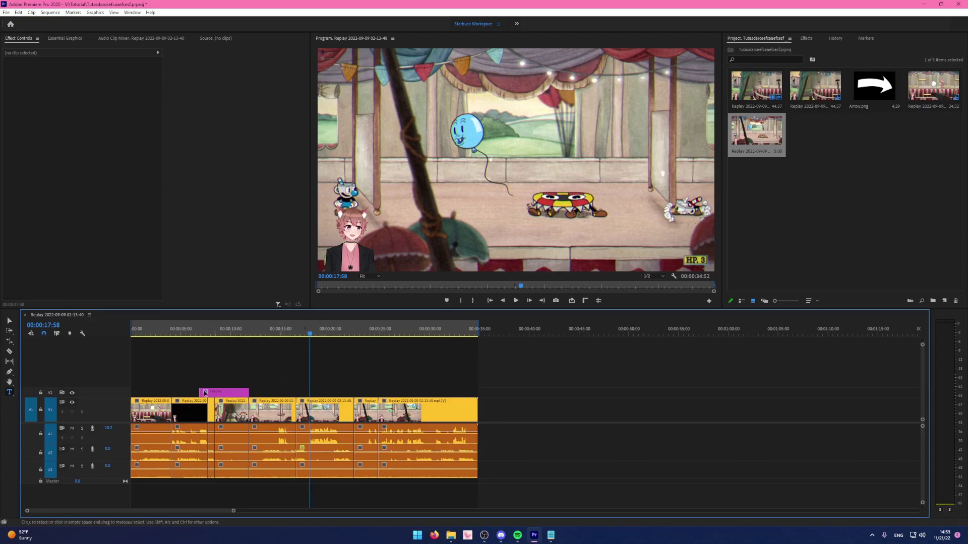
left_click(107, 428)
type("0")
key("Return")
Lower the overall volume of audio track A3 and restore it to 0.
key("equal")
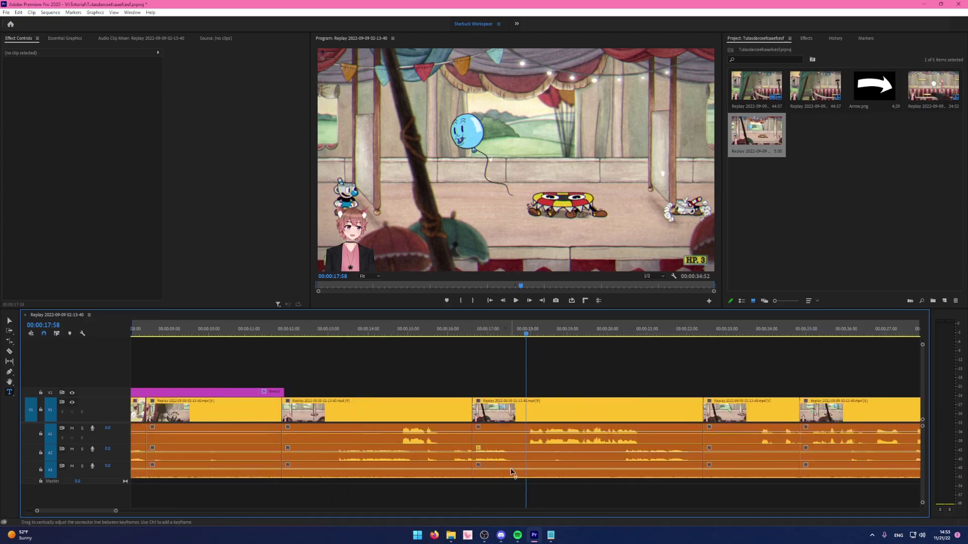
key("backslash")
left_click_drag(108, 466, 99, 469)
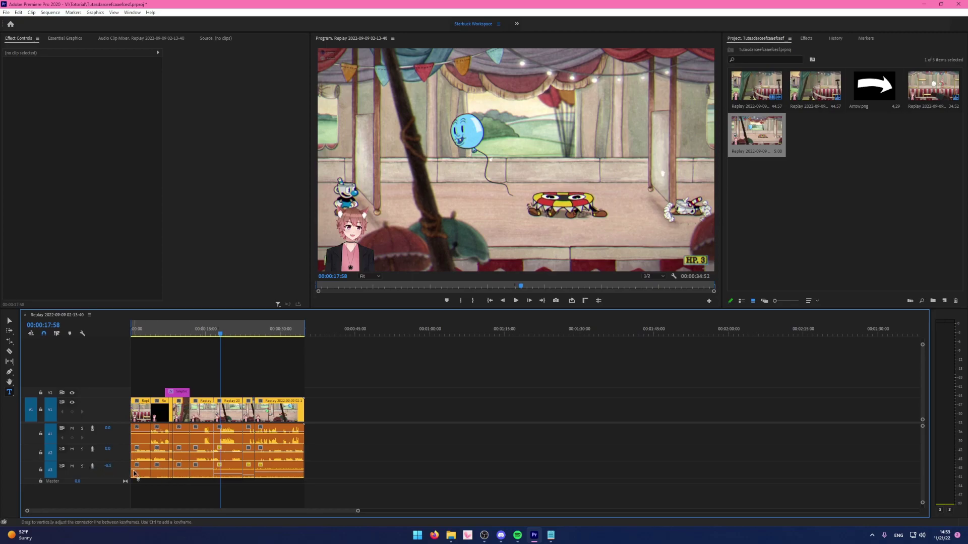
left_click_drag(437, 471, 833, 472)
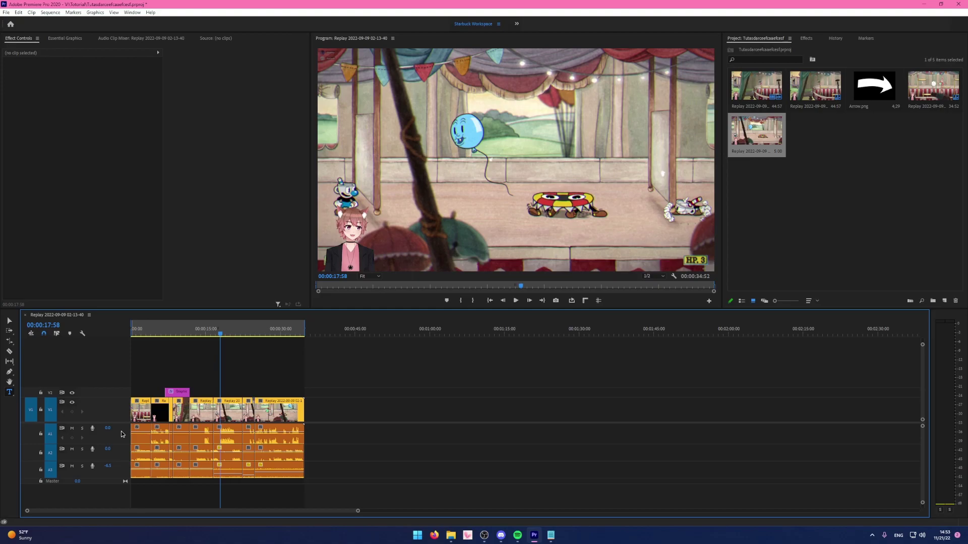
left_click_drag(77, 481, 109, 465)
key("backslash")
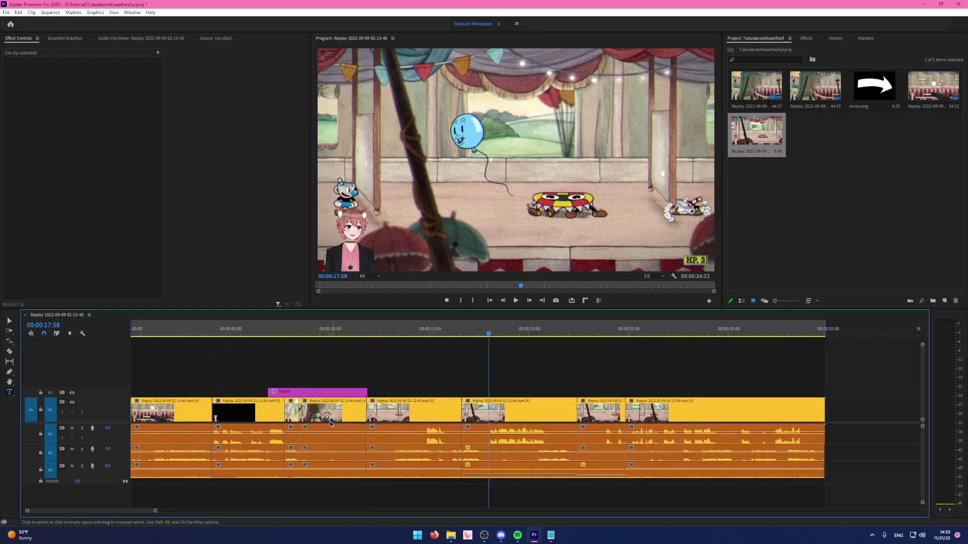
Lock audio track A1 and video track V1, and set the playhead to 00:00:17:38.
left_click(42, 435)
left_click(520, 332)
left_click_drag(520, 331, 481, 331)
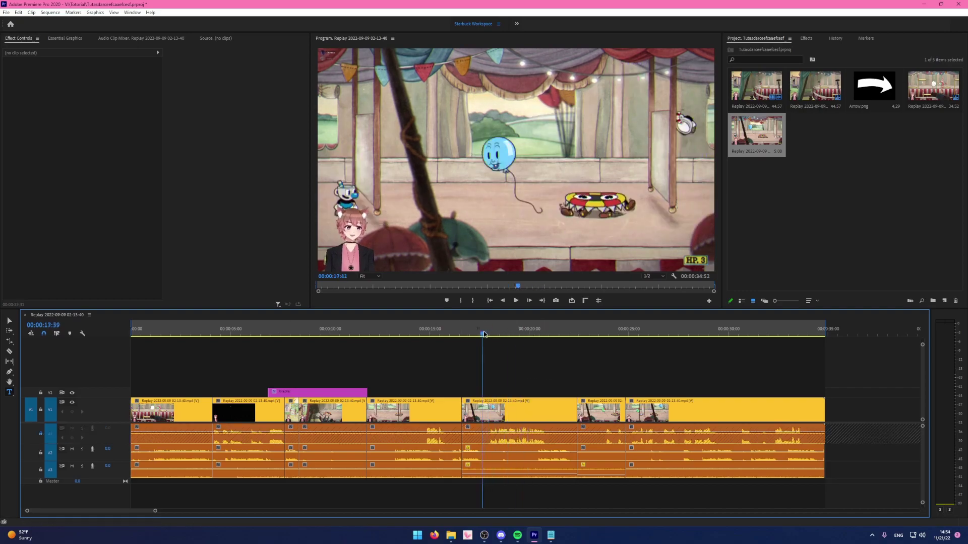
left_click(43, 410)
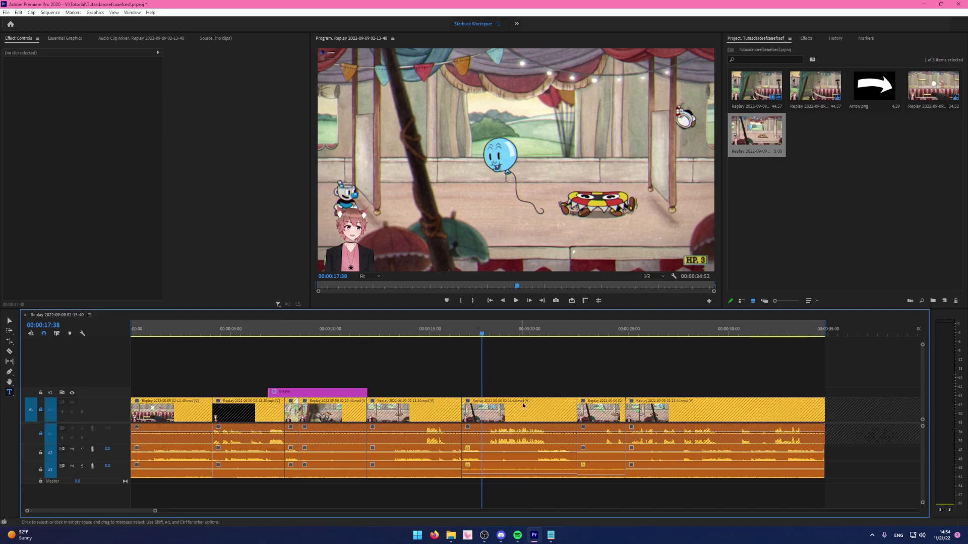
Split the clips on unlocked audio tracks A2 and A3 just after 00:00:18:00, at 00:00:19:41 and at 00:00:17:42.
key("space")
key("space")
key("equal")
key("equal")
key("minus")
key("equal")
left_click(654, 330)
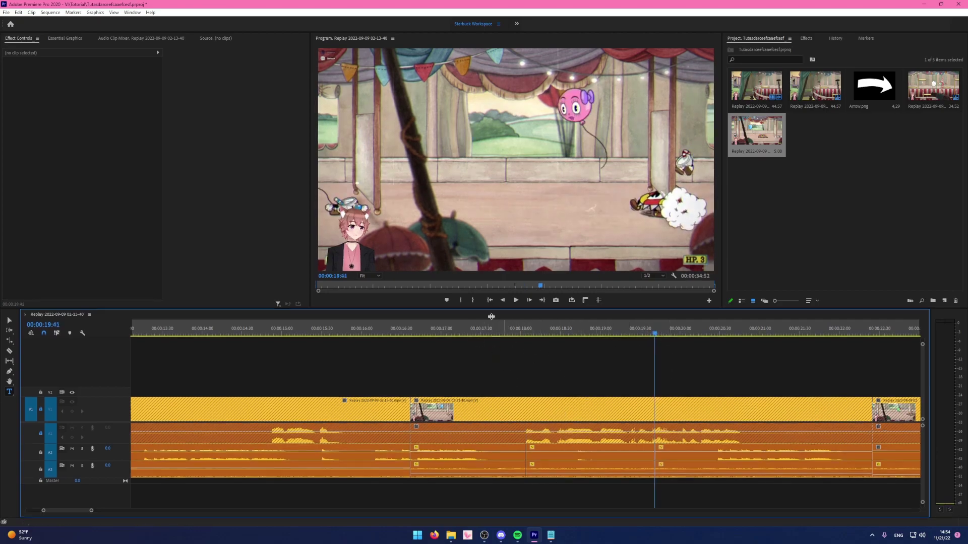
left_click(498, 332)
key("minus")
key("minus")
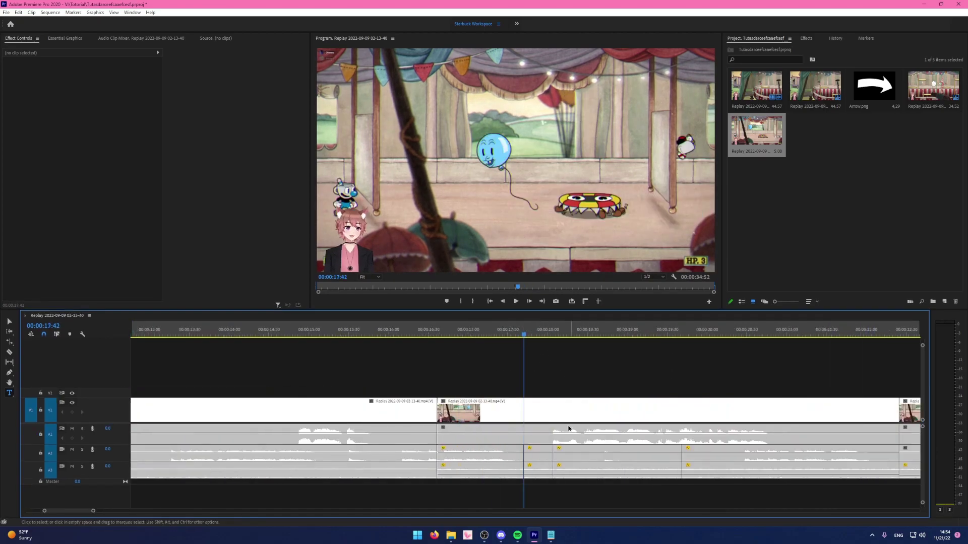
Lock video track V1 and split the clips on the audio tracks at about 00:00:17:00 and 00:00:17:27.
key("equal")
left_click(501, 332)
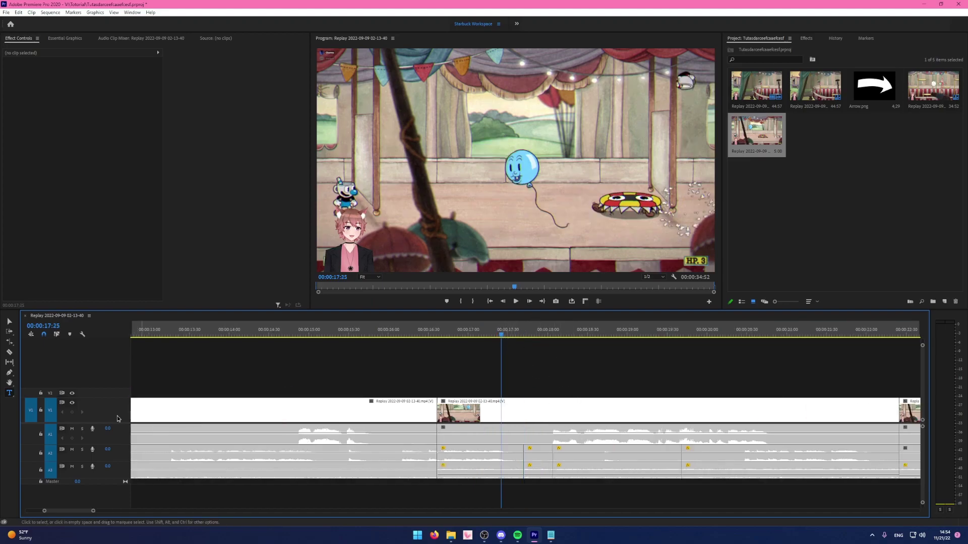
left_click(41, 409)
left_click(468, 332)
key("ctrl+k")
left_click(504, 331)
key("ctrl+k")
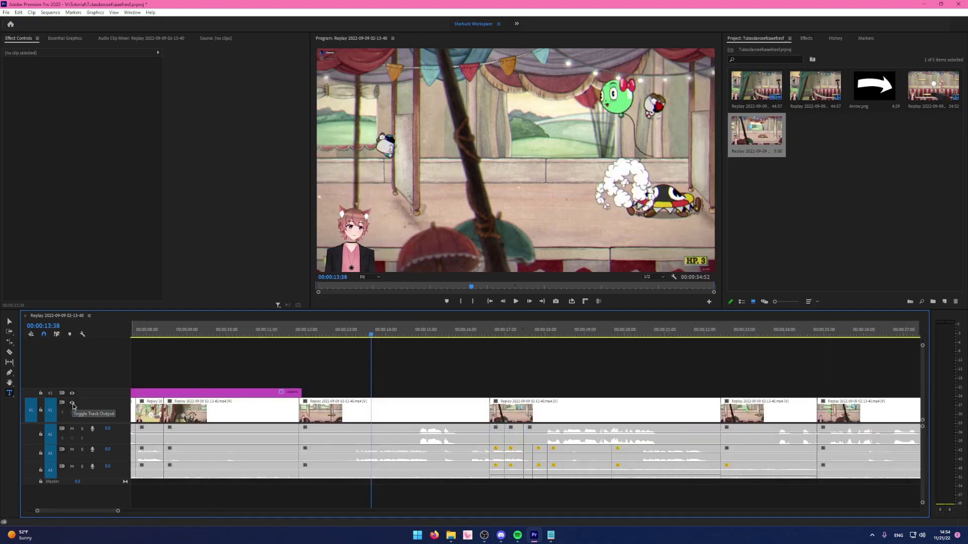
Turn off the output of video track V1 and turn it back on.
left_click(72, 403)
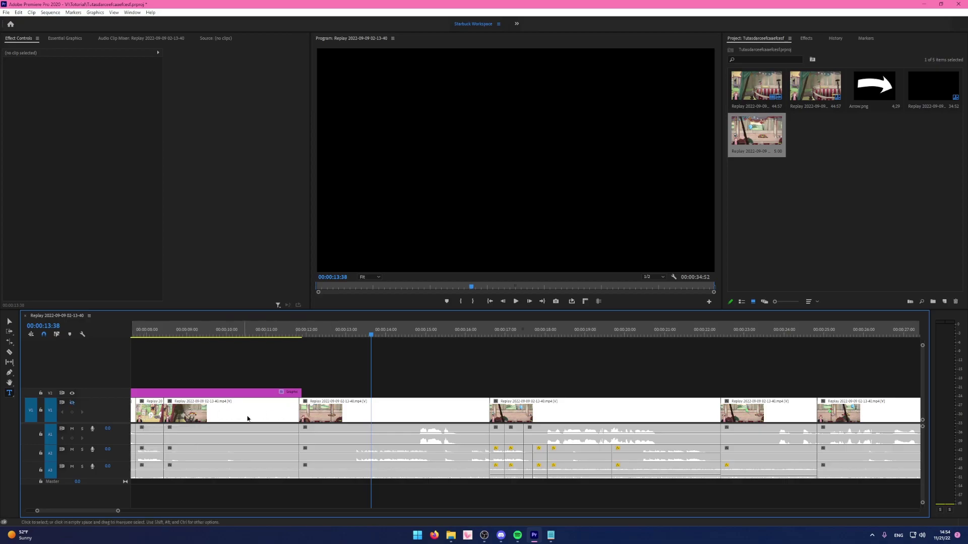
left_click(72, 402)
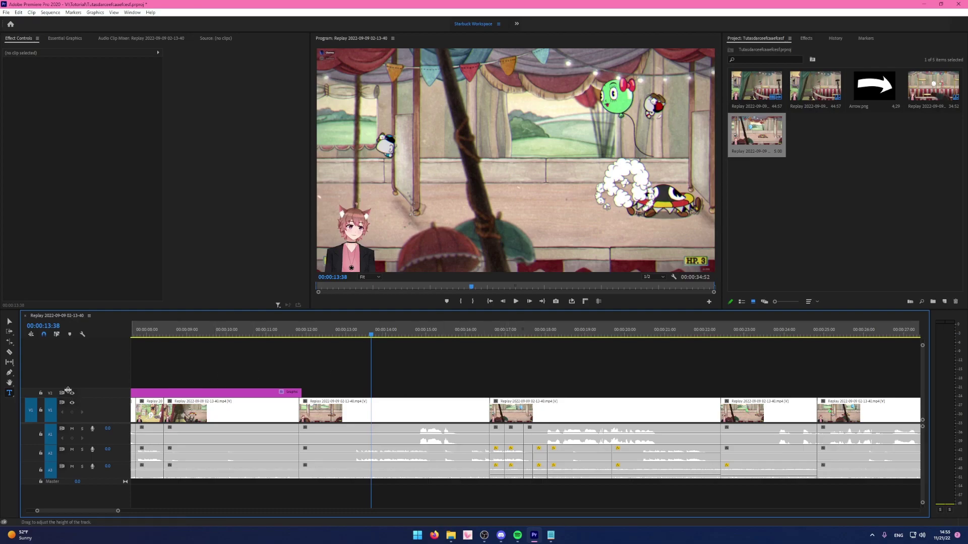
Solo audio track A1, play the sequence from 00:00:04:47, and turn the solo off.
left_click(183, 330)
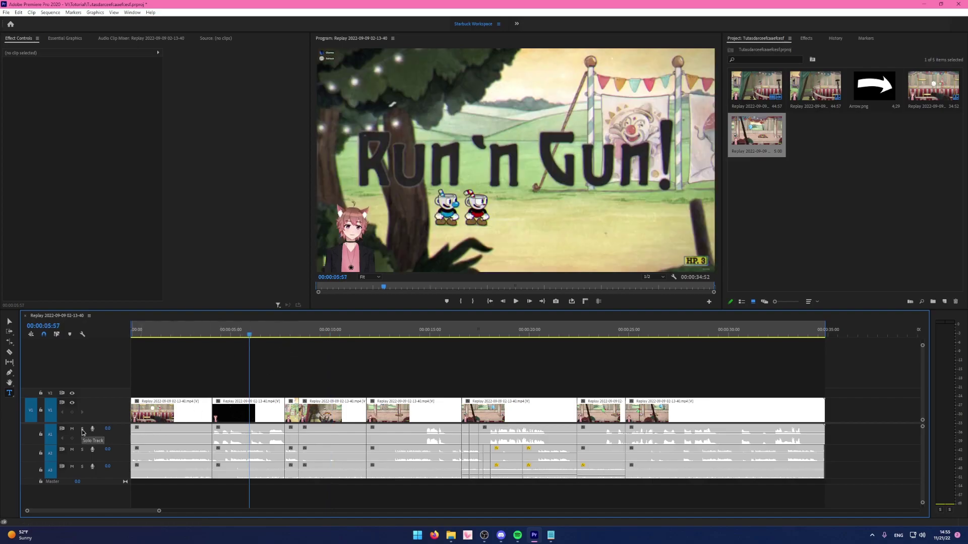
left_click(82, 429)
left_click(226, 330)
key("equal")
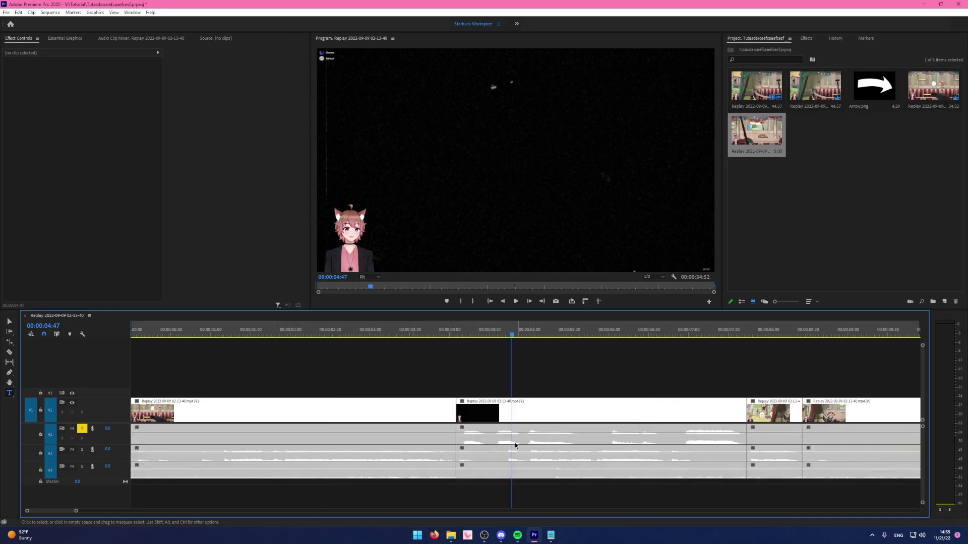
key("space")
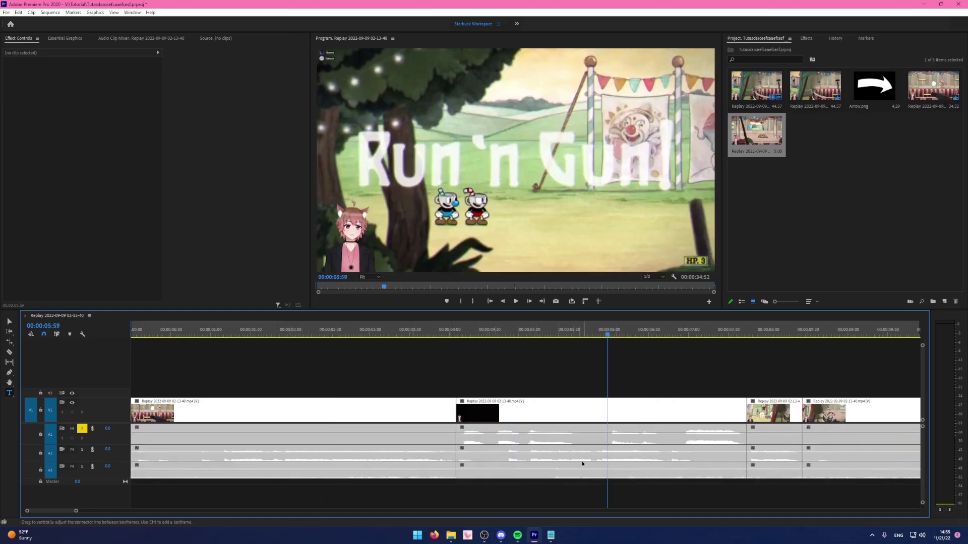
left_click(82, 428)
Mute audio track A1, play a short stretch of the second clip, and unmute the track.
left_click(72, 429)
key("Up")
key("space")
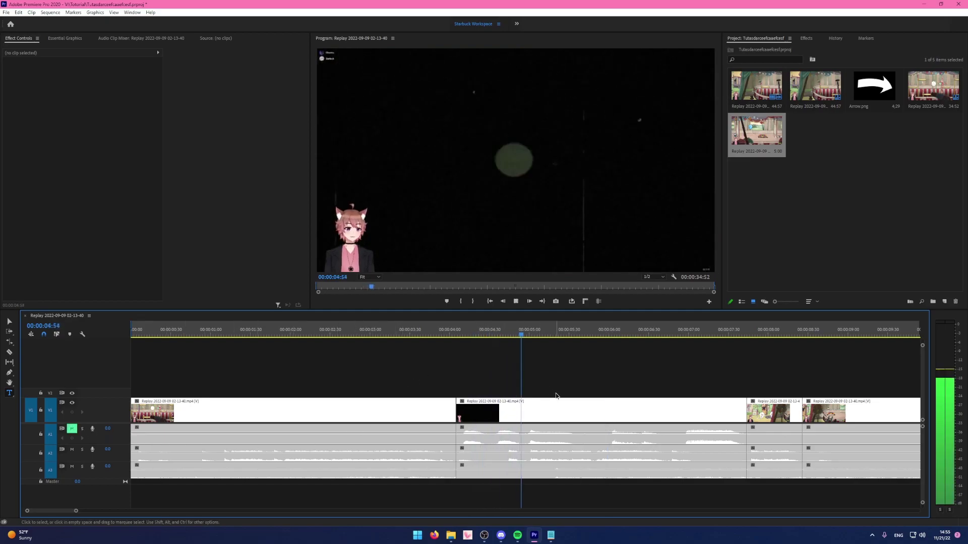
key("space")
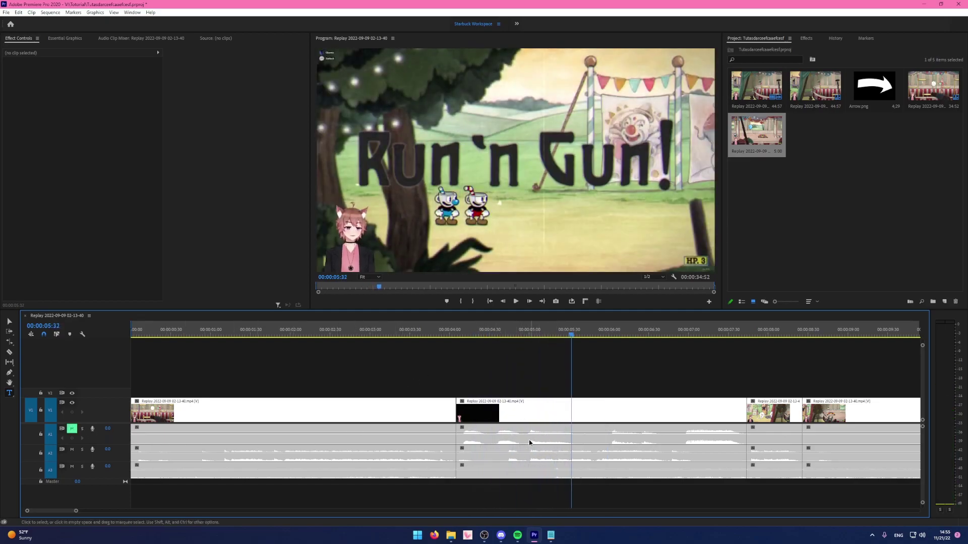
left_click(72, 428)
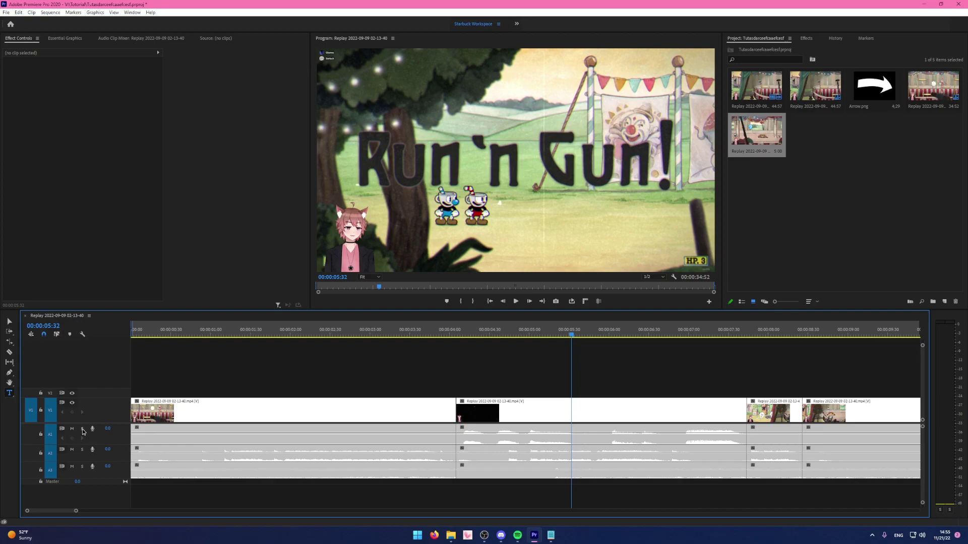
Solo audio tracks A1 and A2 together and play the sequence from just before the second clip.
left_click(83, 429)
left_click(82, 450)
left_click(452, 331)
key("space")
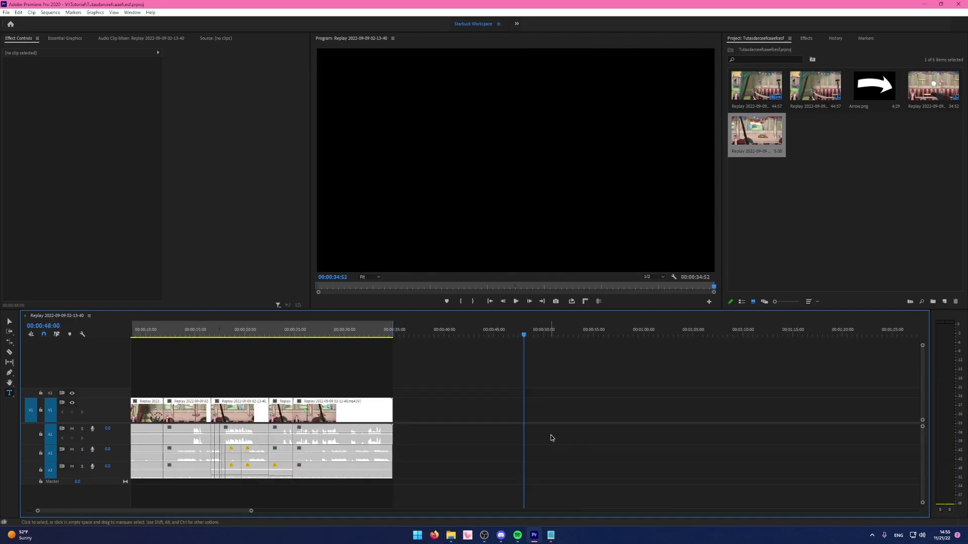
Save the project, and open the Export Settings and cancel them without exporting.
key("ctrl+s")
key("ctrl+m")
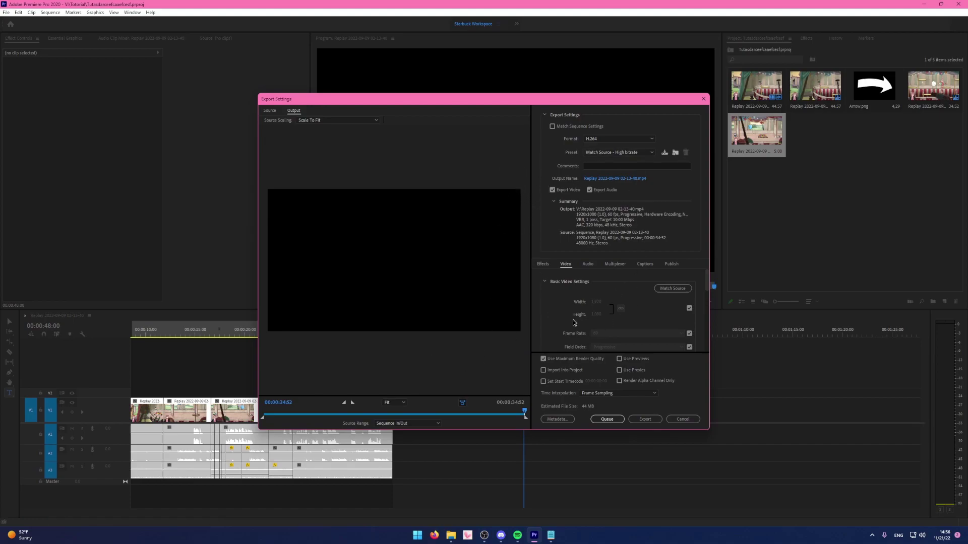
left_click(682, 419)
Open the keyboard shortcuts and examine the commands assigned to the L, J, K, H, Enter and backslash keys.
key("ctrl+alt+k")
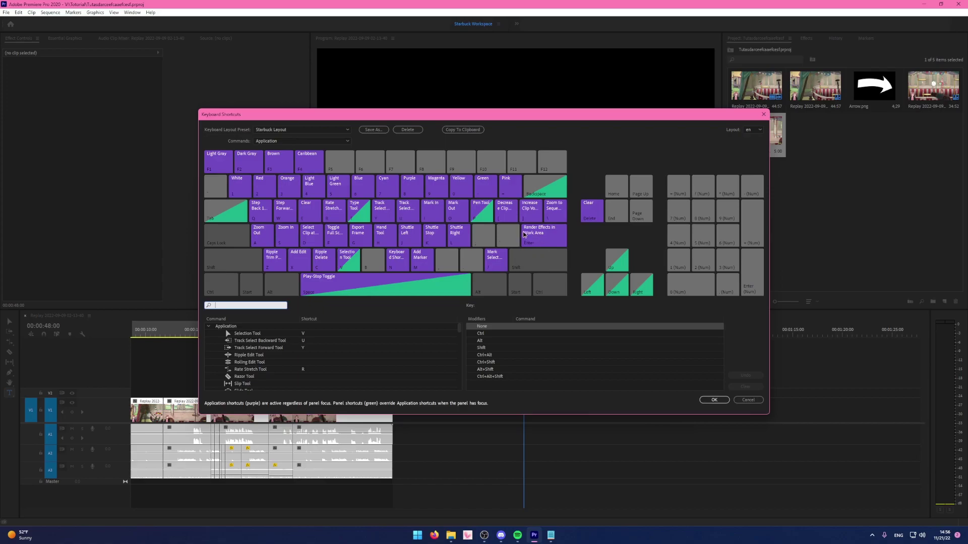
left_click(457, 241)
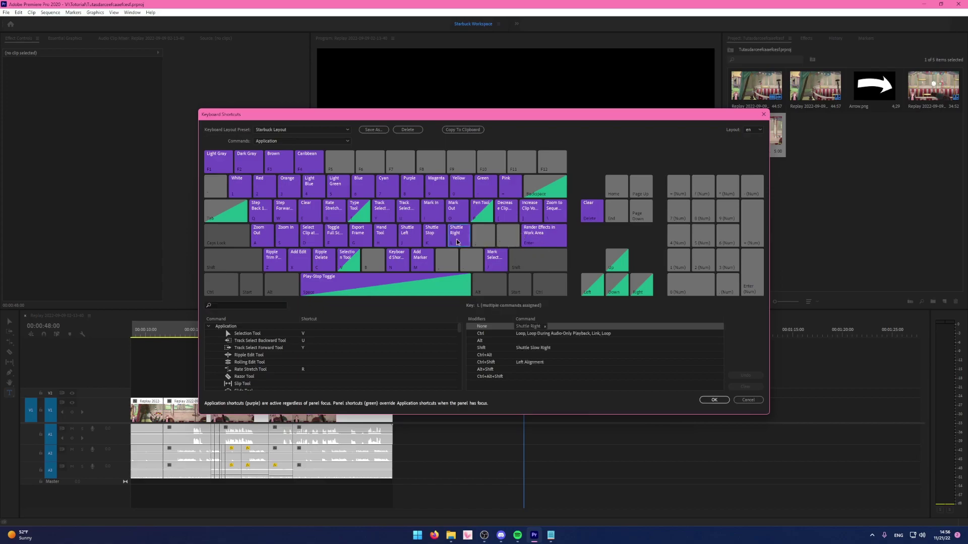
left_click(406, 242)
left_click(431, 242)
left_click(457, 242)
left_click(379, 242)
left_click(557, 241)
left_click(555, 216)
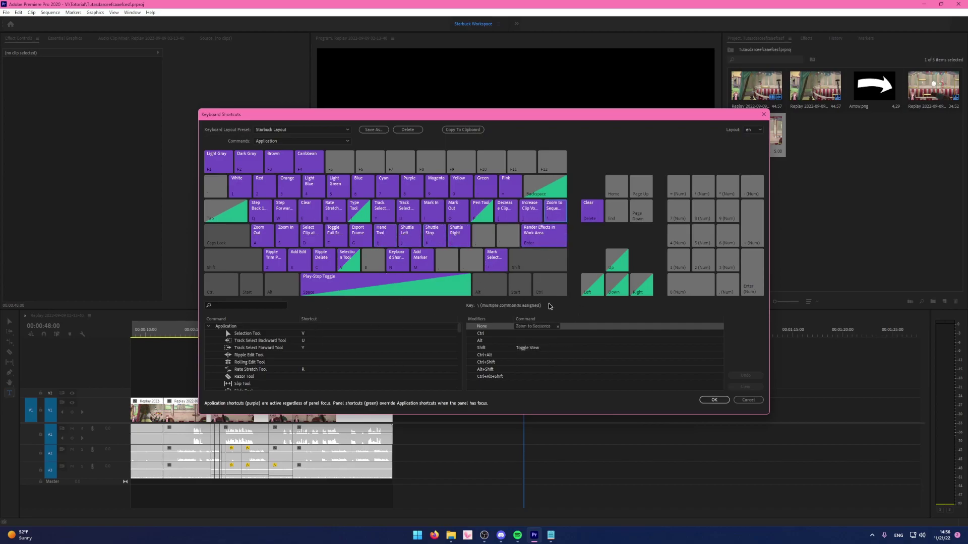
left_click(726, 404)
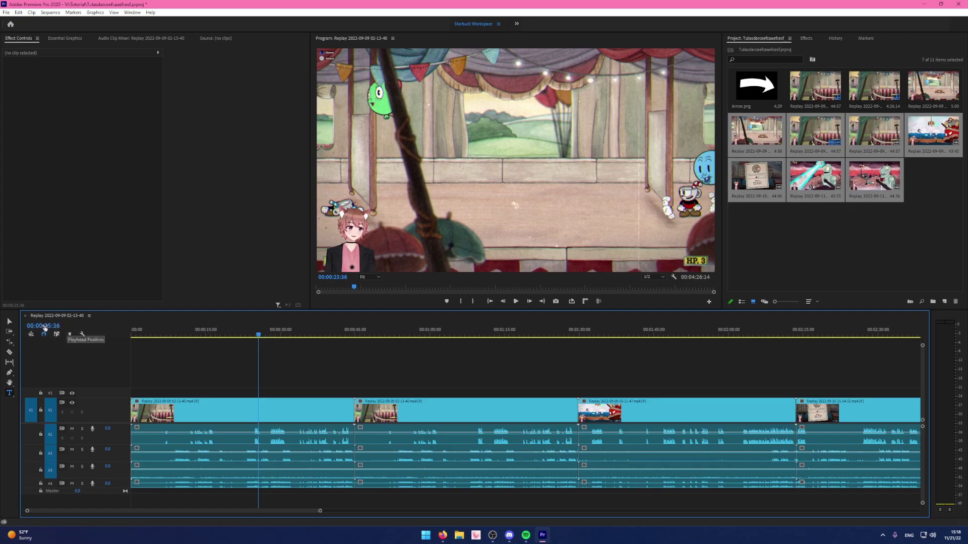
Mark an Out point at 00:10:00:17, well past the last clip, and return the playhead to the sequence start.
key("minus")
key("minus")
key("minus")
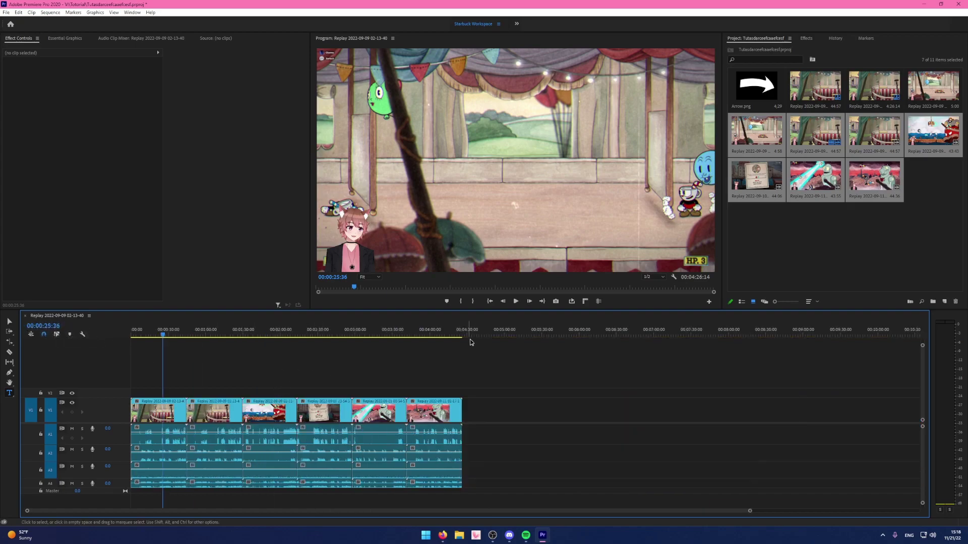
key("End")
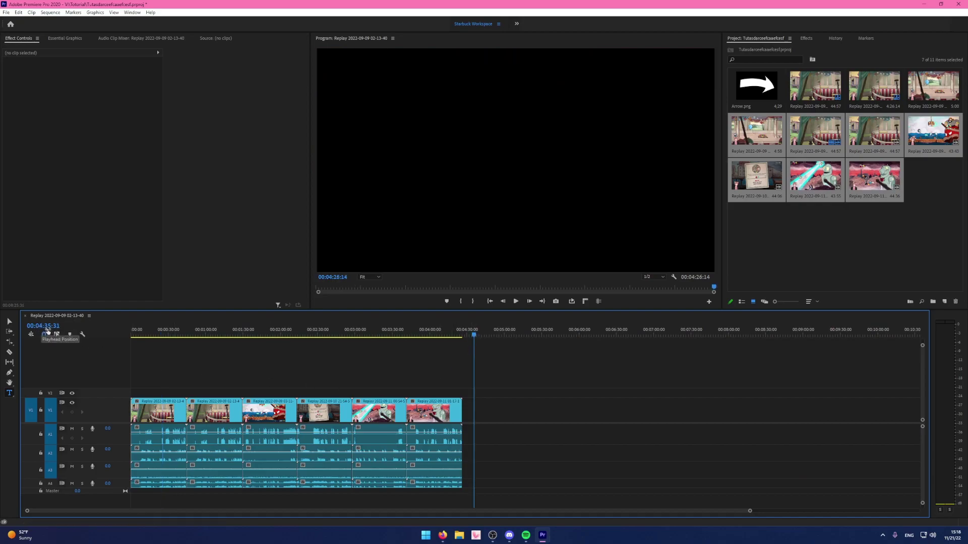
key("minus")
left_click(675, 331)
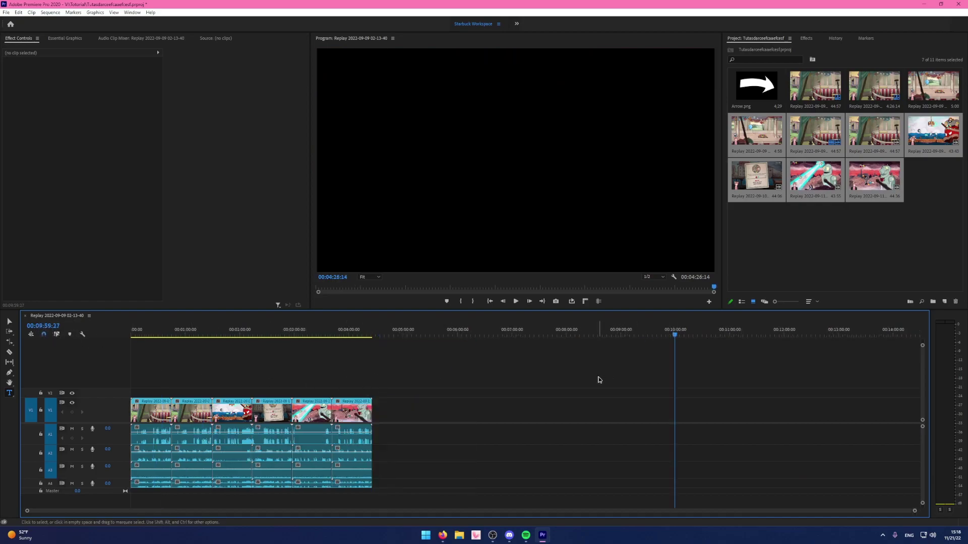
left_click(896, 331)
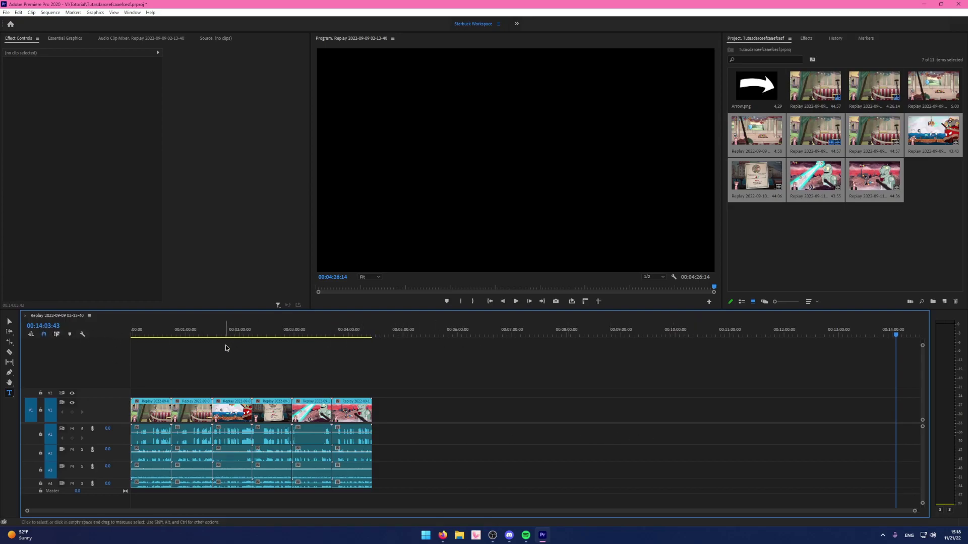
left_click_drag(426, 335, 676, 345)
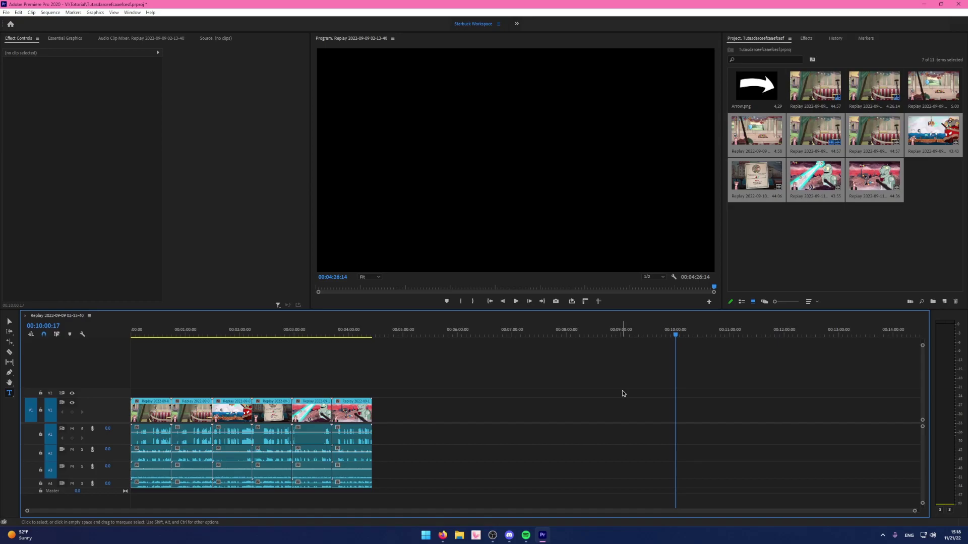
key("o")
key("Home")
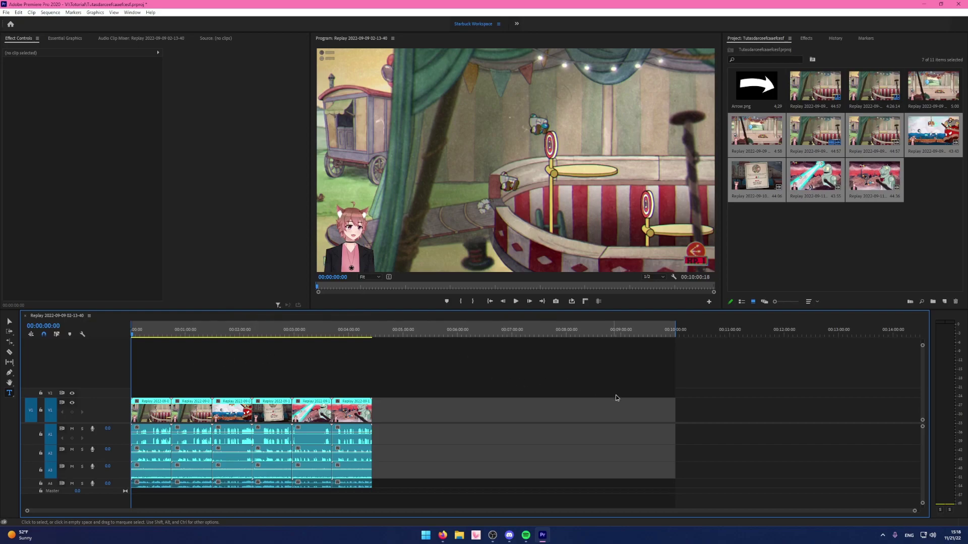
Move the Out point to nearly 12 minutes and bring it back to about 10 minutes.
left_click(388, 332)
left_click_drag(409, 348, 478, 353)
left_click_drag(544, 355, 793, 359)
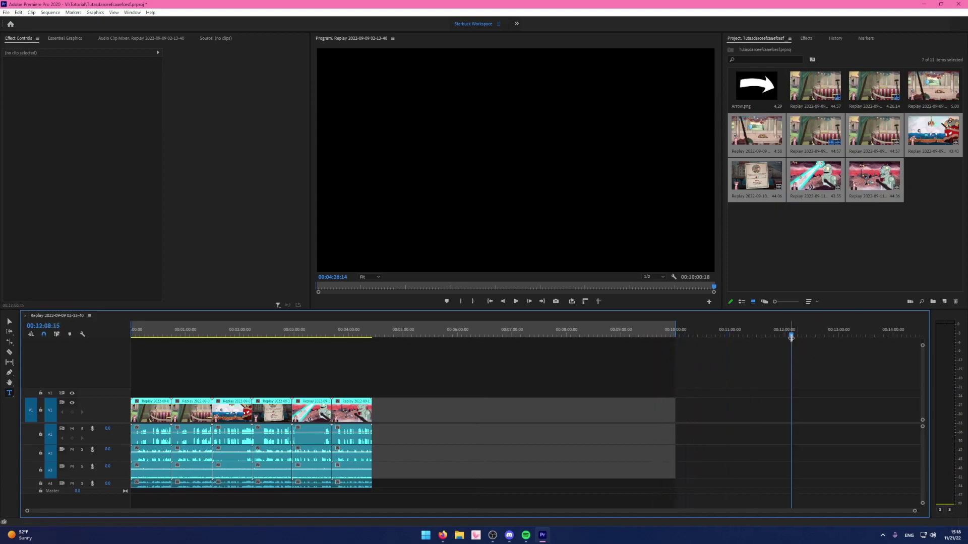
left_click_drag(818, 337, 779, 337)
key("o")
mouse_move(687, 341)
left_mouse_down()
mouse_move(667, 336)
mouse_move(677, 337)
left_mouse_up()
key("o")
left_click_drag(421, 361, 197, 438)
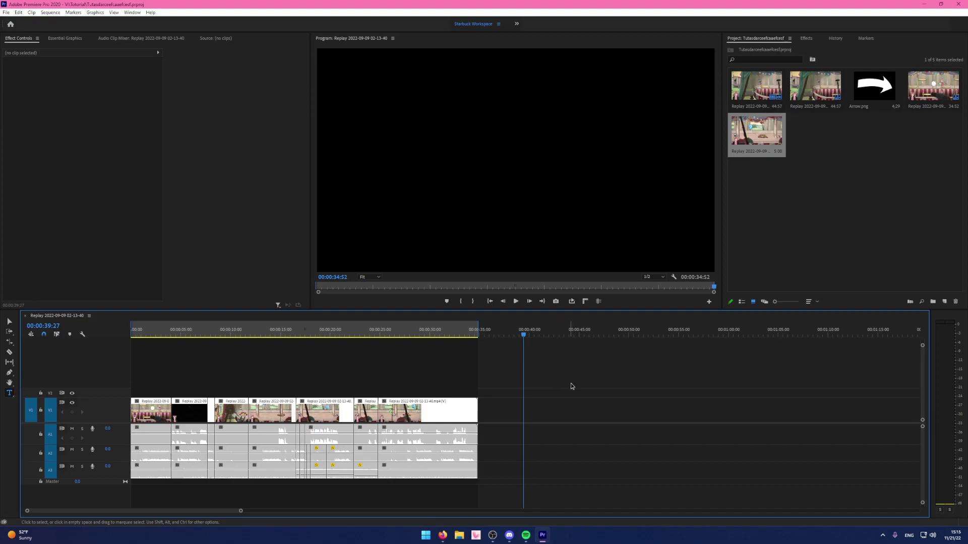
Mark the In to Out range across the whole gameplay clip and set the playhead to 00:00:13:22.
left_click(829, 219)
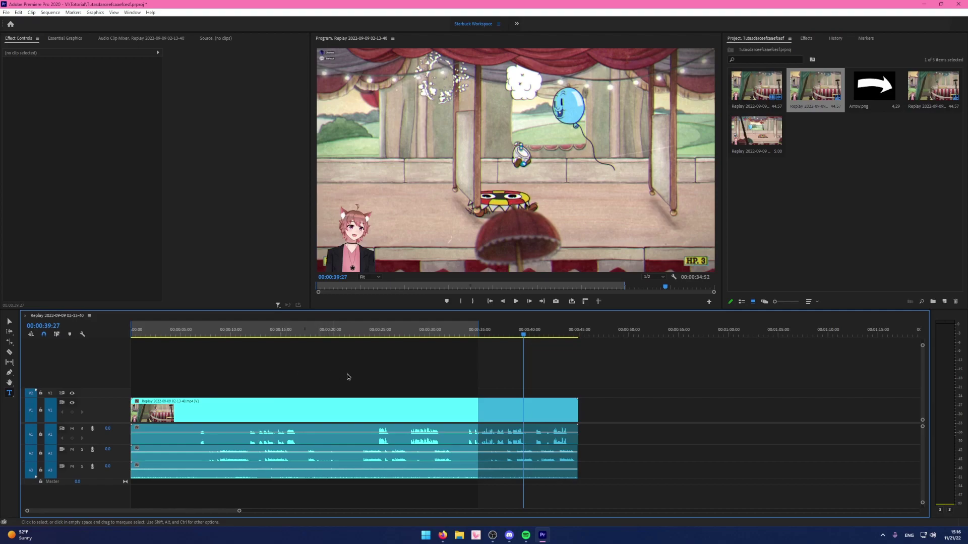
key("minus")
key("minus")
key("minus")
left_click_drag(306, 370, 144, 457)
left_click(395, 393)
left_click(166, 333)
key("equal")
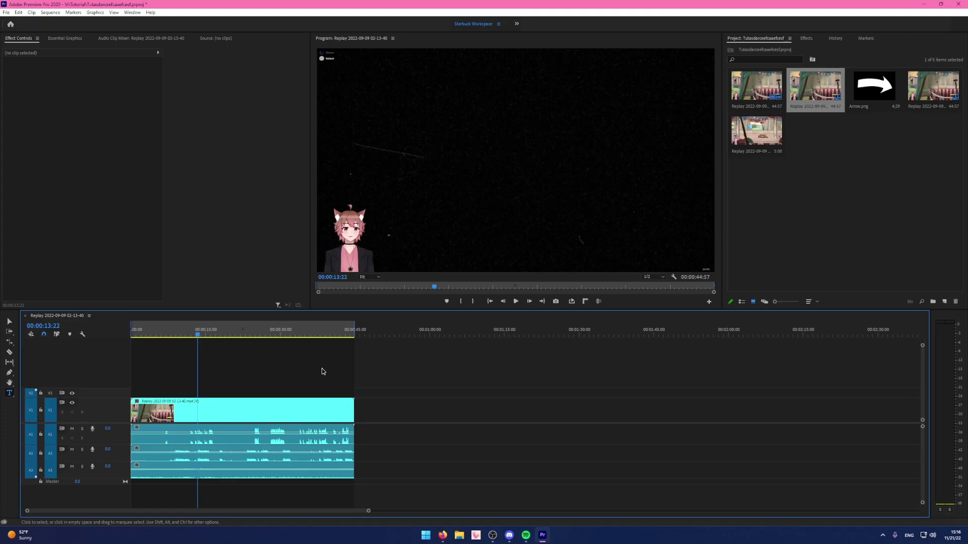
Set the playhead to 00:00:23:33, open the timeline clip in the Source monitor, and import additional gameplay recordings into the project.
left_click(248, 333)
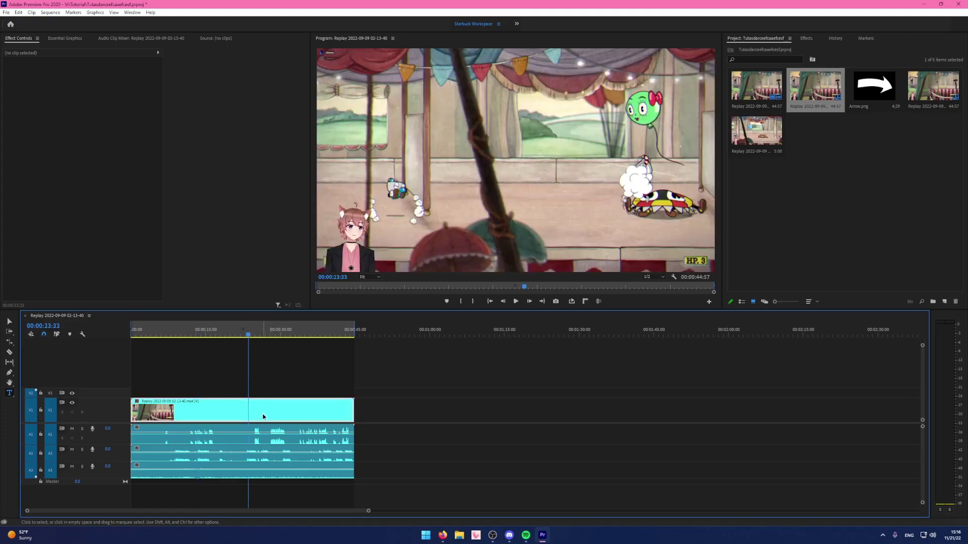
double_click(263, 416)
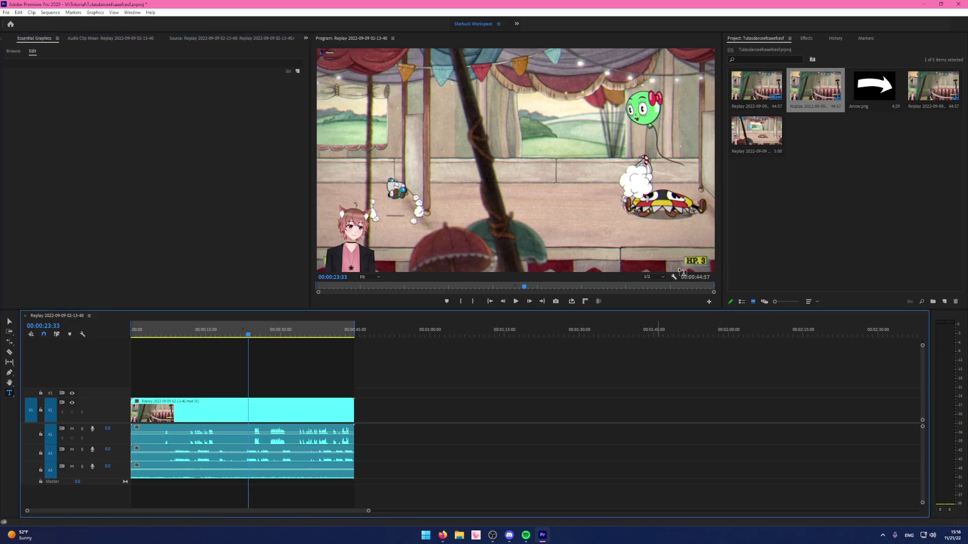
key("ctrl+i")
left_click(31, 152)
left_click_drag(130, 129, 406, 65)
left_click(389, 285)
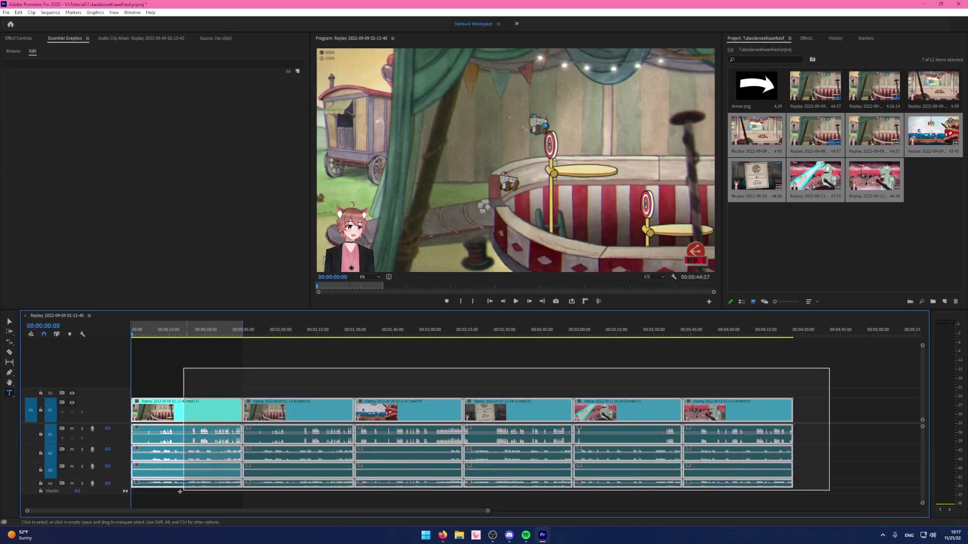
Mark an In to Out range around all clips in the sequence, and clear the In and Out points.
left_click_drag(184, 501, 172, 501)
key("ctrl+a")
key("slash")
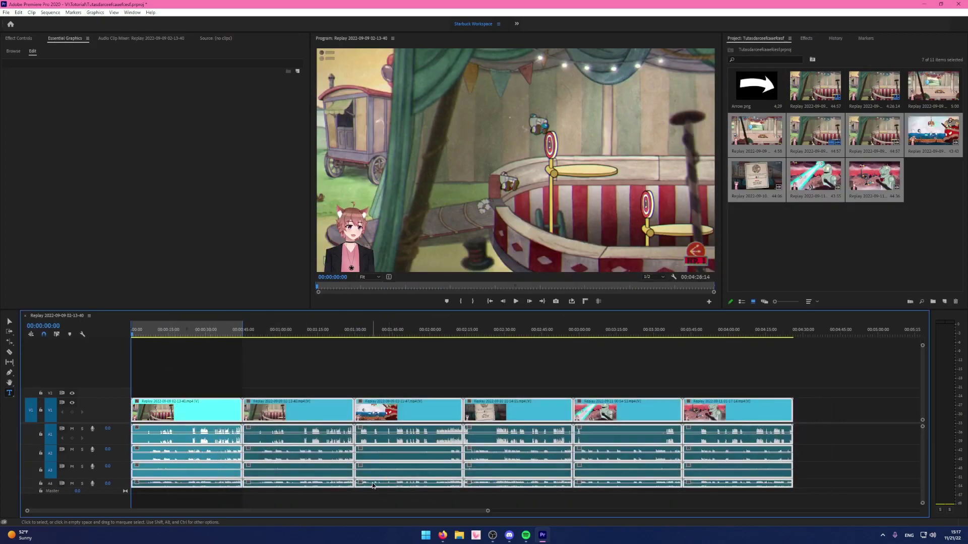
left_click(679, 365)
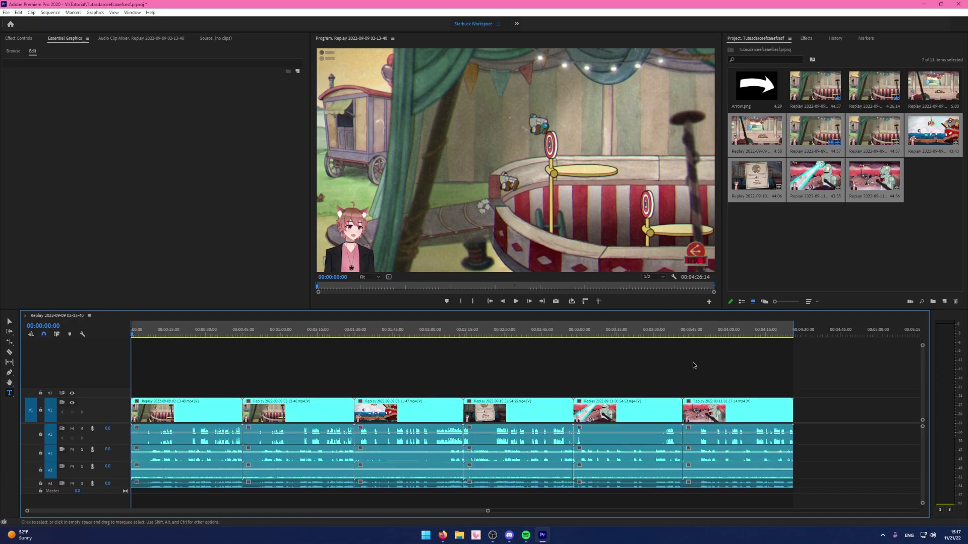
right_click(668, 336)
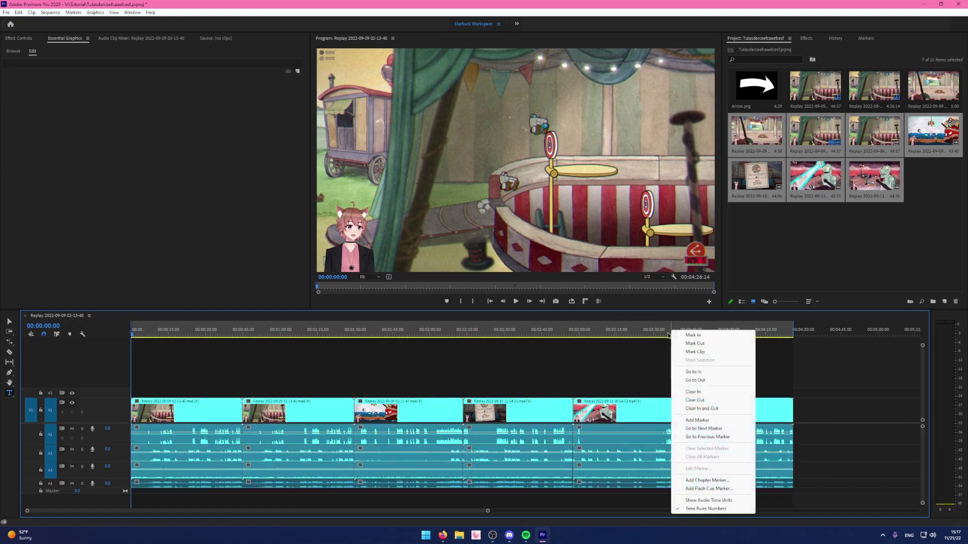
left_click(704, 409)
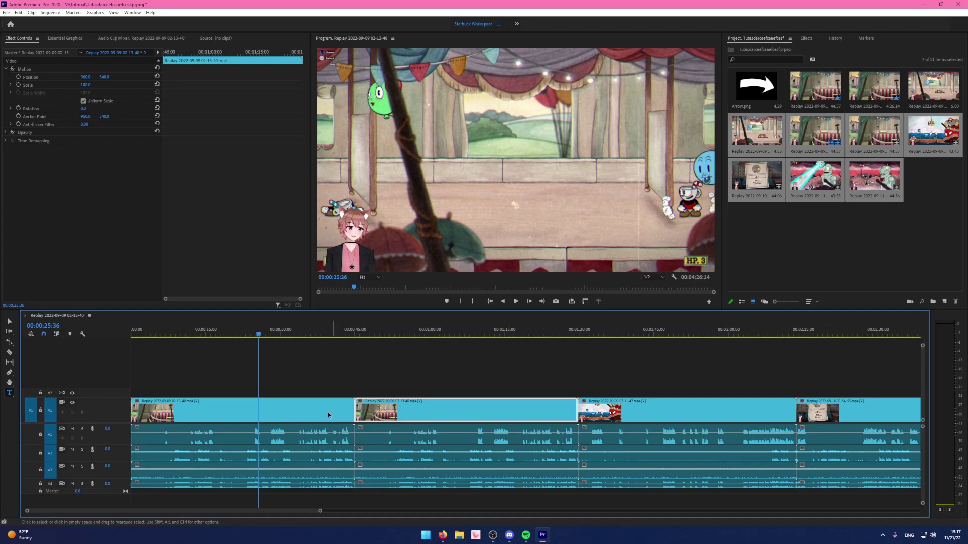
Select the first, second and third gameplay clips on V1 in turn, and reselect the first one.
left_click(293, 413)
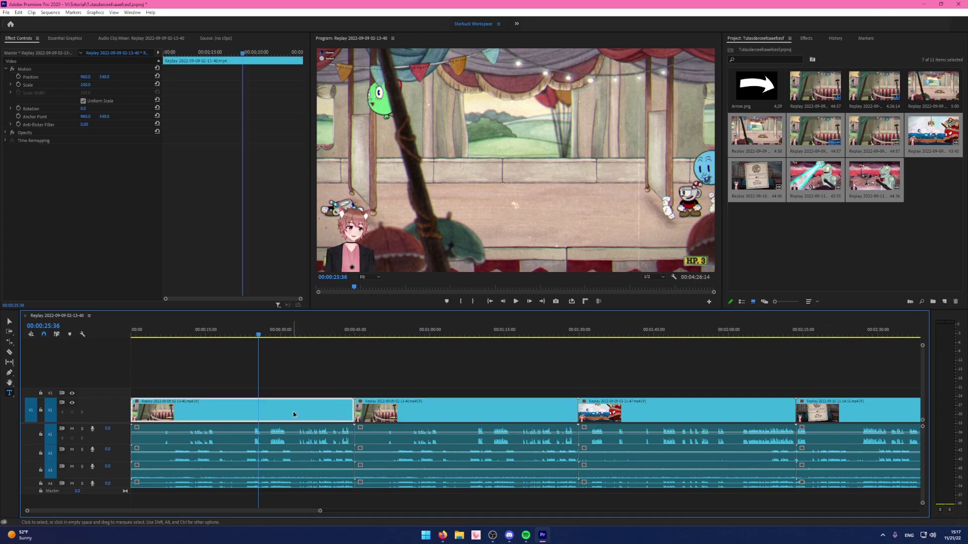
left_click(410, 415)
left_click(652, 410)
left_click(293, 405)
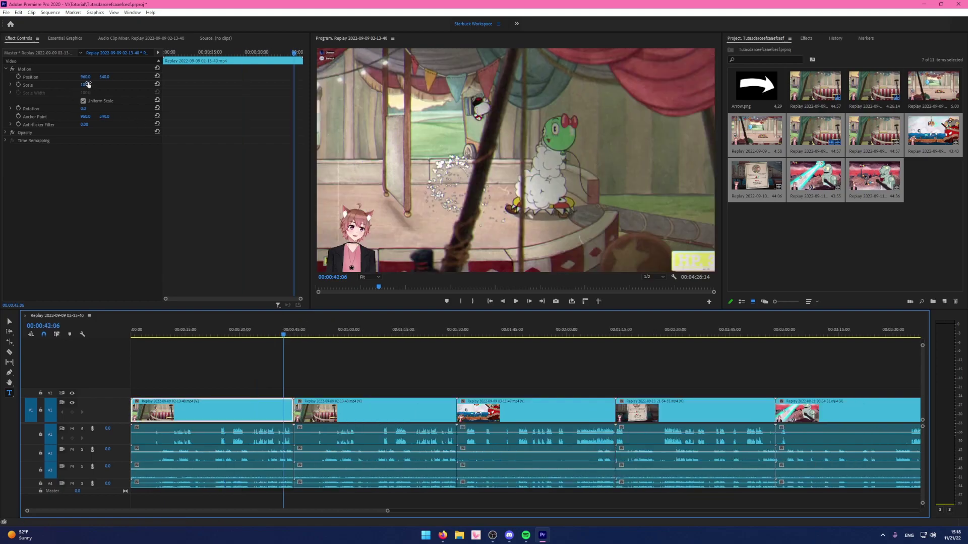
Try changing the first clip's Position values, including 99999 for the vertical one, and undo the changes.
left_click_drag(85, 76, 110, 94)
key("ctrl+z")
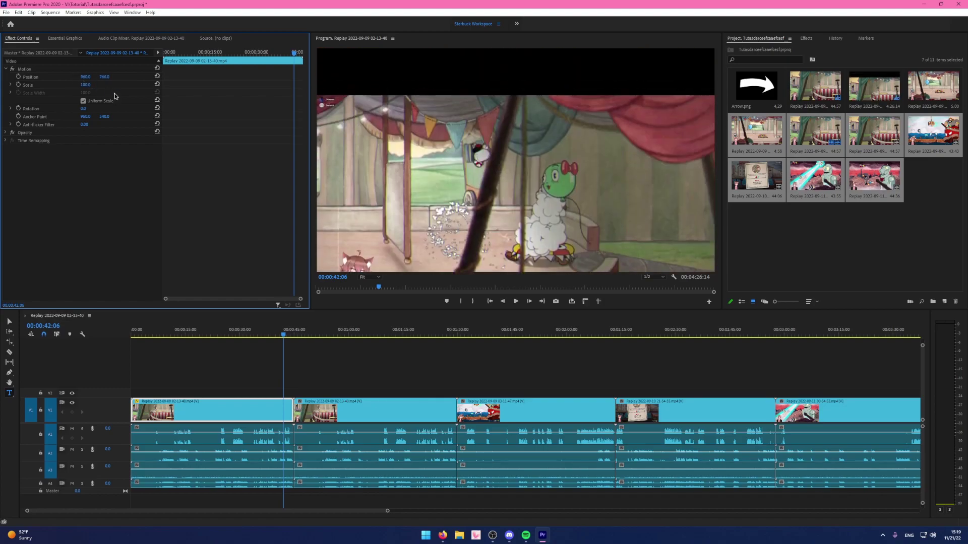
key("ctrl+z")
left_click(105, 77)
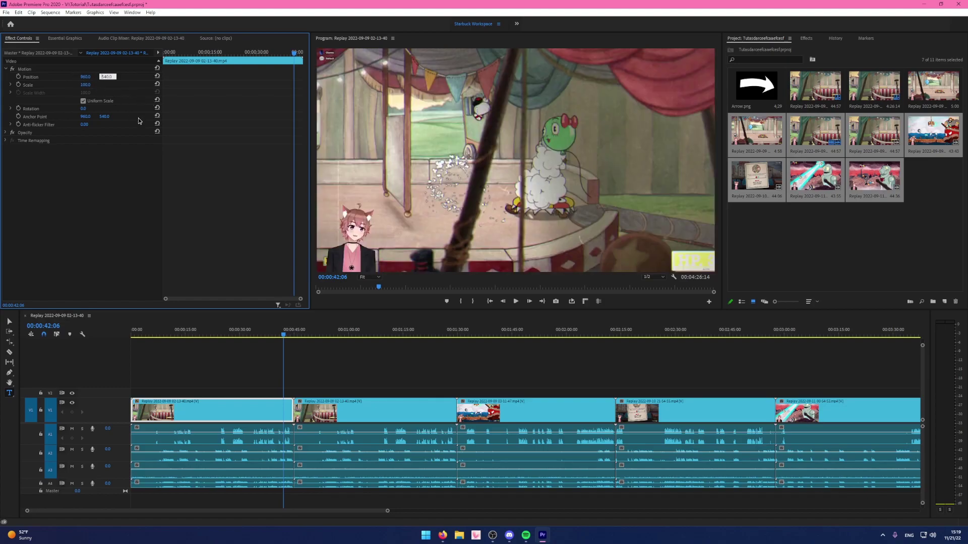
type("99999")
key("Return")
key("ctrl+z")
mouse_move(104, 76)
left_mouse_down()
mouse_move(151, 77)
mouse_move(76, 76)
mouse_move(166, 77)
mouse_move(110, 77)
left_mouse_up()
Reposition the first clip freehand in the Program monitor, reset its Motion, and try a different Scale before undoing it.
left_click(403, 173)
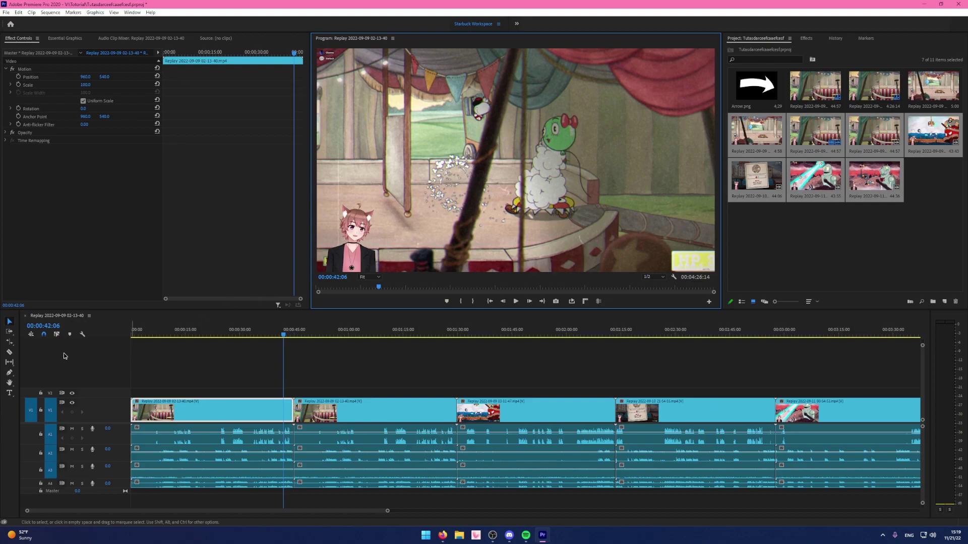
left_click_drag(391, 203, 535, 188)
left_click_drag(459, 208, 504, 185)
left_click_drag(367, 249, 383, 213)
left_click_drag(514, 166, 473, 191)
left_click(157, 69)
left_click_drag(86, 84, 3, 109)
key("ctrl+z")
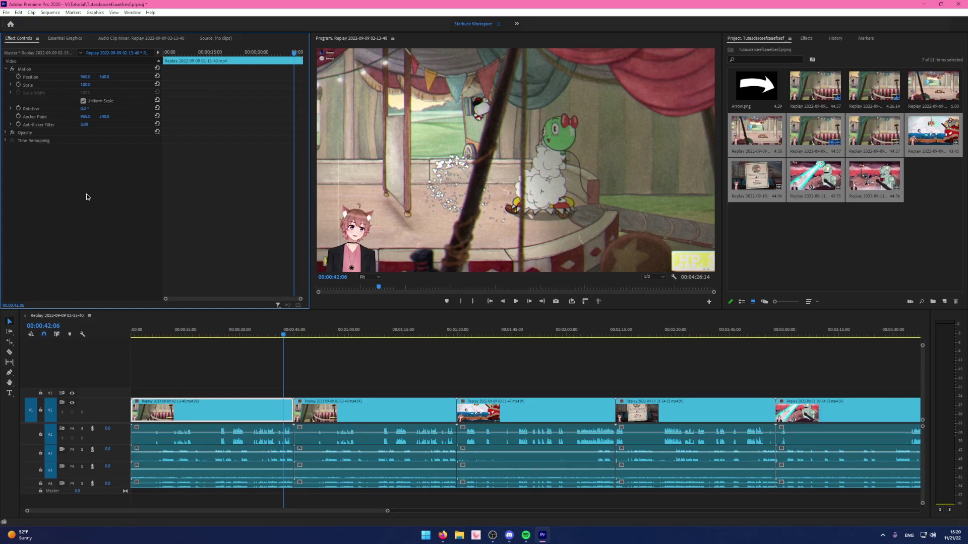
Offset the first clip's Position and enlarge its Scale, resetting each parameter to its default.
left_click_drag(105, 76, 89, 77)
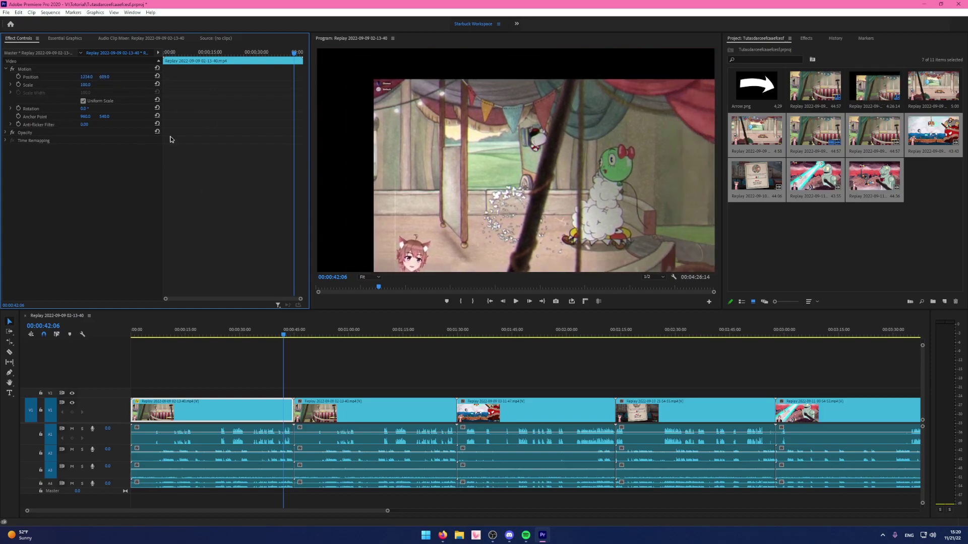
left_click(157, 75)
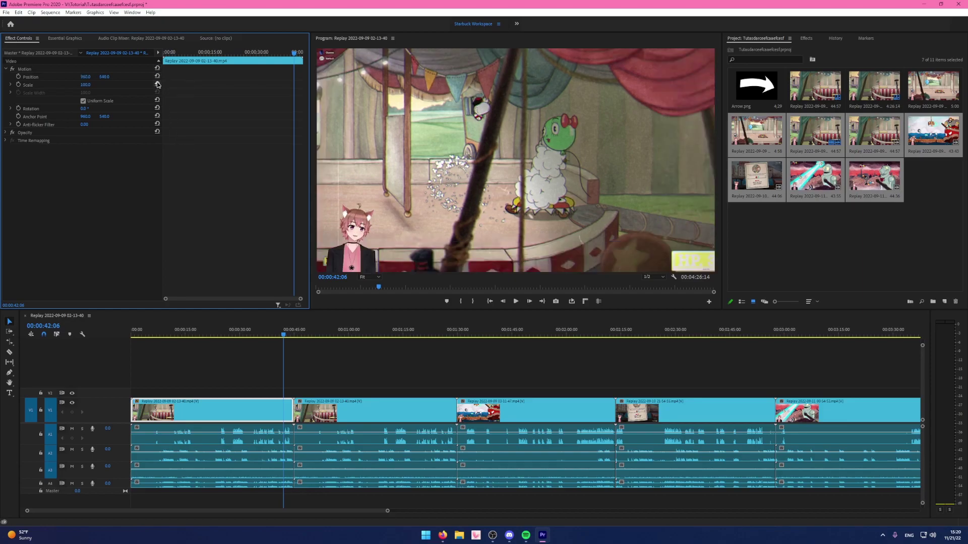
left_click_drag(85, 84, 182, 85)
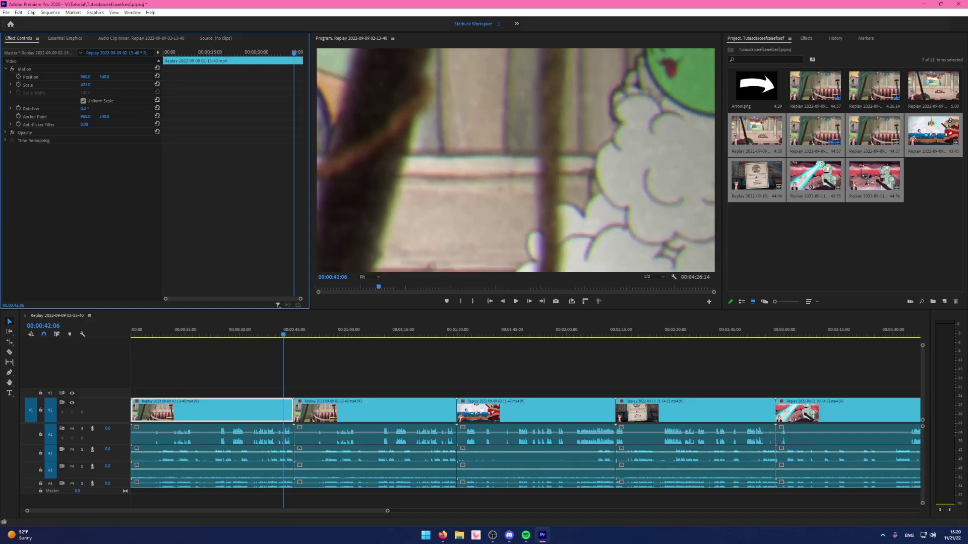
left_click(157, 85)
left_click_drag(85, 85, 179, 77)
left_click(157, 85)
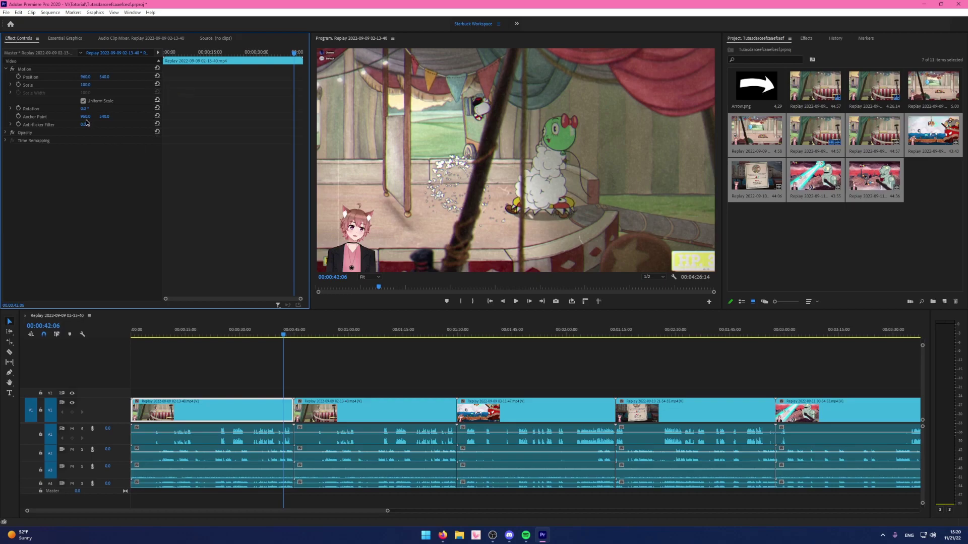
Add Arrow.png to V2 at the sequence start and extend it to the end of the first gameplay clip.
left_click(182, 332)
left_click(220, 348)
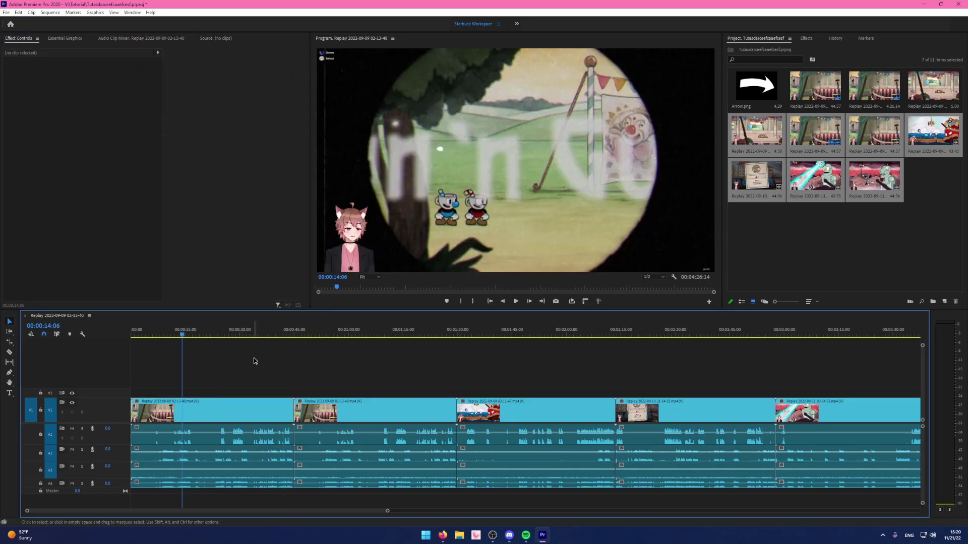
left_click(823, 217)
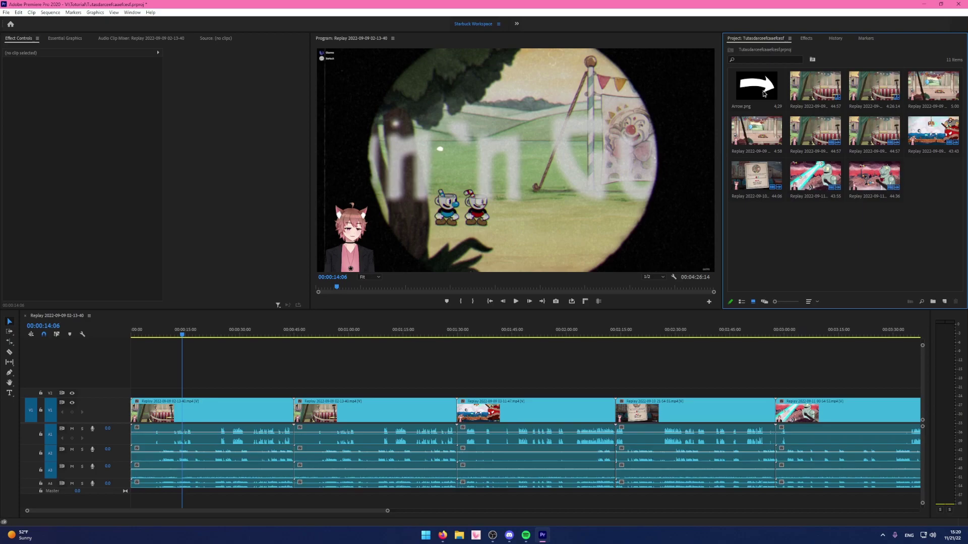
left_click_drag(754, 90, 121, 397)
left_click_drag(208, 391, 293, 392)
left_click(227, 357)
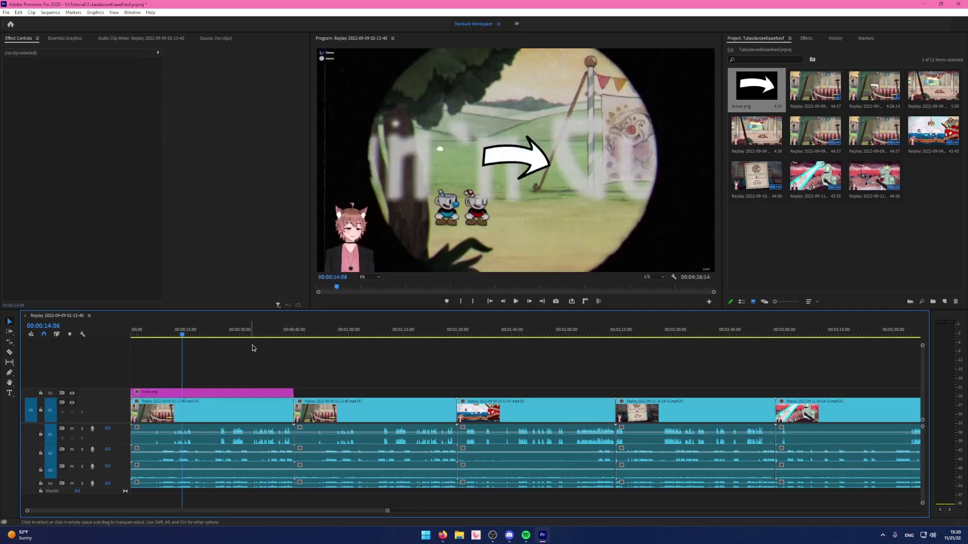
Solo audio track A3, select the arrow clip, and play the sequence from 00:00:14:06.
left_click(82, 467)
left_click(206, 394)
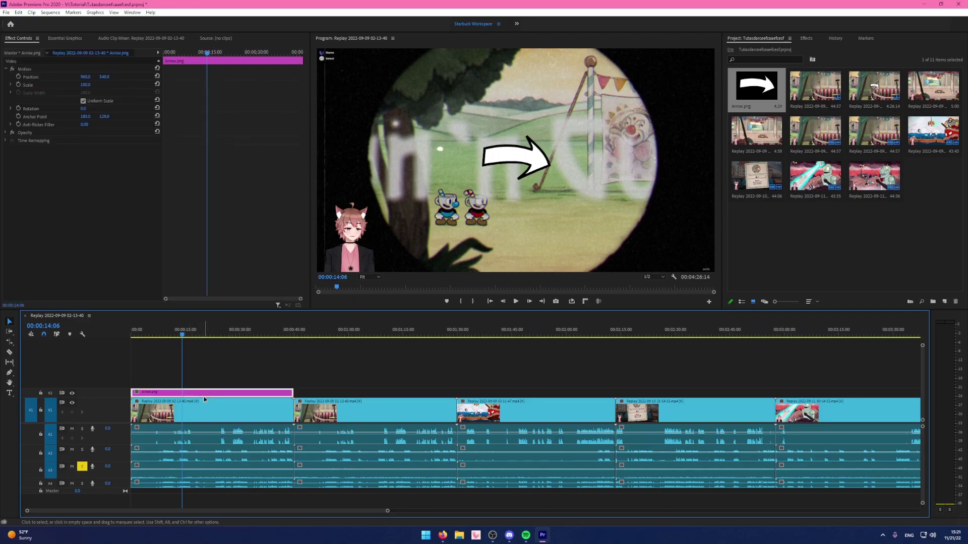
key("space")
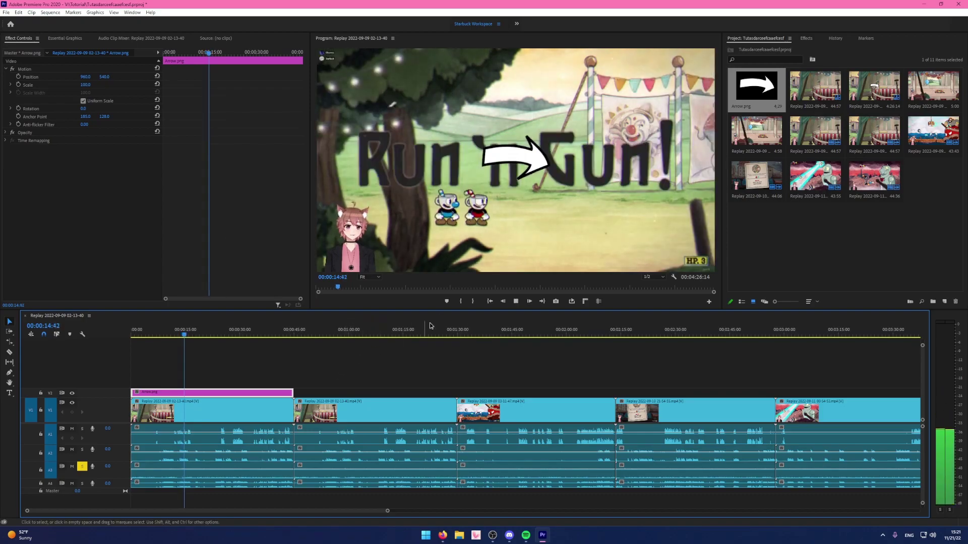
Move the arrow clip along V2 to sit above the second gameplay clip, and scrub the playhead over it.
left_click(421, 332)
left_click_drag(253, 394, 414, 395)
left_click(396, 336)
left_click_drag(395, 336, 391, 341)
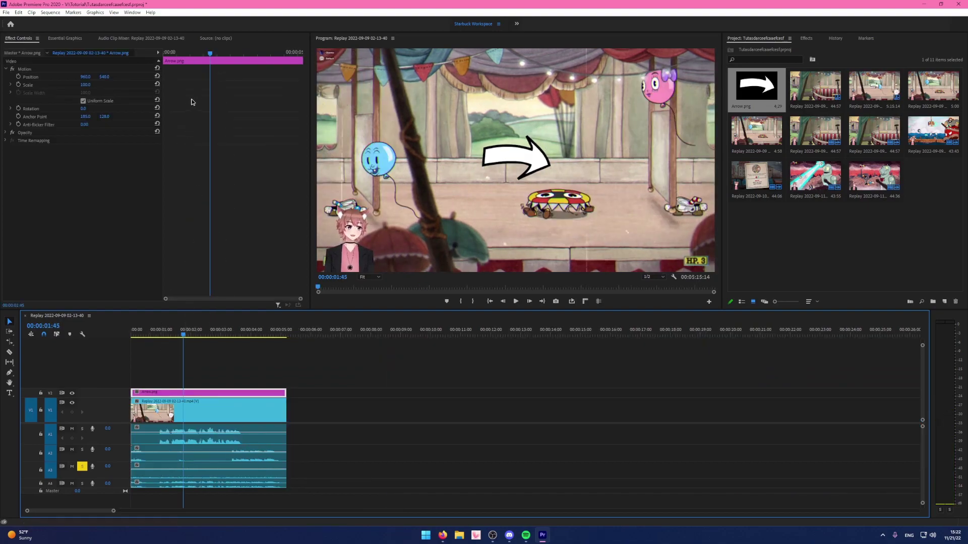
Enable Position and Scale keyframing for the arrow at 00:00:00:00.
left_click_drag(214, 58, 282, 50)
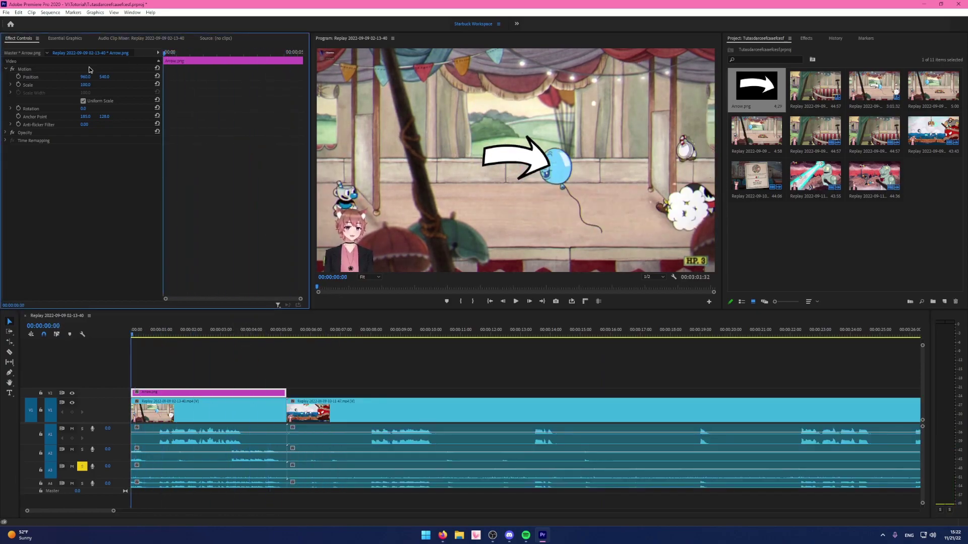
left_click(19, 76)
left_click(18, 84)
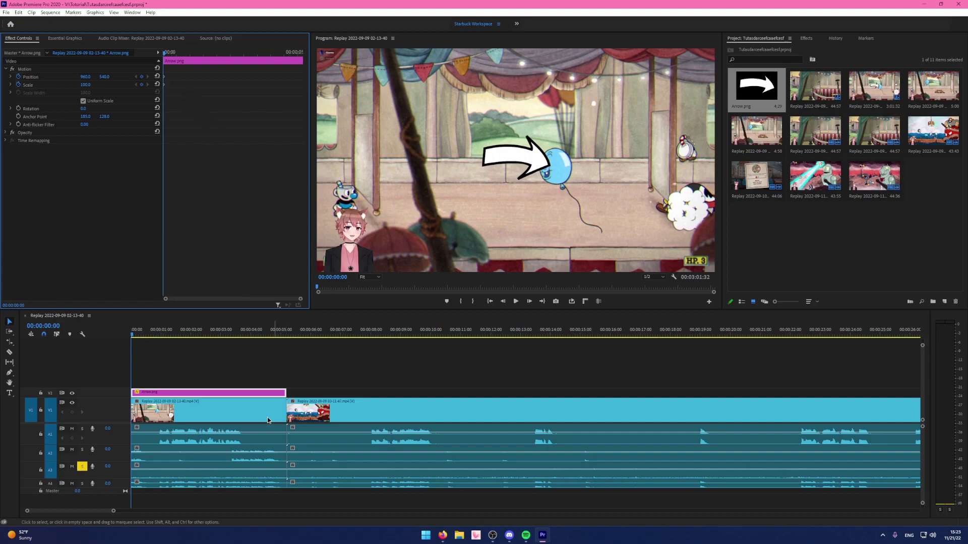
Shift the arrow's Position keyframe forward in time and return it to the clip's start.
left_click(282, 371)
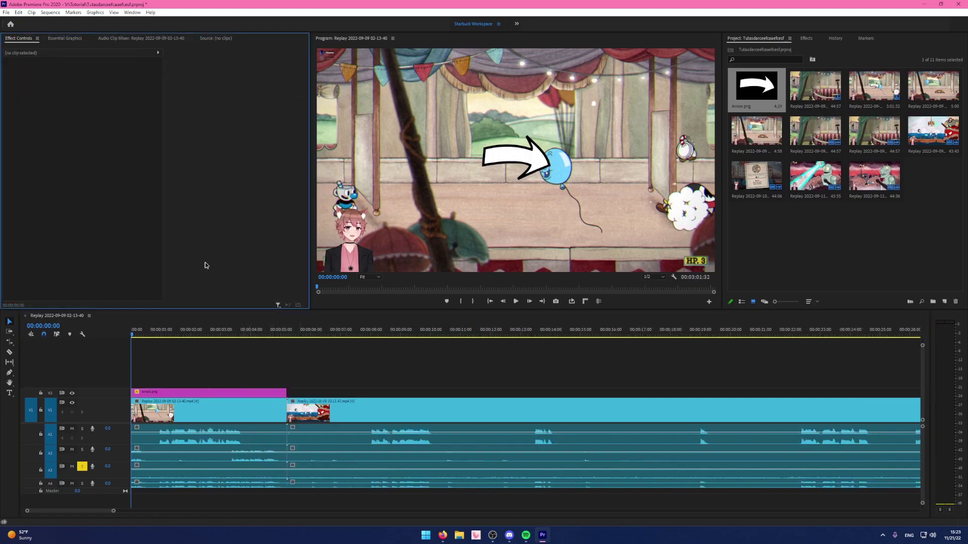
left_click(197, 392)
scroll(200, 98, "up", 3)
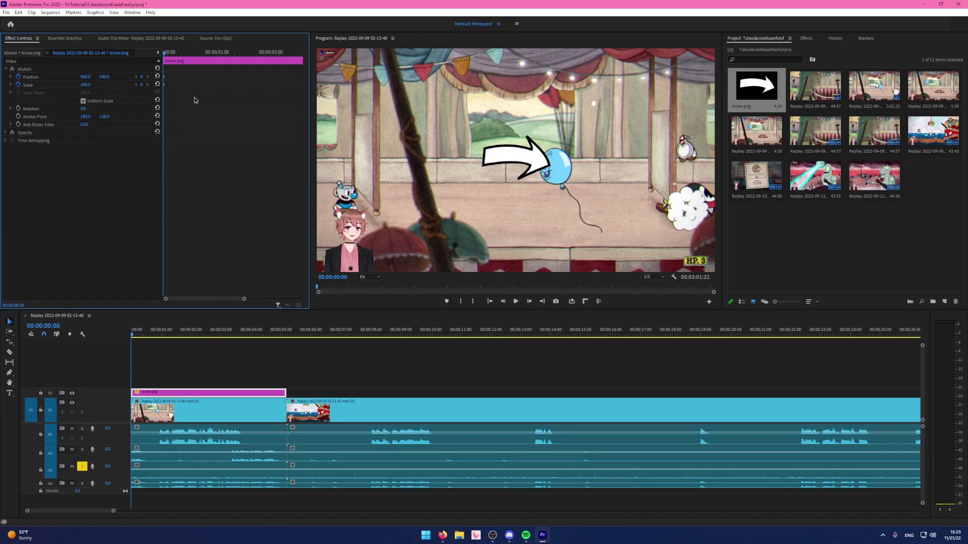
left_click_drag(164, 78, 199, 76)
left_click_drag(200, 76, 164, 77)
Add a second Position keyframe at 00:00:02:24 by moving the arrow to about 1230, 710.
left_click(207, 332)
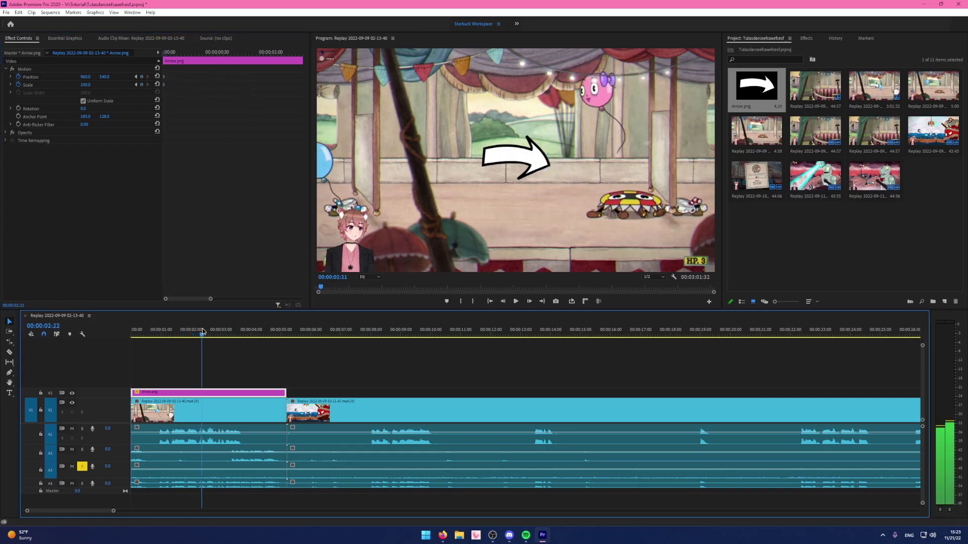
left_click_drag(206, 331, 203, 331)
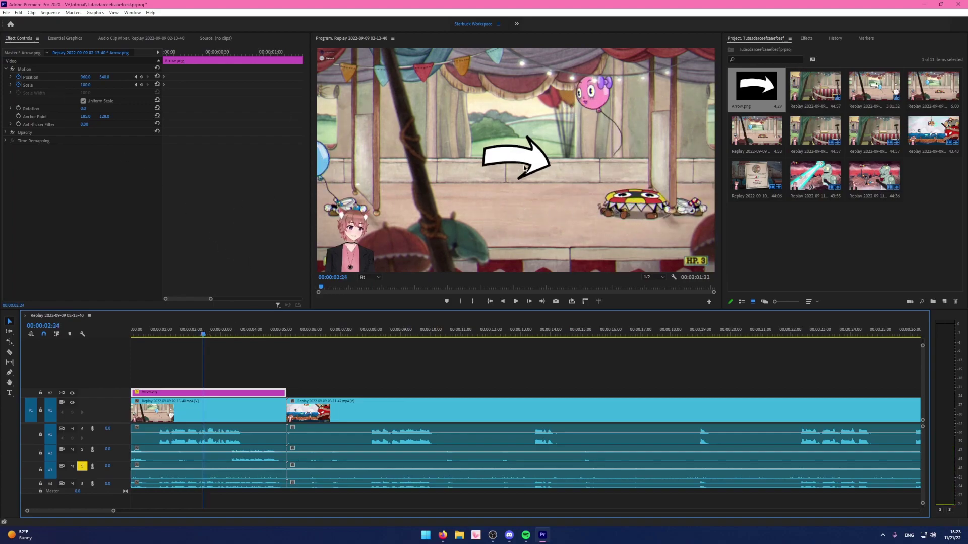
left_click(543, 157)
left_click_drag(519, 175, 584, 201)
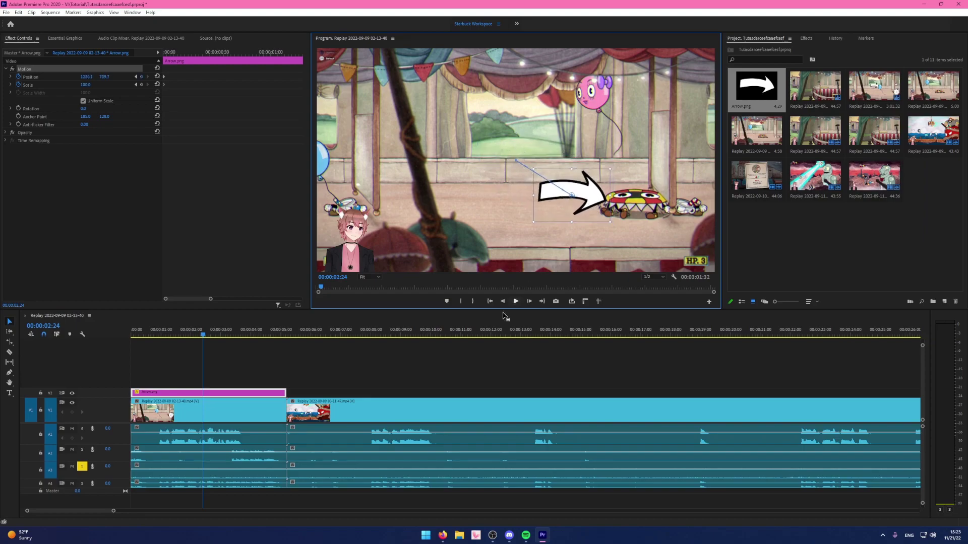
Play the arrow's movement from the start of the sequence to about three seconds.
left_click(282, 363)
key("Home")
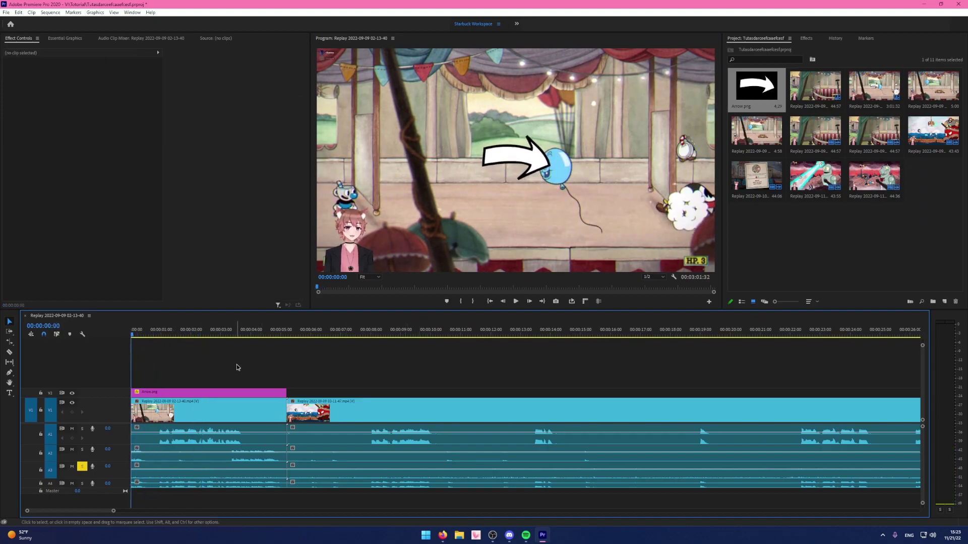
key("space")
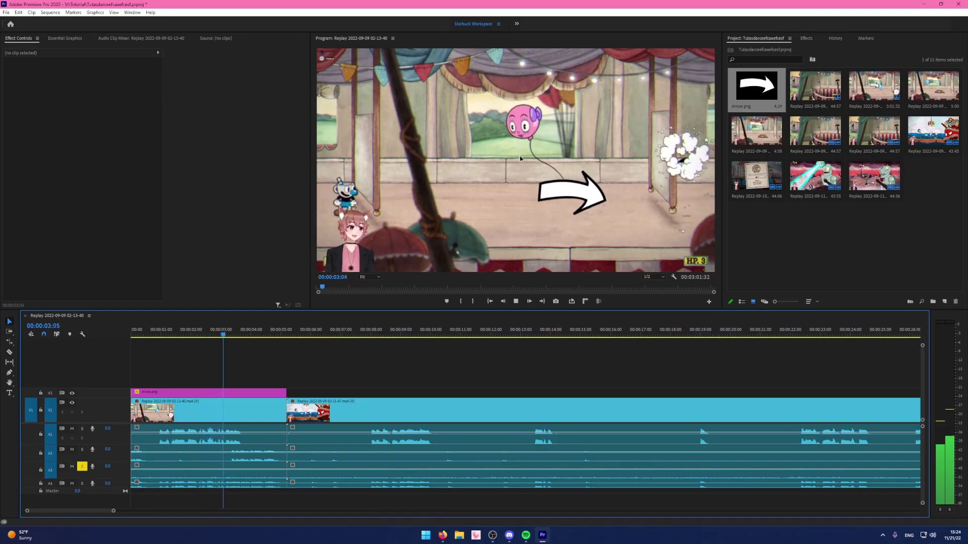
key("space")
Delete the arrow's second Position keyframe.
left_click(217, 392)
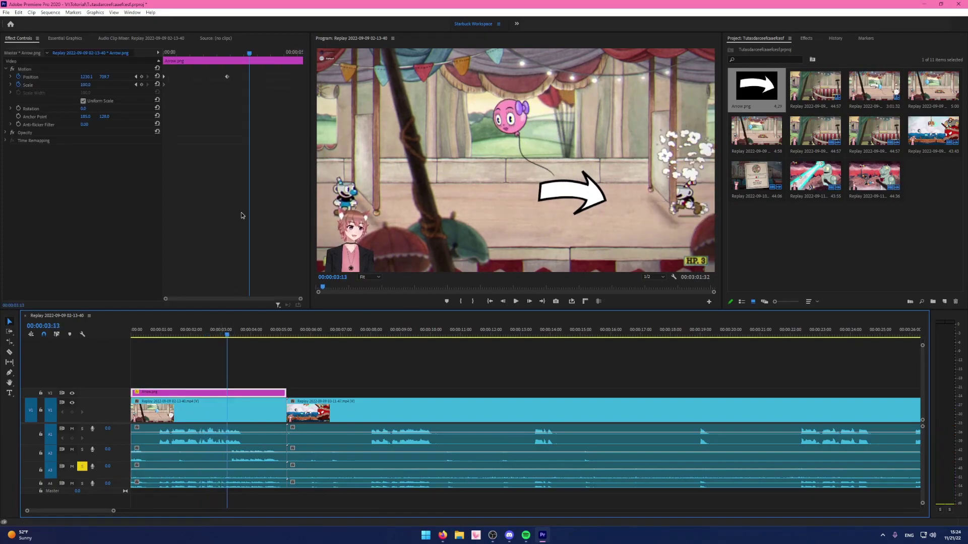
left_click(228, 77)
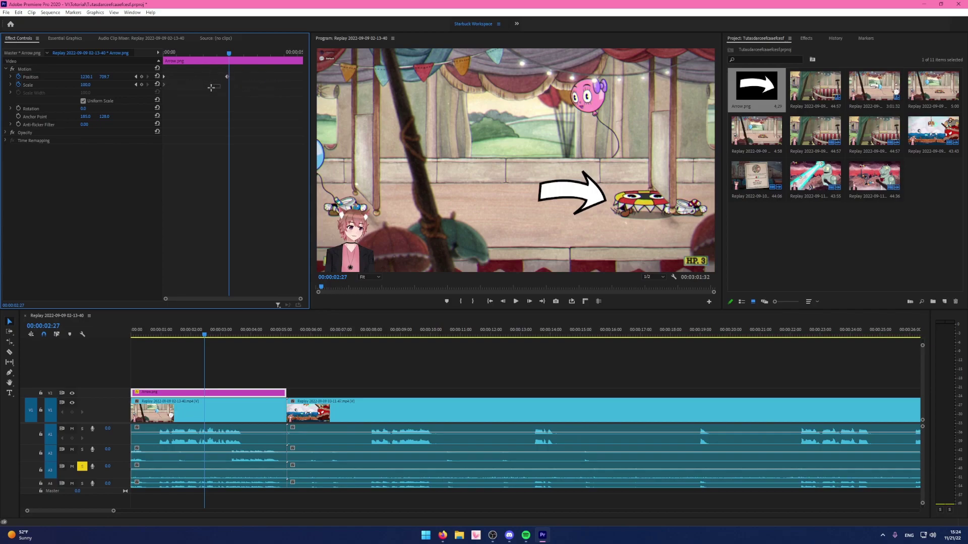
left_click_drag(228, 56, 188, 56)
left_click(224, 76)
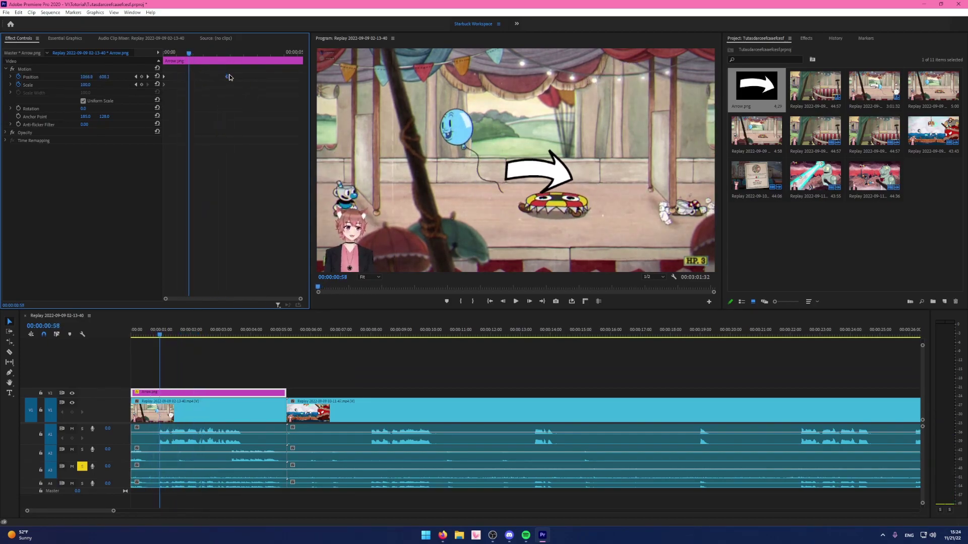
key("Delete")
At the sequence start, move the arrow beside the enemy at about 1539, 724 and scale it to about 60.
key("Home")
left_click(539, 164)
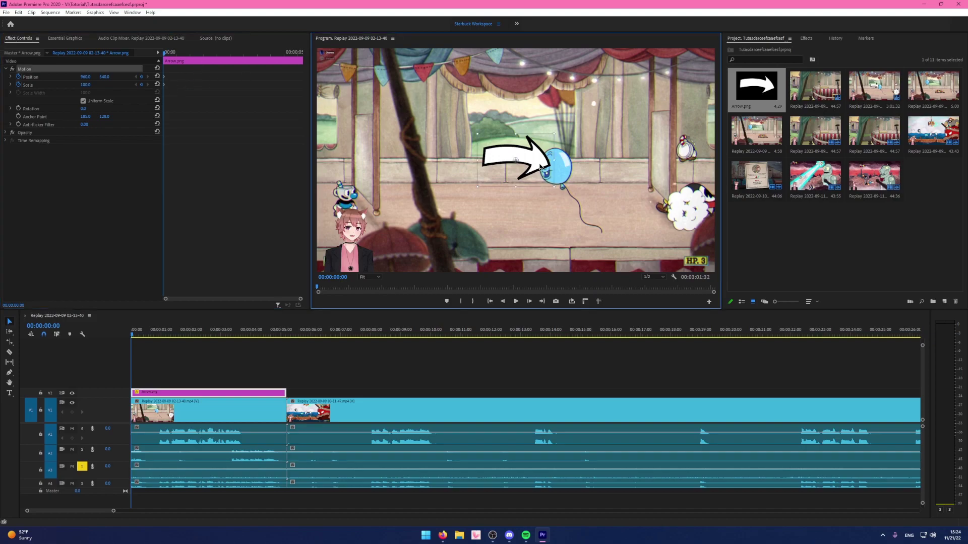
left_click_drag(535, 164, 640, 201)
left_click_drag(582, 224, 612, 214)
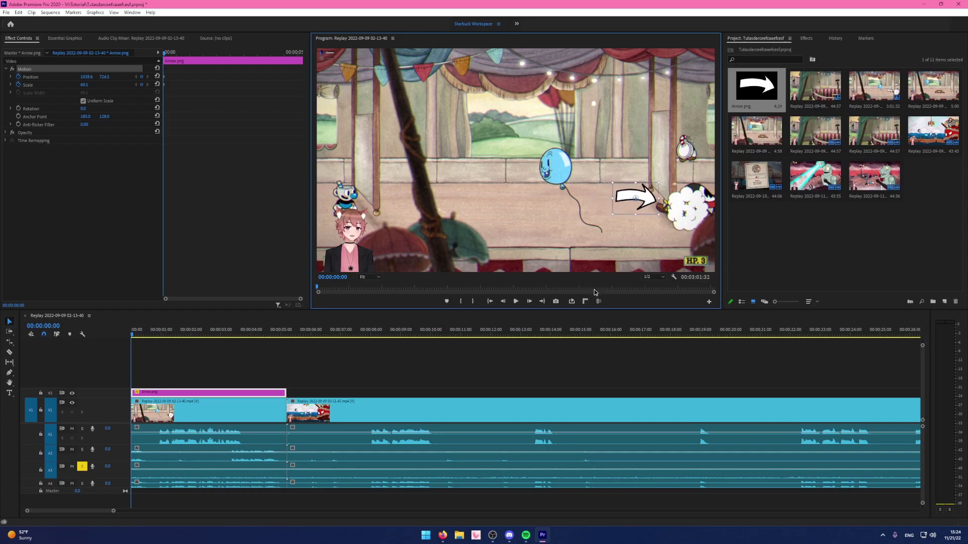
Advance the playhead in short stretches from 00:00:00:08 to 00:00:03:06, repositioning the arrow to follow the running enemy with Position keyframes.
key("space")
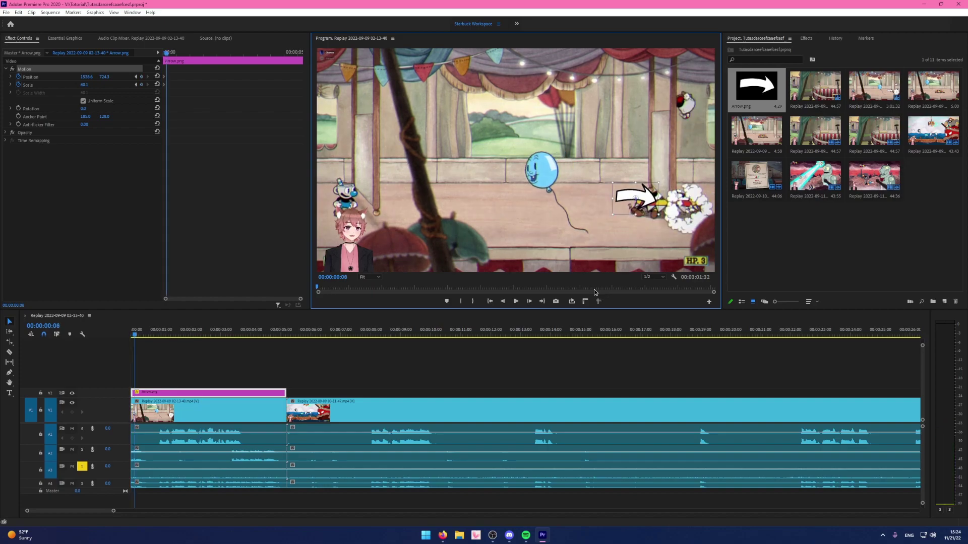
left_click_drag(622, 208, 599, 203)
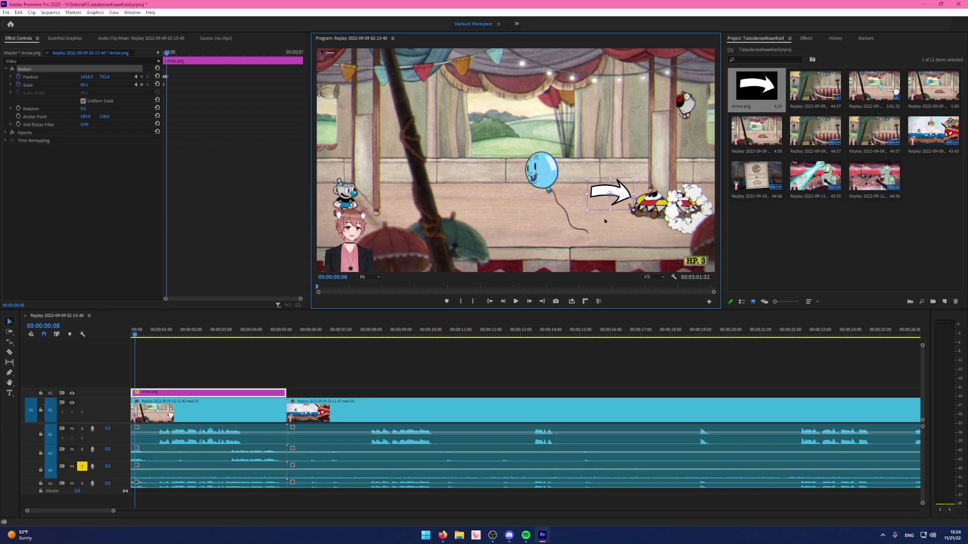
key("space")
left_click_drag(604, 203, 698, 203)
key("space")
key("space")
key("space")
key("space")
key("space")
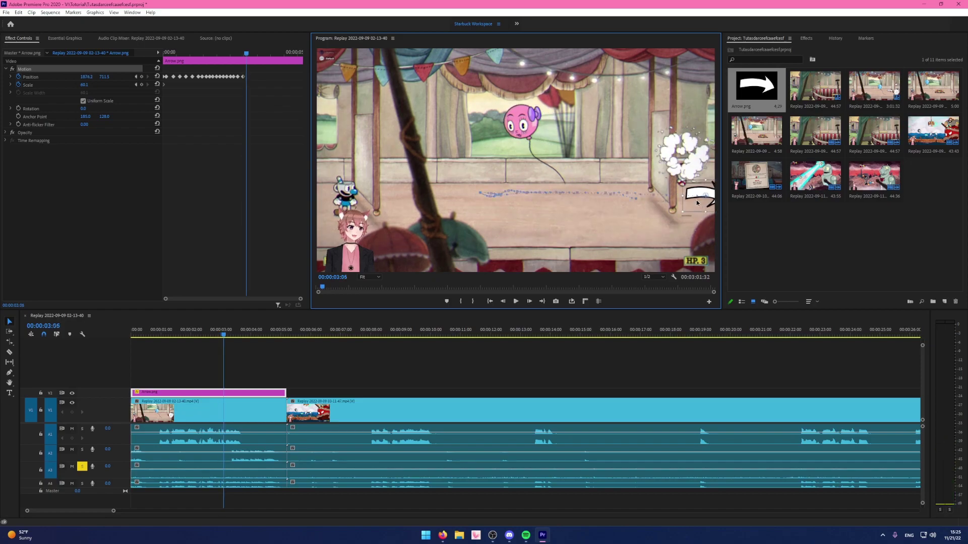
Play back the arrow's tracking animation from the sequence start, and replay part of it from about one second.
left_click(366, 367)
left_click_drag(169, 333, 132, 332)
key("space")
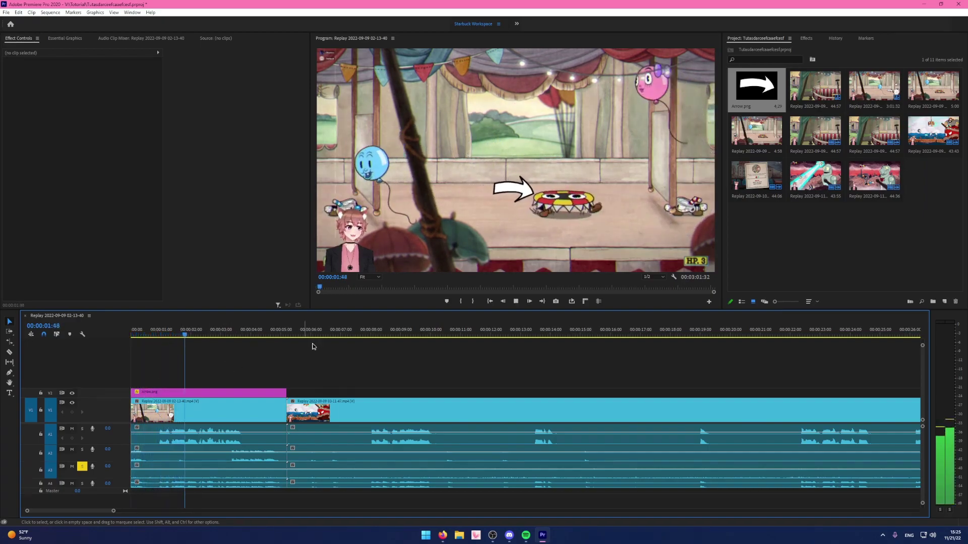
left_click_drag(201, 334, 161, 333)
key("space")
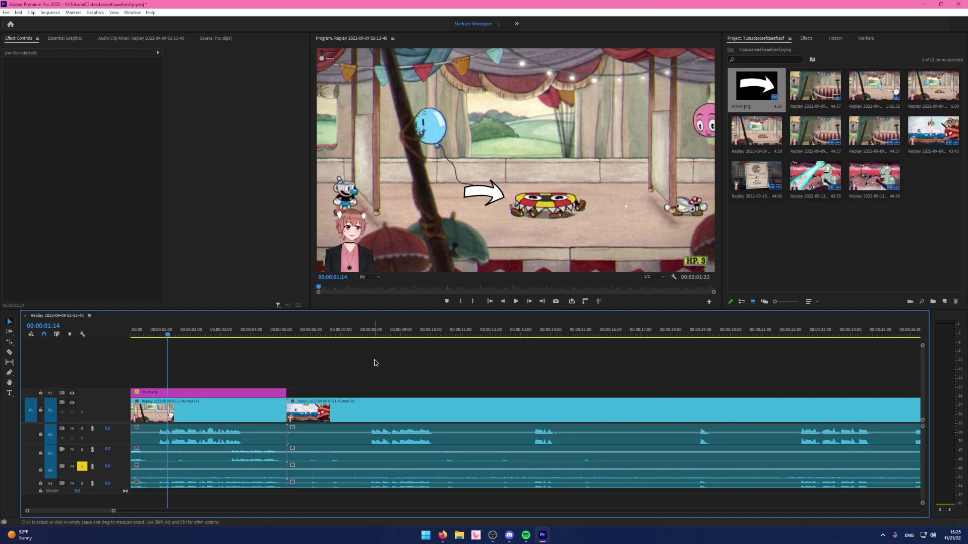
Show the keyframes of the image clip on V2, and deselect the clip.
left_click(179, 393)
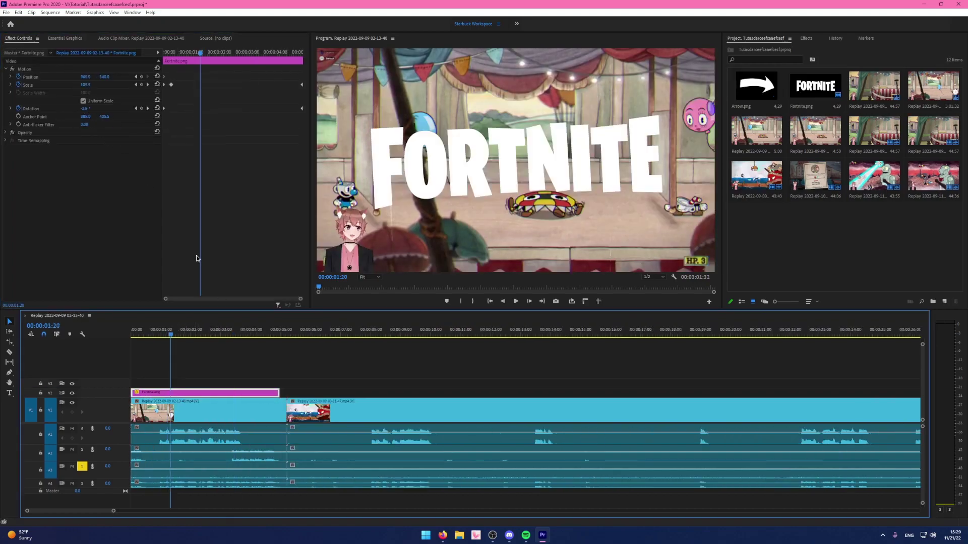
left_click(319, 353)
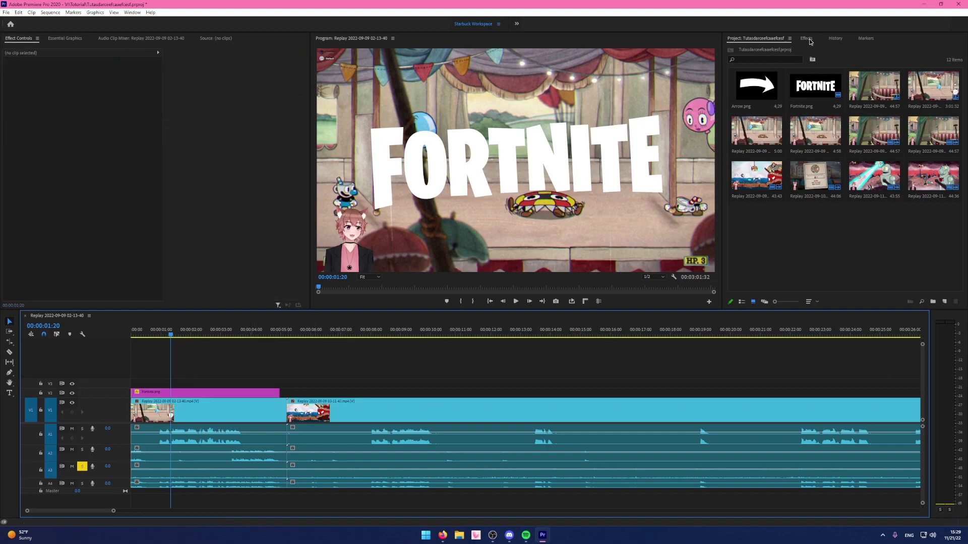
Find Gaussian Blur by searching the effects for "blur", apply it to the first gameplay clip on V1, and raise its Blurriness.
left_click(807, 39)
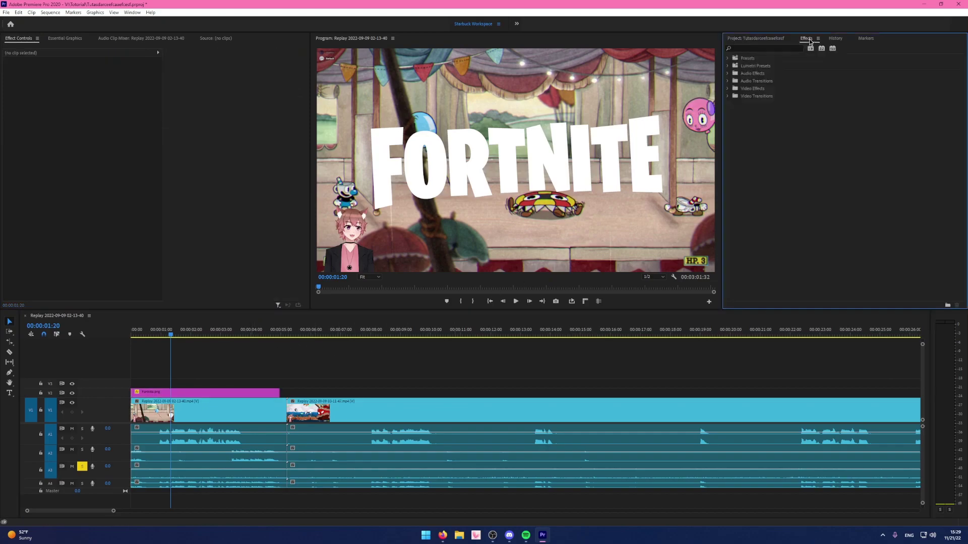
left_click(759, 46)
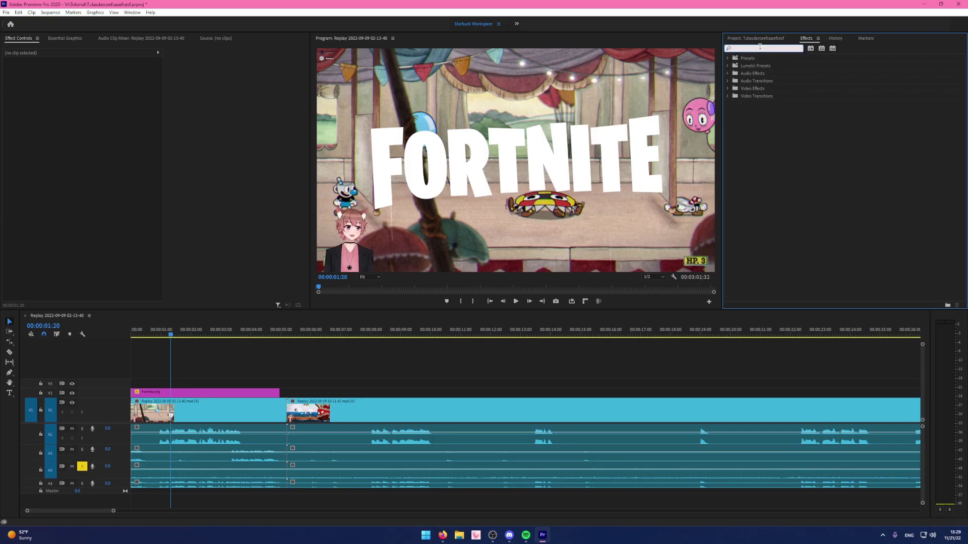
type("blur")
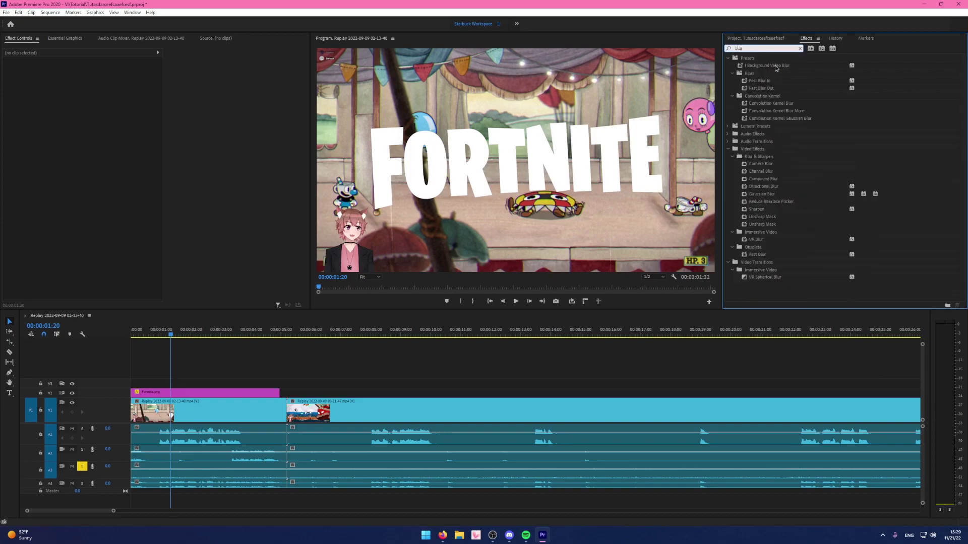
left_click_drag(771, 196, 266, 414)
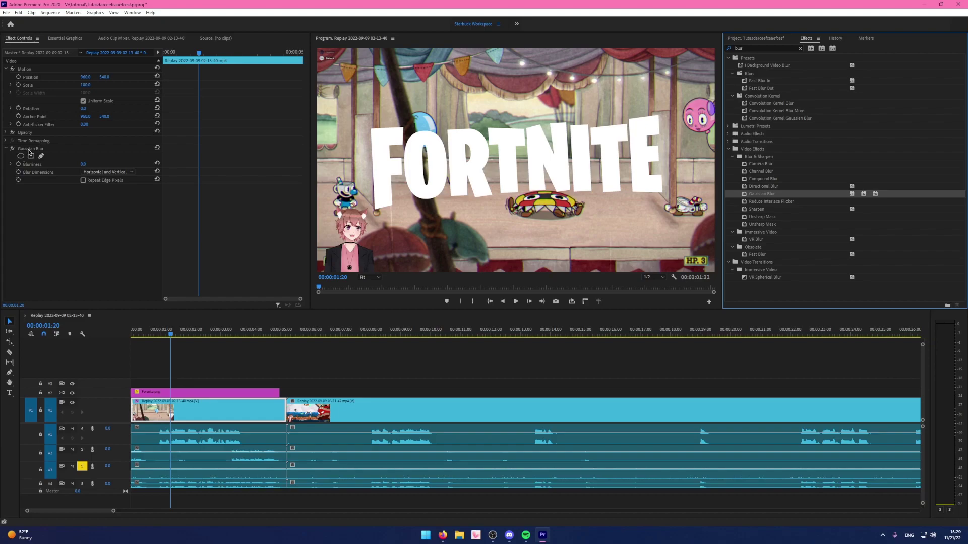
mouse_move(85, 164)
left_mouse_down()
mouse_move(116, 164)
mouse_move(92, 164)
left_mouse_up()
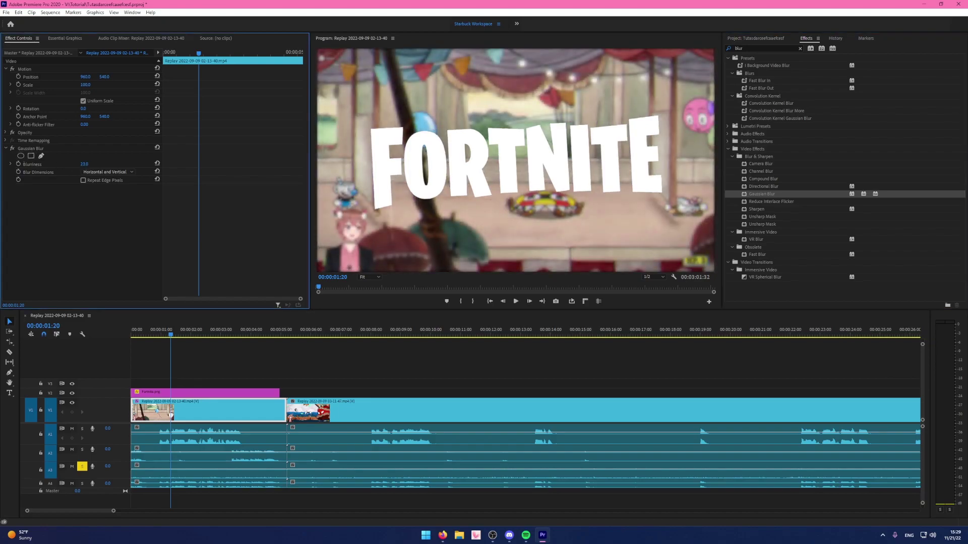
View the blurred gameplay full screen, and play back the Fortnite image animation over it.
left_click(249, 360)
key("ctrl+grave")
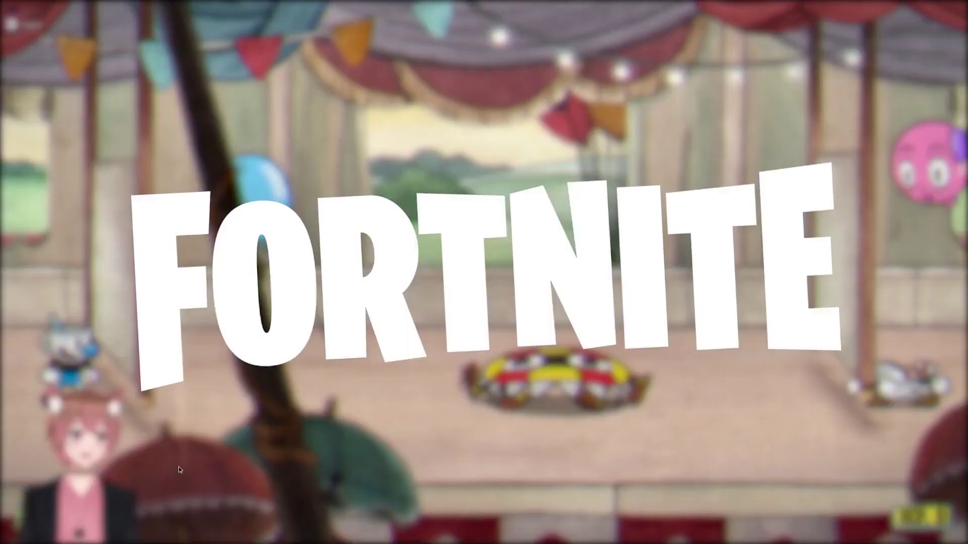
key("ctrl+grave")
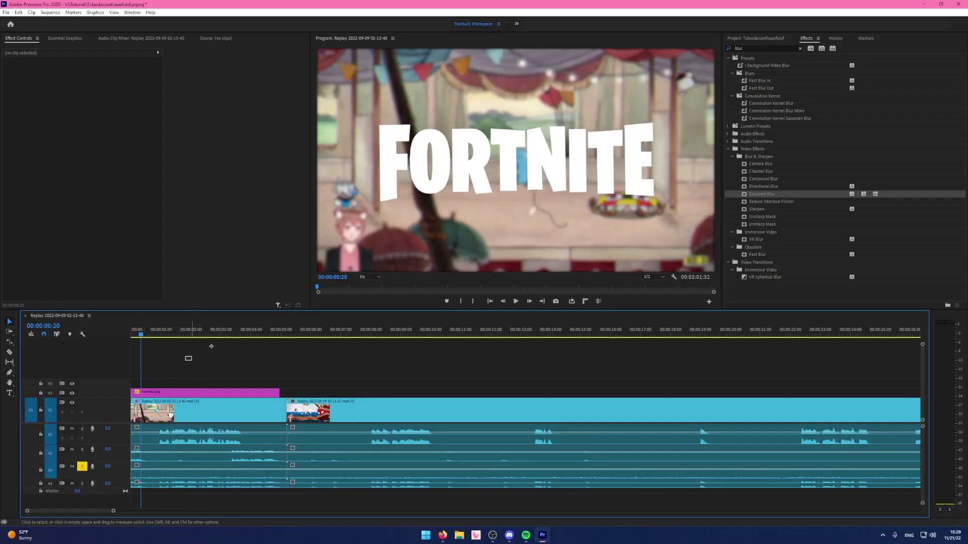
key("space")
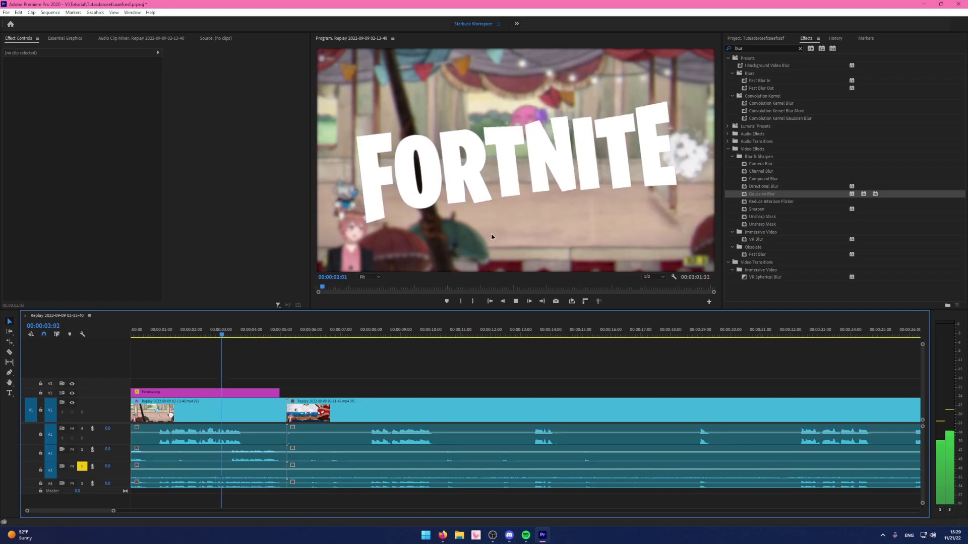
key("space")
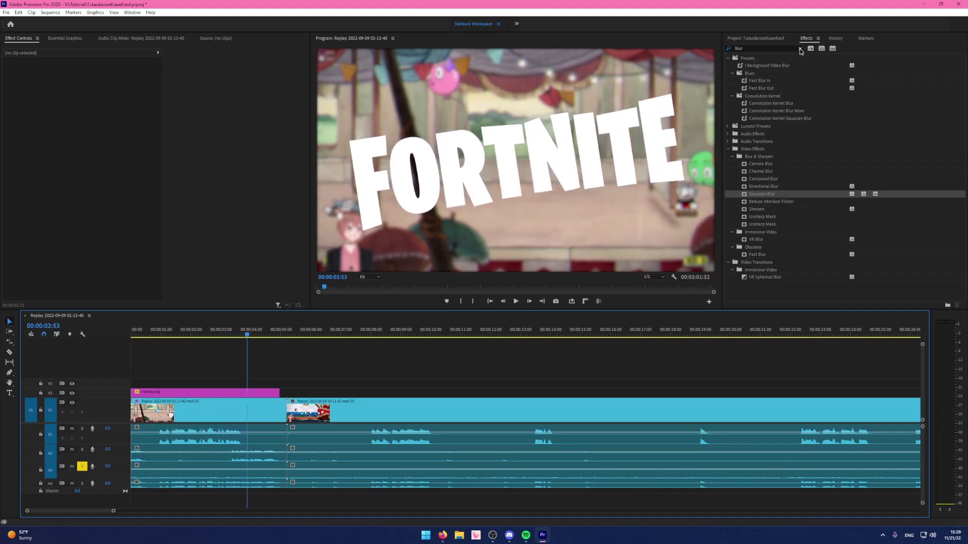
Search the effects for "invert", and apply Invert to the first gameplay clip on V1.
left_click(800, 49)
type("invert")
left_click_drag(754, 118, 229, 408)
left_click(242, 412)
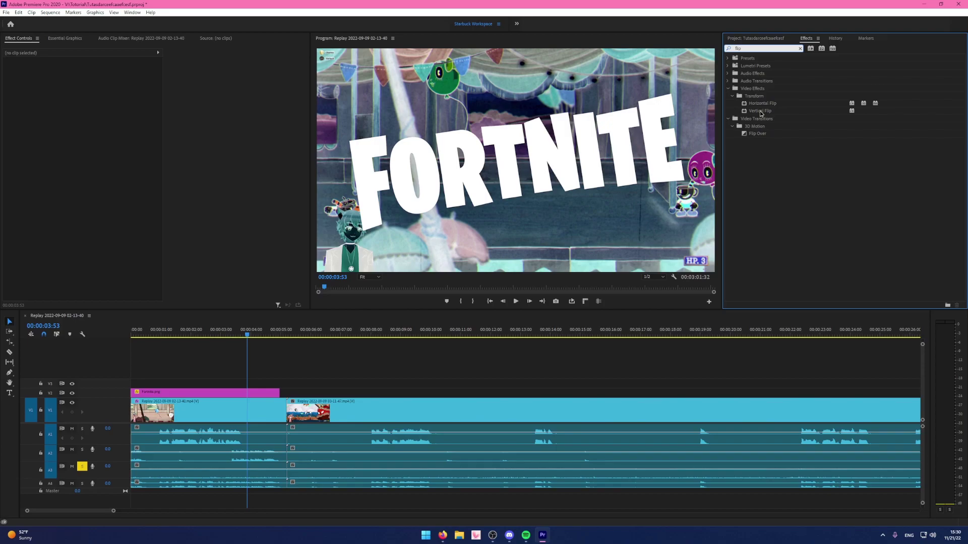
Try Vertical Flip on the first gameplay clip, undo it, and apply Horizontal Flip to that clip instead.
left_click_drag(761, 112, 257, 402)
key("ctrl+z")
left_click_drag(762, 103, 217, 413)
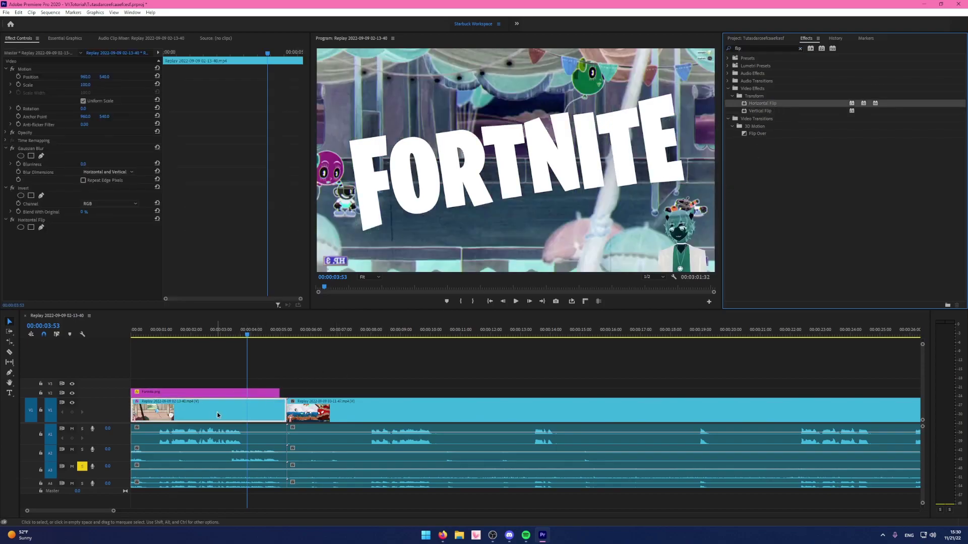
Set the Invert effect's Blend With Original to 100 %, and apply Vertical Flip to the Fortnite.png clip on V2.
left_click(158, 188)
left_click(84, 212)
type("100")
key("Return")
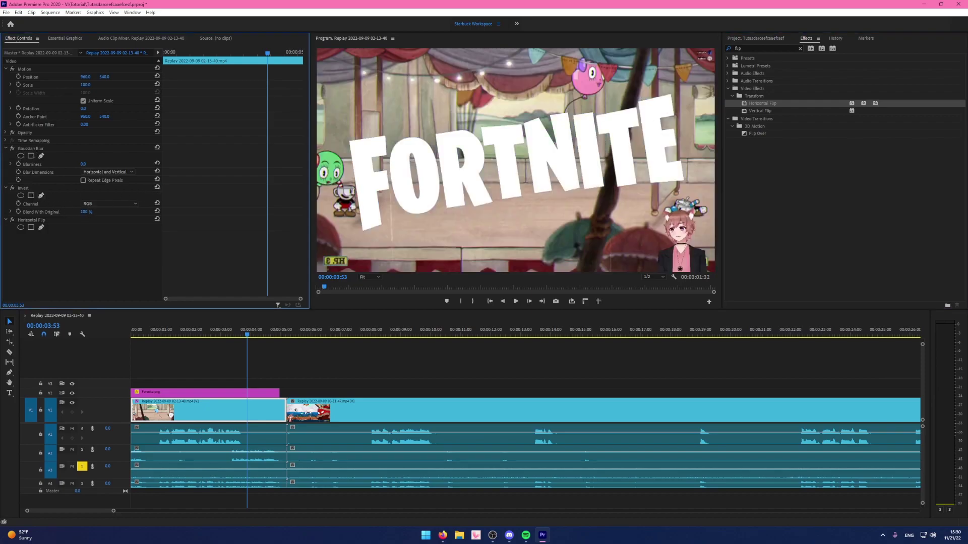
left_click_drag(773, 112, 221, 391)
left_click(247, 382)
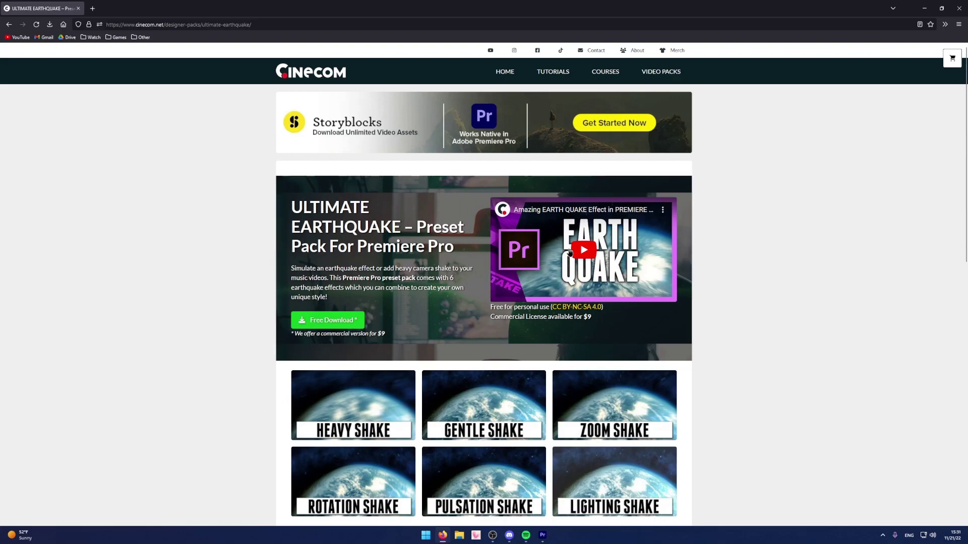
Switch from the browser to Premiere Pro, delete the first two gameplay clips with the Fortnite overlay, and ripple delete the gap.
key("alt+Tab")
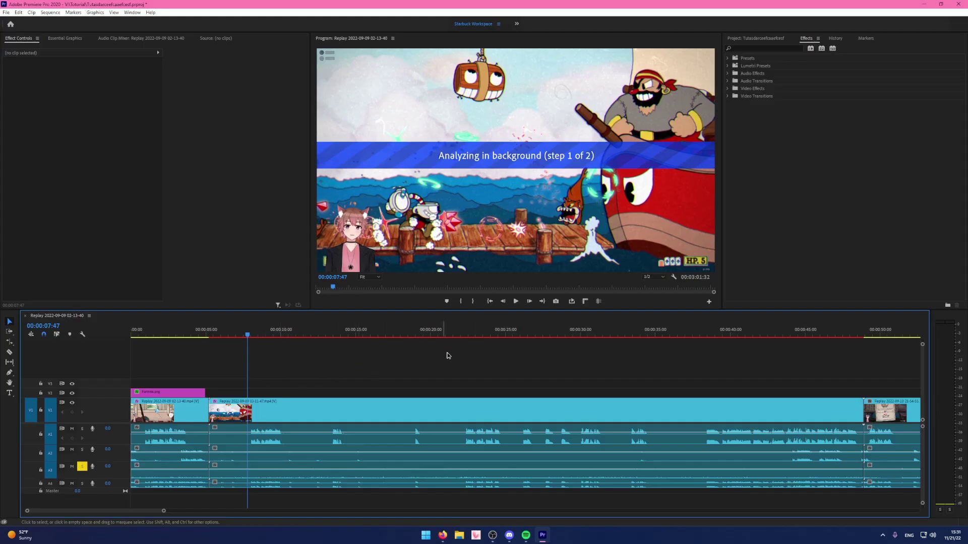
scroll(444, 352, "down", 3)
left_click_drag(445, 353, 281, 504)
key("Delete")
scroll(219, 407, "down", 3)
left_click(219, 407)
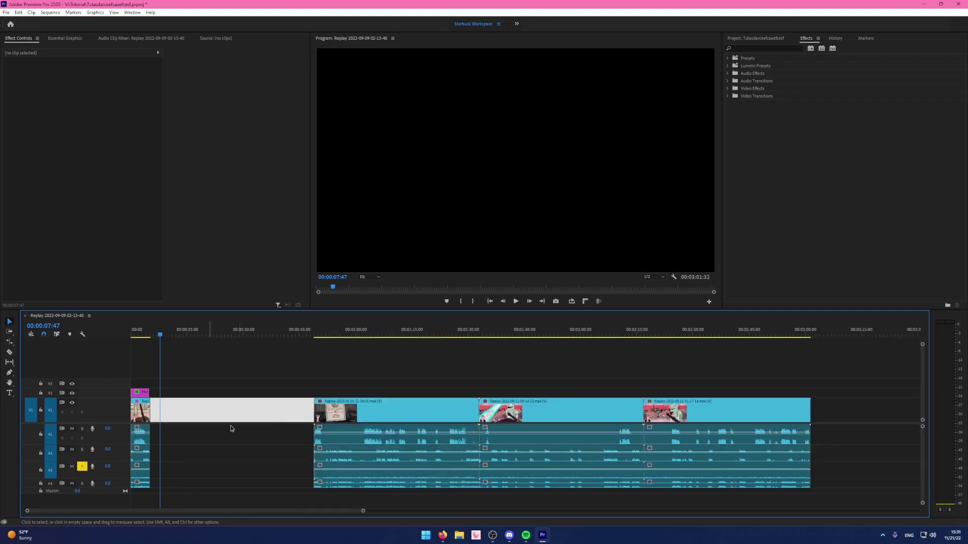
scroll(188, 426, "up", 2)
left_click(151, 409)
key("Delete")
left_click(183, 419)
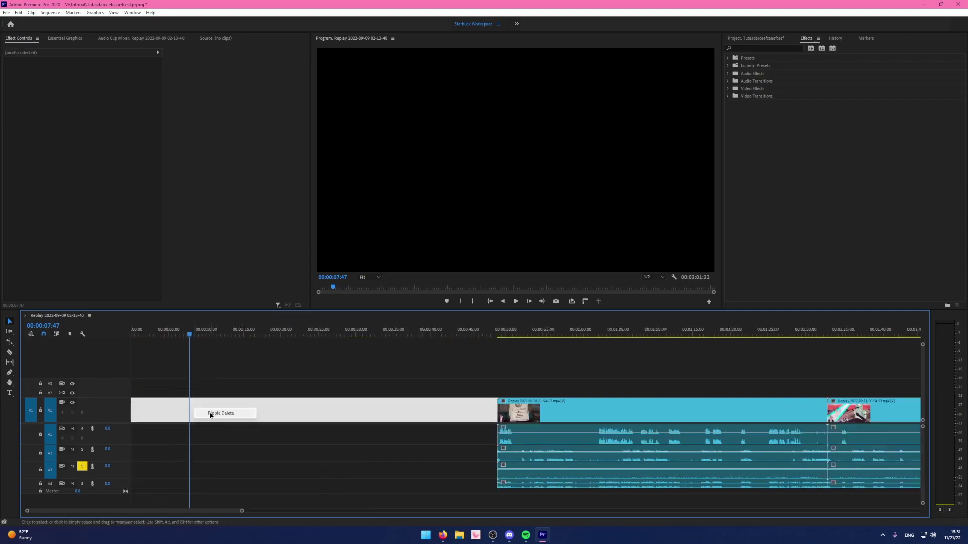
key("Delete")
Place Arrow.png on V2 above the first gameplay clip, and move the playhead over it to 00:00:10:36.
left_click(756, 38)
left_click_drag(756, 86, 330, 393)
left_click(210, 333)
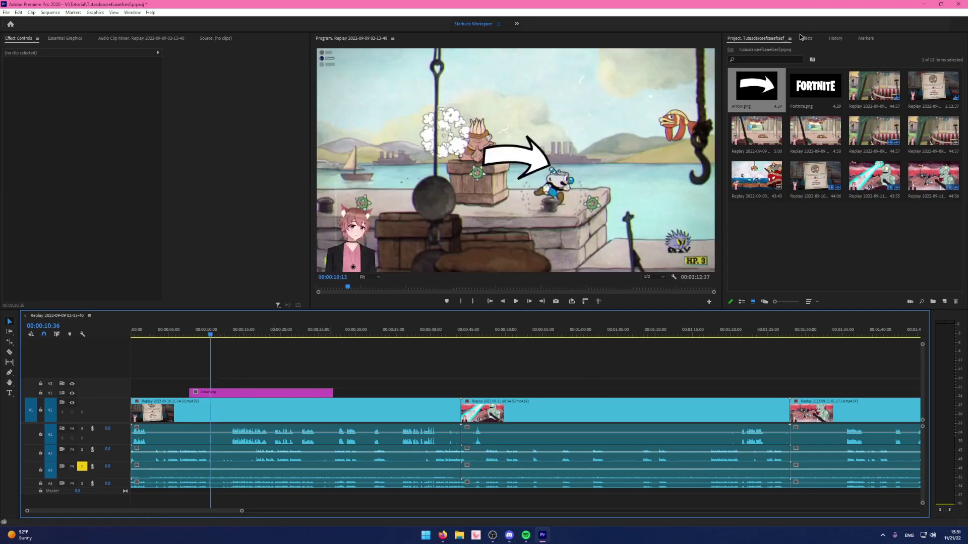
Apply the A - GENTLE SHAKE preset from the ULTIMATE EARTHQUAKE preset pack to the Arrow.png clip on V2.
left_click(807, 38)
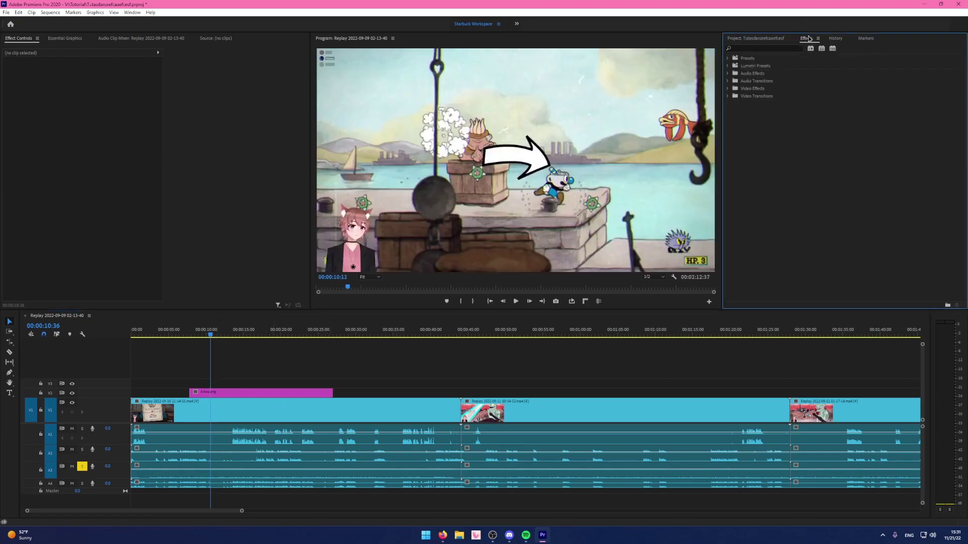
left_click(727, 59)
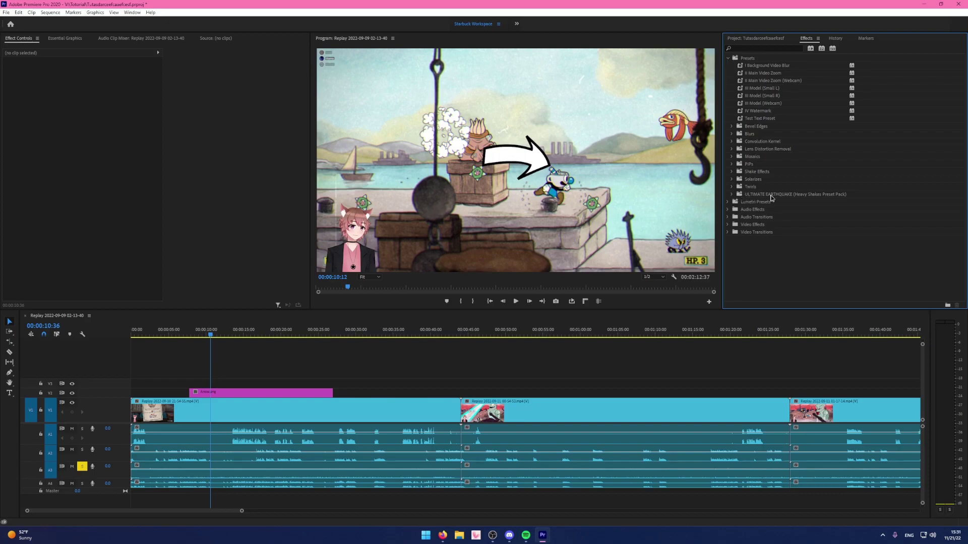
left_click(732, 195)
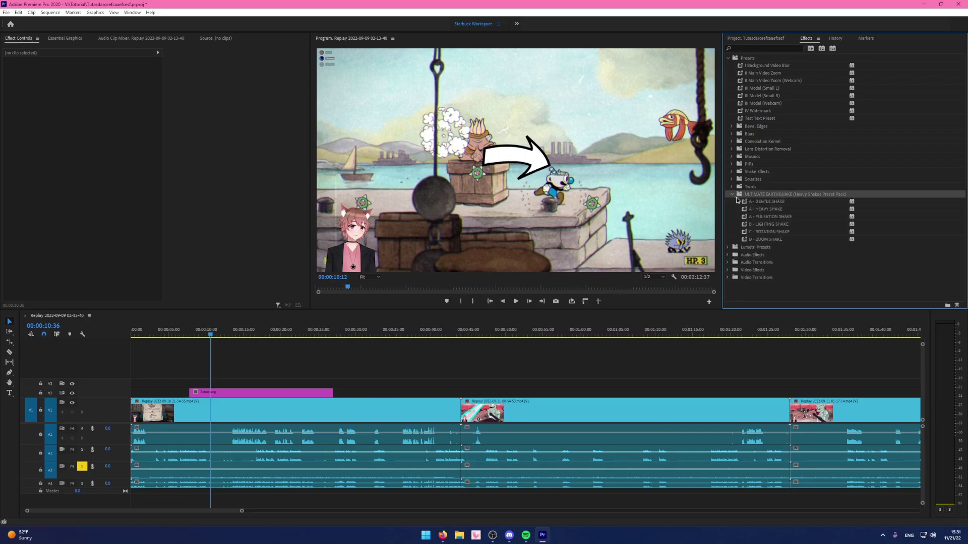
key("shift+3")
key("equal")
key("equal")
key("equal")
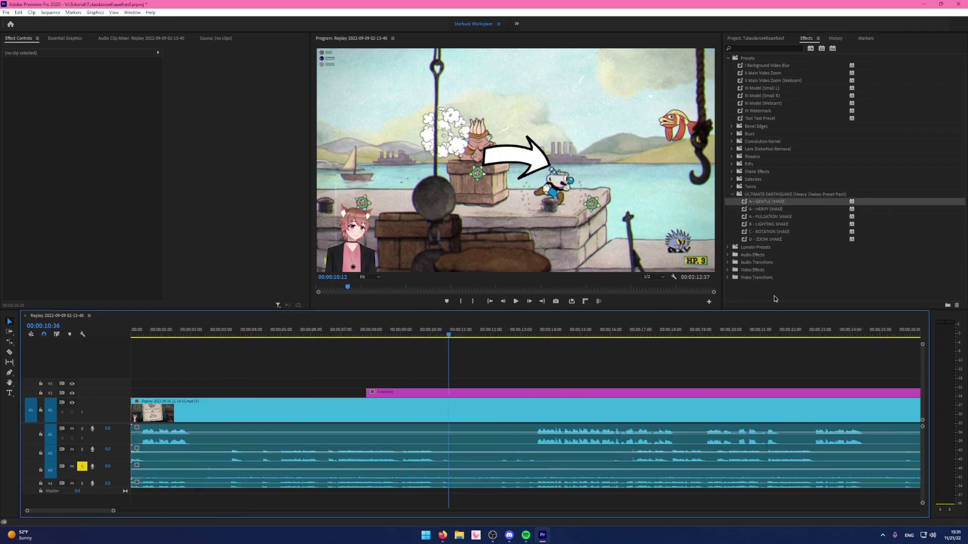
left_click(474, 395)
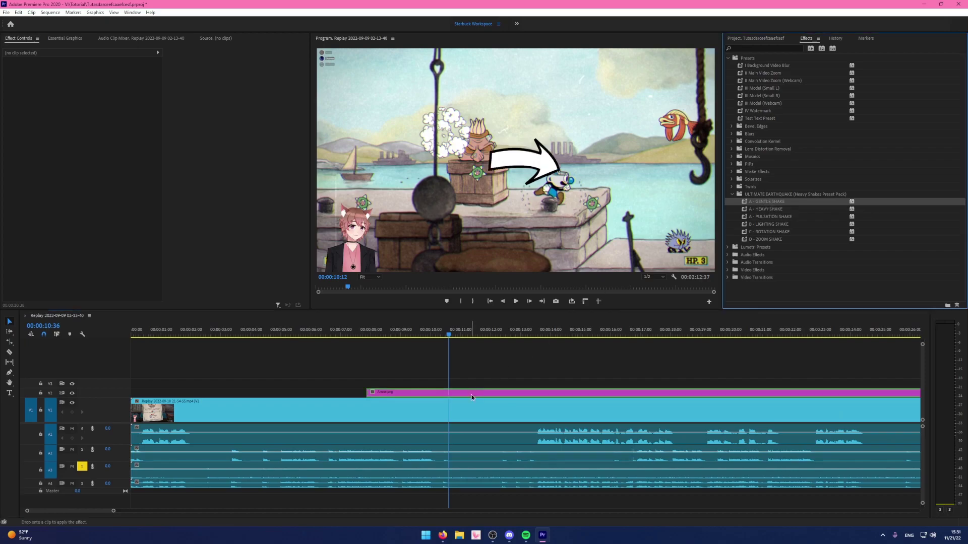
Play back the gently shaking arrow over the gameplay from 00:00:10:36.
left_click(459, 350)
key("space")
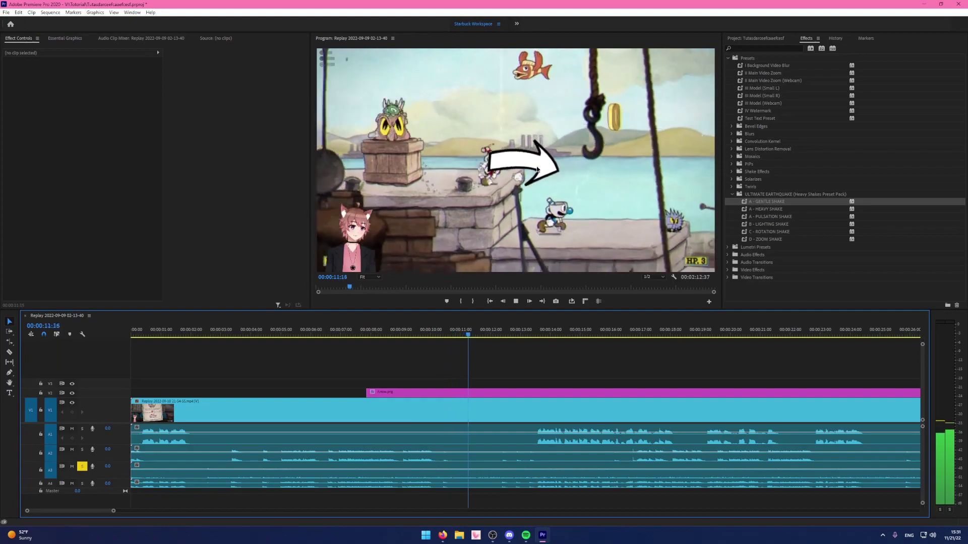
scroll(215, 410, "down", 8)
key("space")
Play back the shaking arrow with the gameplay video beneath it deleted, and undo the deletion.
left_click(215, 408)
key("Delete")
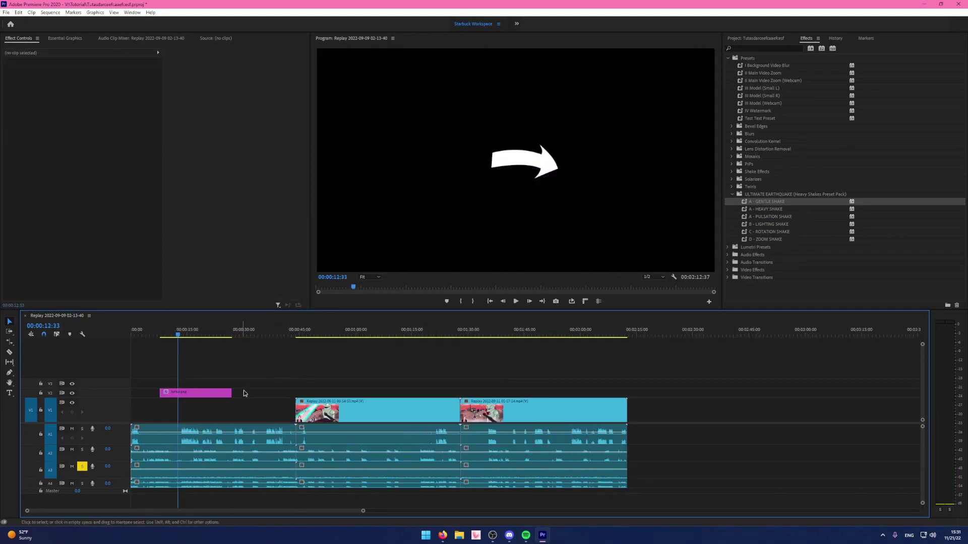
scroll(349, 363, "up", 5)
left_click(378, 333)
key("space")
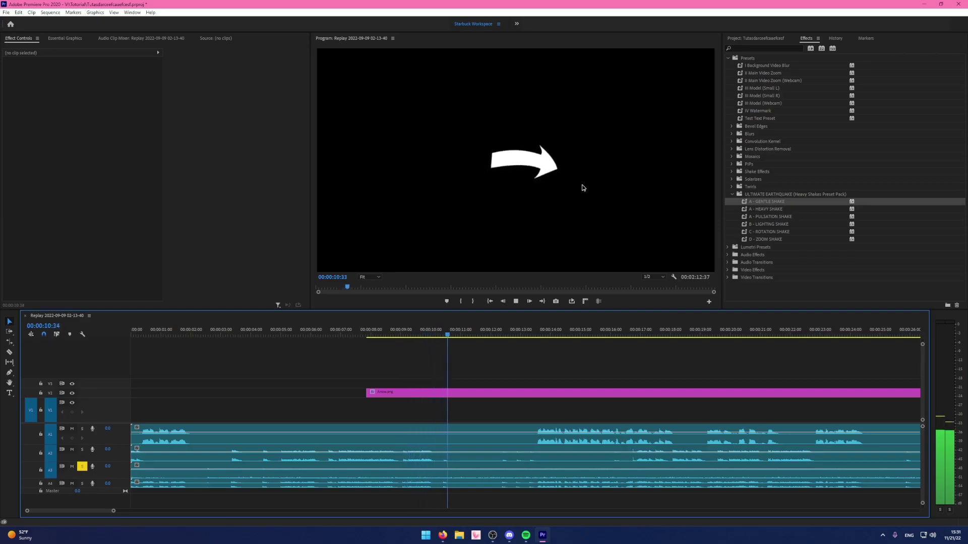
left_click(766, 209)
key("ctrl+z")
Apply the A - HEAVY SHAKE preset to the Arrow.png clip on V2, and play back the stronger shake.
left_click_drag(433, 387, 428, 393)
key("space")
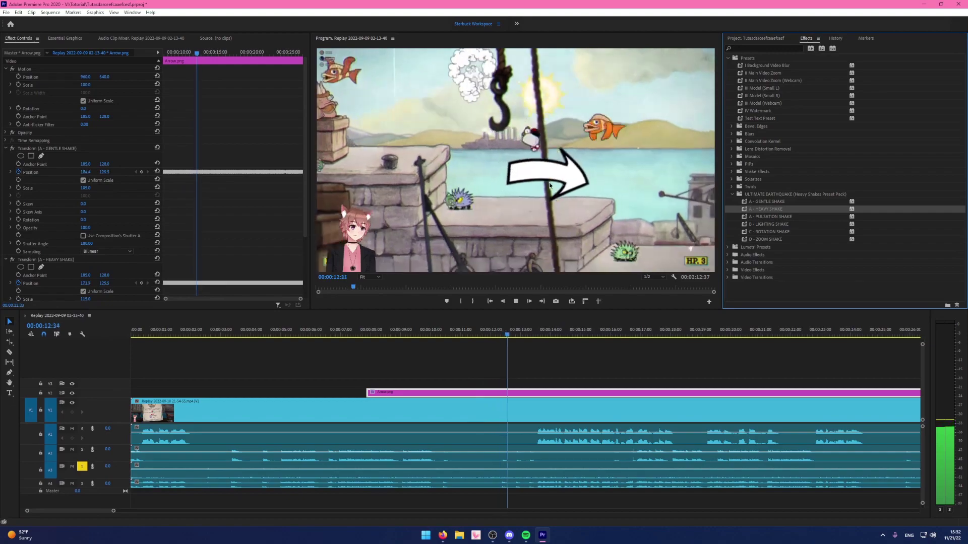
left_click(497, 346)
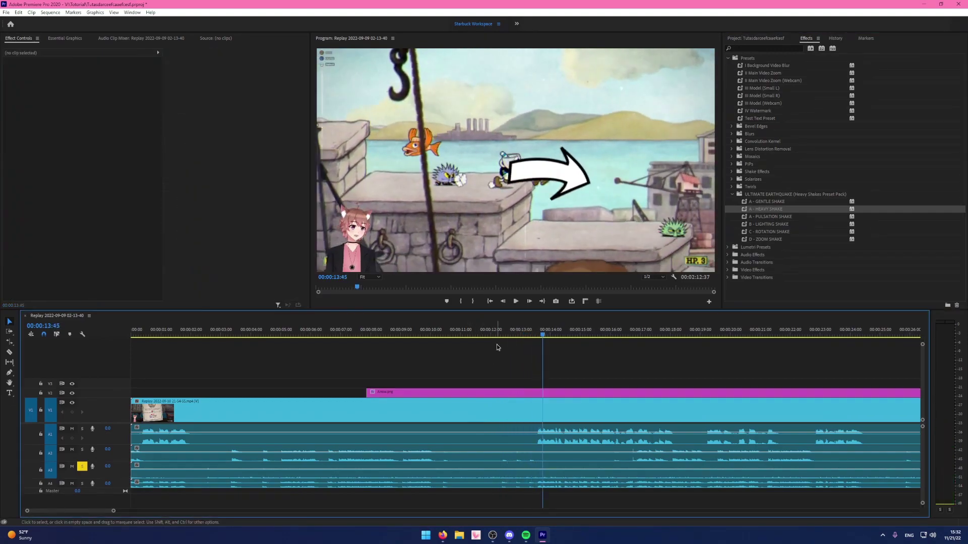
Add the text "AHHHH" near the centre of the frame at 00:00:03:52, on V3.
left_click(247, 330)
key("t")
left_click(485, 200)
type("asdads")
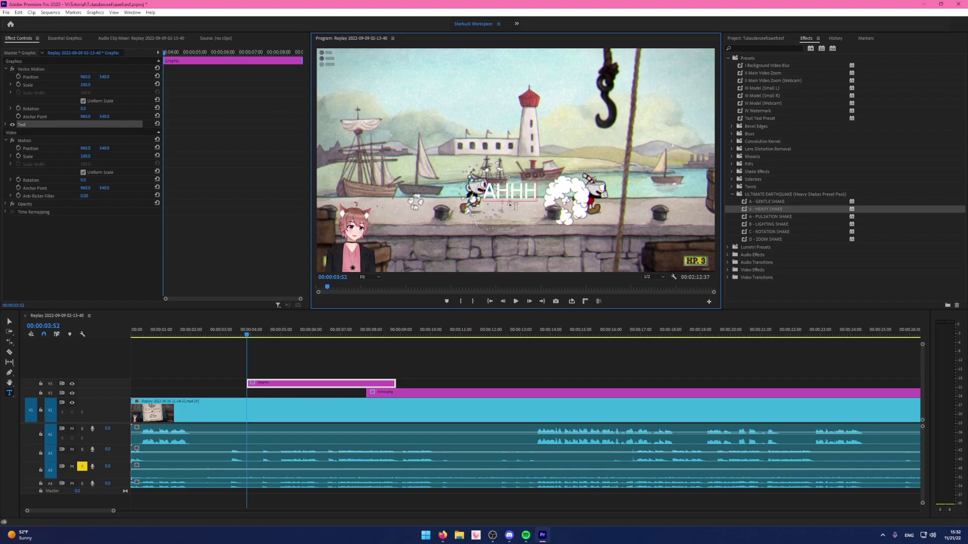
left_click(551, 367)
Try A - HEAVY SHAKE on the AHHHH text clip, replace it with A - GENTLE SHAKE, and play the result.
left_click_drag(766, 209, 291, 385)
key("space")
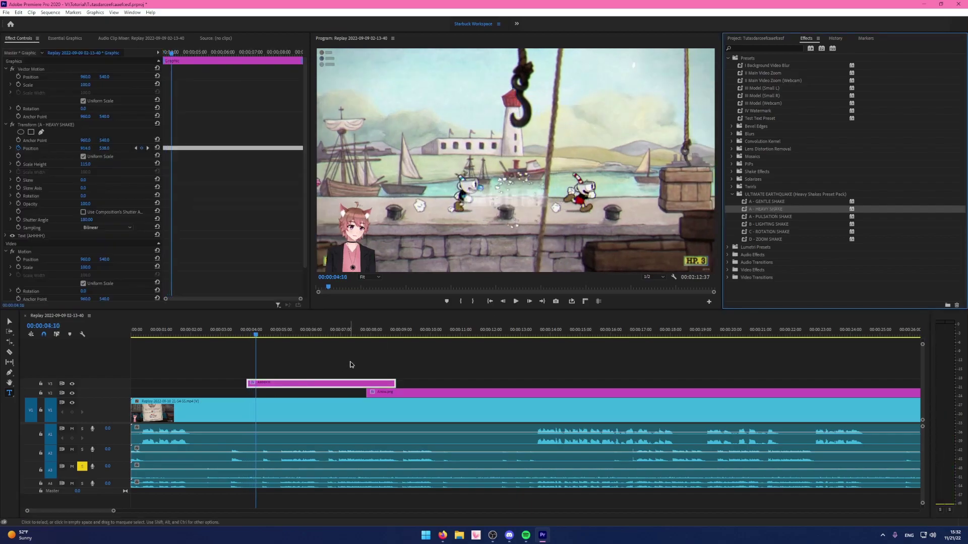
left_click_drag(767, 201, 296, 385)
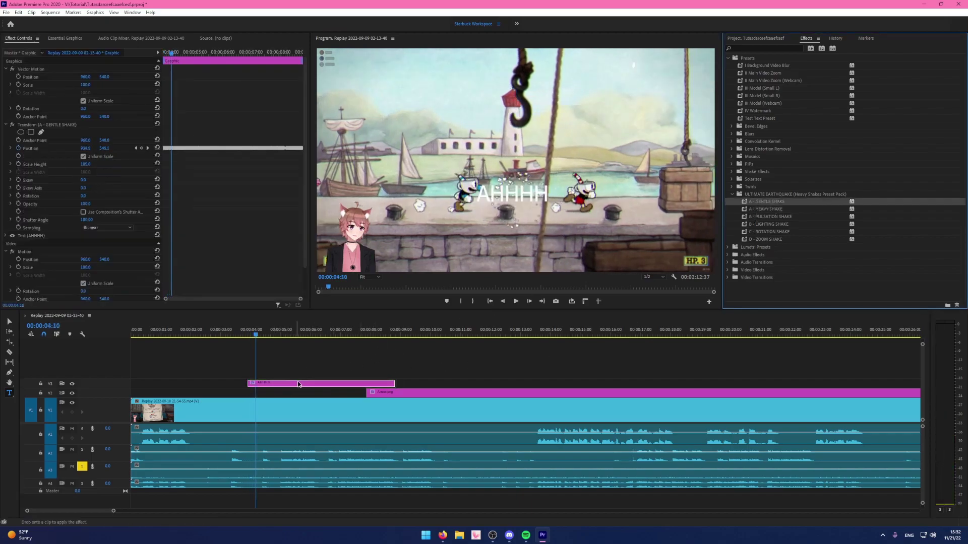
key("space")
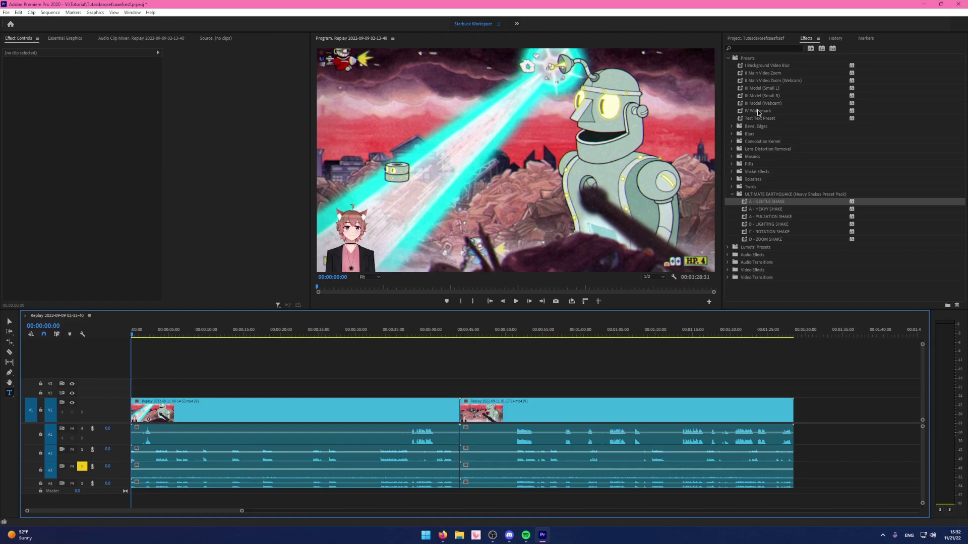
Add the text "asd" over the robot footage at 00:00:16:48, and apply the Test Text Preset to its clip.
left_click(732, 194)
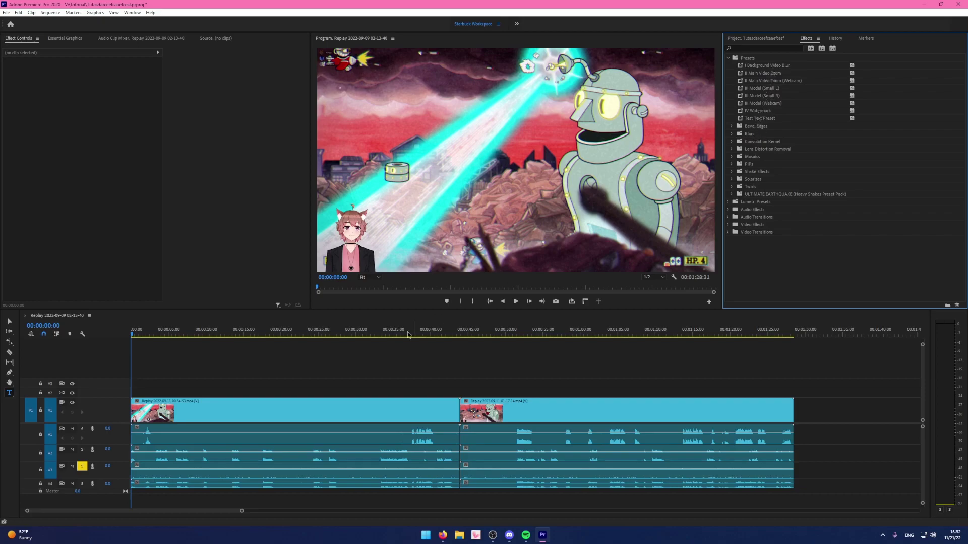
left_click(257, 331)
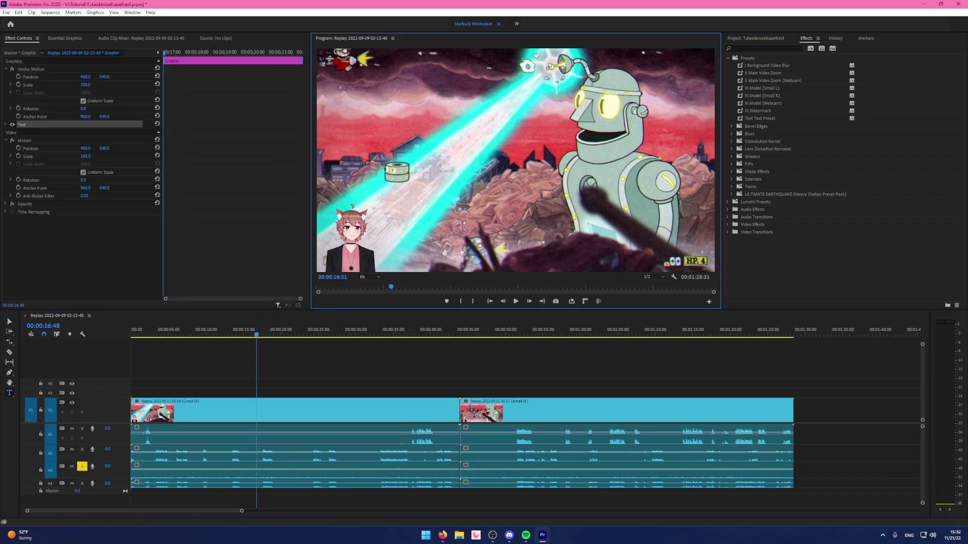
left_click(501, 218)
type("asd")
left_click(454, 361)
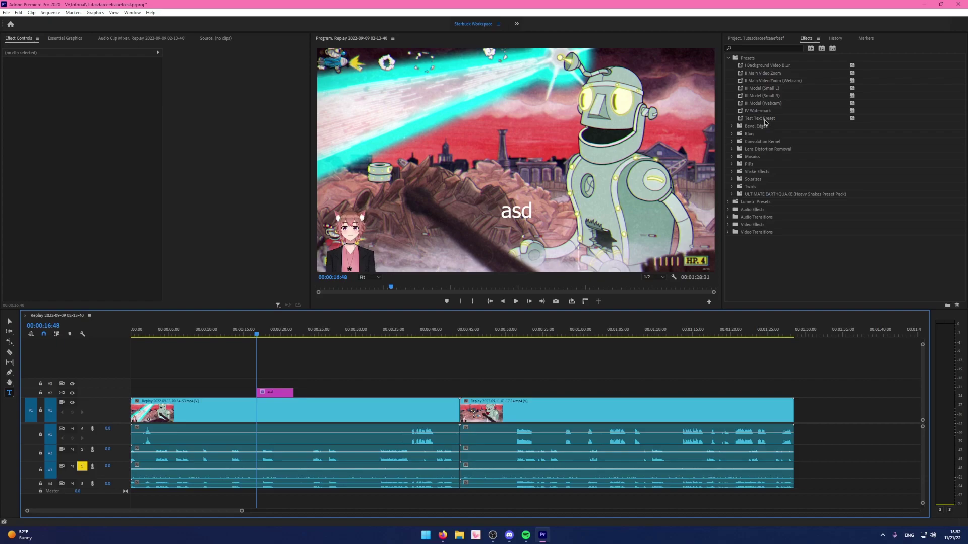
left_click_drag(764, 122, 722, 133)
left_click_drag(523, 283, 283, 394)
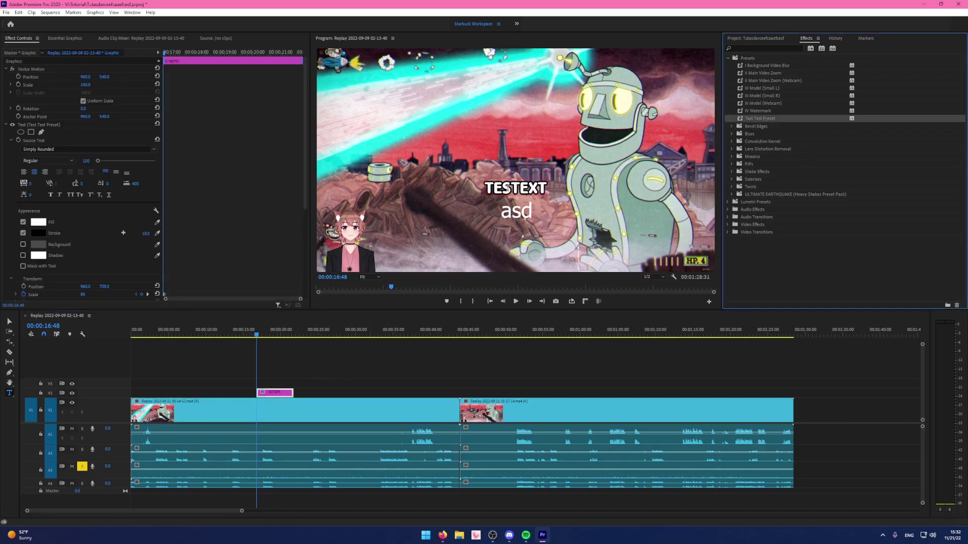
Delete the plain "asd" text layer from the graphic clip on V2, keeping the TESTEXT layer.
left_click(504, 186)
left_click(366, 373)
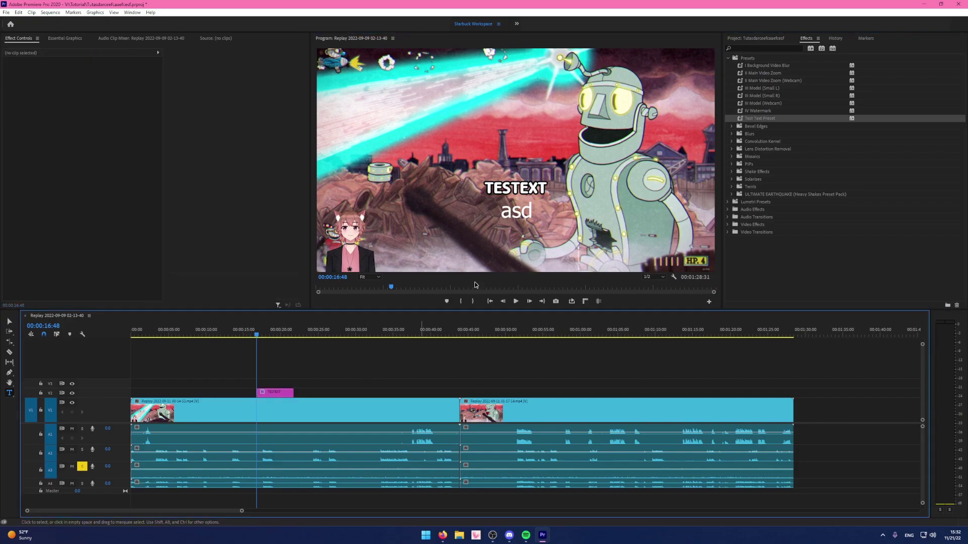
left_click(520, 217)
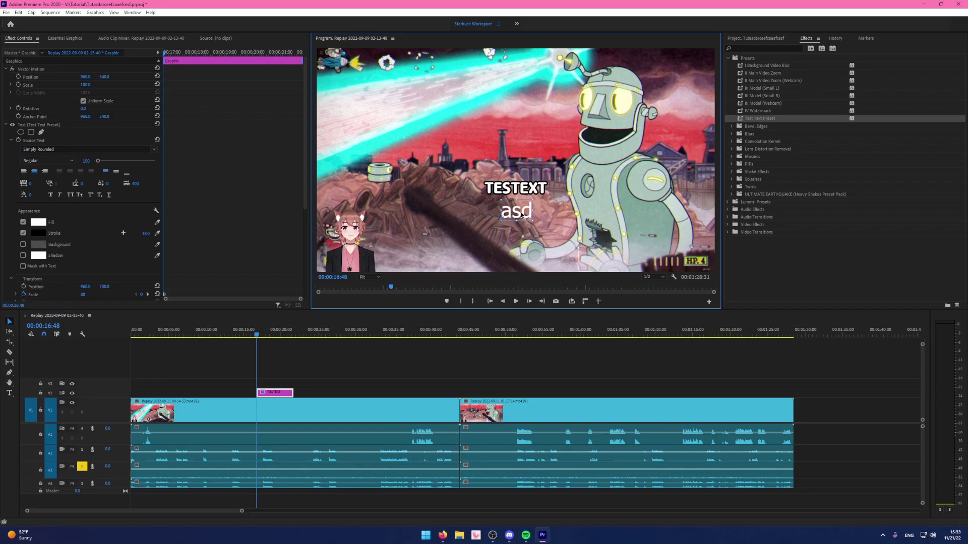
key("Delete")
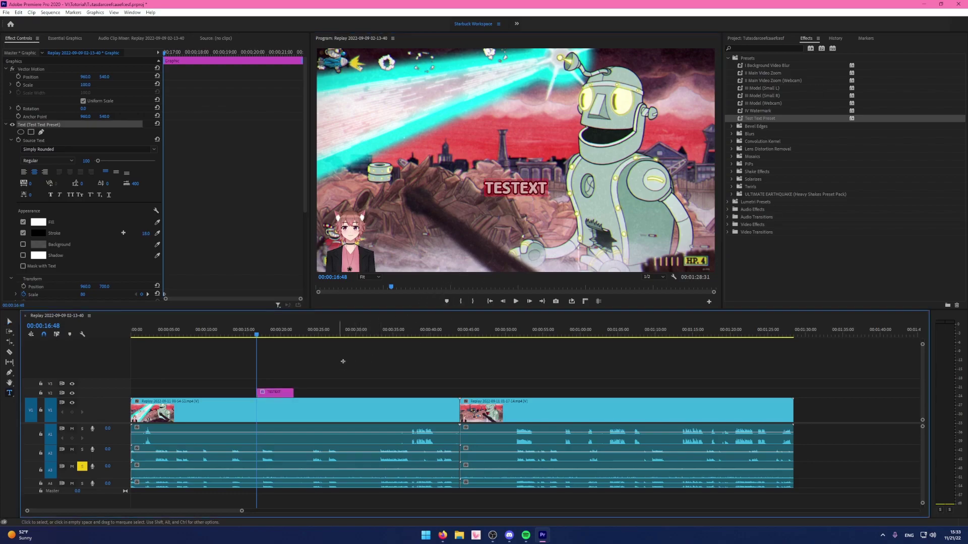
Undo the trial rewording of the TESTEXT title as "asdadad" at 00:00:16:48.
scroll(383, 353, "up", 2, "alt")
key("ctrl+z")
left_click(493, 356)
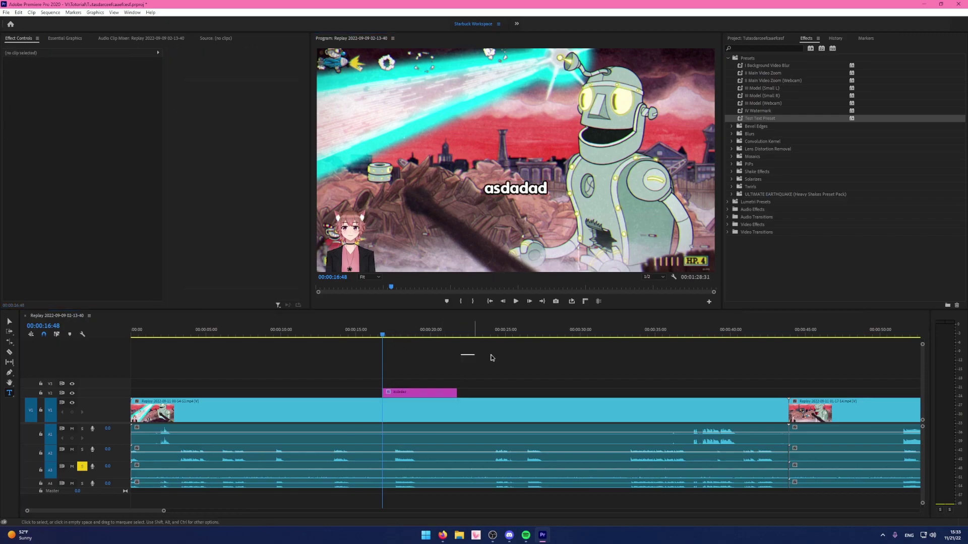
key("ctrl+z")
scroll(442, 372, "down", 2, "alt")
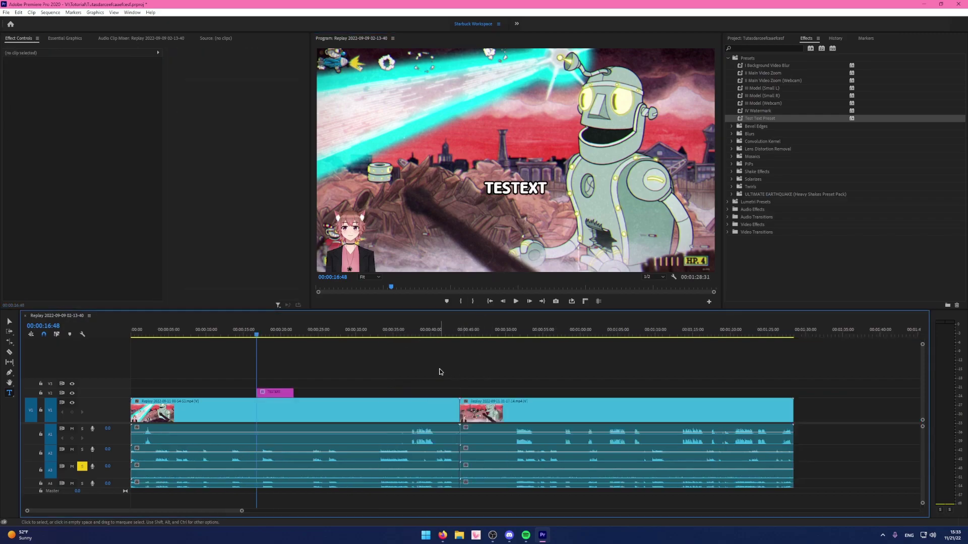
scroll(388, 373, "down", 2, "alt")
scroll(455, 348, "up", 4, "alt")
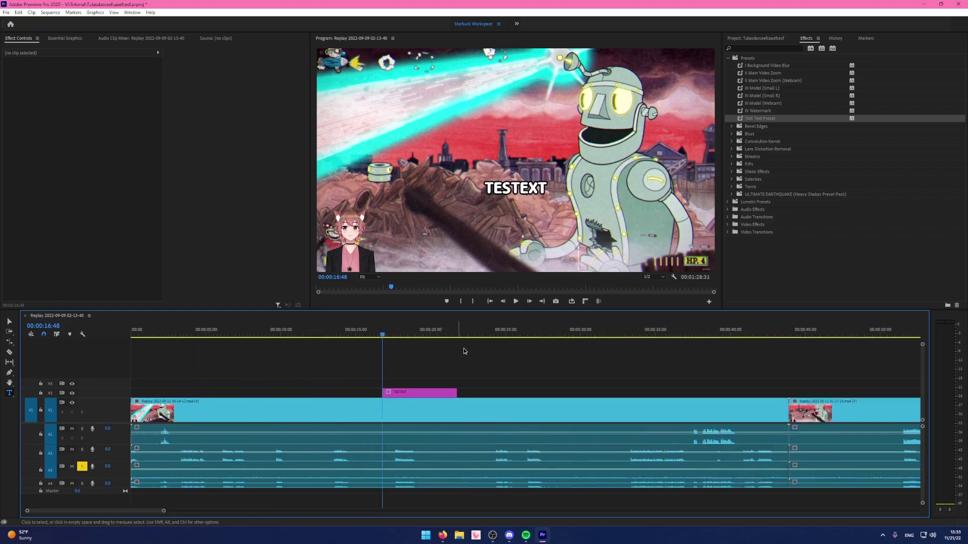
Duplicate the TESTEXT clip further along V2, check it in the sequence, and delete the duplicate.
left_click(412, 332)
scroll(453, 383, "down", 2, "alt")
scroll(413, 398, "up", 2, "alt")
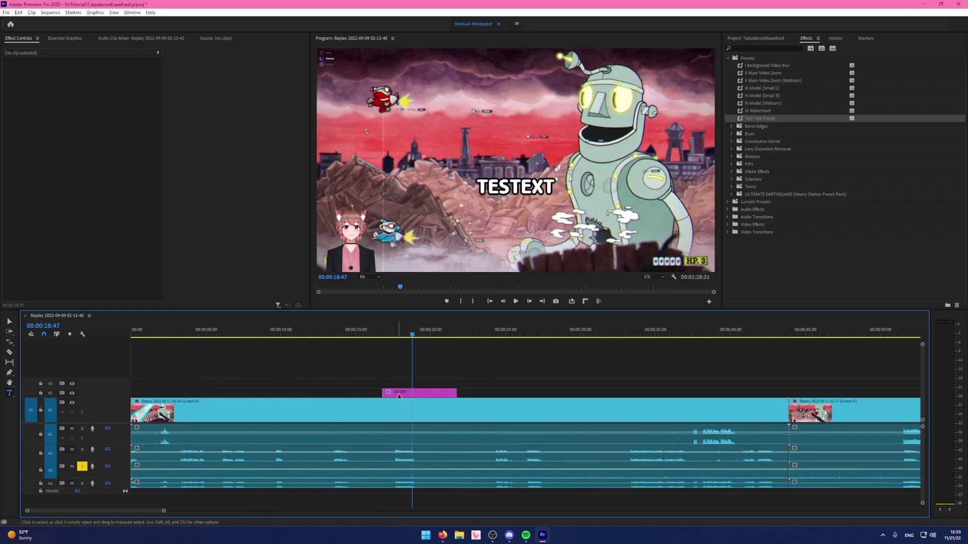
left_click_drag(395, 394, 699, 393, "alt")
left_click(487, 333)
left_click(588, 332)
left_click(563, 343)
left_click_drag(497, 375, 746, 398)
key("Delete")
Duplicate the TESTEXT clip on V2 just after the original, try moving the copy further along, and undo that move.
left_click(427, 333)
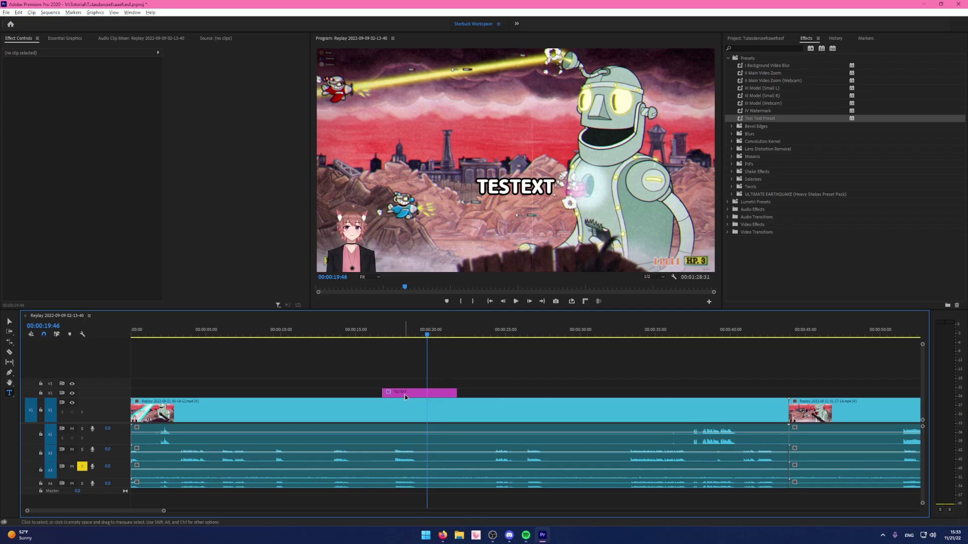
left_click_drag(404, 397, 486, 396, "alt")
left_click(480, 331)
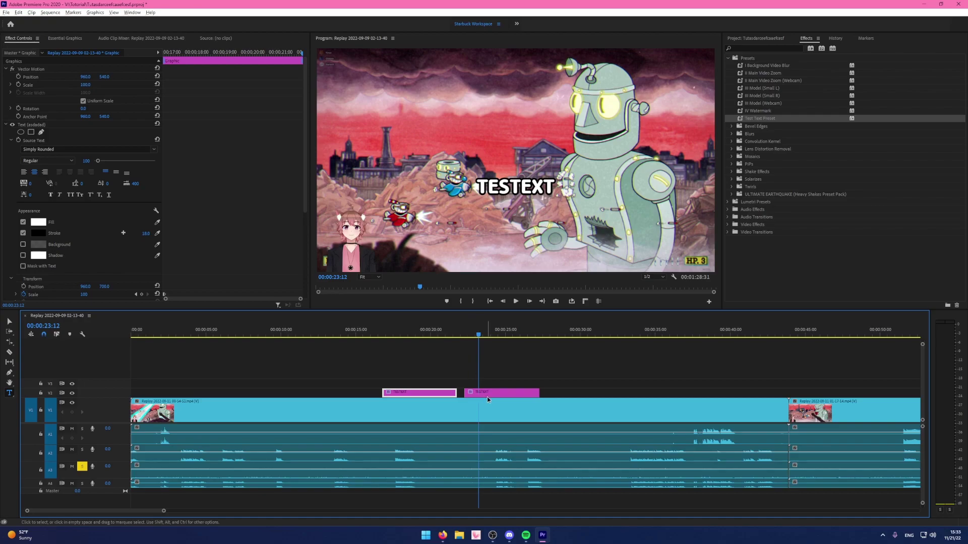
left_click_drag(534, 393, 634, 393)
left_click(603, 353)
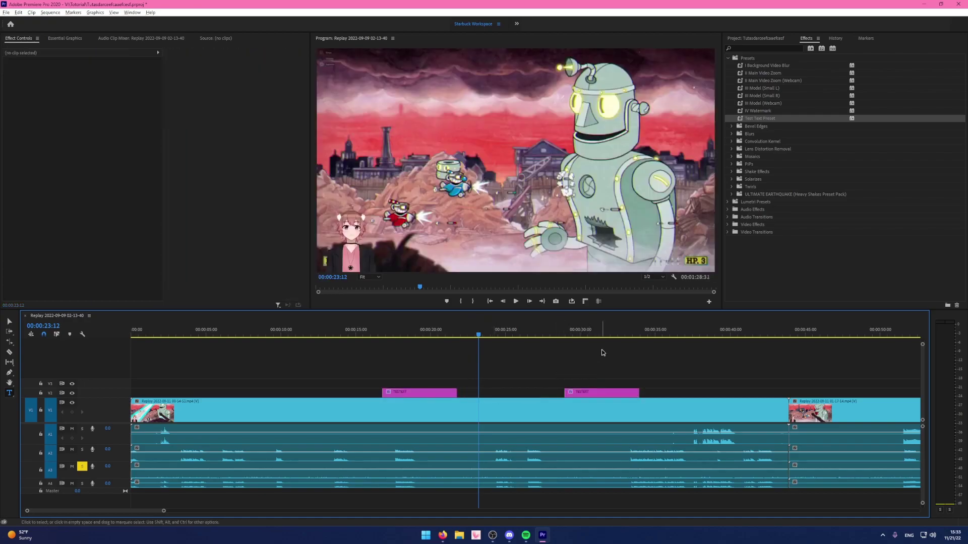
key("ctrl+z")
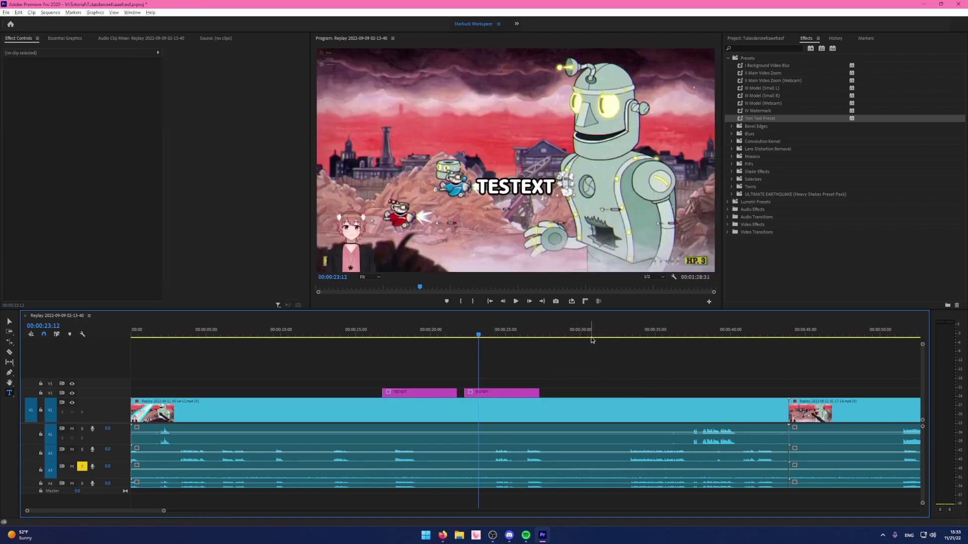
Make another copy of the TESTEXT clip on V2, and reword the titles as "sdads", "adsdads" and "dawrawf".
left_click_drag(498, 397, 583, 394)
type("sdads")
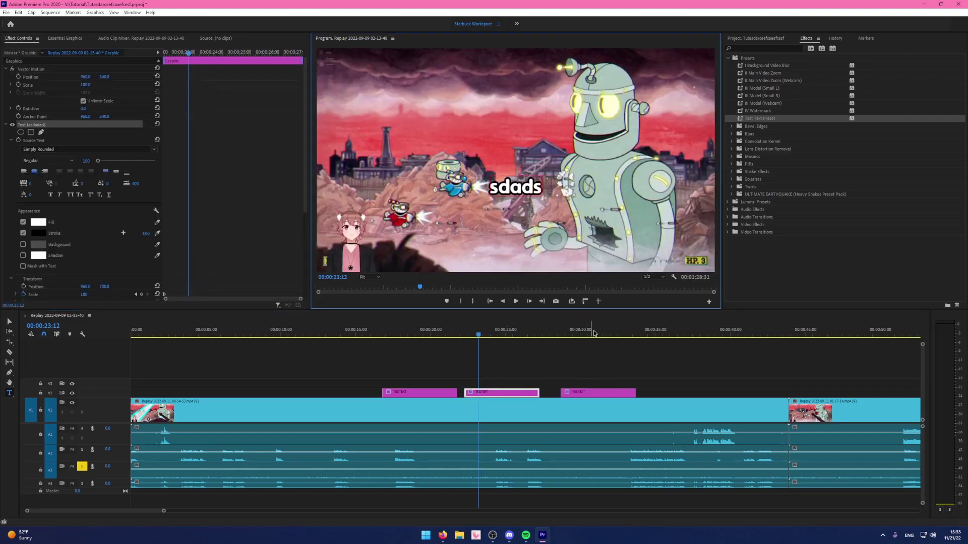
left_click(592, 336)
left_click(518, 187)
type("adsdads")
left_click(421, 332)
double_click(502, 188)
type("dawrawf")
left_click(485, 346)
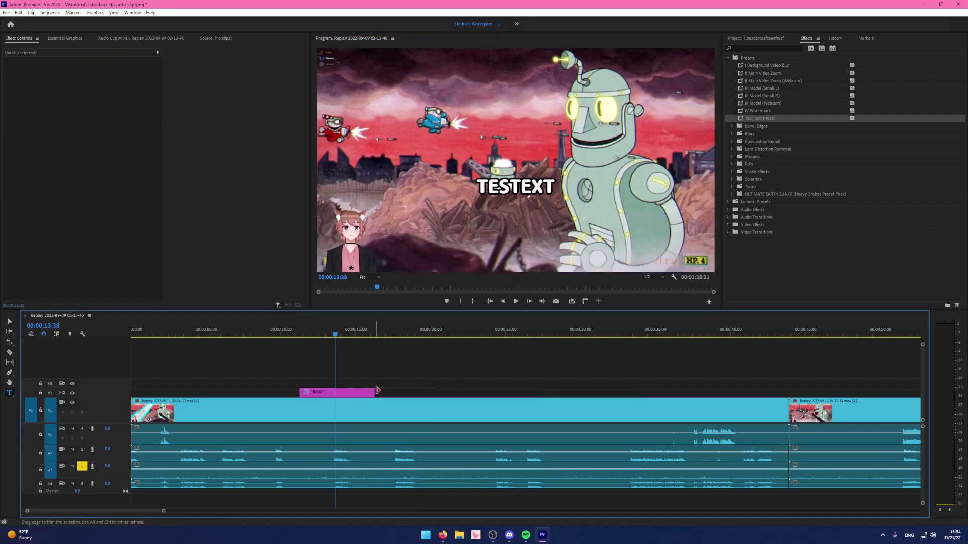
Trim the end of the second video clip on V1 to 00:01:09:38, and go to the cut at 00:00:43:55.
key("minus")
key("minus")
key("equal")
left_click_drag(624, 409, 539, 409)
left_click_drag(293, 410, 309, 409)
left_click(382, 361)
left_click(317, 338)
left_click(323, 409)
key("=")
left_click_drag(584, 408, 596, 406)
key("minus")
left_click(646, 363)
left_click_drag(526, 400, 471, 403)
key("Up")
key("=")
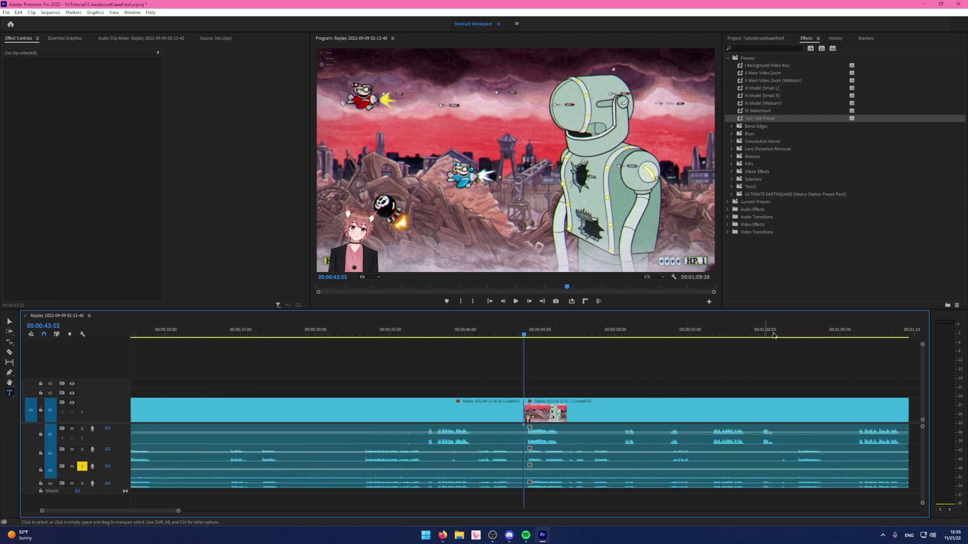
Trim the end of the second video clip on V1 further, to 00:01:09:07.
left_click_drag(764, 337, 833, 336)
left_click(900, 330)
key("=")
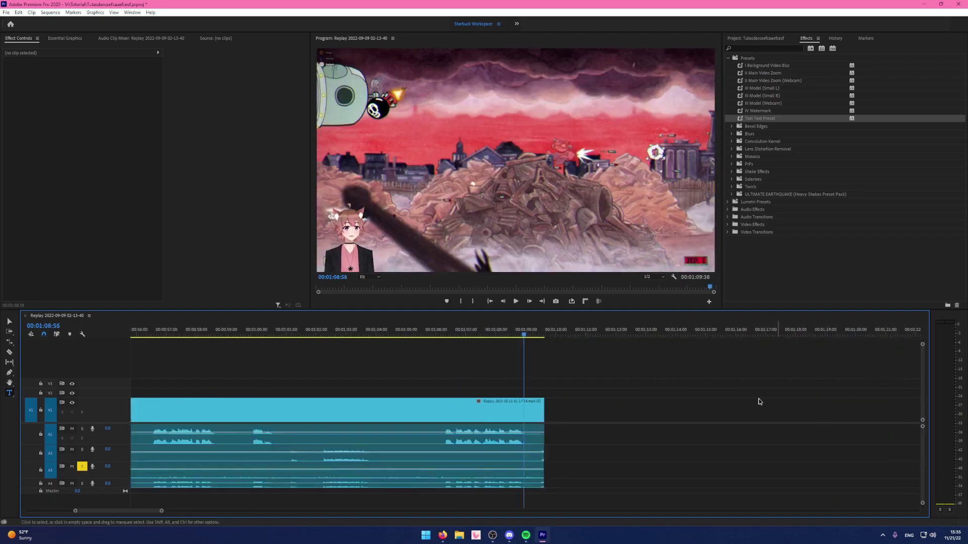
left_click_drag(653, 389, 539, 501)
left_click_drag(544, 409, 528, 410)
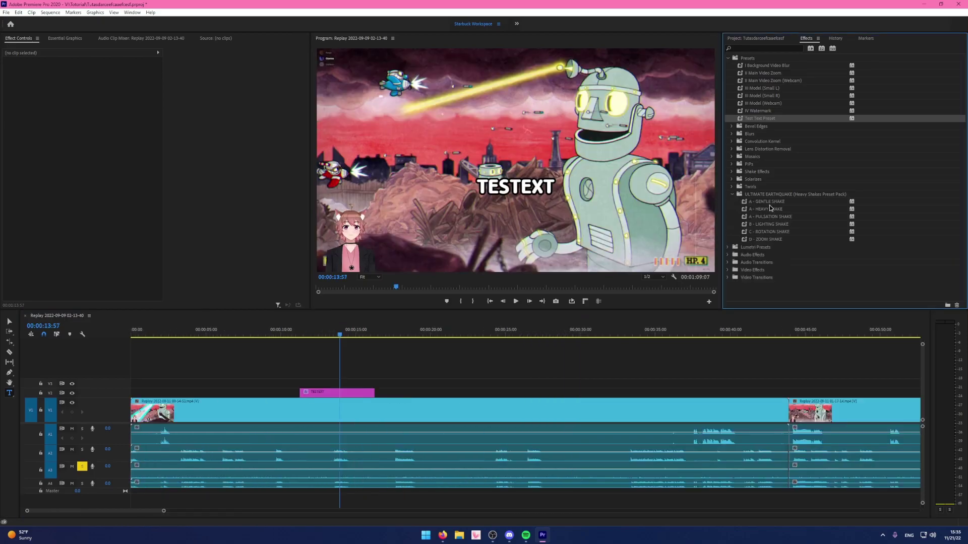
Apply the A - GENTLE SHAKE preset to the TESTEXT clip on V2, and play back the result.
left_click_drag(769, 205, 410, 371)
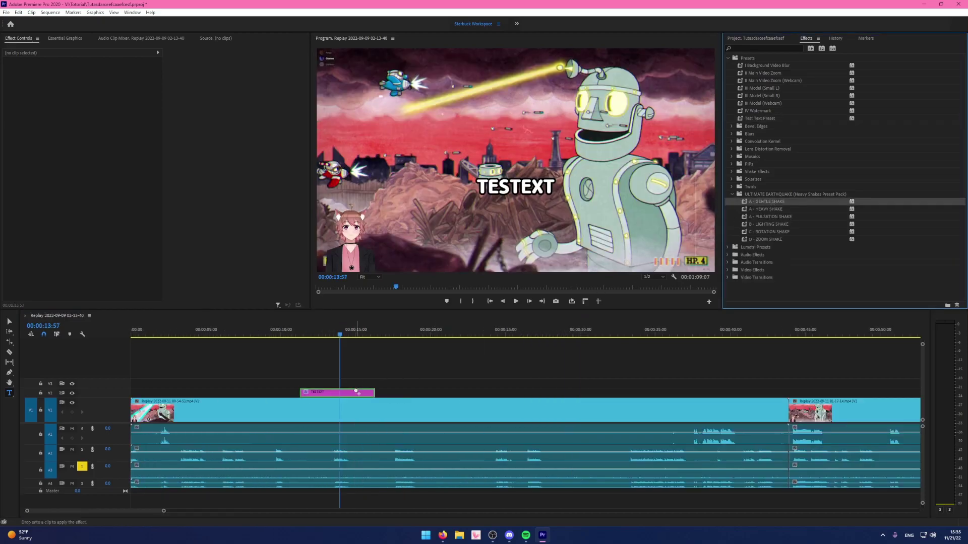
left_click_drag(357, 392, 357, 392)
key("space")
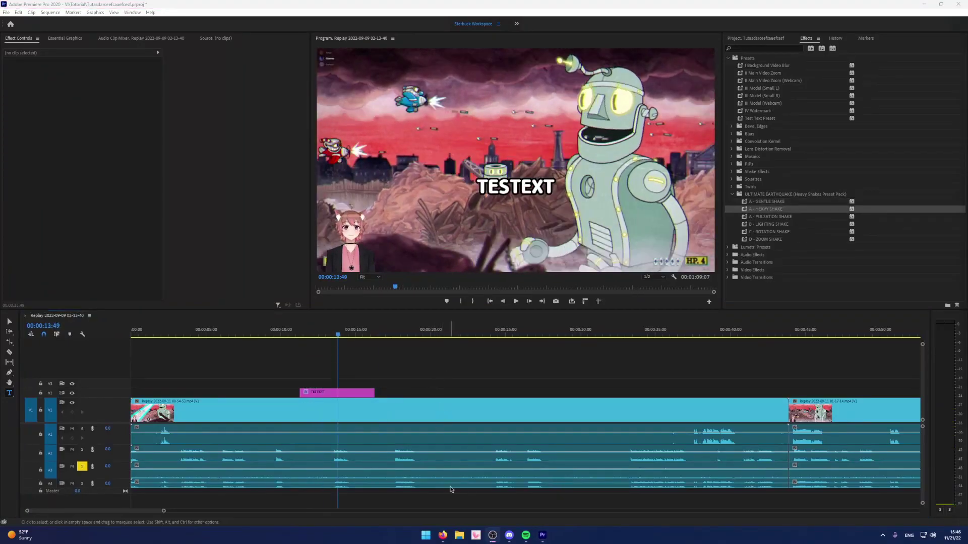
Switch to Firefox, search the web for "dafont" in a new tab, and open the DaFont website.
left_click(442, 535)
left_click(93, 8)
type("dafont")
key("Return")
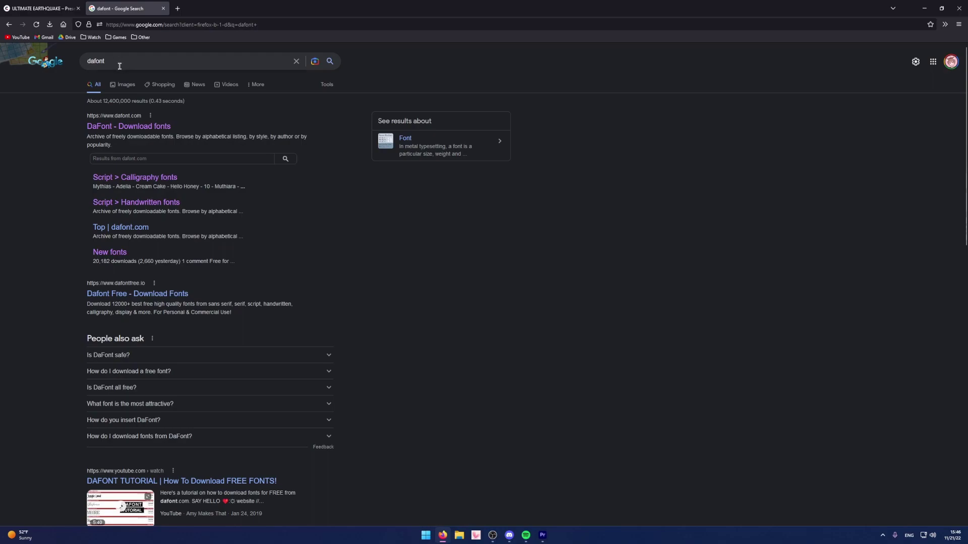
left_click(130, 130)
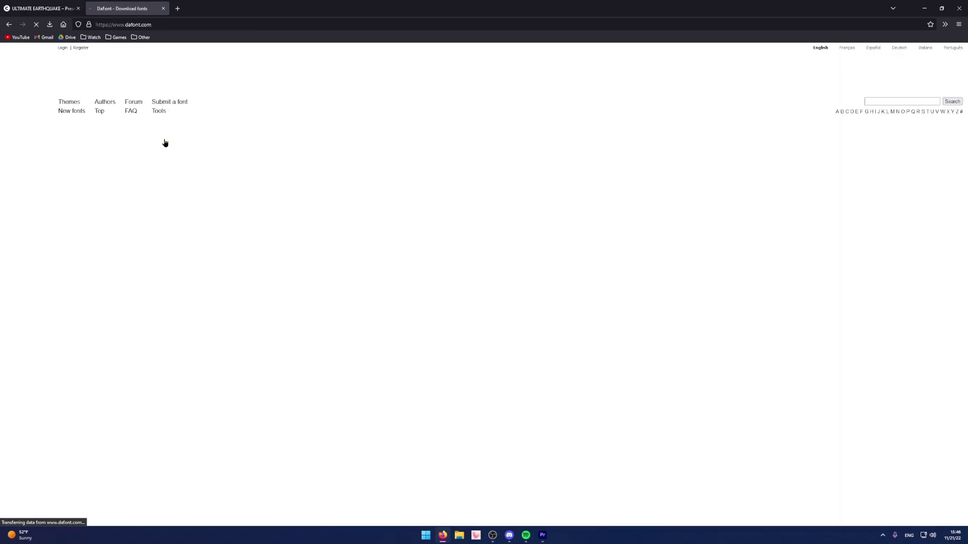
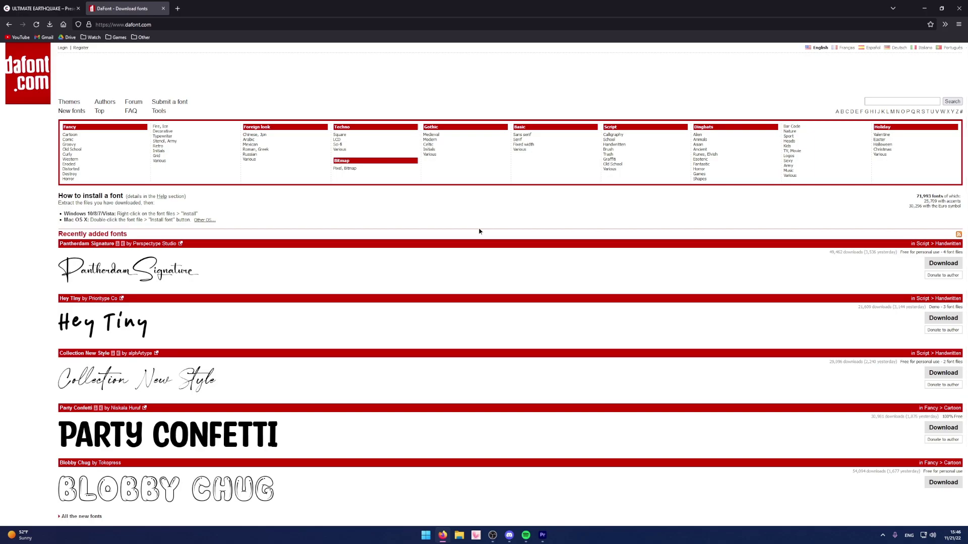
Search the web for "google fonts" in another new tab, and open the Google Fonts website.
left_click(178, 8)
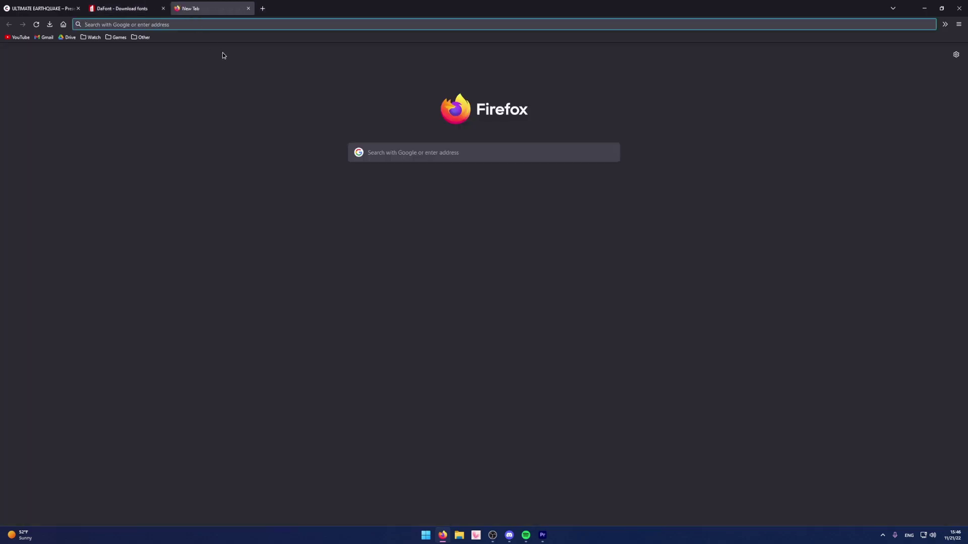
type("google fonts")
key("Return")
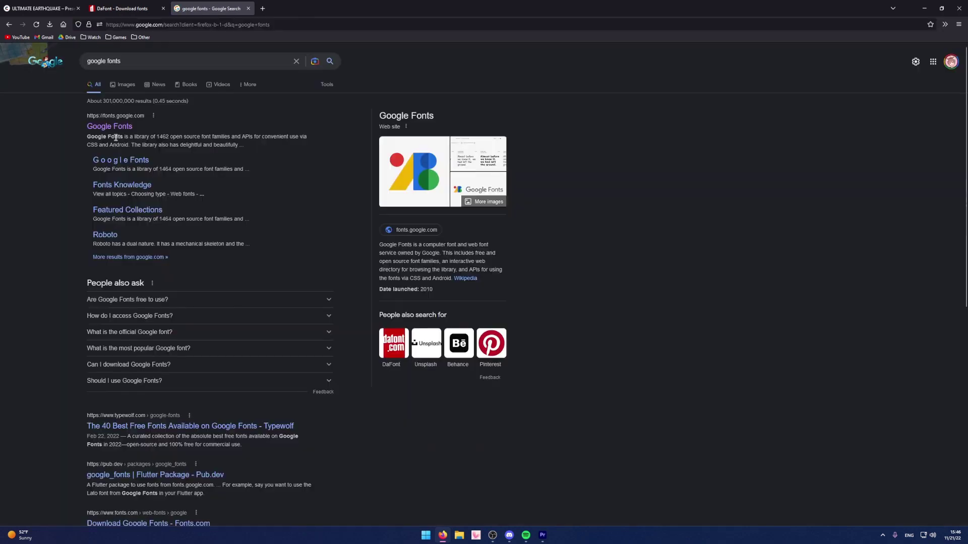
left_click(113, 130)
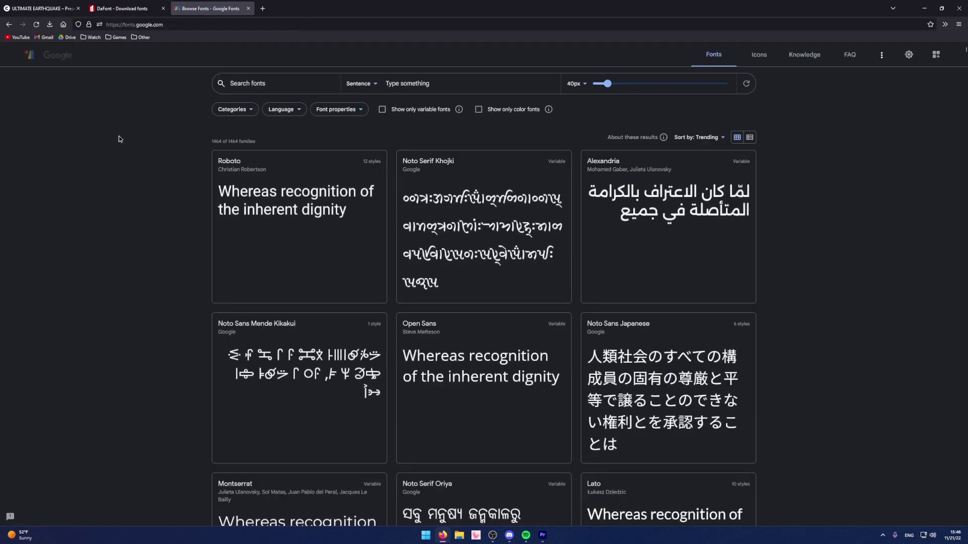
Browse the Google Fonts catalogue and examine the previews of the font families.
scroll(136, 232, "down", 2)
scroll(177, 333, "down", 20)
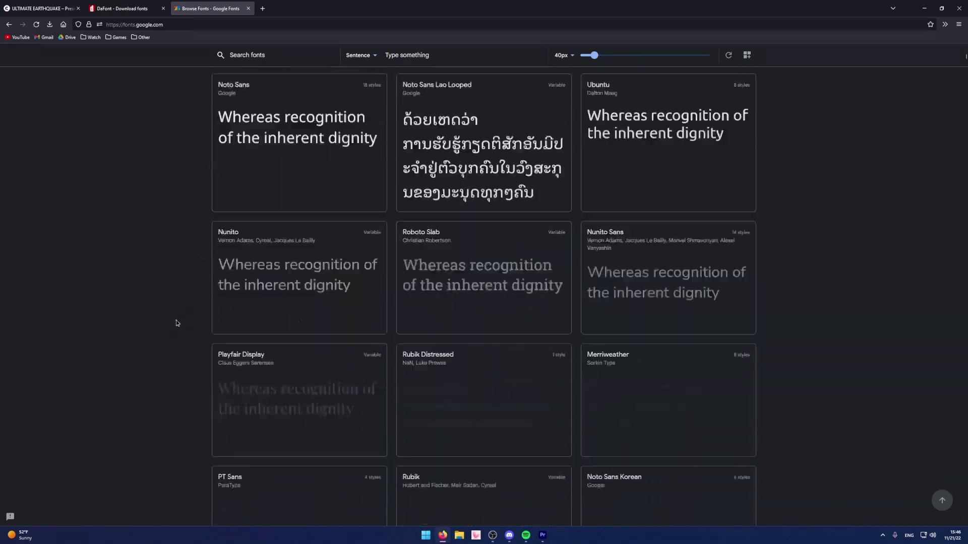
left_click_drag(964, 68, 945, 349)
left_click(939, 499)
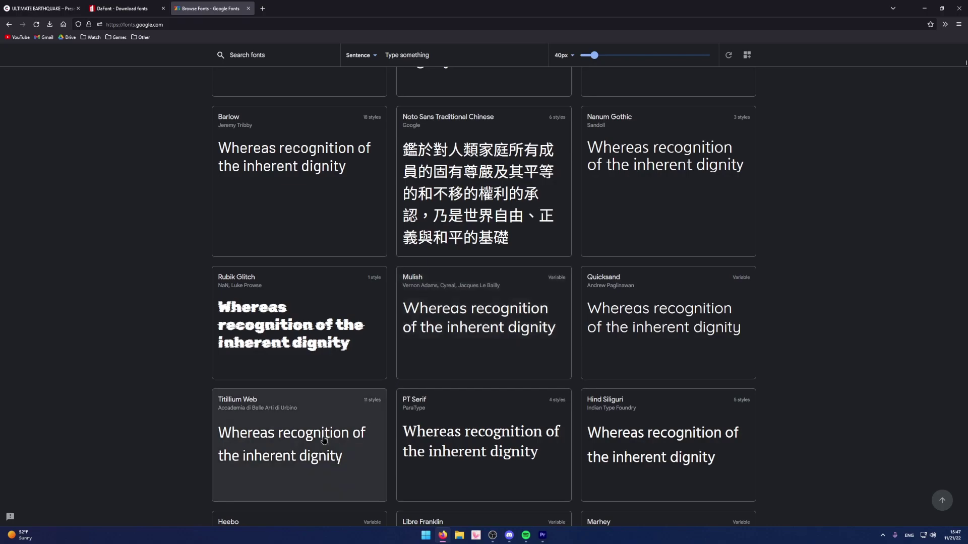
scroll(611, 456, "down", 7)
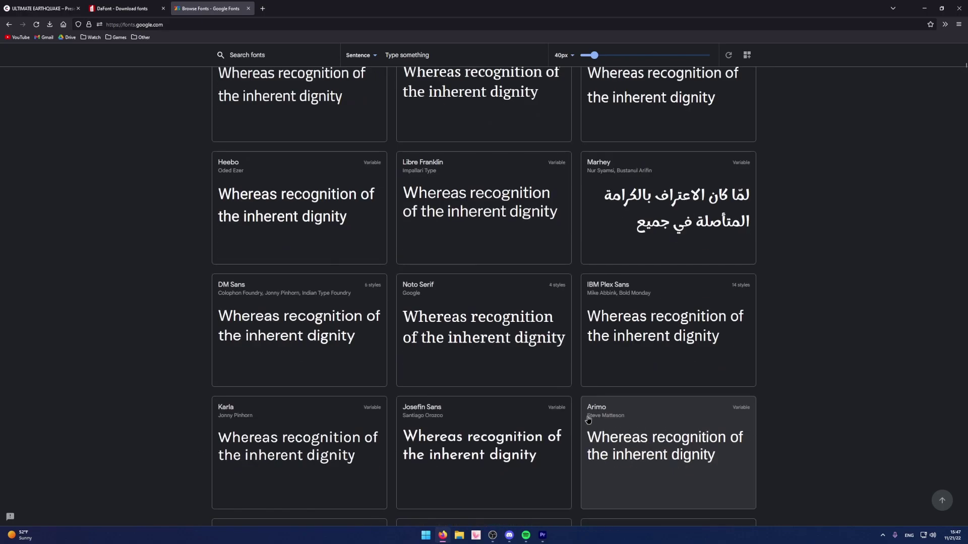
scroll(589, 420, "up", 7)
scroll(262, 331, "up", 15)
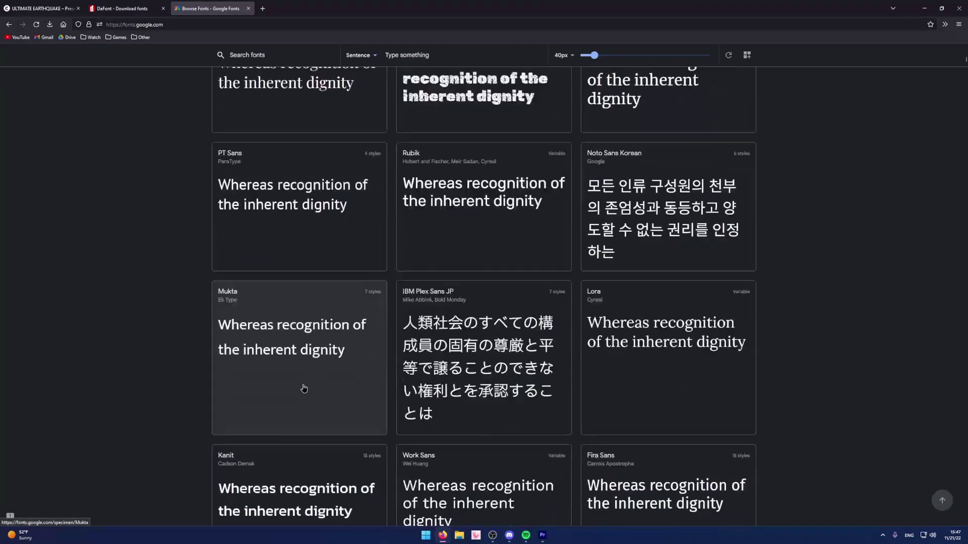
scroll(186, 304, "down", 14)
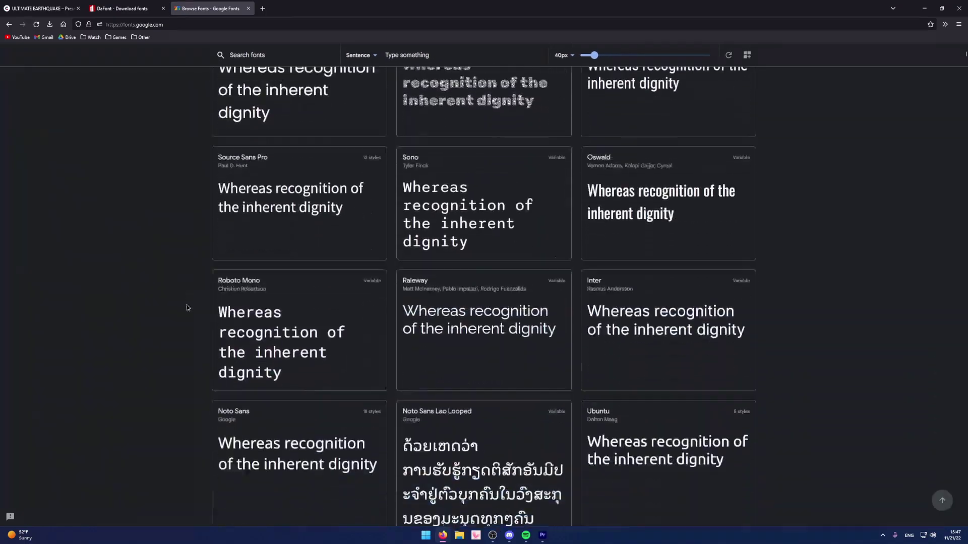
scroll(162, 231, "down", 5)
Return to DaFont and browse its Basic categories: Sans serif, Serif, Fixed width and Various.
left_click(128, 7)
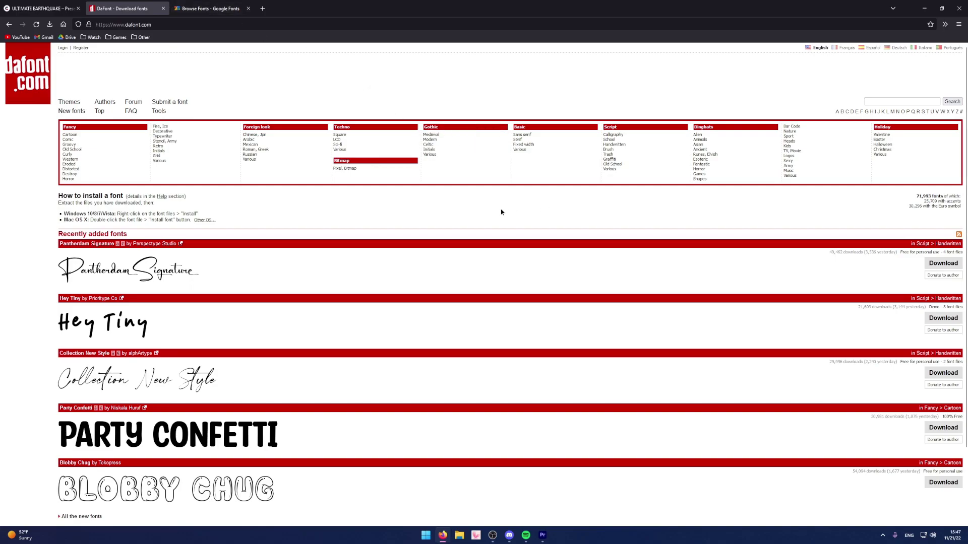
left_click(526, 137)
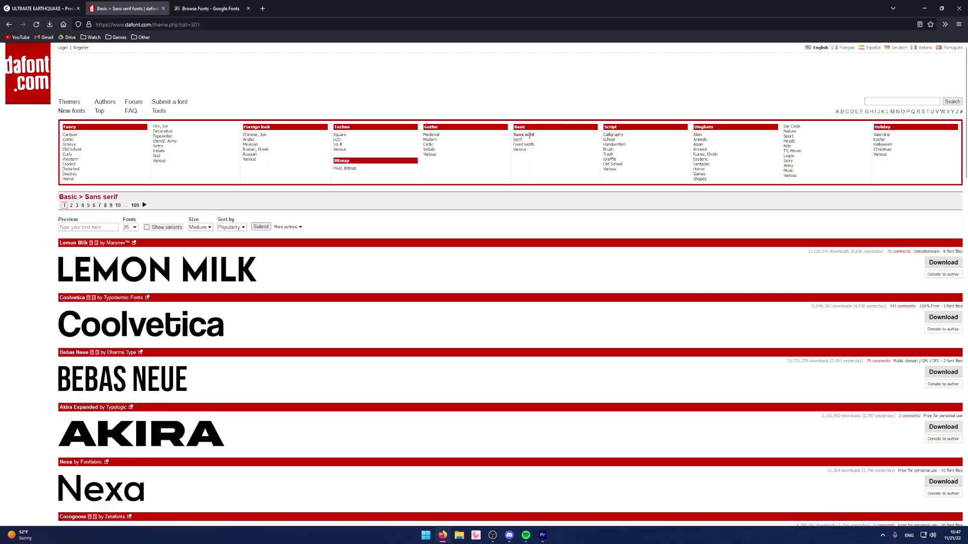
left_click(529, 141)
left_click(531, 145)
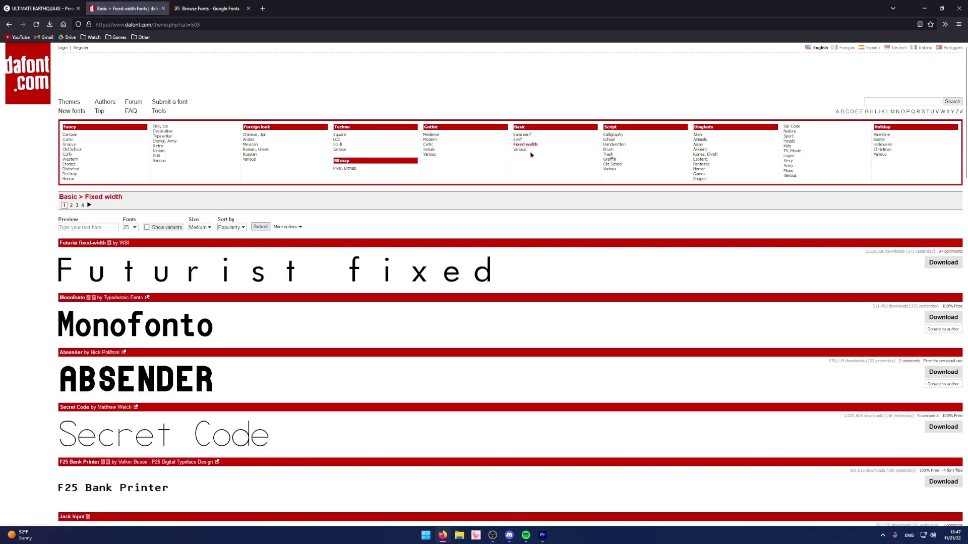
left_click(525, 150)
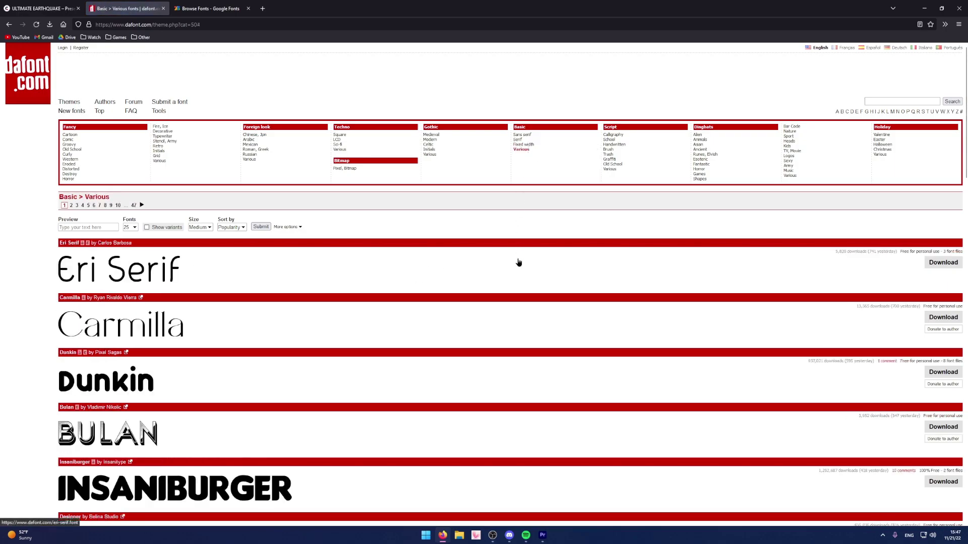
scroll(527, 271, "down", 4)
scroll(526, 273, "up", 4)
scroll(536, 190, "down", 15)
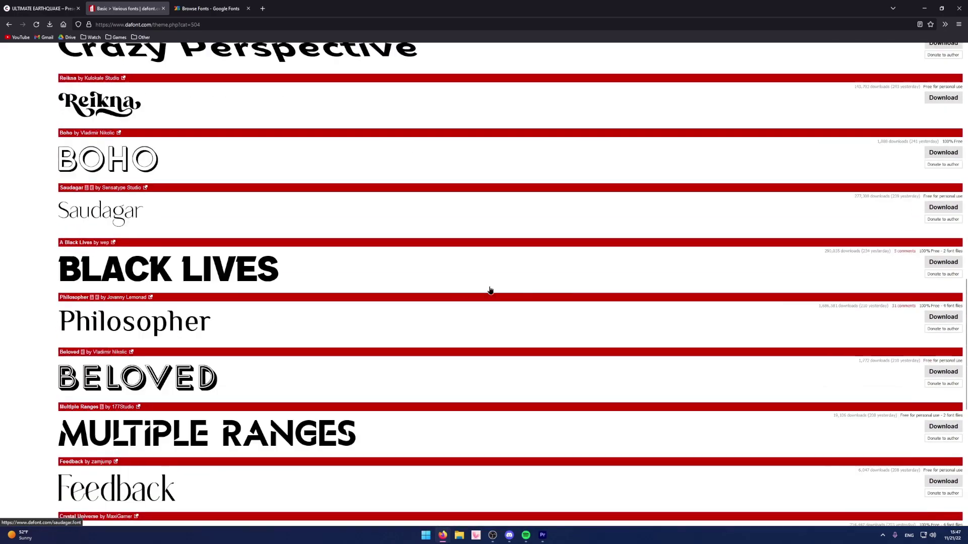
scroll(490, 290, "down", 6)
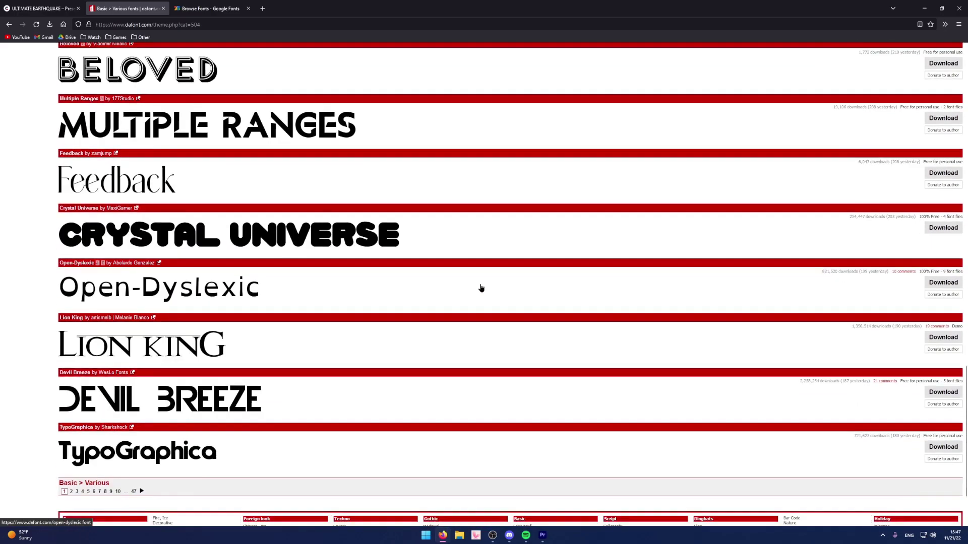
Switch to the Basic > Sans serif category on DaFont and browse its font previews.
scroll(474, 292, "up", 20)
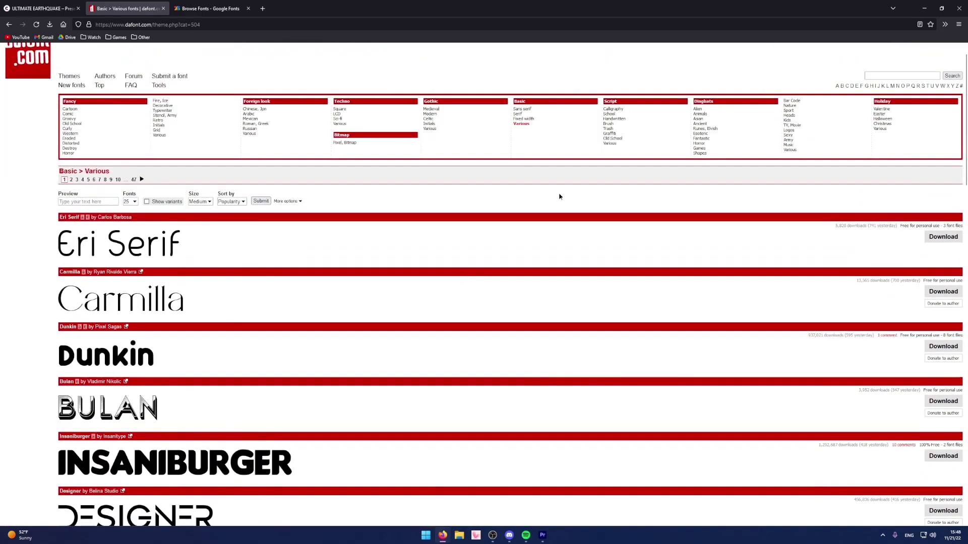
left_click(526, 109)
scroll(454, 319, "down", 6)
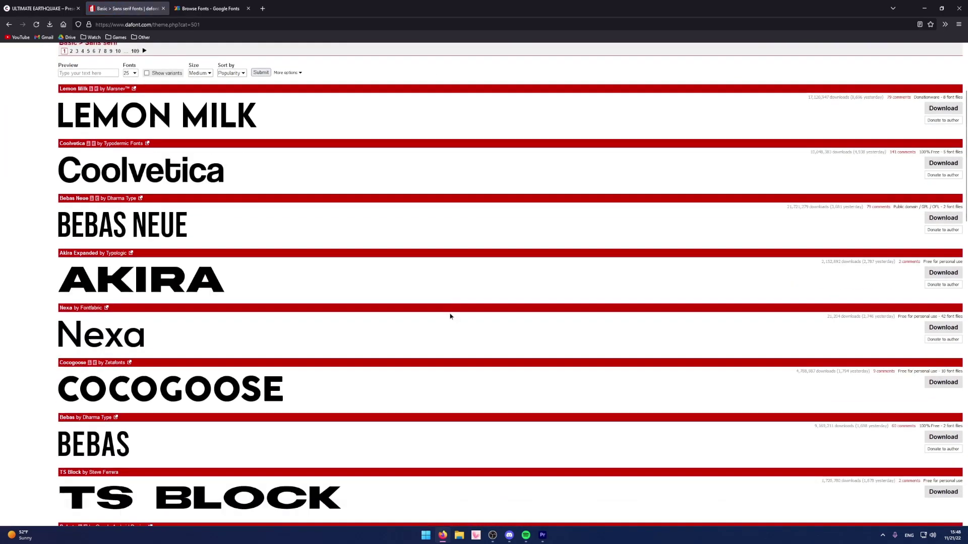
scroll(446, 324, "down", 4)
scroll(446, 324, "down", 3)
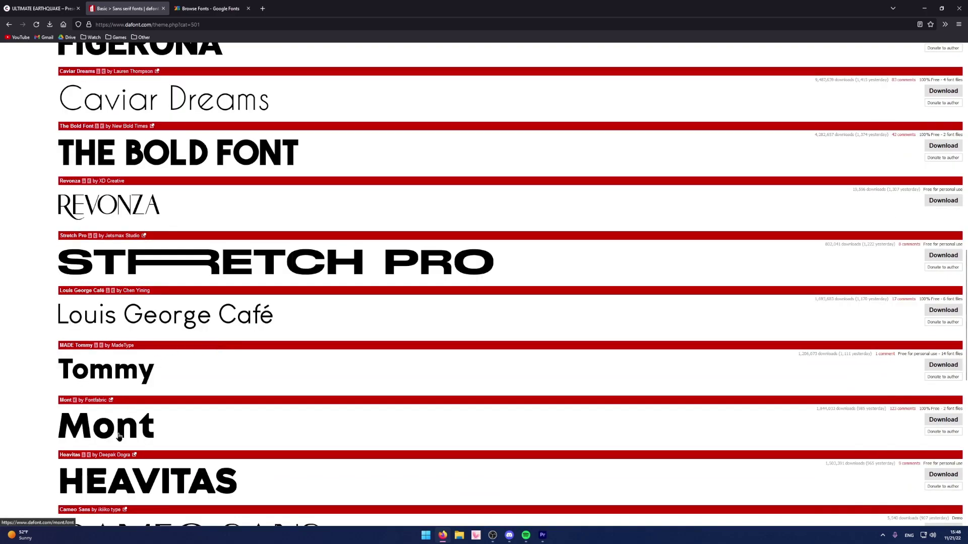
scroll(121, 432, "down", 3)
scroll(123, 429, "down", 1)
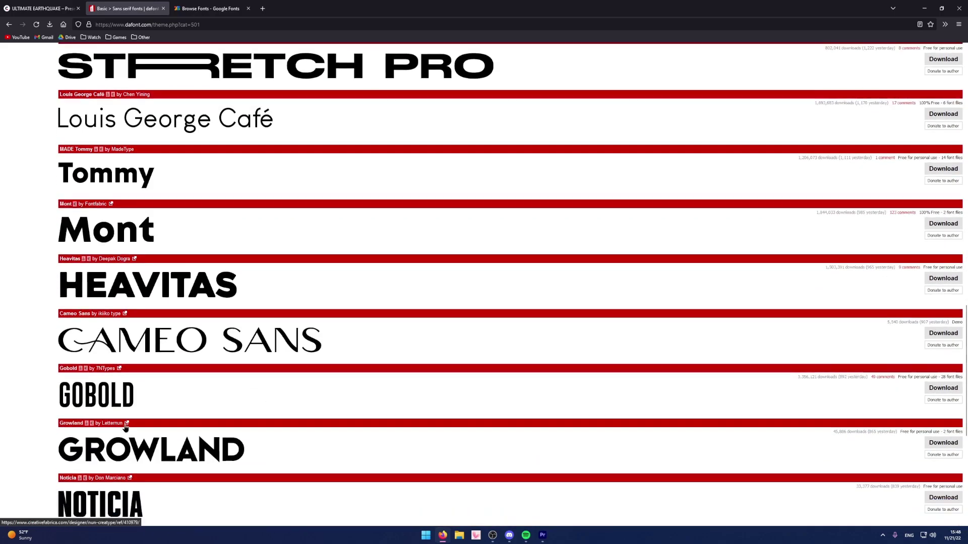
Open the Heavitas font page in a new tab and close the Google Fonts tab.
middle_click(150, 285)
left_click(298, 9)
left_click(334, 9)
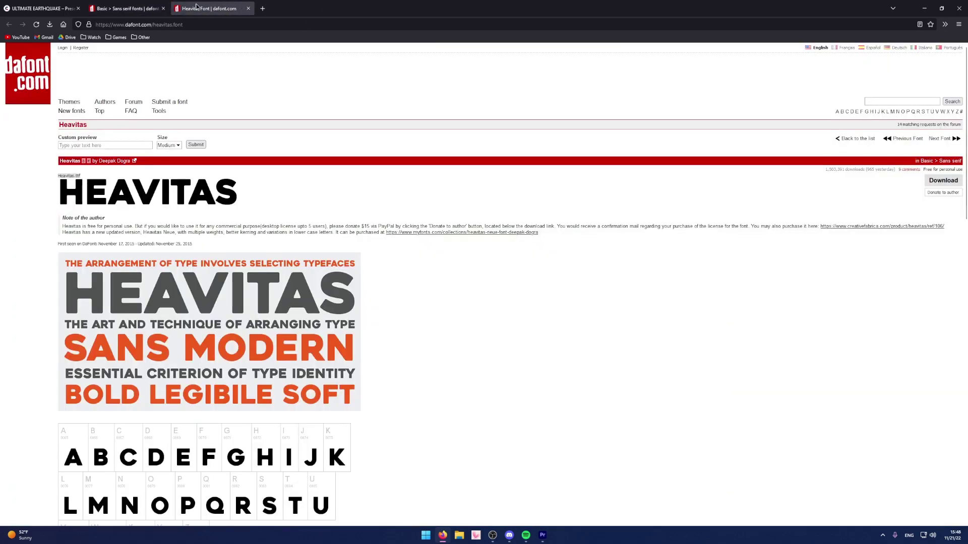
Preview the Heavitas font with the custom text "This is a test too see stuff" at Large size.
left_click(94, 145)
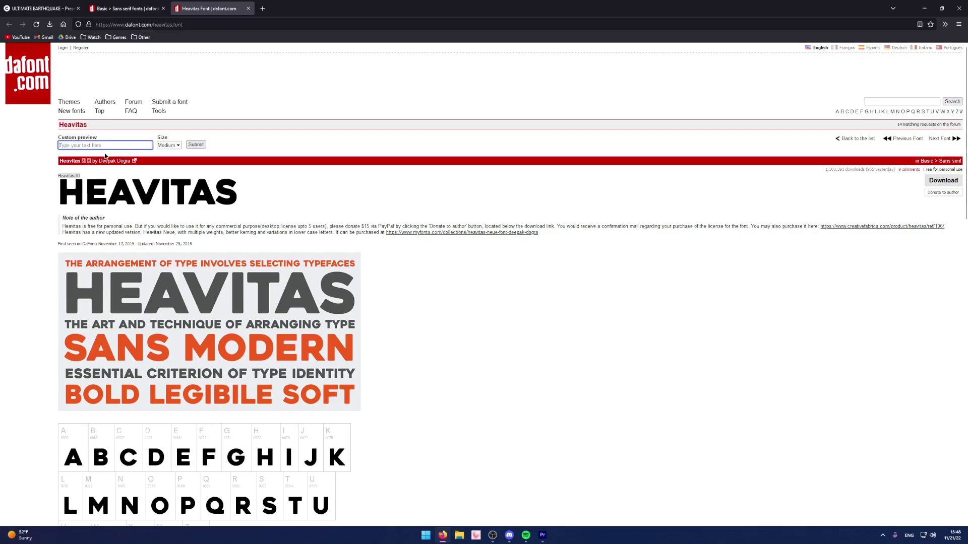
type("This is a test too see stuff")
left_click_drag(116, 145, 44, 154)
left_click(174, 145)
left_click(172, 174)
left_click(195, 145)
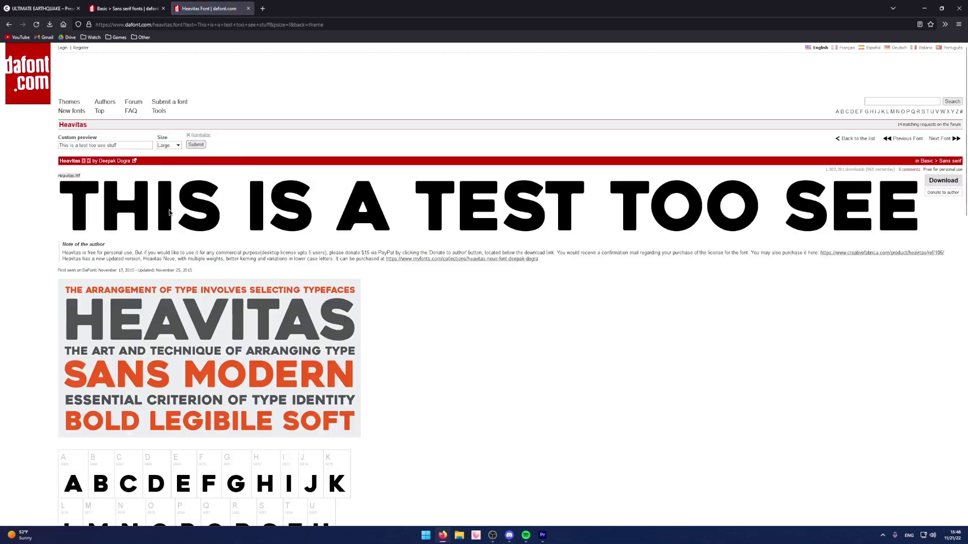
left_click_drag(75, 145, 88, 144)
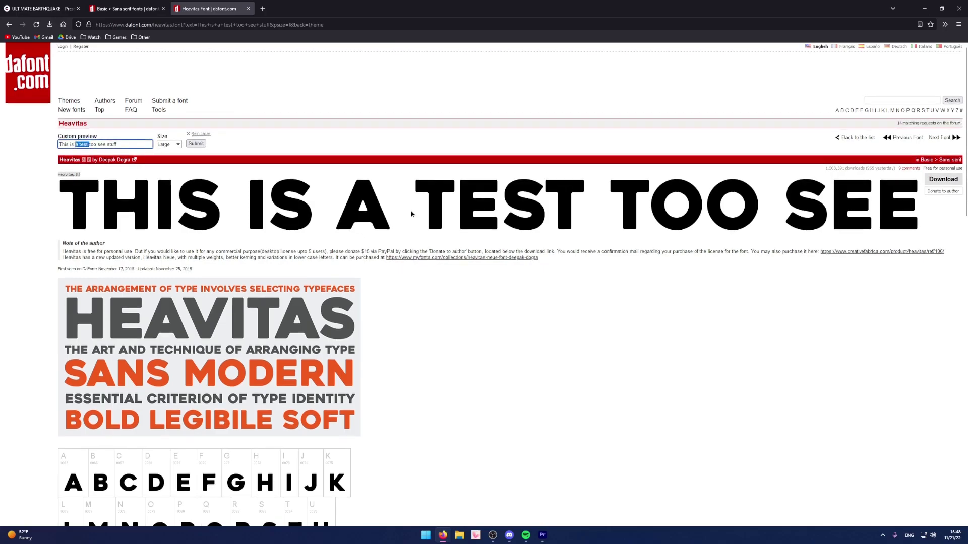
Close the Heavitas page, open the MADE Tommy font page, and preview its styles with "This is a test too see stuff".
left_click(248, 9)
scroll(258, 284, "down", 3)
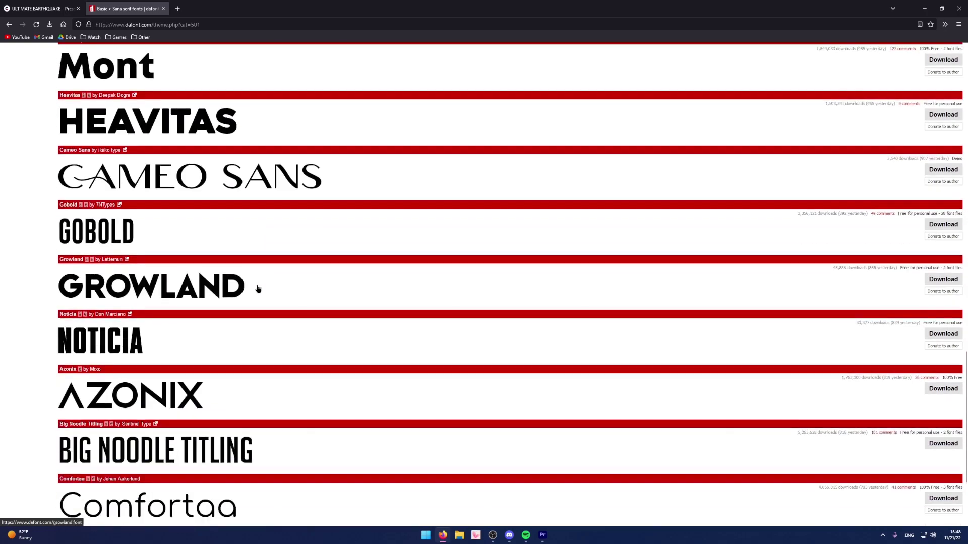
key("ctrl+shift+t")
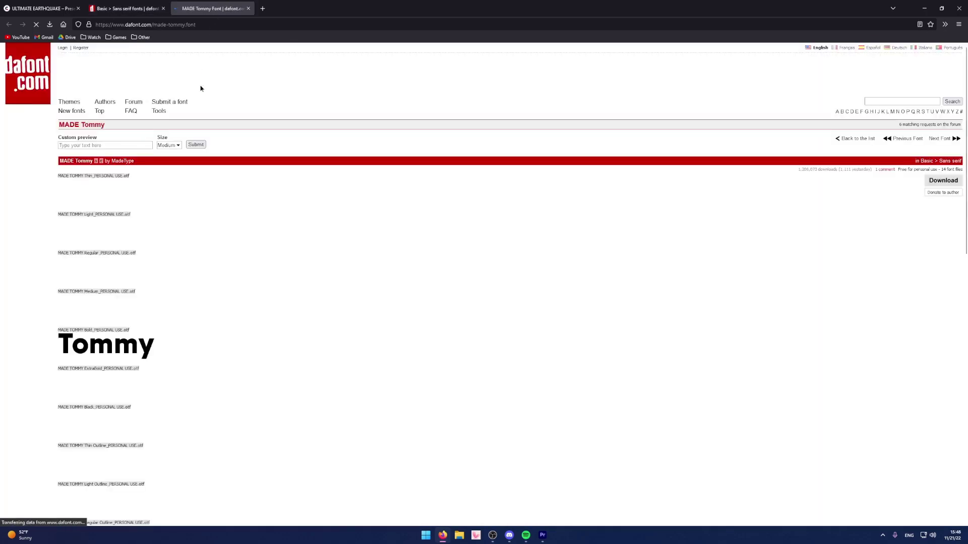
left_click(137, 150)
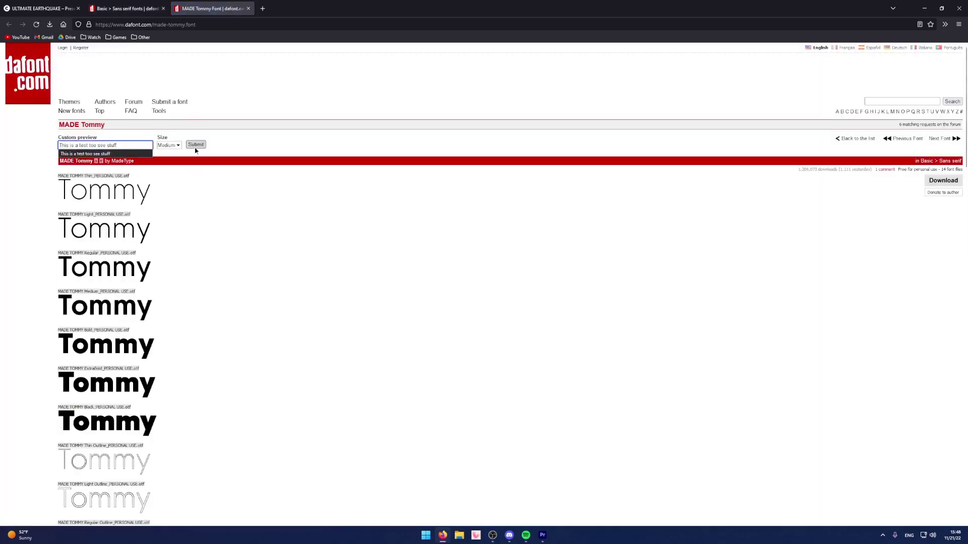
left_click(195, 144)
scroll(244, 276, "down", 4)
scroll(245, 277, "up", 3)
scroll(246, 276, "up", 1)
scroll(388, 363, "down", 2)
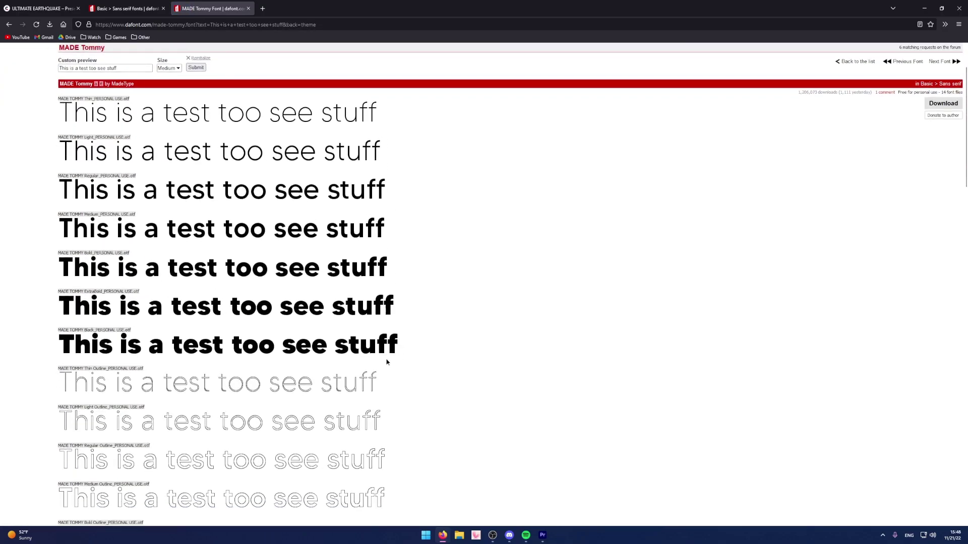
scroll(276, 302, "down", 1)
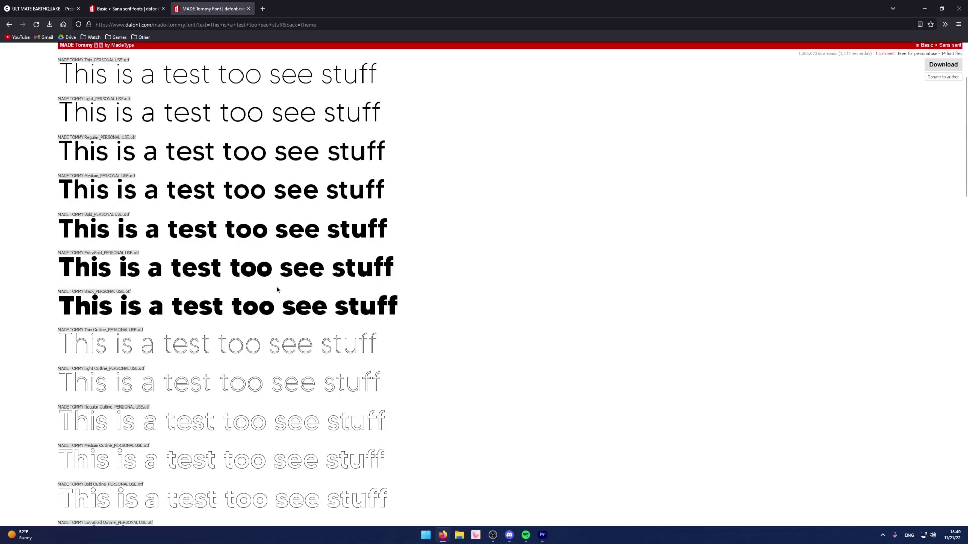
Return to the Sans serif listing and browse the fonts on page 2.
left_click(126, 9)
scroll(205, 74, "down", 6)
left_click(135, 421)
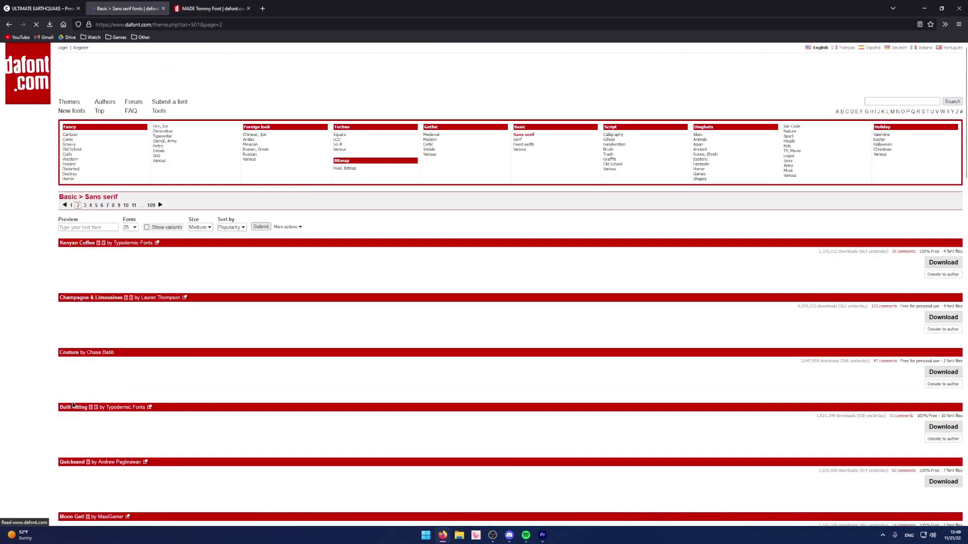
scroll(135, 420, "down", 6)
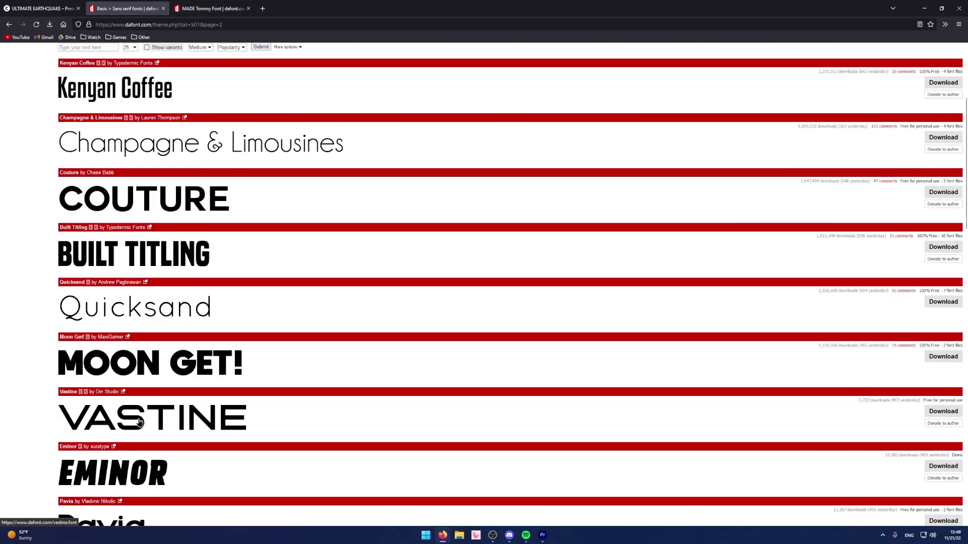
scroll(140, 421, "down", 8)
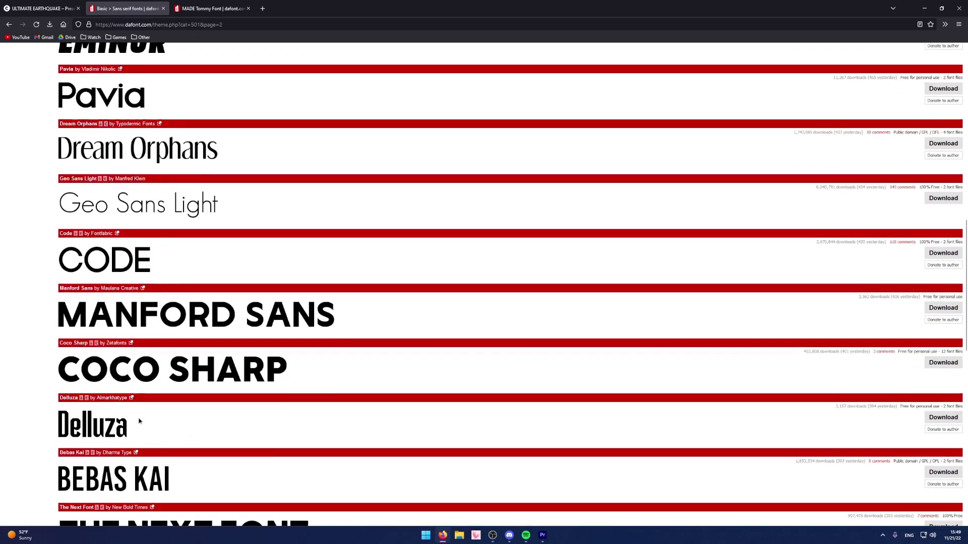
scroll(140, 422, "down", 1)
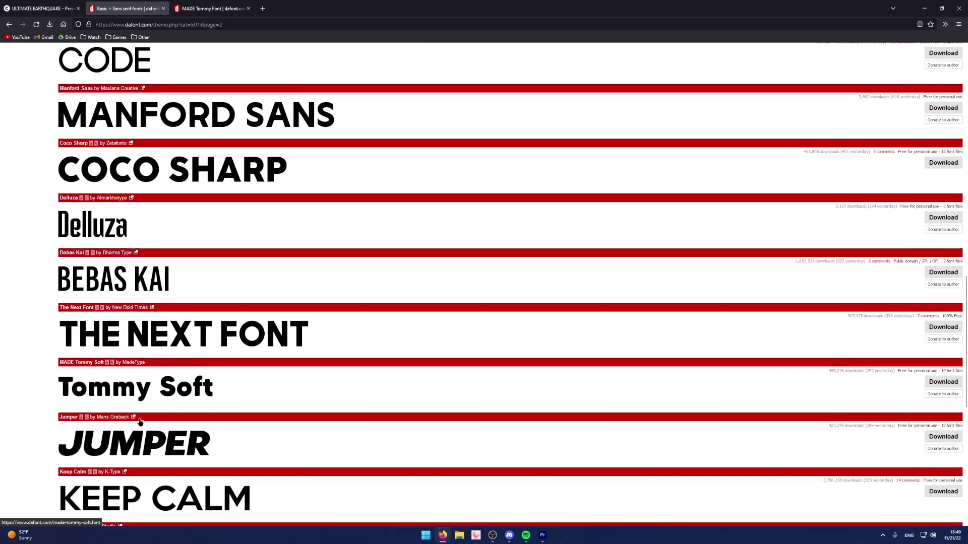
Replace the MADE Tommy tab with the MADE Tommy Soft page and preview its styles with "This is a test too see stuff".
middle_click(137, 389)
left_click(186, 3)
left_click(333, 9)
left_click(111, 146)
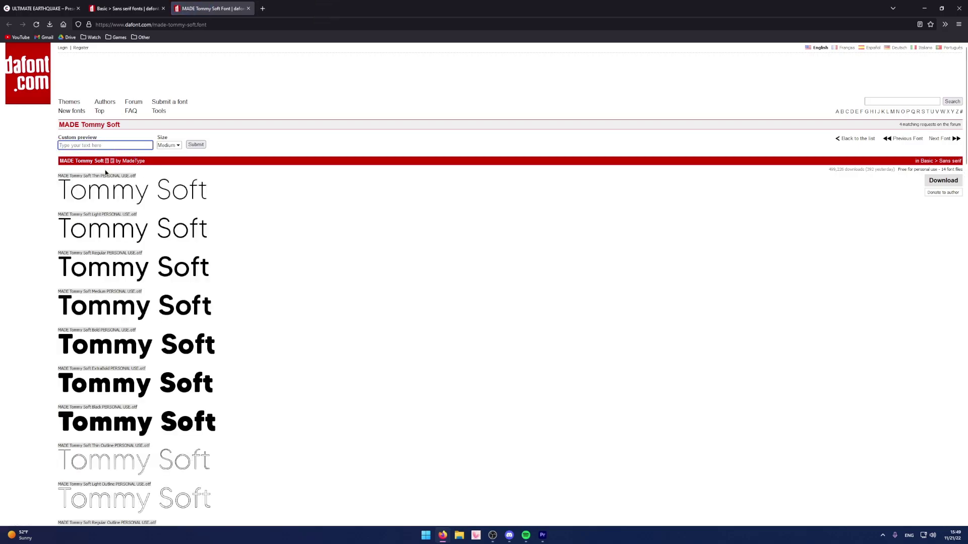
key("Down")
key("Return")
scroll(233, 384, "down", 3)
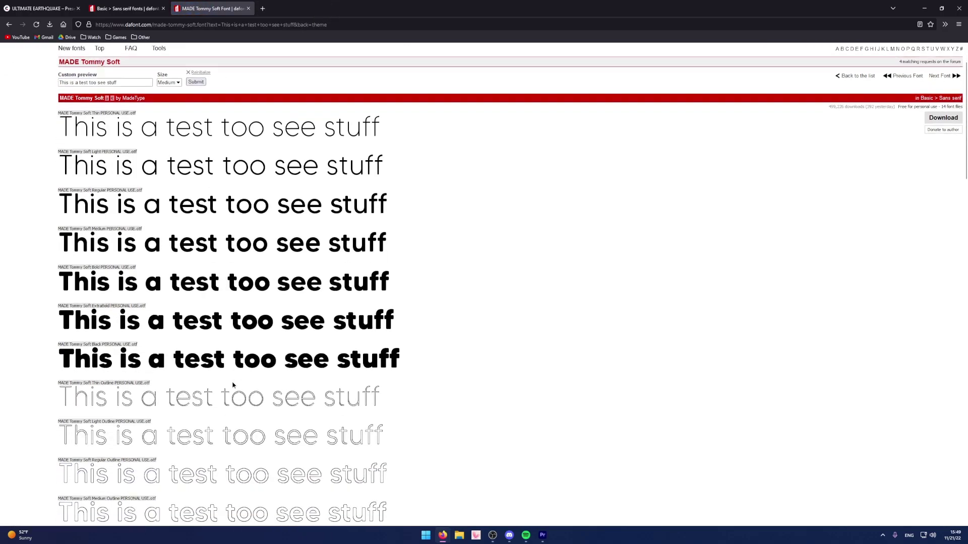
Go back to the Sans serif listing and examine the remaining fonts on page 2 and those on page 3.
left_click(143, 10)
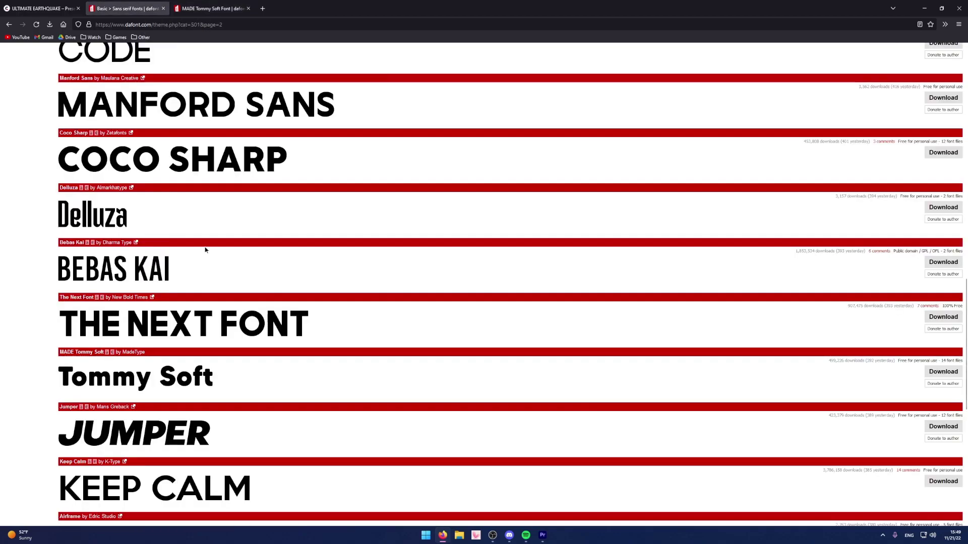
scroll(241, 365, "down", 2)
scroll(235, 408, "down", 5)
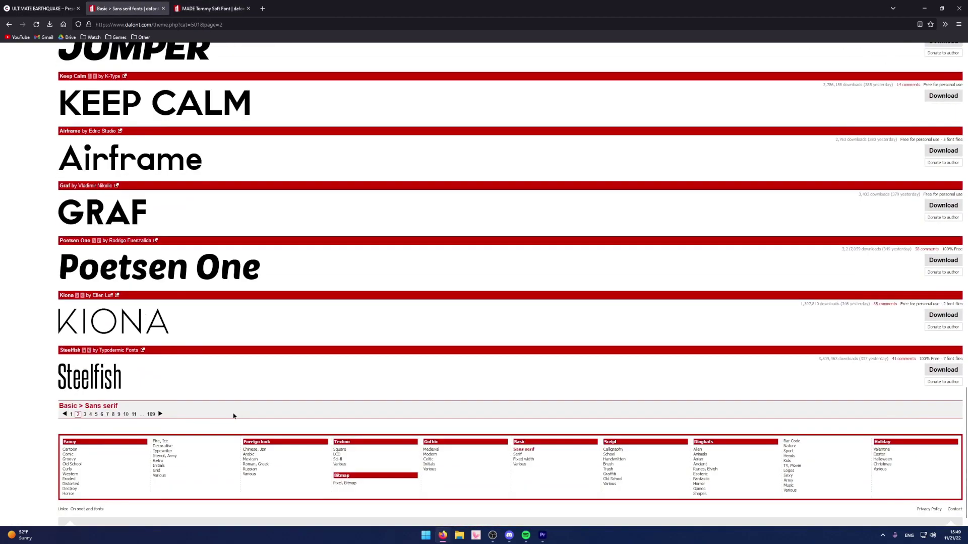
left_click(85, 414)
scroll(144, 377, "down", 3)
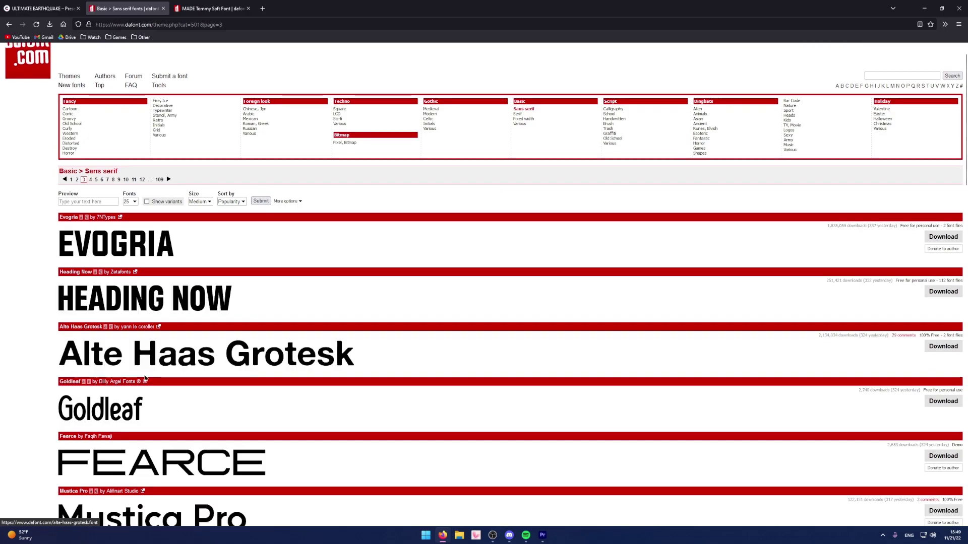
scroll(144, 377, "down", 7)
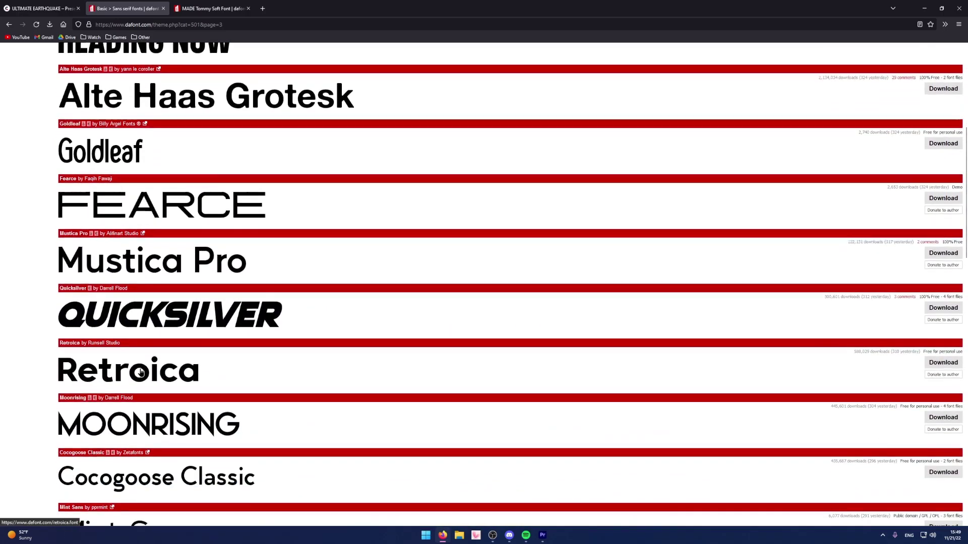
scroll(141, 370, "down", 9)
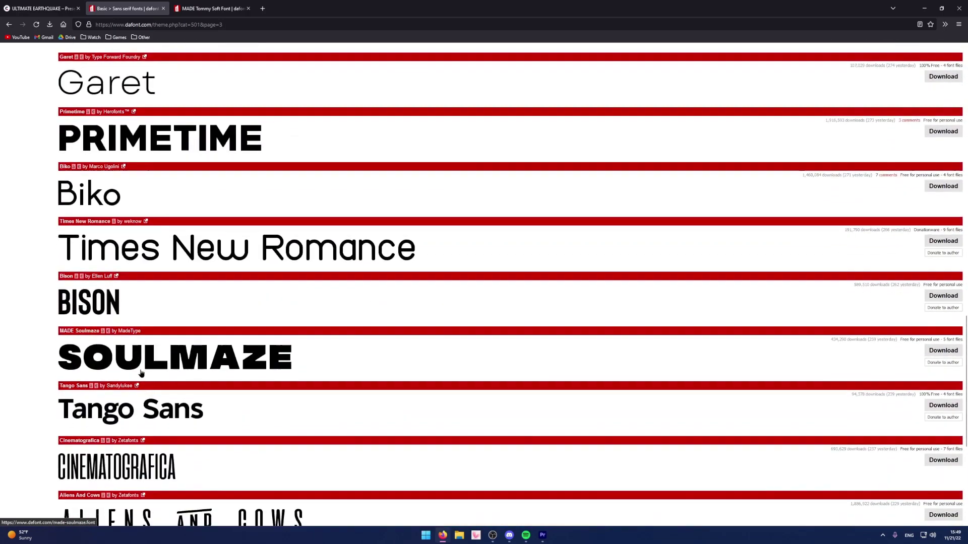
scroll(141, 373, "down", 3)
scroll(353, 252, "up", 20)
Open the Basic > Serif category and browse the font previews on its second page.
left_click(518, 140)
scroll(373, 252, "down", 7)
key("Right")
scroll(85, 470, "down", 3)
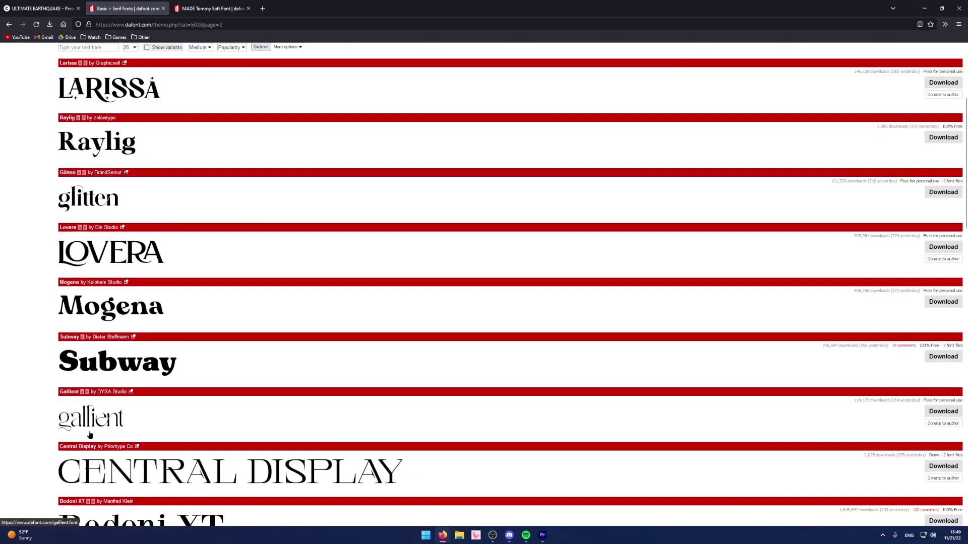
scroll(136, 383, "down", 5)
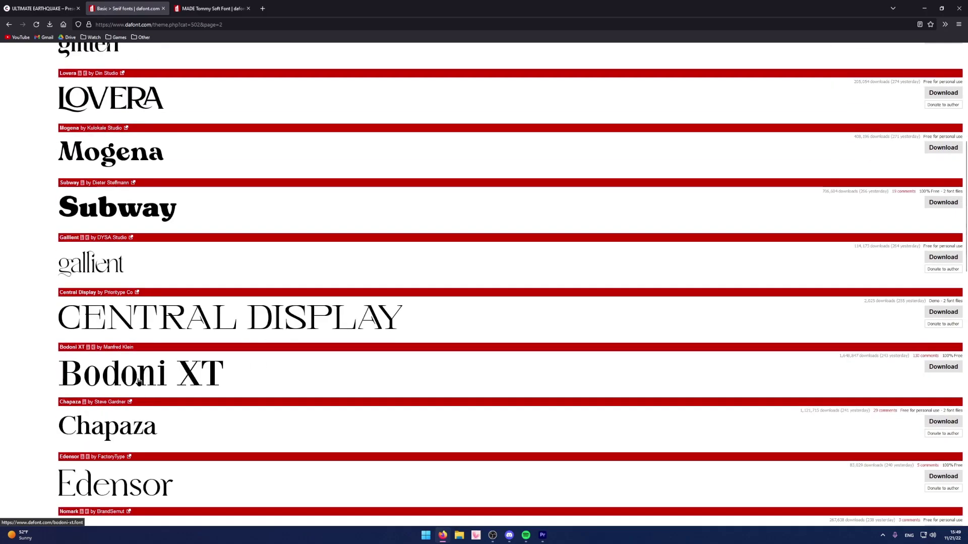
scroll(143, 385, "down", 3)
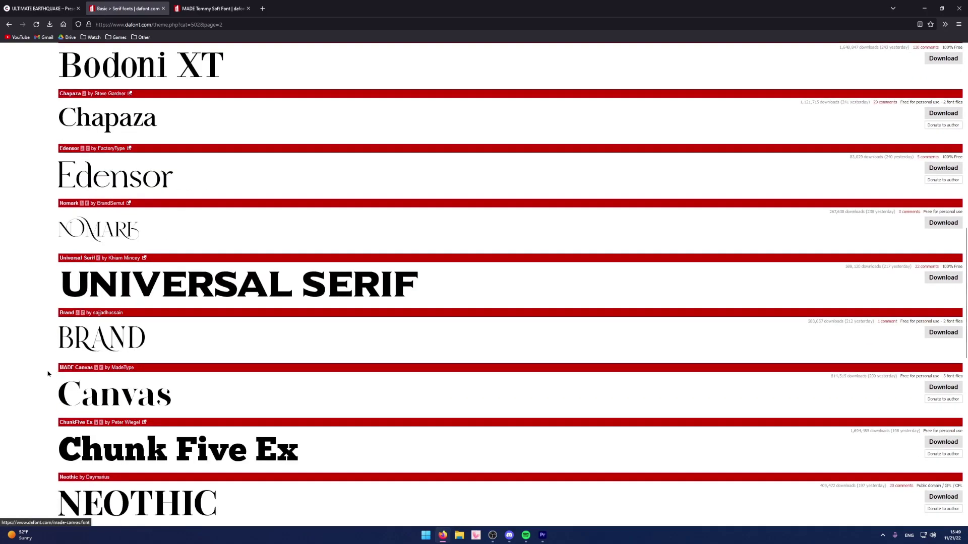
scroll(47, 370, "down", 4)
scroll(37, 272, "down", 5)
scroll(35, 475, "up", 20)
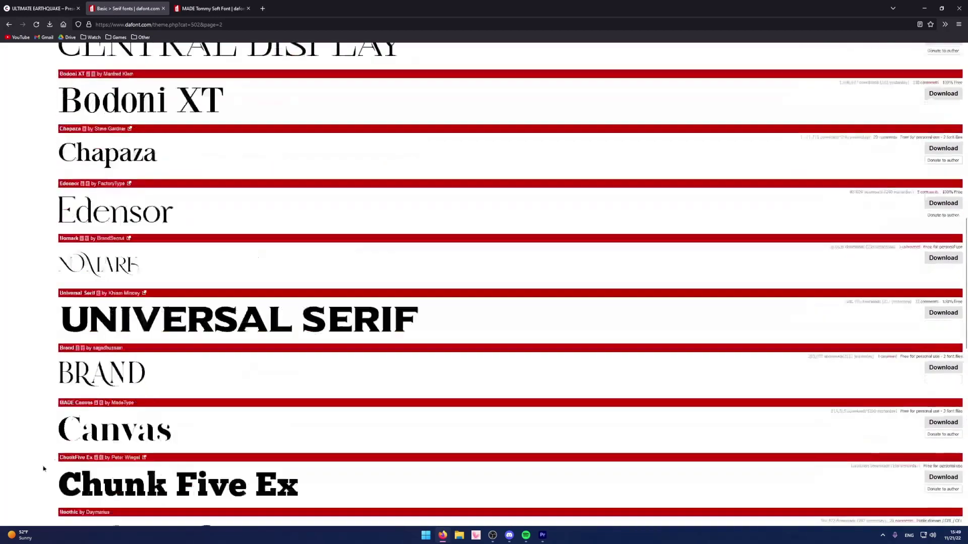
Search the web for "fortnite font" in a new tab and examine the Fortnite Font page on Dafont Free.
left_click(262, 9)
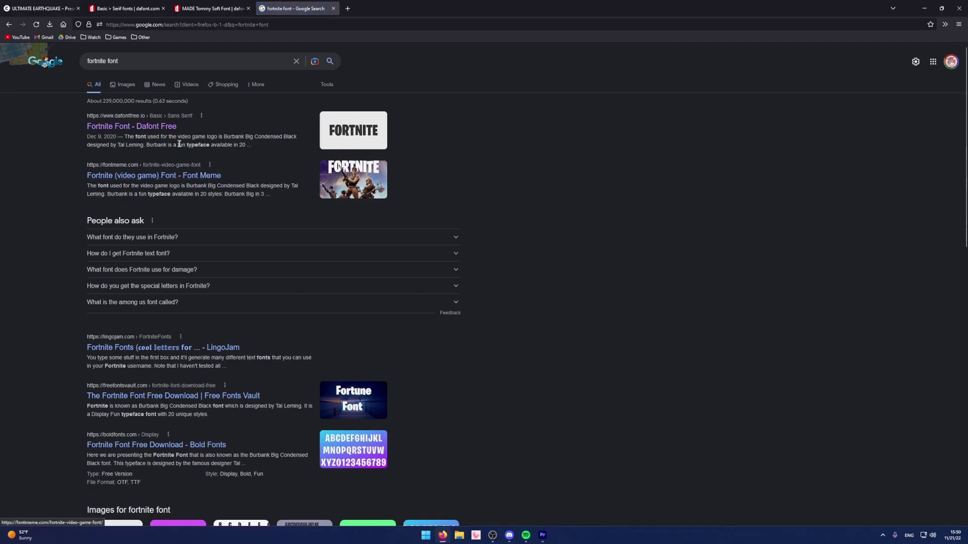
left_click(152, 128)
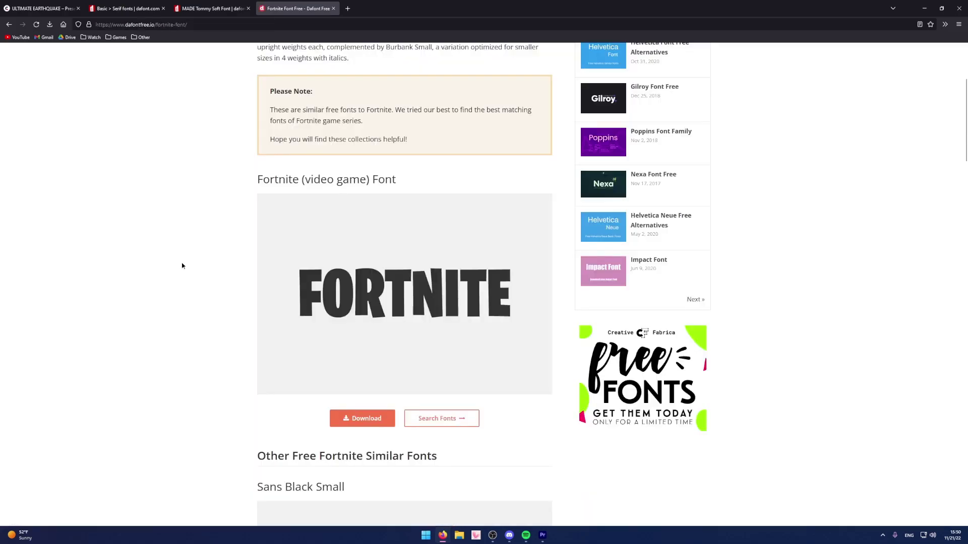
scroll(198, 260, "down", 3)
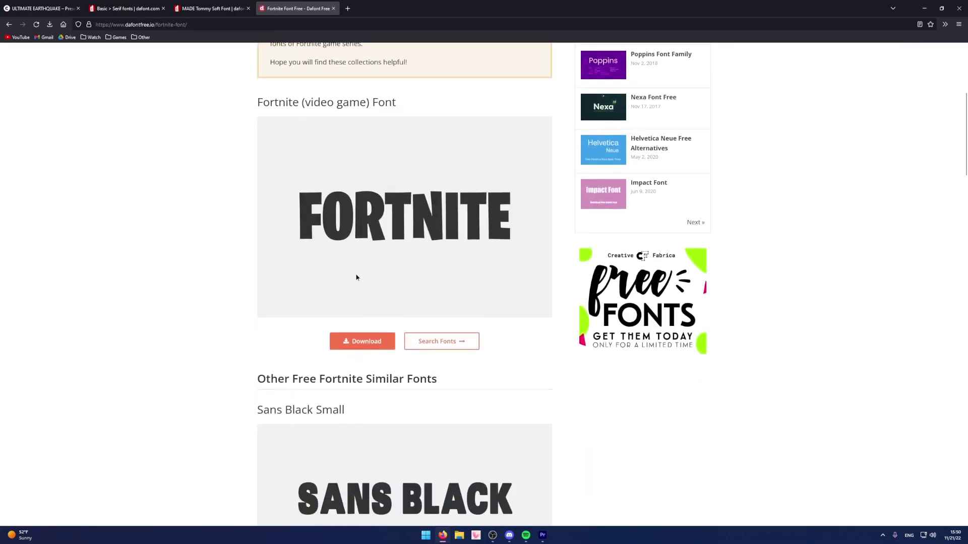
scroll(266, 324, "up", 5)
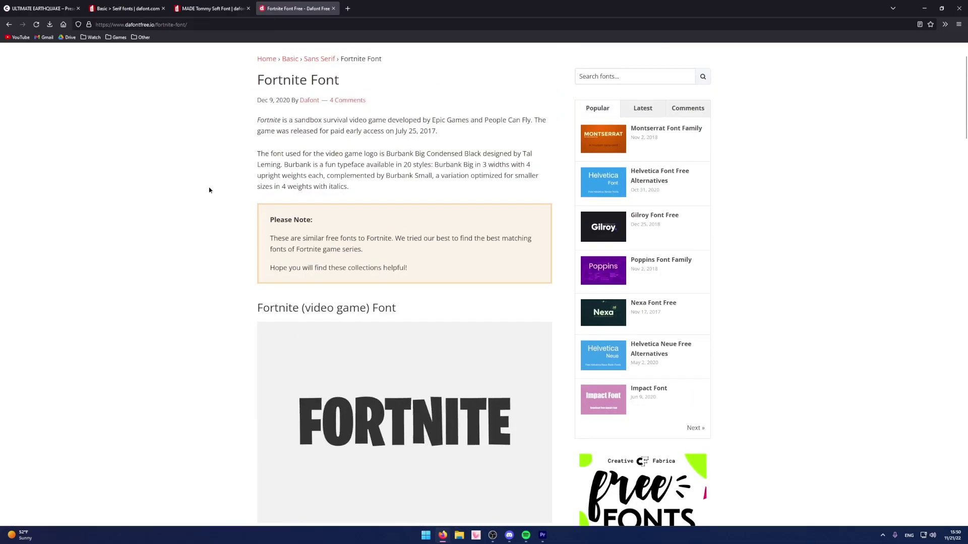
Return to the DaFont Serif listing and look through its font previews again.
left_click(211, 8)
left_click(127, 7)
scroll(43, 216, "down", 3)
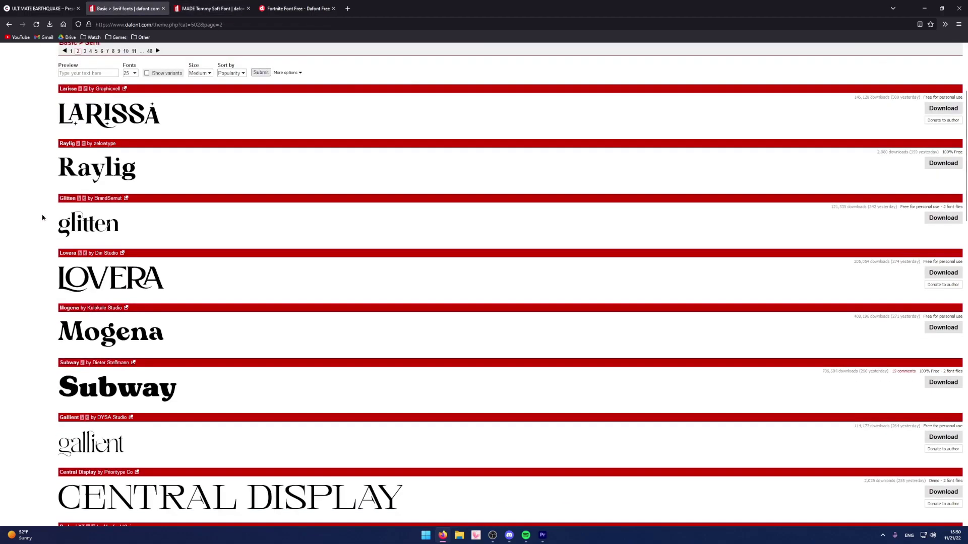
scroll(44, 219, "down", 3)
Switch to Adobe Premiere Pro and save the project.
left_click(543, 535)
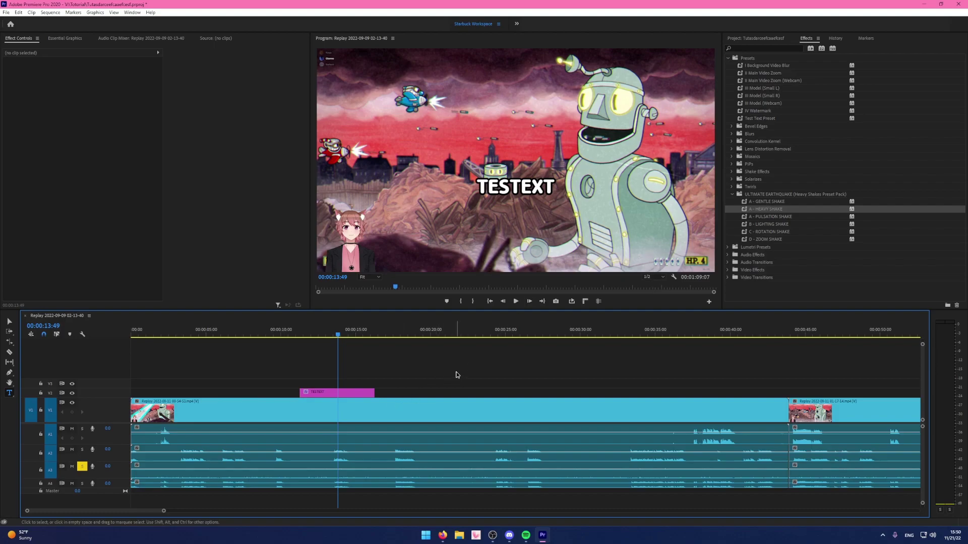
key("ctrl+s")
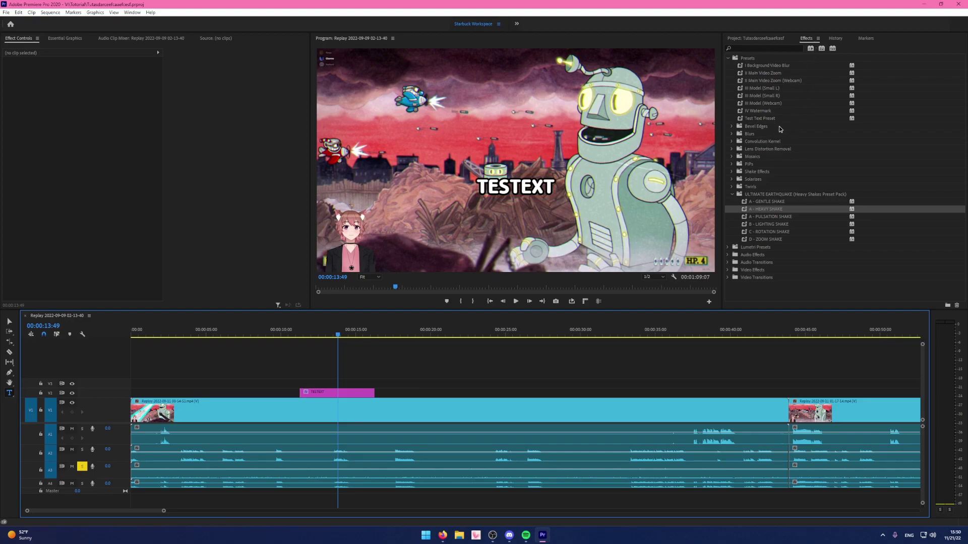
Replace the TESTEXT graphic with a new text layer reading "asdasd" at 00:00:12:13 and expand its text properties.
left_click(444, 332)
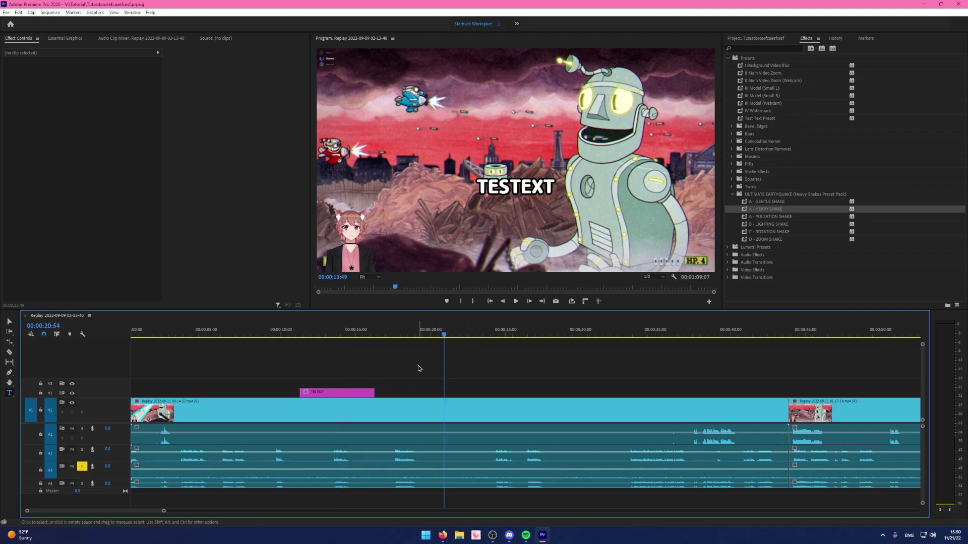
left_click(437, 222)
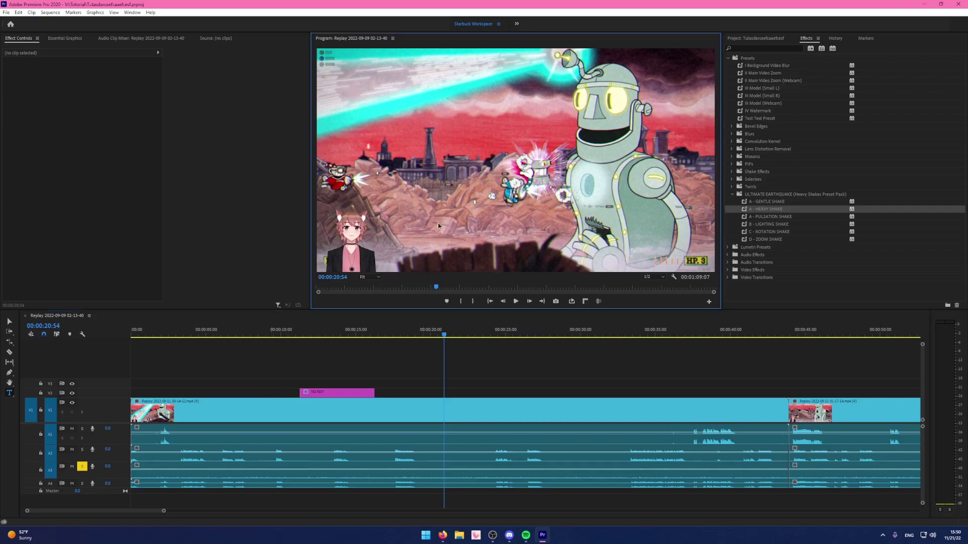
type("asdasd")
left_click(474, 371)
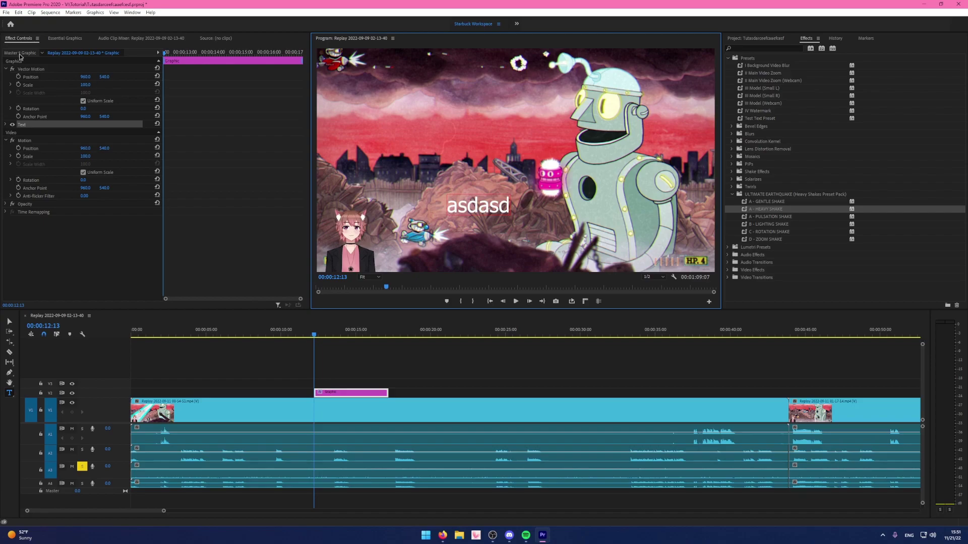
left_click(7, 125)
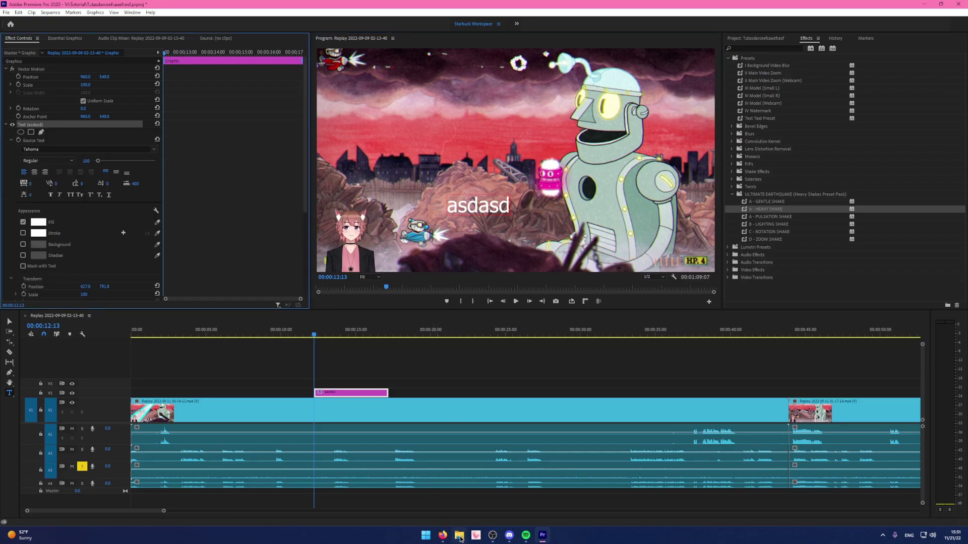
Open Color & Time.txt from the Documents > YouTube folder in Notepad and highlight the text style notes from Font to Position If Below.
key("super+e")
left_click(43, 390)
double_click(309, 374)
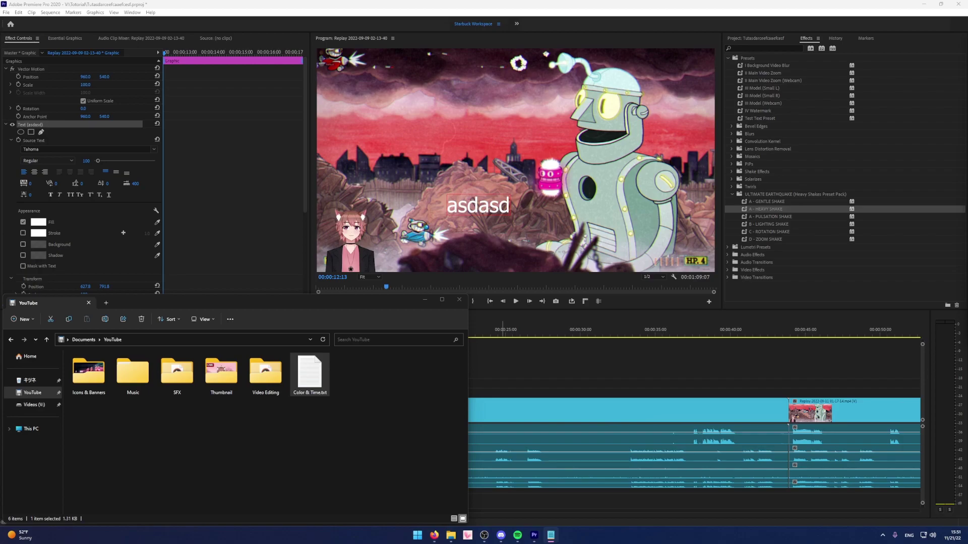
left_click_drag(901, 78, 771, 41)
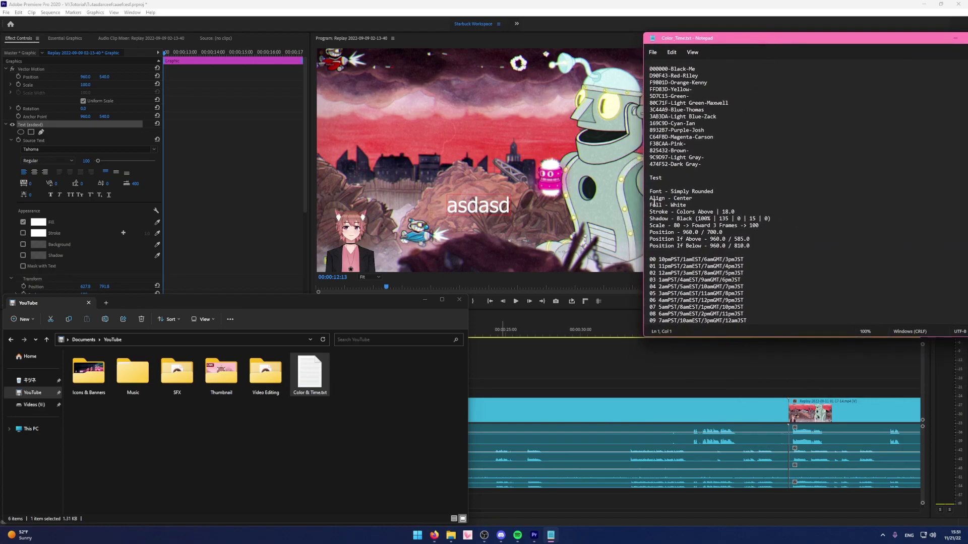
left_click_drag(650, 190, 756, 245)
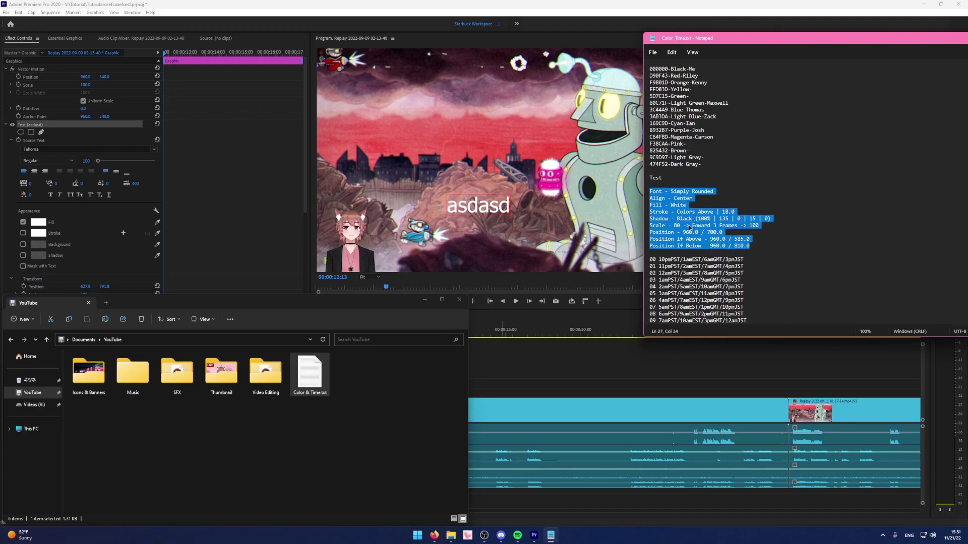
Switch back to Premiere Pro and set the asdasd text's font to MADE Tommy Soft.
left_click(473, 208)
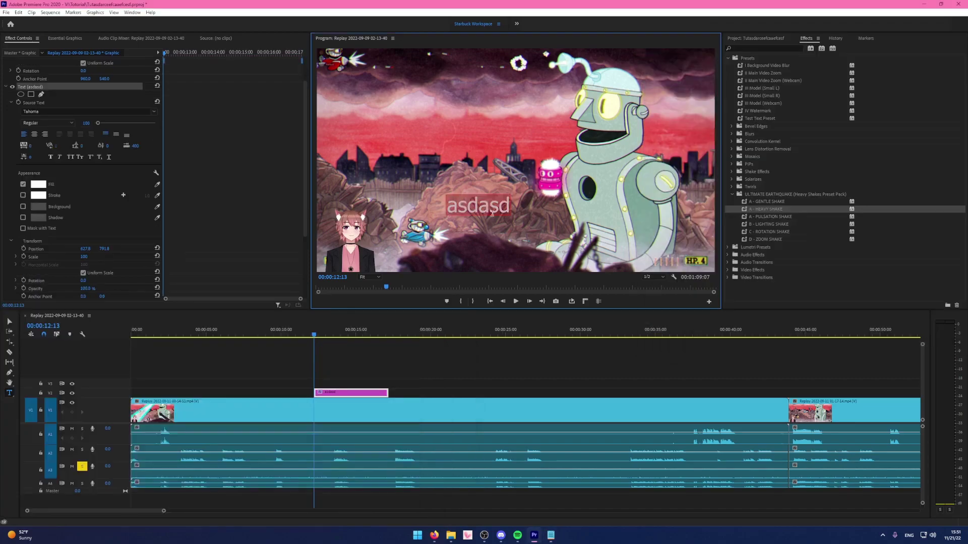
left_click(63, 111)
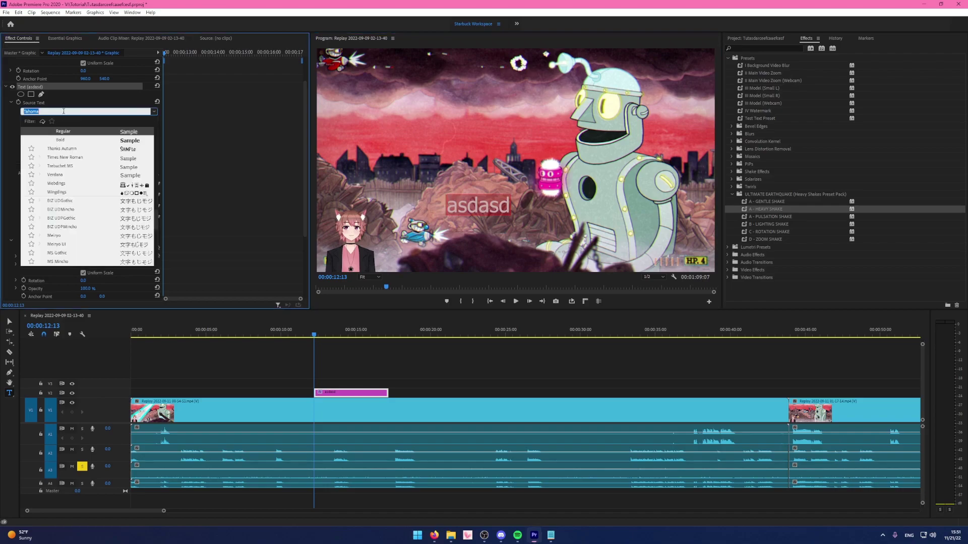
scroll(68, 218, "down", 10)
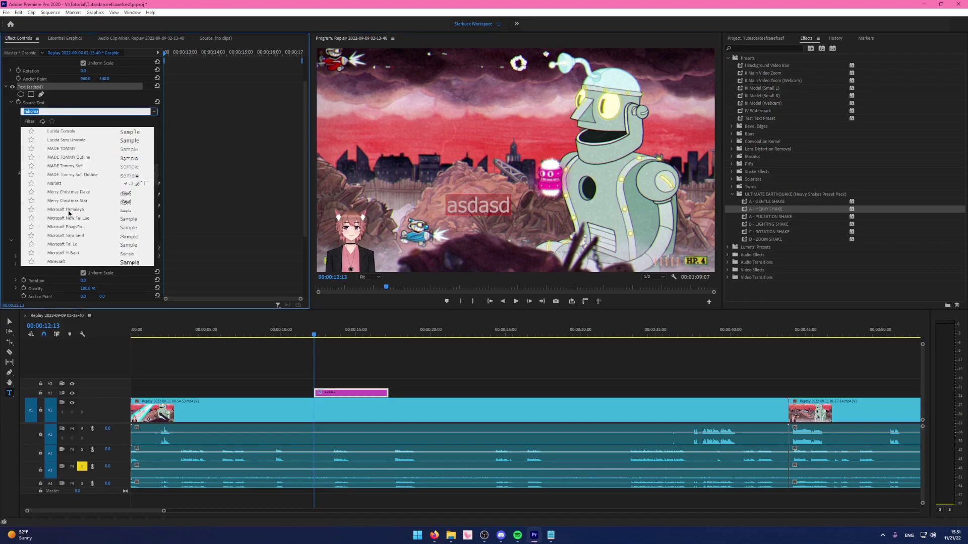
scroll(68, 209, "down", 4)
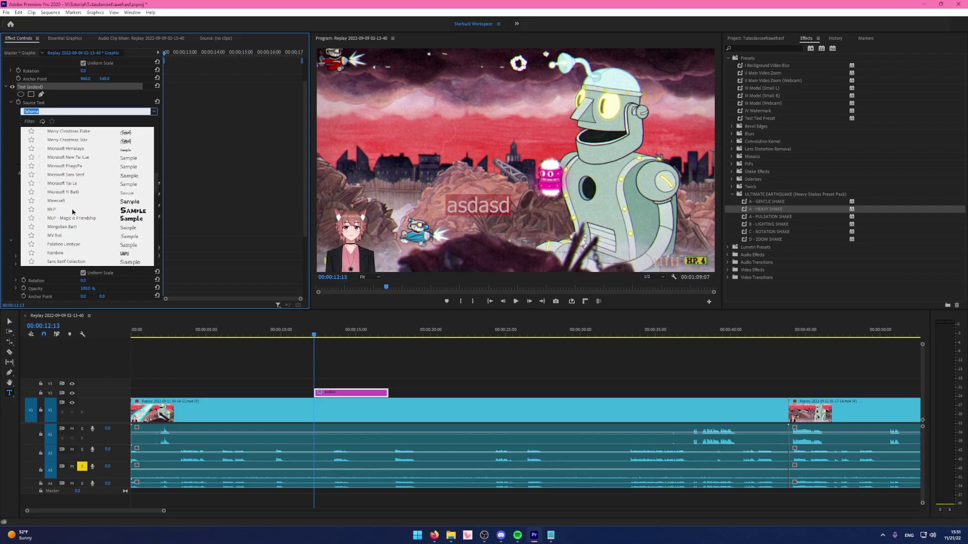
scroll(74, 204, "up", 2)
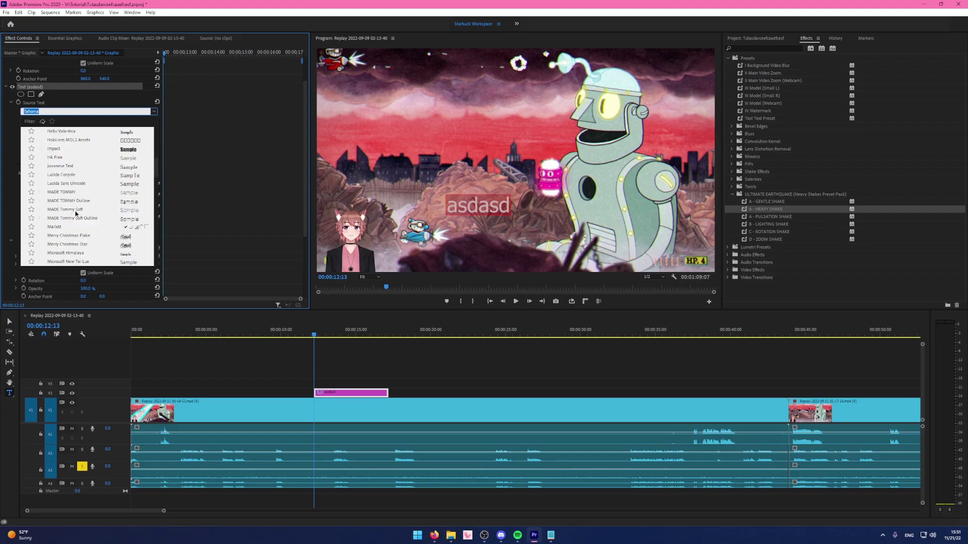
left_click(65, 209)
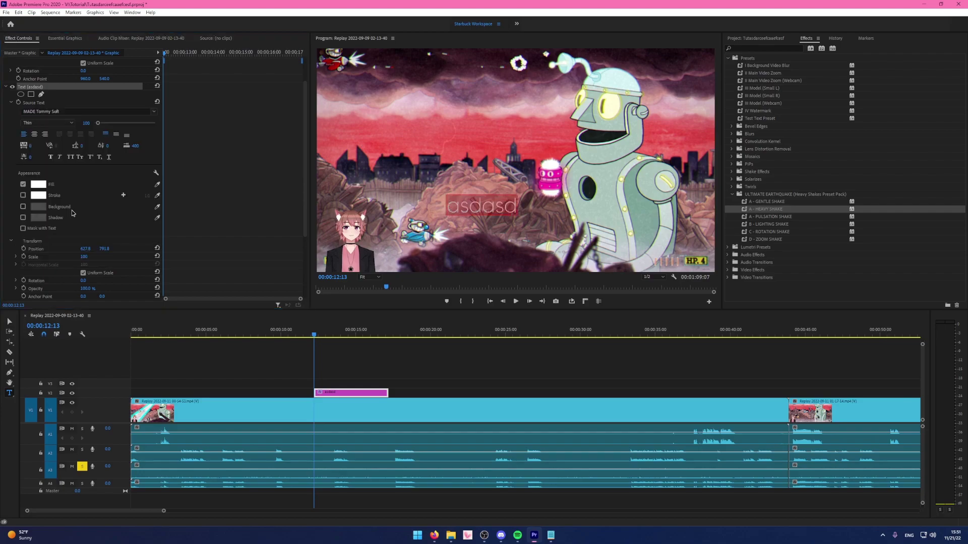
Set the asdasd text's font style to Bold and center-align it.
left_click(33, 124)
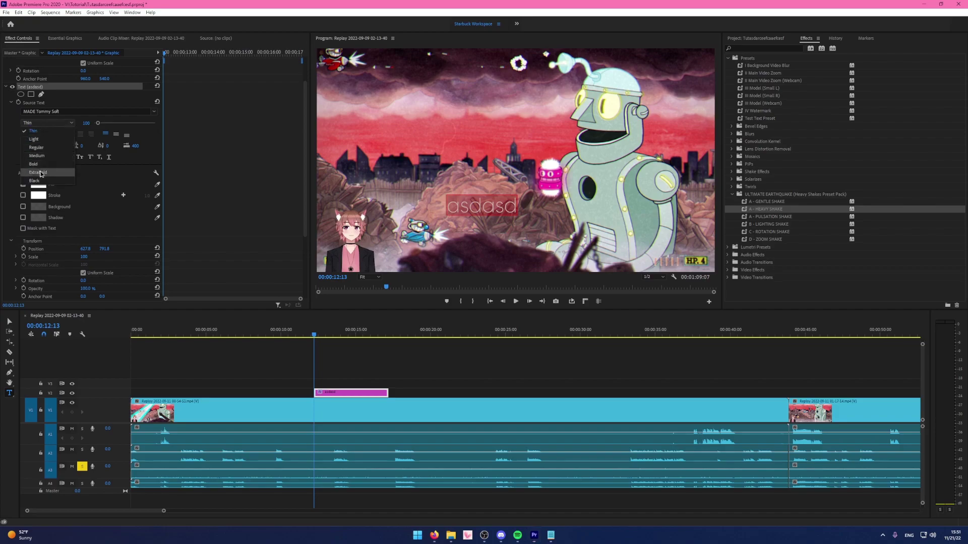
left_click(42, 165)
left_click(50, 127)
left_click(49, 136)
left_click(43, 122)
left_click(42, 164)
left_click(34, 134)
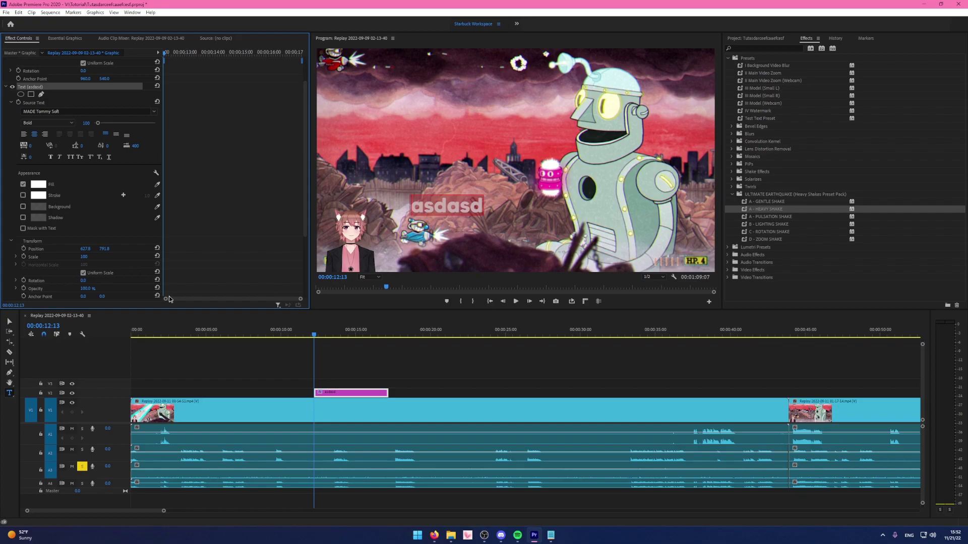
left_click(239, 279)
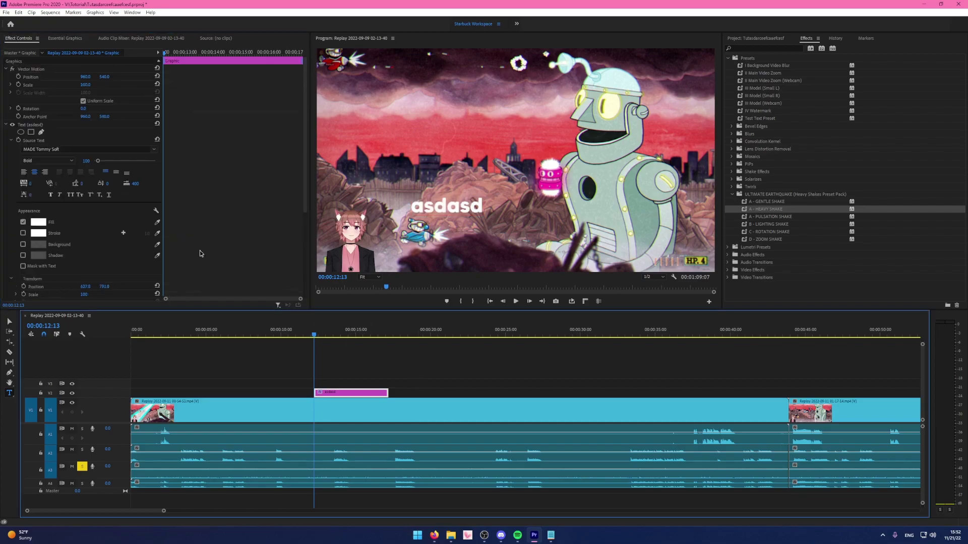
Enable a stroke on the text, color it black (000000) and set its width to 18.
left_click(23, 233)
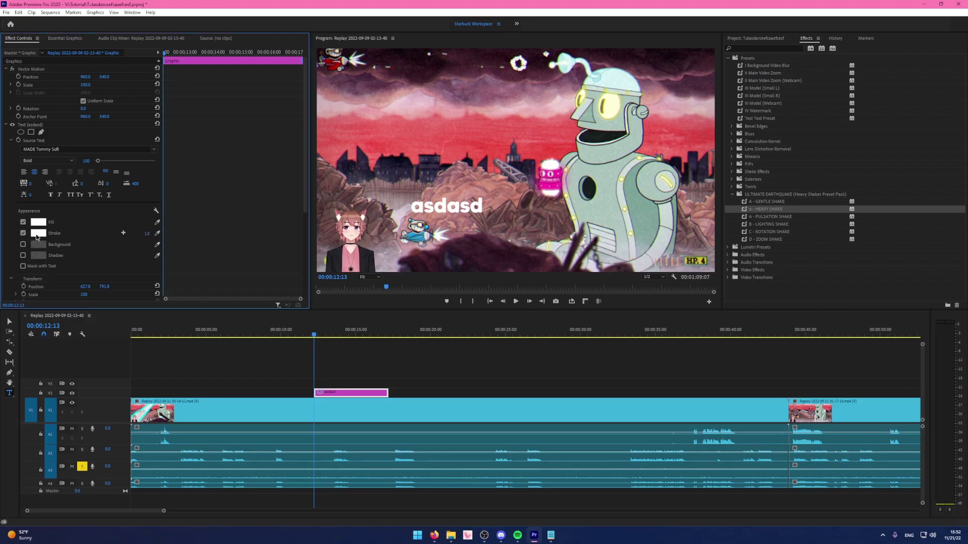
left_click(39, 233)
type("000000")
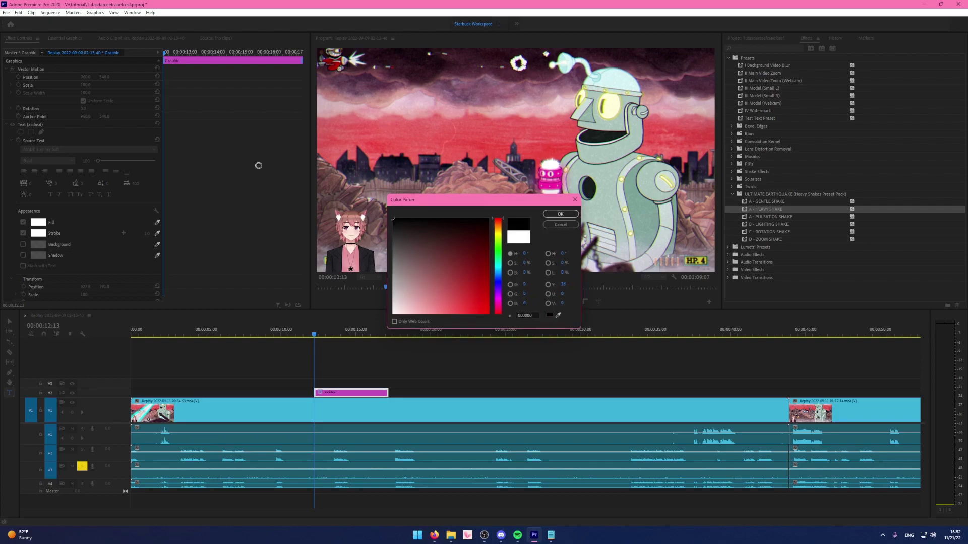
key("Return")
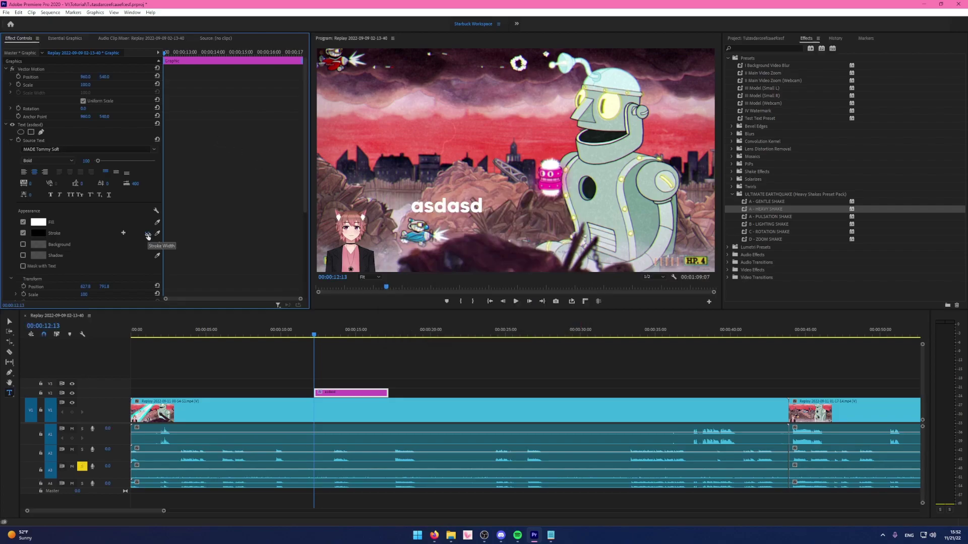
left_click_drag(146, 233, 155, 233)
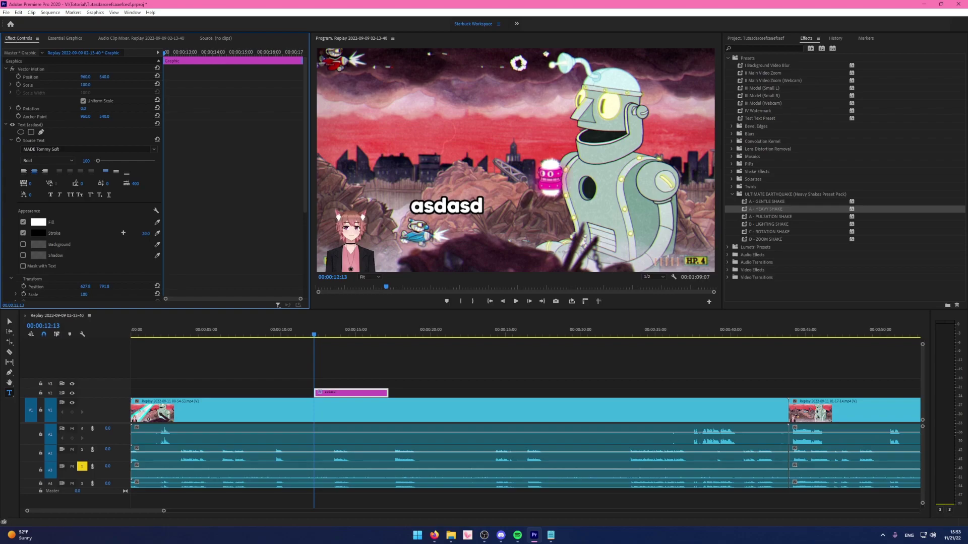
left_click(142, 233)
type("18")
key("Return")
Try adding a shadow to the asdasd text and undo it.
left_click(23, 255)
scroll(192, 274, "down", 3)
scroll(196, 274, "down", 3)
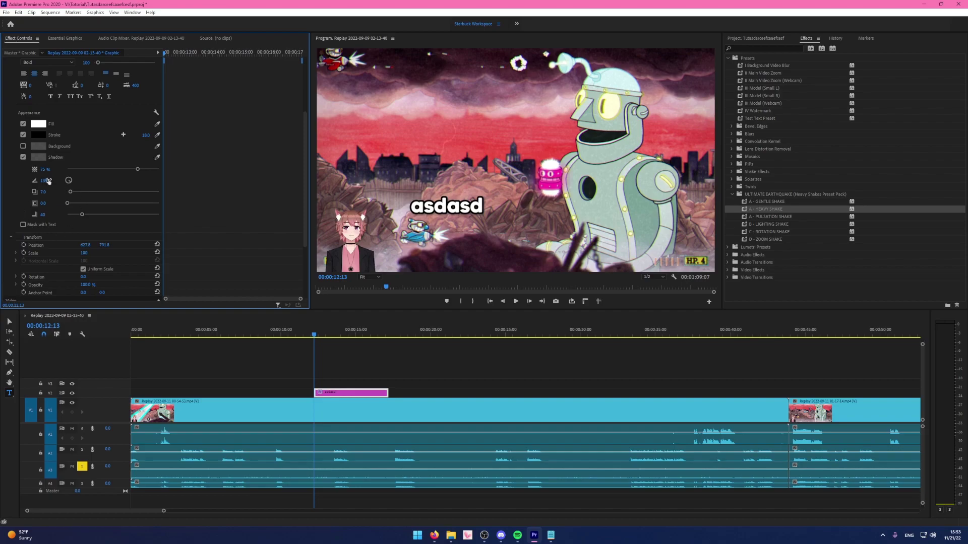
key("ctrl+z")
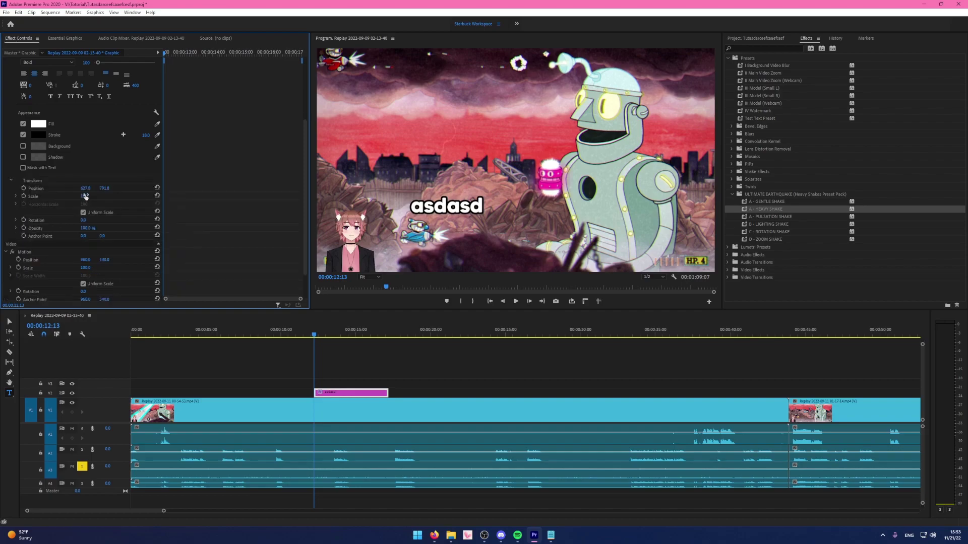
Try larger and smaller sizes for the text and set its Transform scale to 90.
mouse_move(84, 196)
left_mouse_down()
mouse_move(48, 196)
mouse_move(136, 196)
mouse_move(102, 196)
left_mouse_up()
left_click(86, 196)
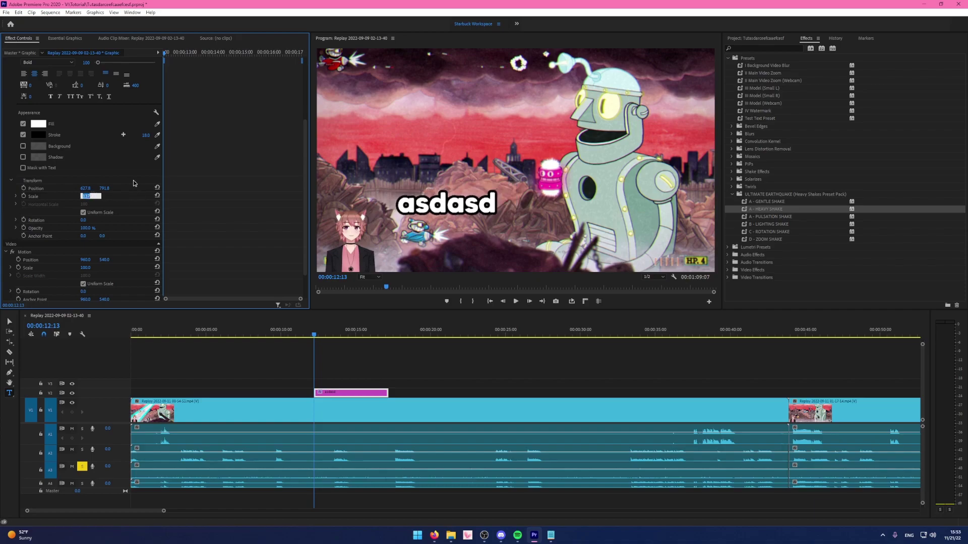
key("Return")
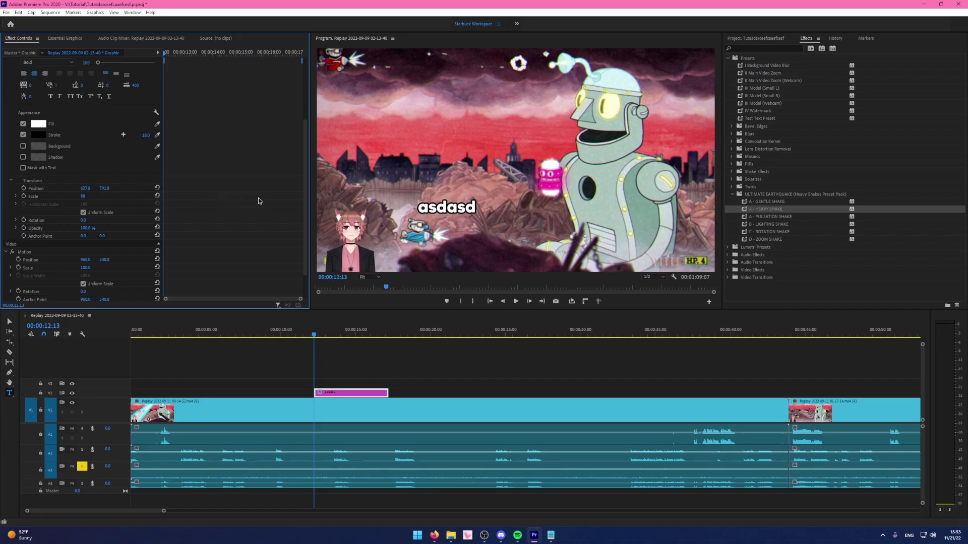
left_click(85, 196)
type("90")
key("Return")
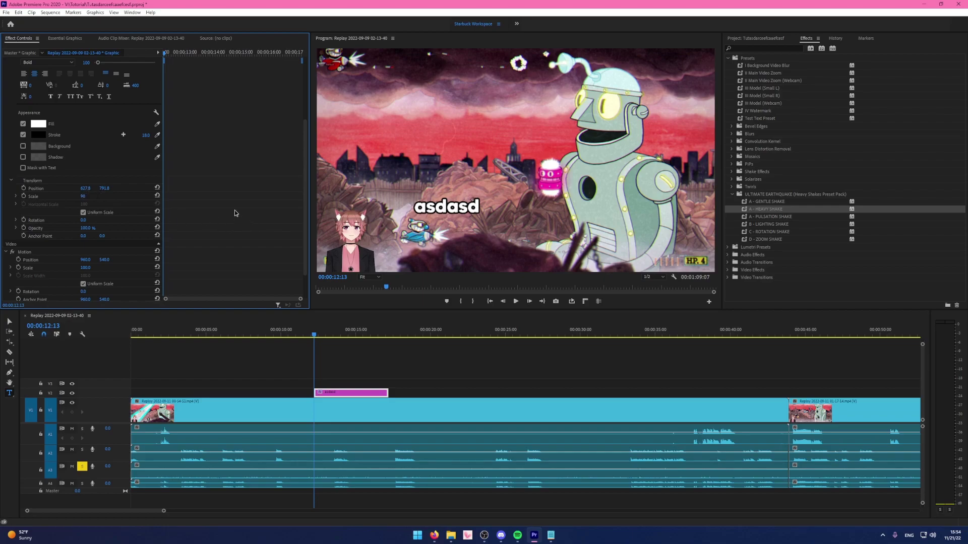
Set the text's Transform position to 960.0 horizontally and 700.0 vertically.
left_click(87, 188)
type("960")
key("Return")
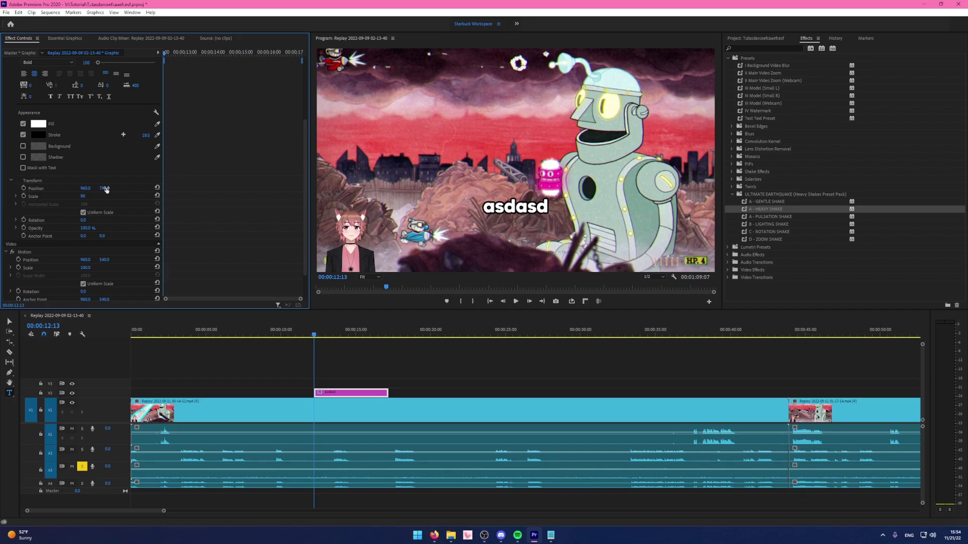
left_click_drag(106, 189, 175, 188)
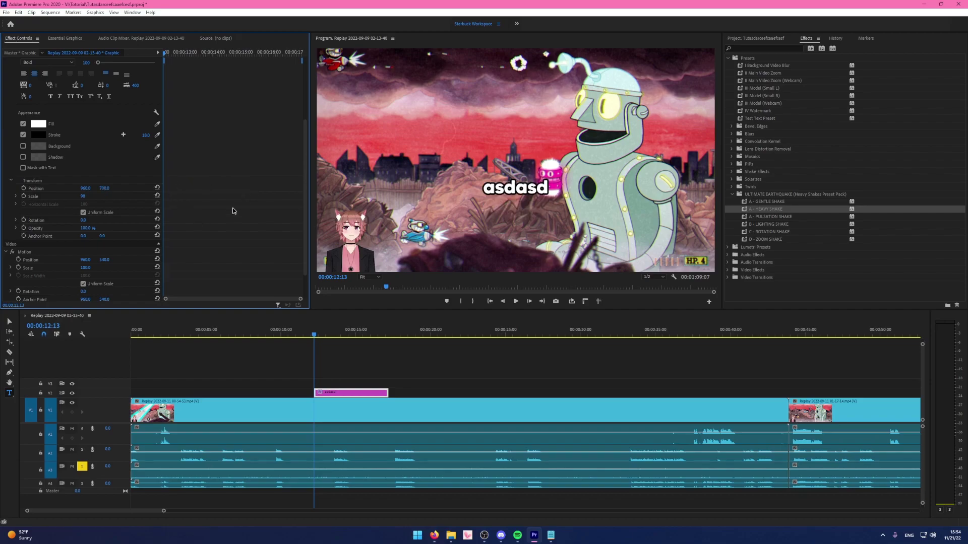
left_click(157, 188)
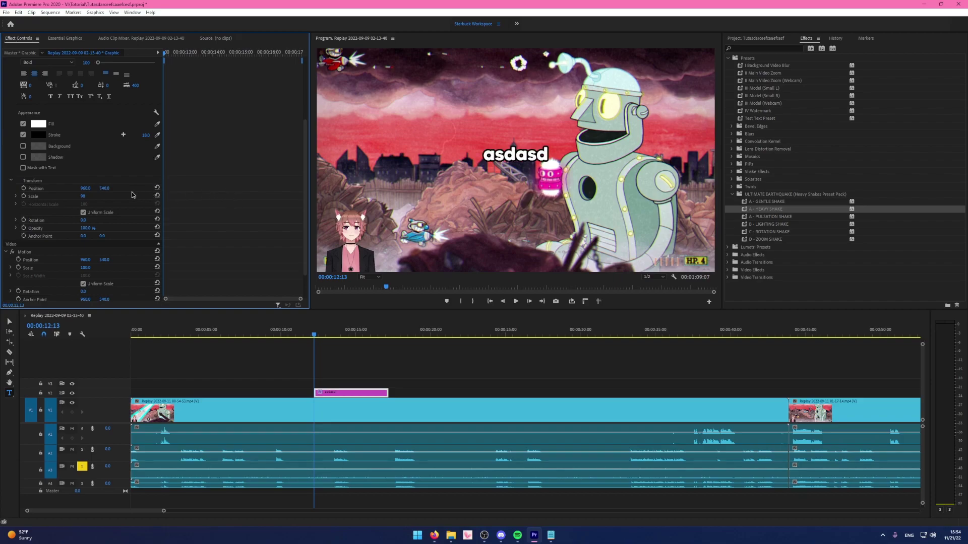
left_click_drag(105, 189, 377, 189)
left_click(107, 188)
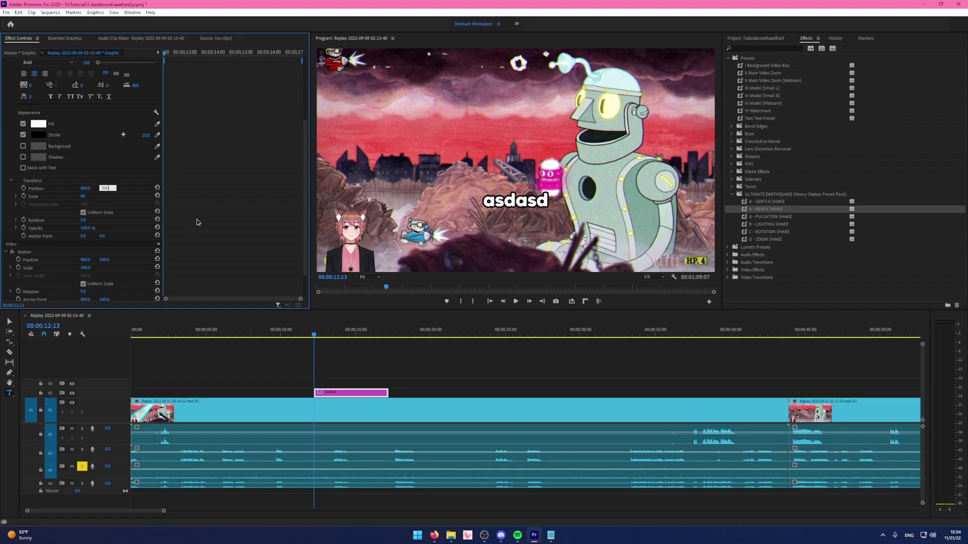
key("Return")
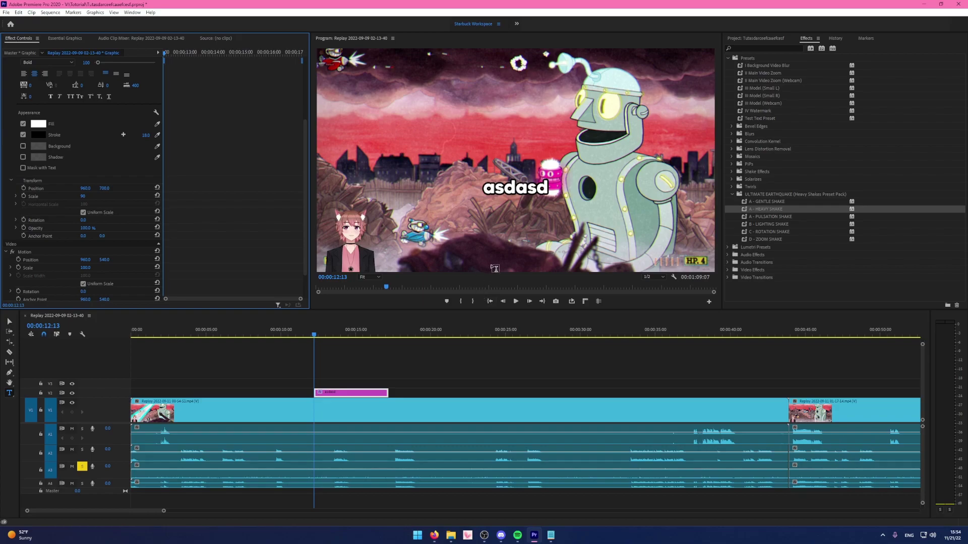
Change the wording of the asdasd text to TESTEXT.
left_click(522, 187)
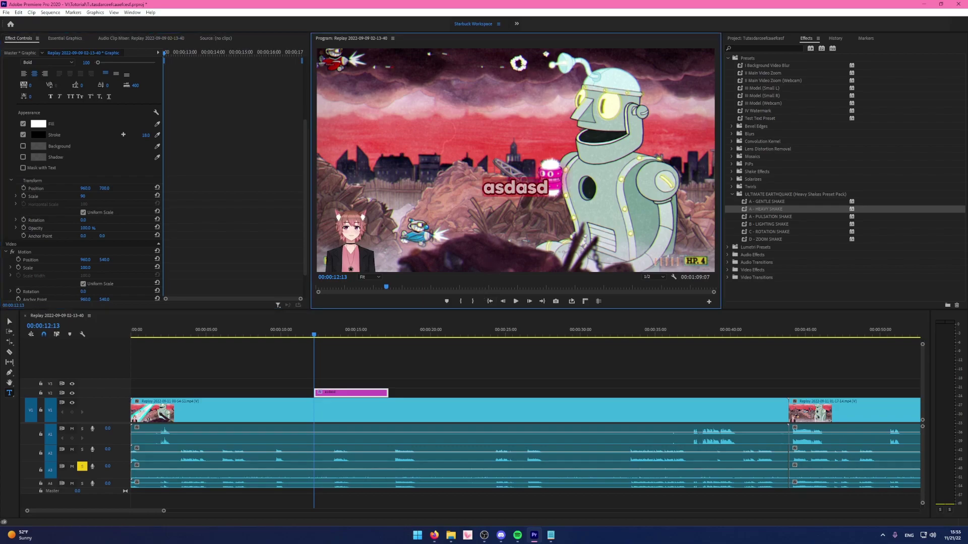
type("TEST")
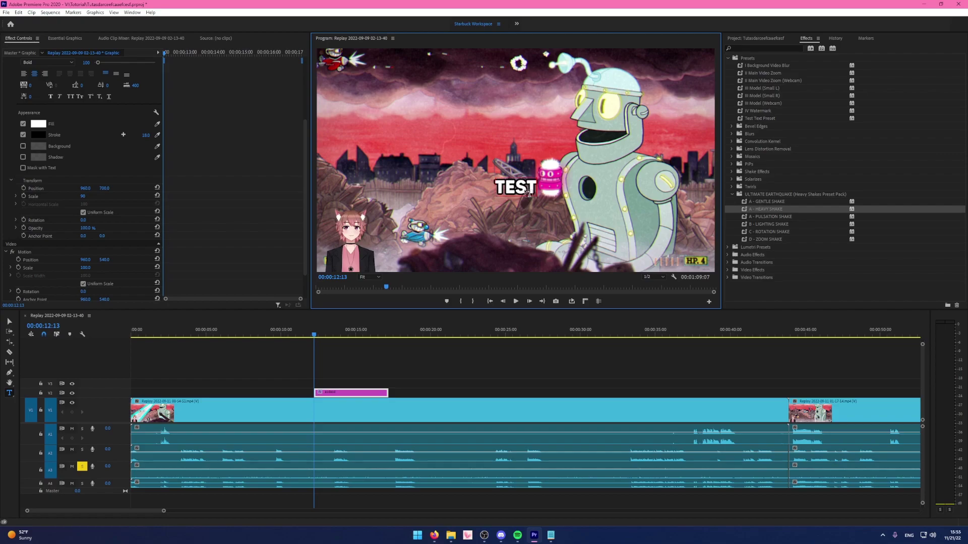
type("TEXT")
key("Left")
key("Left")
key("Left")
key("BackSpace")
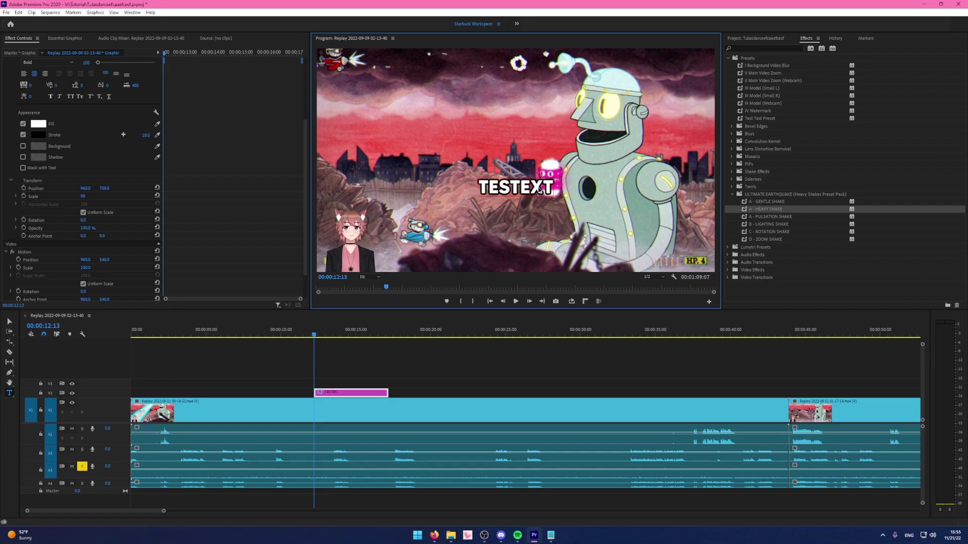
Duplicate the TESTEXT clip on V2 three times, spacing the copies further along the timeline.
left_click(492, 394)
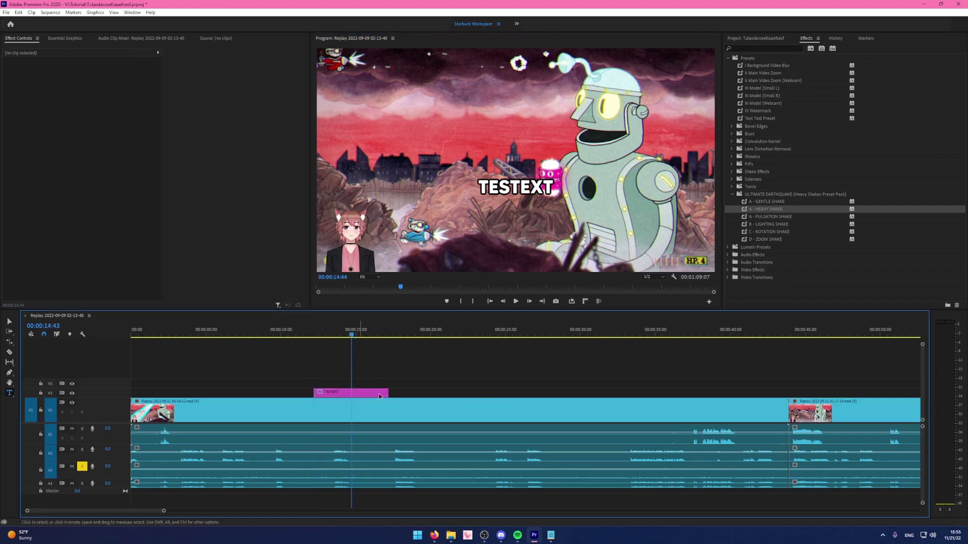
left_click_drag(351, 394, 669, 395)
left_click(450, 334)
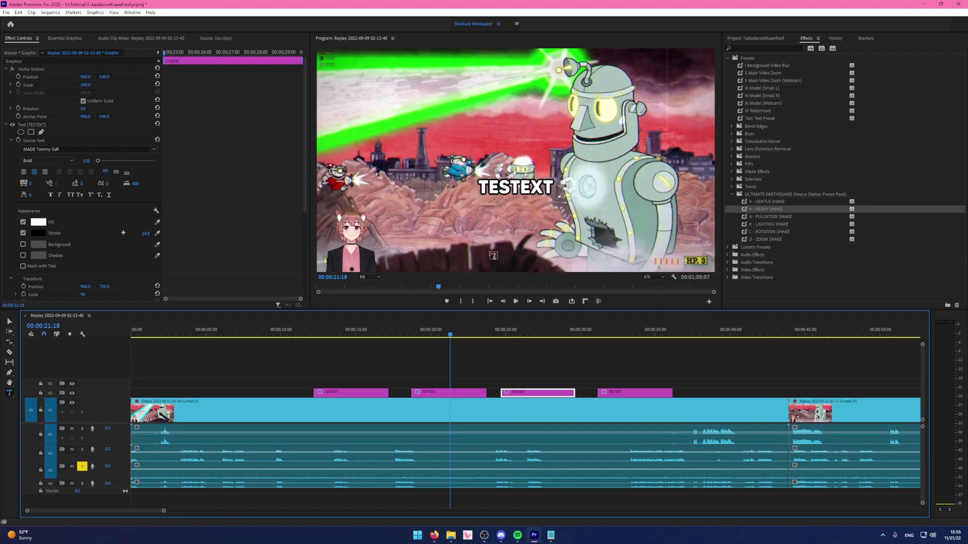
Replace the text of the second TESTEXT clip on V2 with "asdads".
left_click(423, 333)
left_click(522, 186)
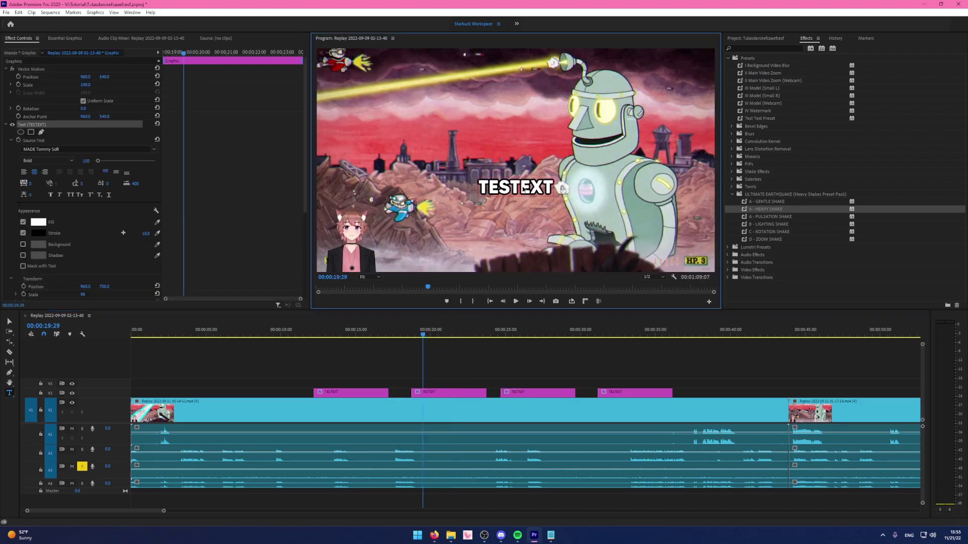
left_click(473, 353)
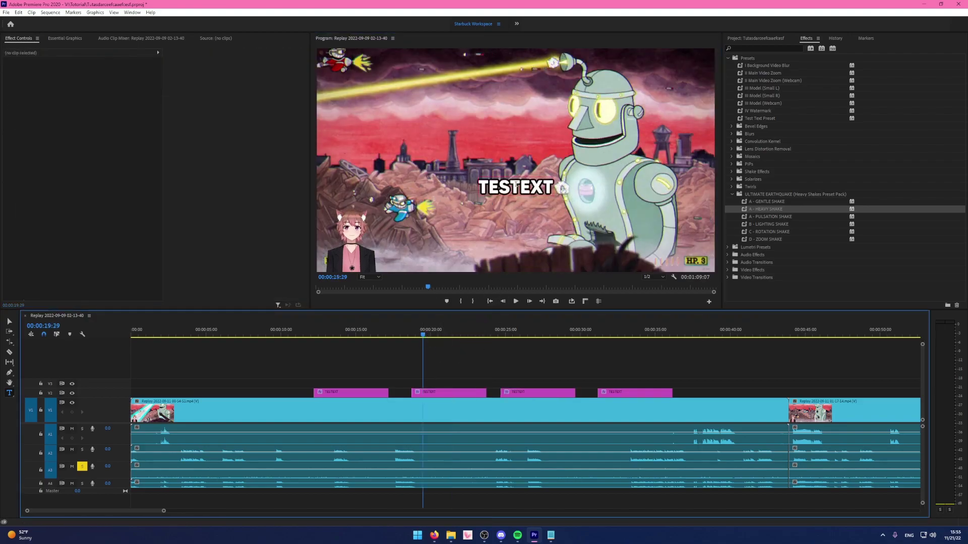
double_click(515, 187)
type("asdads")
left_click(515, 349)
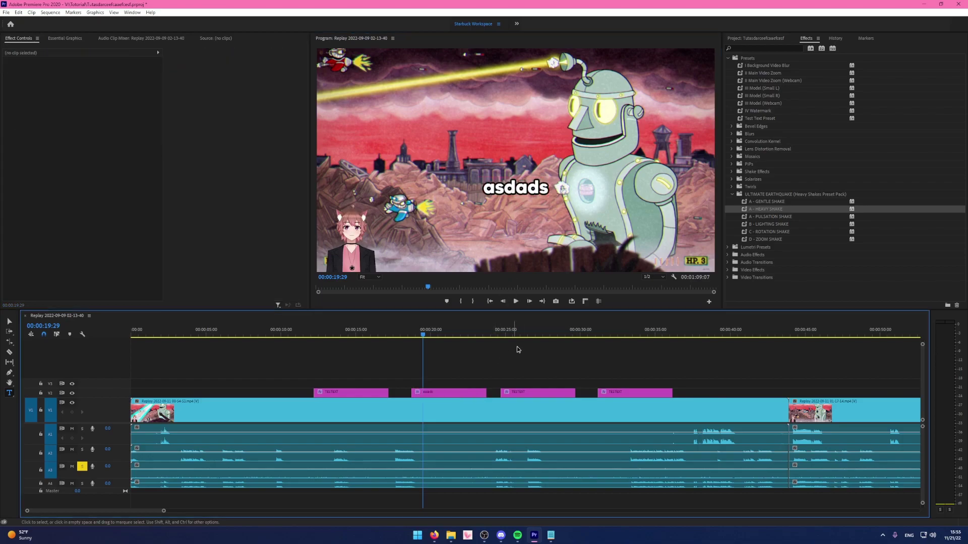
Insert a space in the third TESTEXT clip's text so that it reads "TEST EXT".
left_click(529, 333)
left_click(519, 187)
left_click(599, 357)
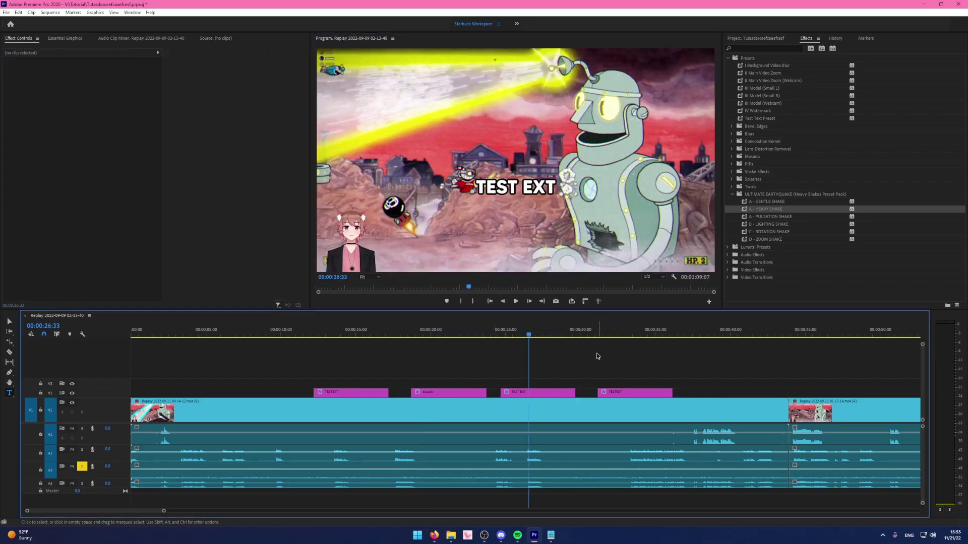
Correct the third title in the timeline so that it reads "TEST TEXT".
left_click(522, 334)
left_click(504, 185)
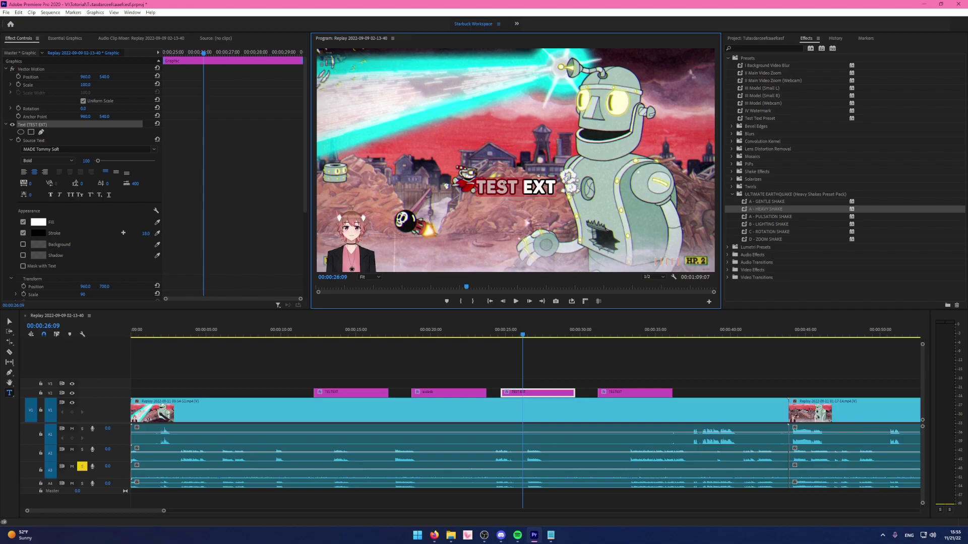
left_click(550, 338)
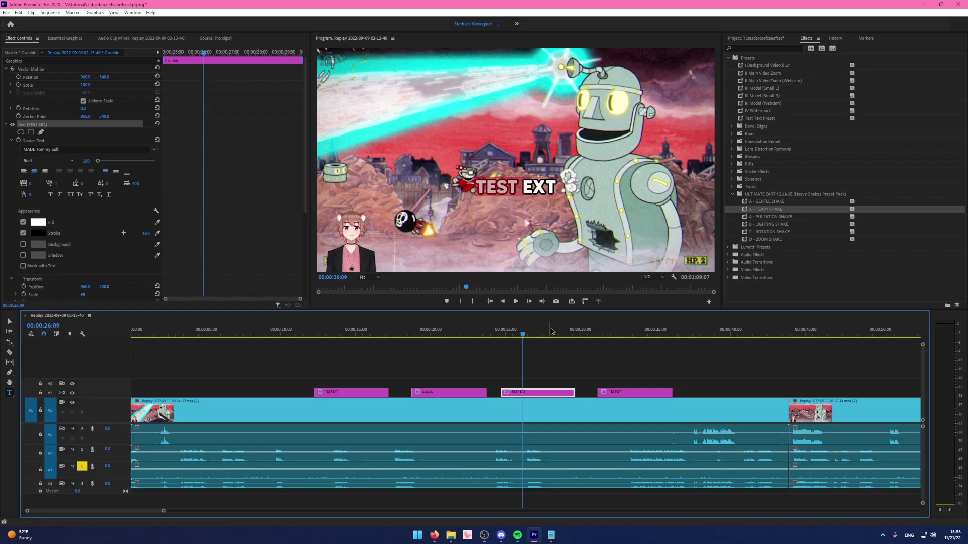
left_click(519, 183)
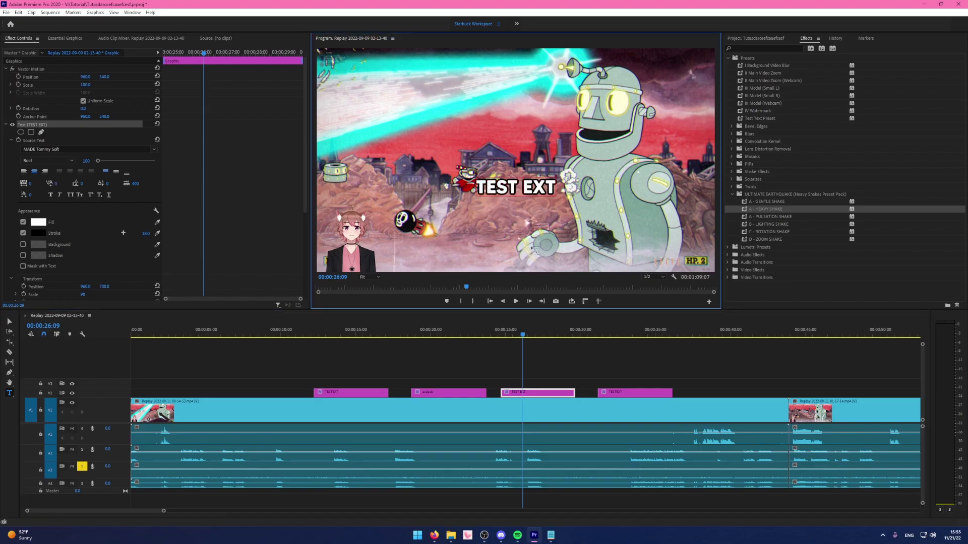
type("T")
Replace the whole text of the third title with "asdad".
left_click(509, 334)
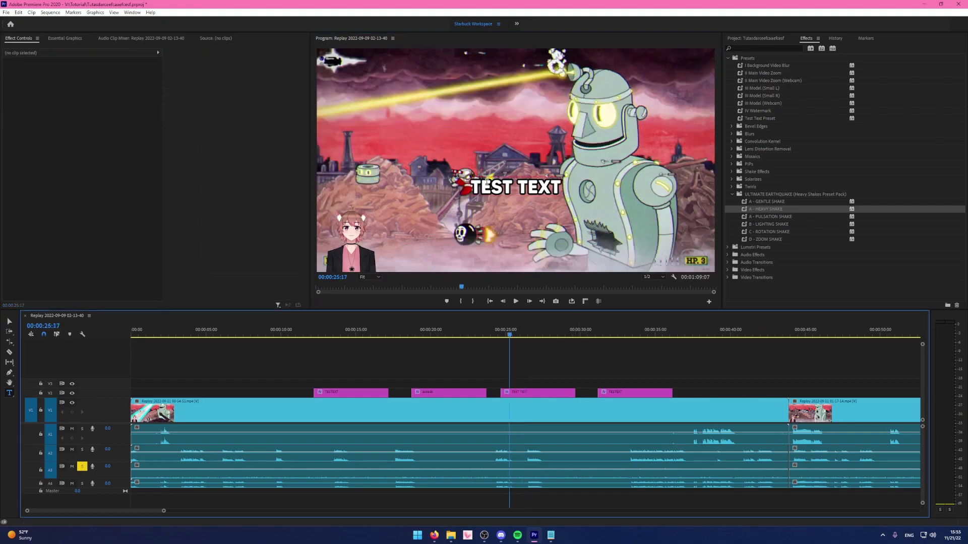
left_click(488, 179)
key("ctrl+a")
type("asdad")
Delete all title clips from the timeline except the first one, "TESTEXT".
left_click_drag(526, 376, 592, 384)
key("Delete")
left_click(469, 333)
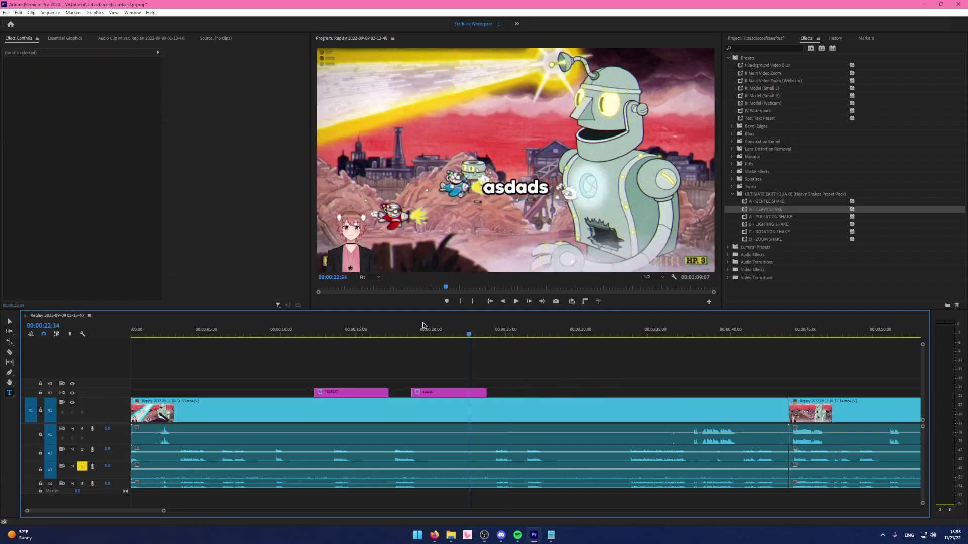
key("ctrl+z")
key("ctrl+z")
Try enlarging and shifting the "TESTEXT" title through its Vector Motion scale and position.
scroll(218, 241, "down", 1)
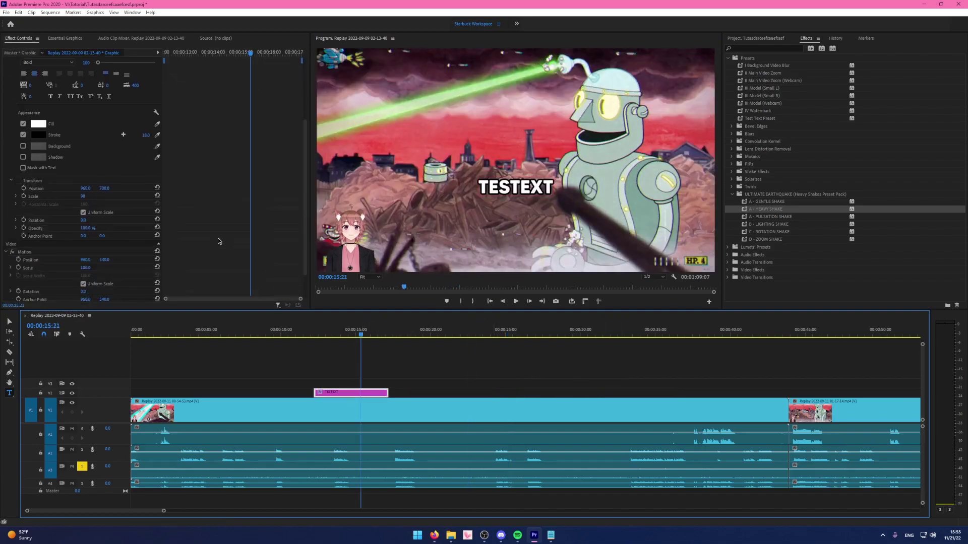
scroll(217, 239, "up", 3)
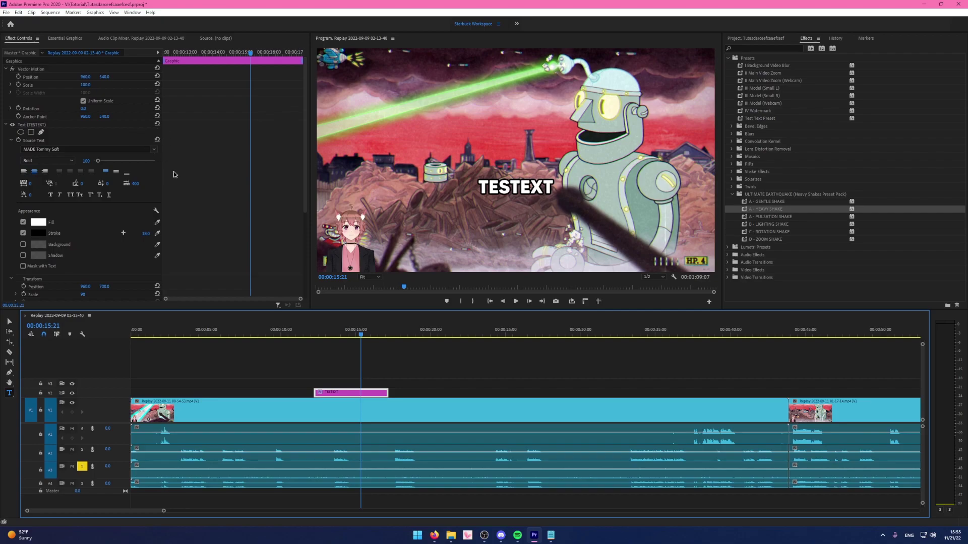
scroll(192, 231, "down", 2)
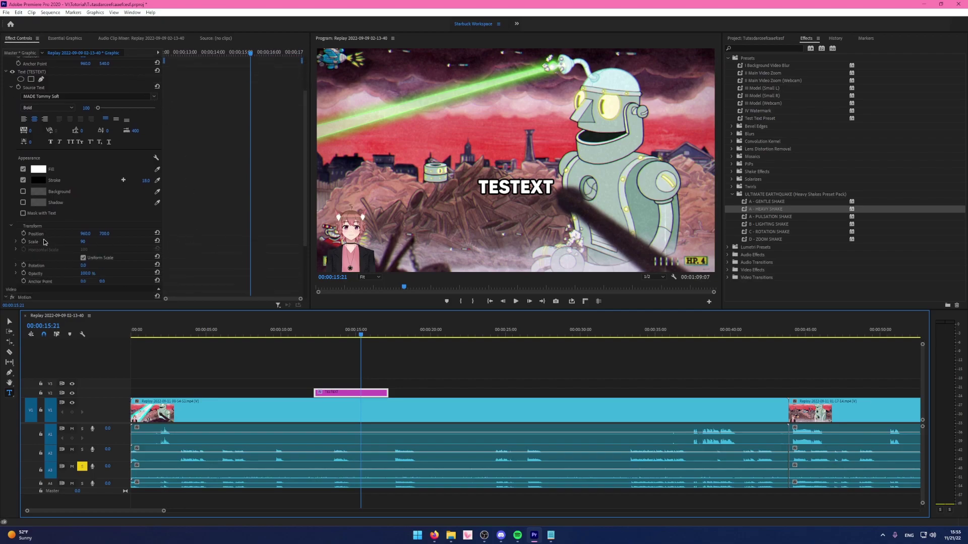
scroll(58, 244, "up", 2)
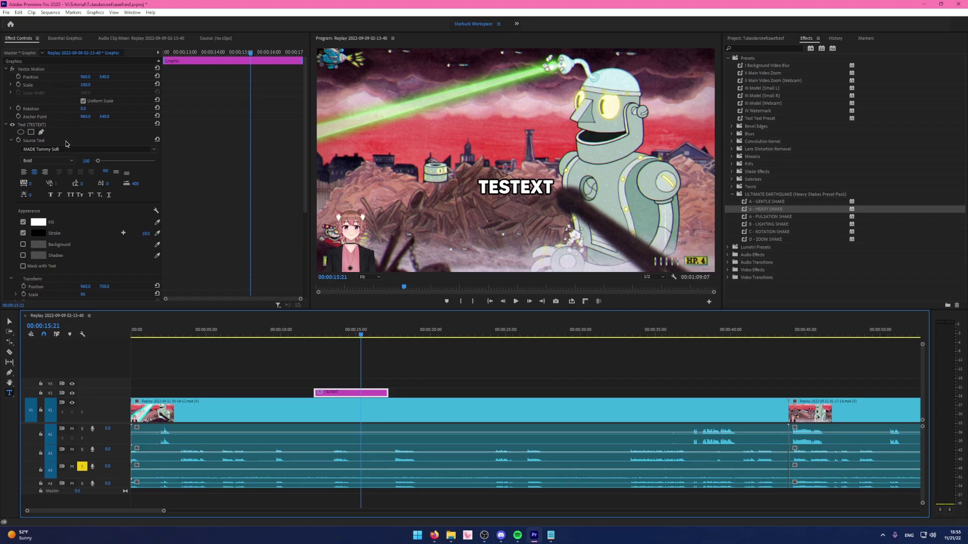
scroll(127, 198, "down", 4)
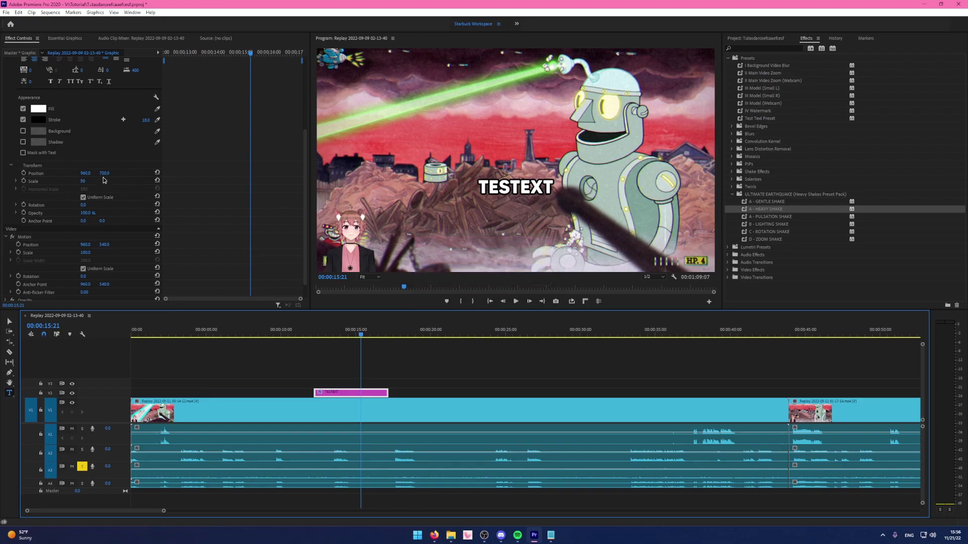
scroll(168, 191, "up", 4)
left_click(86, 85)
type("178")
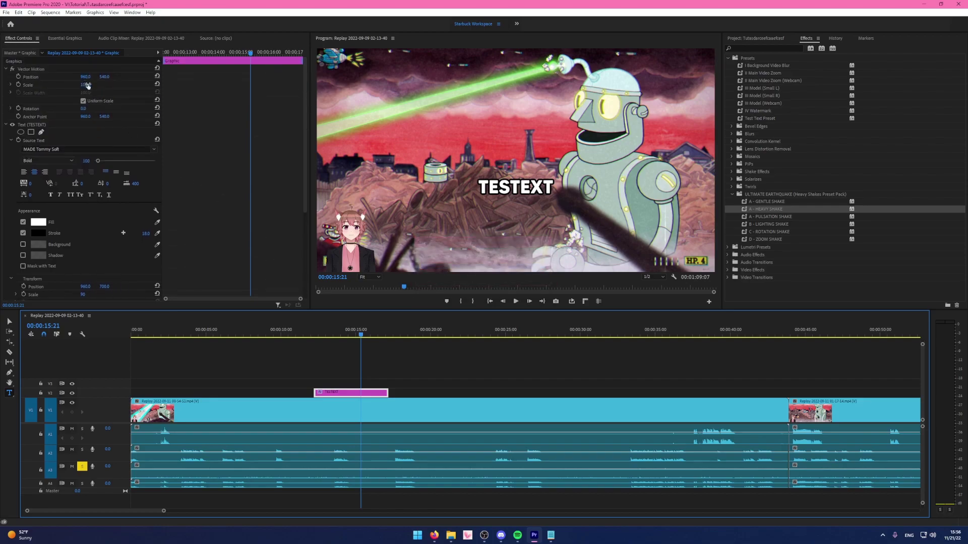
key("Return")
left_click_drag(87, 85, 121, 77)
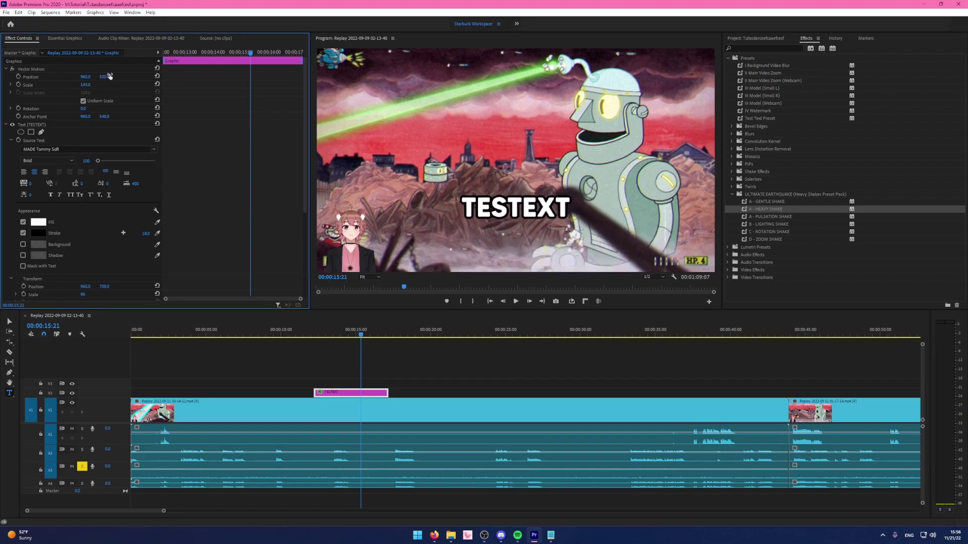
Enable Scale keyframing in the text layer's Transform on the "TESTEXT" title's first frame and set Scale to 70.
left_click_drag(318, 335, 321, 337)
left_click(369, 363)
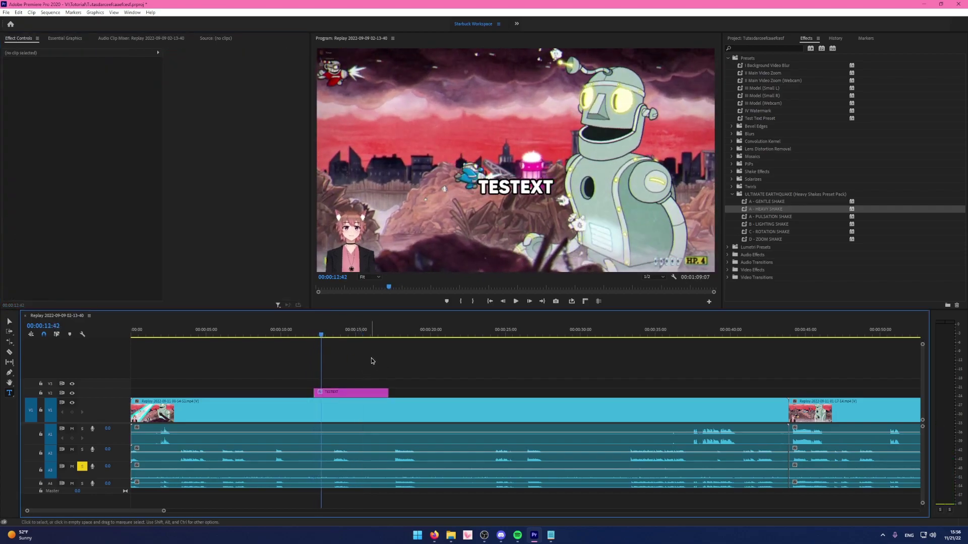
left_click(310, 333)
left_click_drag(310, 333, 323, 338)
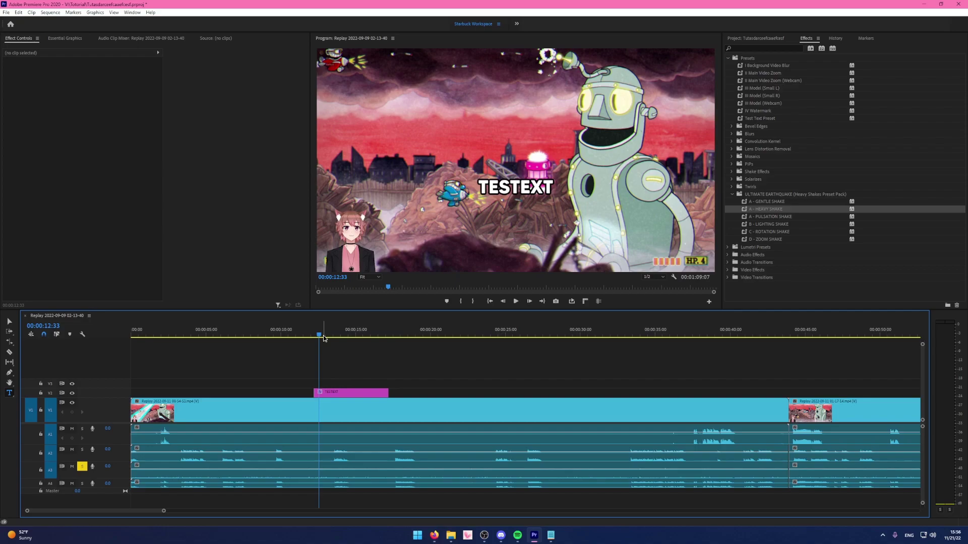
left_click(348, 394)
left_click(176, 53)
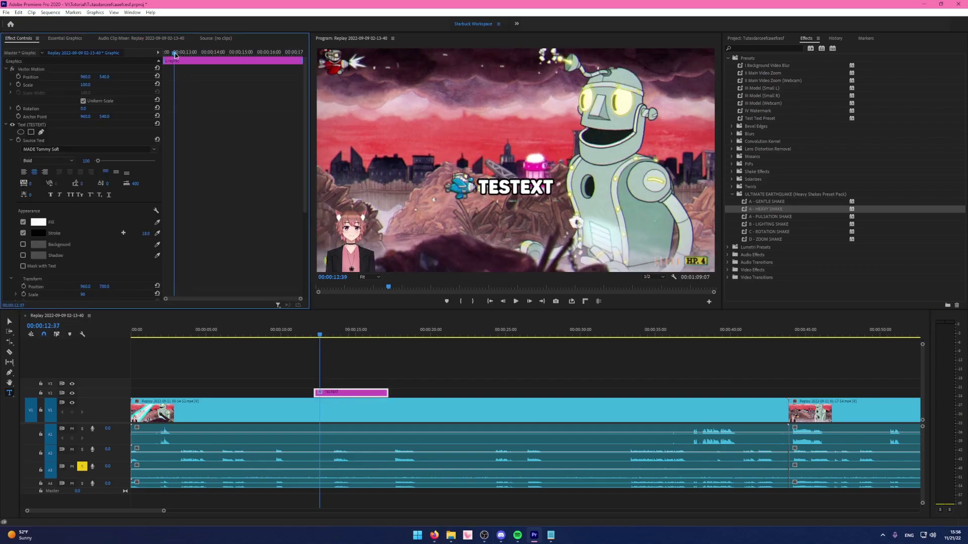
left_click_drag(176, 54, 164, 53)
scroll(242, 222, "down", 4)
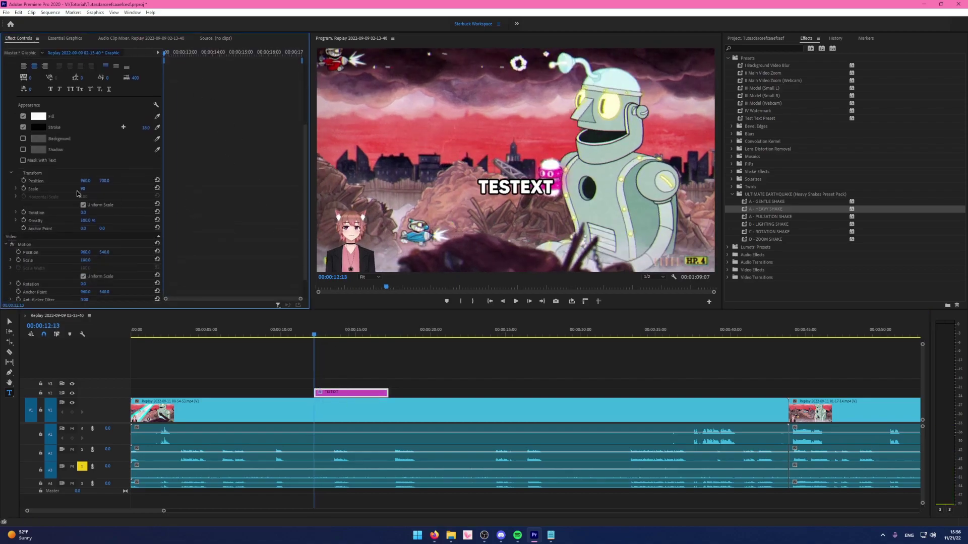
left_click(24, 189)
left_click_drag(82, 189, 103, 189)
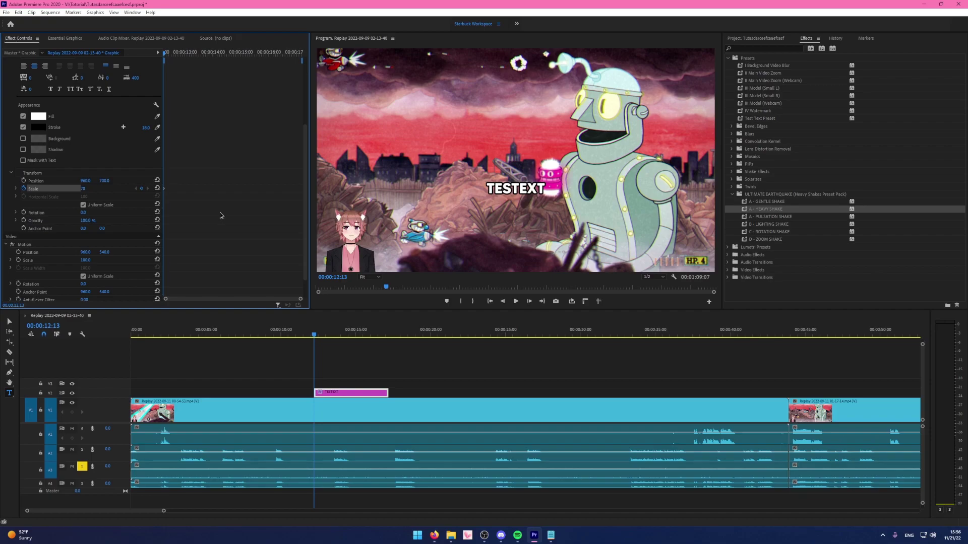
Add a second text Scale keyframe of 90 at 00:00:12:16, three frames after the first.
key("Right")
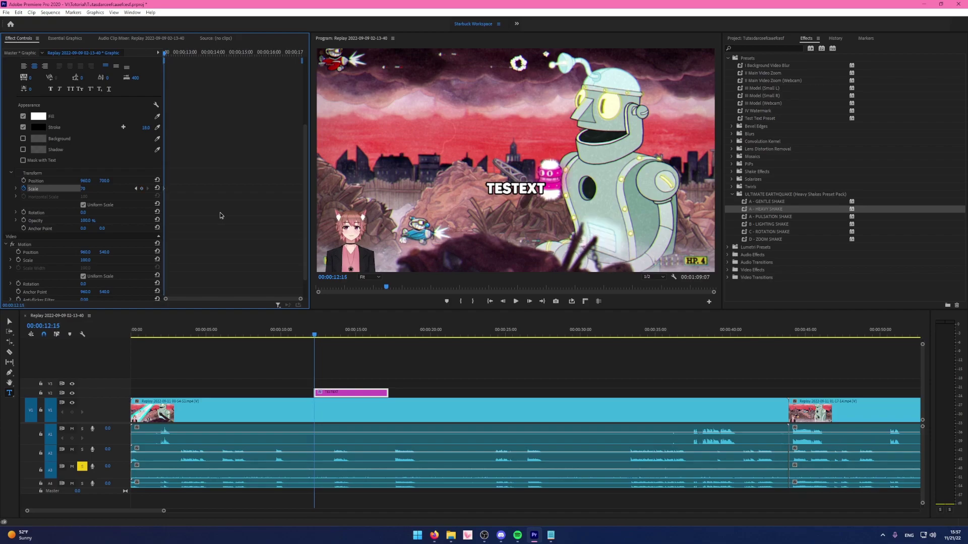
key("Right")
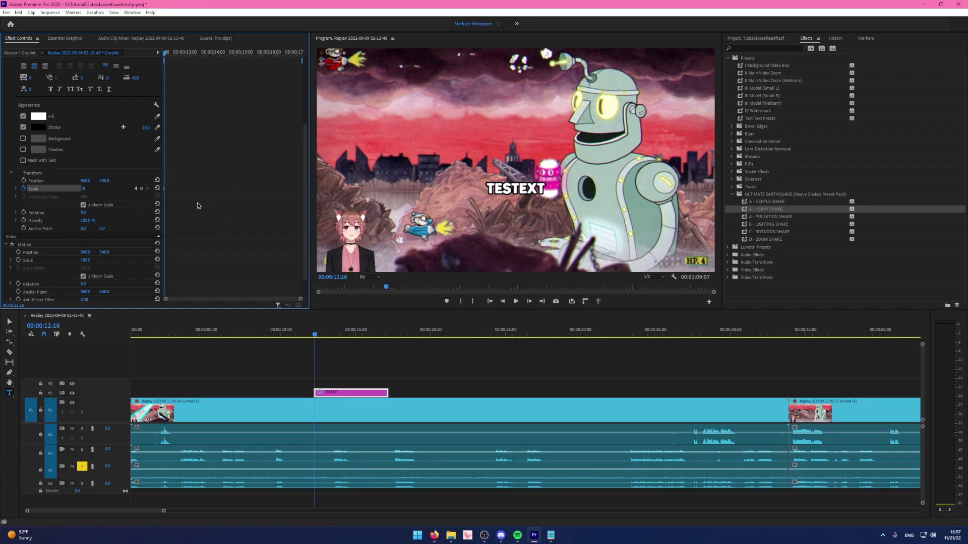
scroll(210, 199, "up", 3)
key("Left")
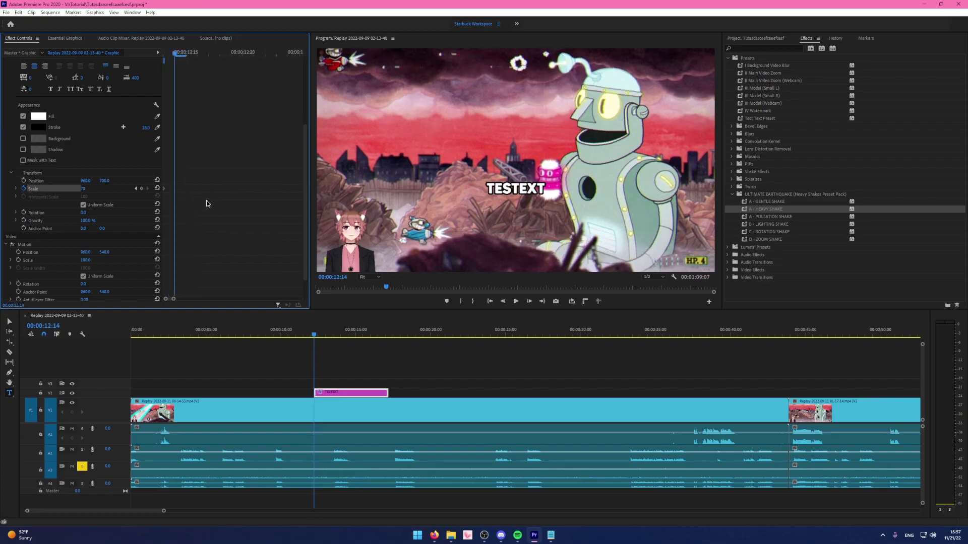
key("Right")
left_click(84, 189)
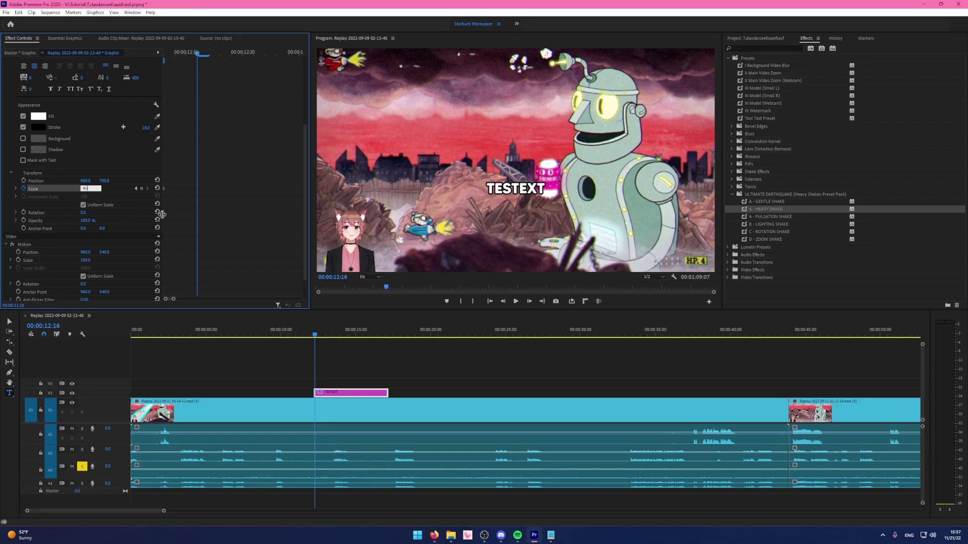
key("Return")
Play back the start of the "TESTEXT" title to check its scale-up animation.
left_click_drag(313, 338, 292, 337)
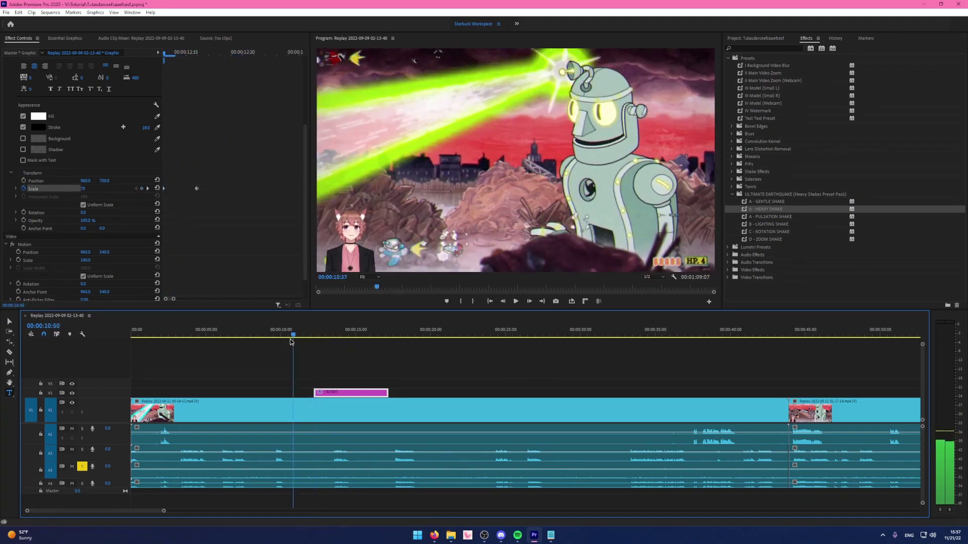
left_click(320, 350)
key("space")
key("minus")
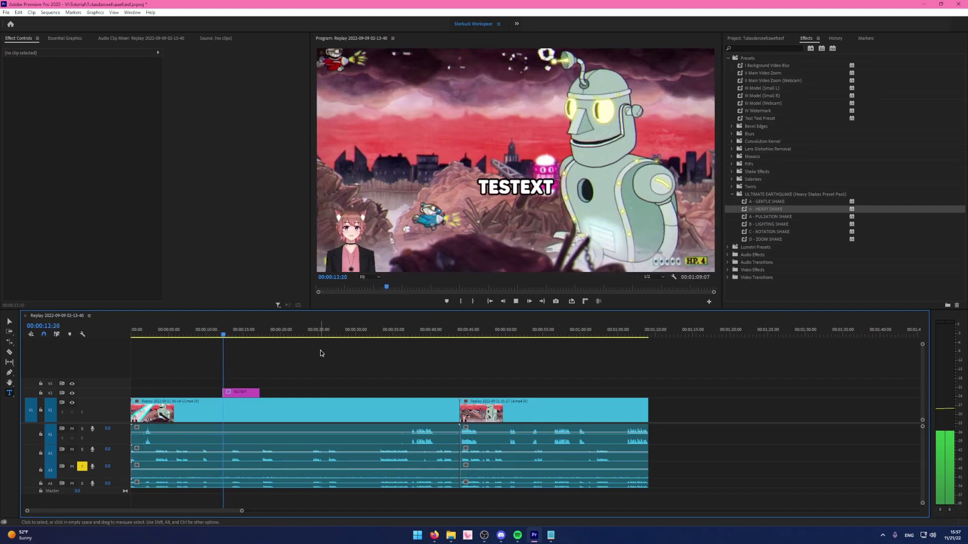
left_click_drag(228, 336, 225, 339)
Move the title's second Scale keyframe to about six frames after the first to slow down the pop-in.
key("equal")
key("equal")
left_click(504, 393)
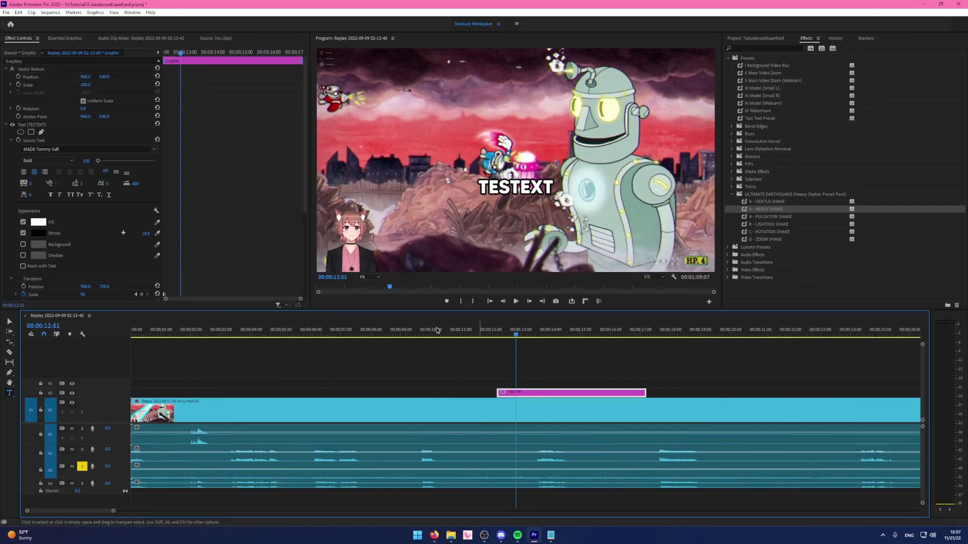
key("Up")
scroll(202, 256, "down", 4)
key("equal")
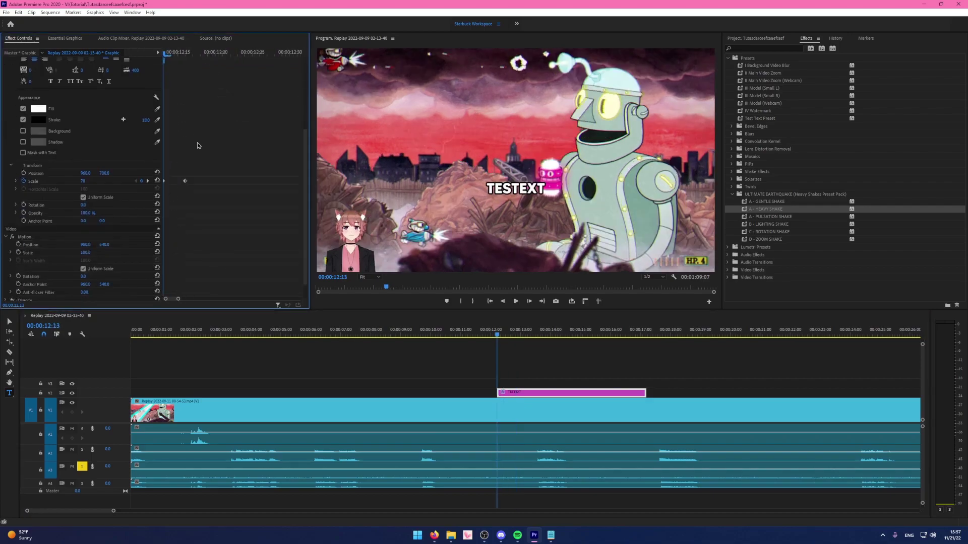
left_click_drag(185, 181, 210, 181)
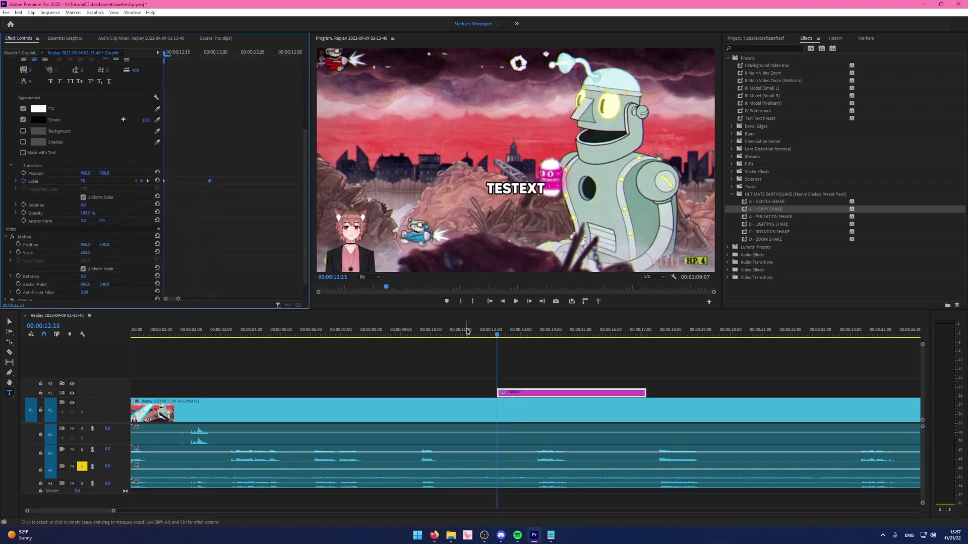
Move the "TESTEXT" title about three seconds earlier in the timeline and play back its slower scale animation.
key("shift+k")
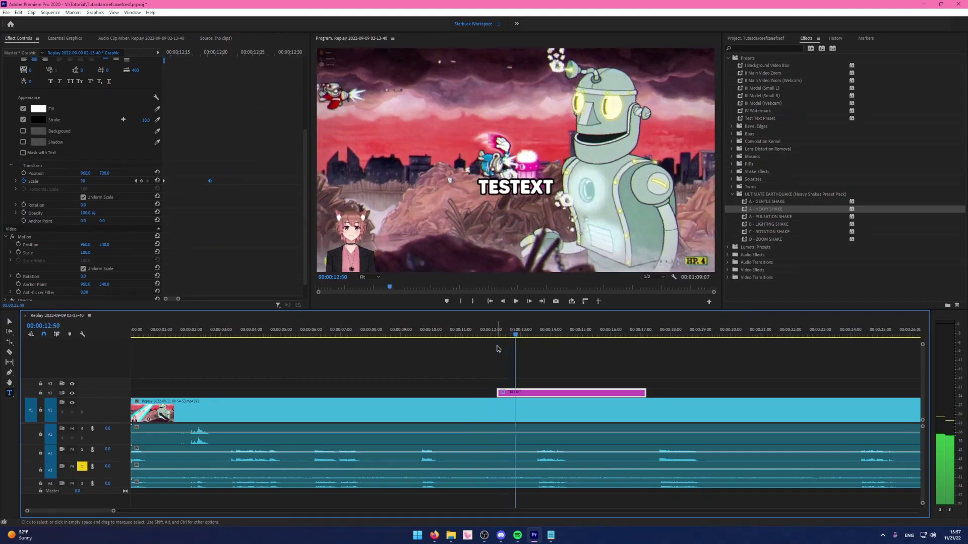
key("minus")
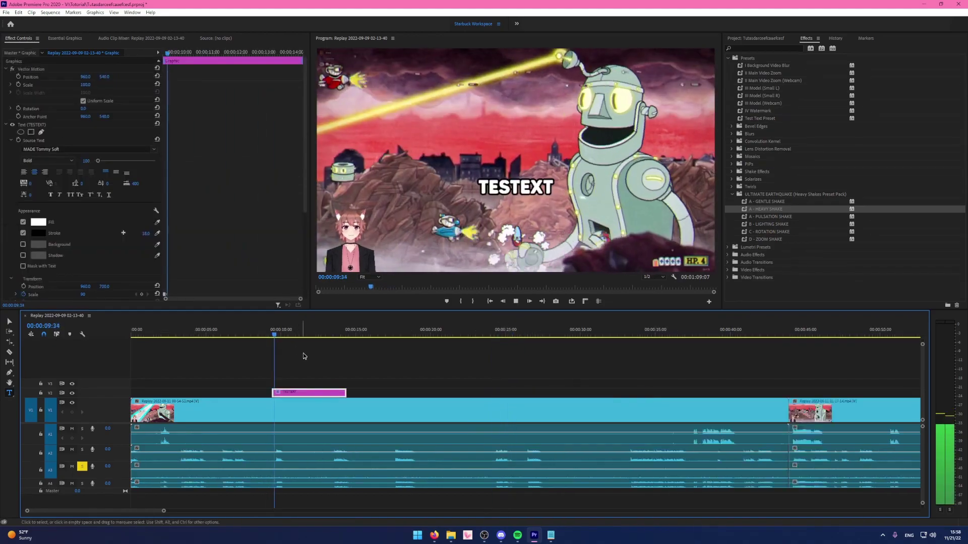
left_click(325, 360)
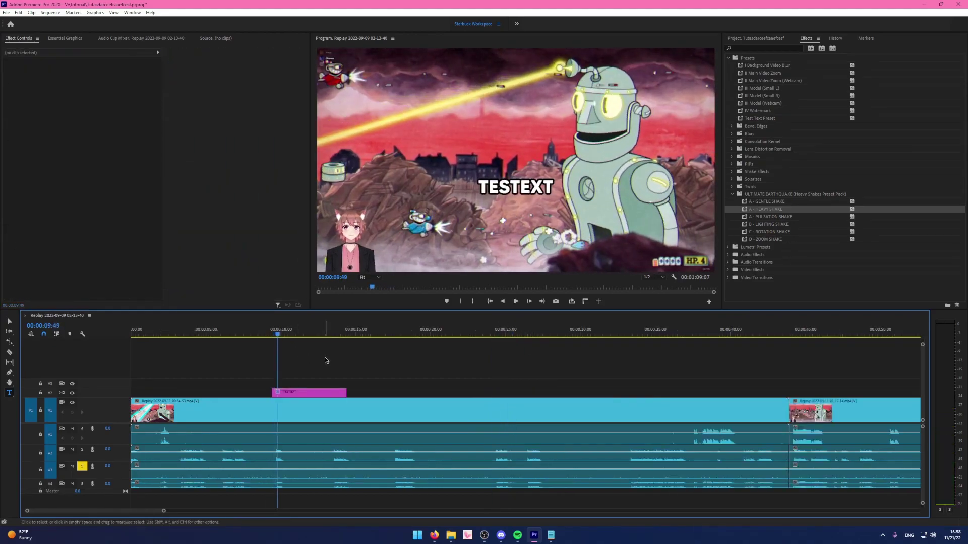
Save the "TESTEXT" text layer's styling and scale animation as an effect preset named "TUT".
left_click(325, 392)
scroll(210, 244, "down", 2)
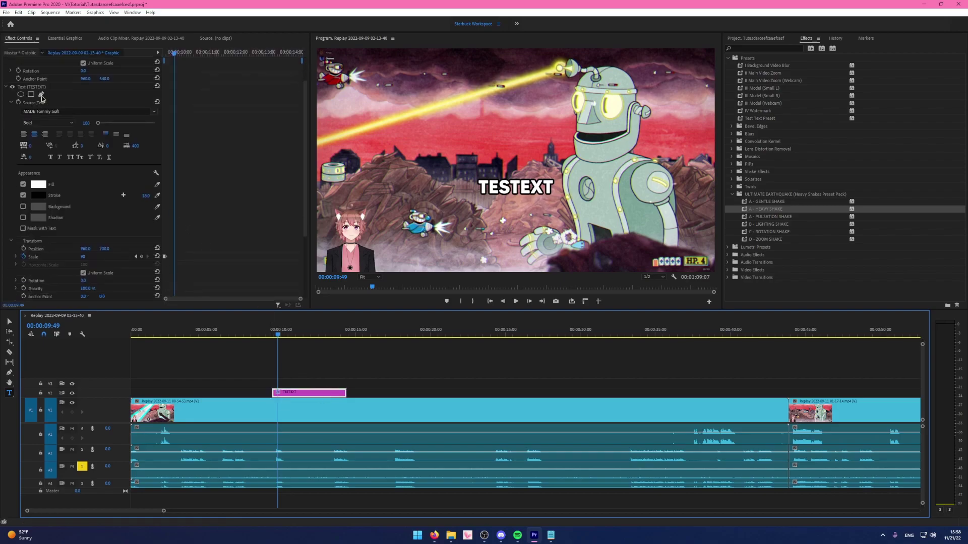
left_click(64, 89)
scroll(204, 252, "down", 3)
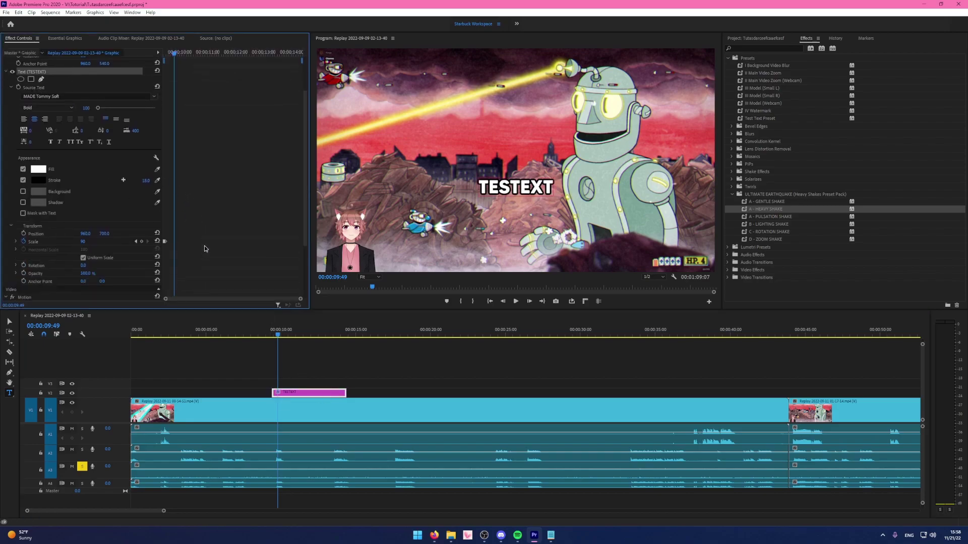
scroll(203, 248, "up", 3)
right_click(53, 127)
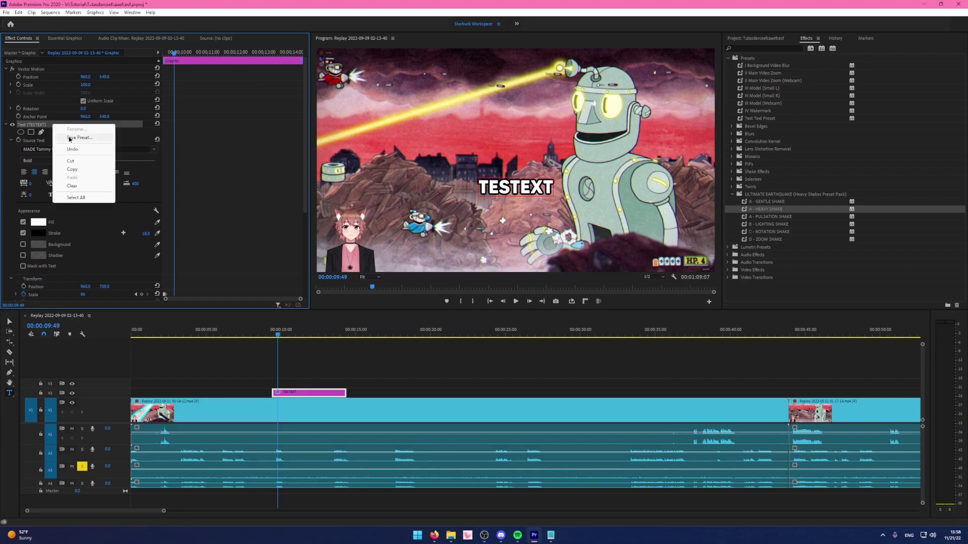
left_click(70, 138)
type("T")
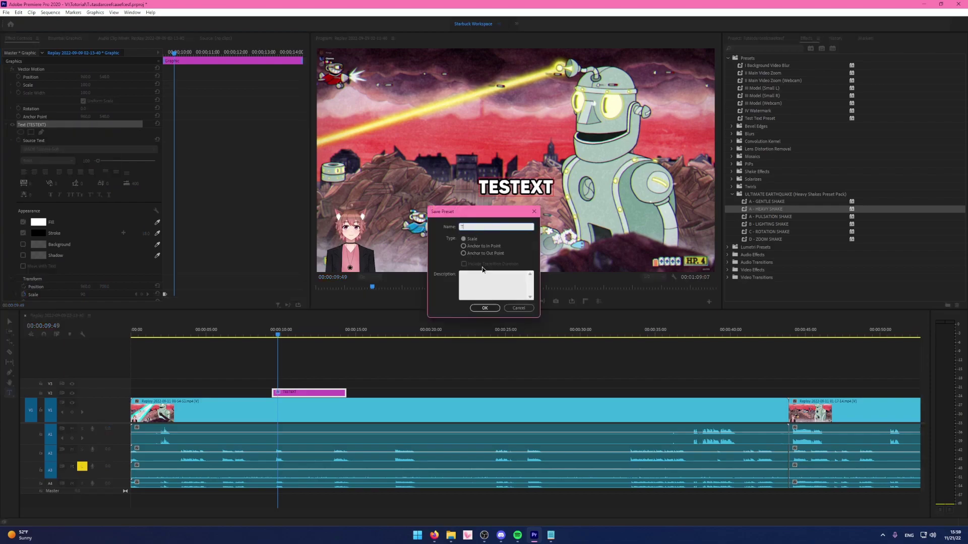
left_click(484, 308)
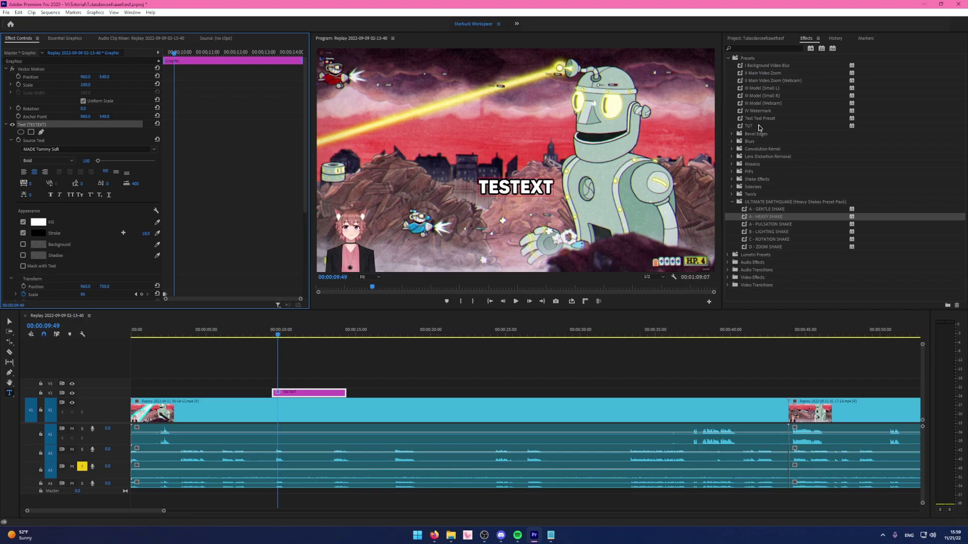
Remove the "TESTEXT" title and add a new unstyled text title reading "asd" at 00:00:09:49.
key("ctrl+z")
left_click(431, 360)
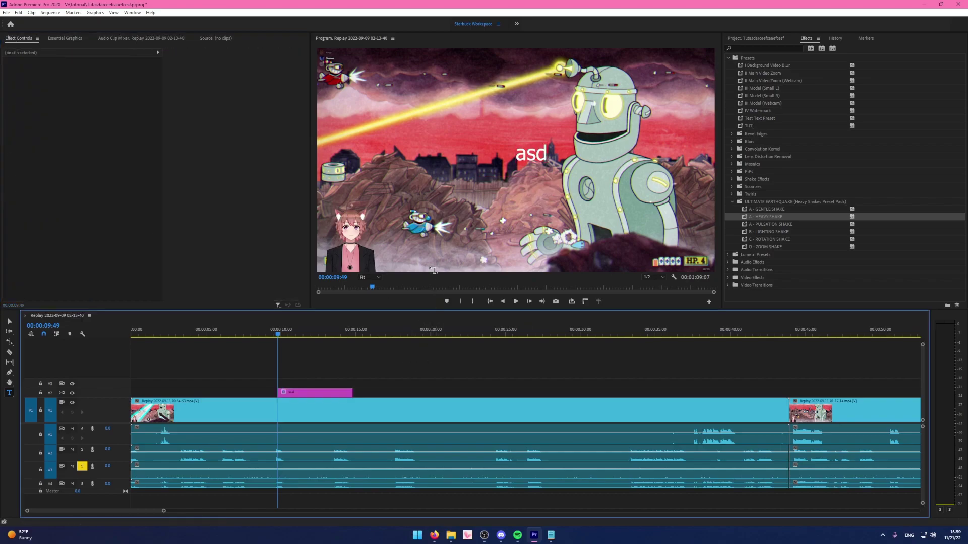
Remove the "asd" title and add a new unstyled text title reading "asdasd" at 00:00:09:49.
left_click_drag(404, 359, 329, 391)
key("Delete")
left_click(453, 203)
type("asdasd")
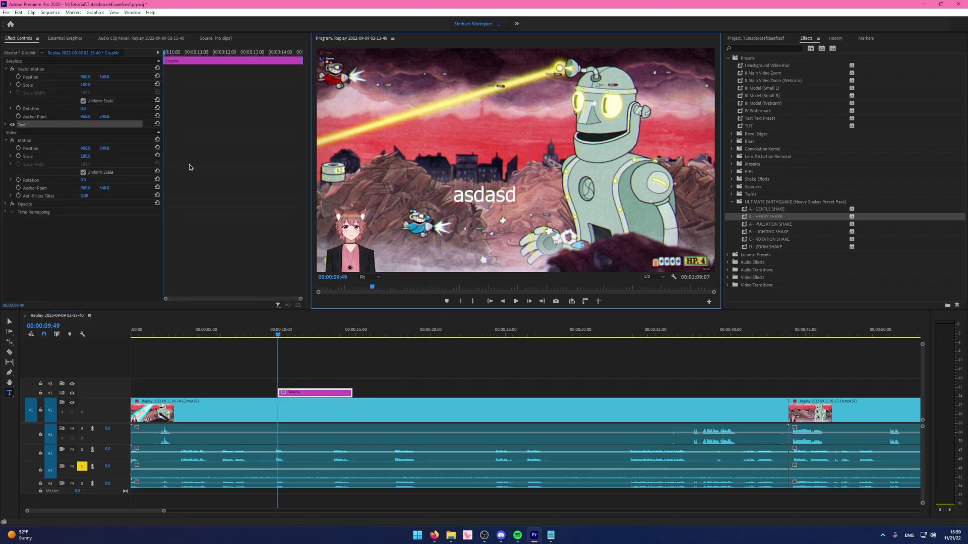
Apply the "TUT" preset to the "asdasd" title and delete its plain "asdasd" text layer, leaving only the preset text.
left_click(378, 372)
key("space")
left_click_drag(756, 129, 319, 392)
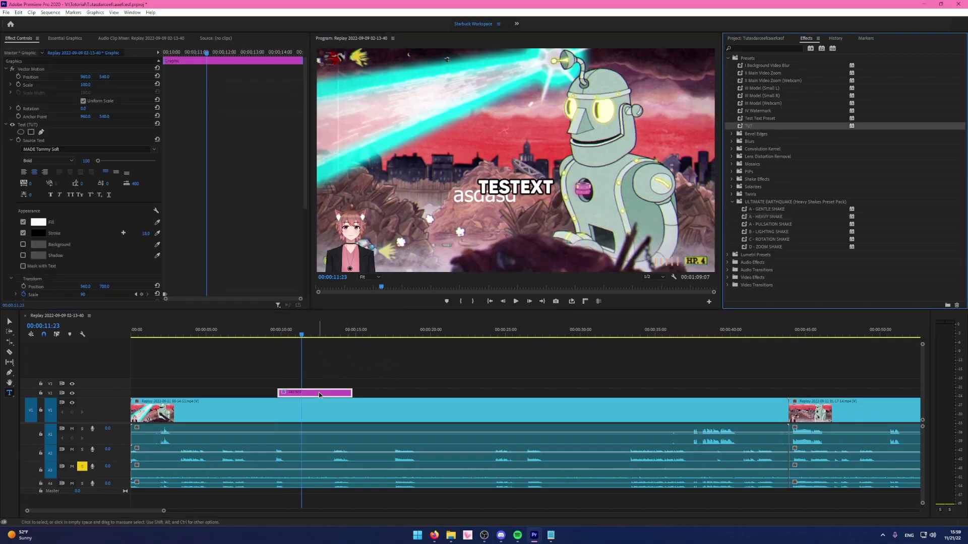
left_click(462, 202)
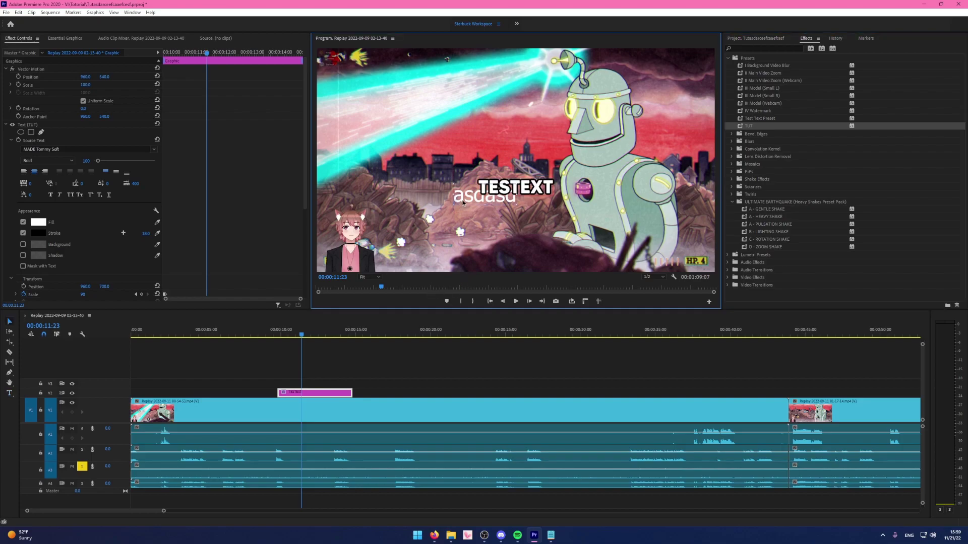
left_click(402, 373)
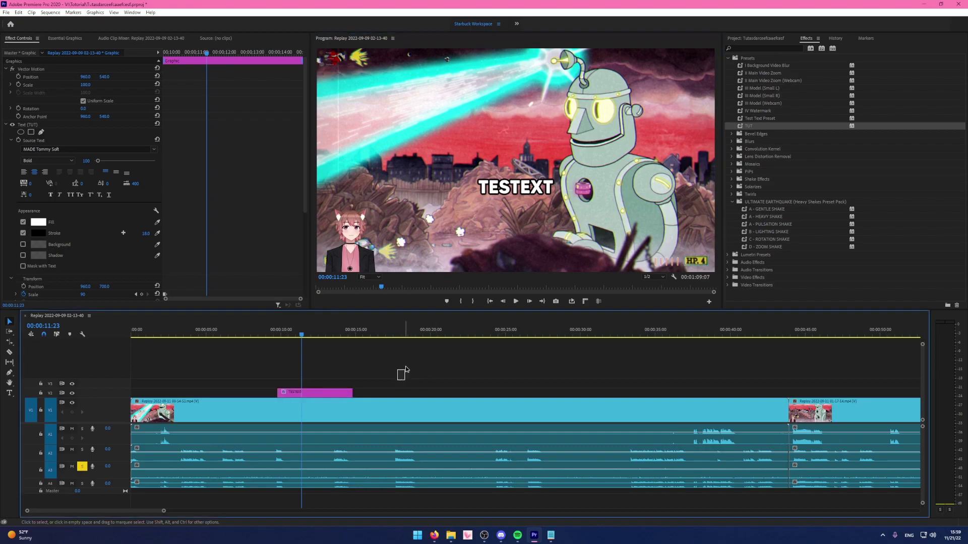
left_click(280, 335)
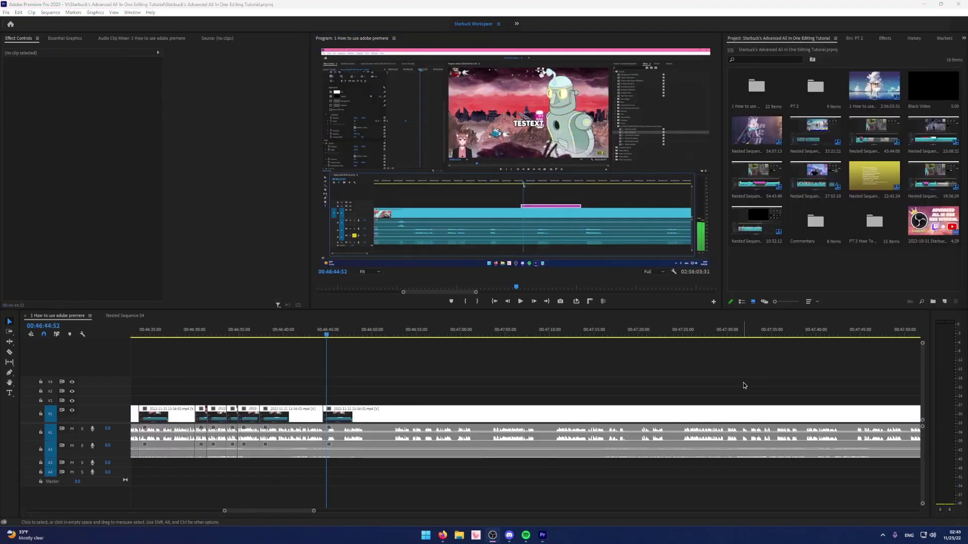
In the main tutorial sequence, add an "asdadas" title at 00:46:44:52 and replace its plain text with "Test Text Preset".
left_click(455, 390)
key("t")
left_click(412, 222)
type("asdadas")
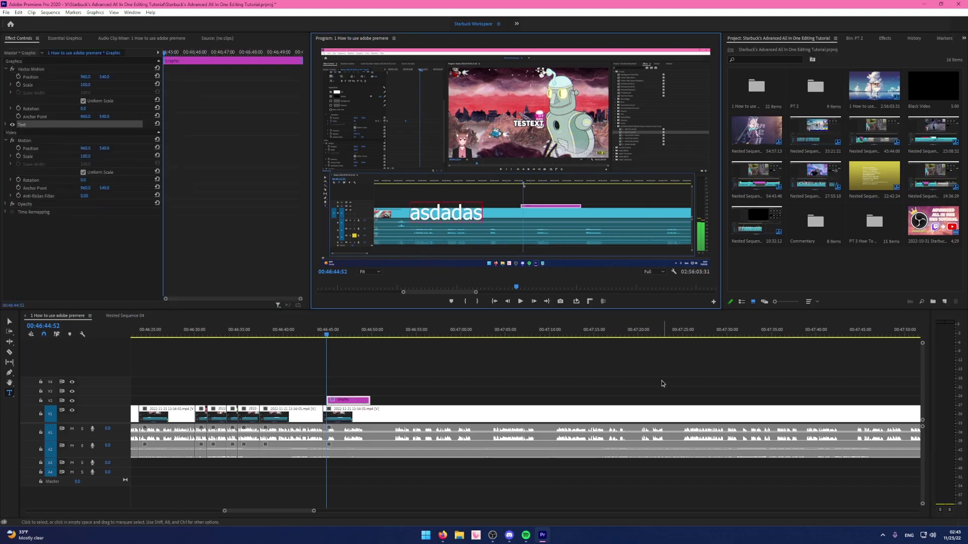
left_click(885, 39)
left_click_drag(760, 118, 508, 200)
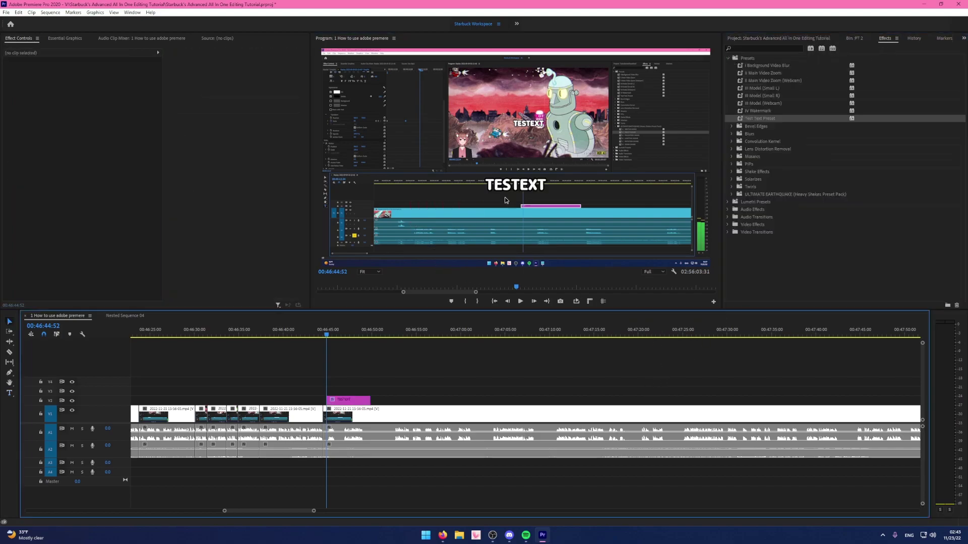
Move the "TESTEXT" title about two seconds later in the timeline, to just before the next spoken phrase.
key("=")
key("=")
key("=")
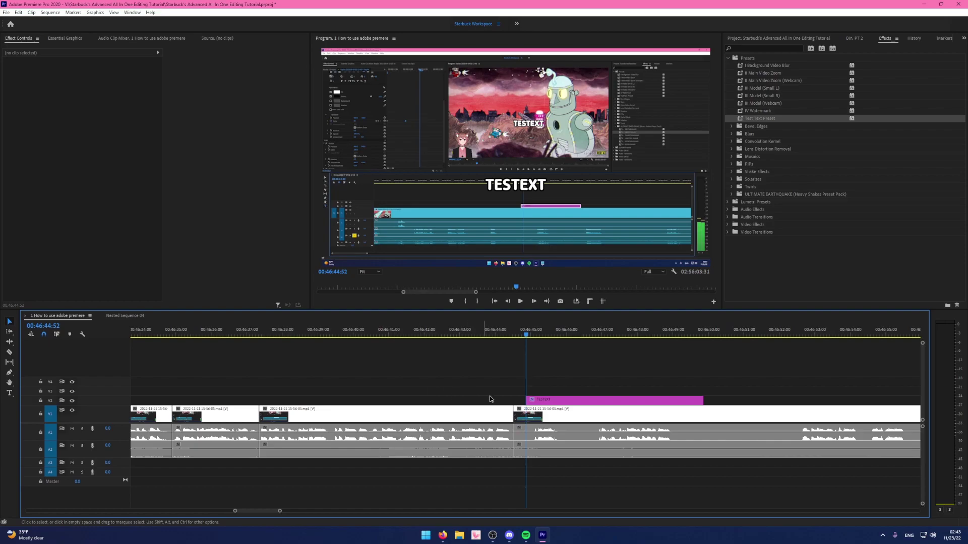
left_click_drag(527, 400, 628, 399)
key("ctrl+z")
key("minus")
key("minus")
left_click_drag(552, 405, 620, 404)
key("equal")
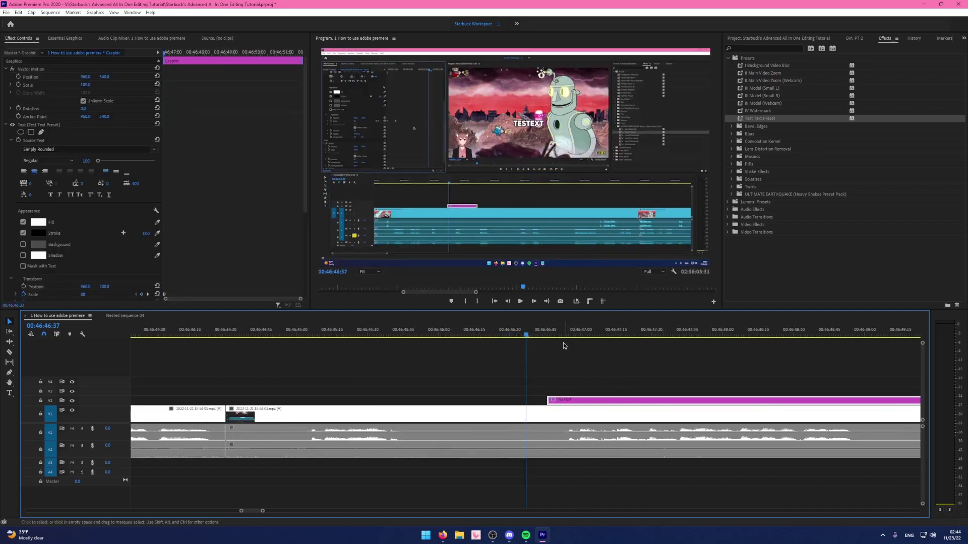
Trim both ends of the "TESTEXT" title to match the spoken phrase in the audio waveform, about two seconds long.
left_click(563, 333)
key("minus")
left_click_drag(564, 401, 571, 400)
key("minus")
left_click_drag(705, 401, 620, 400)
key("equal")
left_click_drag(549, 404, 543, 403)
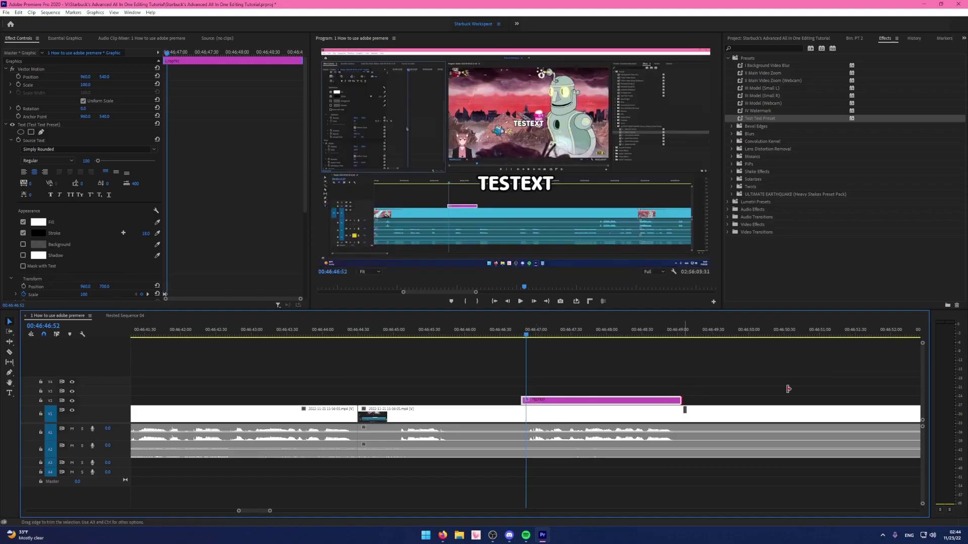
left_click_drag(772, 390, 792, 399)
mouse_move(522, 400)
left_mouse_down()
mouse_move(393, 400)
mouse_move(527, 399)
left_mouse_up()
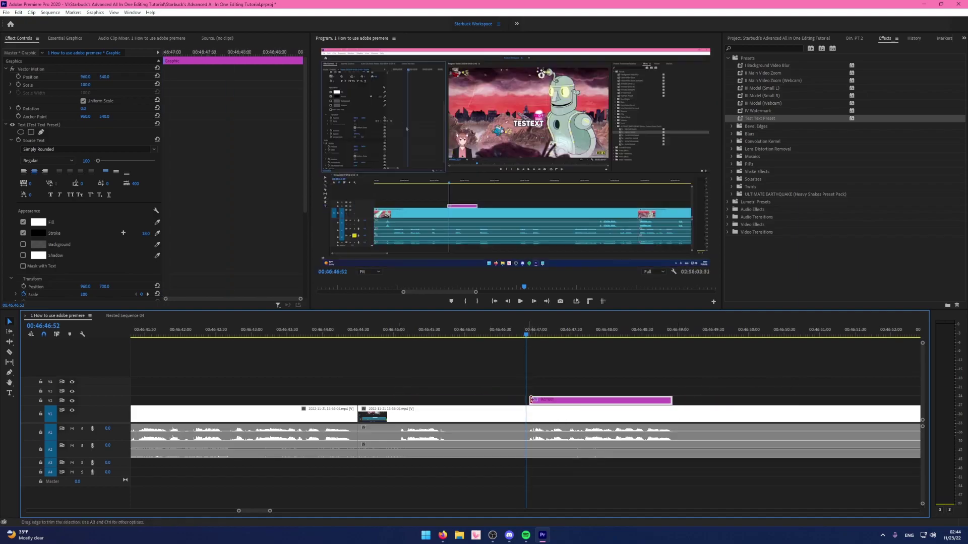
Check the trimmed title's Transform settings and preview its scale pop-in from 00:46:46:53.
left_click(548, 330)
scroll(213, 234, "down", 3)
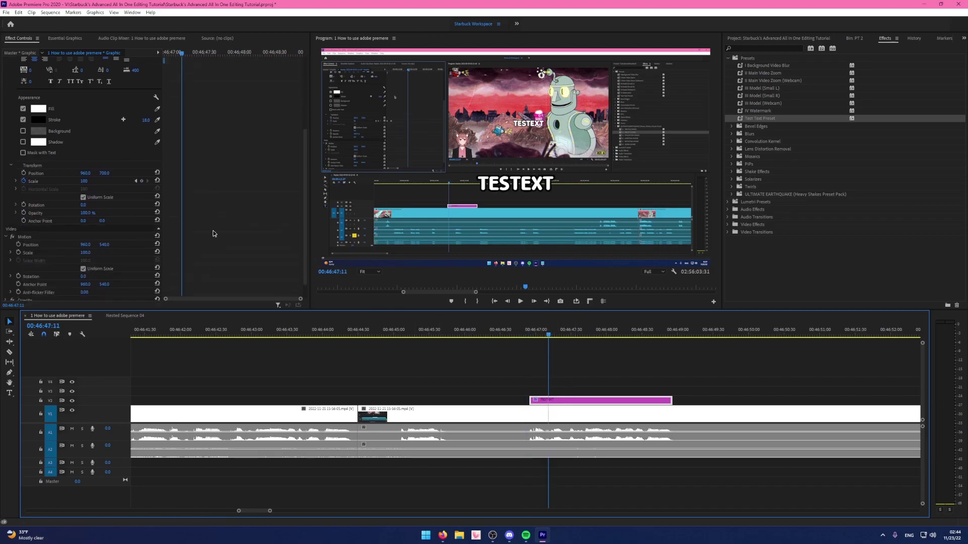
left_click(528, 330)
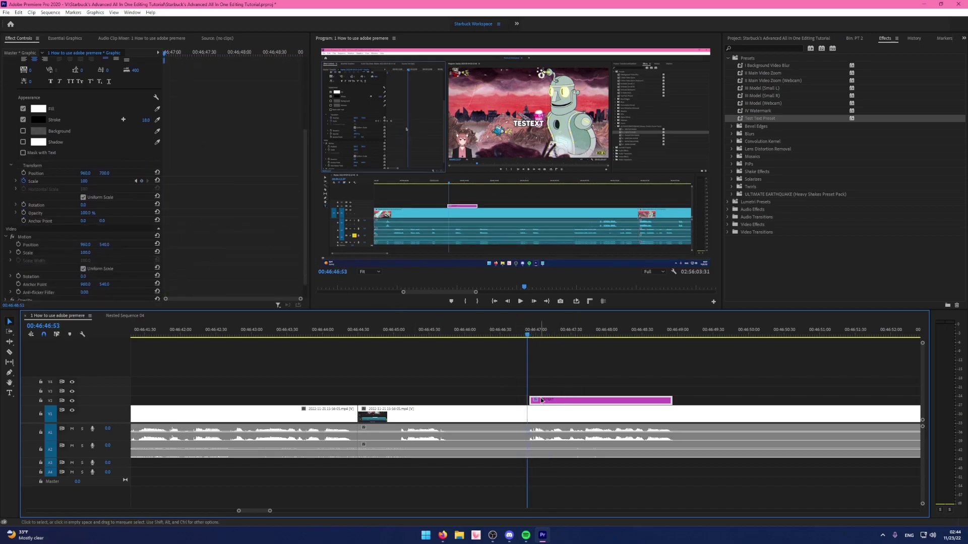
left_click_drag(553, 400, 880, 401)
left_click_drag(726, 377, 877, 398)
key("Delete")
left_click_drag(517, 332, 524, 335)
key("ctrl+z")
key("ctrl+z")
key("ctrl+z")
key("ctrl+z")
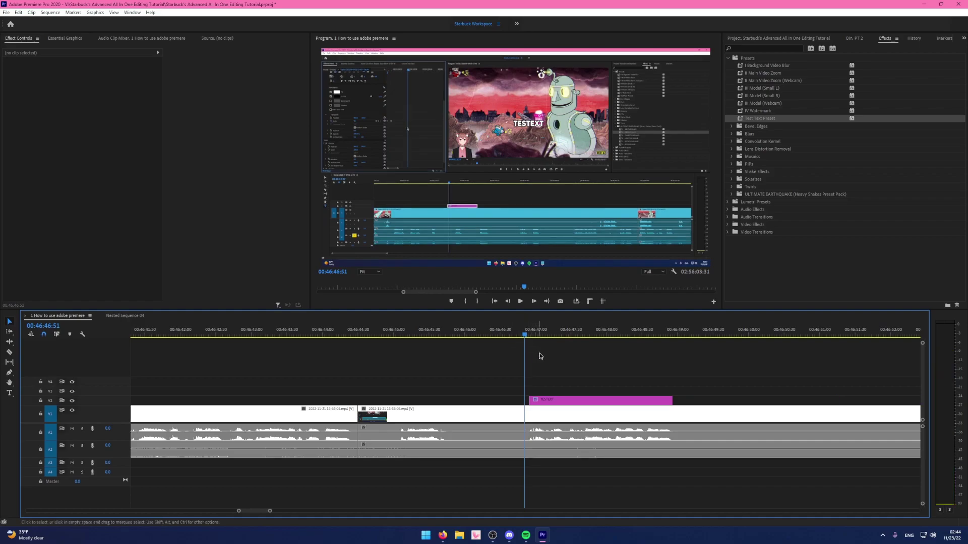
left_click_drag(393, 332, 397, 335)
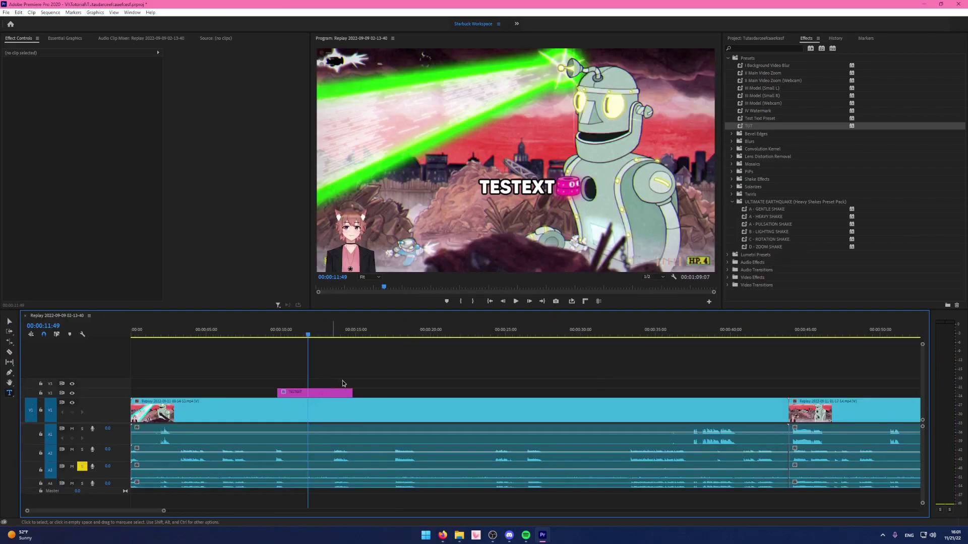
Duplicate the "TESTEXT" title onto track V3 and change the copy's text to "Hey whats up".
left_click_drag(323, 392, 323, 383)
left_click(370, 363)
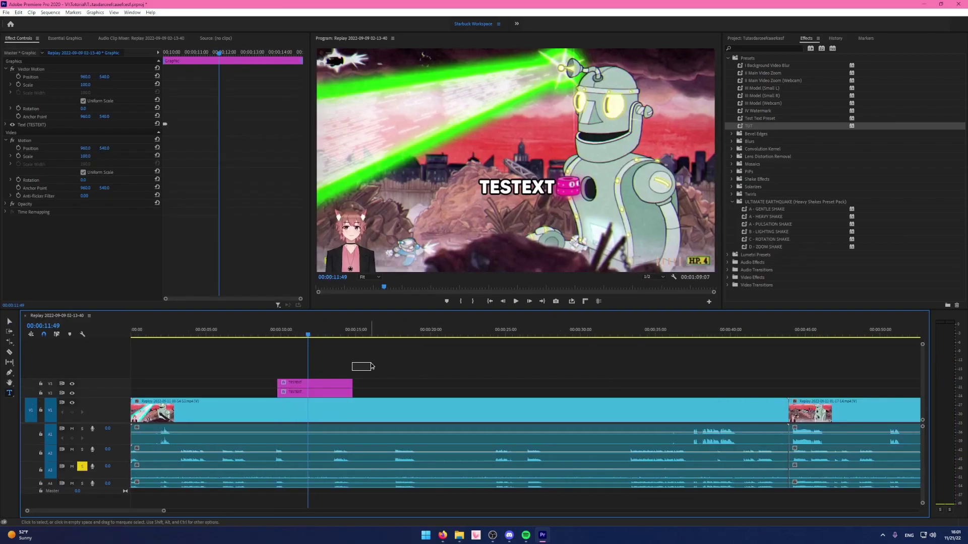
left_click(330, 386)
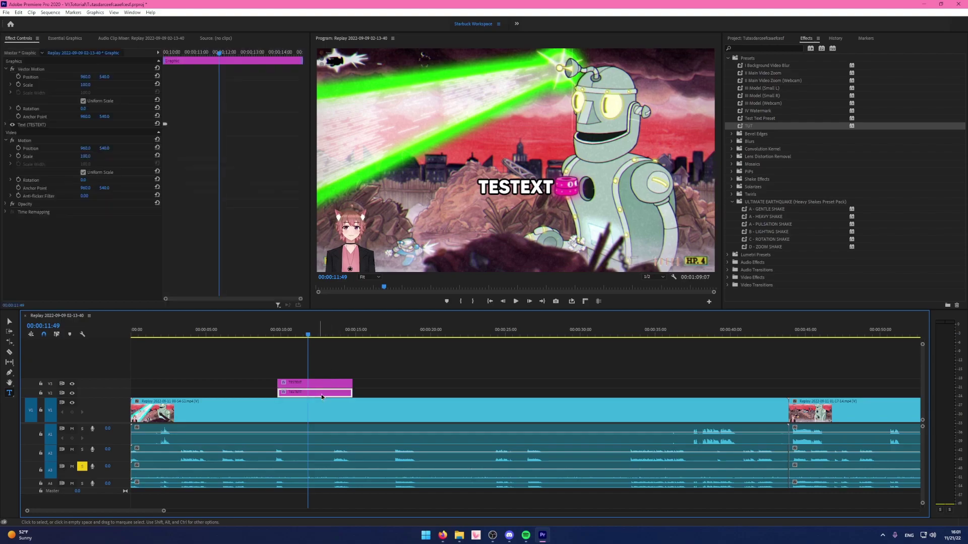
type("He")
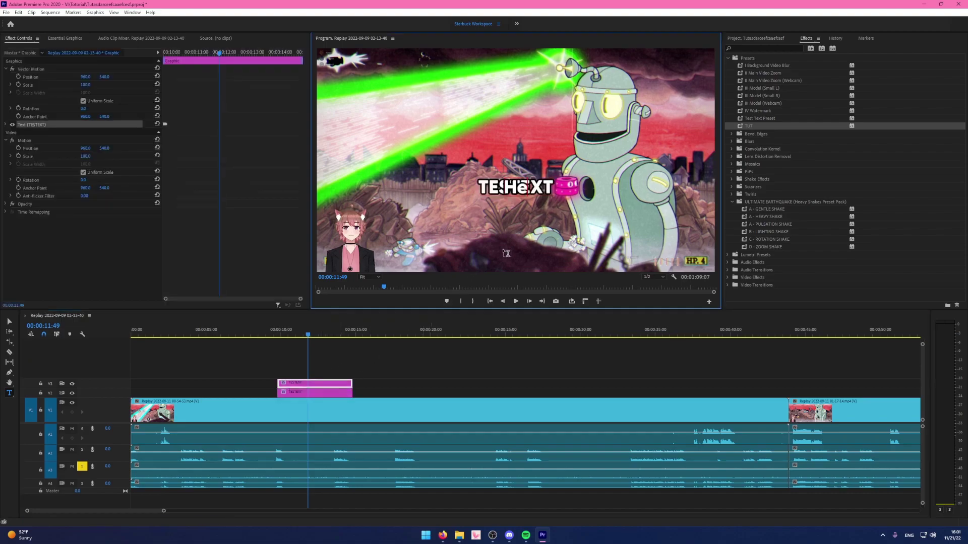
type("y whats up")
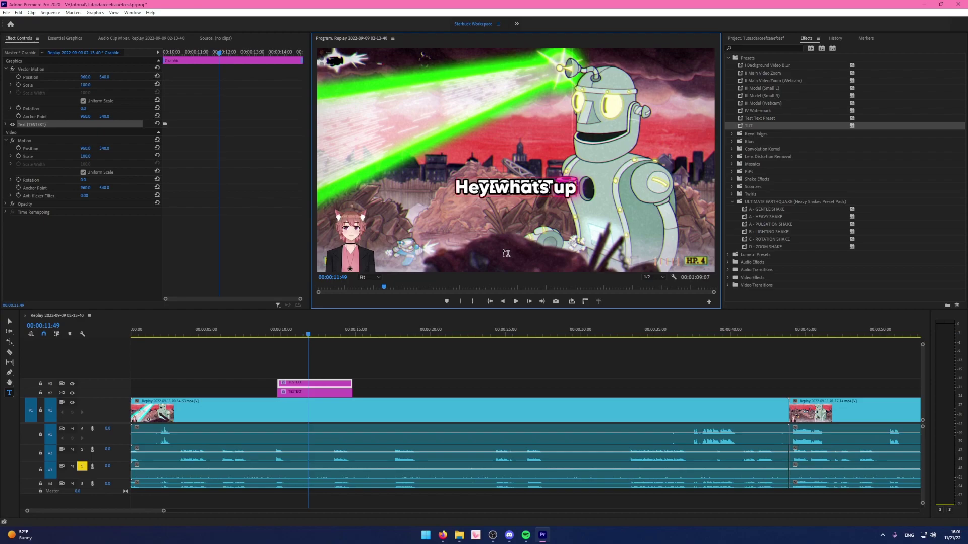
left_click(255, 386)
Temporarily hide track V3 and change the lower title's text to "Nah bro".
left_click(72, 384)
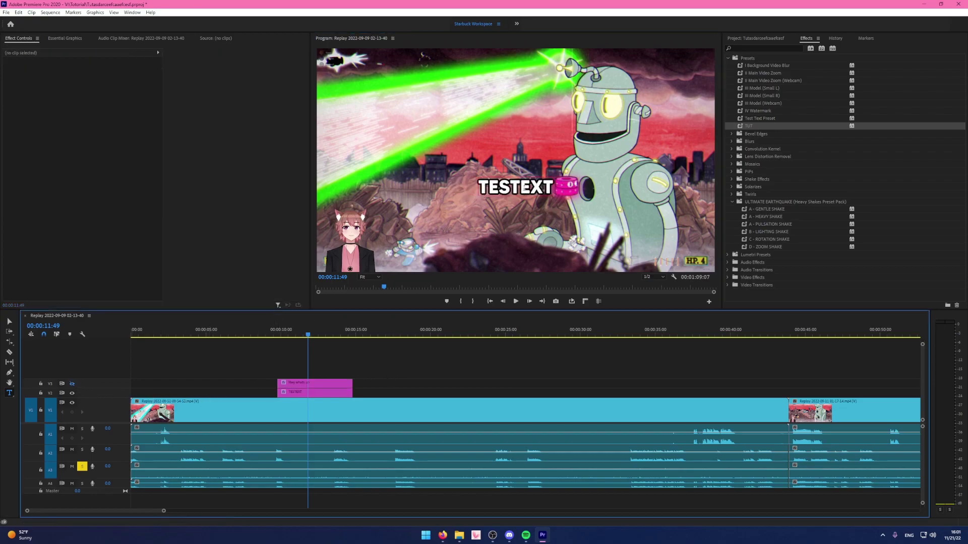
left_click(525, 187)
type("Nah bro")
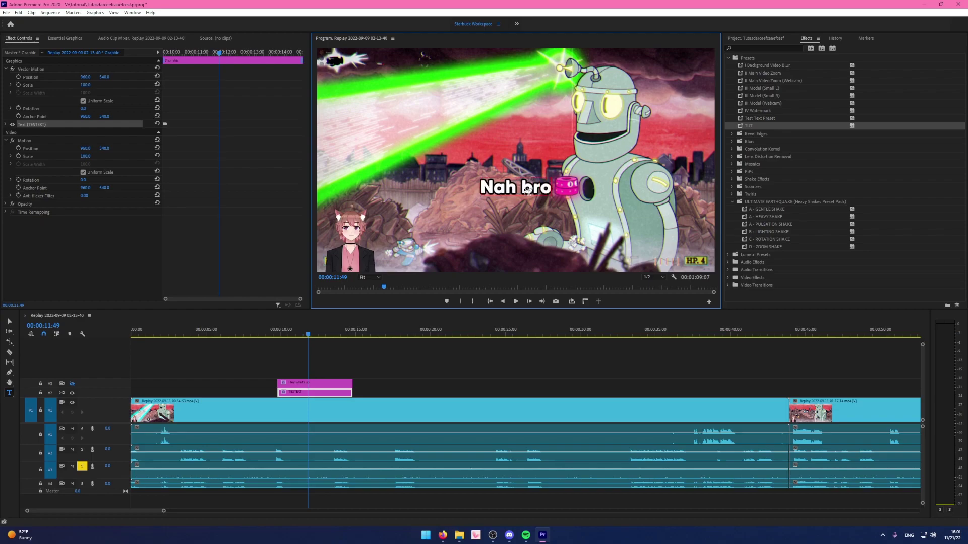
left_click(343, 381)
key("ctrl+z")
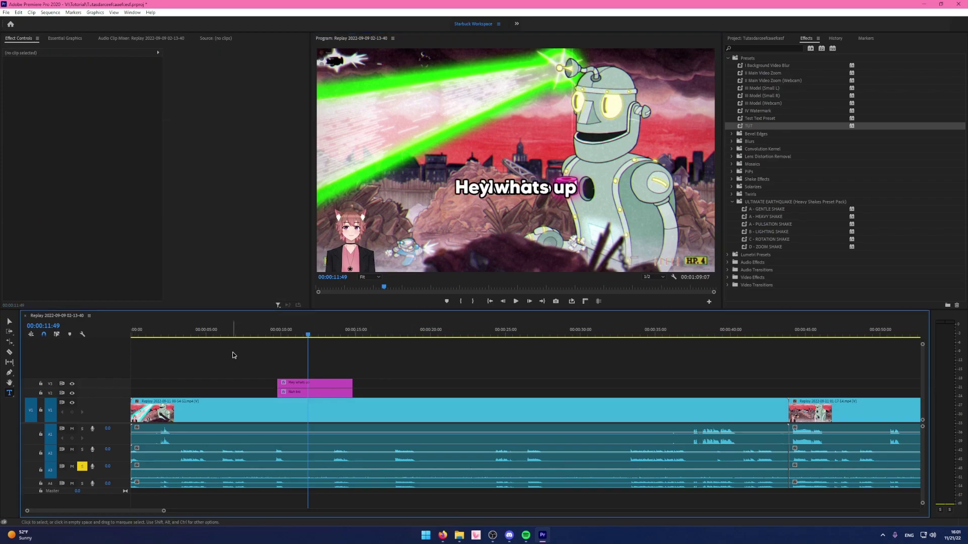
Review the normal and above-caption position values in the Notepad notes and compare them with the "Nah bro" title's Transform settings.
left_click_drag(868, 88, 705, 67)
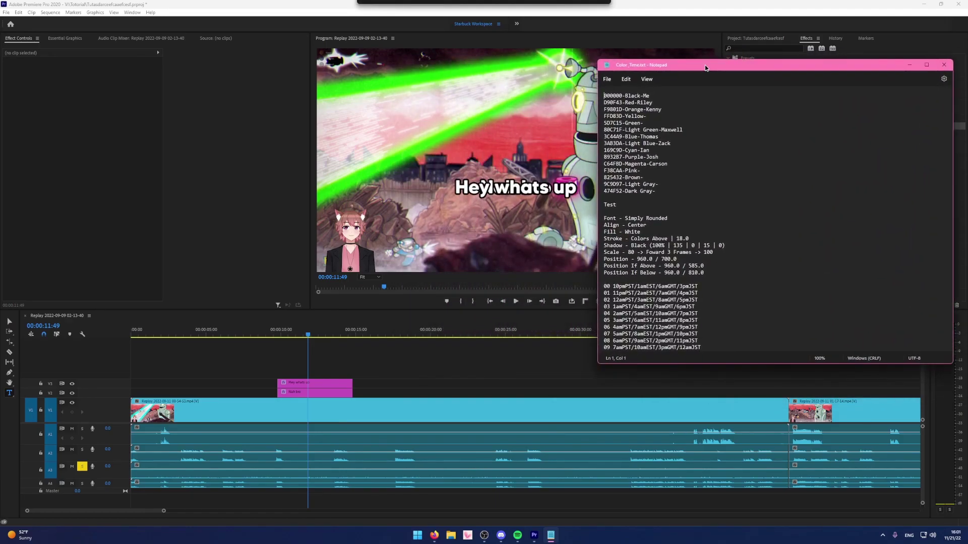
left_click_drag(604, 266, 705, 266)
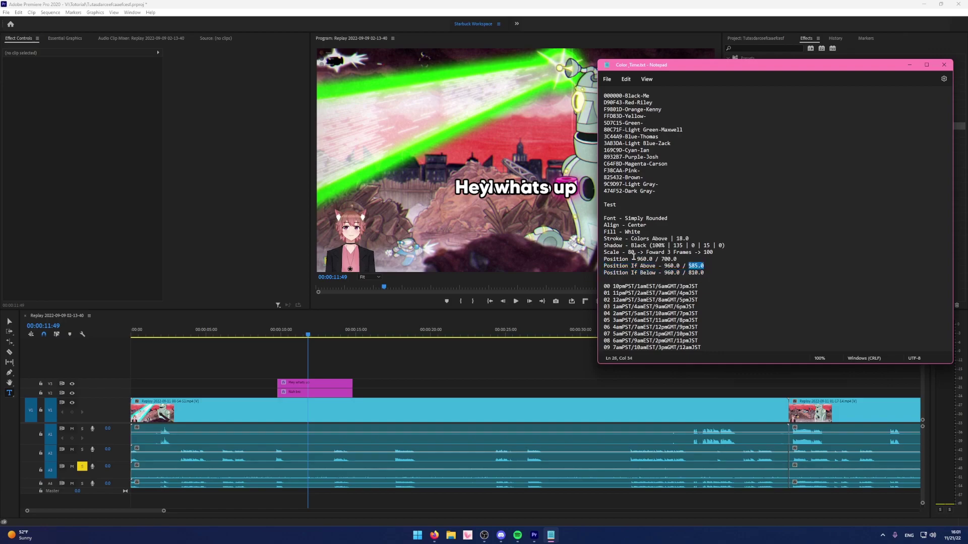
left_click_drag(636, 259, 676, 259)
left_click(326, 392)
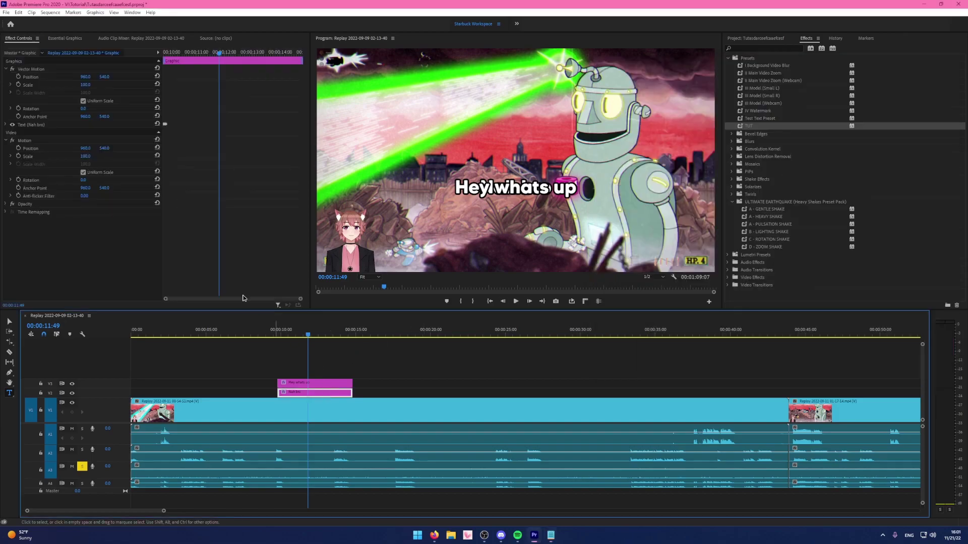
left_click(6, 125)
scroll(205, 248, "down", 5)
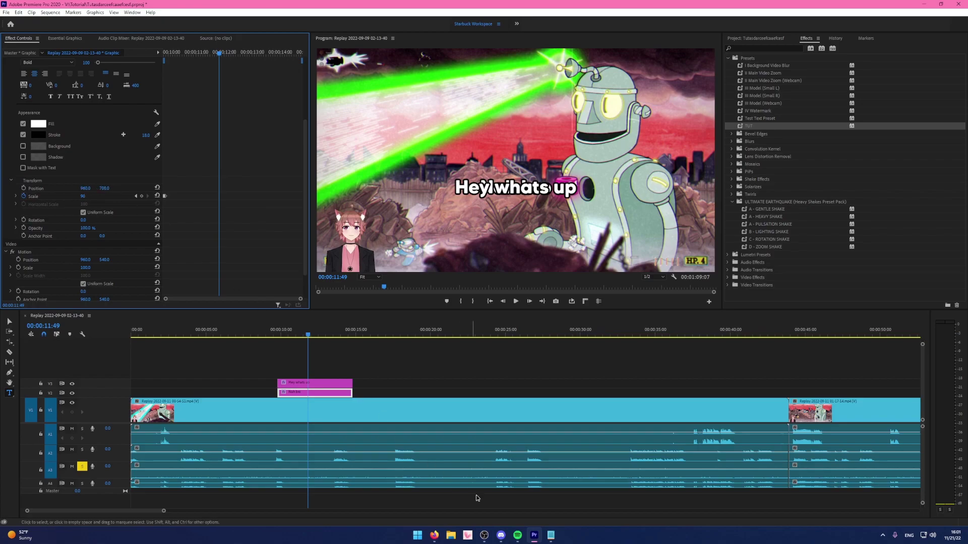
left_click(551, 535)
left_click_drag(612, 261, 665, 260)
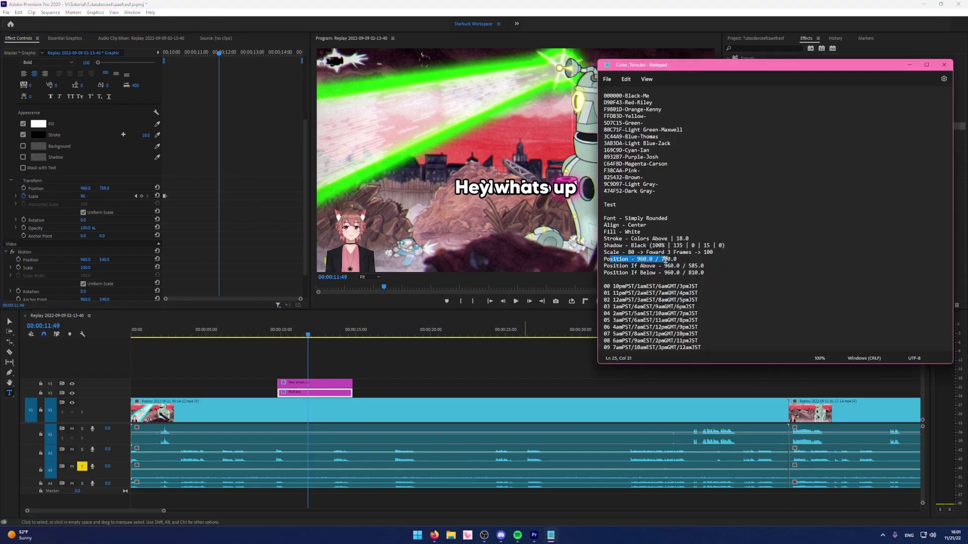
left_click(616, 266)
Set the "Hey whats up" title's vertical position to 585 to stack it above "Nah bro", and preview both captions.
left_click(327, 383)
left_click(187, 247)
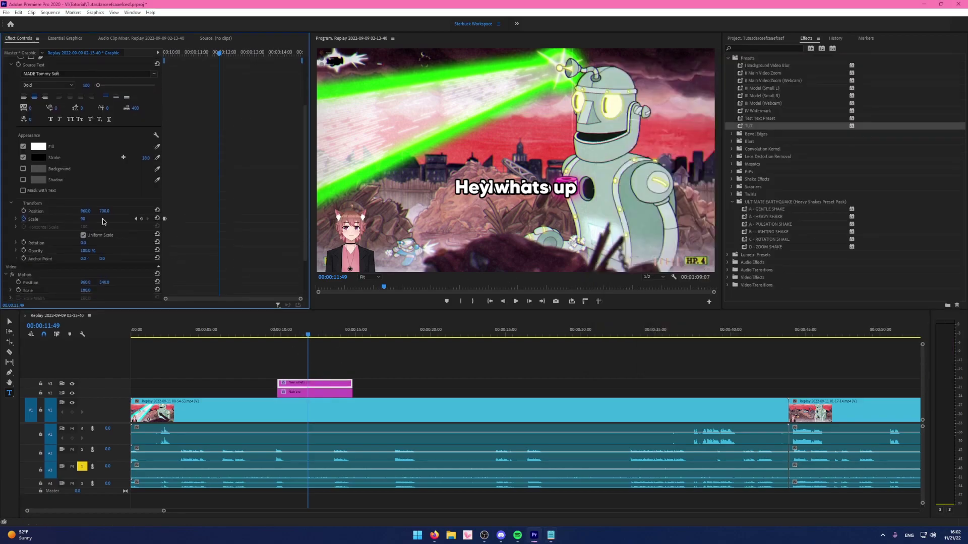
left_click(101, 212)
key("Return")
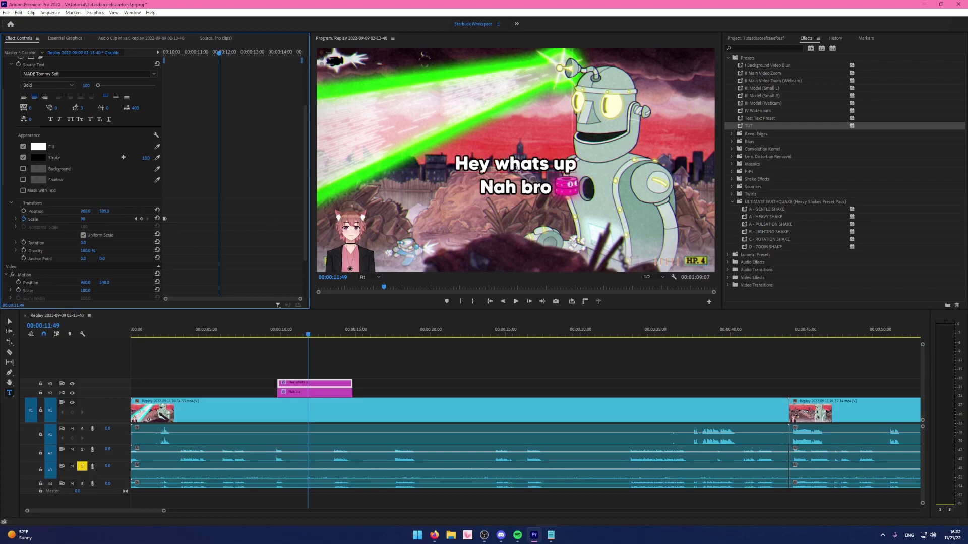
left_click(373, 363)
left_click(285, 332)
left_click_drag(286, 333, 314, 333)
left_click(315, 387)
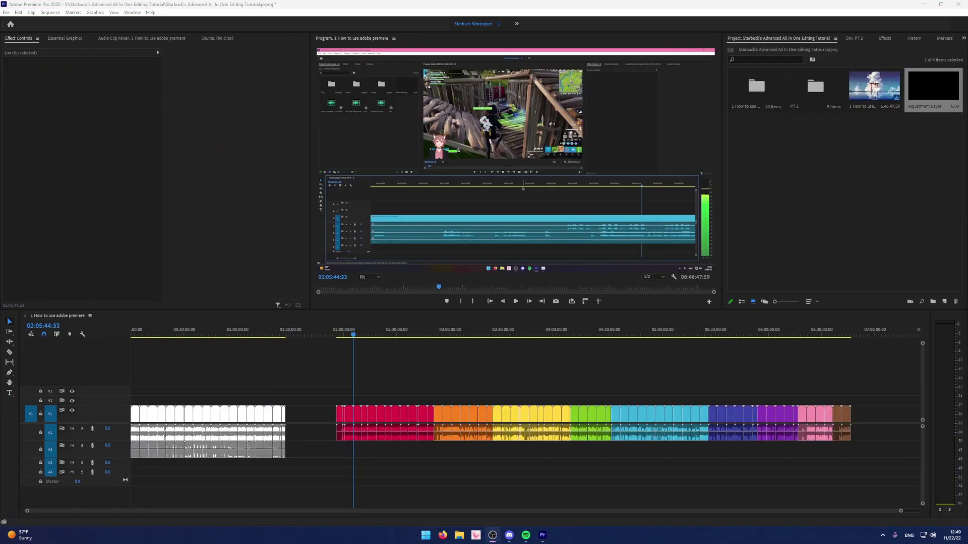
Shift all the coloured clips in the tutorial sequence about six minutes later in the timeline.
left_click(880, 196)
left_click(511, 372)
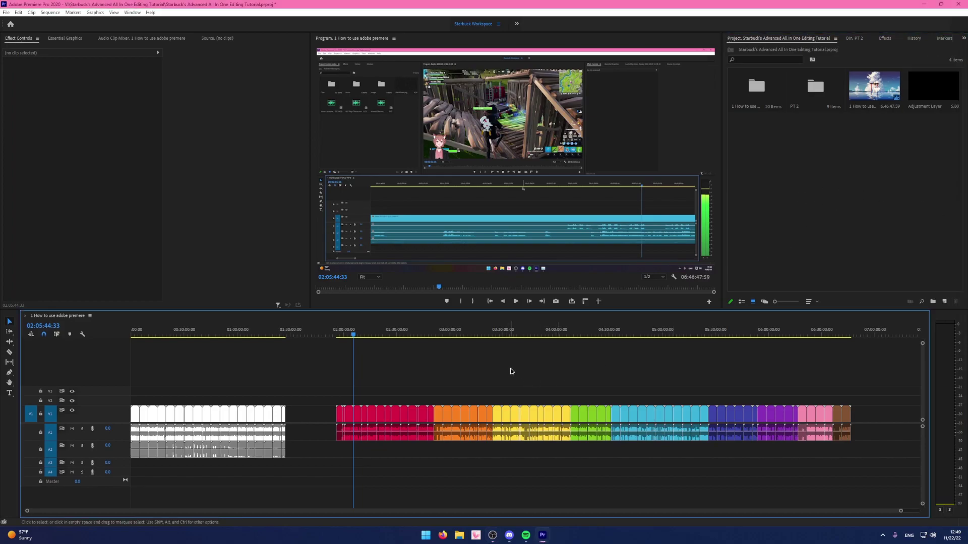
left_click_drag(877, 386, 334, 441)
left_click_drag(388, 417, 402, 418)
left_click(408, 384)
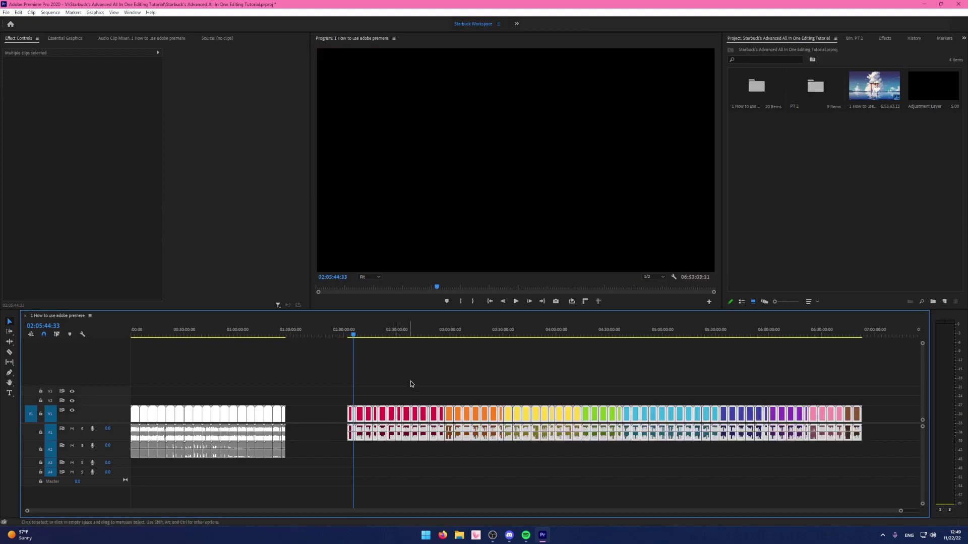
Move the leading red clips earlier in two passes to separate the last red clips with gaps.
key("=")
key("=")
left_click_drag(468, 380, 847, 446)
left_click_drag(843, 411, 820, 405)
left_click(764, 376)
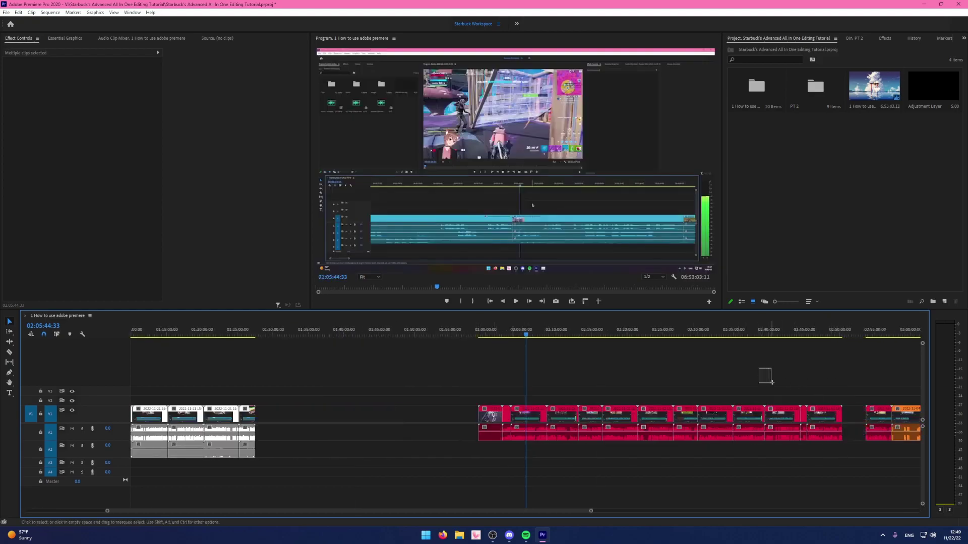
left_click_drag(460, 380, 800, 451)
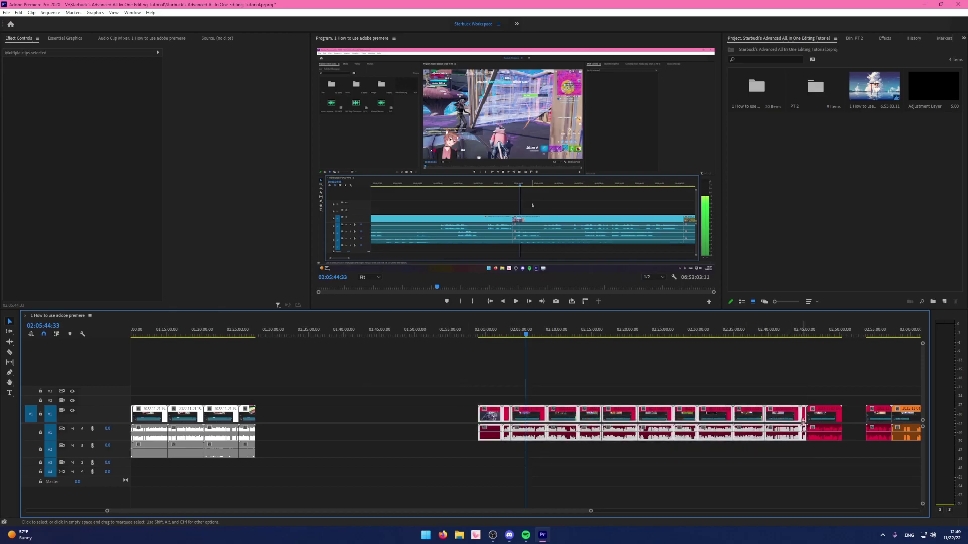
left_click_drag(782, 414, 740, 415)
Move the leading red clips progressively earlier, one fewer each pass, to leave gaps between the remaining red clips.
mouse_move(373, 371)
left_mouse_down()
mouse_move(732, 455)
mouse_move(720, 426)
left_mouse_up()
left_click_drag(346, 360, 679, 476)
left_click_drag(674, 427, 651, 427)
left_click_drag(341, 371, 620, 459)
left_click_drag(619, 426, 587, 426)
mouse_move(293, 372)
left_mouse_down()
mouse_move(335, 411)
mouse_move(558, 471)
left_mouse_up()
left_click_drag(557, 423, 532, 423)
left_click_drag(532, 423, 532, 424)
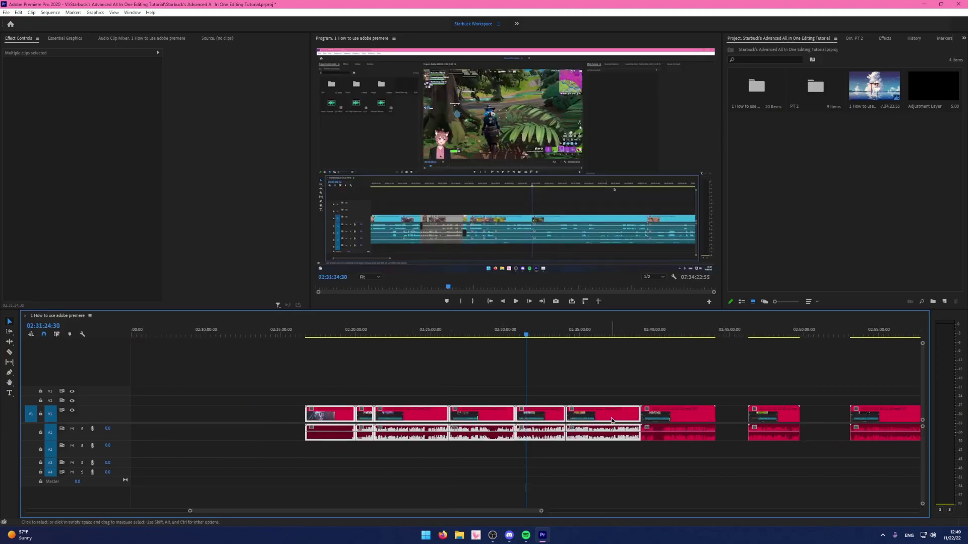
left_click_drag(609, 418, 528, 416)
left_click_drag(199, 387, 459, 446)
left_click_drag(434, 423, 411, 424)
Try to close two gaps between the red clips individually with Ripple Delete, and undo both deletions.
left_click(493, 372)
key("backslash")
left_click(479, 333)
key("equal")
key("equal")
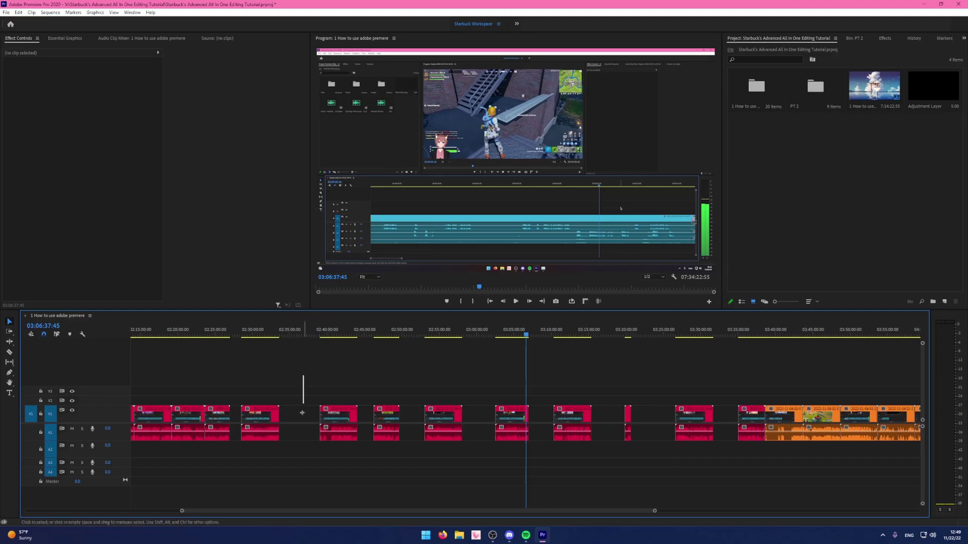
left_click_drag(323, 358, 371, 361)
right_click(301, 417)
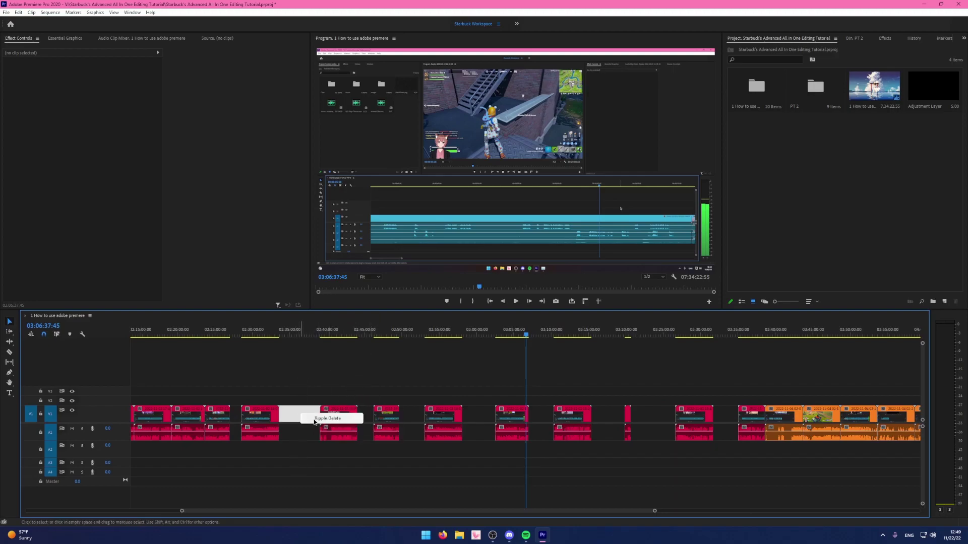
left_click(313, 421)
right_click(324, 417)
left_click(336, 422)
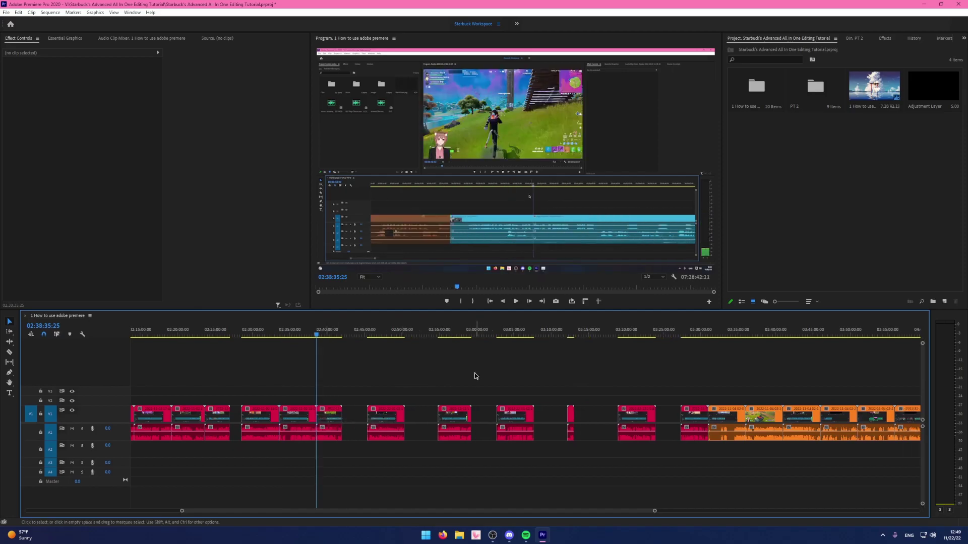
key("ctrl+z")
key("ctrl+z")
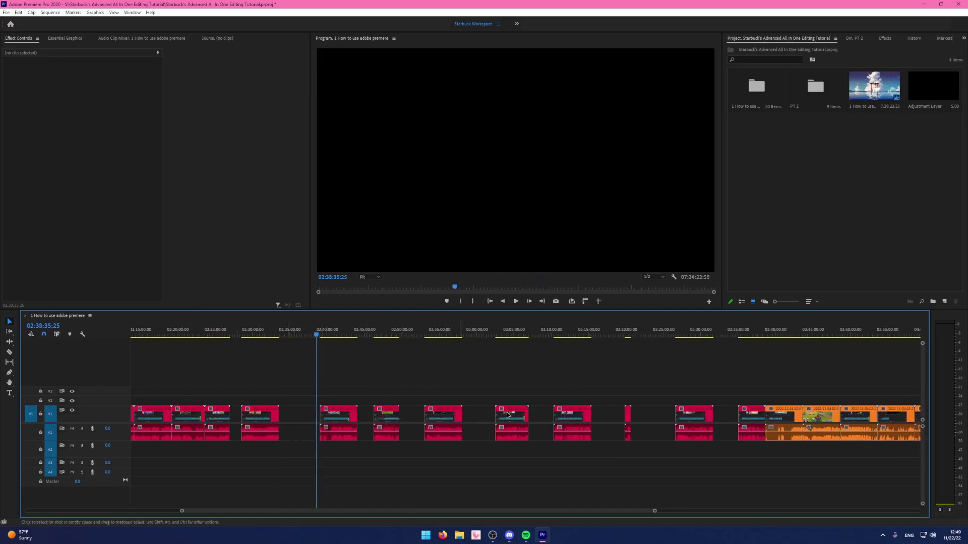
Remove the Adjustment Layer from the project and create a Black Video item with the default settings.
key("minus")
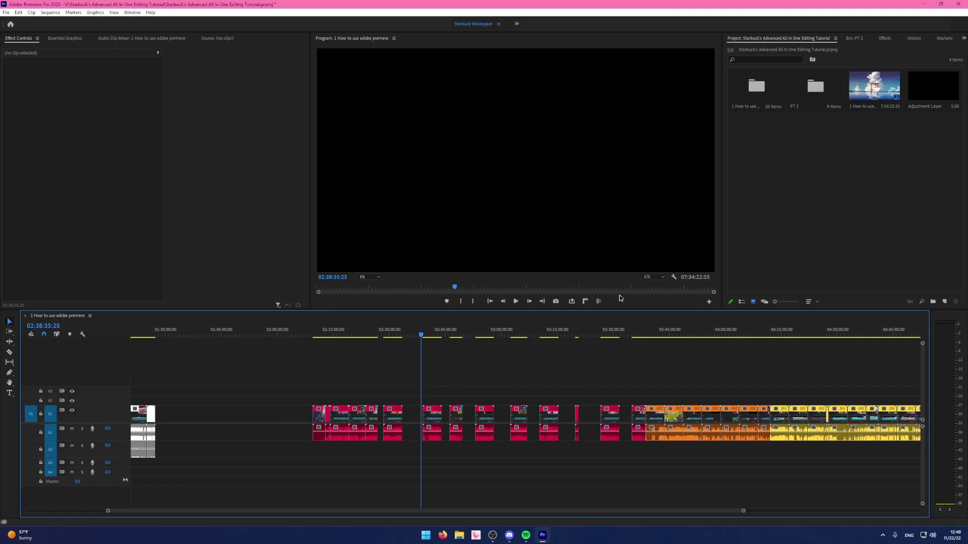
key("ctrl+z")
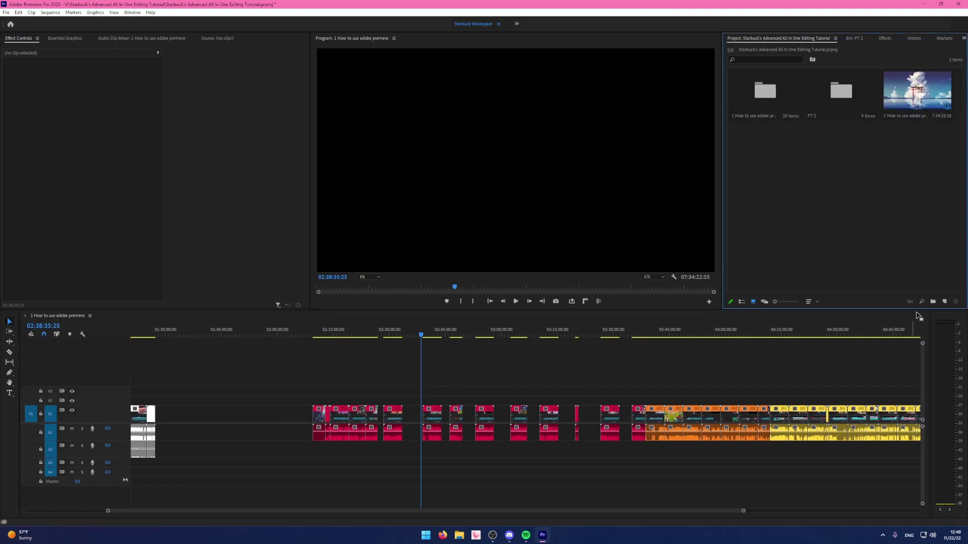
left_click(946, 302)
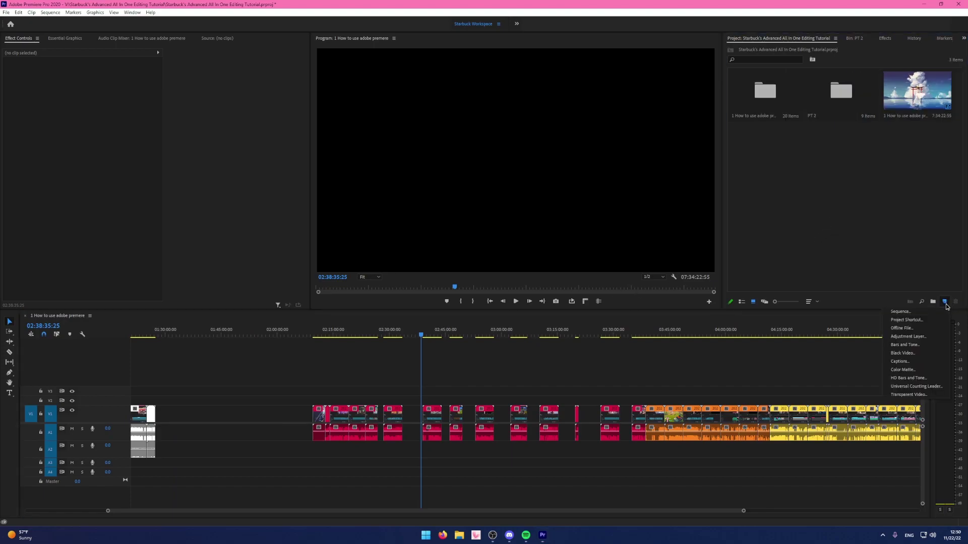
left_click(902, 354)
left_click(496, 293)
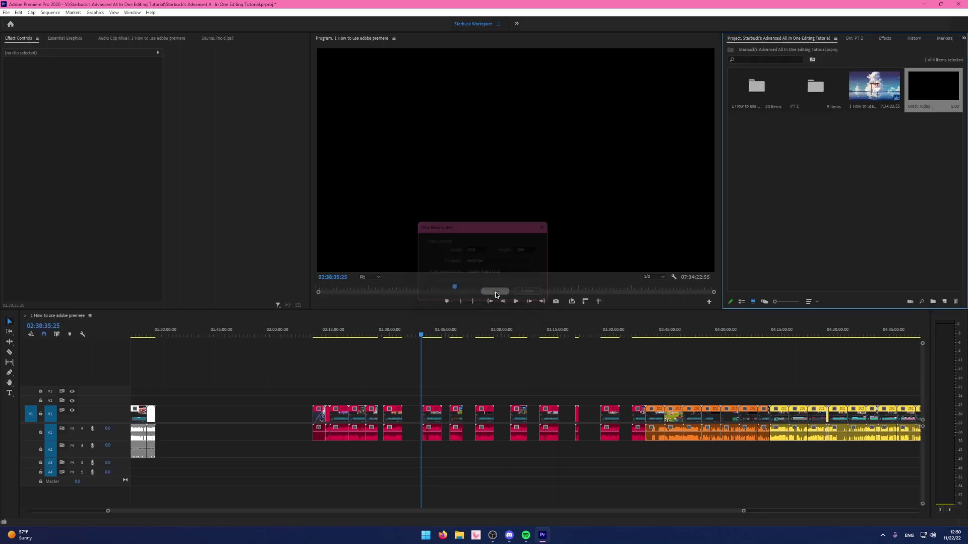
Place the Black Video on track V2 above the red clips and extend it across all the gaps to the last red clip.
mouse_move(937, 90)
left_mouse_down()
mouse_move(505, 330)
mouse_move(317, 402)
mouse_move(375, 403)
left_mouse_up()
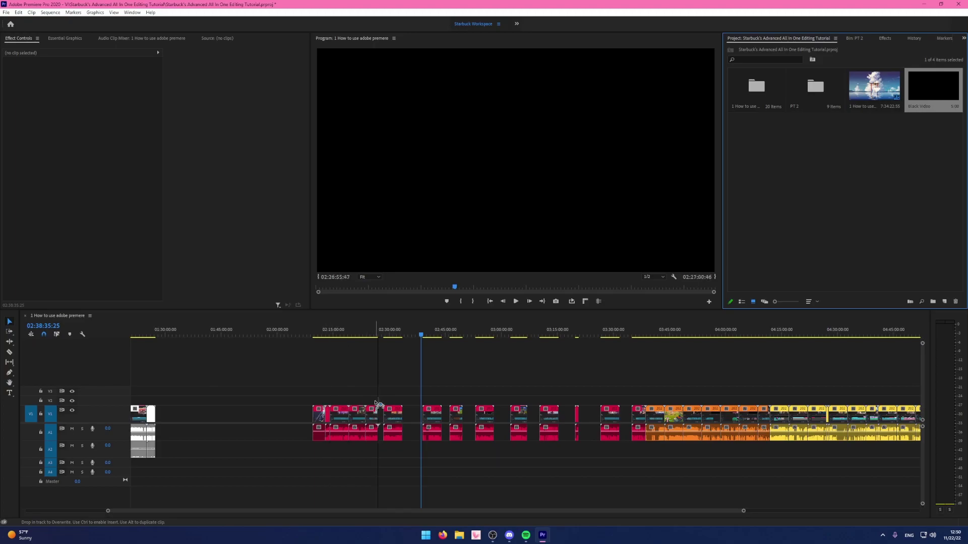
left_click(375, 336)
key("equal")
key("equal")
key("equal")
key("equal")
key("equal")
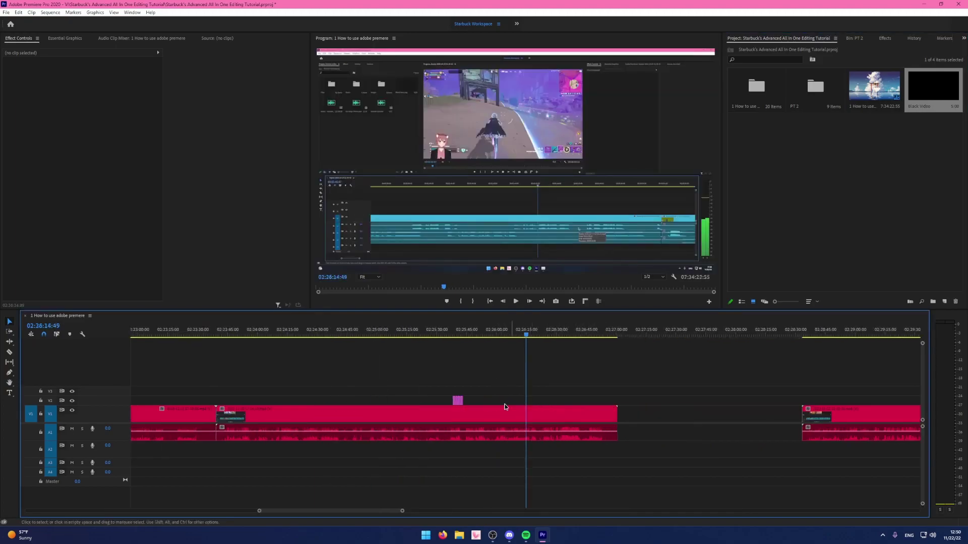
left_click_drag(464, 401, 848, 382)
key("minus")
left_click_drag(545, 400, 803, 367)
key("minus")
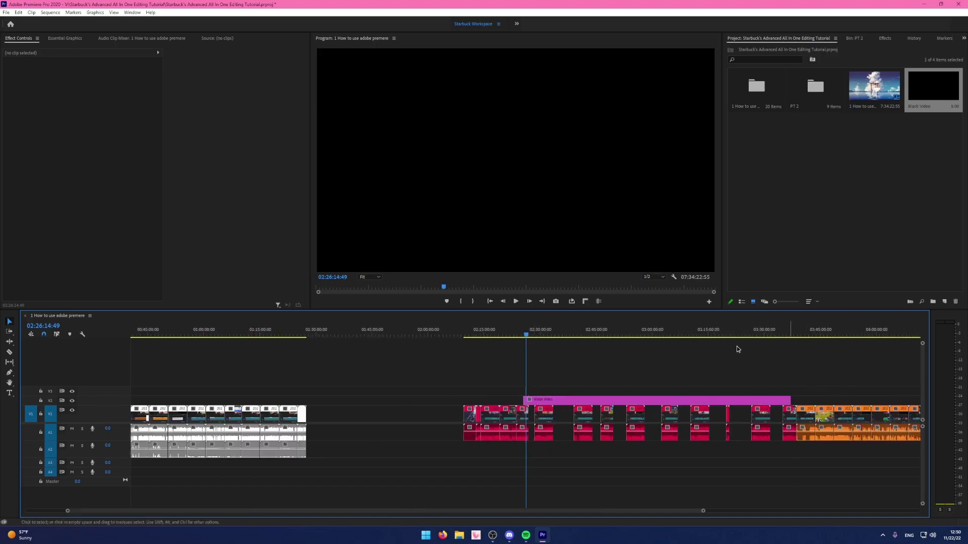
Overwrite the Black Video with the spaced red clips and return them to V1, leaving black pieces only above the gaps.
left_click_drag(519, 458, 782, 400)
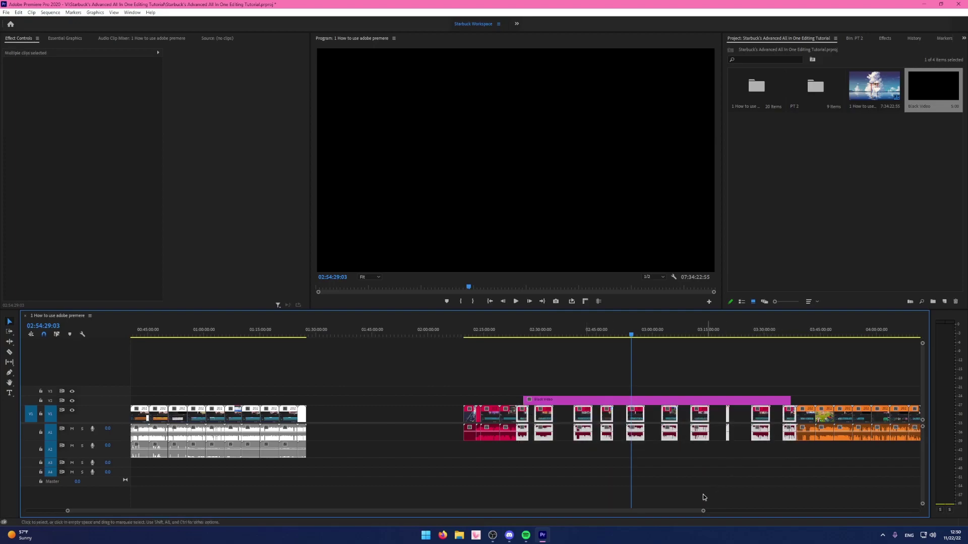
key("equal")
key("equal")
key("equal")
key("equal")
key("equal")
left_click_drag(454, 335, 523, 341)
left_click_drag(641, 411, 640, 413)
key("backslash")
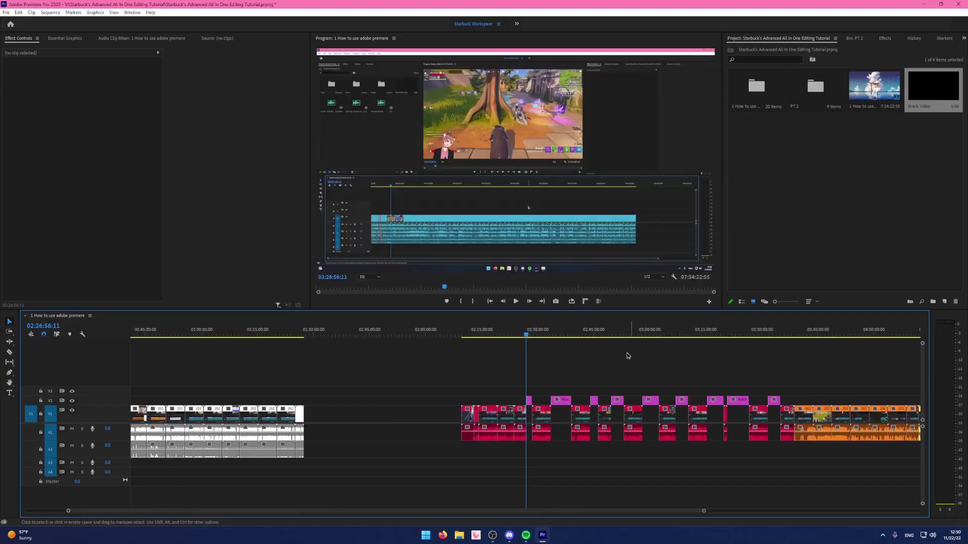
Ripple delete all the Black Video pieces on V2 together to close the gaps between the red clips.
left_click(616, 330)
scroll(600, 407, "down", 2)
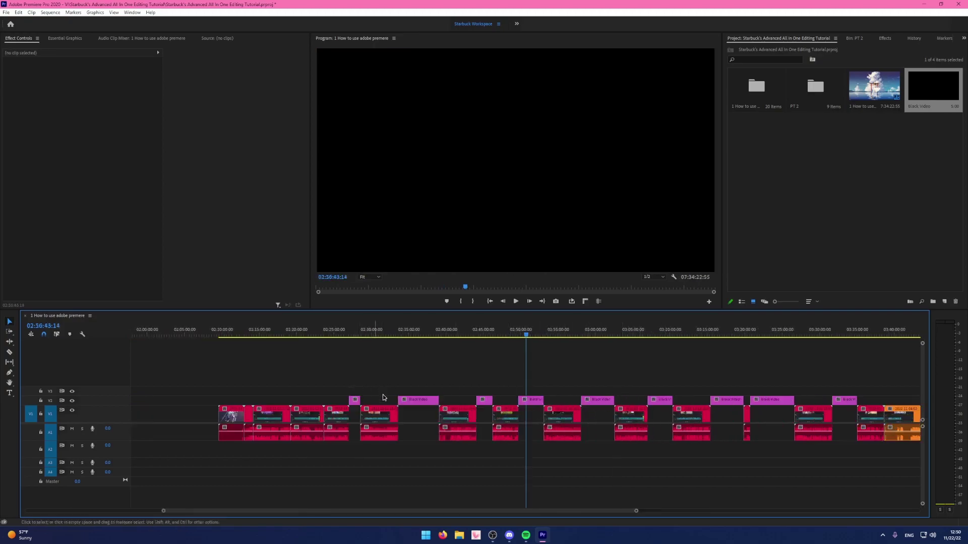
left_click_drag(335, 376, 846, 400)
right_click(848, 402)
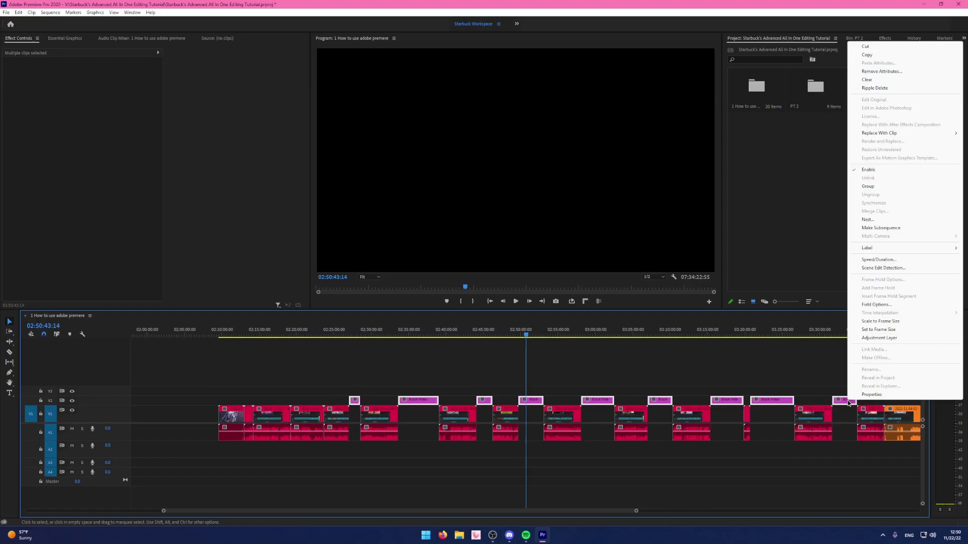
left_click(876, 87)
key("backslash")
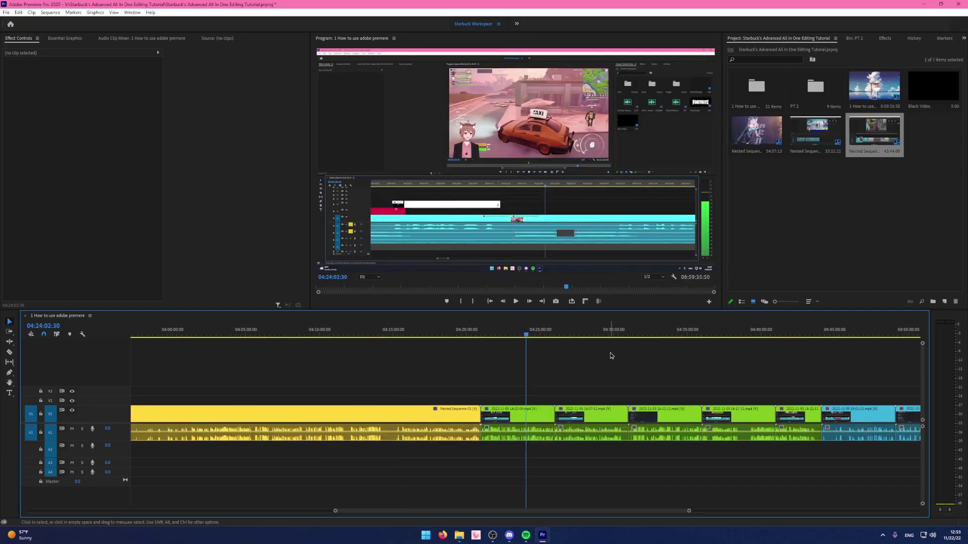
Examine the nested red, orange and yellow sequences and the remaining colour-labelled clips across the whole timeline.
key("minus")
key("minus")
key("minus")
key("minus")
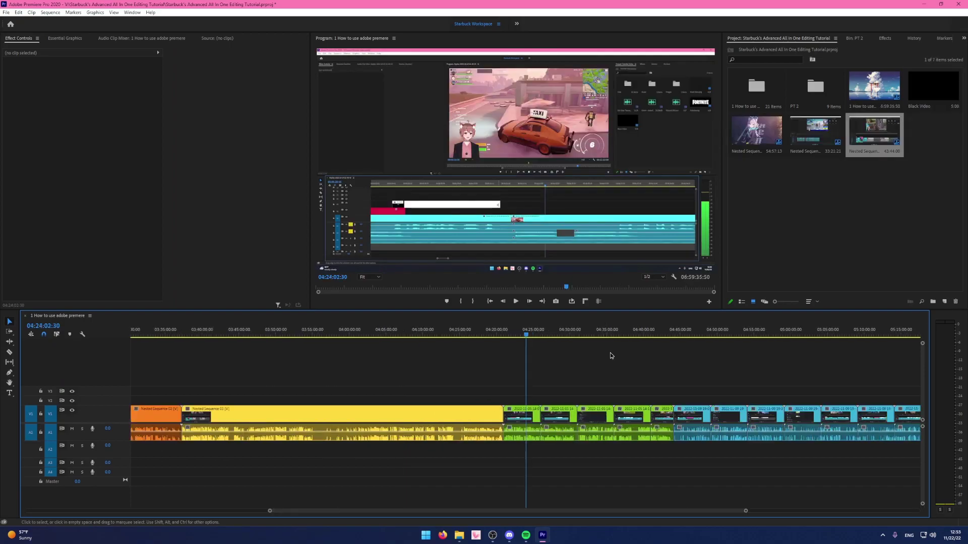
left_click(356, 333)
left_click_drag(420, 418, 403, 418)
left_click(397, 350)
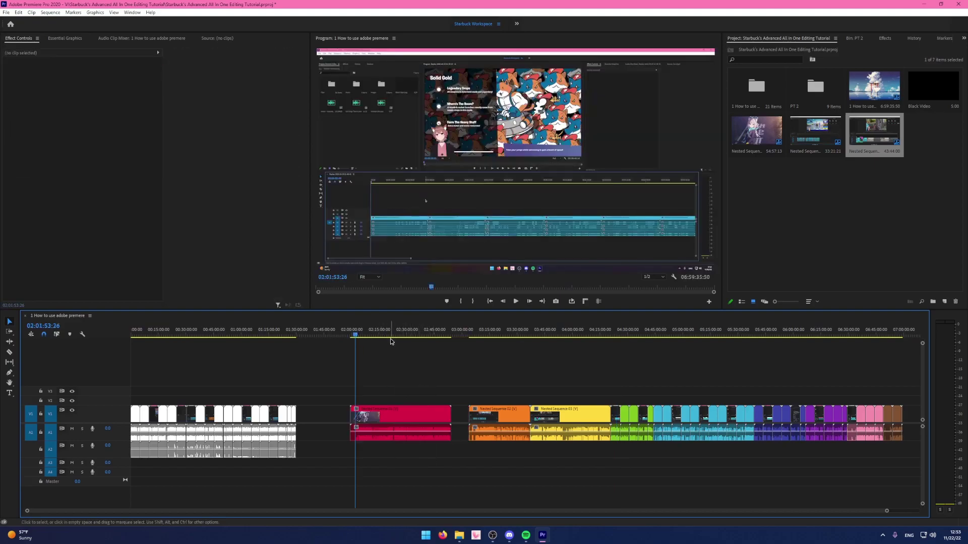
key("equal")
left_click_drag(538, 335, 724, 351)
key("minus")
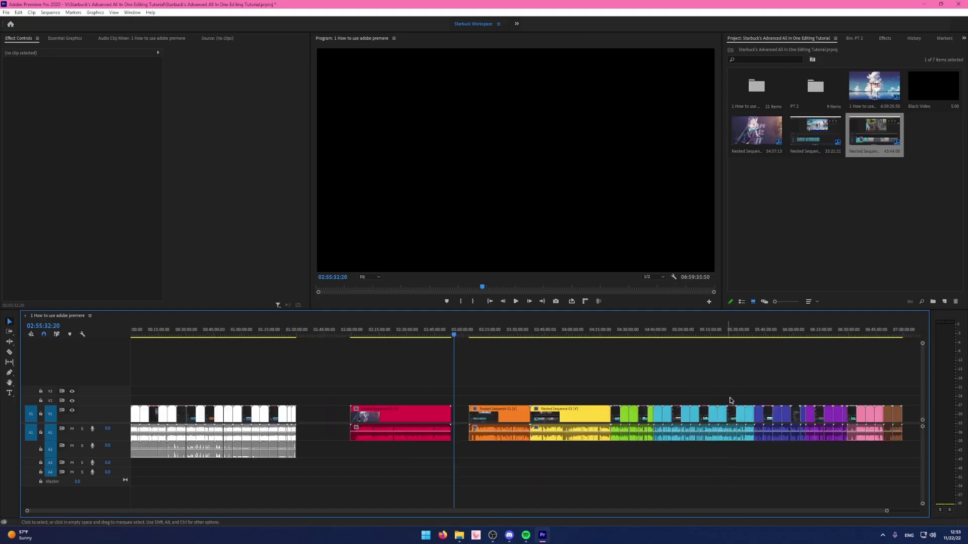
left_click(623, 333)
key("equal")
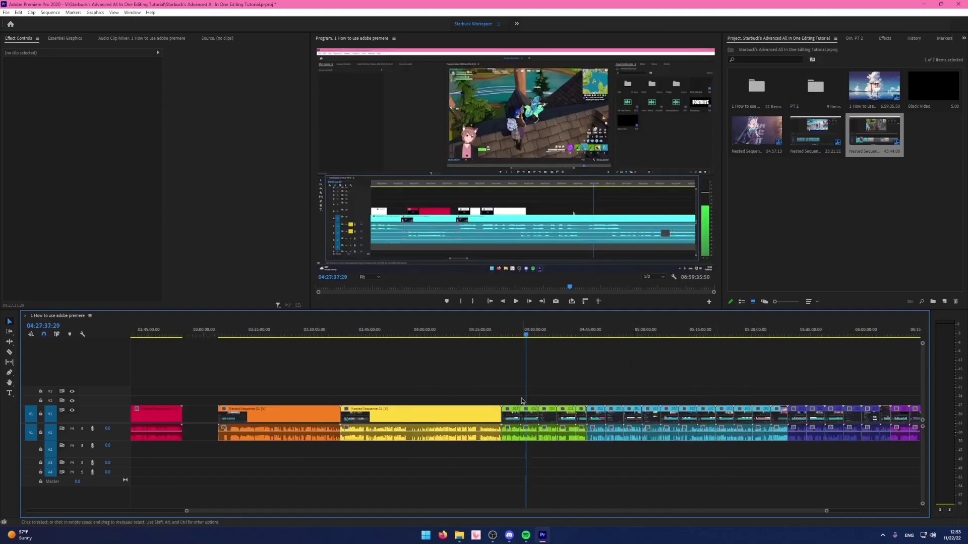
left_click_drag(512, 394, 577, 476)
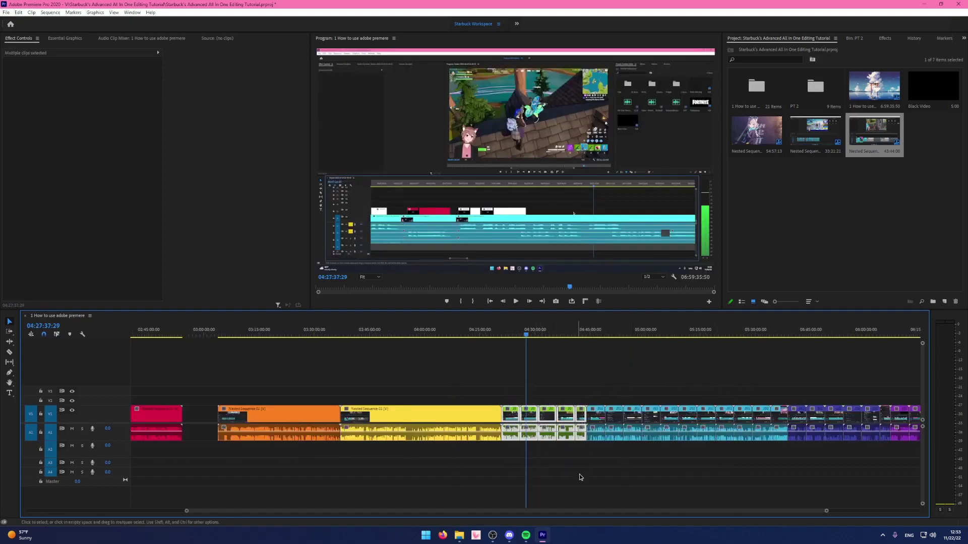
Try to shorten the red nested sequence to about half its length with the Rate Stretch tool.
scroll(576, 466, "right", 3)
scroll(573, 466, "right", 3)
scroll(559, 426, "right", 1)
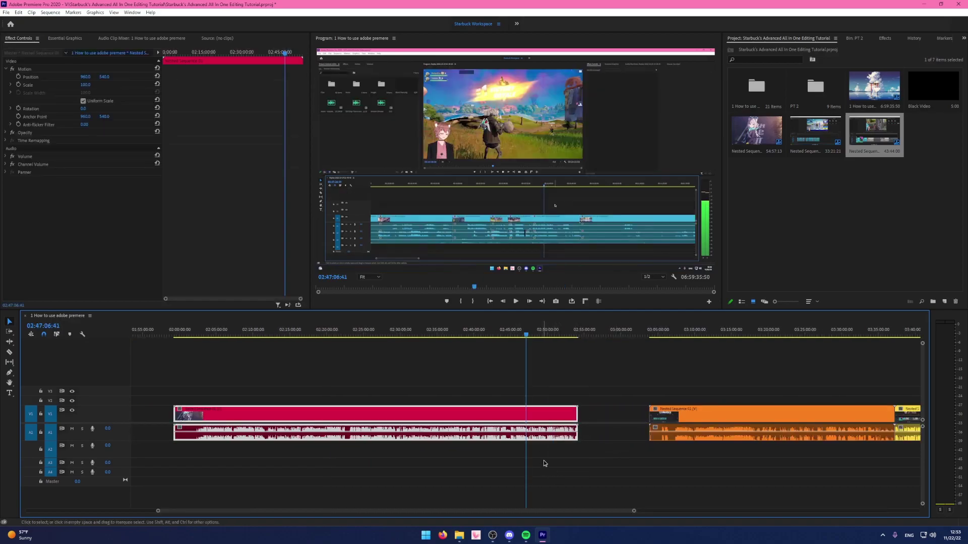
key("r")
left_click_drag(576, 414, 389, 414)
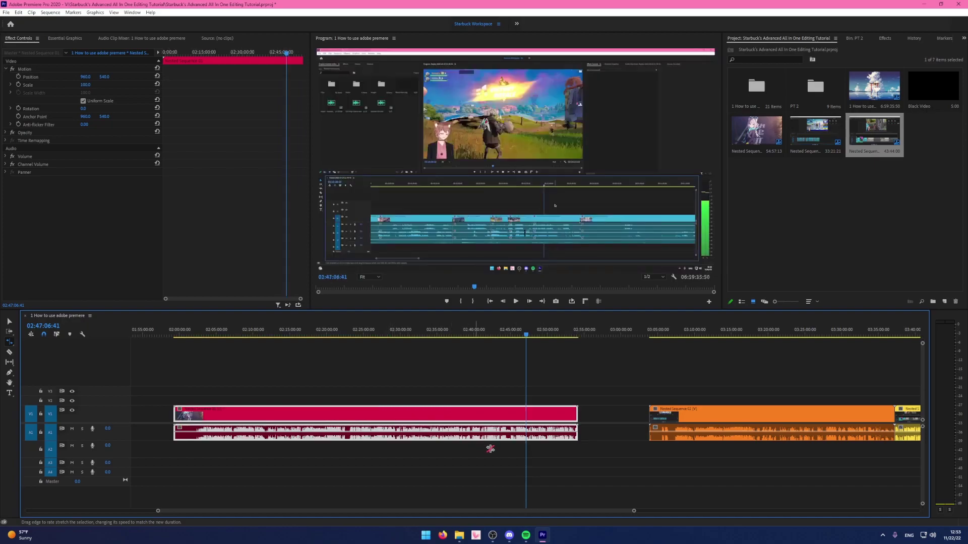
Try to speed up the first green clip alone with the Rate Stretch tool, undo it, and return to the Selection tool.
key("backslash")
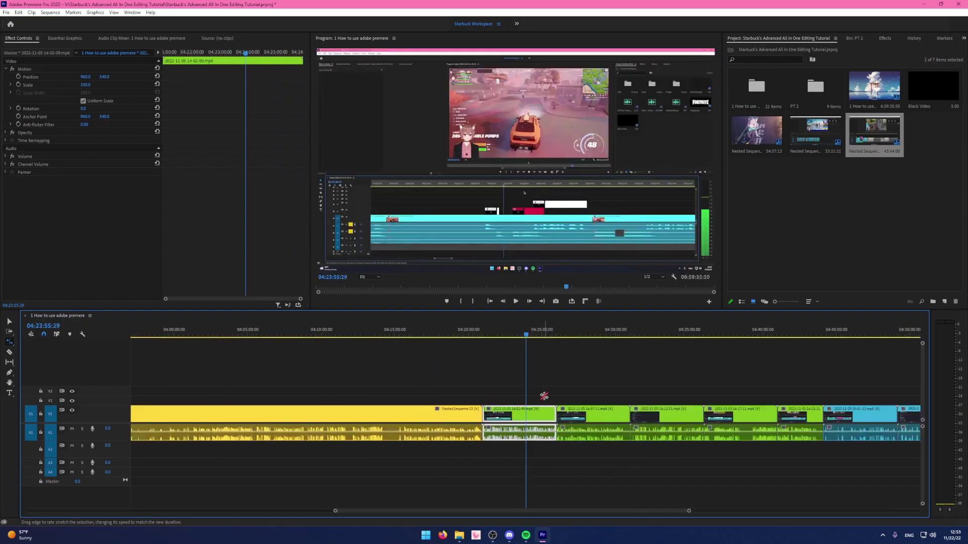
key("equal")
key("equal")
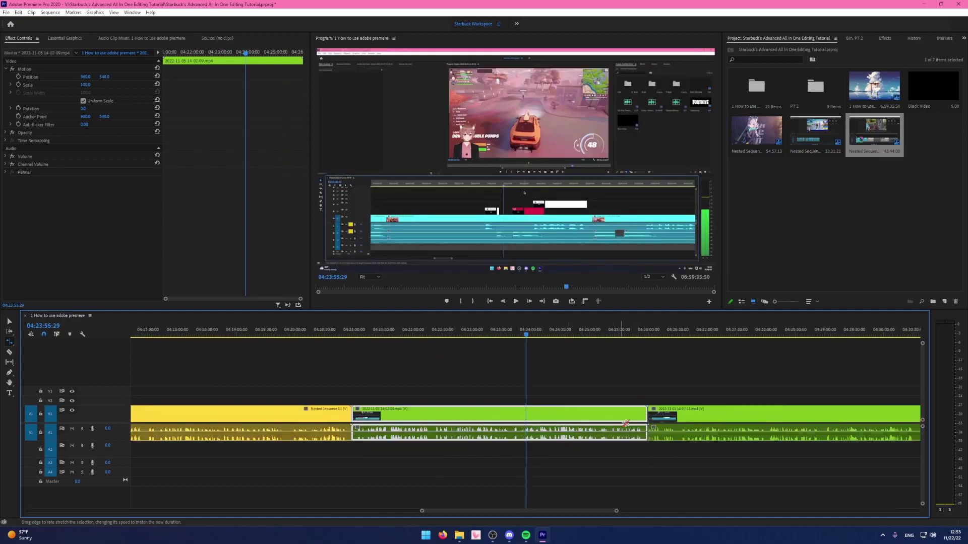
left_click_drag(647, 415, 537, 413)
key("ctrl+z")
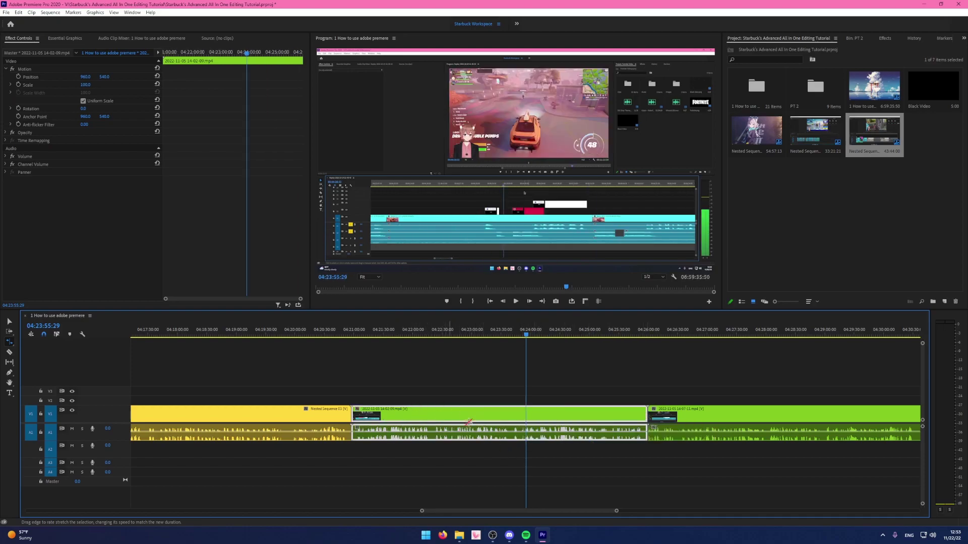
key("minus")
key("minus")
key("minus")
key("v")
left_click(488, 356)
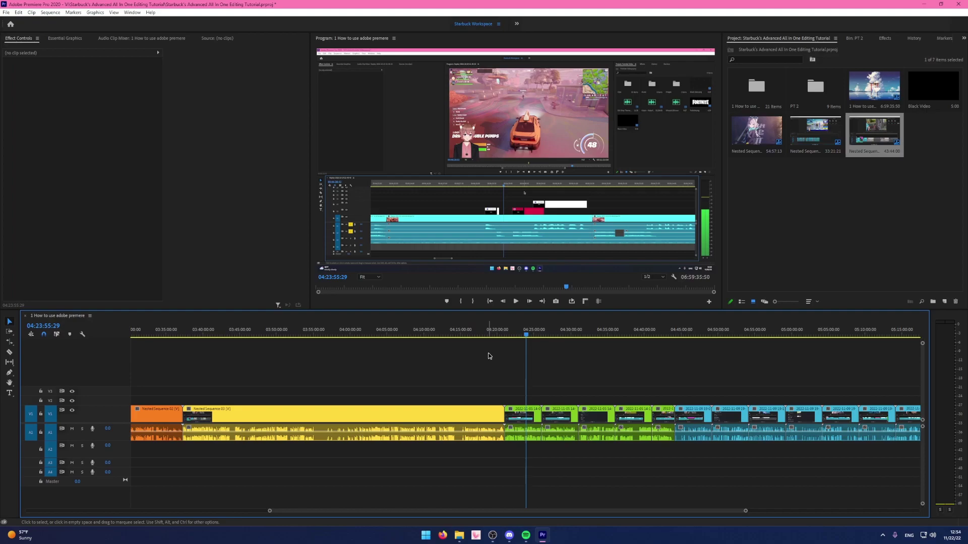
Nest the five green clips together as "Nested Sequence 04" and give the nest a green label.
left_click_drag(517, 397, 661, 454)
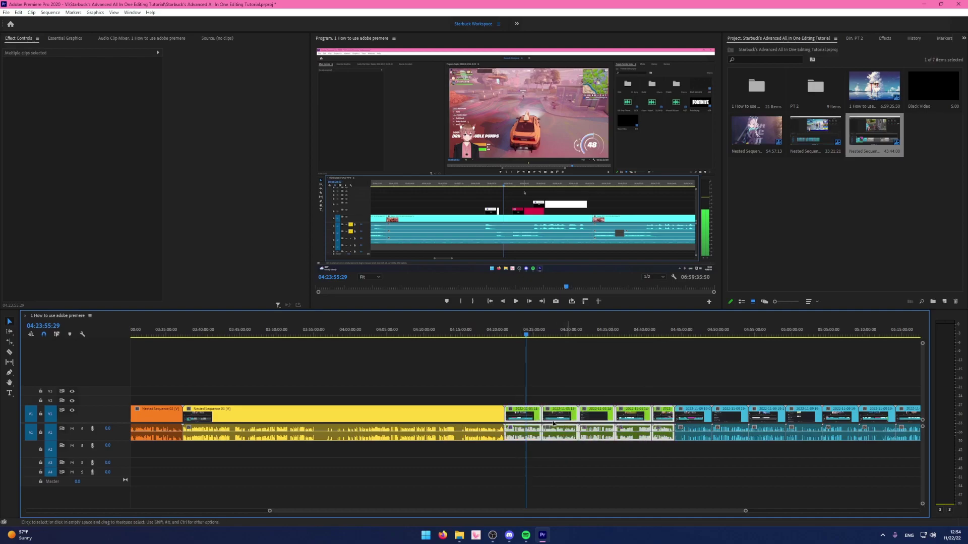
right_click(561, 421)
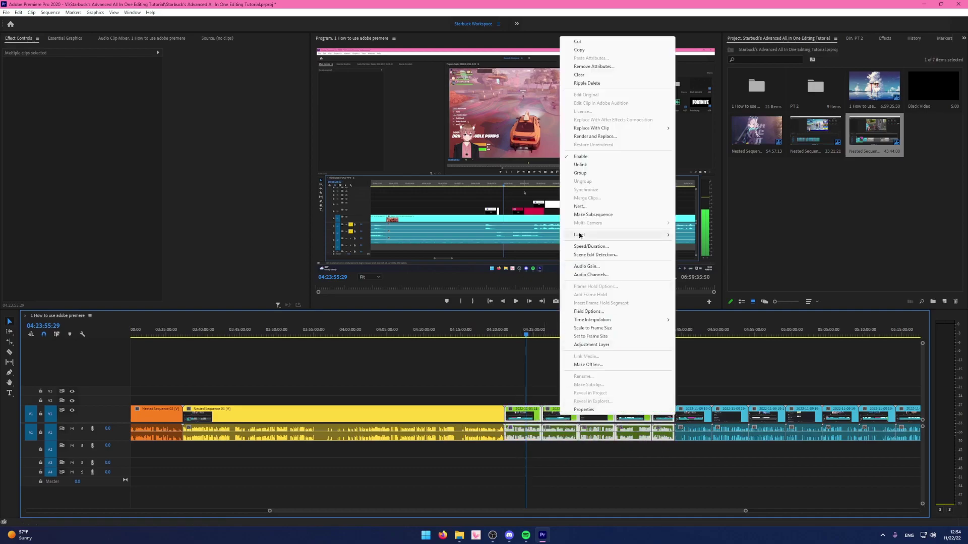
left_click(584, 207)
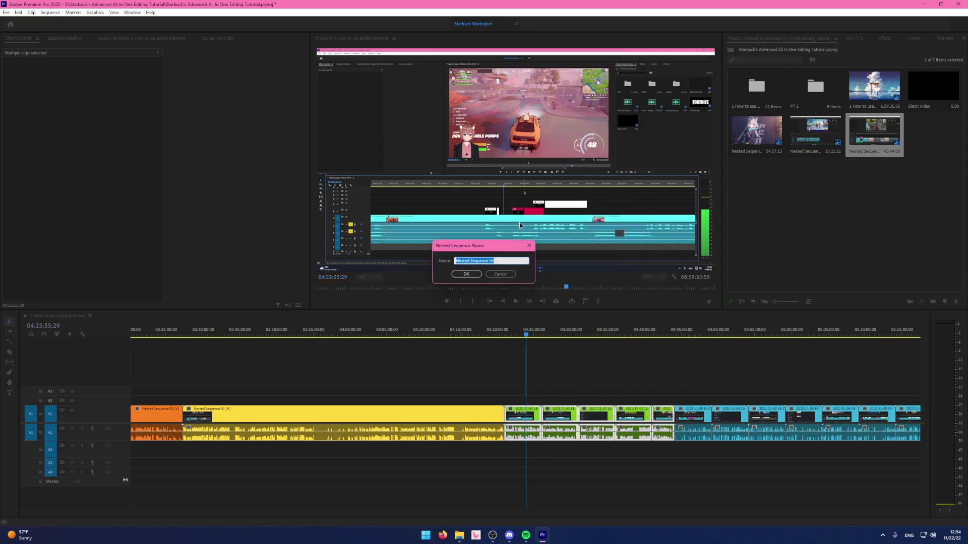
left_click(467, 274)
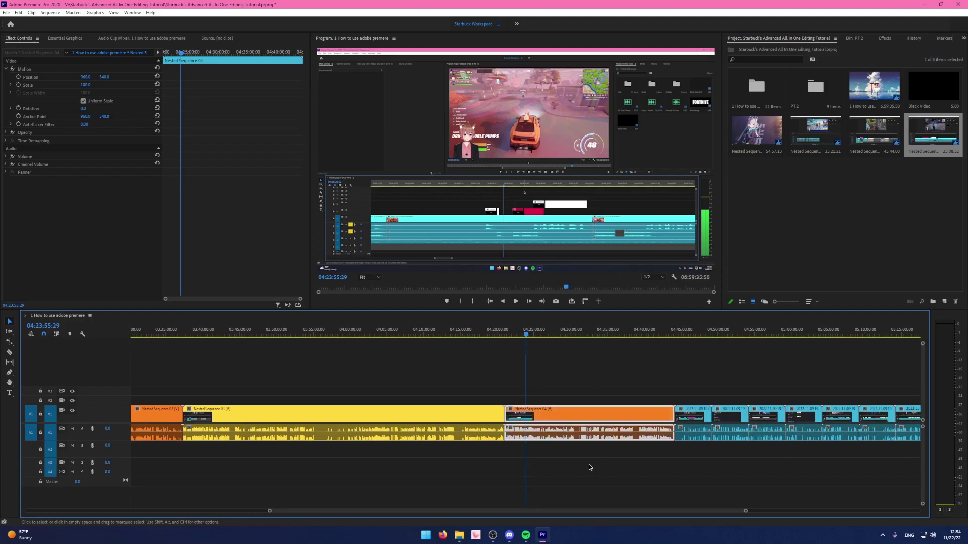
left_click(608, 374)
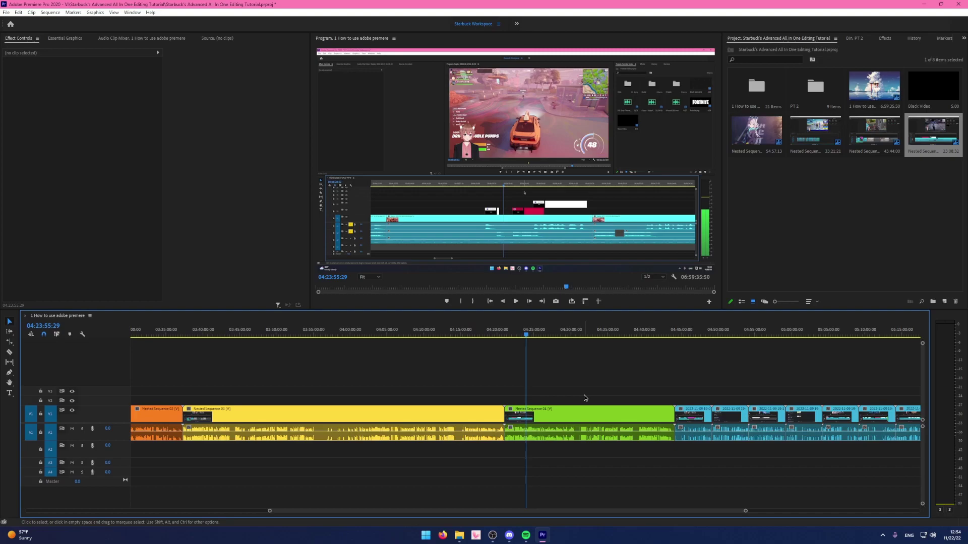
key("equal")
key("equal")
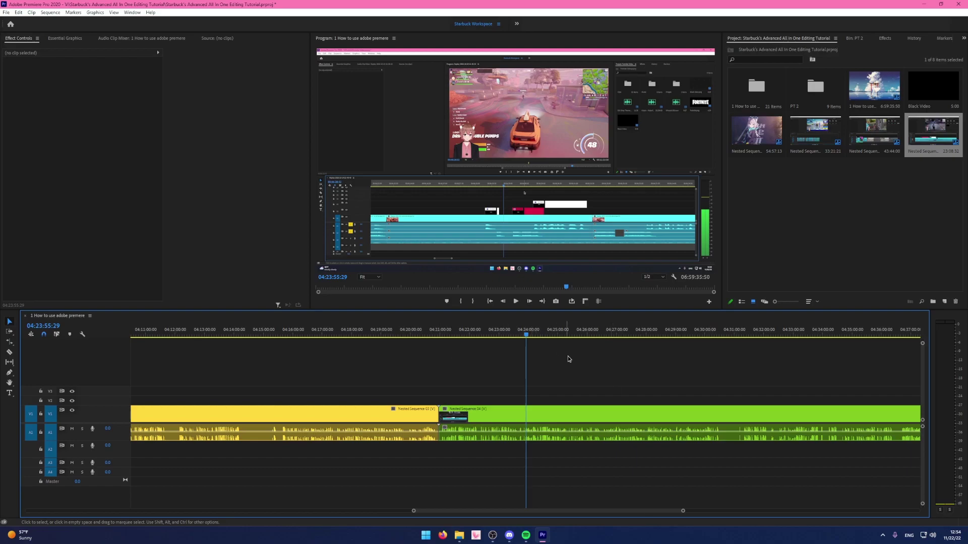
key("minus")
key("minus")
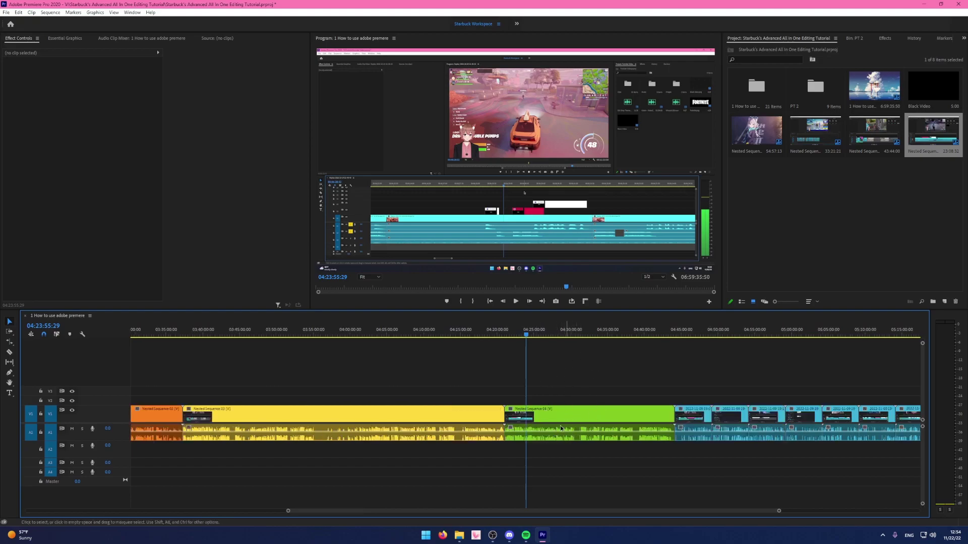
Open the green nested sequence to inspect its individual clips, and return to the main tutorial sequence.
double_click(566, 425)
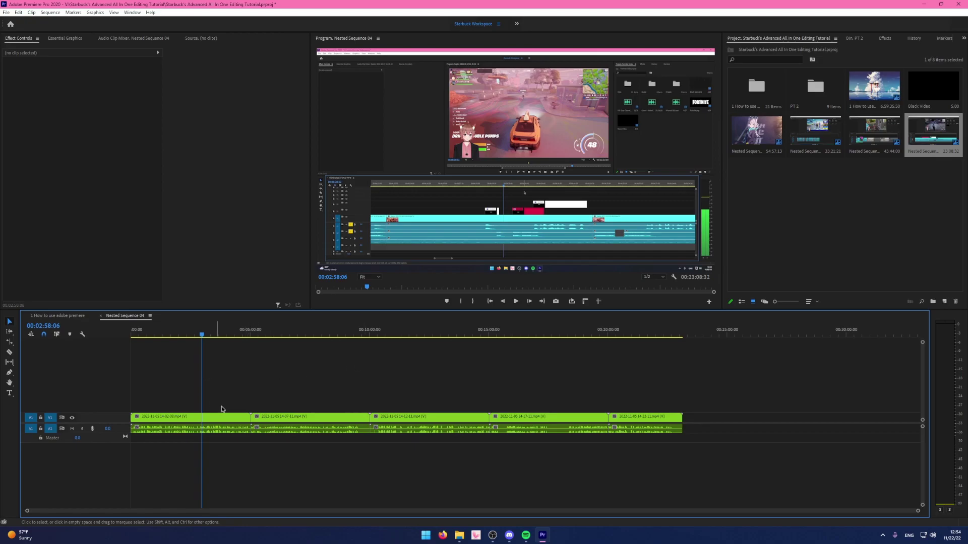
left_click(712, 333)
left_click_drag(676, 381, 353, 383)
left_click(57, 316)
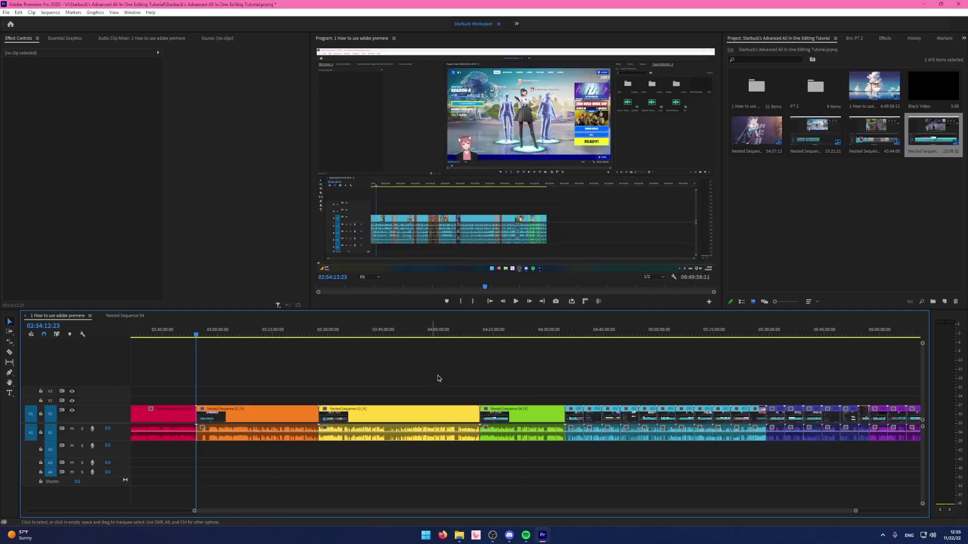
left_click(507, 335)
left_click(534, 419)
mouse_move(534, 419)
left_mouse_down()
mouse_move(499, 418)
mouse_move(520, 418)
left_mouse_up()
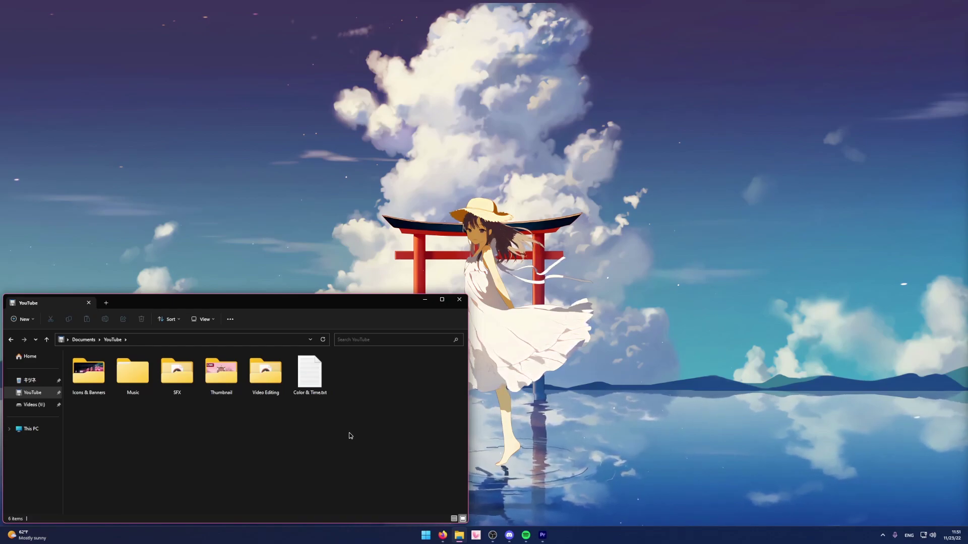
Review the Color & Time text file and the contents of the Video Editing folder inside the YouTube folder.
double_click(309, 374)
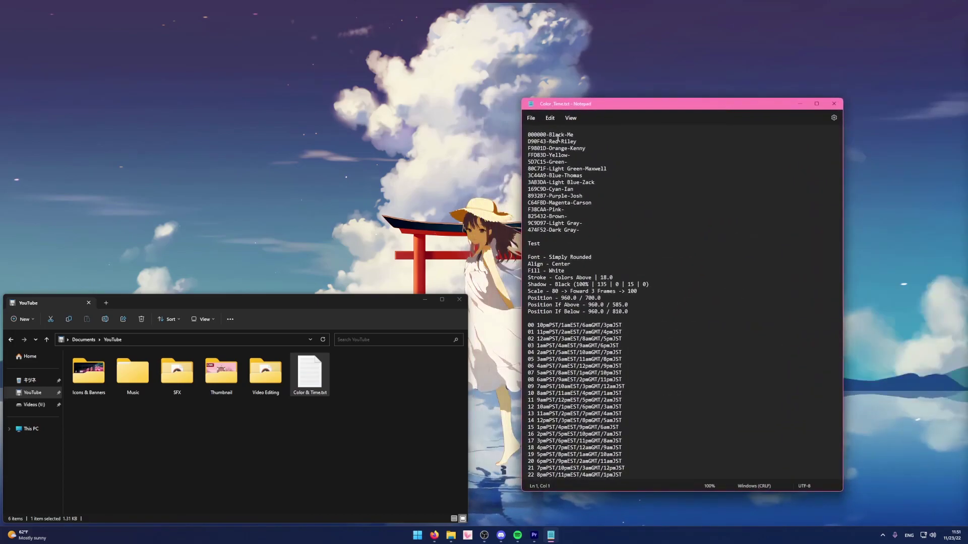
left_click(834, 103)
double_click(266, 374)
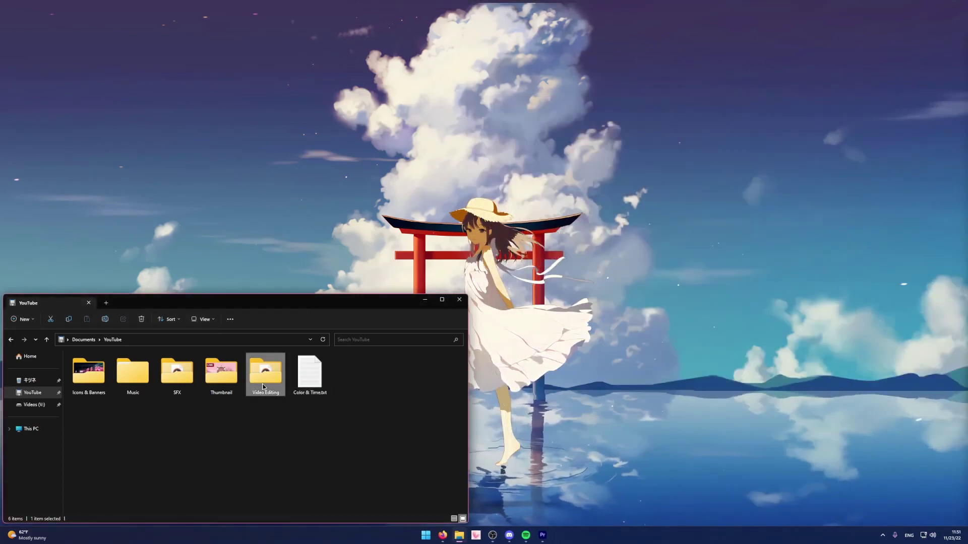
left_click_drag(97, 426, 375, 443)
left_click(47, 339)
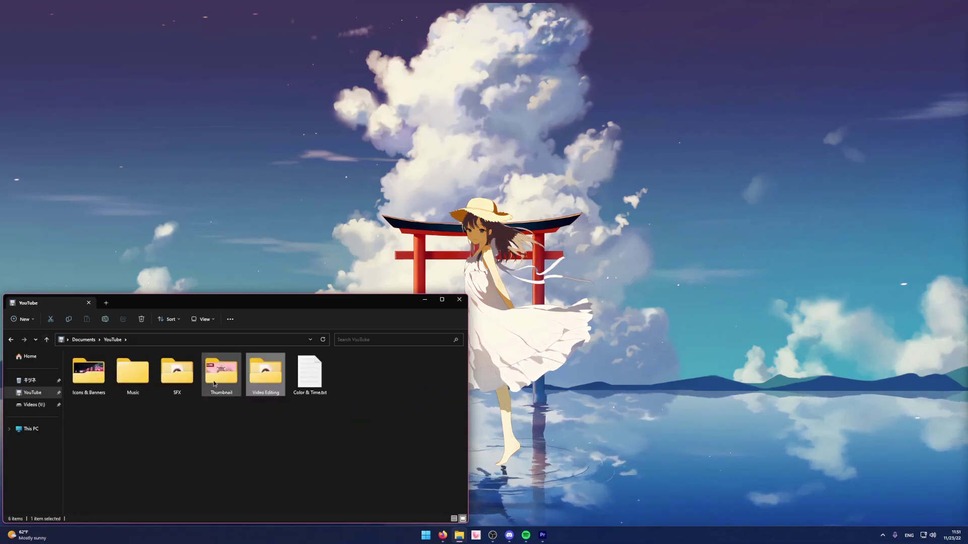
Look through the game logos in the Thumbnail folder's Icons subfolder and the sound files in the SFX folder.
double_click(217, 378)
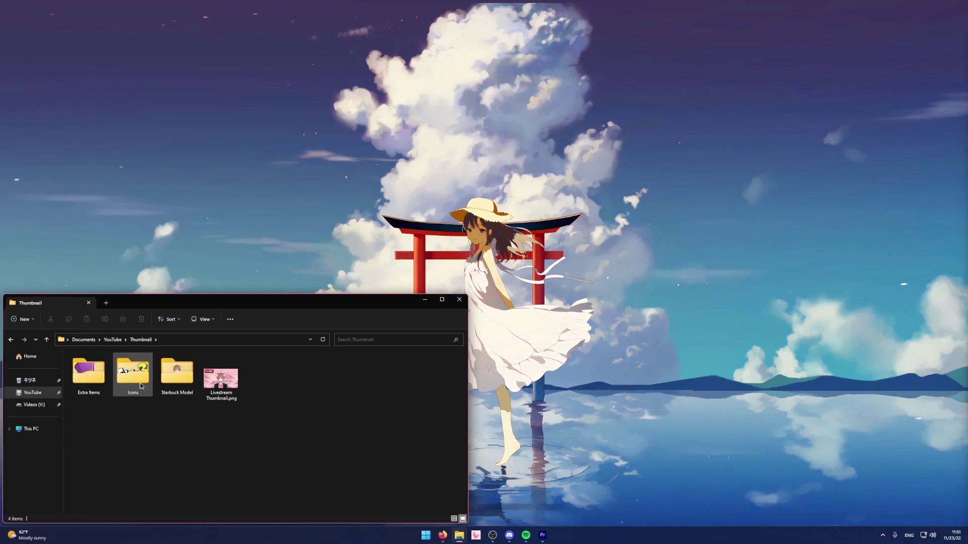
double_click(137, 382)
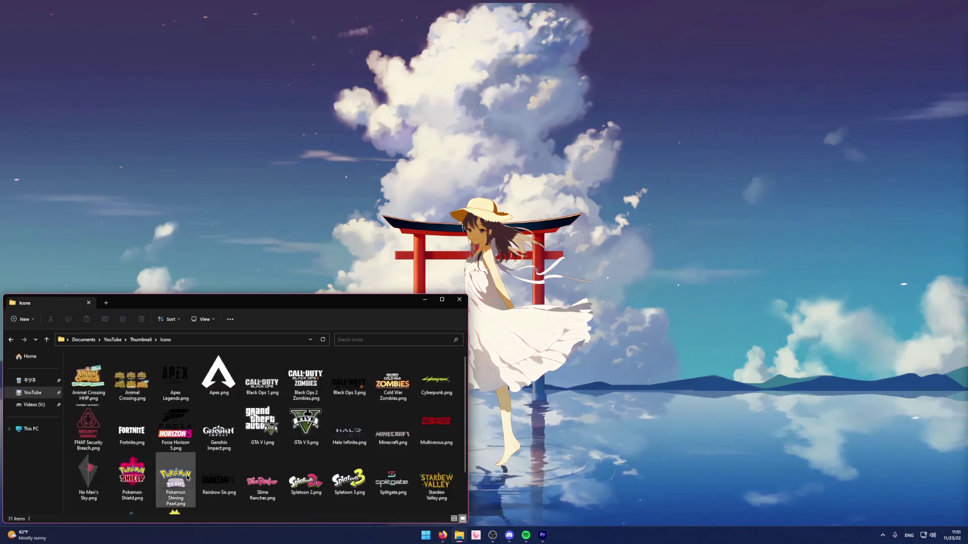
left_click(47, 339)
left_click(47, 339)
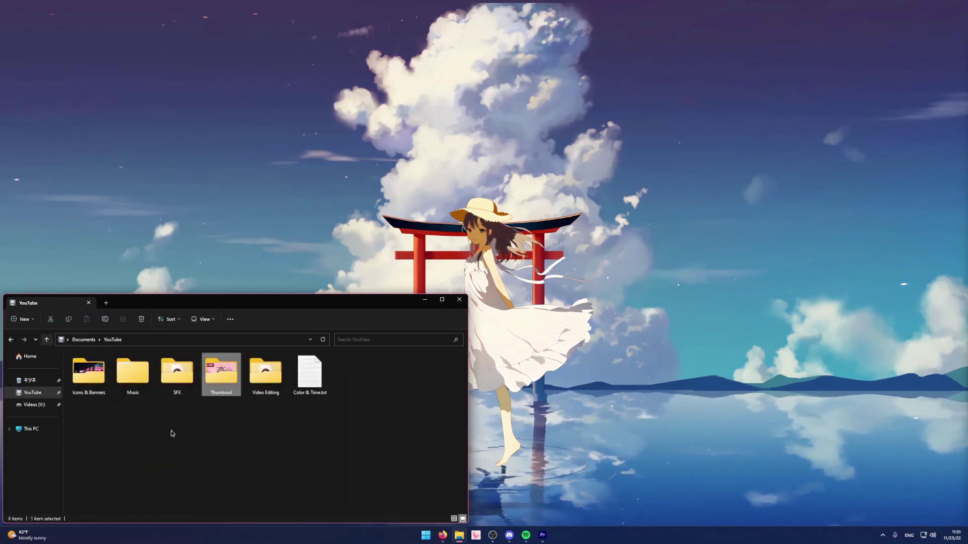
double_click(177, 373)
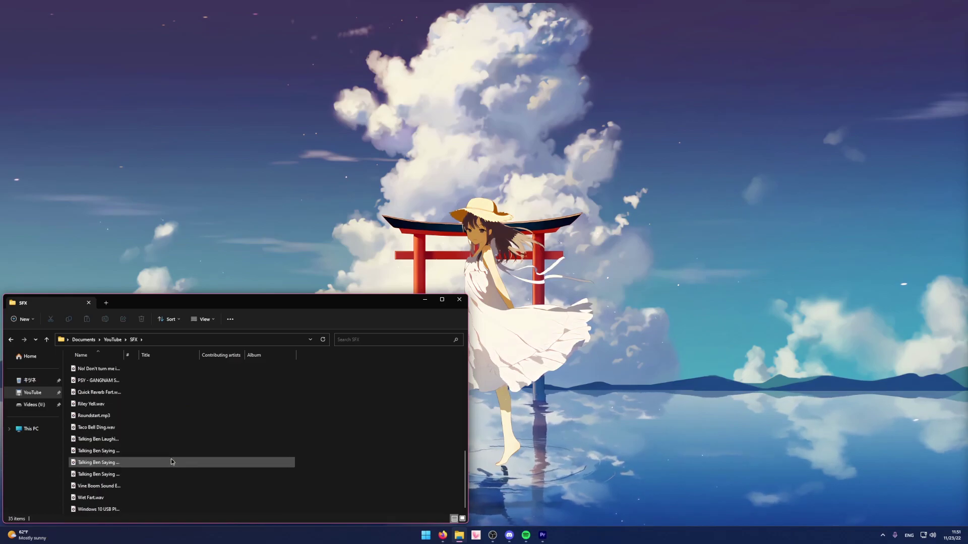
left_click(46, 340)
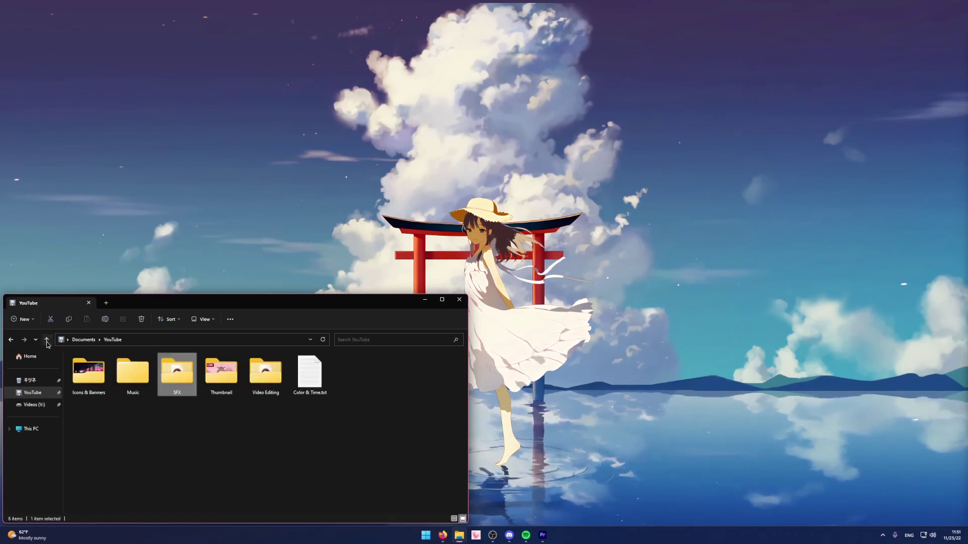
Look inside the Music folder's Animal Crossing subfolder and return to the YouTube folder.
double_click(132, 372)
double_click(92, 366)
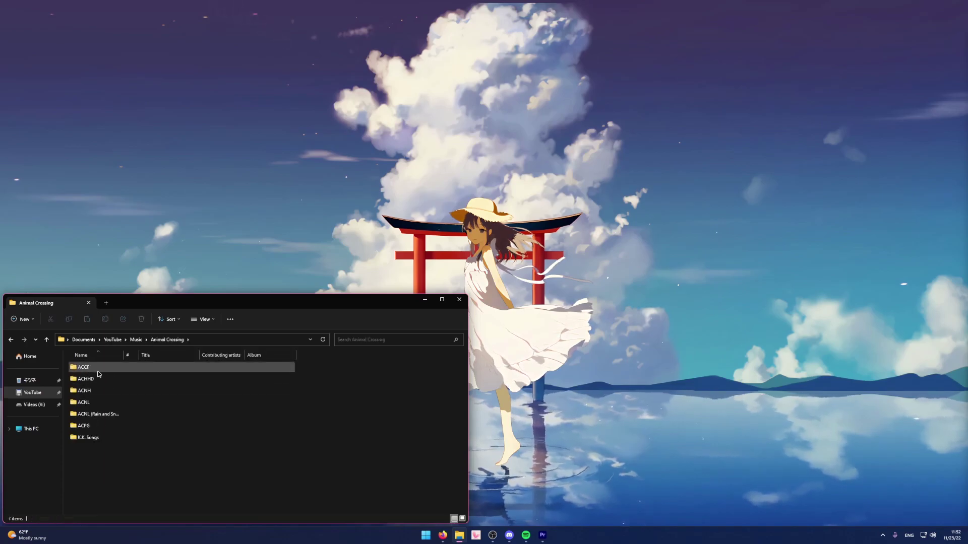
key("alt+Up")
key("alt+Up")
Browse the Icons & Banners folder with its OBS Sources and Image Saves subfolders, and revisit the Video Editing folder.
double_click(104, 372)
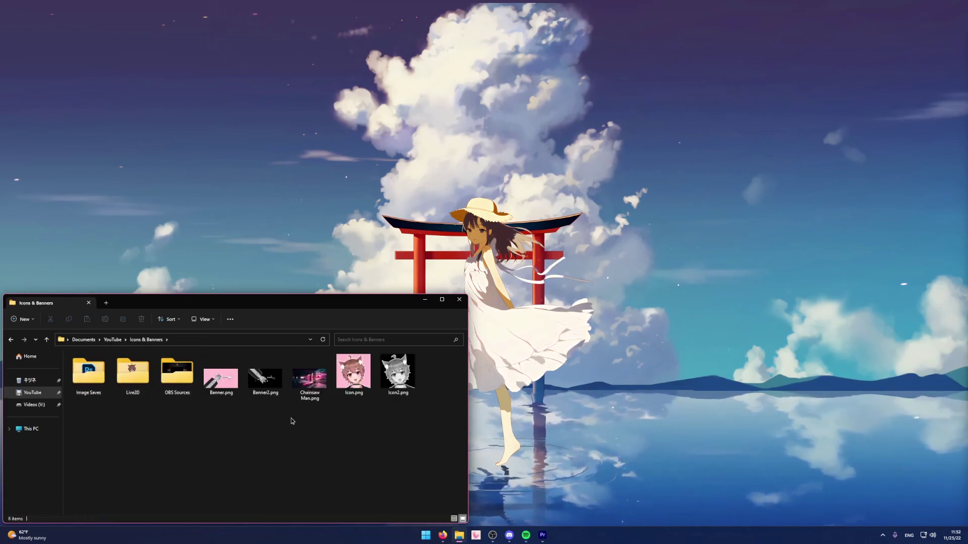
left_click_drag(353, 406, 241, 461)
mouse_move(201, 421)
left_mouse_down()
mouse_move(263, 411)
mouse_move(202, 419)
left_mouse_up()
left_click(177, 387)
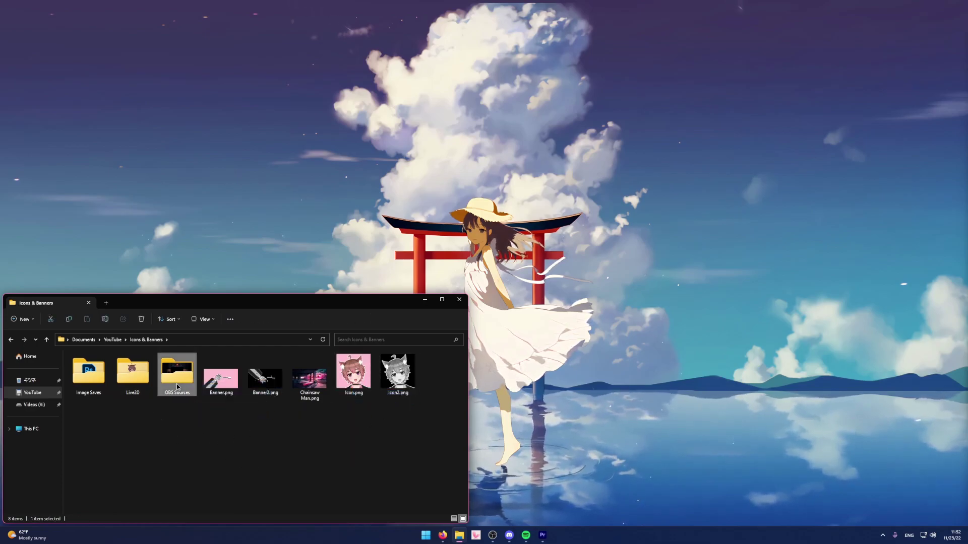
double_click(177, 388)
left_click_drag(137, 504, 276, 484)
left_click(47, 340)
double_click(100, 378)
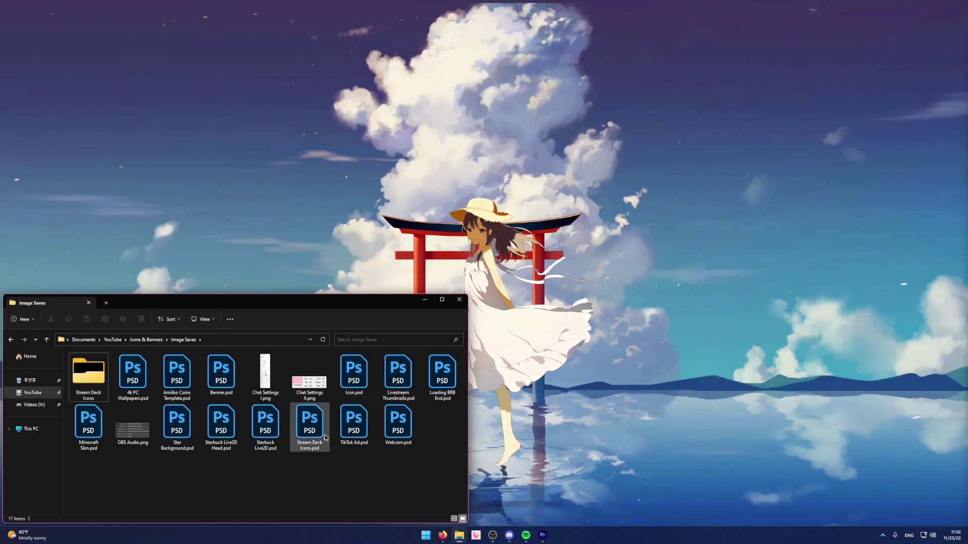
left_click(47, 341)
left_click(49, 340)
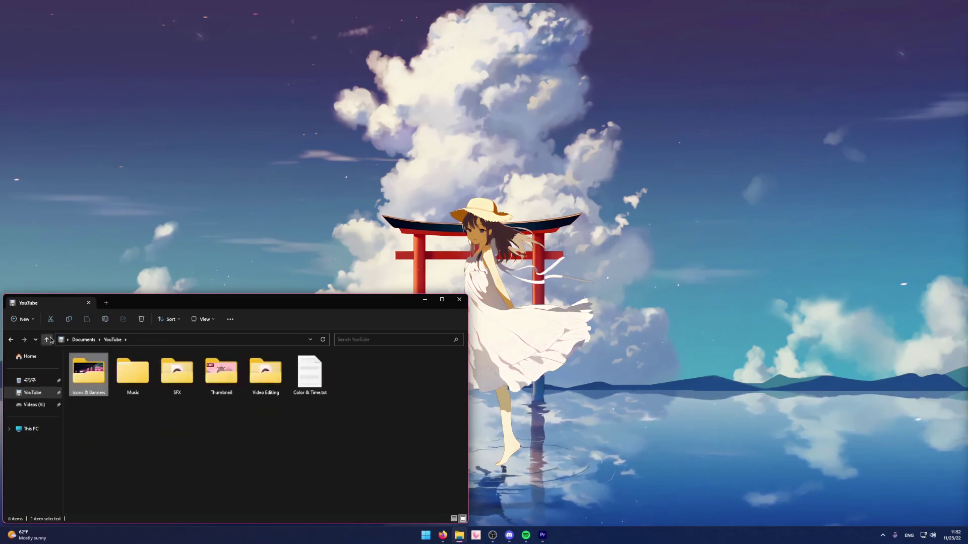
double_click(265, 373)
left_click_drag(91, 427, 400, 443)
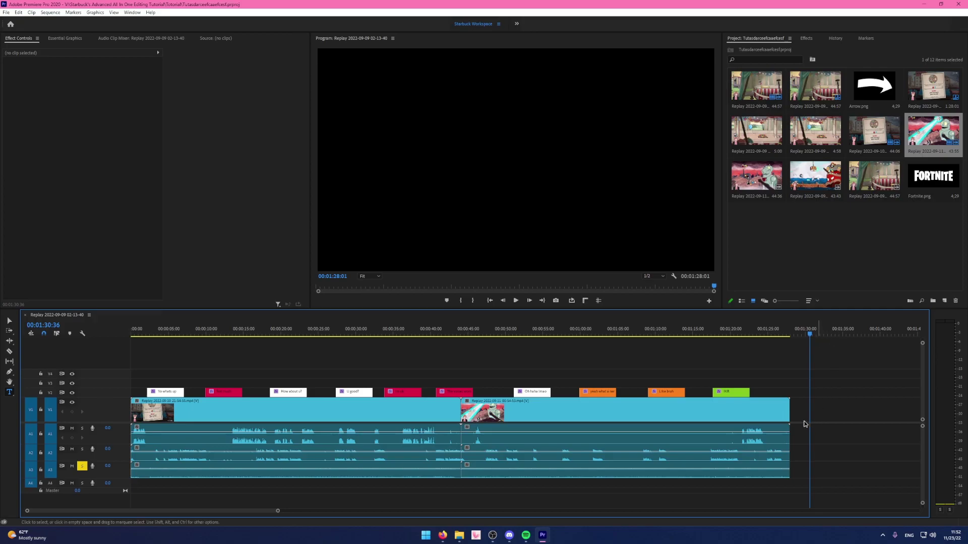
In Premiere Pro, apply default transitions to the end of the last clip's video and its first audio track.
scroll(702, 385, "down", 2)
scroll(709, 409, "up", 5)
scroll(708, 408, "up", 3)
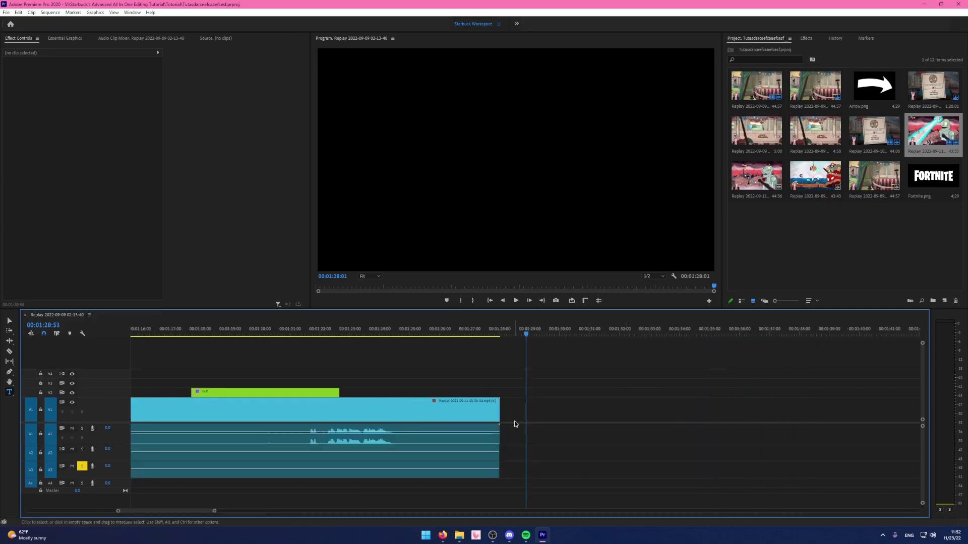
right_click(499, 402)
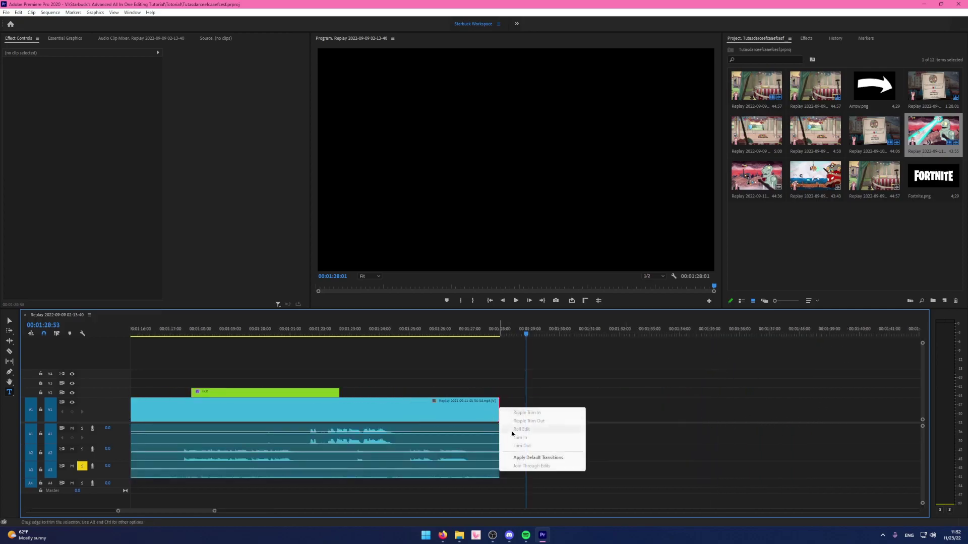
left_click(530, 460)
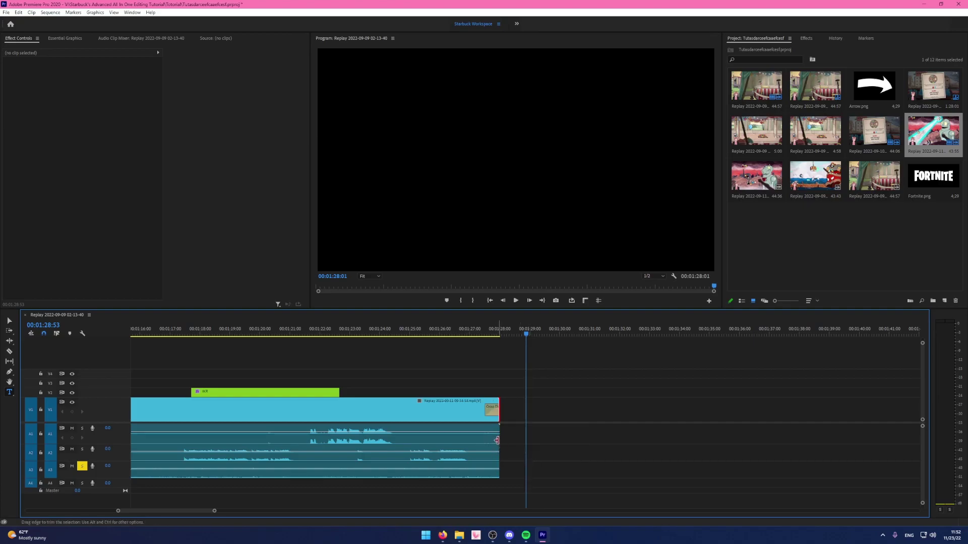
right_click(499, 440)
left_click(529, 491)
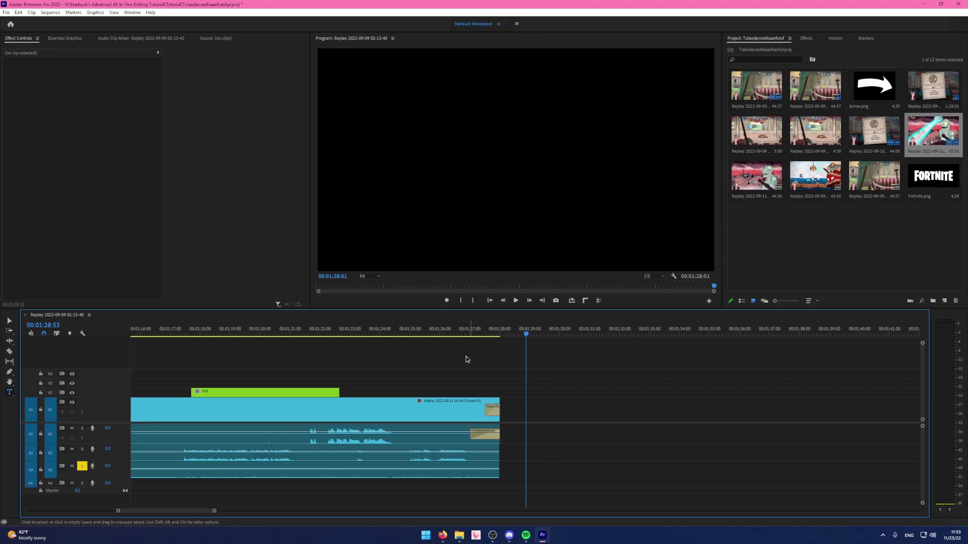
Preview the ending, lengthen the closing Cross Dissolve to about 4 seconds 44 frames, and play the fade again.
left_click(475, 328)
key("space")
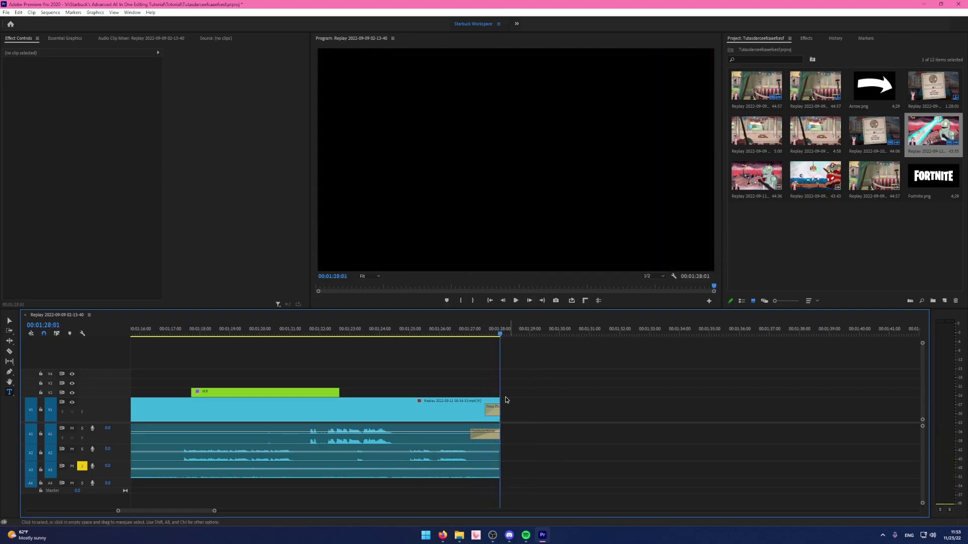
left_click_drag(486, 408, 358, 410)
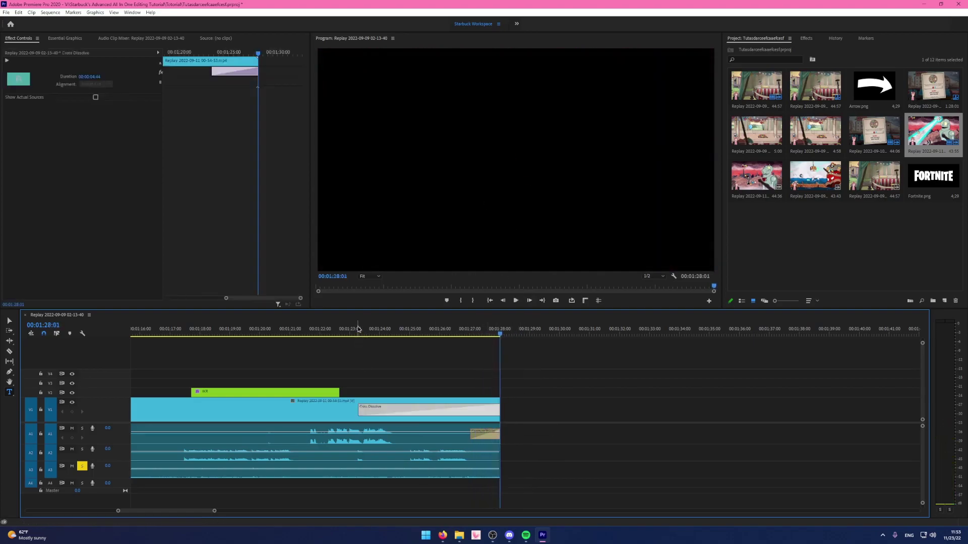
left_click(358, 329)
key("space")
Extend the closing Cross Dissolve to about 23 seconds and the audio Constant Power fade to about 6 seconds, and preview them.
left_click(526, 328)
left_click_drag(514, 435, 349, 435)
left_click(337, 334)
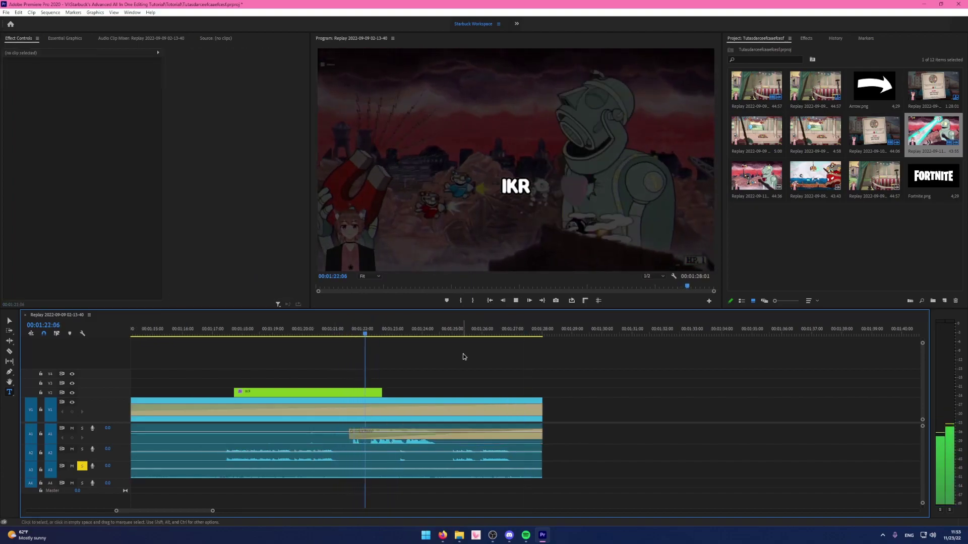
key("space")
key("minus")
key("minus")
key("minus")
key("minus")
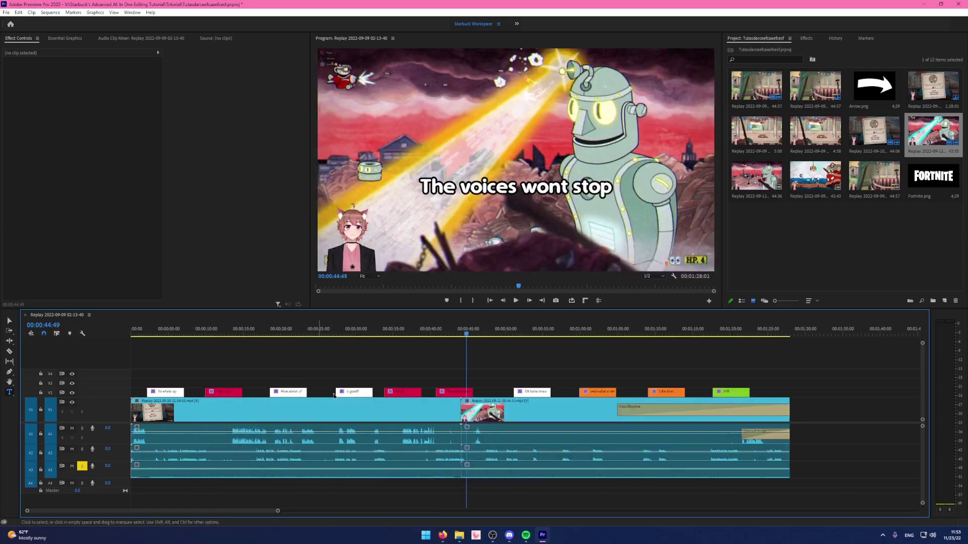
Clear the Cross Dissolve and the Constant Power transition from the end of the last clip.
right_click(367, 414)
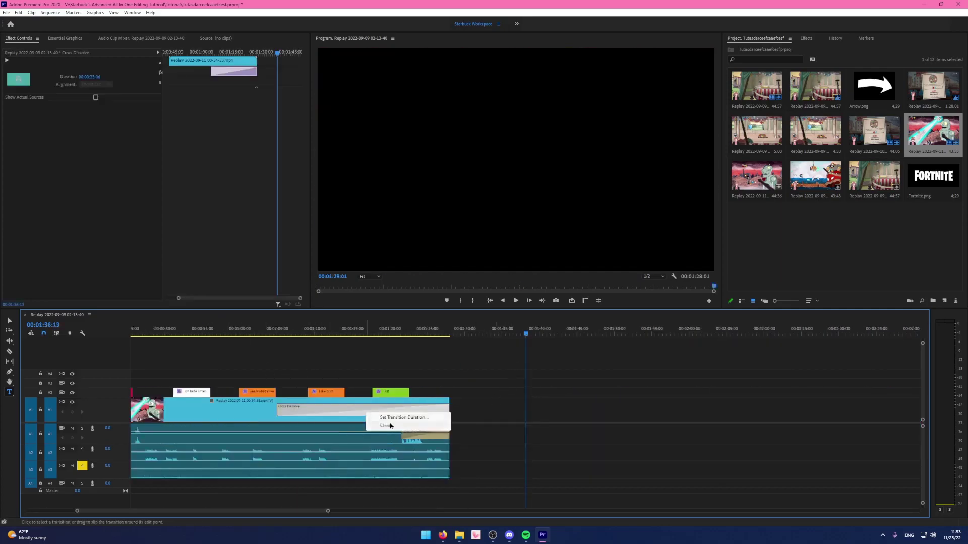
left_click(391, 426)
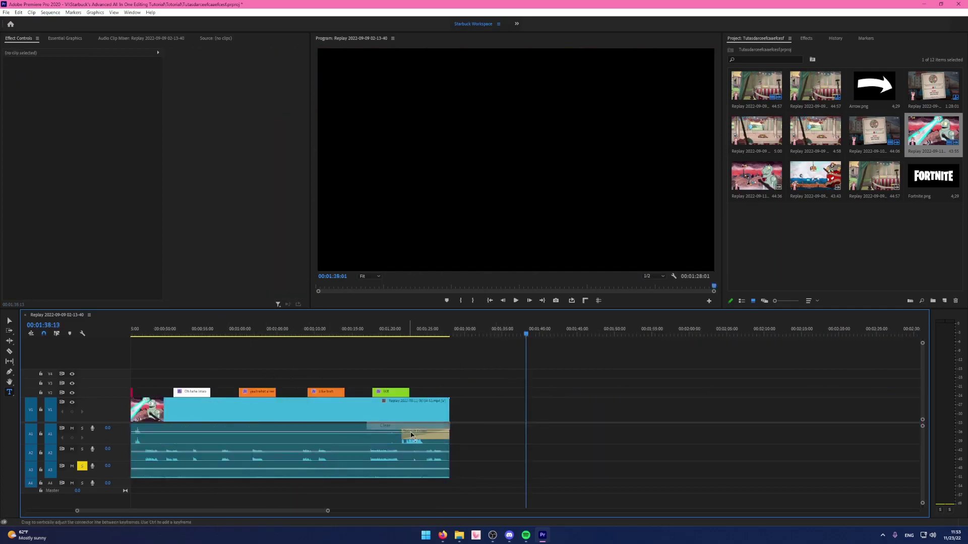
right_click(418, 436)
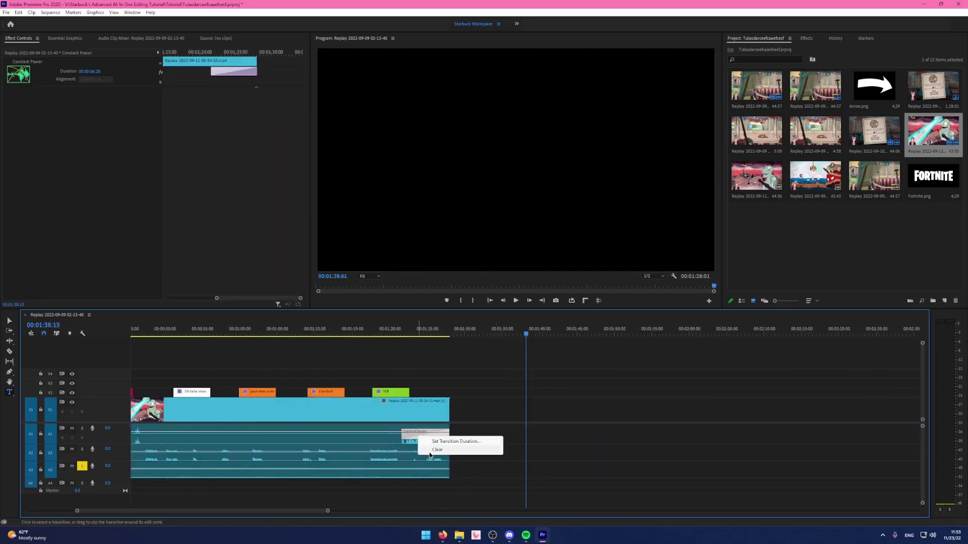
left_click(435, 451)
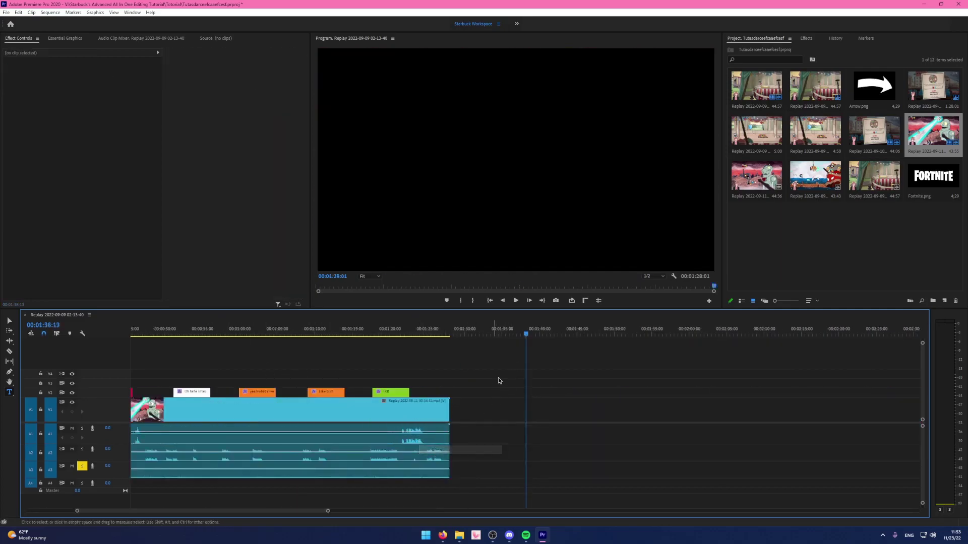
Place the two clips on an empty stretch of the timeline without captions and ripple delete the gap between them.
key("minus")
key("minus")
left_click_drag(303, 474, 413, 418)
key("equal")
key("Delete")
left_click(648, 331)
key("ctrl+k")
left_click_drag(601, 361, 634, 506)
key("Delete")
left_click(632, 410)
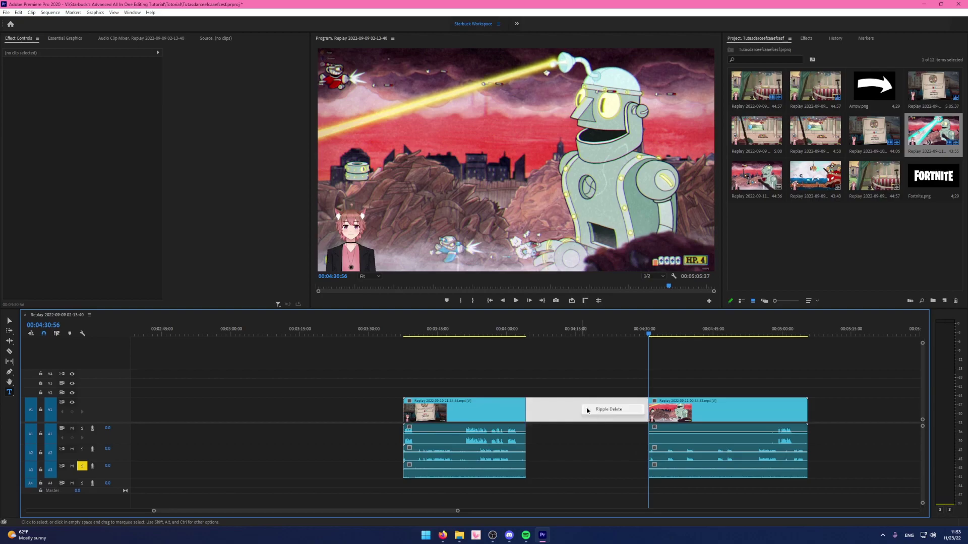
key("Delete")
key("Up")
key("equal")
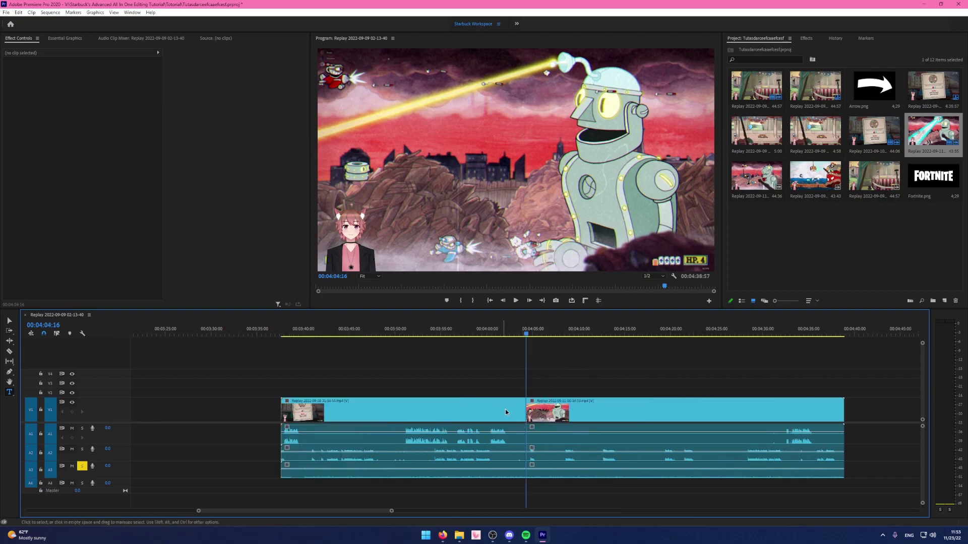
Apply the default Cross Dissolve to the video cut between the two adjoining clips and play through it.
scroll(504, 412, "down", 1)
key("equal")
key("equal")
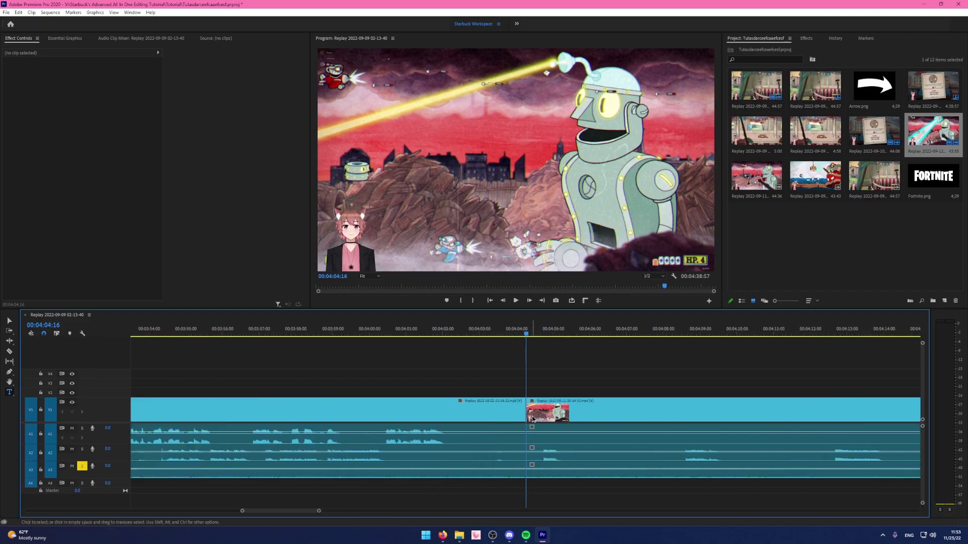
right_click(533, 419)
left_click(558, 460)
key("equal")
key("space")
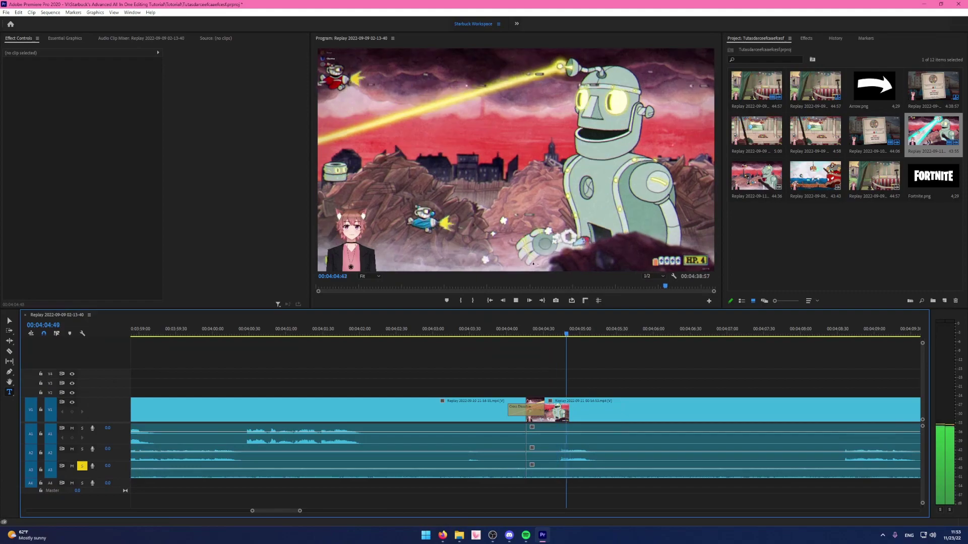
Lengthen the Cross Dissolve across the cut to about 2.5 seconds and play back the blend between the clips.
key("space")
left_click(519, 408)
left_click_drag(509, 410, 434, 409)
left_click(323, 330)
key("space")
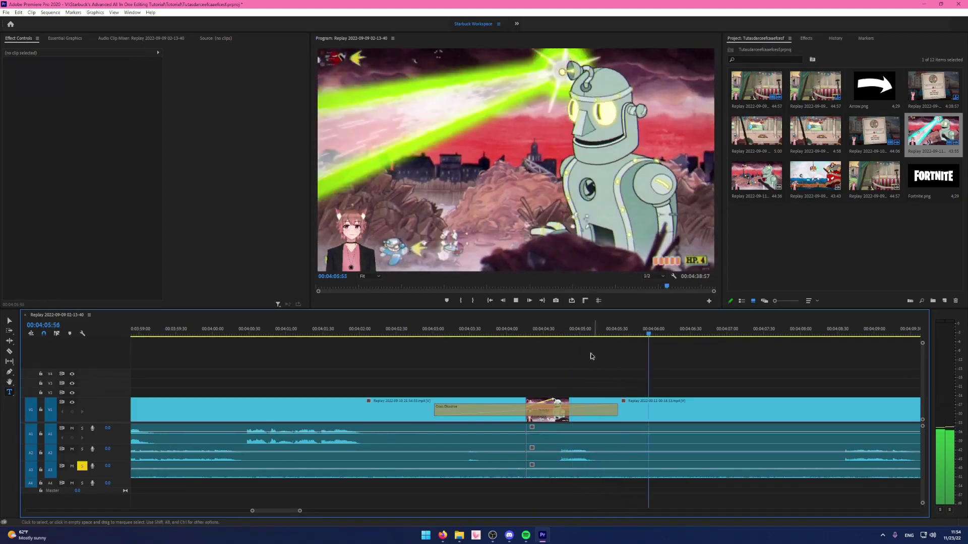
key("space")
key("minus")
key("minus")
key("minus")
key("minus")
key("minus")
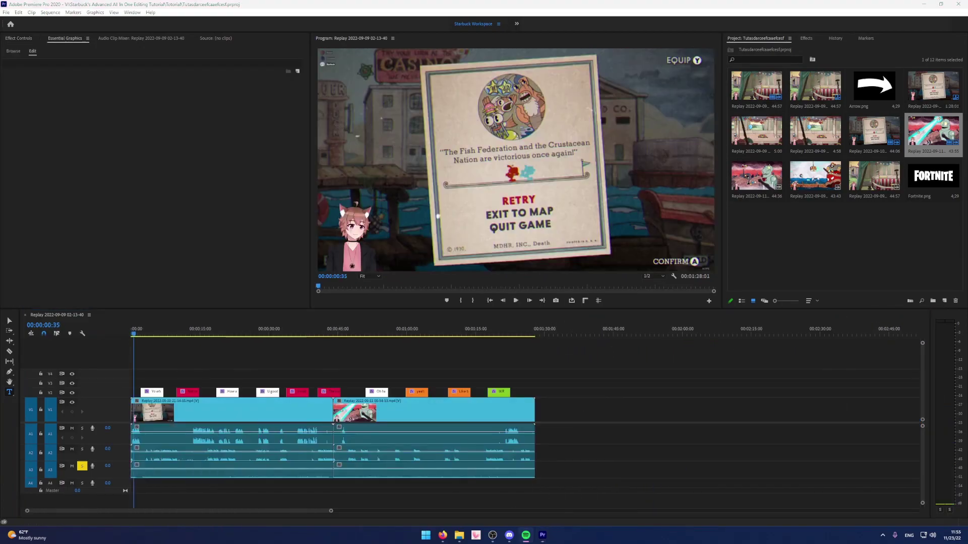
Save the project with the whole captioned sequence shown in the timeline.
left_click(666, 406)
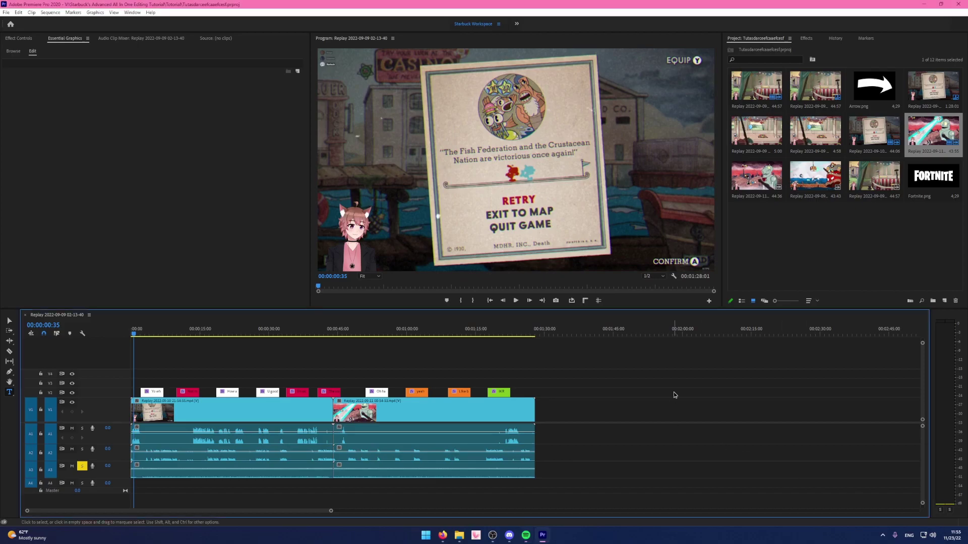
key("ctrl+s")
key("minus")
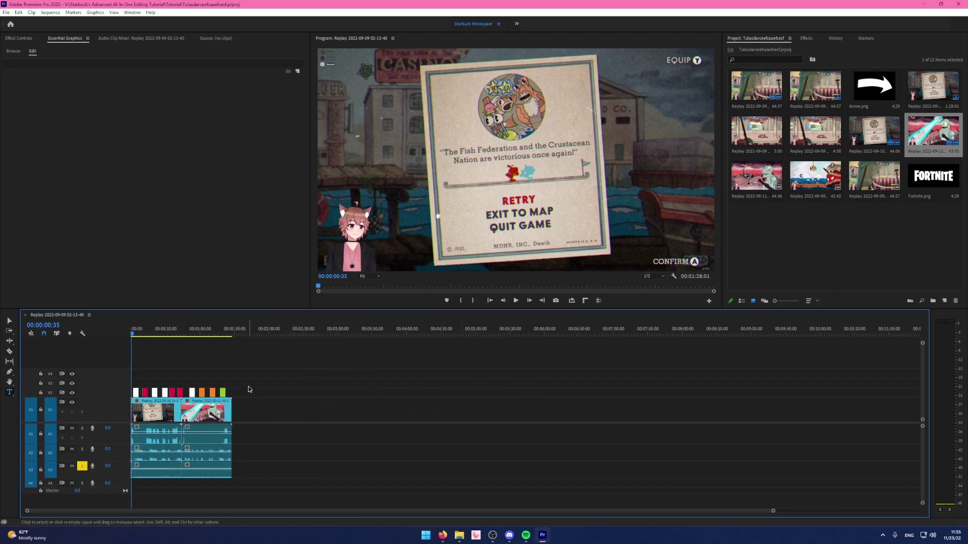
key("equal")
left_click_drag(527, 366, 142, 399)
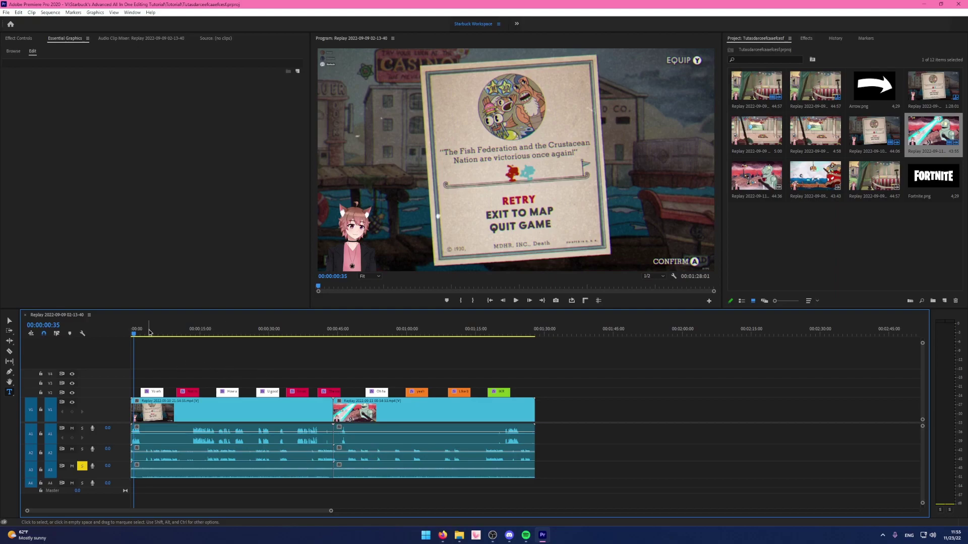
Open the Color & Time.txt notes from the YouTube folder and place them beside the program preview.
key("alt+Tab")
double_click(310, 375)
left_click(425, 301)
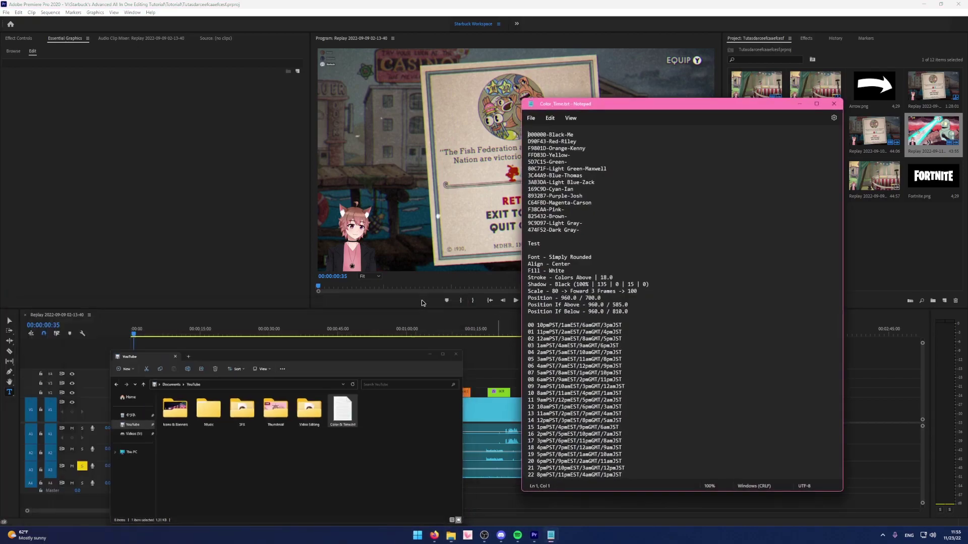
left_click_drag(593, 110, 684, 96)
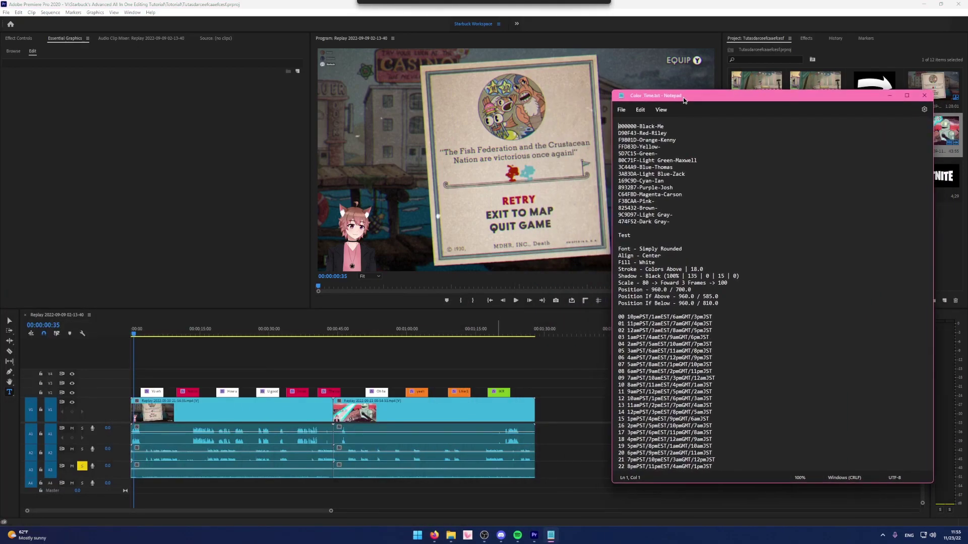
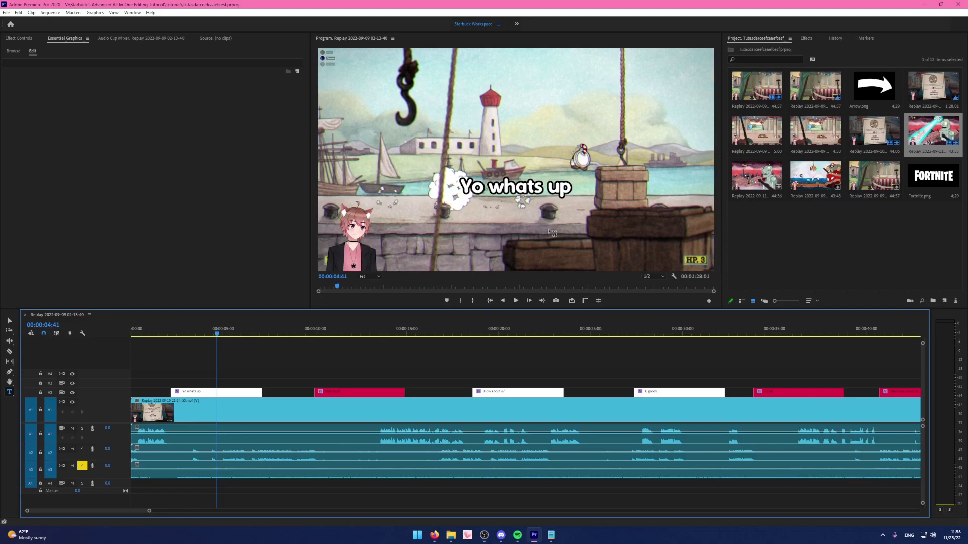
Select all text of the "Yo whats up" caption and check its stroke colour without changing it.
double_click(497, 187)
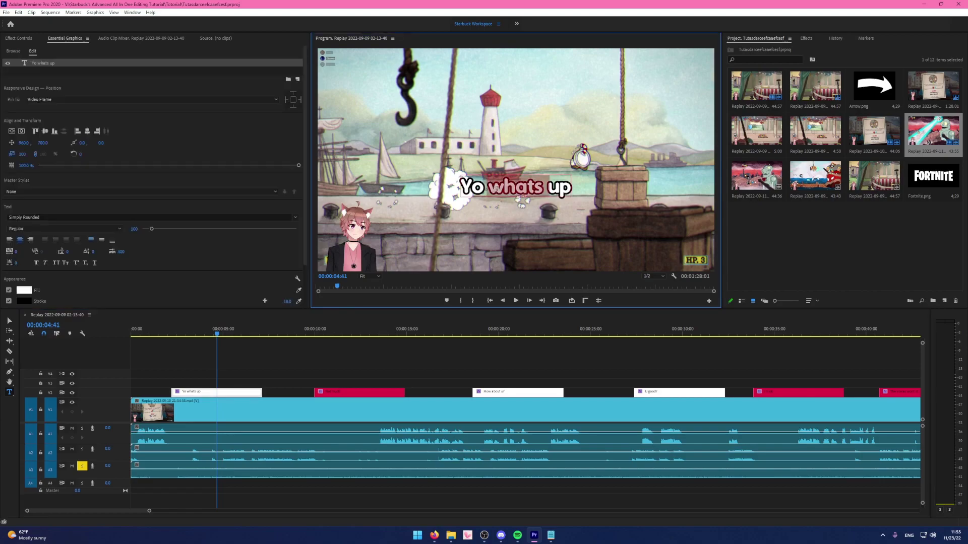
triple_click(496, 188)
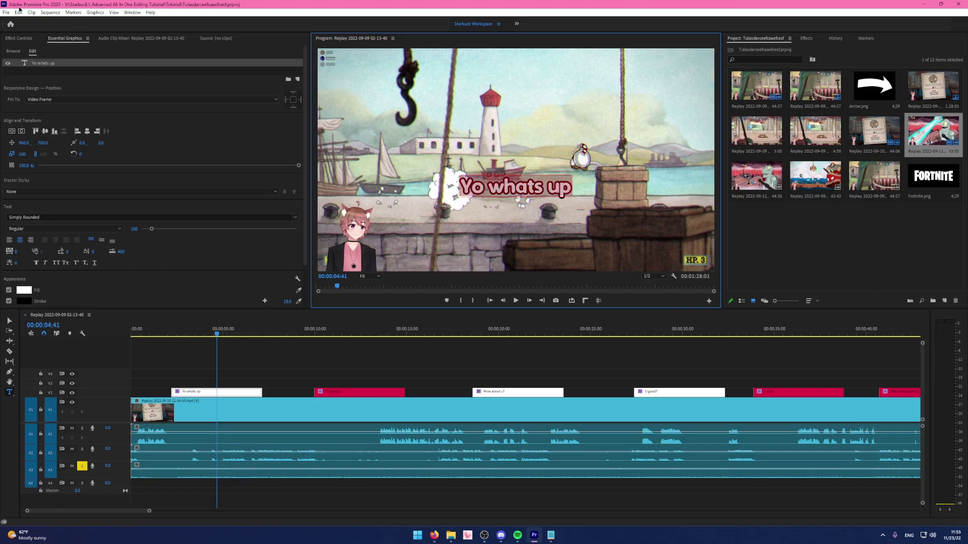
left_click(18, 38)
scroll(230, 255, "down", 3)
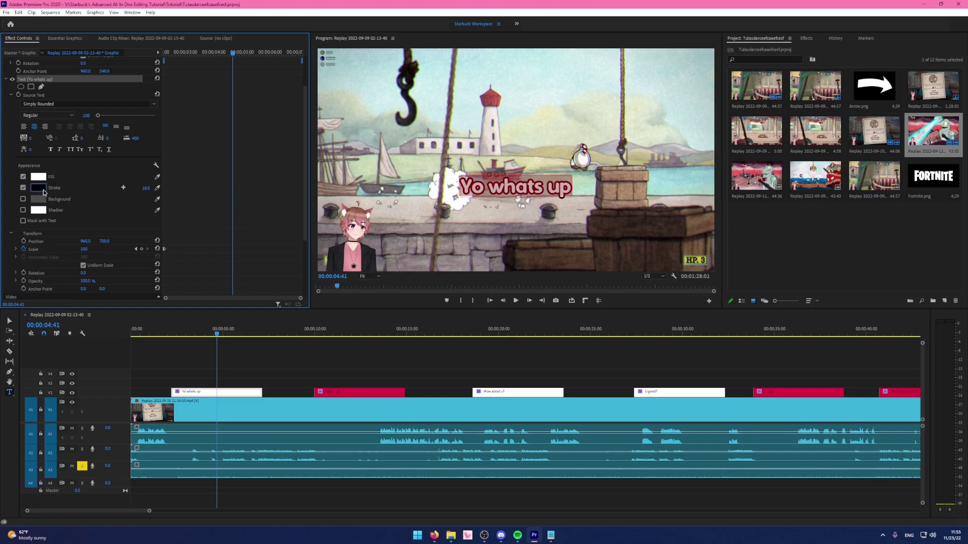
left_click(44, 192)
left_click(560, 225)
Create a master text style named Black from the "Yo whats up" caption.
left_click(65, 38)
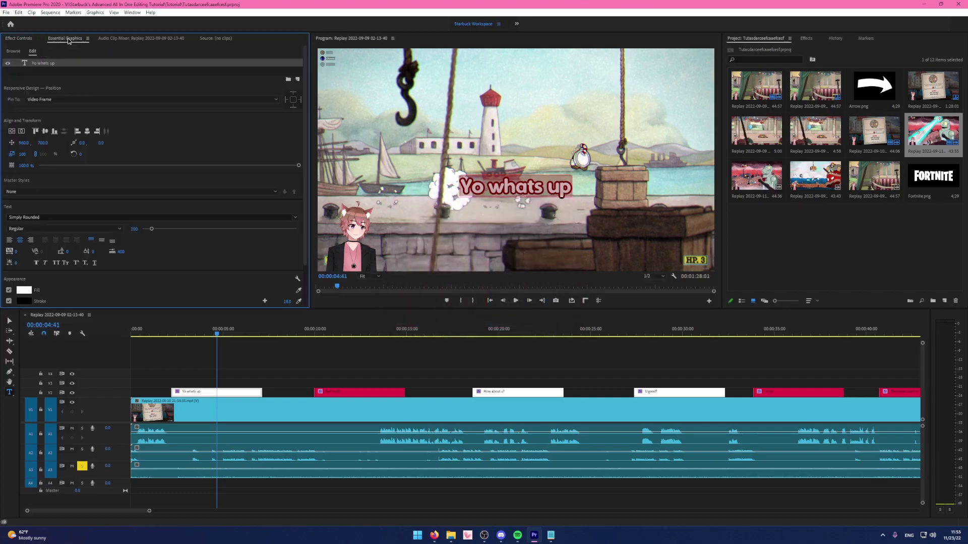
left_click(36, 193)
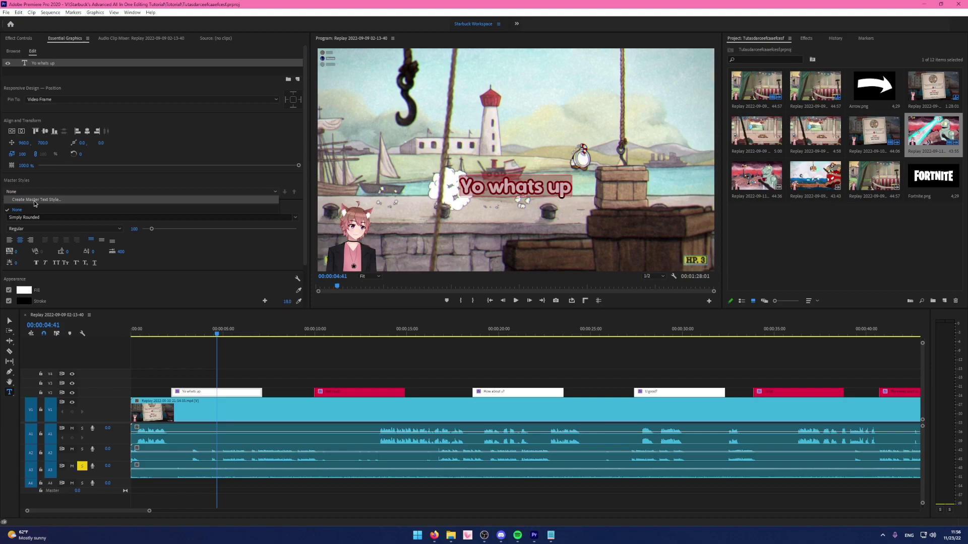
left_click(35, 200)
type("Black")
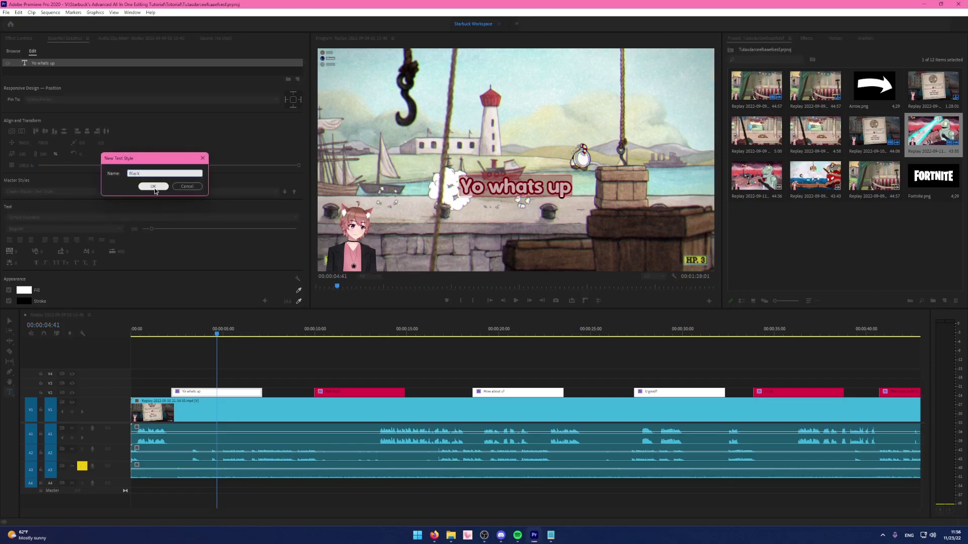
left_click(153, 187)
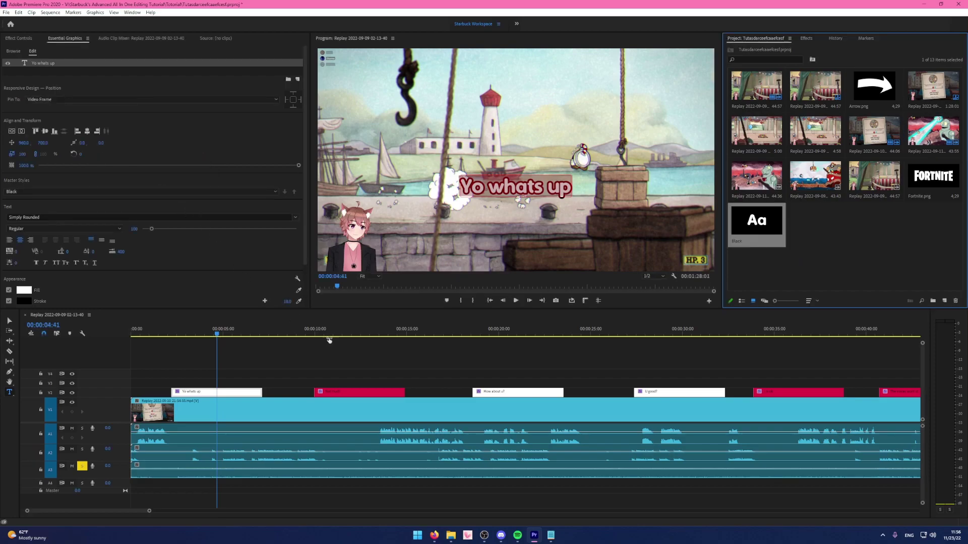
Apply the Black master style from the project bin to the "Yo whats up" caption clip.
left_click(290, 362)
left_click_drag(753, 235, 231, 394)
left_click(283, 360)
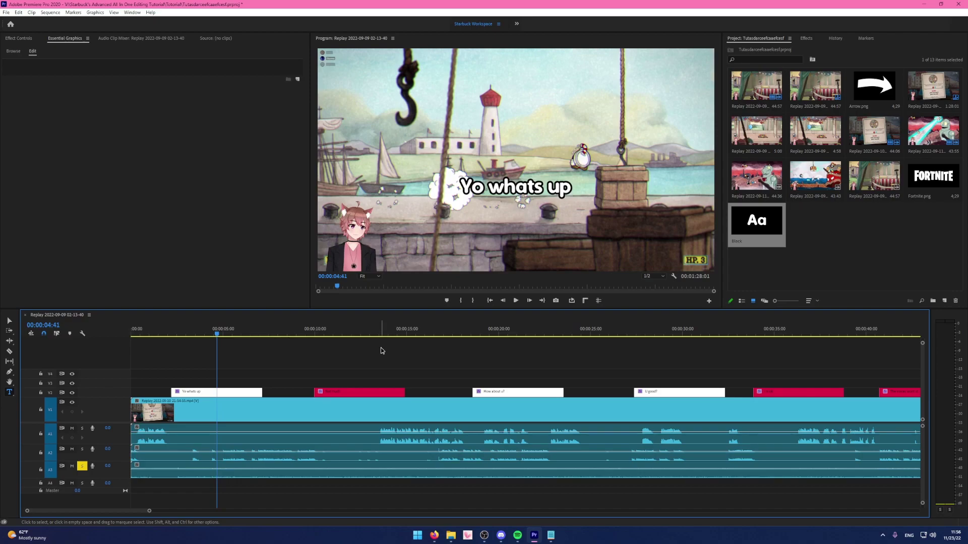
Select the text of the "Not much" caption and copy the Red hex code D90F43 from the colour notes.
scroll(504, 402, "down", 2)
scroll(353, 393, "up", 2)
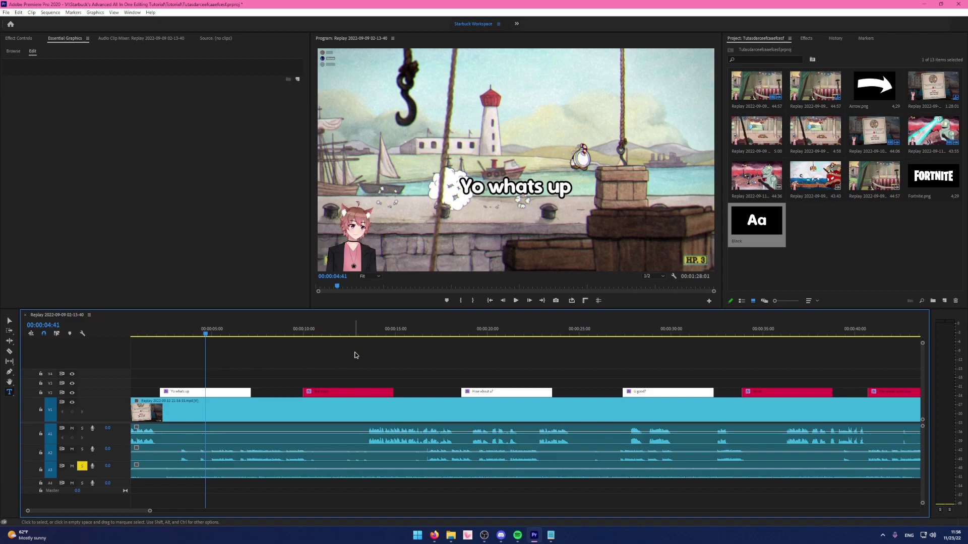
left_click(333, 335)
left_click(511, 187)
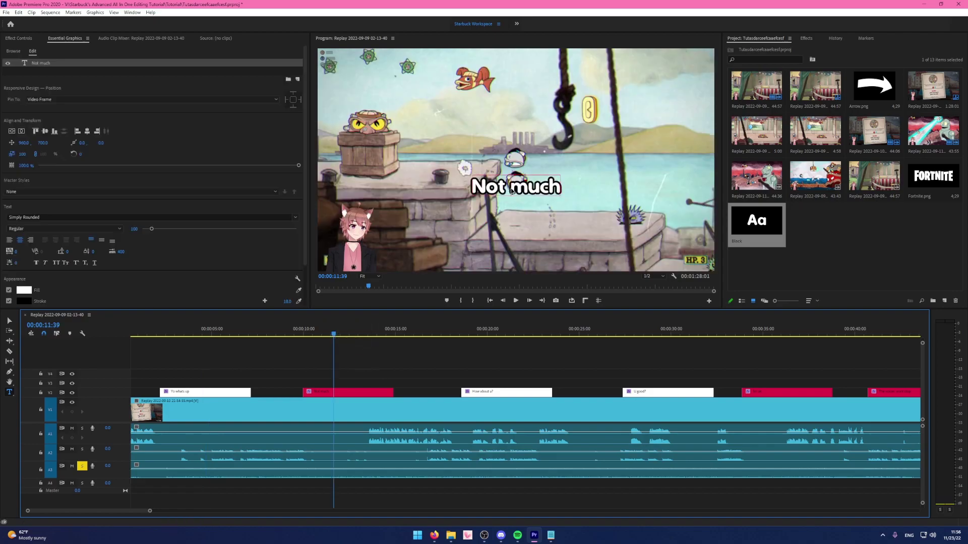
left_click(18, 38)
left_click(64, 38)
scroll(131, 262, "down", 2)
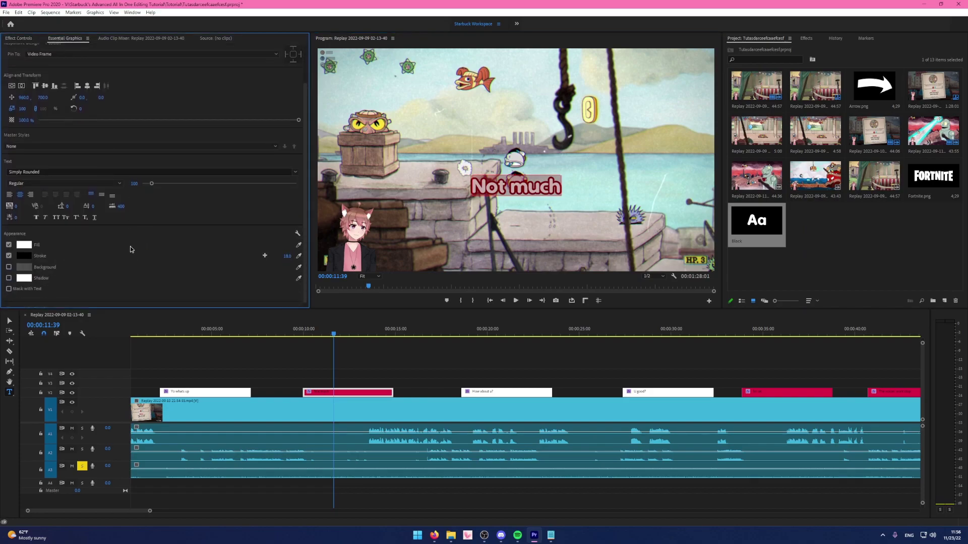
left_click(551, 536)
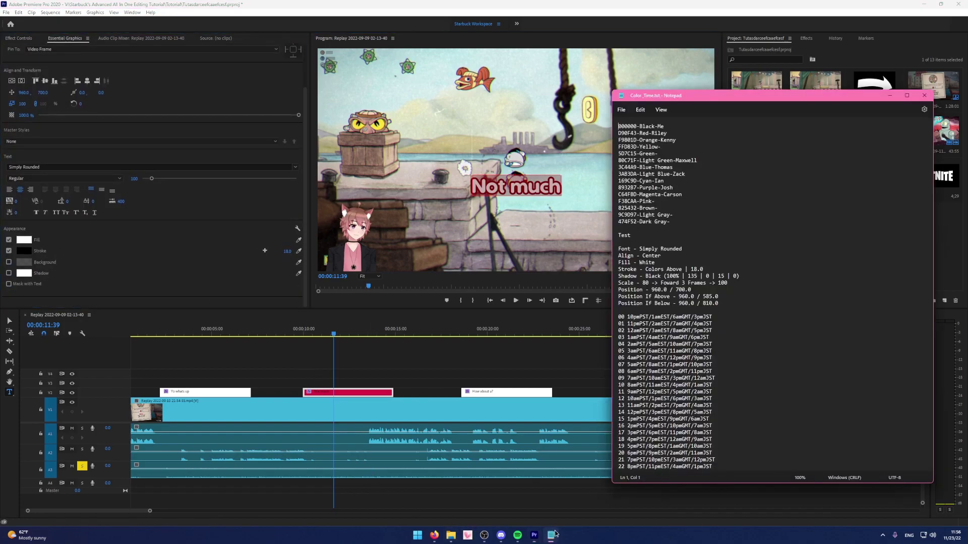
left_click(628, 133)
double_click(629, 133)
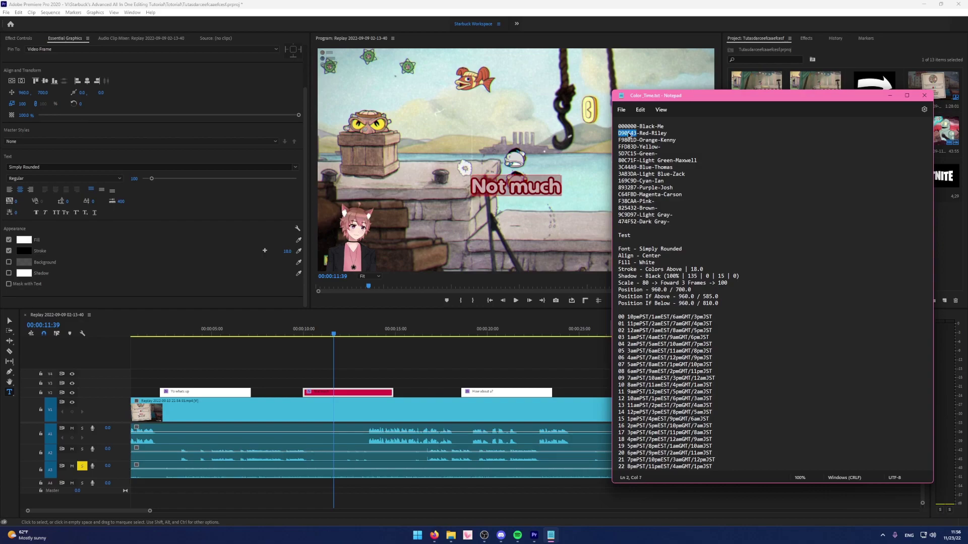
key("ctrl+c")
Set the "Not much" caption's stroke colour to the copied hex code D90F43.
left_click(23, 251)
double_click(527, 316)
key("ctrl+v")
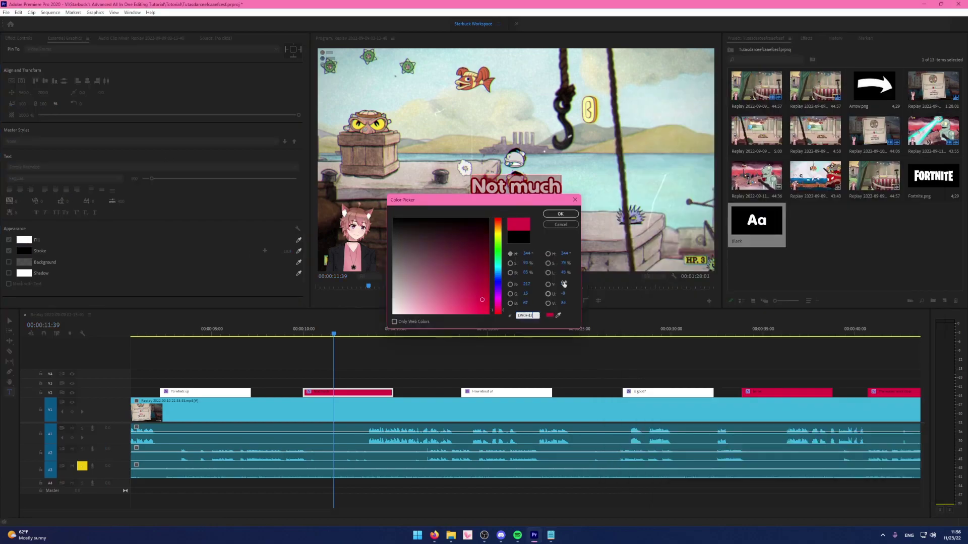
left_click(561, 216)
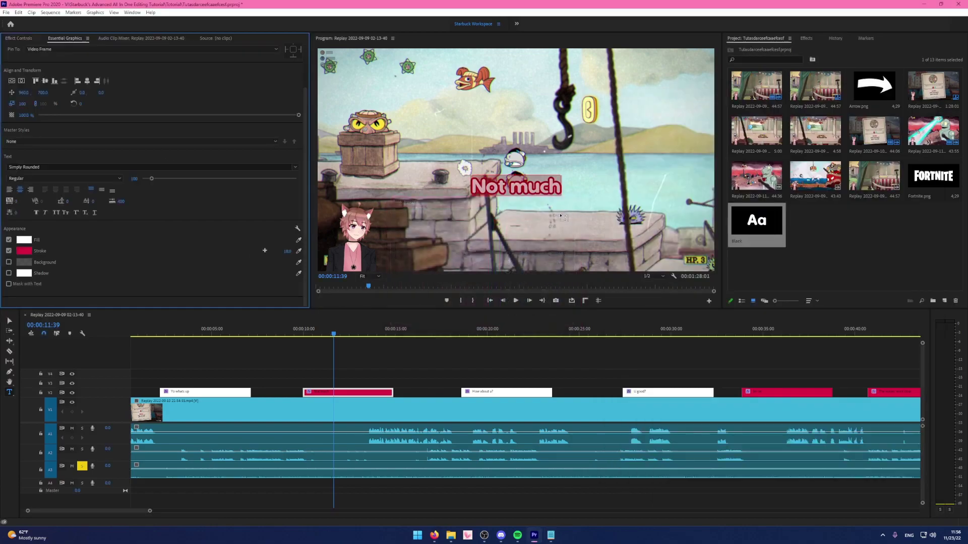
Create a master text style named Red from the "Not much" caption.
left_click(45, 142)
left_click(48, 167)
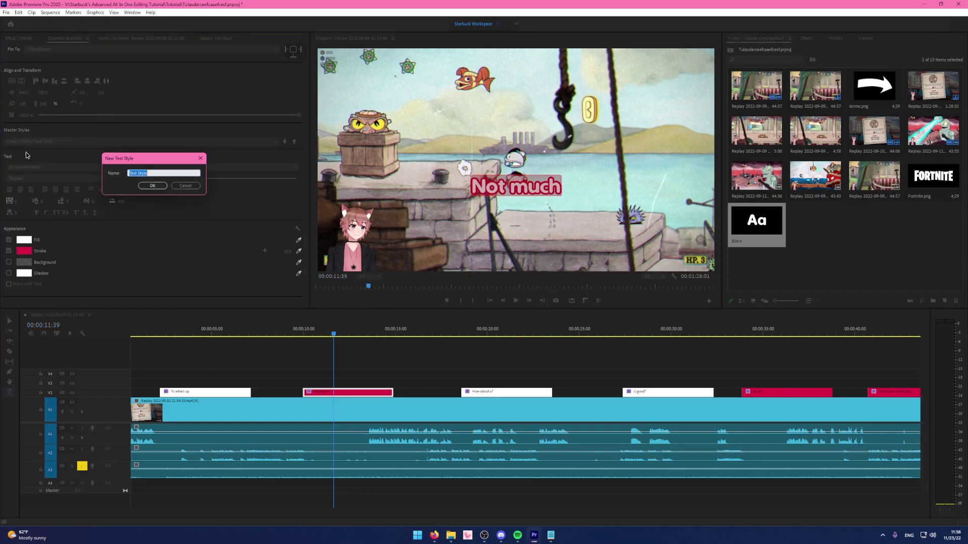
type("RED")
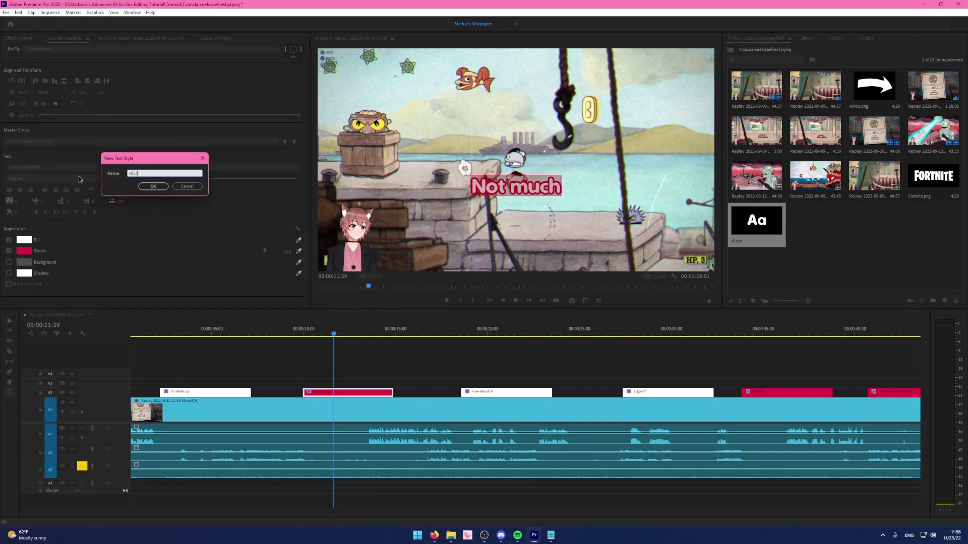
left_click(154, 187)
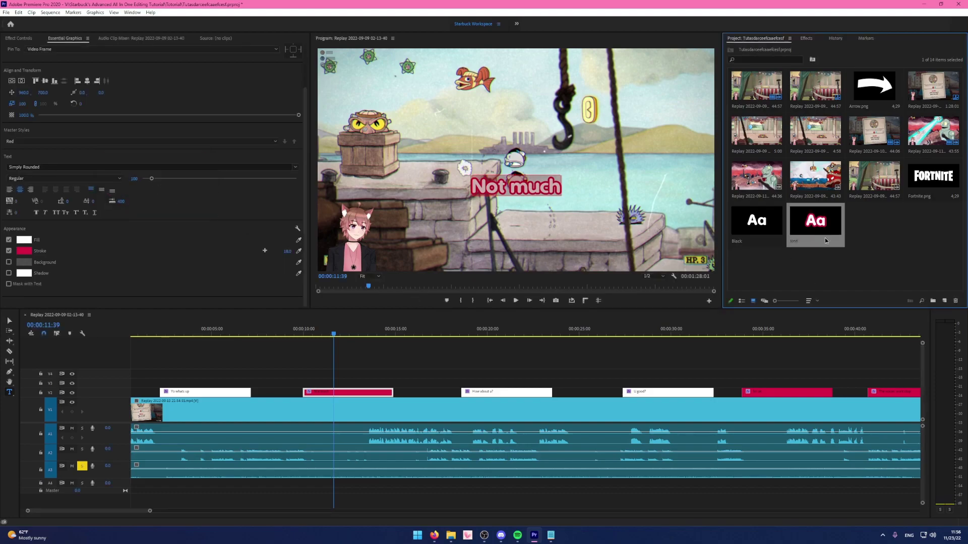
Give the "yeah what a nerd" caption an orange stroke and create a master text style named Orange from it.
left_click(447, 355)
key("minus")
key("minus")
scroll(555, 383, "right", 4)
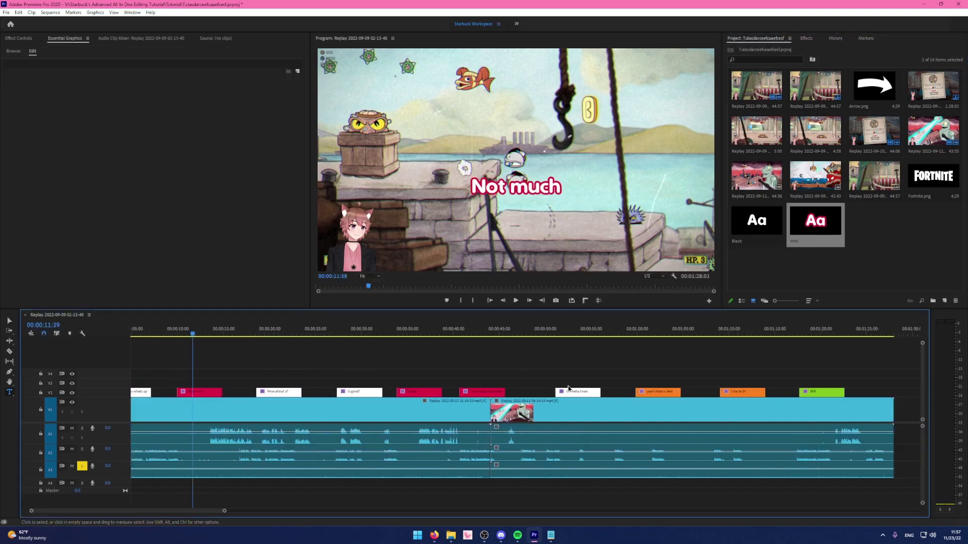
left_click(622, 332)
key("equal")
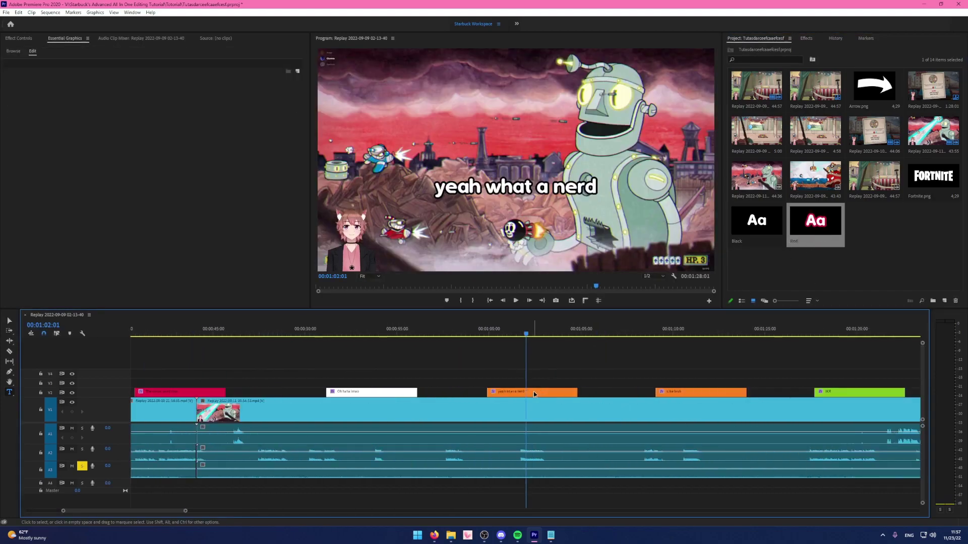
left_click(504, 188)
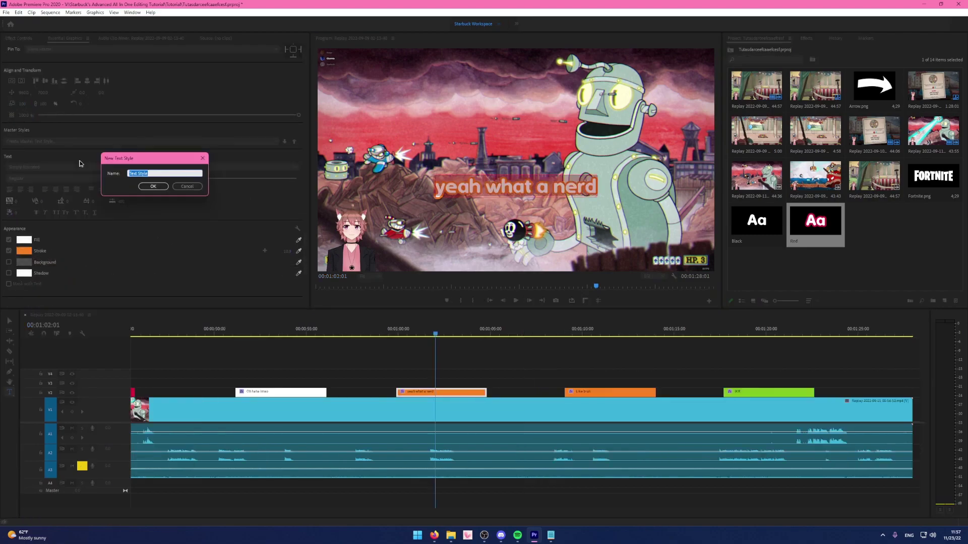
type("O")
type("r")
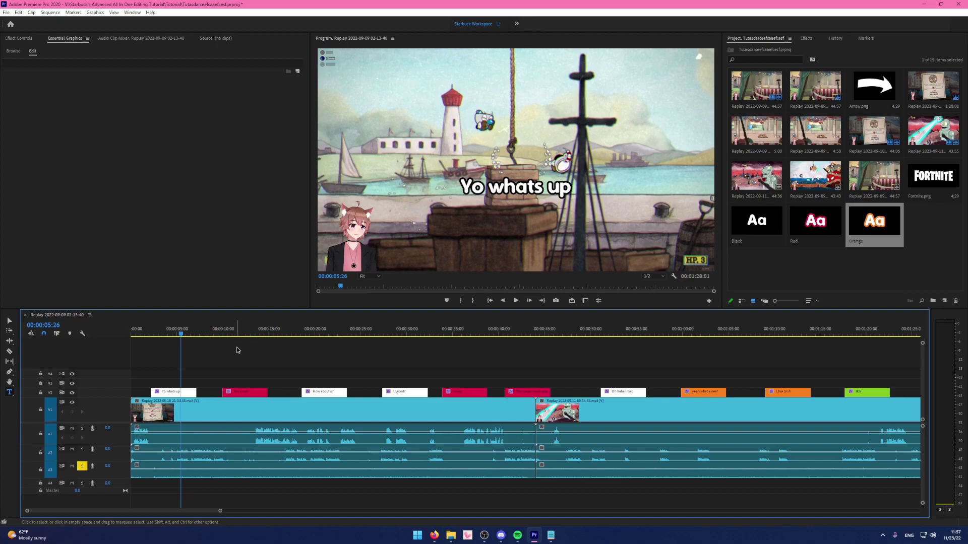
Step through the captions along the sequence, from "Not much" to "LIke bruh", to examine their stroke colours.
left_click(245, 333)
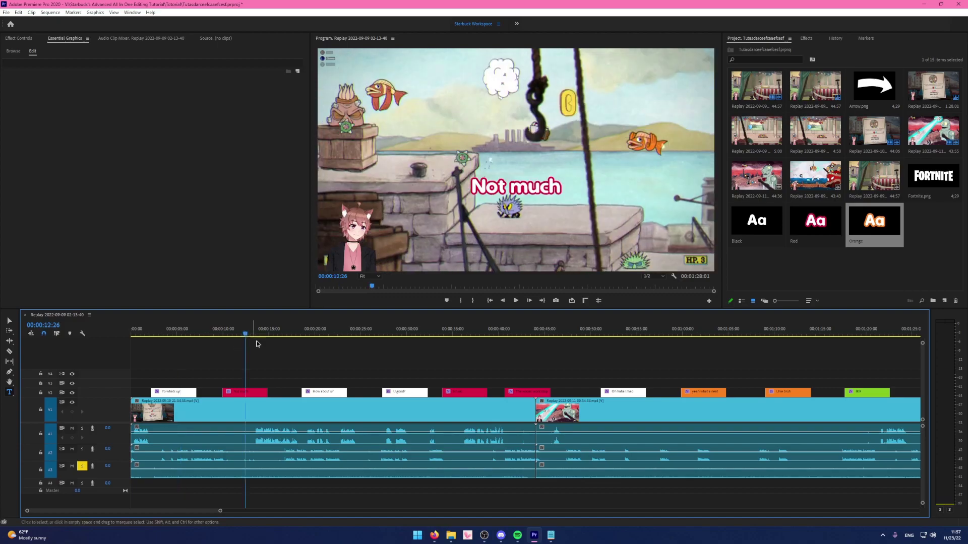
left_click(460, 334)
left_click(522, 333)
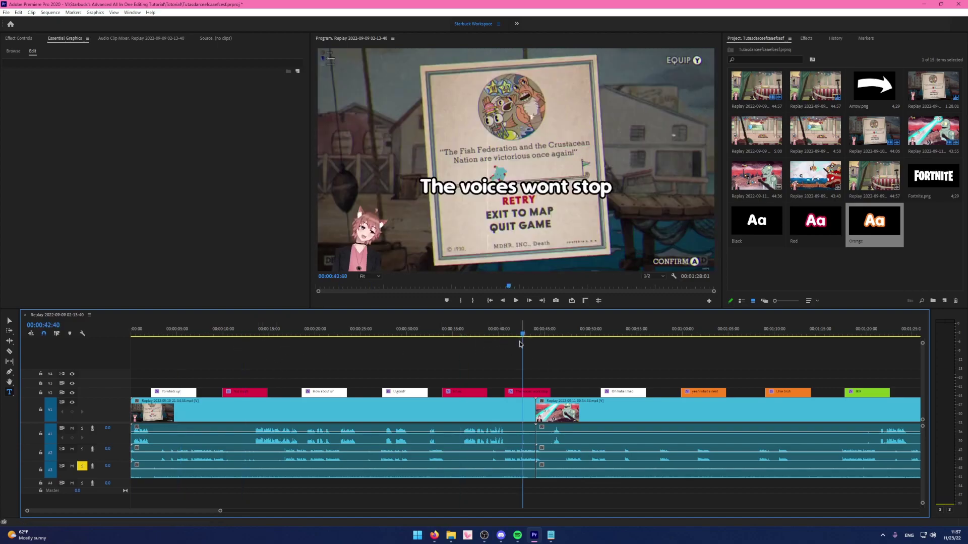
left_click(469, 334)
scroll(426, 361, "down", 5)
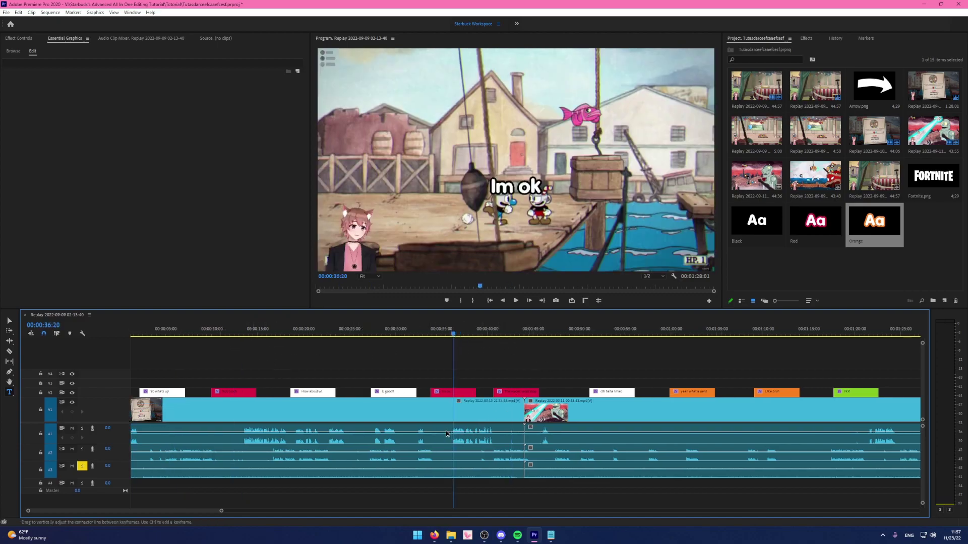
left_click_drag(415, 334, 459, 337)
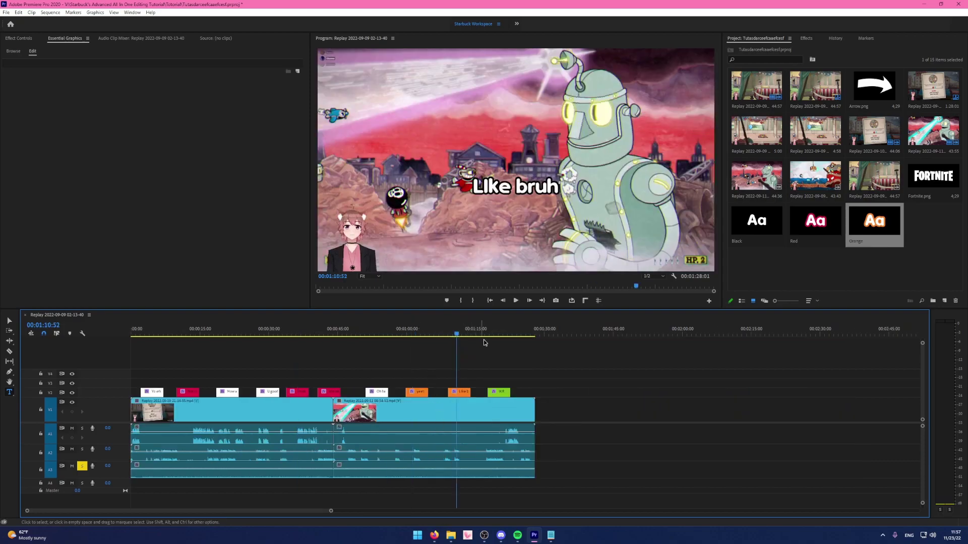
Set the "IKR" caption's stroke colour to the green hex code 5D7C15 copied from the Color & Time text file.
left_click(499, 335)
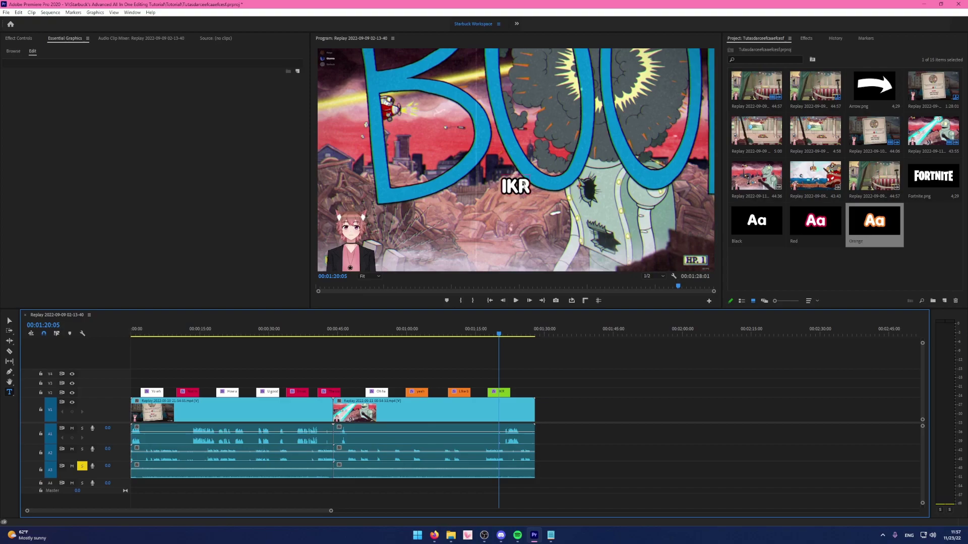
left_click(523, 186)
left_click(451, 536)
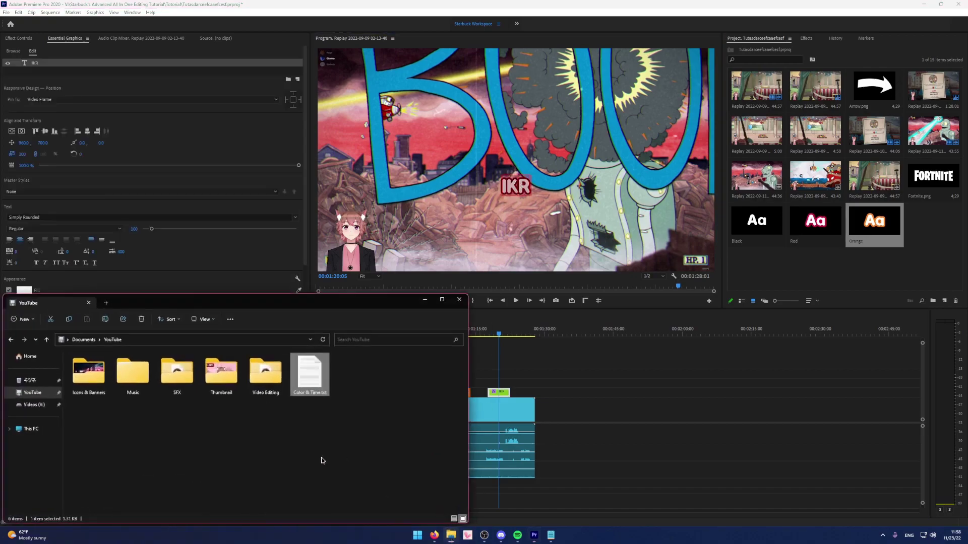
double_click(318, 388)
double_click(634, 153)
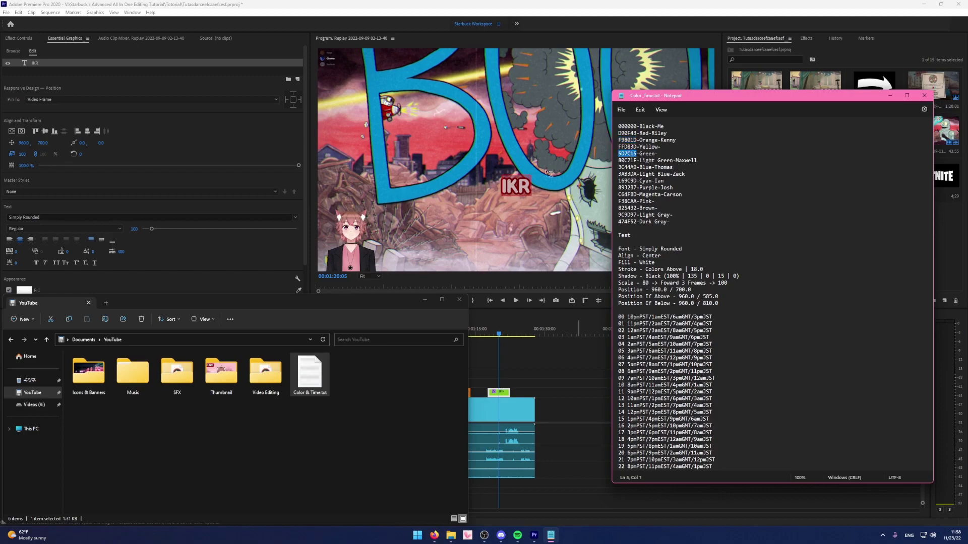
left_click(18, 39)
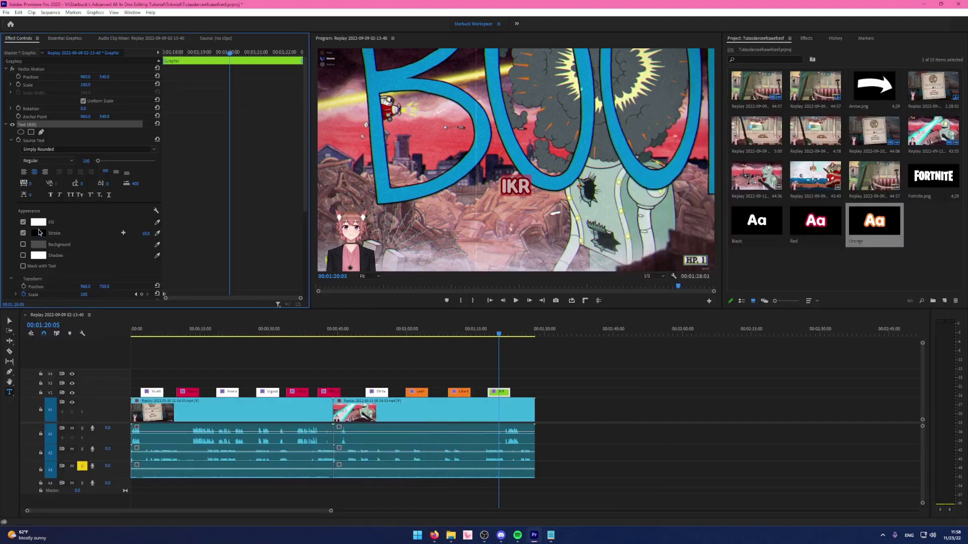
left_click(38, 232)
double_click(527, 315)
key("ctrl+v")
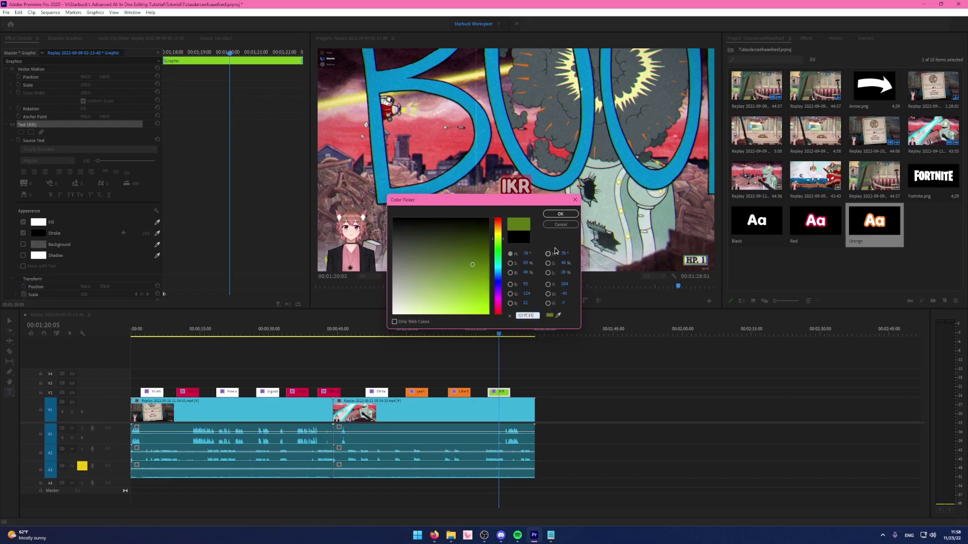
key("Return")
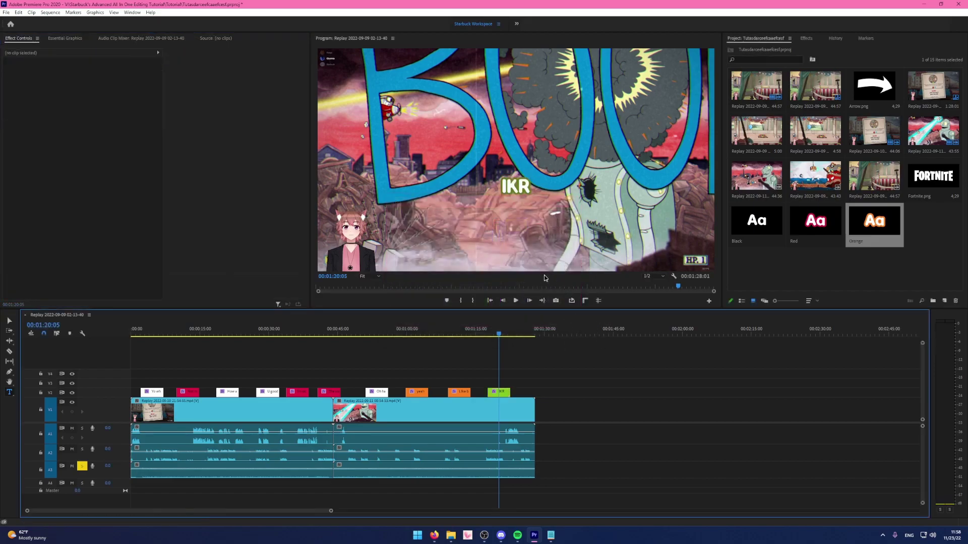
Copy the light green hex code 80C71F from the colour notes and set it as the "IKR" caption's stroke colour.
left_click(515, 194)
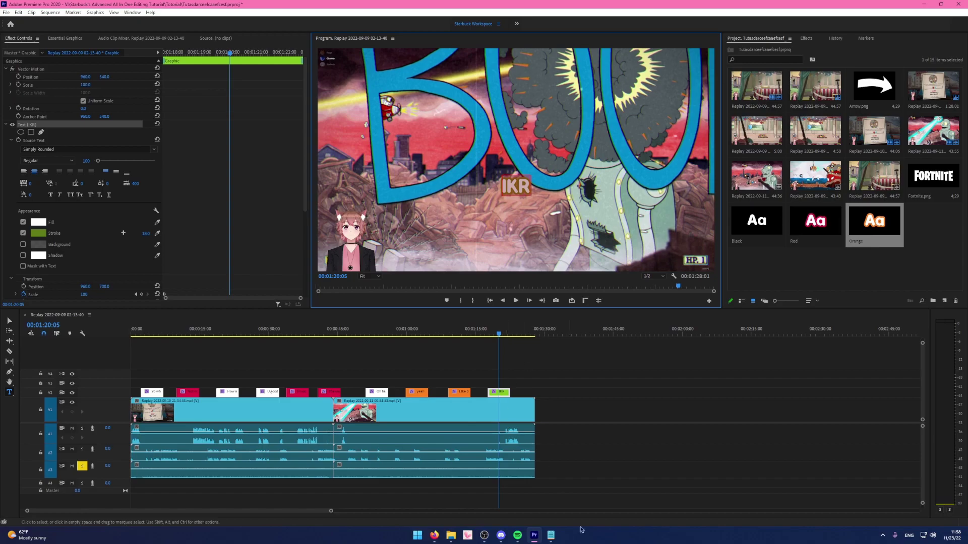
left_click(551, 536)
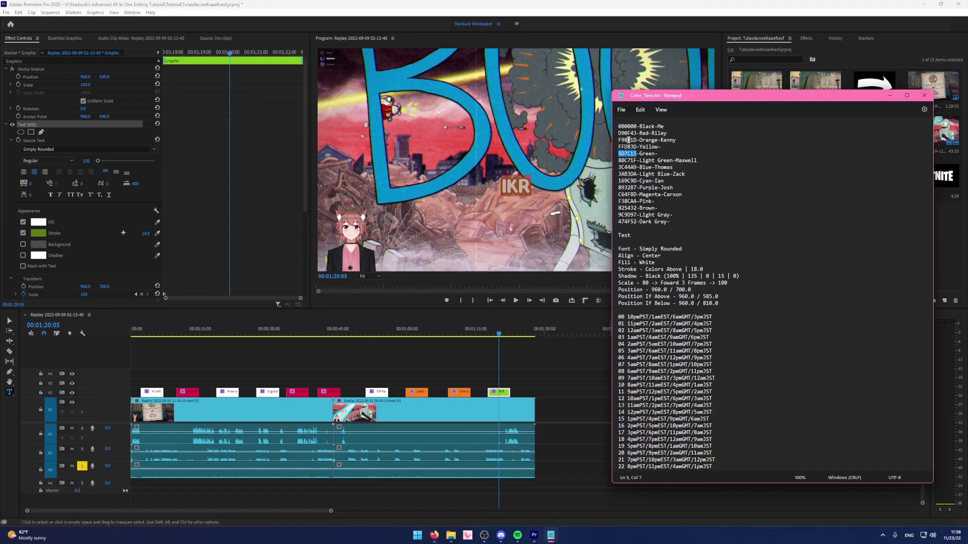
left_click(511, 186)
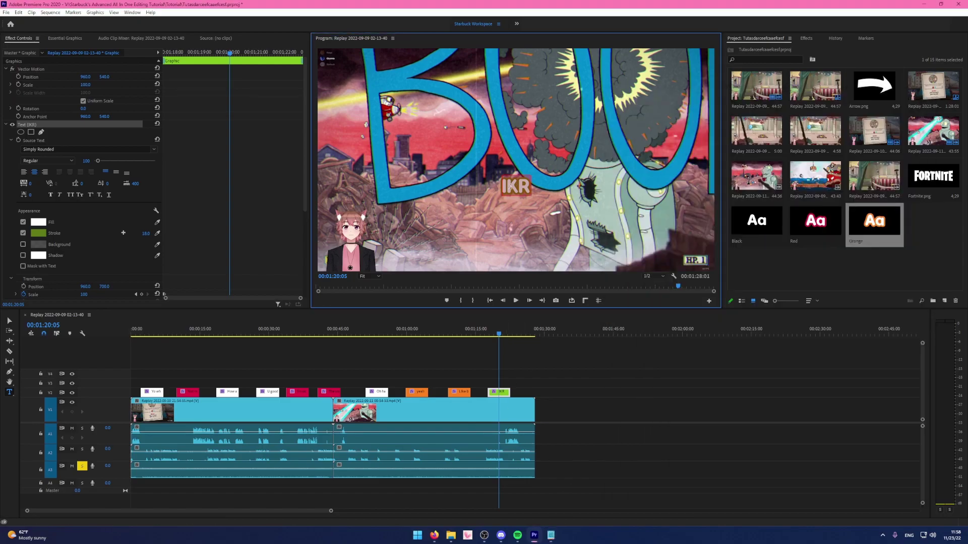
left_click(38, 233)
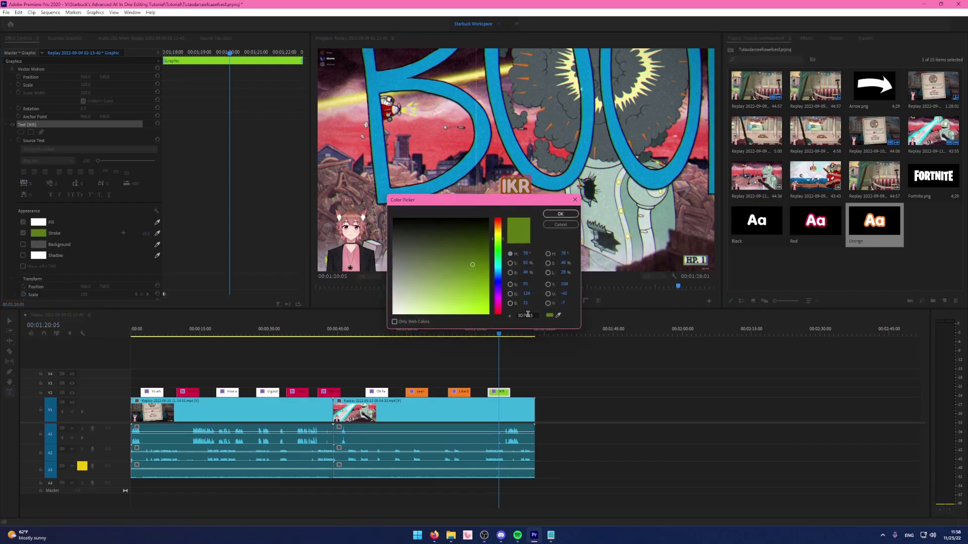
key("ctrl+v")
left_click(560, 214)
left_click(574, 378)
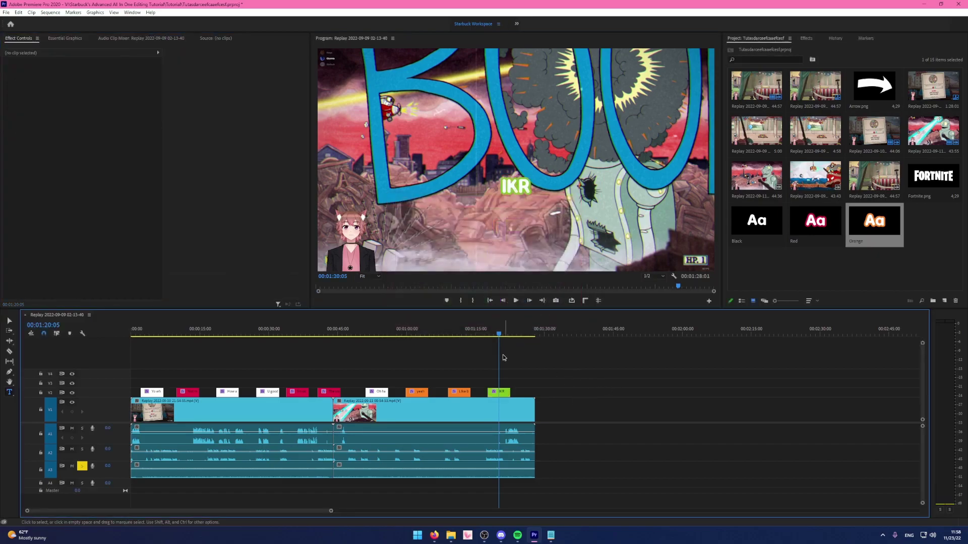
Select the whole label group of the red "Not much" caption and apply the Red master text style to it.
left_click(196, 330)
key("backslash")
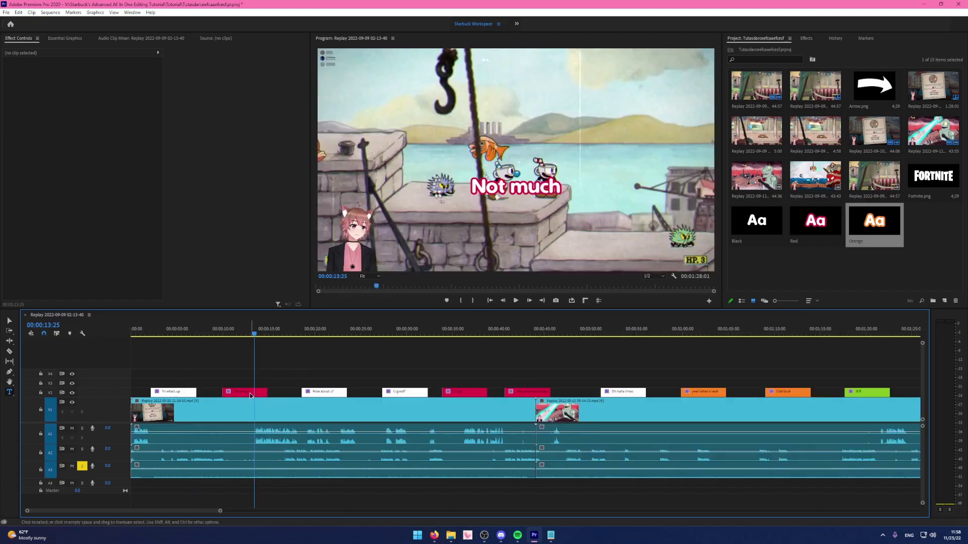
left_click(245, 397)
right_click(244, 397)
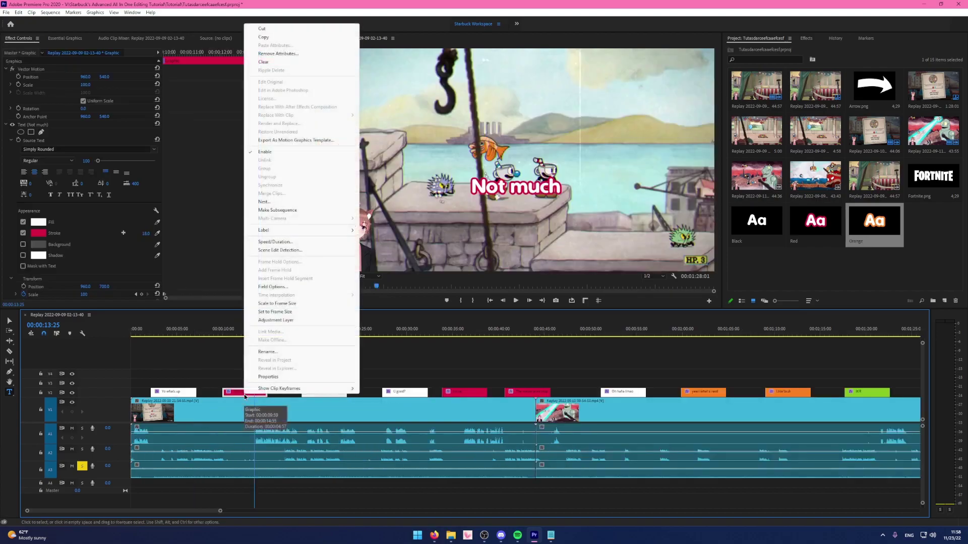
mouse_move(285, 233)
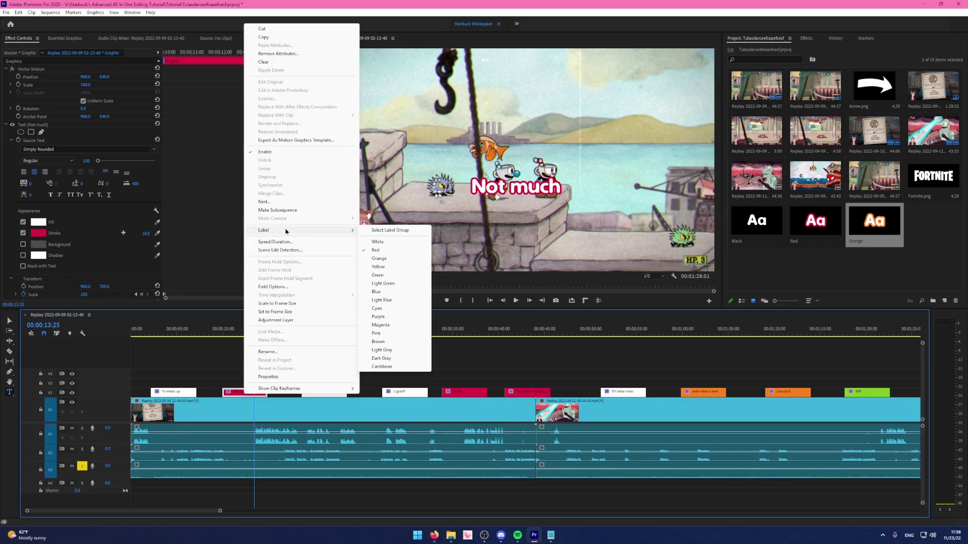
left_click(383, 233)
key("minus")
key("minus")
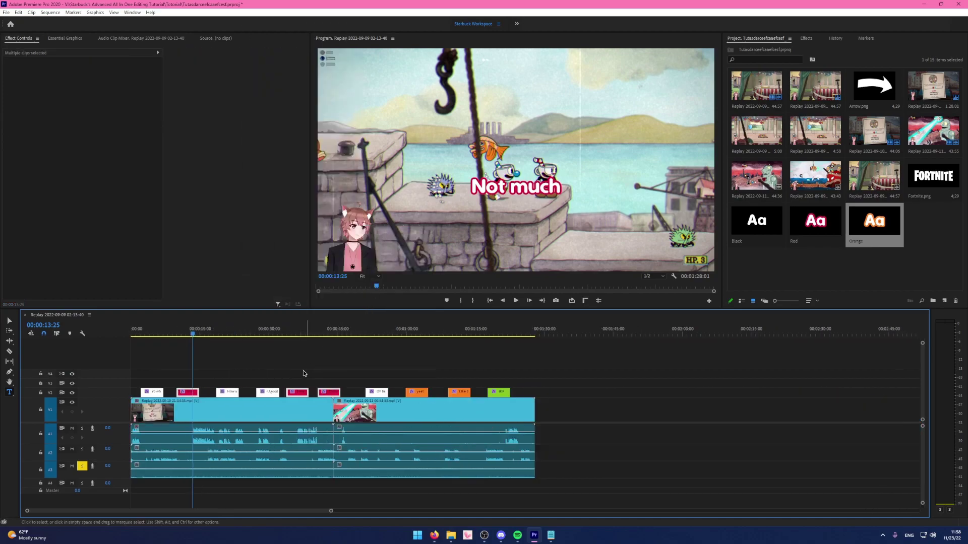
left_click(815, 222)
left_click_drag(482, 327, 191, 394)
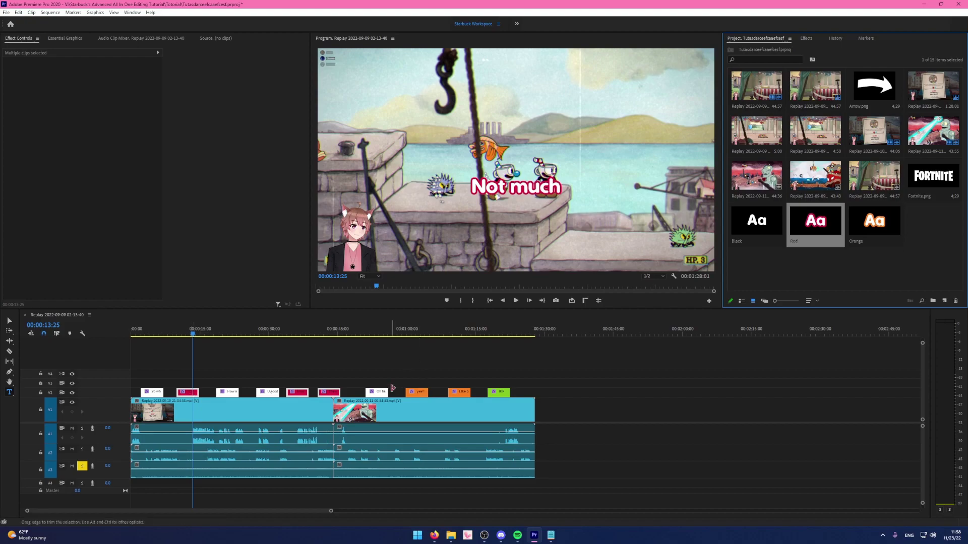
Select the white label group of captions and apply the Black master text style to it.
right_click(157, 393)
mouse_move(206, 228)
left_click(307, 225)
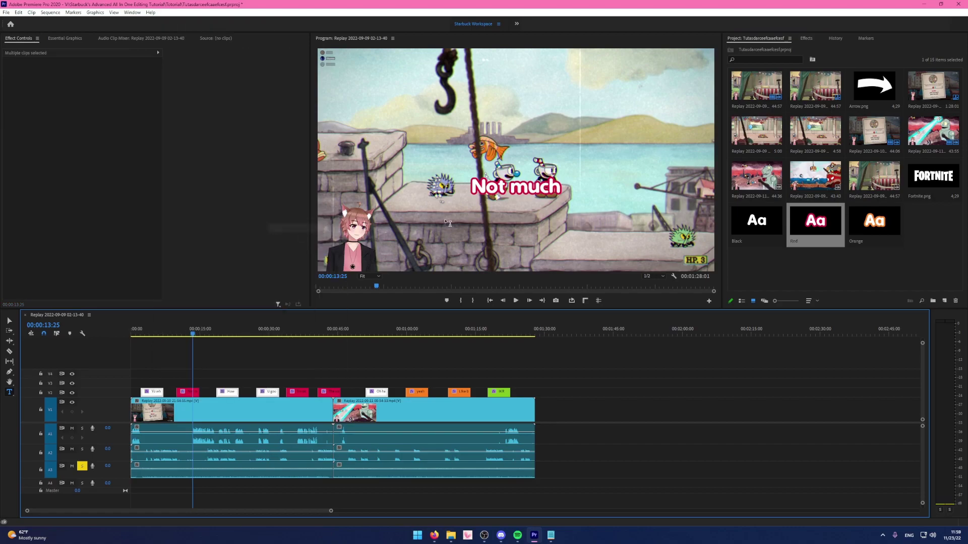
left_click(228, 333)
left_click(227, 334)
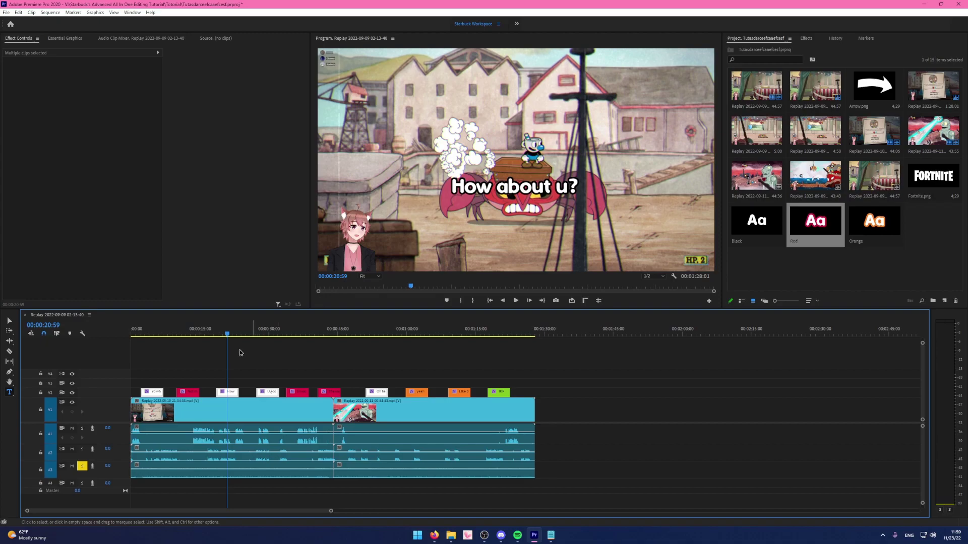
left_click(151, 332)
left_click_drag(756, 225, 154, 392)
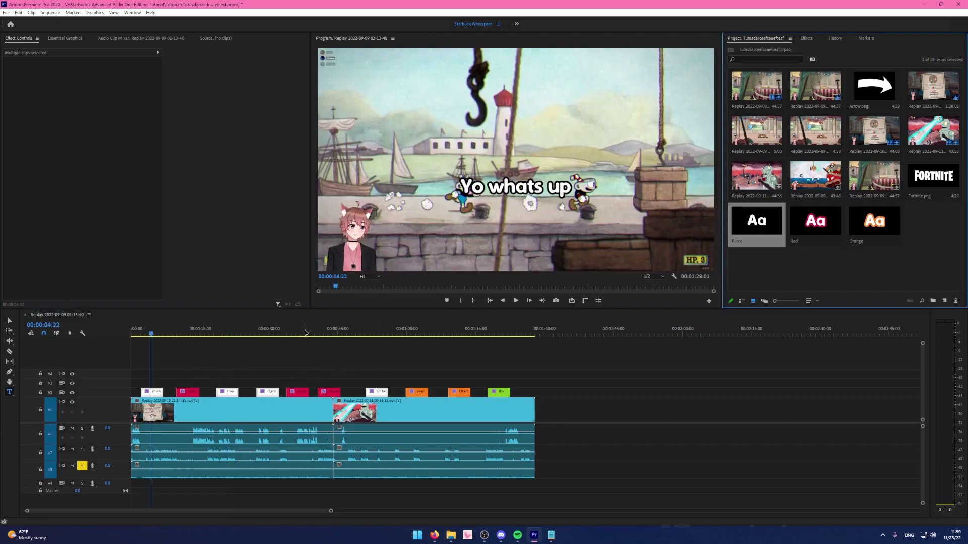
Select the orange label group from the "yeah what a nerd" caption and apply the Orange master text style to it.
left_click(414, 333)
right_click(418, 392)
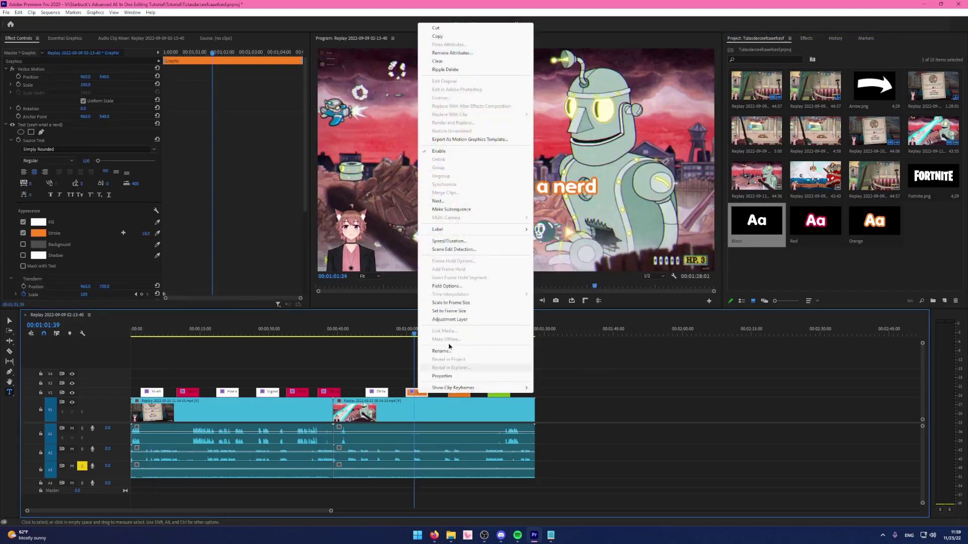
left_click(695, 419)
left_click(462, 333)
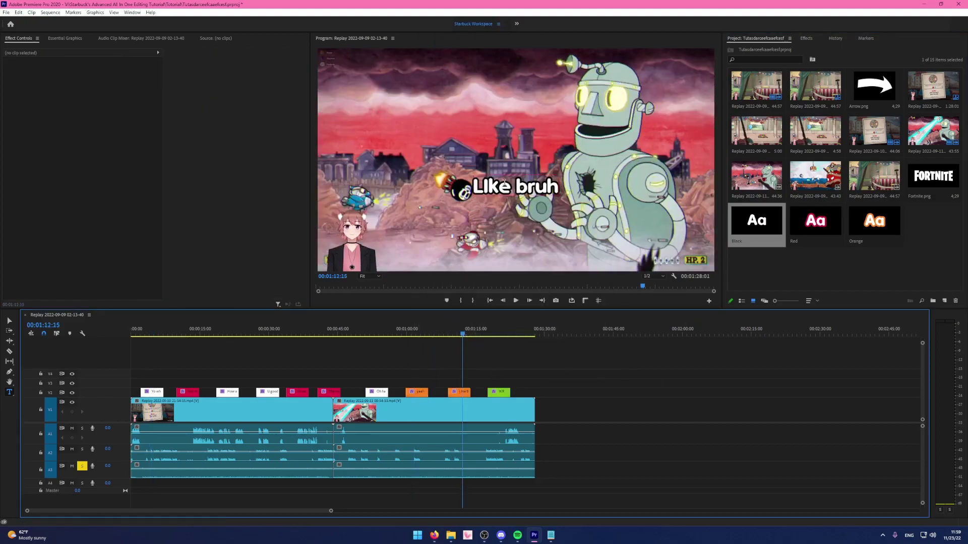
left_click(419, 393)
right_click(419, 394)
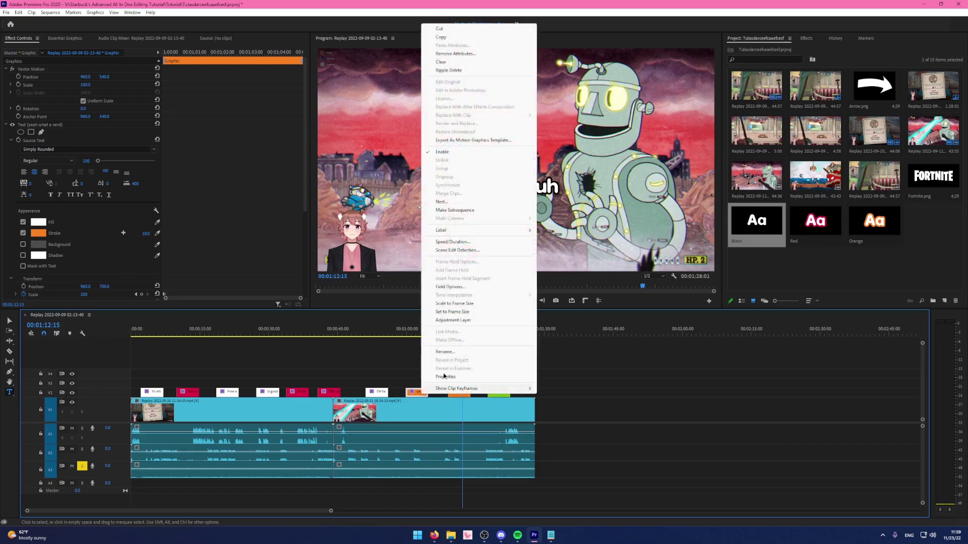
mouse_move(444, 233)
left_click(564, 230)
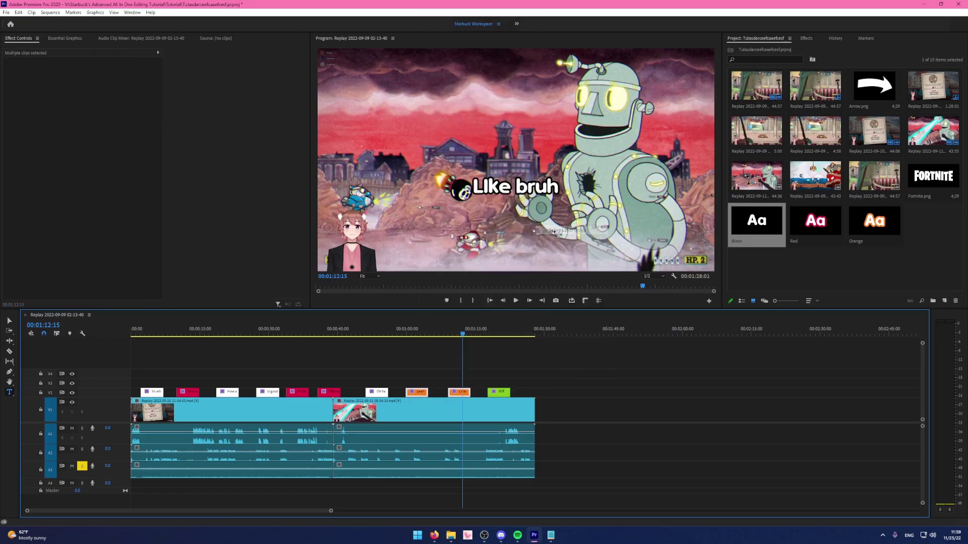
left_click(877, 221)
left_click_drag(417, 392, 417, 391)
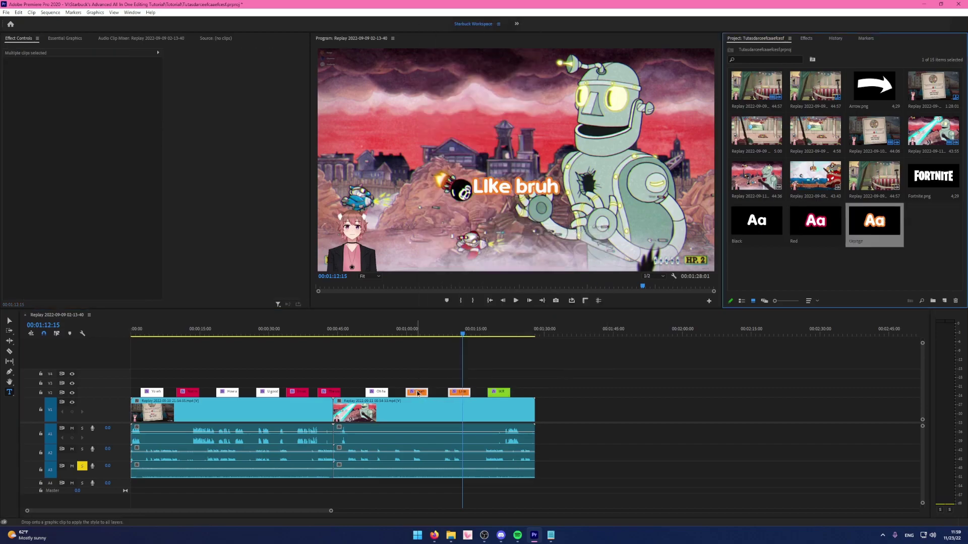
left_click(590, 359)
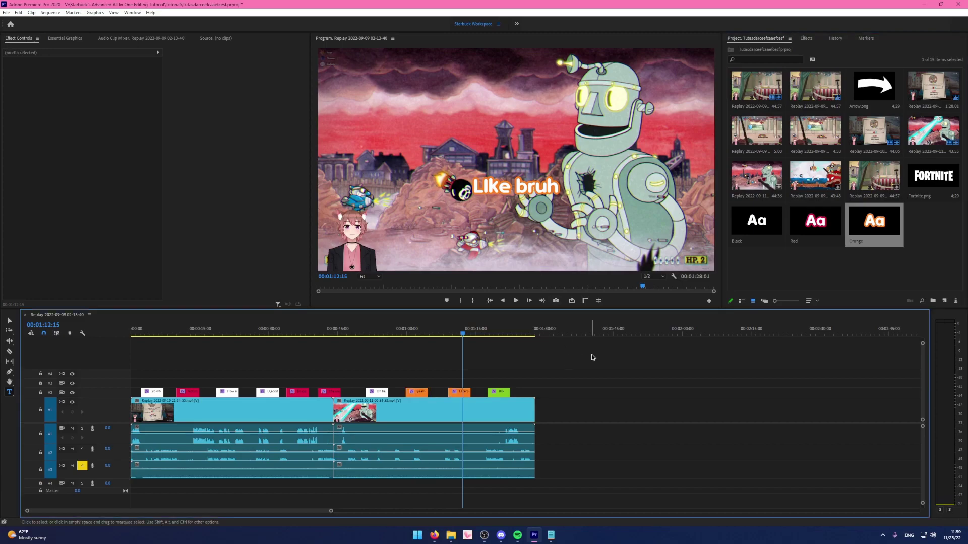
Apply the A - GENTLE SHAKE preset from the ULTIMATE EARTHQUAKE pack to the "LIke bruh" caption and preview the playback.
left_click(528, 332)
left_click(807, 39)
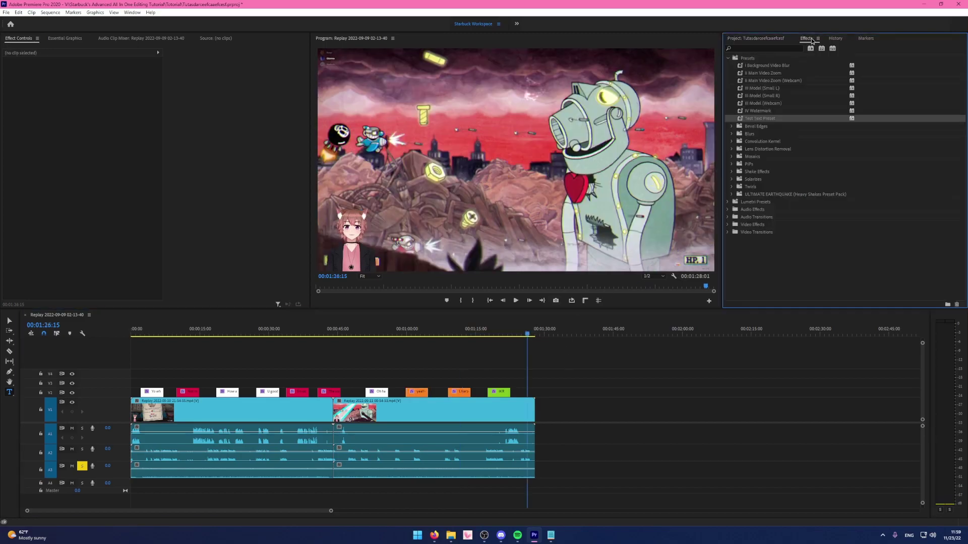
left_click(732, 194)
left_click_drag(773, 202, 459, 392)
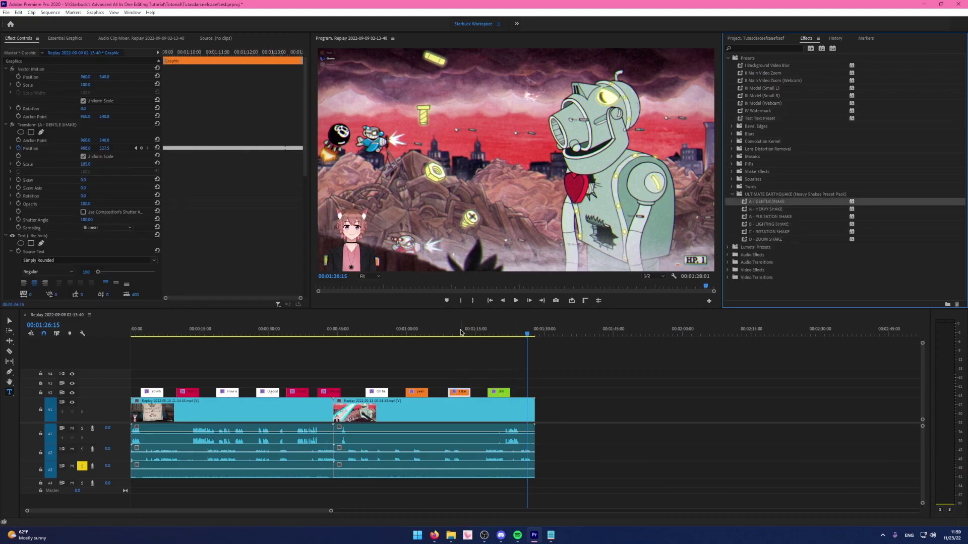
left_click(460, 333)
left_click(533, 346)
key("space")
key("space")
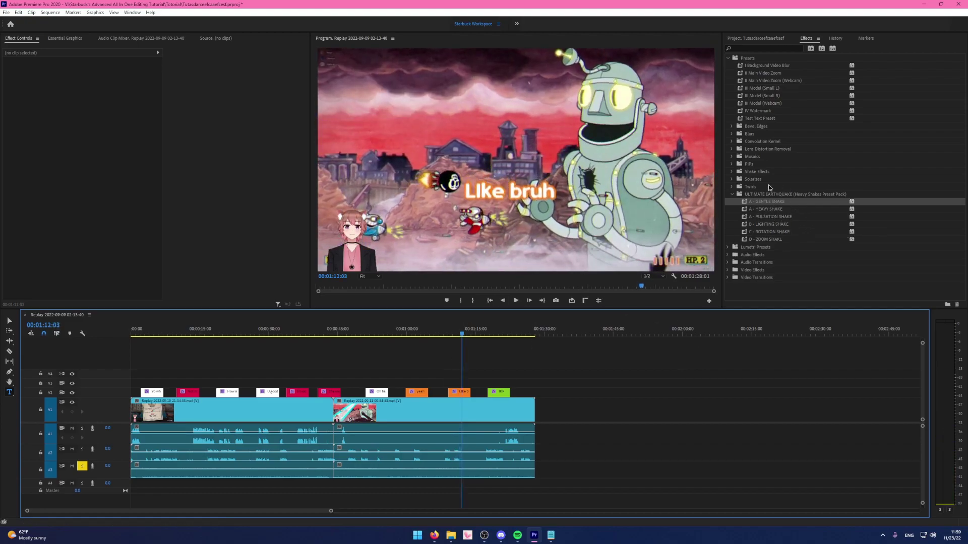
Apply the A - GENTLE SHAKE preset to the "LIke bruh" caption again and play it from near the caption's start.
left_click_drag(775, 202, 467, 392)
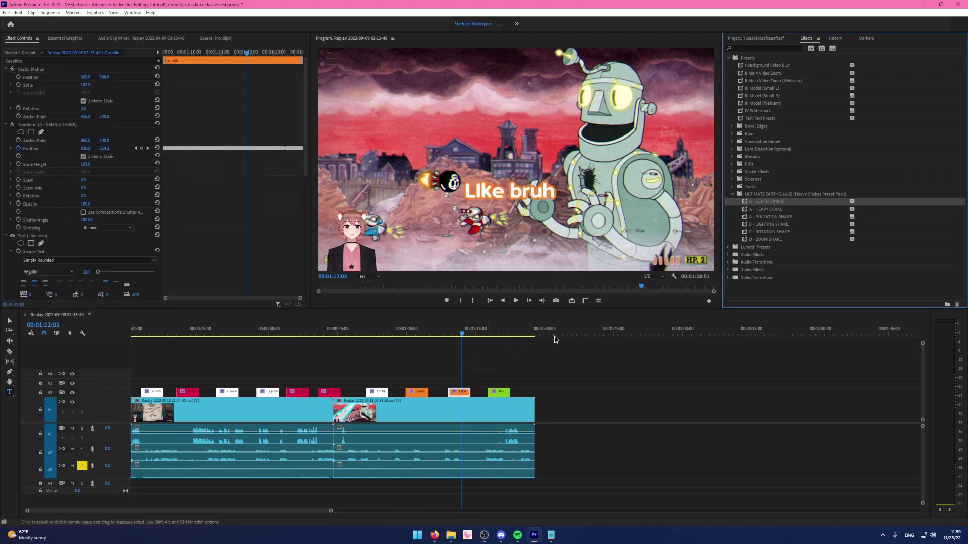
left_click(640, 364)
scroll(640, 365, "up", 4)
scroll(499, 364, "down", 1)
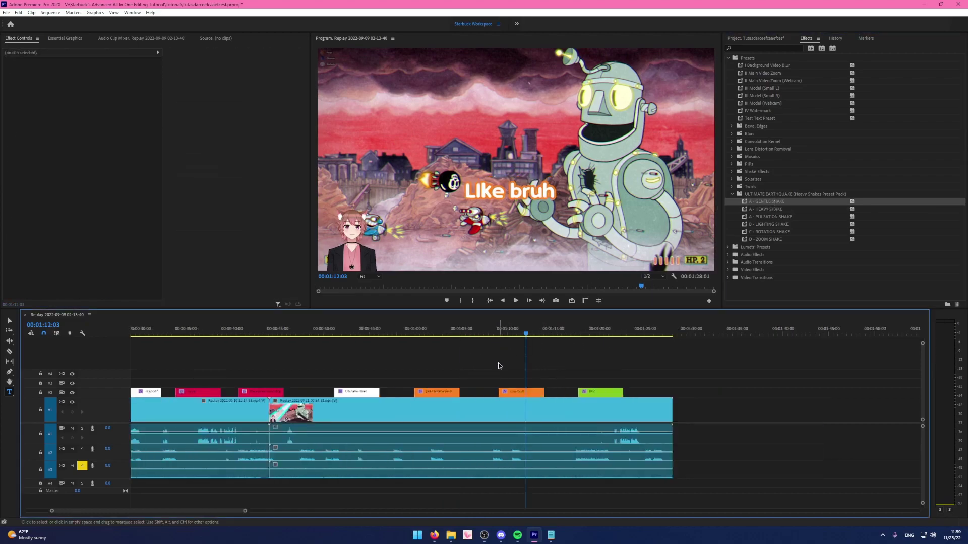
left_click(521, 392)
scroll(196, 193, "down", 3)
left_click_drag(526, 335, 504, 342)
left_click(574, 351)
left_click_drag(782, 207, 521, 392)
left_click(562, 347)
key("space")
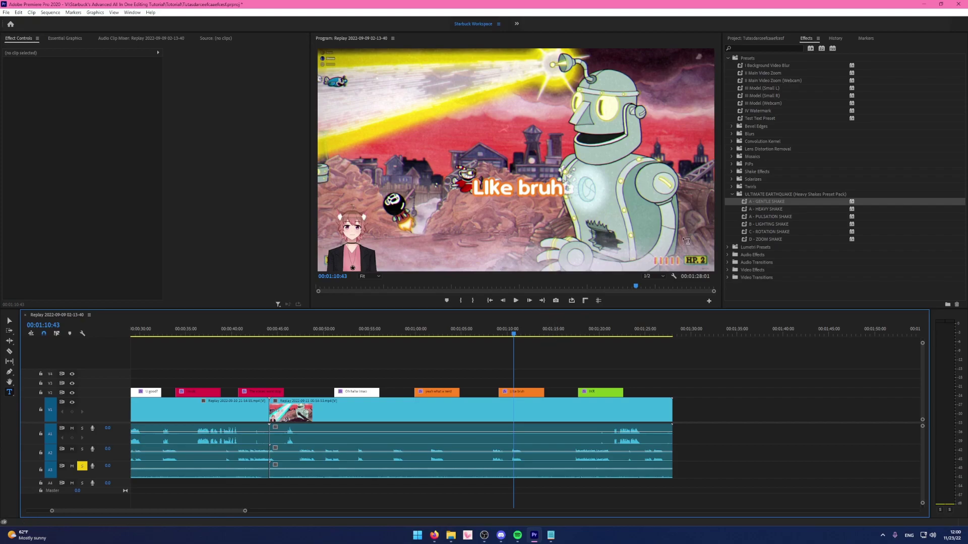
Step through the captions from "Yo whats up" to "LIke bruh" to examine their stroke colours and the shake effect.
key("minus")
left_click(155, 334)
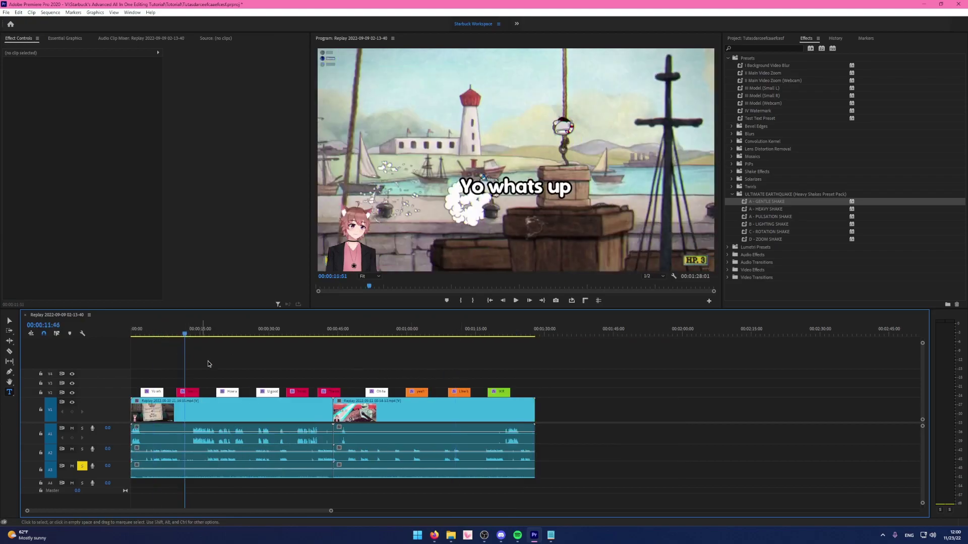
left_click(220, 334)
left_click(270, 333)
left_click(293, 334)
left_click(328, 333)
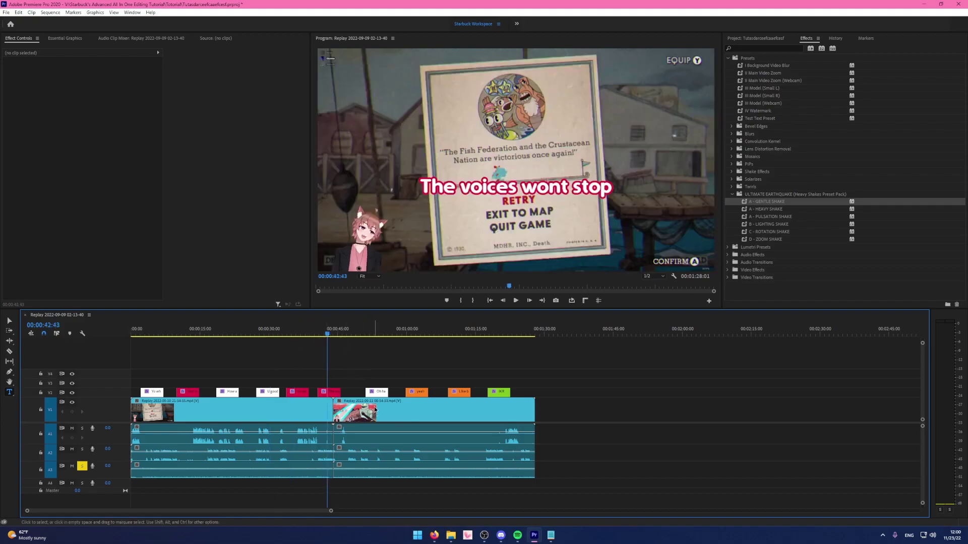
left_click(373, 333)
left_click(415, 335)
left_click(452, 334)
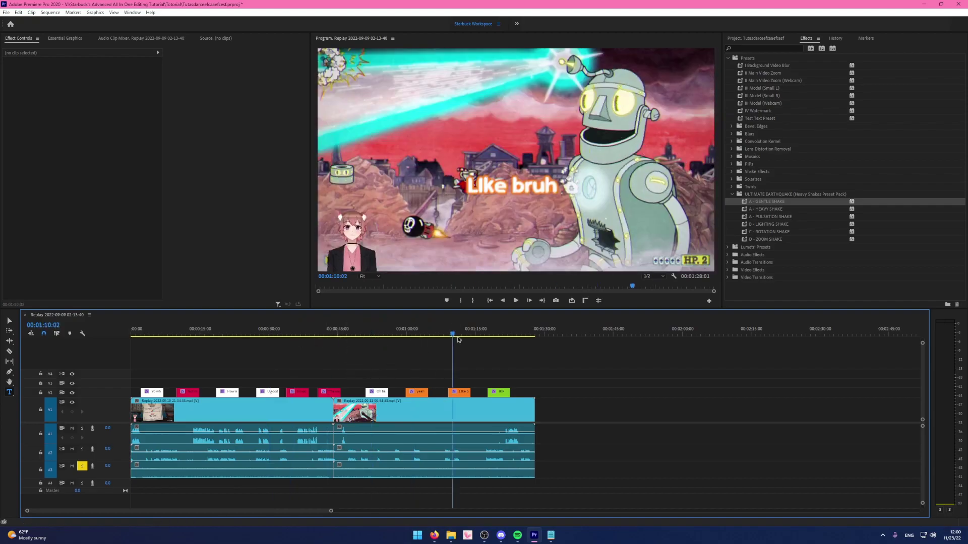
left_click(416, 334)
left_click(452, 334)
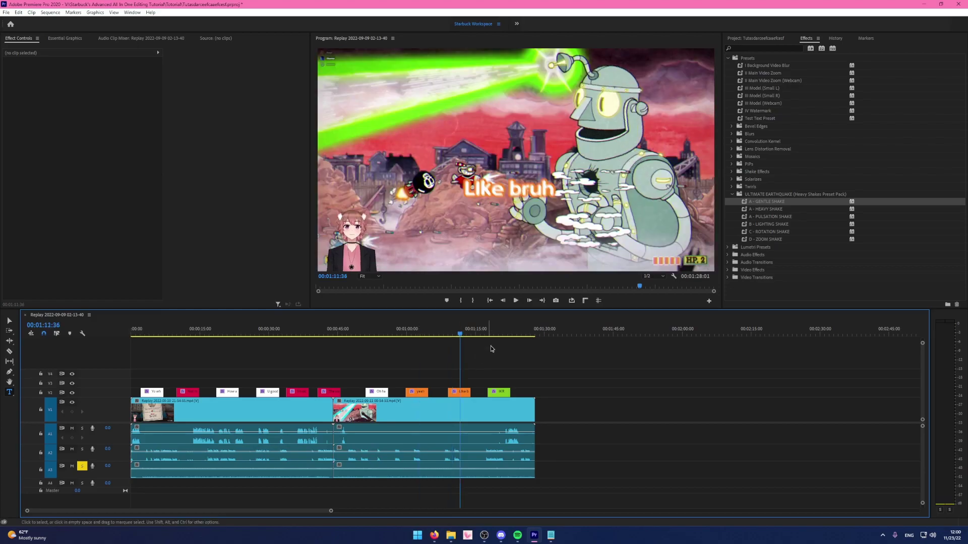
Duplicate both gameplay clips with their audio to an empty stretch after the end of the original footage.
left_click(499, 334)
key("minus")
left_click_drag(404, 403, 166, 476)
left_click_drag(180, 408, 427, 409)
left_click(481, 365)
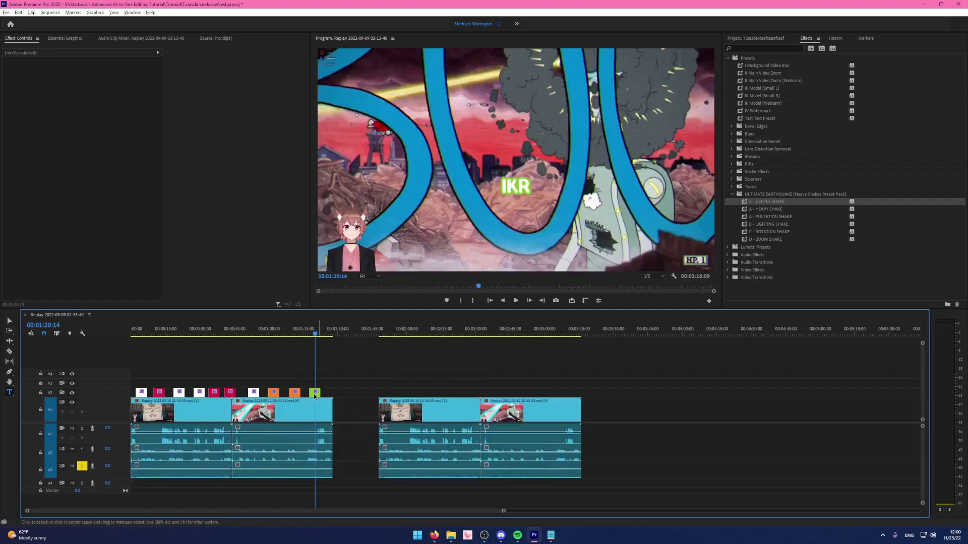
Place copies of the "IKR" caption at two spots above the first duplicated gameplay clip.
left_click_drag(316, 392, 407, 383)
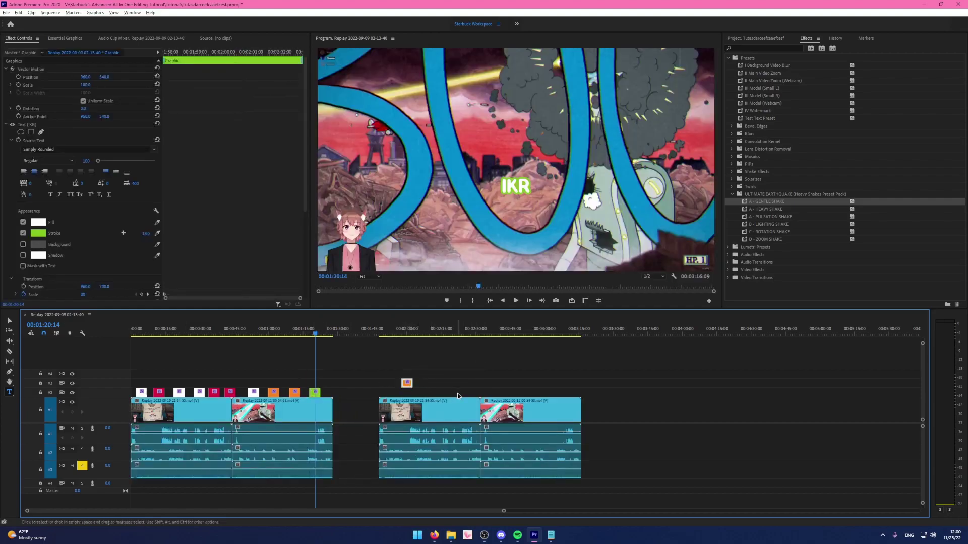
left_click(435, 392)
left_click(408, 330)
key("equal")
key("equal")
left_click_drag(528, 393, 657, 392)
left_click_drag(580, 392, 807, 392)
left_click(490, 390)
key("minus")
left_click(492, 331)
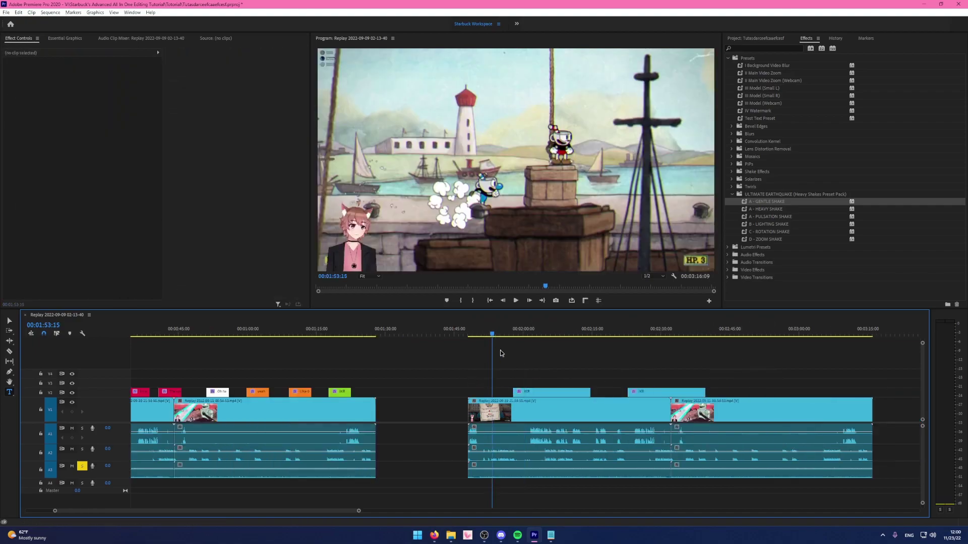
Delete the duplicated gameplay clips and caption copies that follow the original footage.
left_click_drag(505, 414, 453, 411)
left_click(660, 485)
key("minus")
left_click_drag(660, 484, 379, 391)
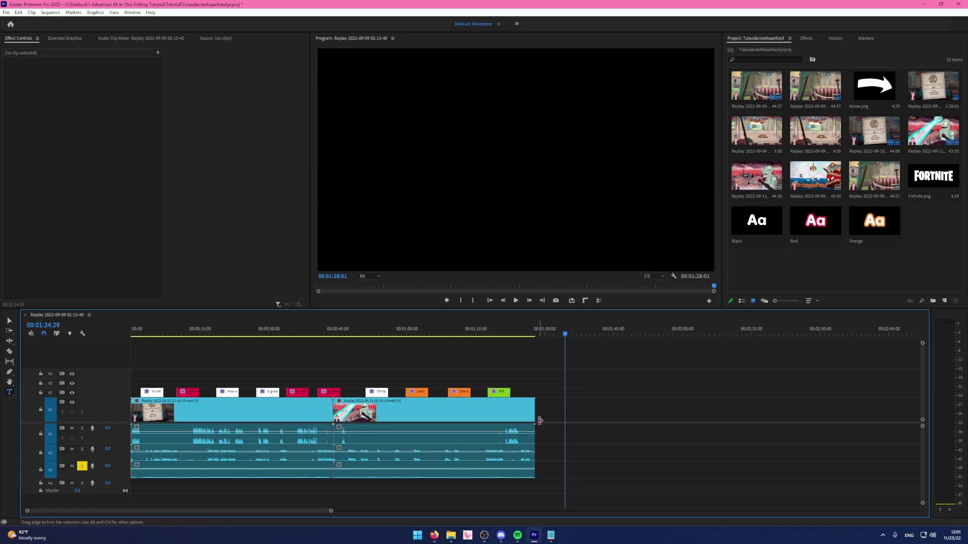
Select every clip in the sequence and mark the full range from In to Out.
left_click_drag(143, 332, 399, 351)
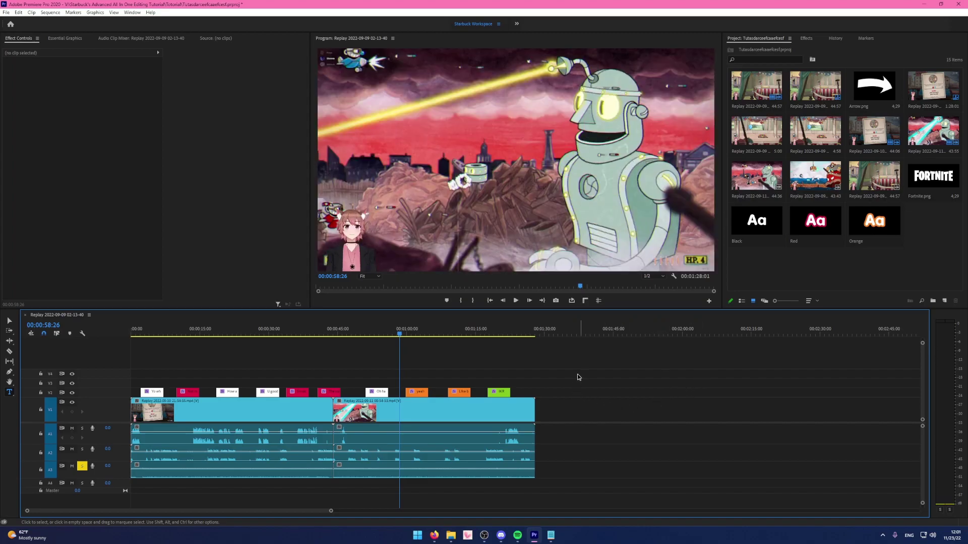
left_click_drag(627, 356, 131, 472)
key("minus")
key("minus")
left_click_drag(311, 363, 130, 494)
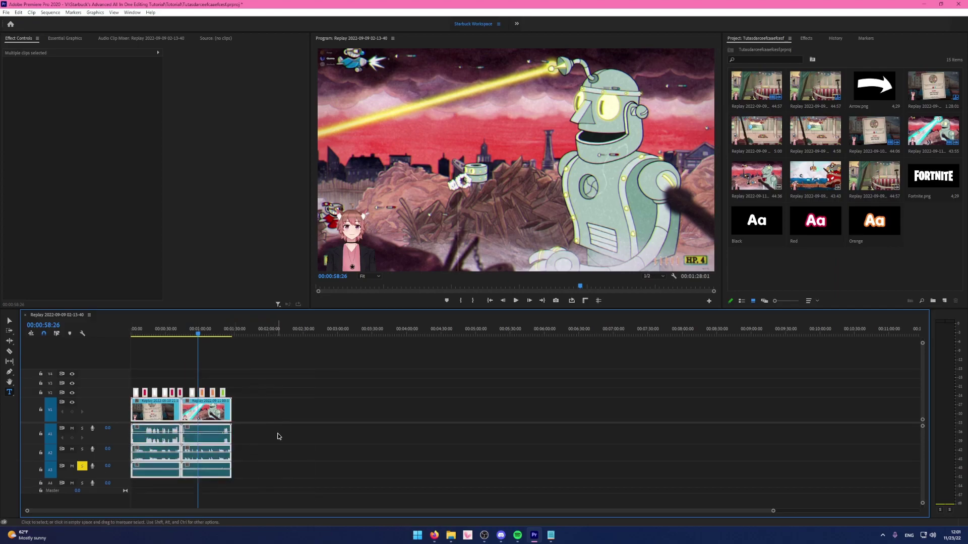
left_click(298, 389)
key("equal")
key("equal")
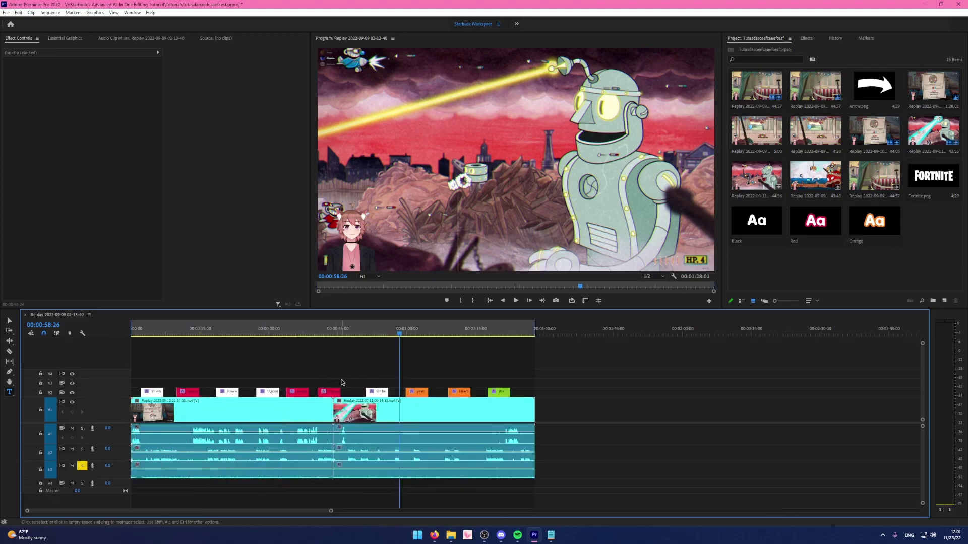
Set the In point at the sequence start and the Out point at 00:01:28:00, the end of the footage.
left_click_drag(288, 328, 31, 360)
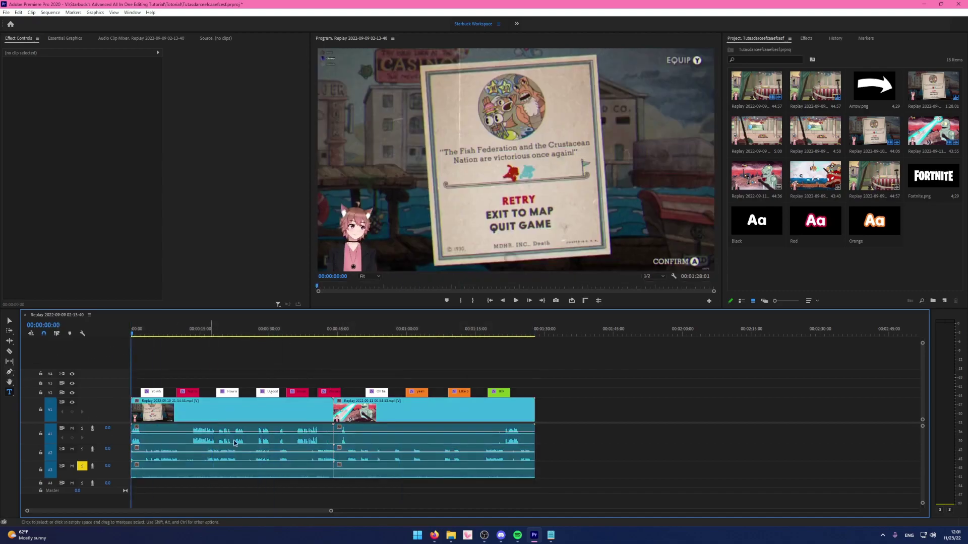
key("End")
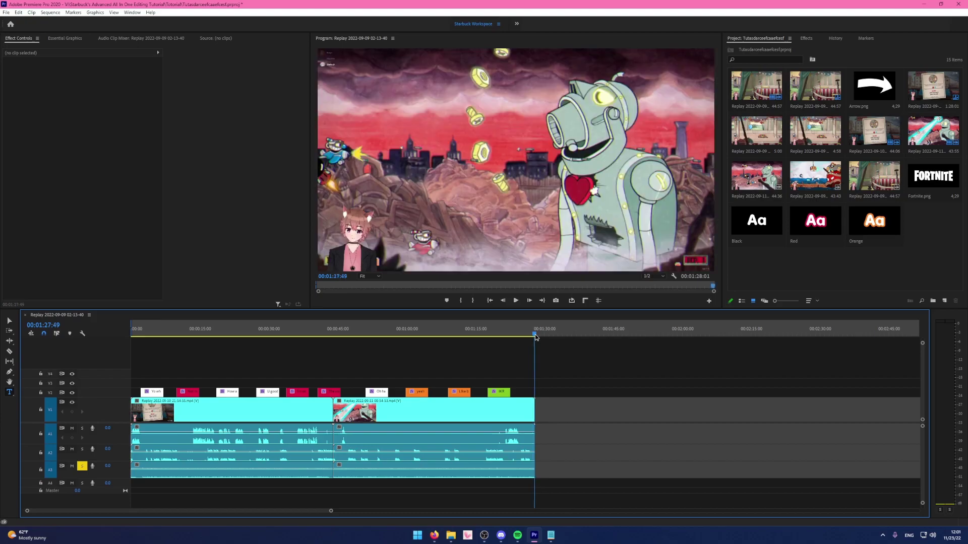
scroll(520, 397, "up", 3)
key("End")
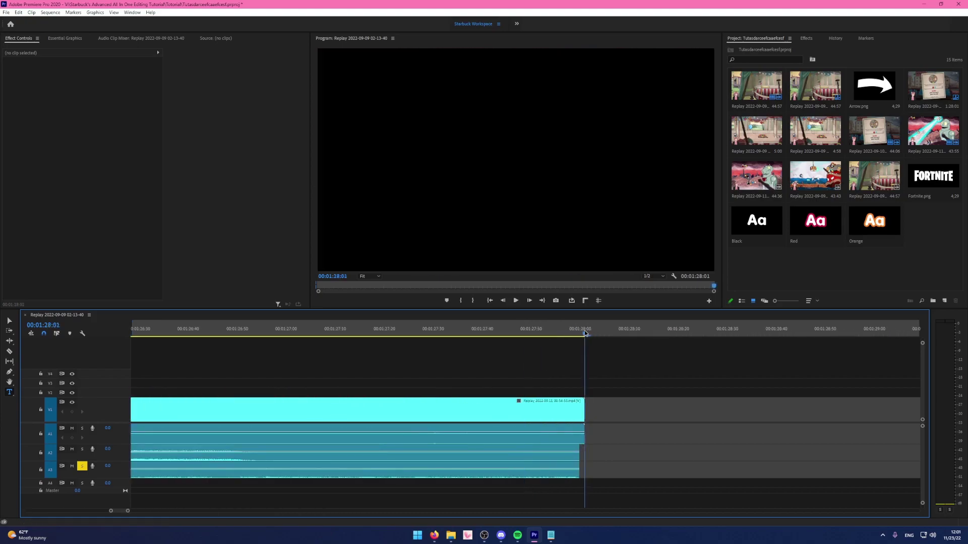
scroll(579, 388, "up", 3)
left_click(532, 416)
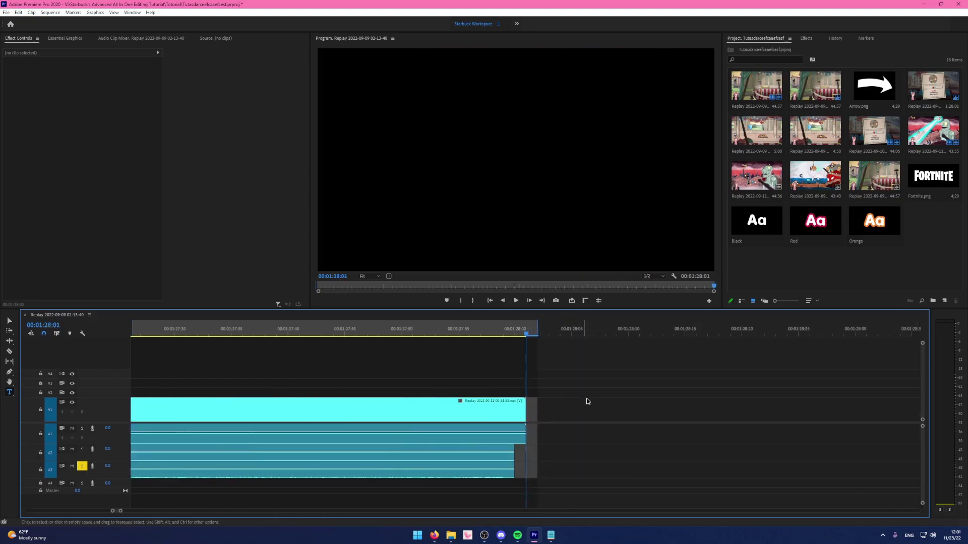
key("Left")
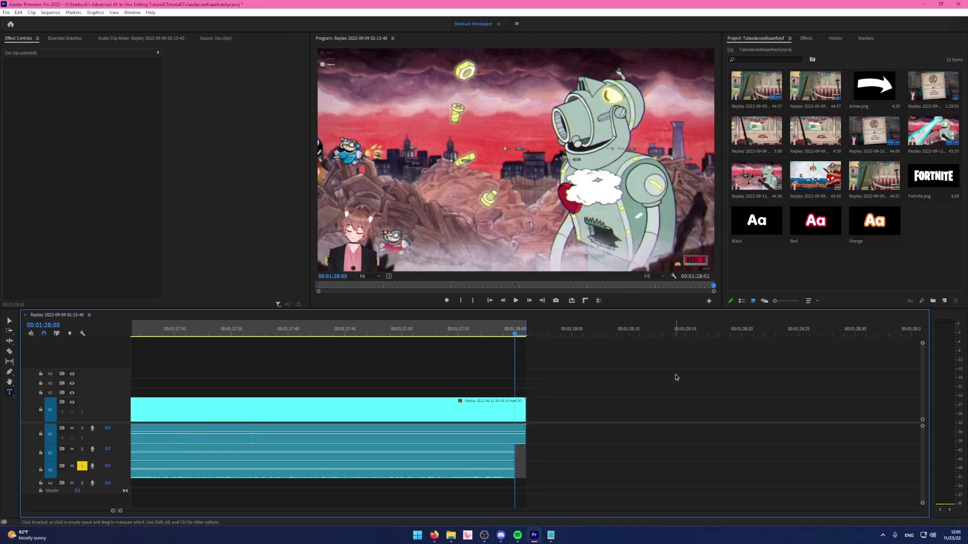
Set the Out point at 00:00:44:07, at the cut between the two gameplay clips.
scroll(674, 376, "down", 4)
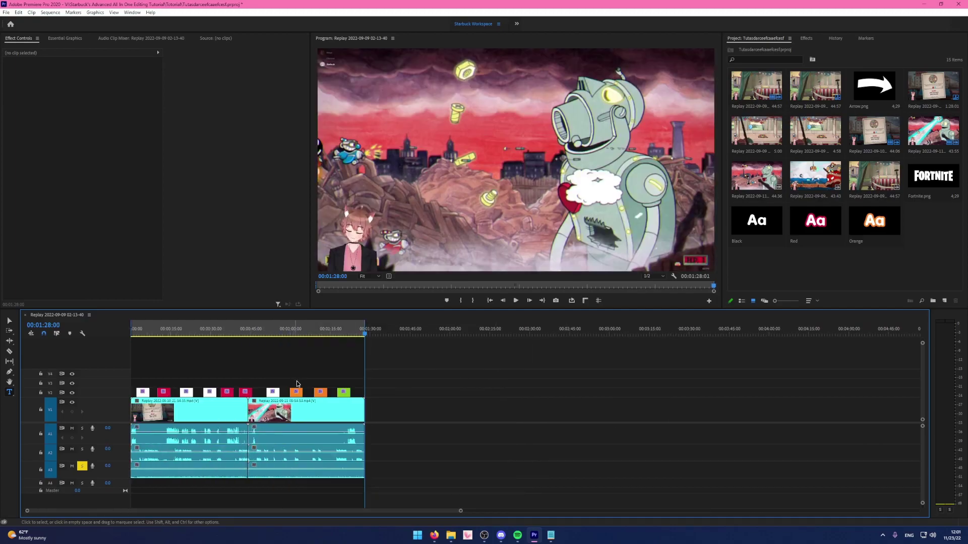
scroll(345, 337, "up", 2)
key("Up")
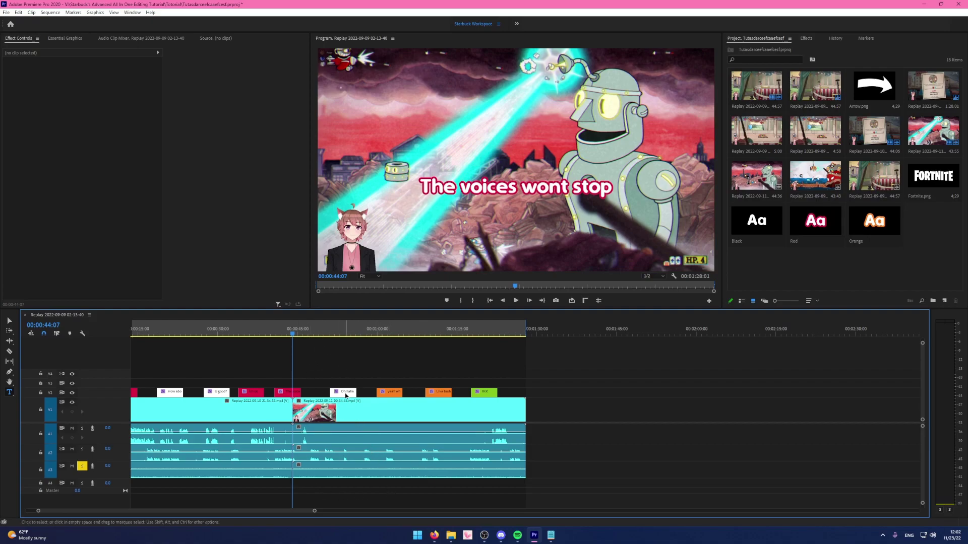
key("o")
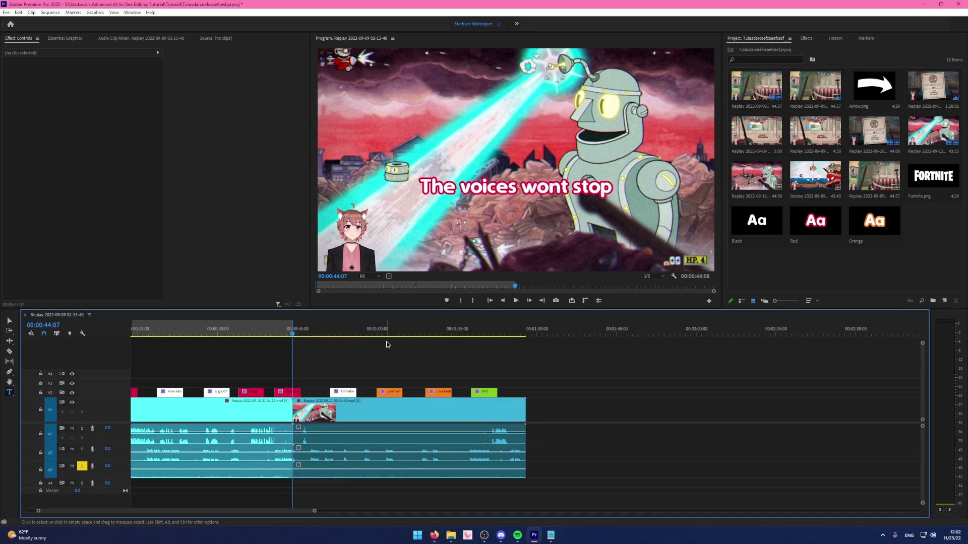
key("minus")
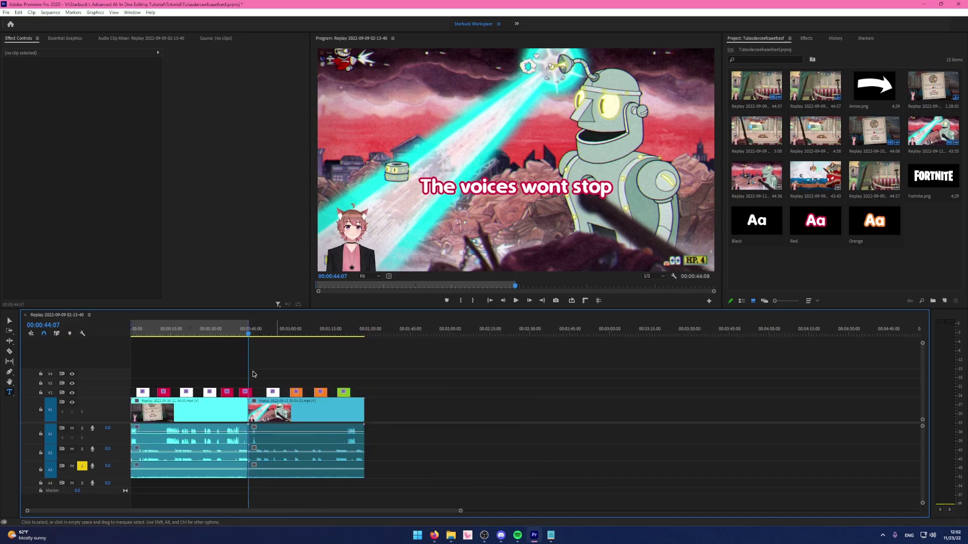
Select all captions and clips and mark the In to Out range across the whole sequence.
left_click_drag(197, 332, 426, 423)
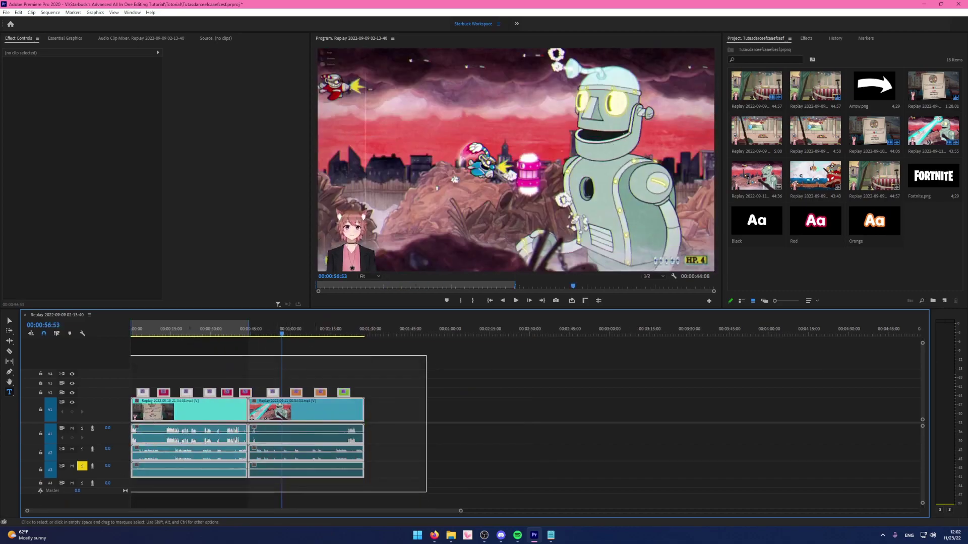
left_click(403, 334)
left_click(444, 371)
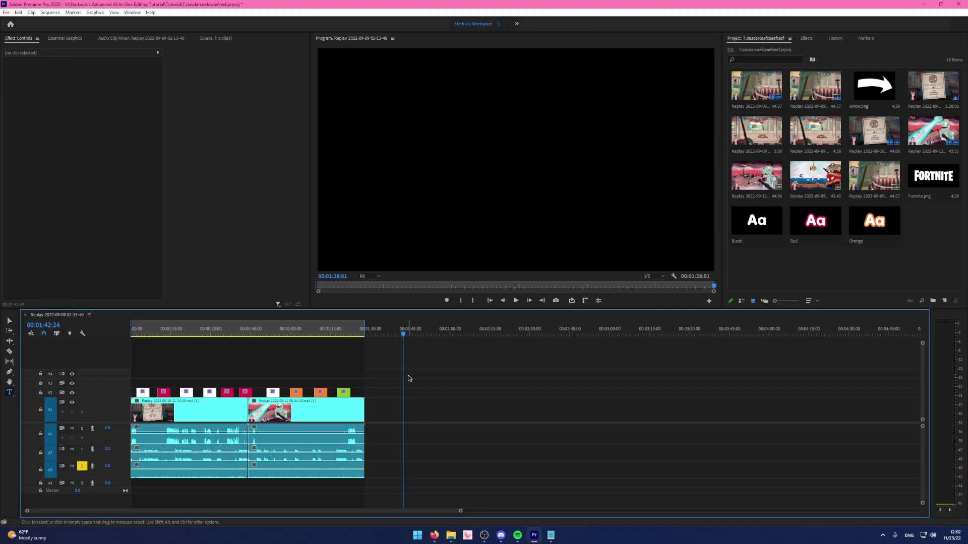
Open the export settings and keep the H.264 format with the Match Source - High bitrate preset.
key("ctrl+m")
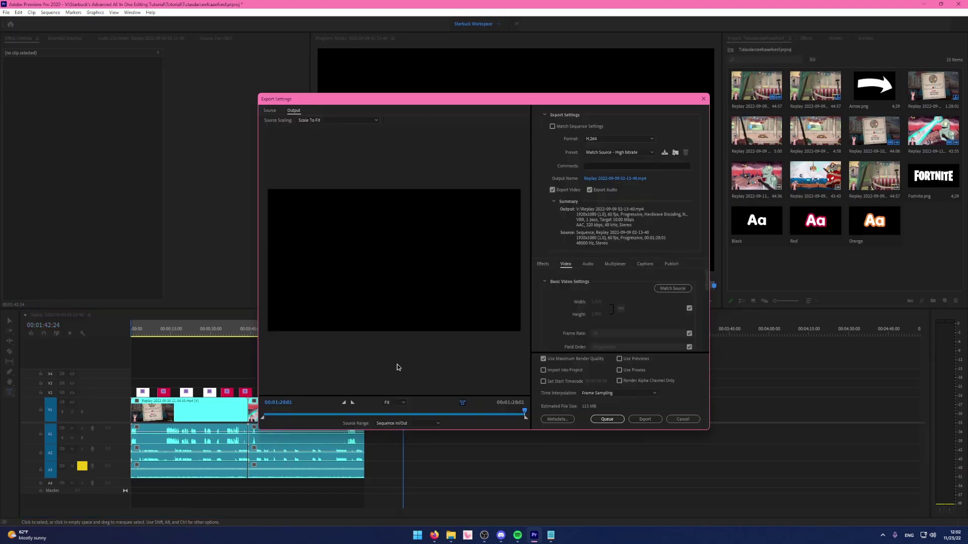
left_click(601, 138)
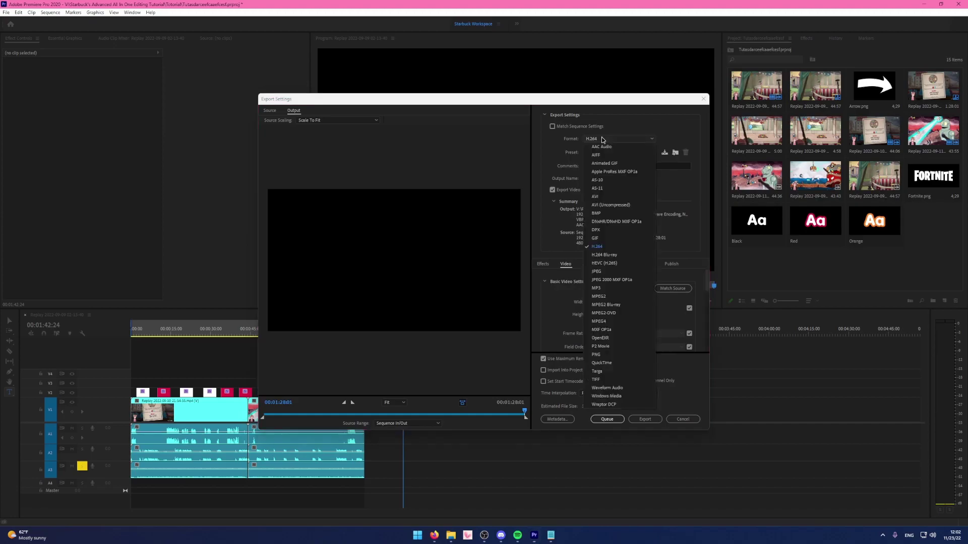
left_click(601, 137)
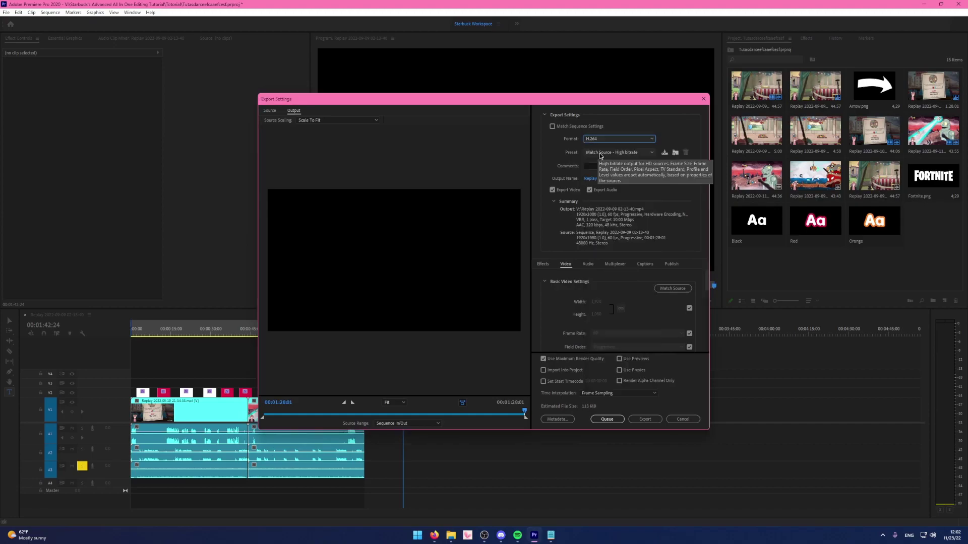
left_click(604, 153)
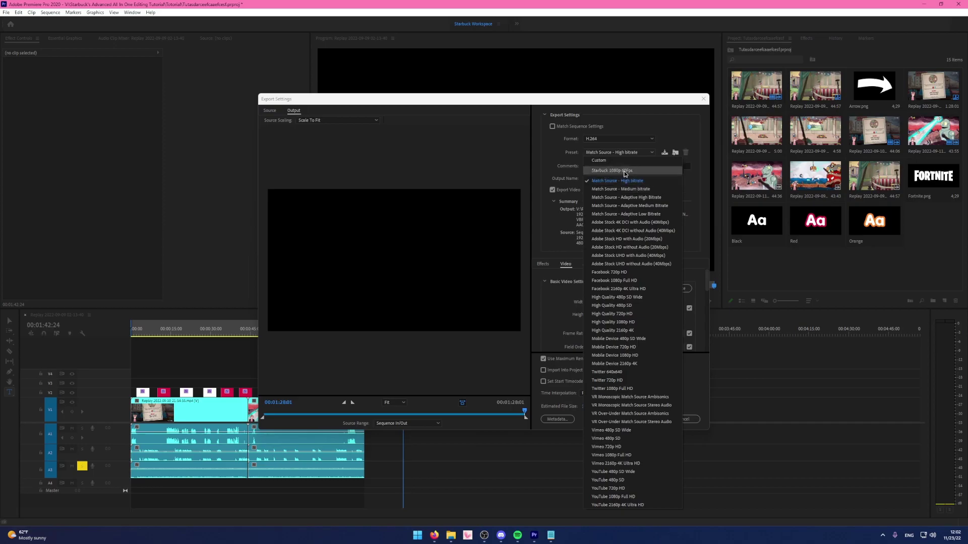
left_click(581, 181)
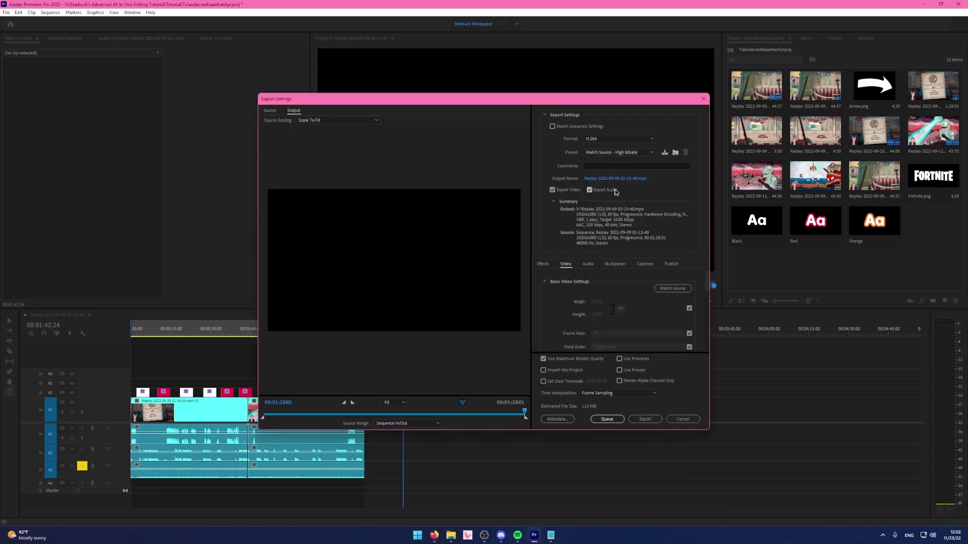
Set the export's output file name to Test, saved on the Videos (V:) drive.
left_click(606, 179)
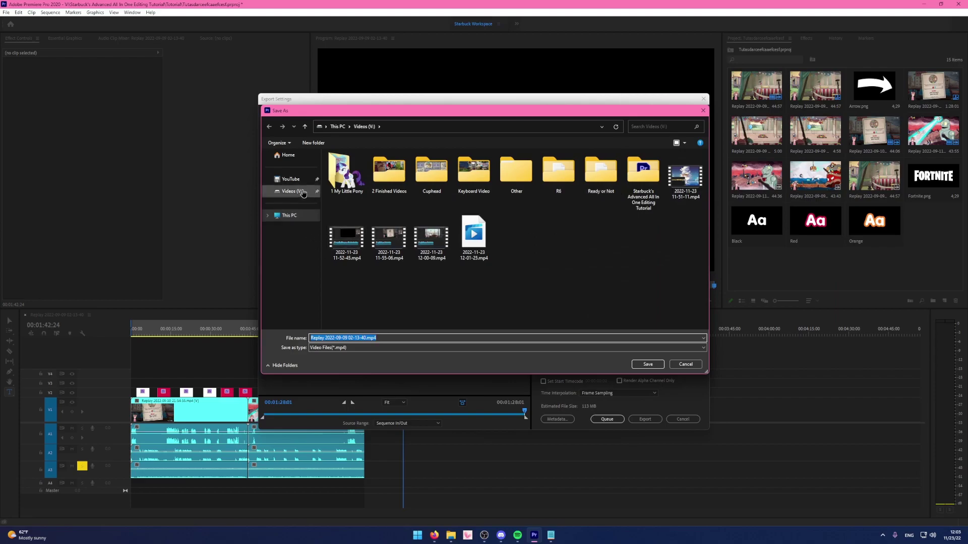
left_click(303, 192)
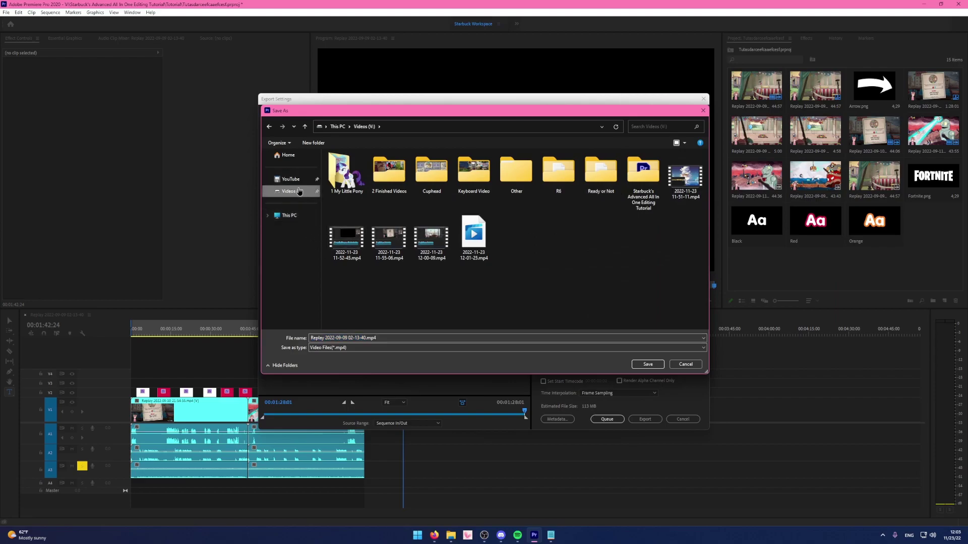
left_click(387, 336)
type("Test")
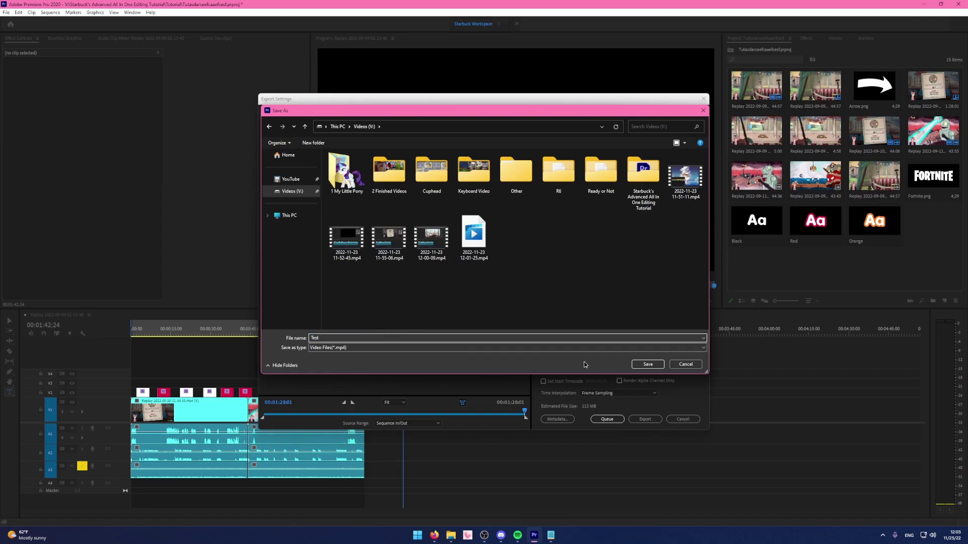
left_click(637, 364)
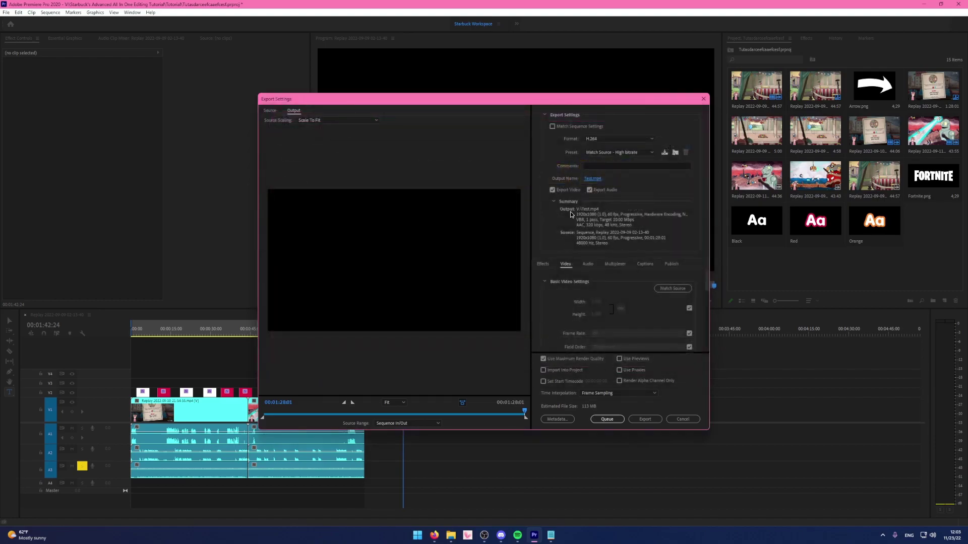
Examine the export effects and the frame size and frame rate options, keeping both matched to the source.
left_click(543, 263)
scroll(574, 302, "down", 3)
scroll(577, 321, "up", 2)
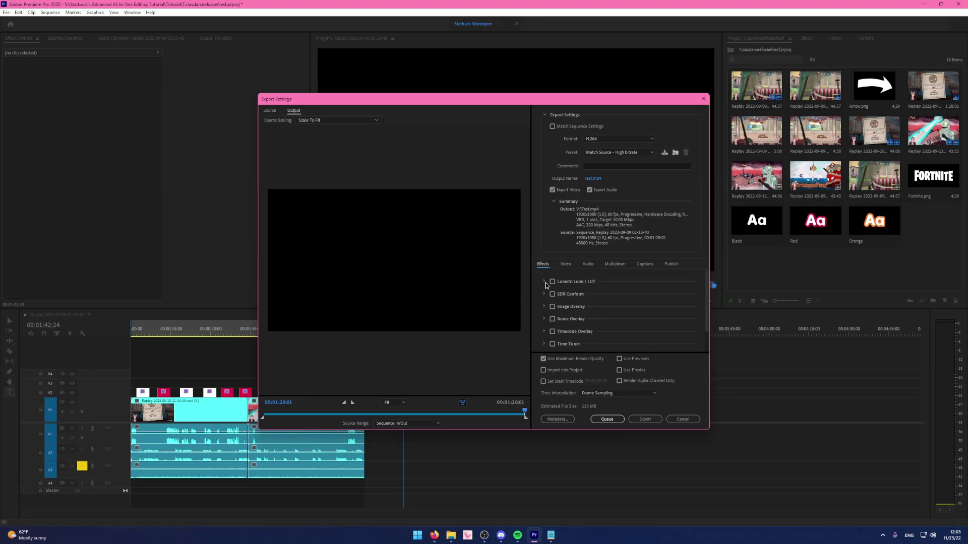
left_click(567, 264)
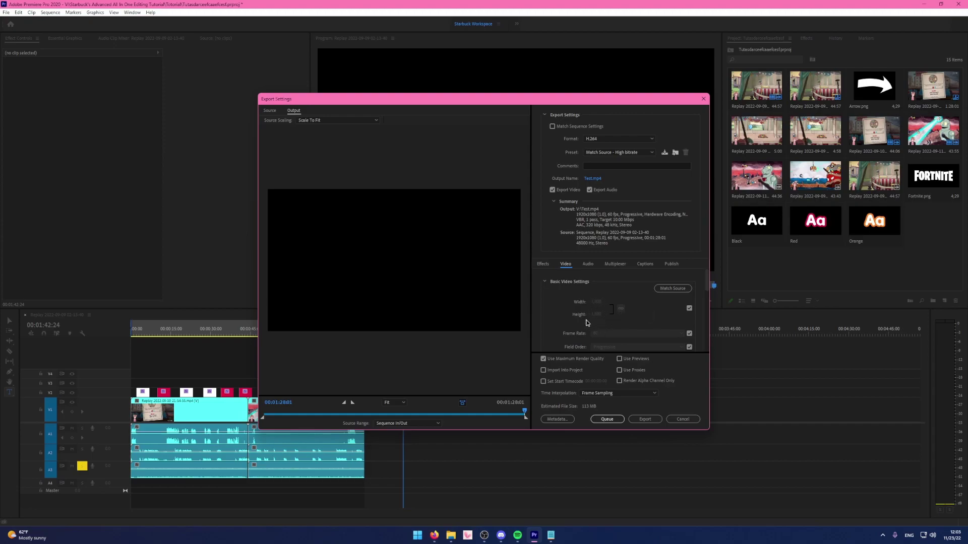
left_click(689, 308)
left_click(689, 309)
scroll(693, 323, "down", 1)
left_click(689, 301)
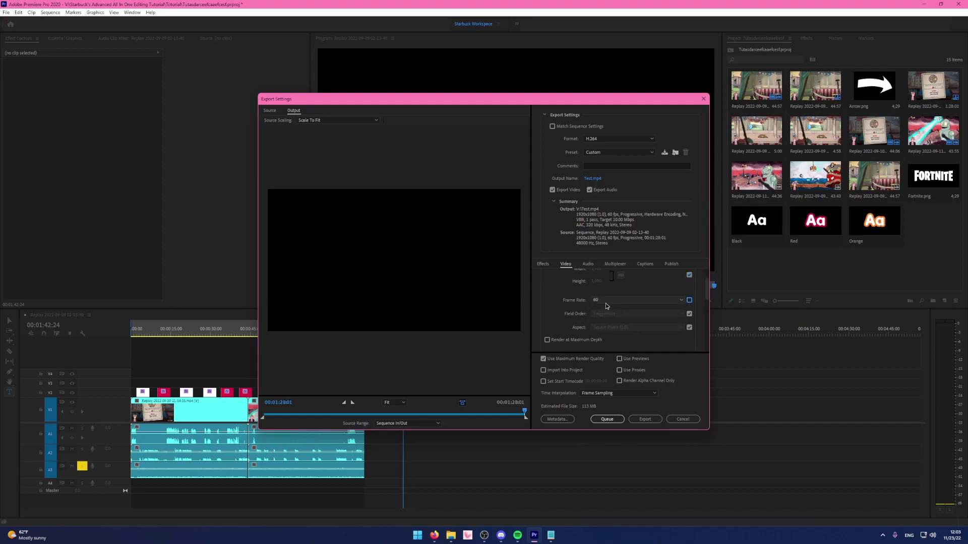
left_click(689, 300)
Enable Render at Maximum Depth and set the bitrate encoding to VBR, 2 pass with target and maximum bitrates of 9 Mbps.
scroll(586, 322, "down", 1)
left_click(554, 308)
scroll(584, 315, "down", 5)
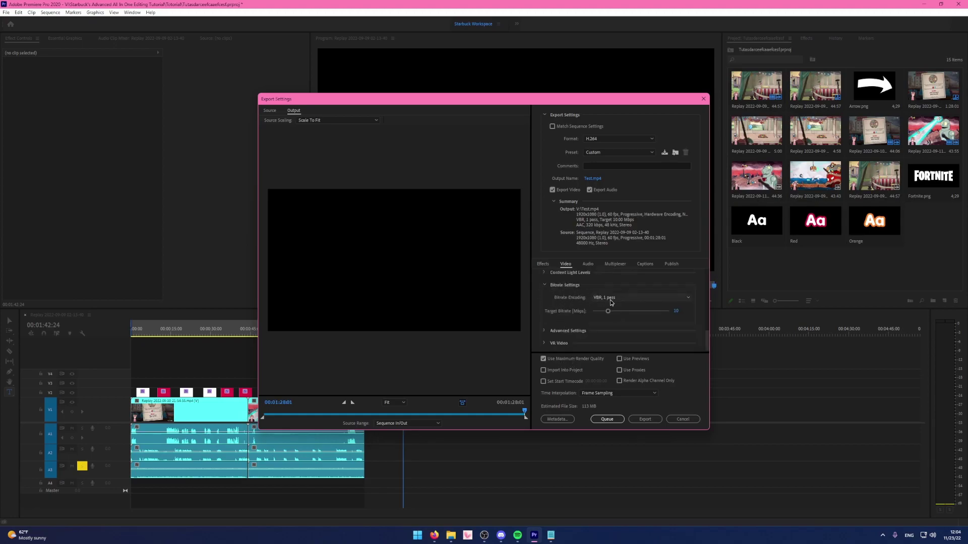
left_click(607, 298)
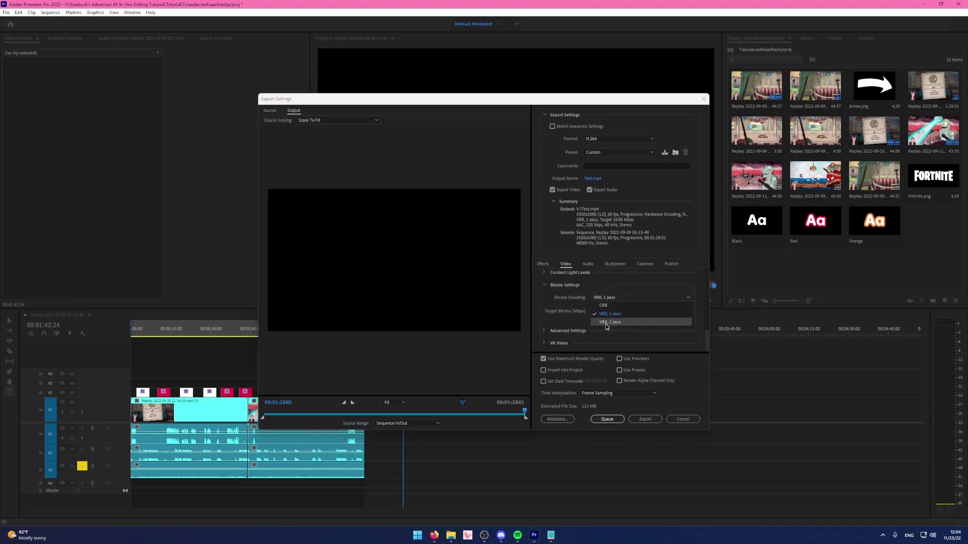
left_click(606, 322)
type("9")
key("Return")
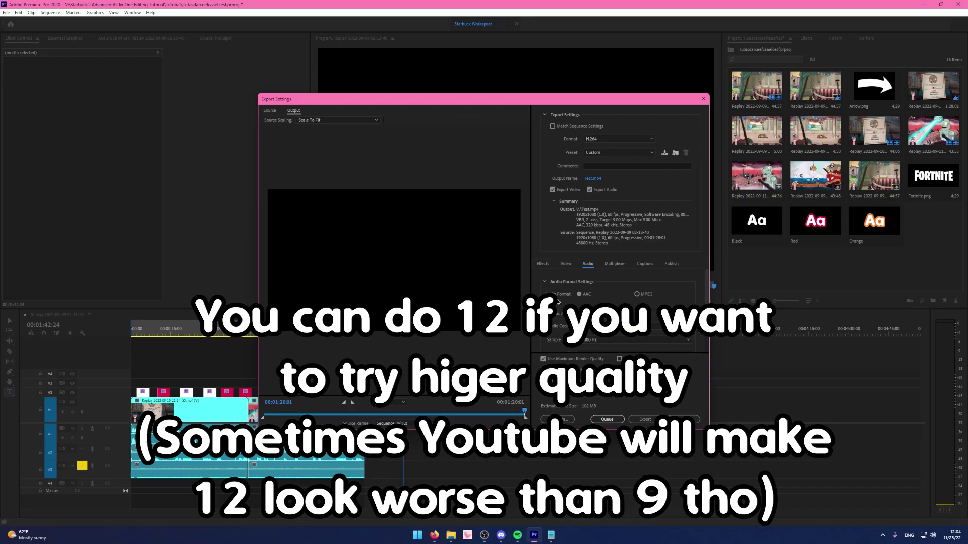
Save the current export settings as a preset named Starbuck 1080p 60Fps Max.
scroll(557, 295, "down", 2)
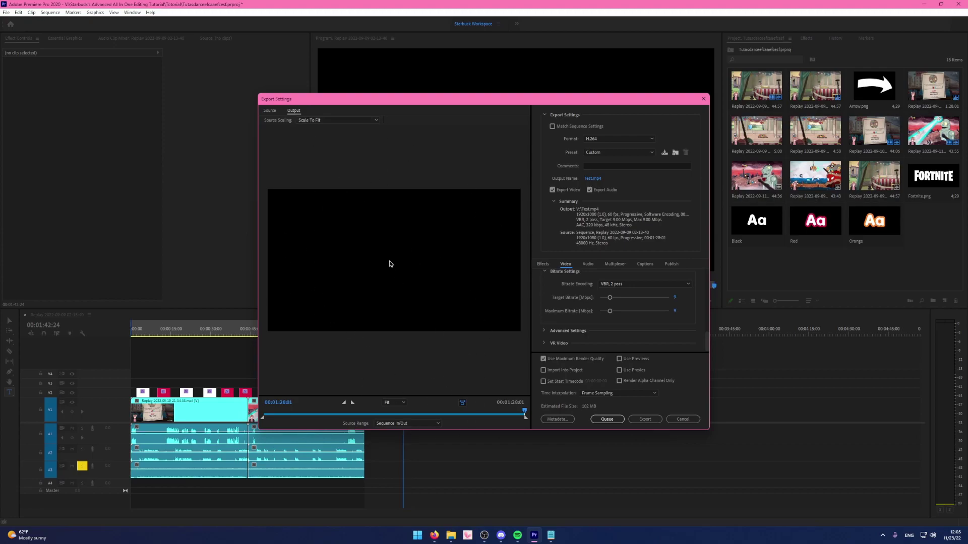
left_click(665, 153)
type("Starbuck 1080p 60Fps Max")
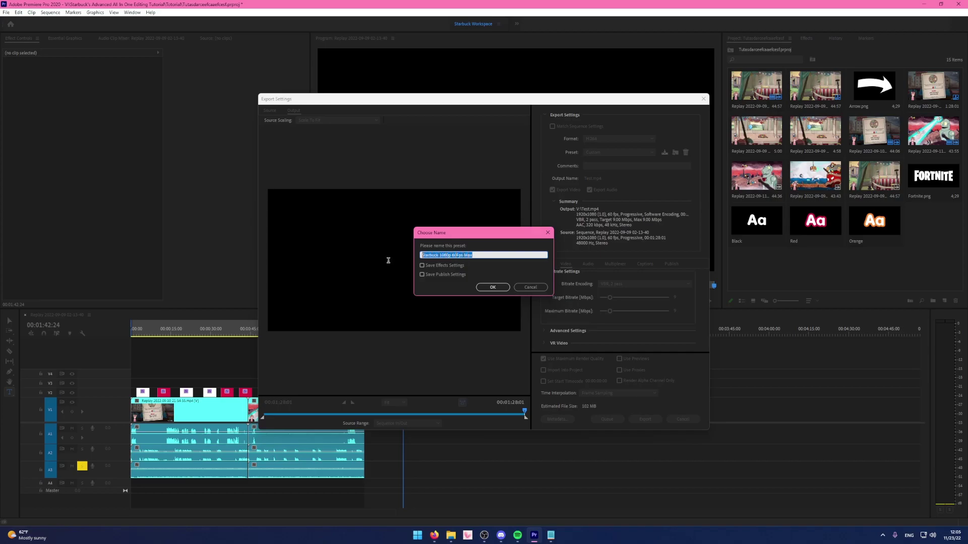
left_click(491, 287)
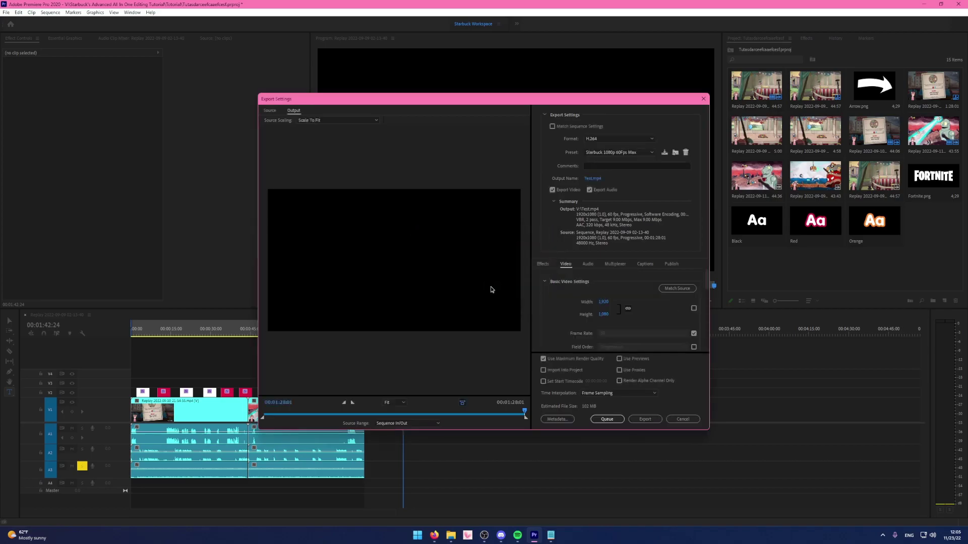
Keep the Starbuck 1080p 60Fps Max preset selected and export the sequence to Test.mp4.
left_click(615, 153)
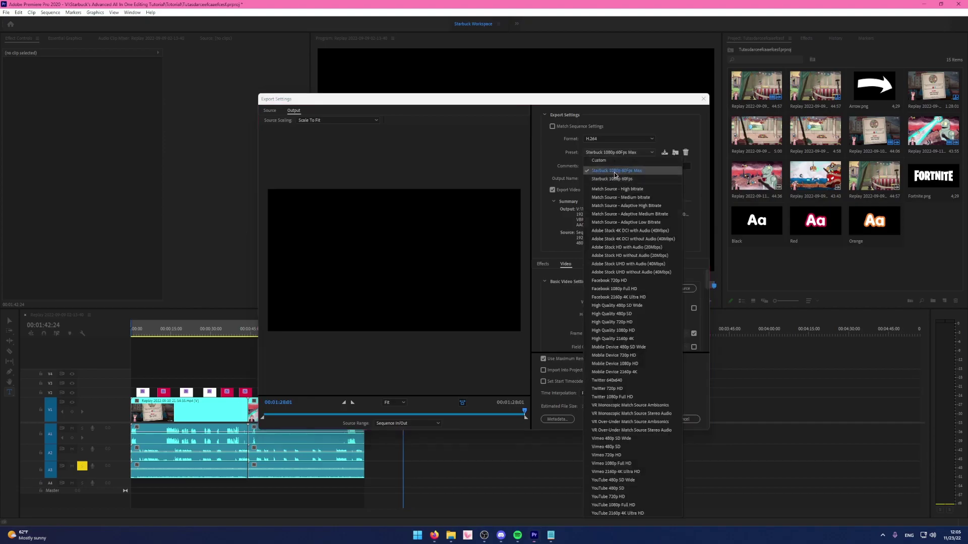
left_click(570, 160)
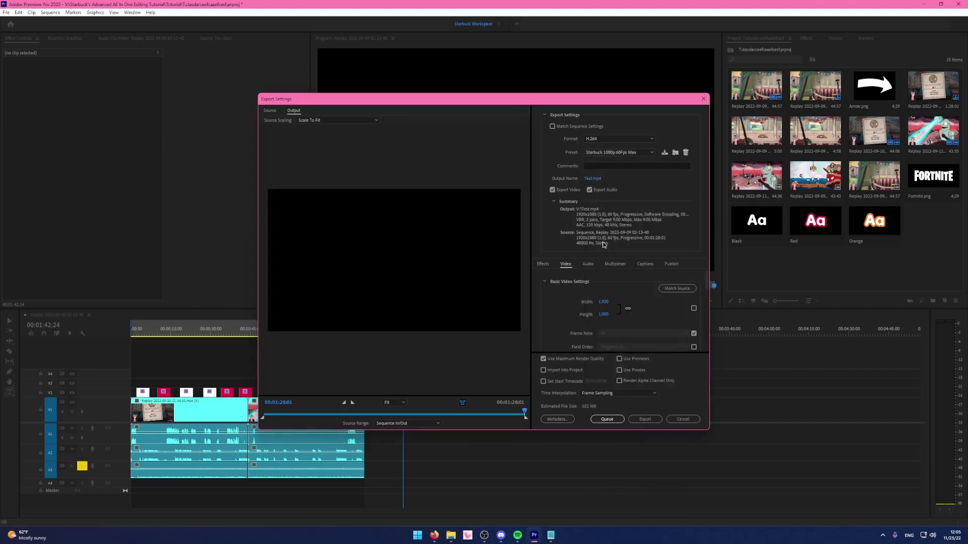
left_click(638, 420)
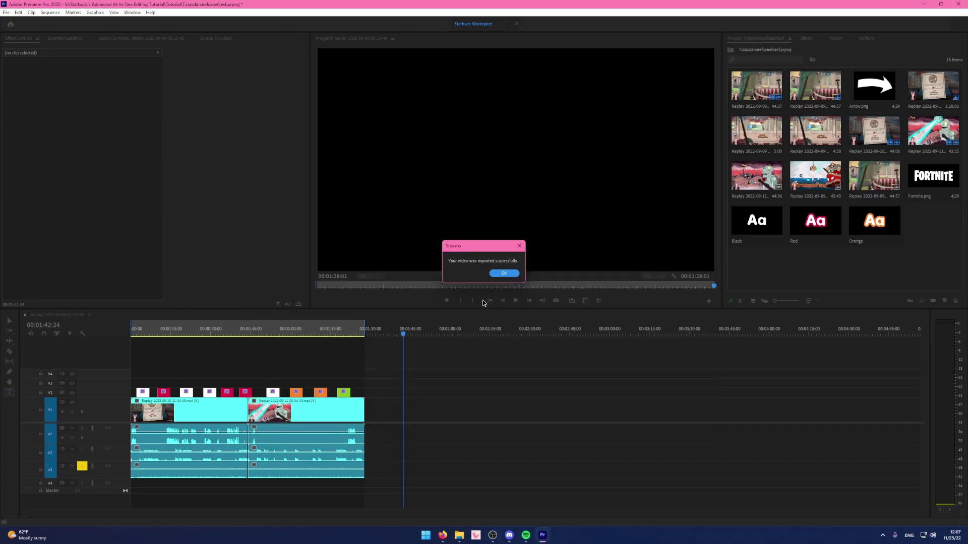
left_click(504, 273)
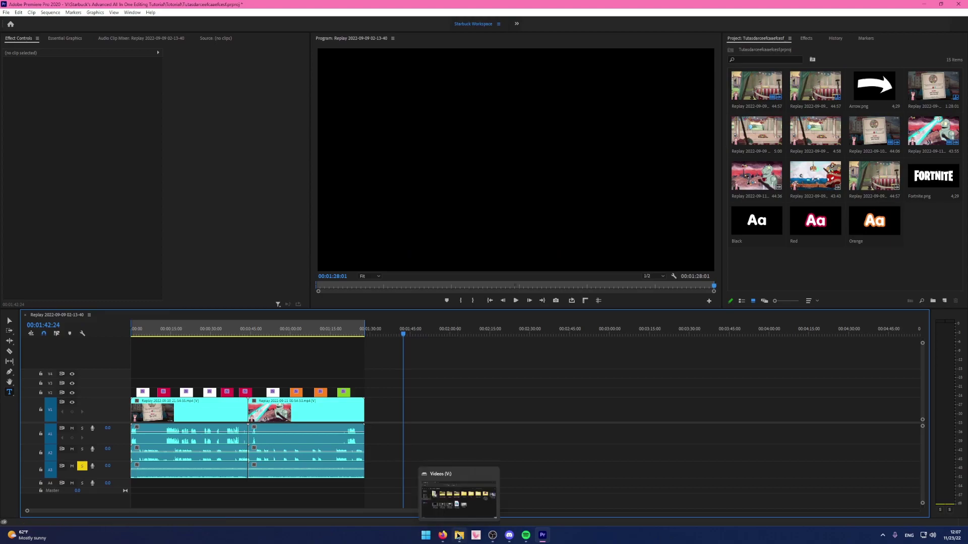
Open the exported Test.mp4 from the Videos (V:) drive, skim through its playback and return to the editing project.
left_click(459, 535)
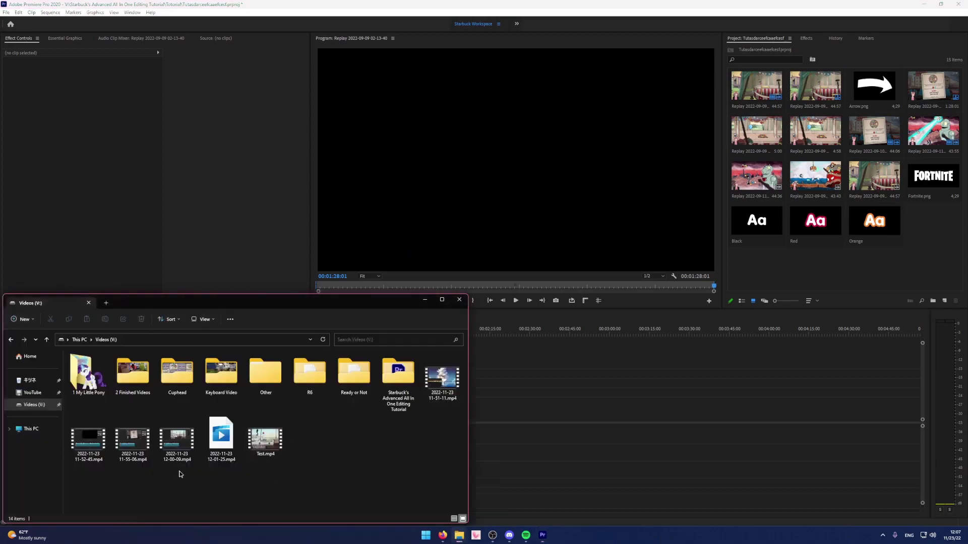
double_click(266, 440)
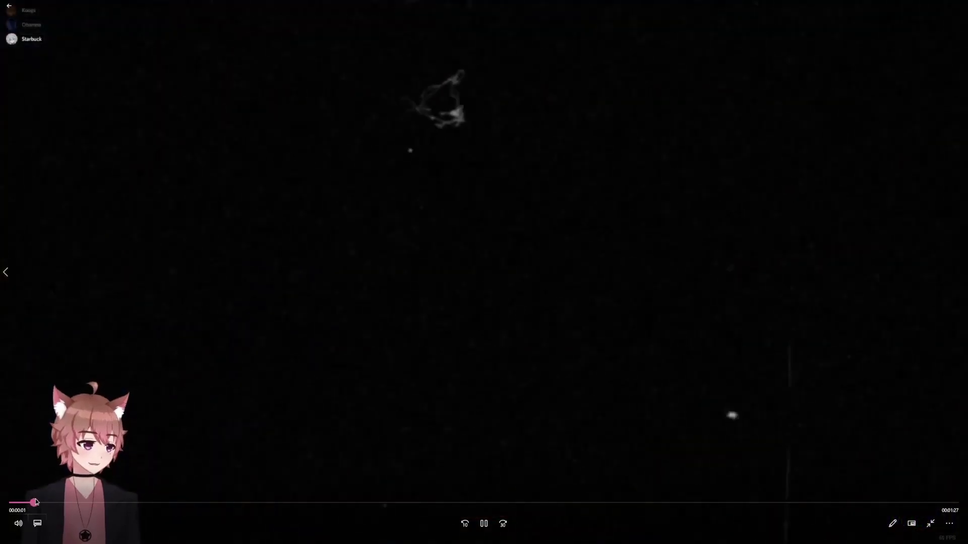
left_click_drag(35, 500, 597, 481)
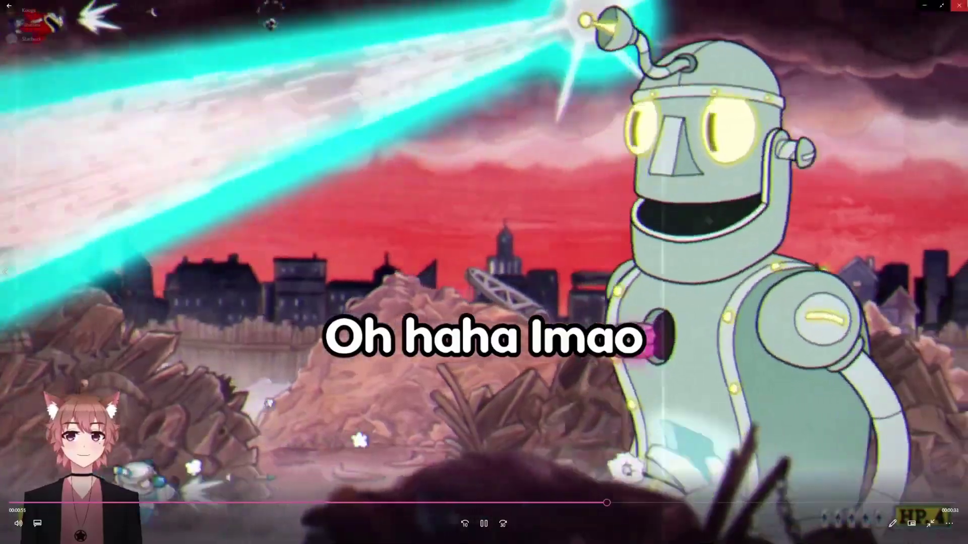
key("alt+F4")
left_click(582, 425)
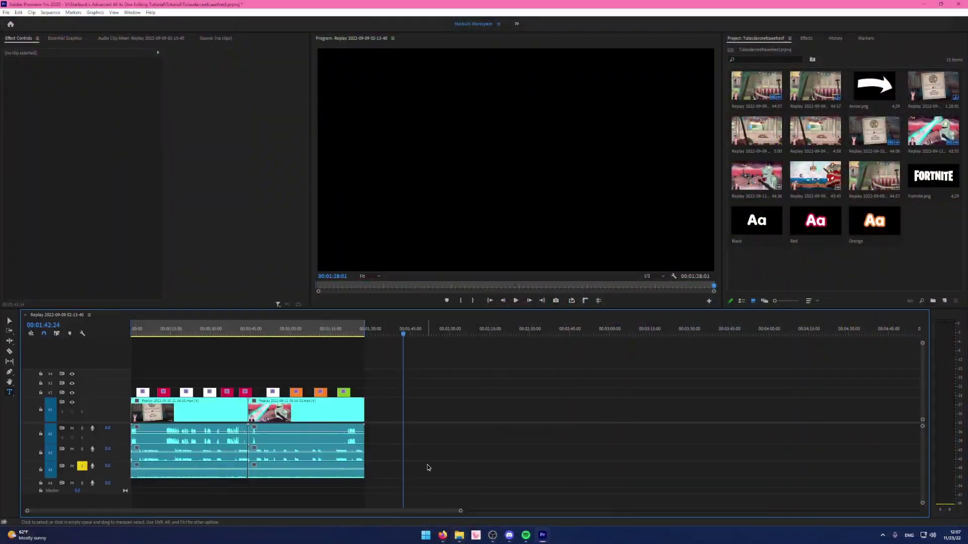
left_click_drag(383, 451, 154, 431)
left_click(285, 355)
key("alt+Tab")
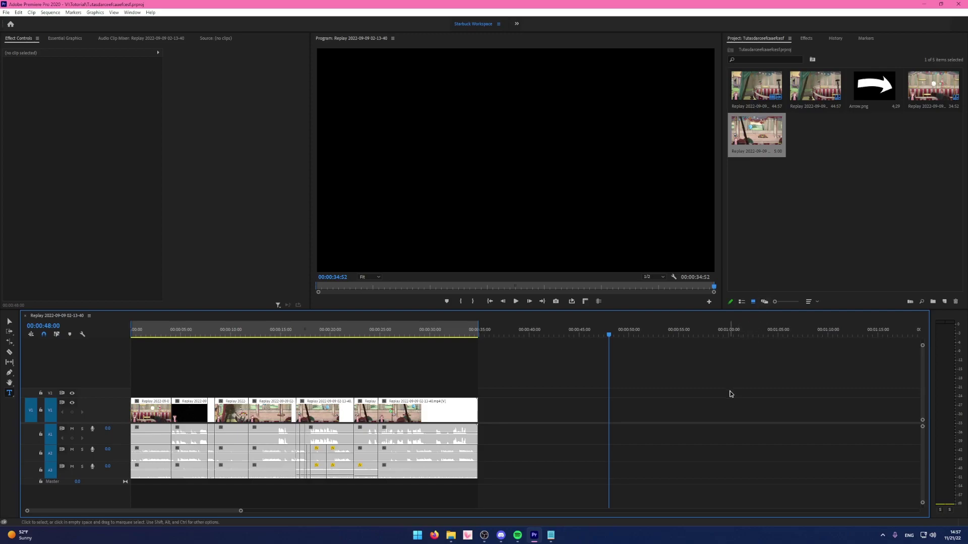
scroll(716, 384, "down", 5)
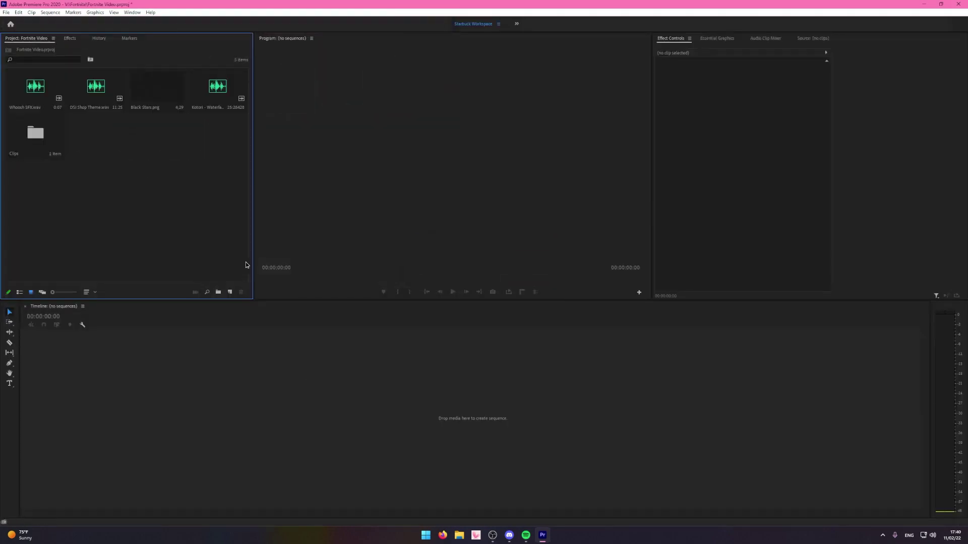
Open the Clips bin of the Fortnite Video project and review the gameplay clips along the sequence.
double_click(35, 132)
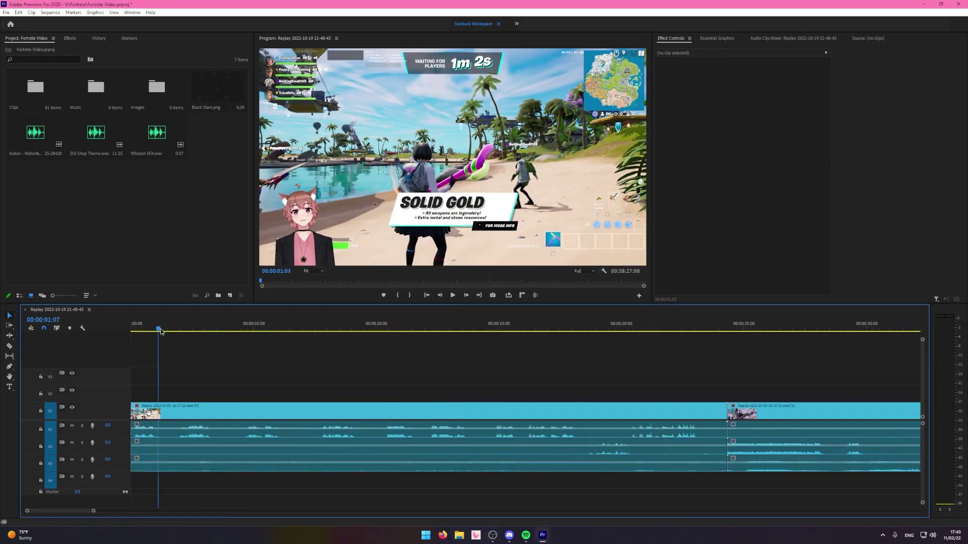
left_click(458, 338)
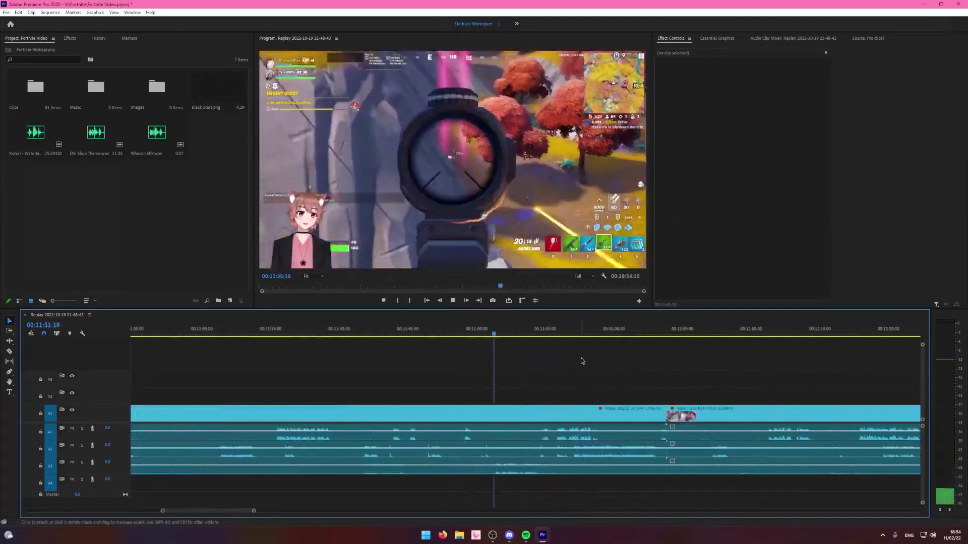
scroll(473, 386, "down", 3)
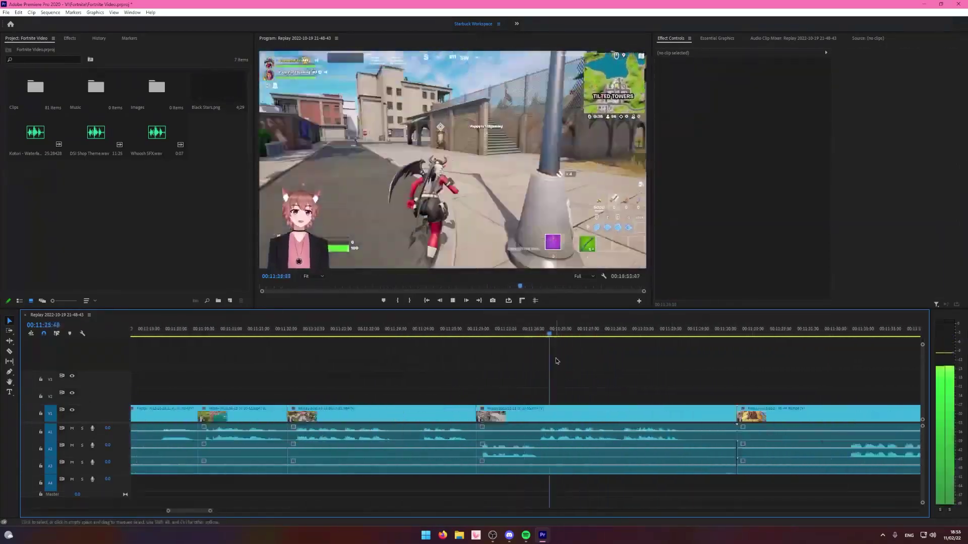
scroll(557, 359, "down", 3)
left_click_drag(535, 382, 632, 483)
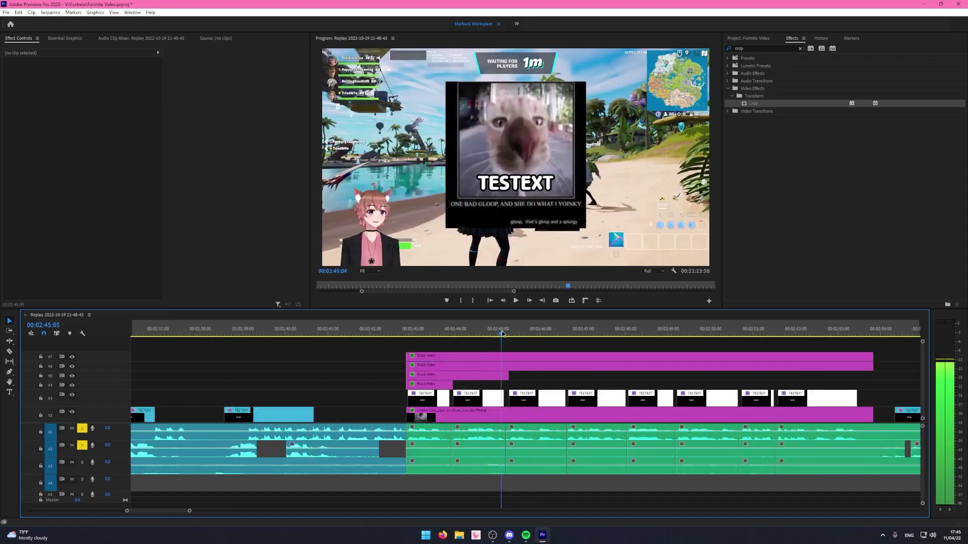
Shorten the Black Video clip above the meme image and adjust the timing of a white TESTEXT caption.
left_click_drag(509, 375, 463, 376)
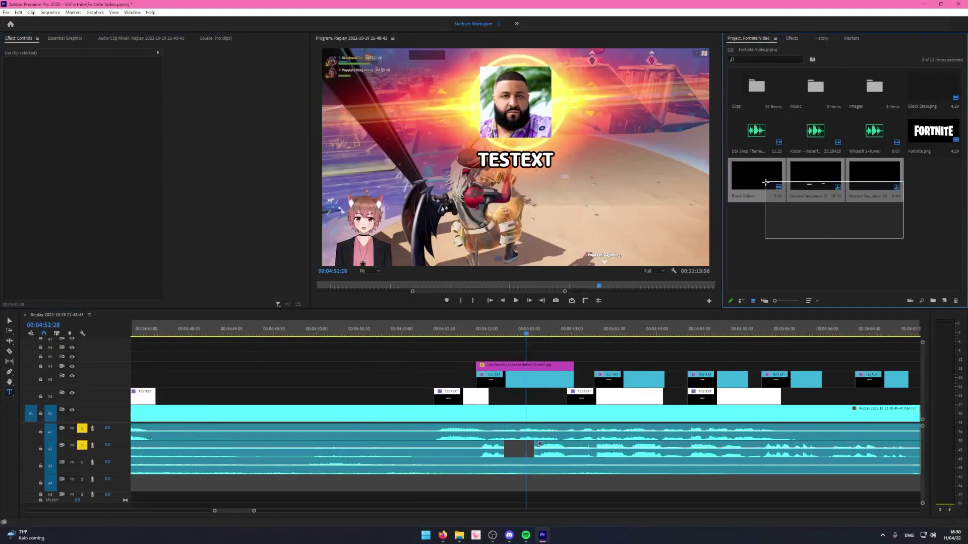
left_click(460, 331)
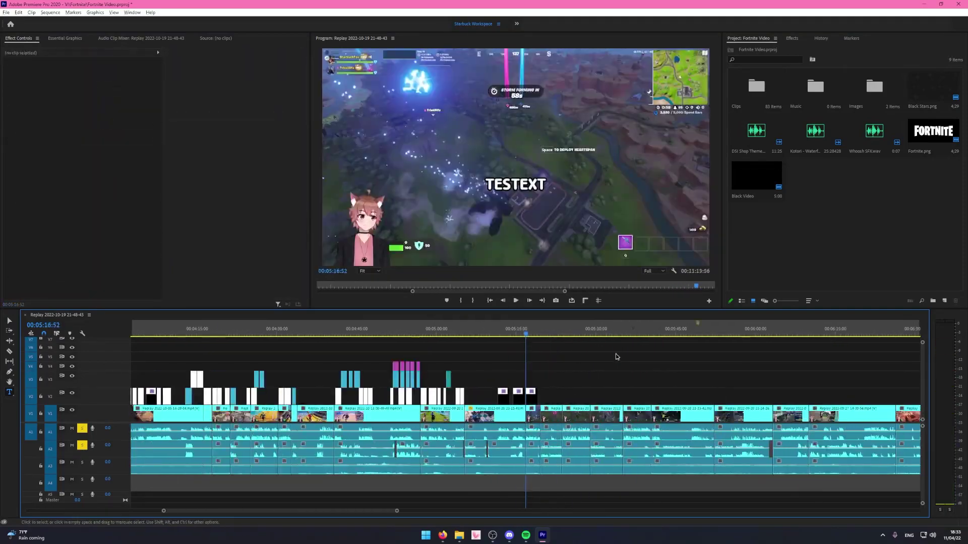
key("=")
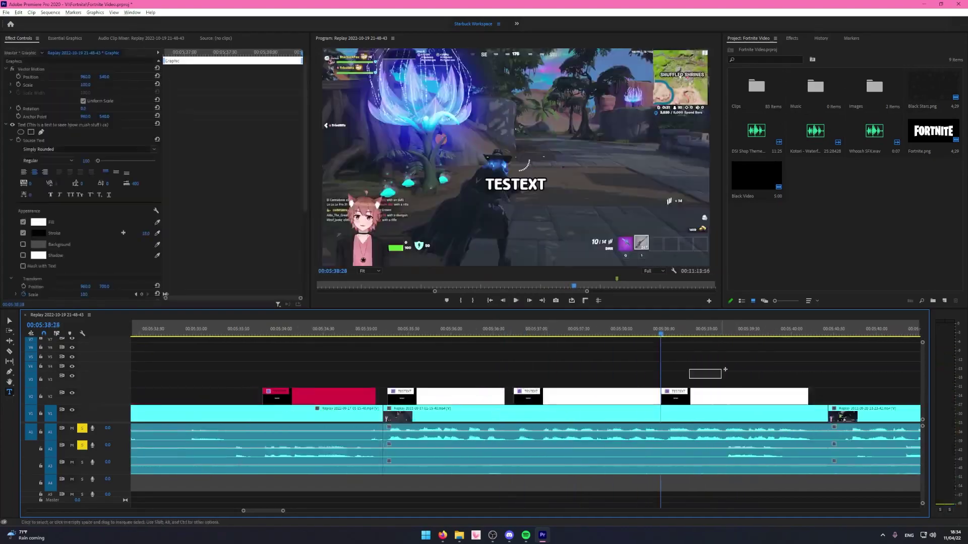
left_click_drag(641, 395, 689, 393)
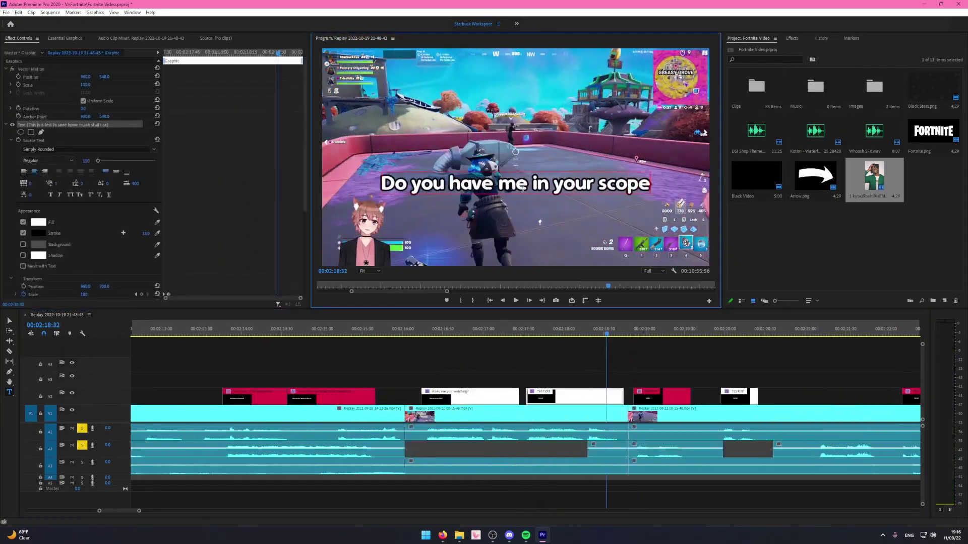
Replace the red placeholder caption's text with "The c4 will immididatly expl,ode".
left_click(536, 358)
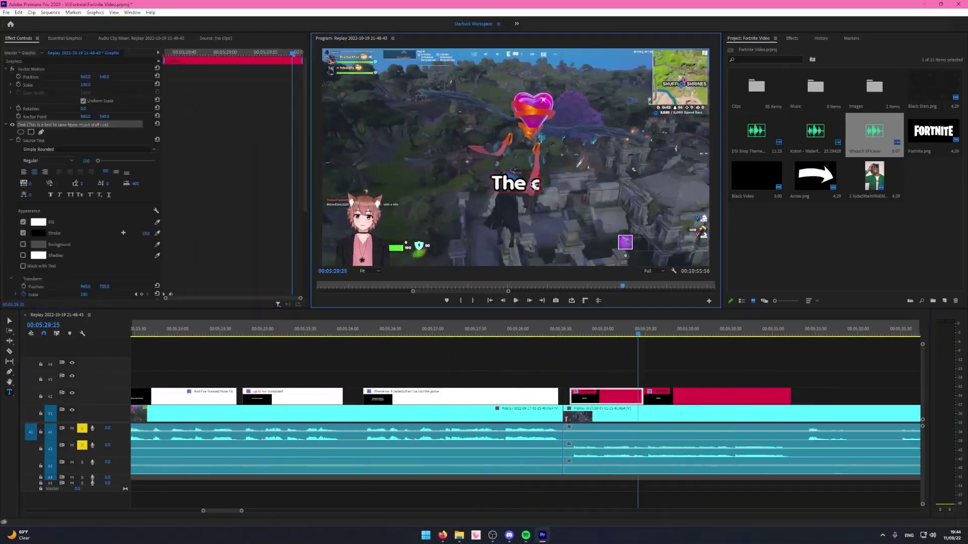
type("4 will immididatly expl,ode")
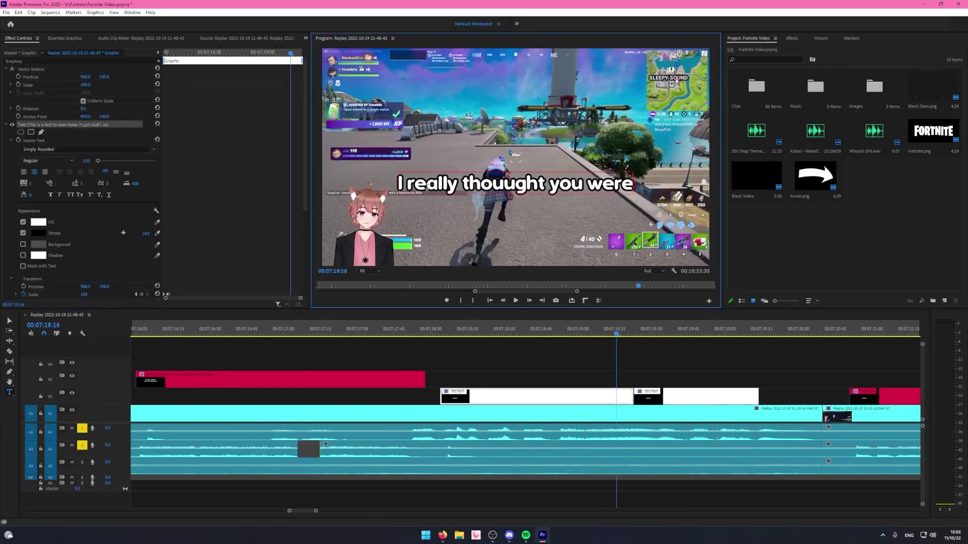
left_click(412, 356)
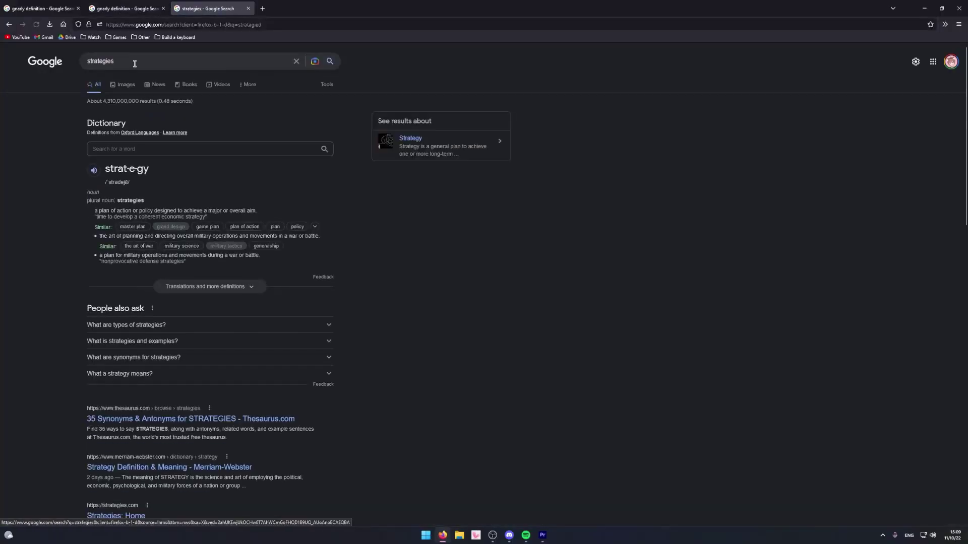
Look up caption spellings in the web browser, including goodnight versus good night, and switch back to Premiere Pro.
left_click(108, 101)
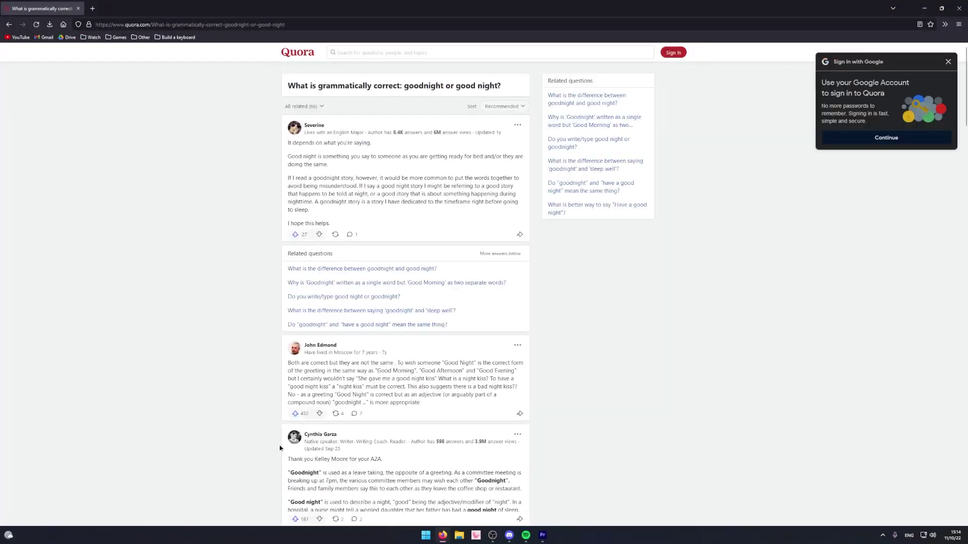
left_click(549, 541)
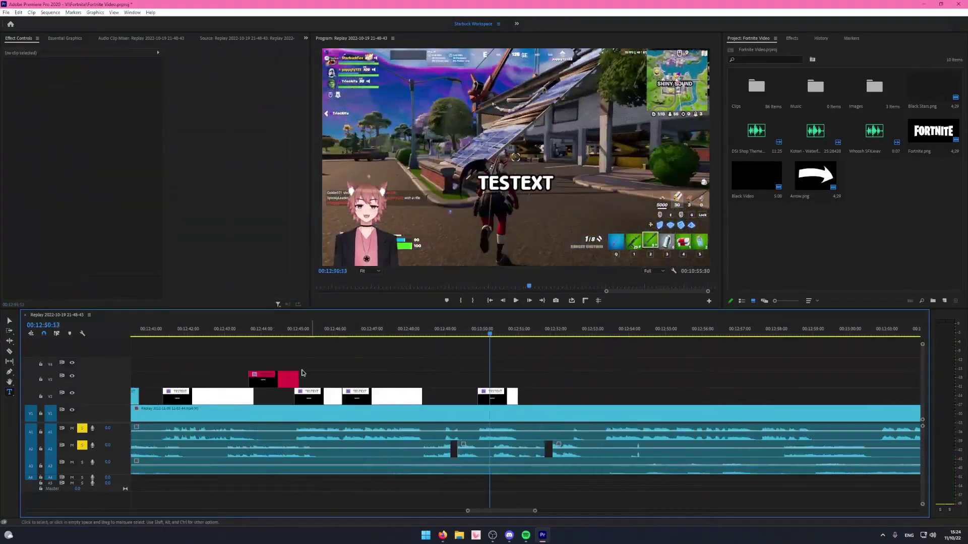
Paste a TESTEXT placeholder caption into the sequence and shift the selected clips earlier on the timeline.
key("ctrl+v")
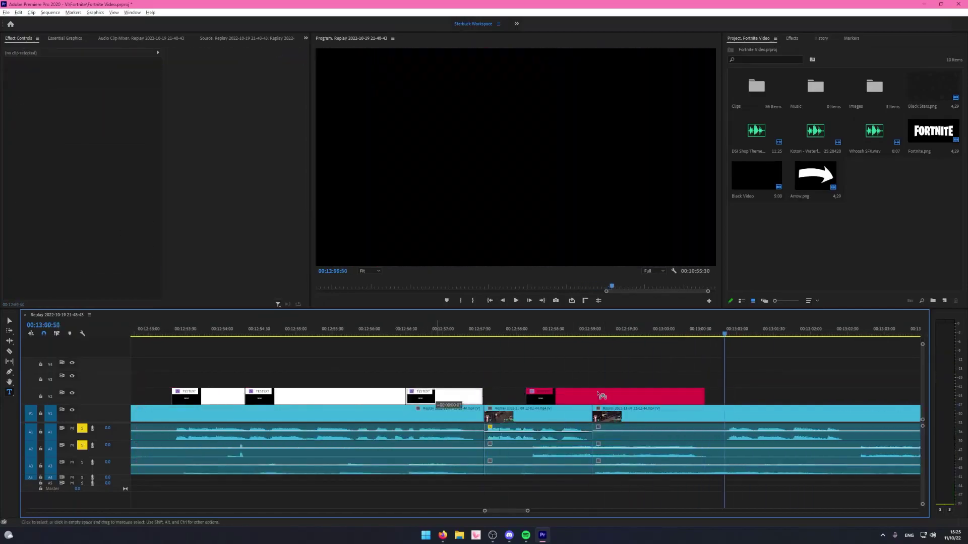
left_click_drag(635, 344, 534, 474)
key("minus")
left_click_drag(604, 413, 511, 419)
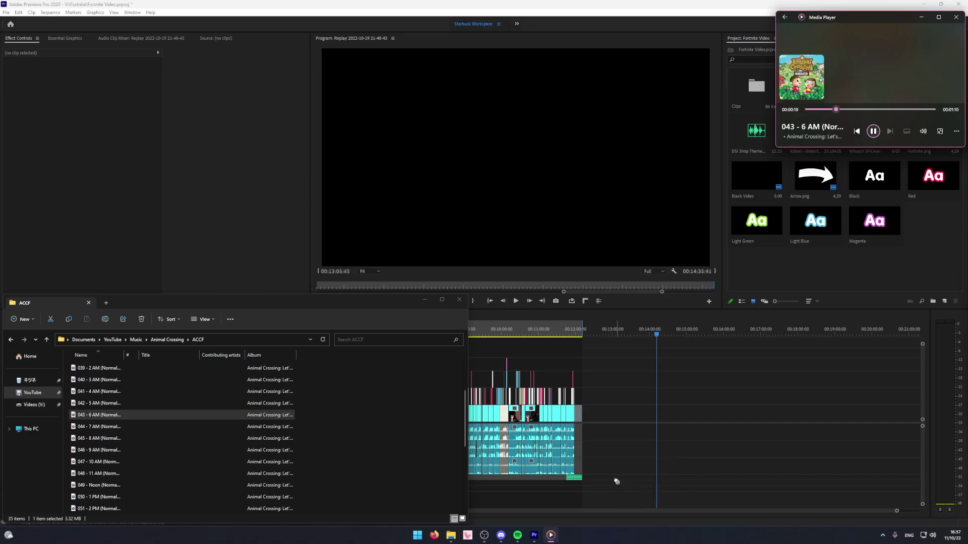
Add the 045 - 8 AM and 046 - 9 AM tracks from the ACCF folder to the music track beyond the video's end.
left_click_drag(118, 438, 688, 480)
key("ctrl+s")
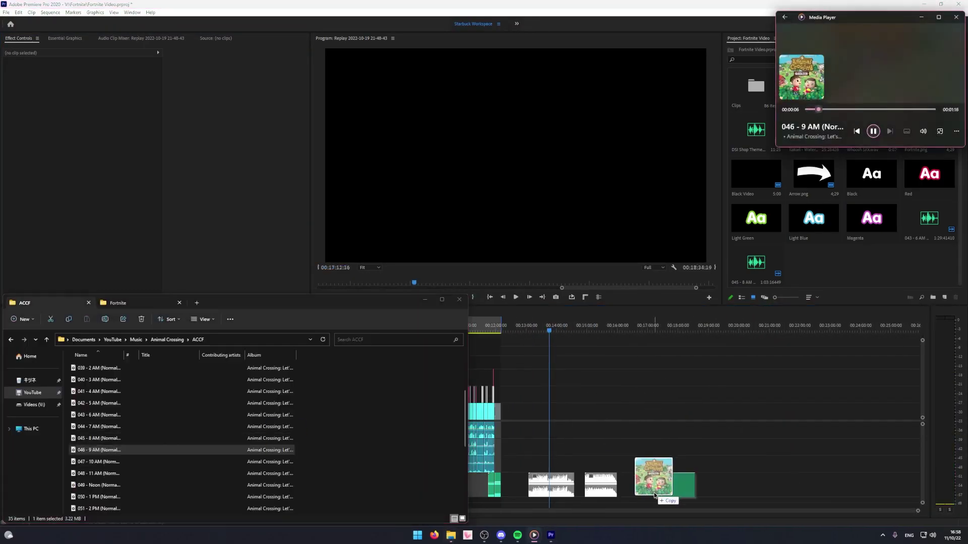
left_click_drag(654, 496, 653, 496)
Audition songs in the ACCF and ACNH folders and add 1-06 10-00 a.m. to the music track.
double_click(99, 473)
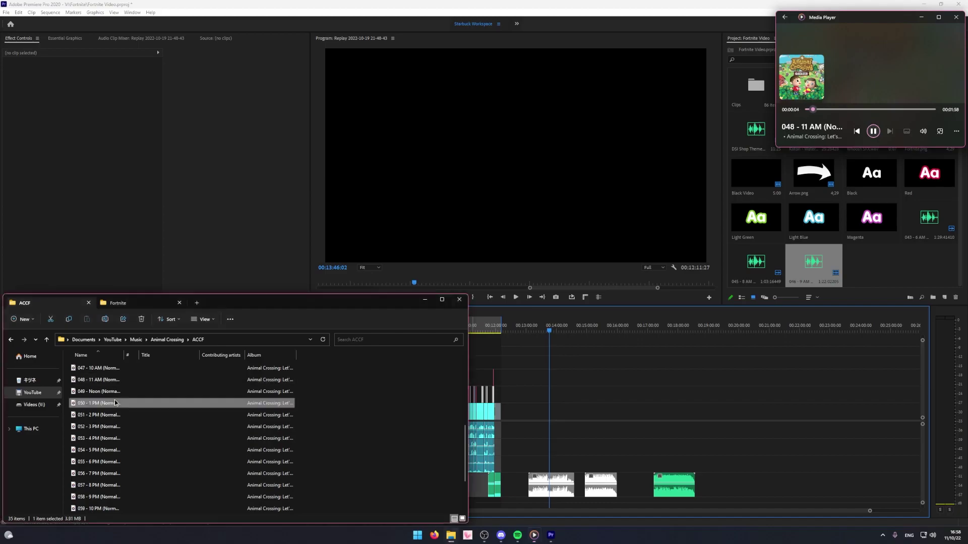
double_click(115, 426)
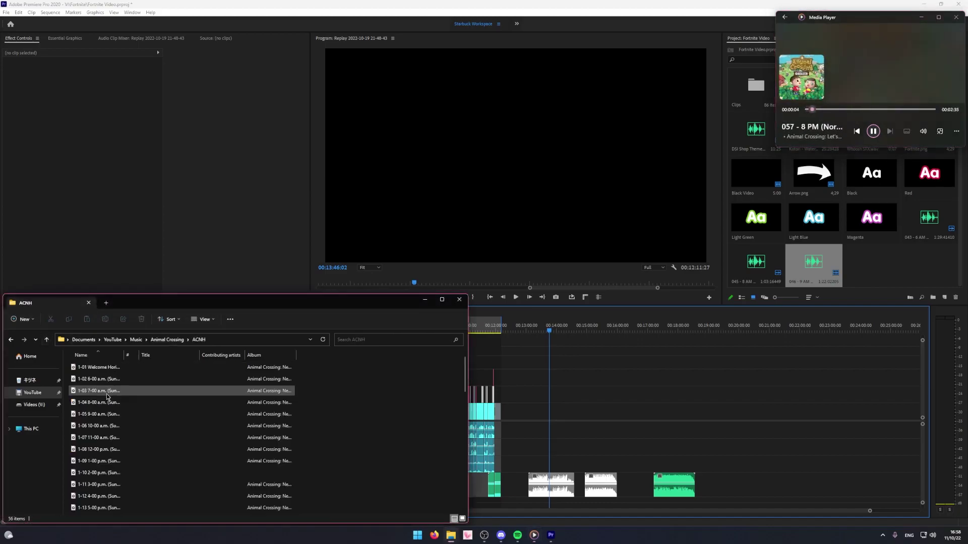
scroll(108, 397, "down", 2)
double_click(111, 380)
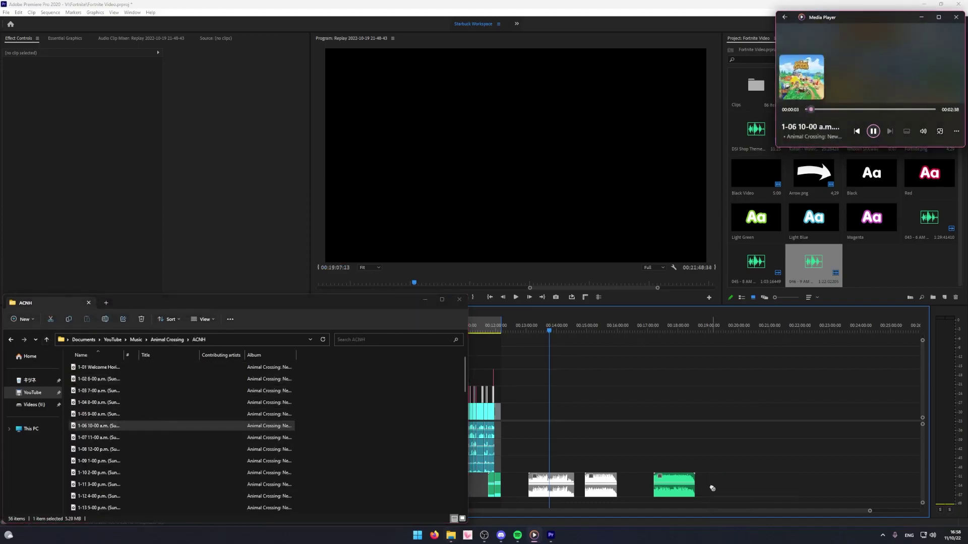
left_click_drag(713, 489, 713, 490)
Preview more ACNH songs and add the 2-39 Bug-Off track to the timeline after the other music.
double_click(118, 473)
scroll(122, 461, "down", 2)
double_click(111, 485)
double_click(96, 424)
left_click_drag(96, 424, 814, 484)
Audition further songs in the ACNH folder and add the 2-36 Able track to the timeline.
scroll(121, 469, "up", 10)
double_click(125, 454)
scroll(125, 454, "down", 10)
double_click(98, 403)
double_click(100, 415)
double_click(99, 461)
left_click_drag(98, 462, 728, 479)
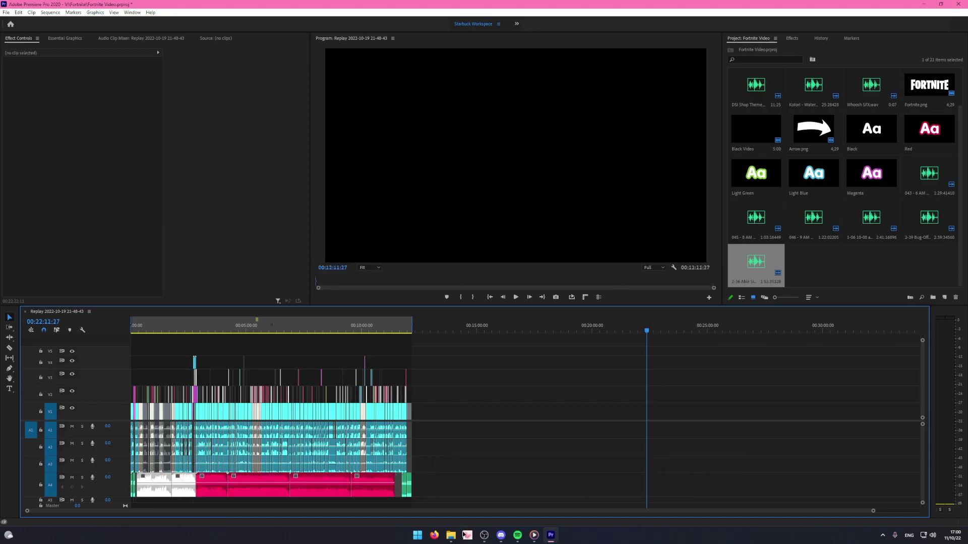
Audition and add another MP3 song to the timeline, and move the music clips beyond the video's end.
key("alt+Tab")
scroll(112, 428, "down", 4)
double_click(113, 427)
left_click_drag(126, 485, 570, 484)
left_click_drag(402, 484, 582, 485)
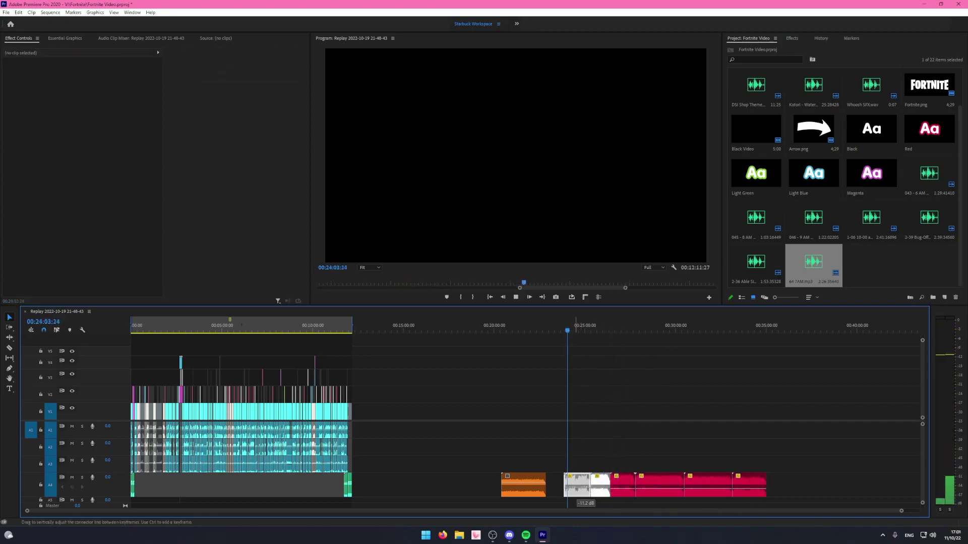
Play back the white music clips placed beyond the video's end to check their volume.
scroll(601, 418, "up", 5)
scroll(648, 419, "down", 3)
left_click(589, 326)
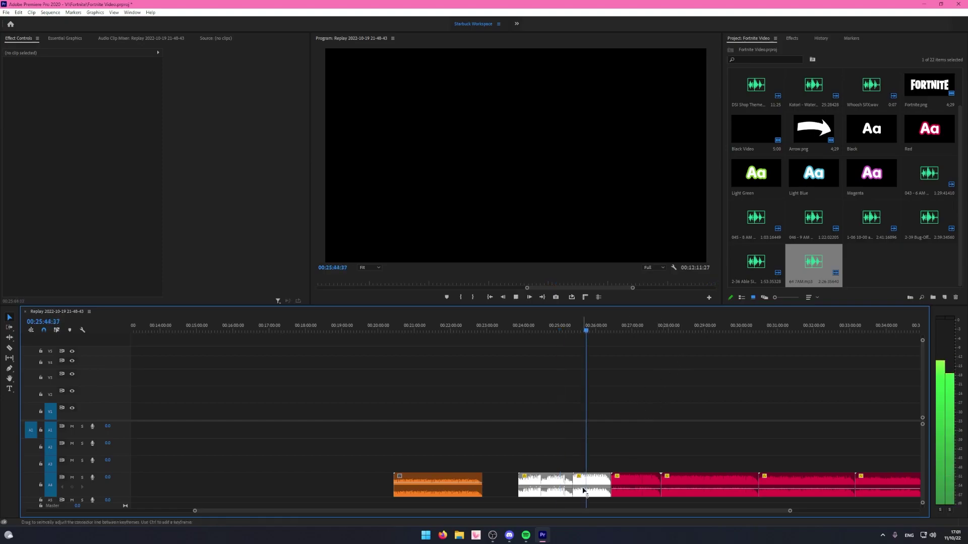
Spread the music clips apart beyond the video's end so each song stands separately on the music track.
scroll(583, 492, "down", 5)
left_click_drag(653, 485, 806, 485)
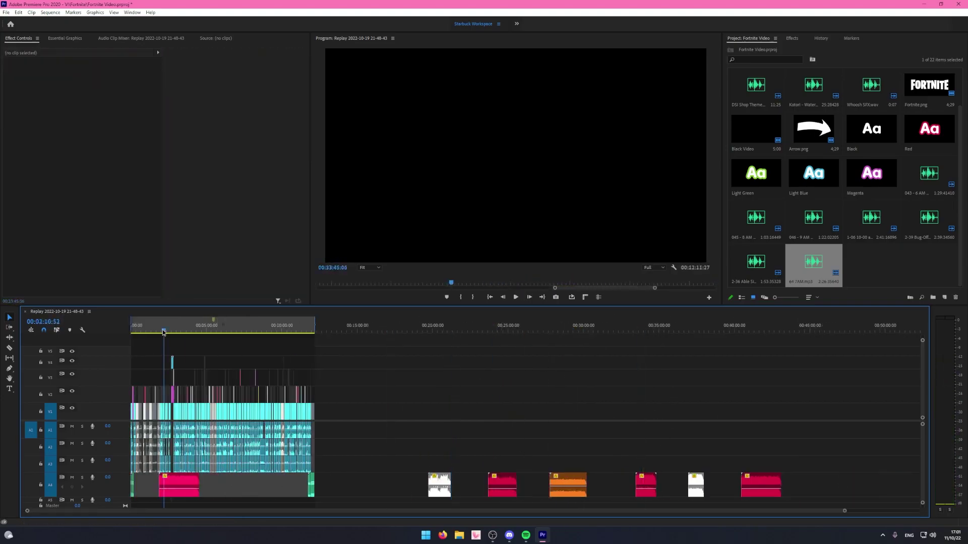
Trim the red music clip to the end of the boogie bomb caption and fade it out with a Constant Power transition.
left_click_drag(537, 484, 535, 483)
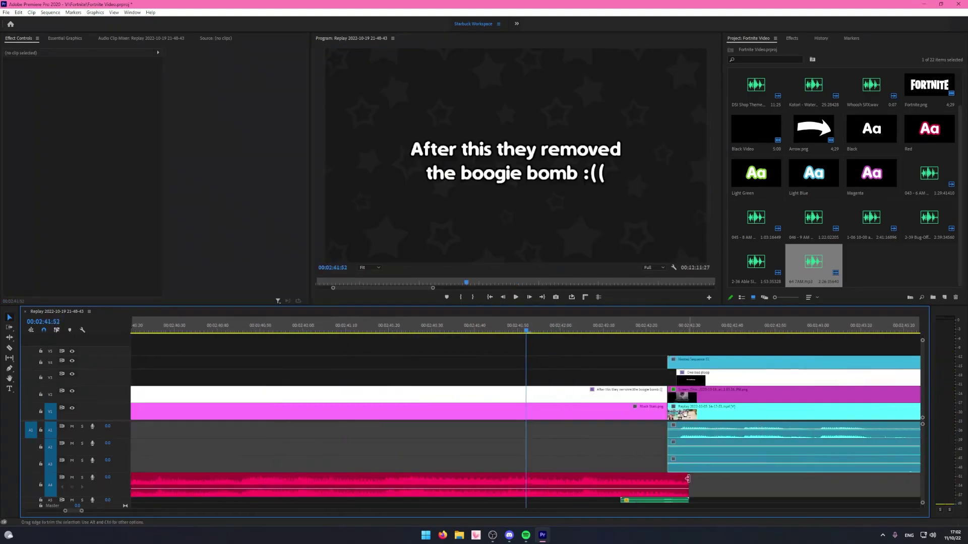
scroll(502, 487, "down", 3)
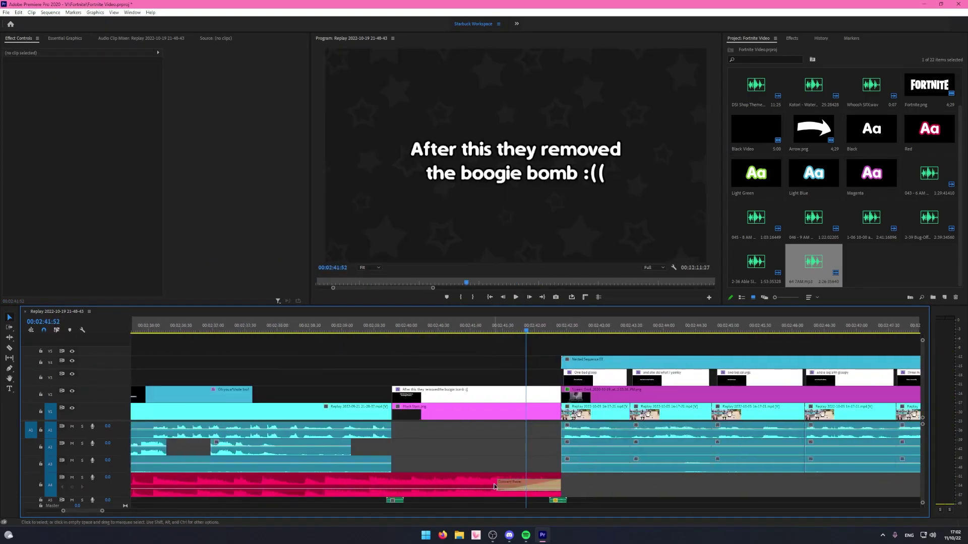
scroll(501, 486, "down", 2)
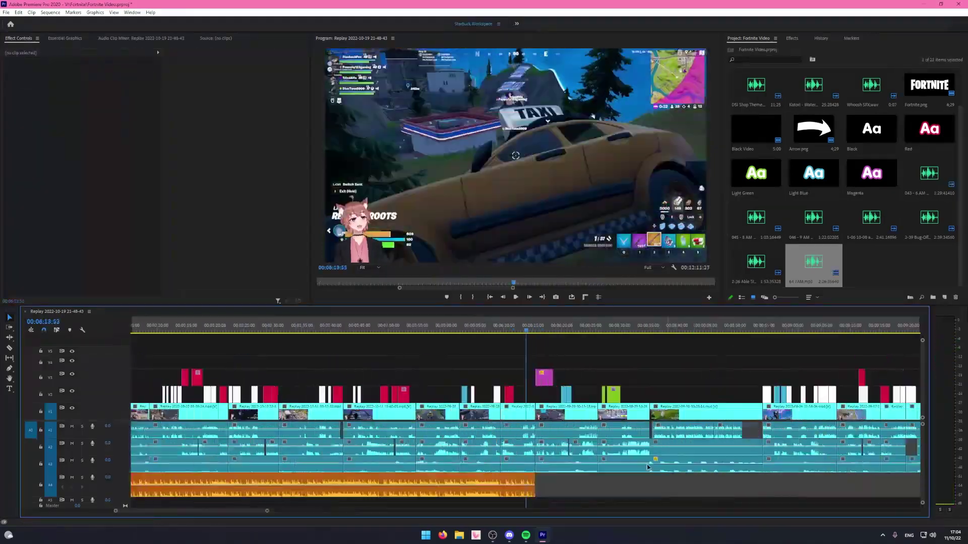
right_click(671, 421)
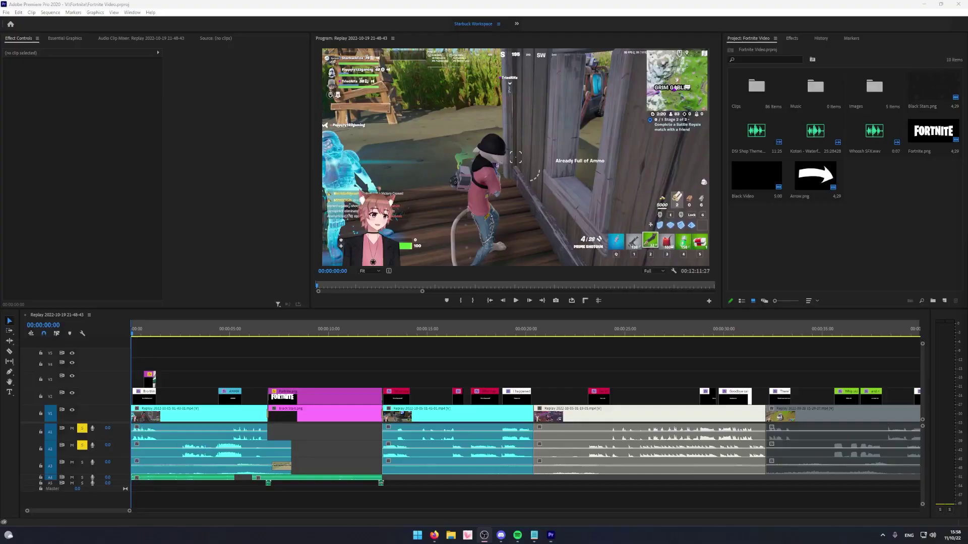
left_click(26, 142)
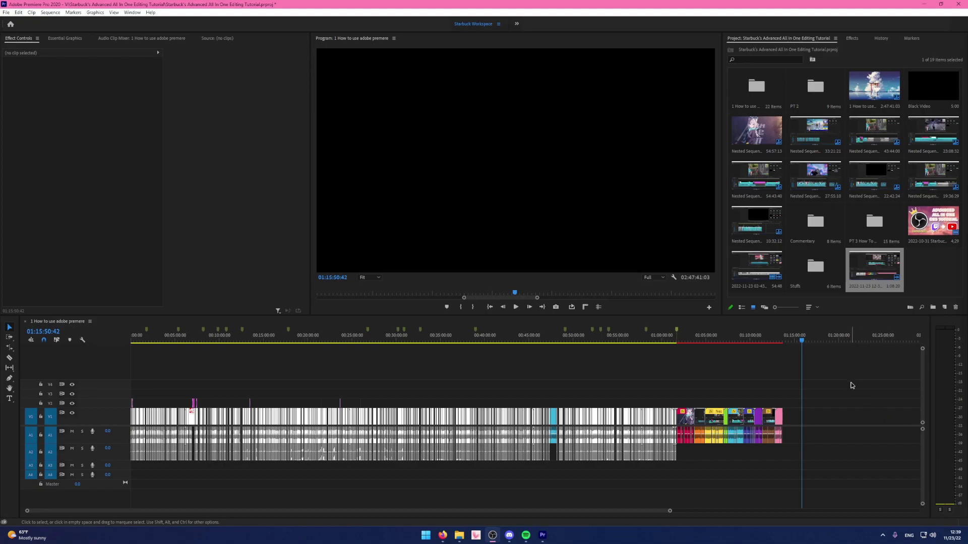
Review the tutorial sequence by moving the playhead to the end of the last clip and back to about 00:56:15.
left_click(926, 279)
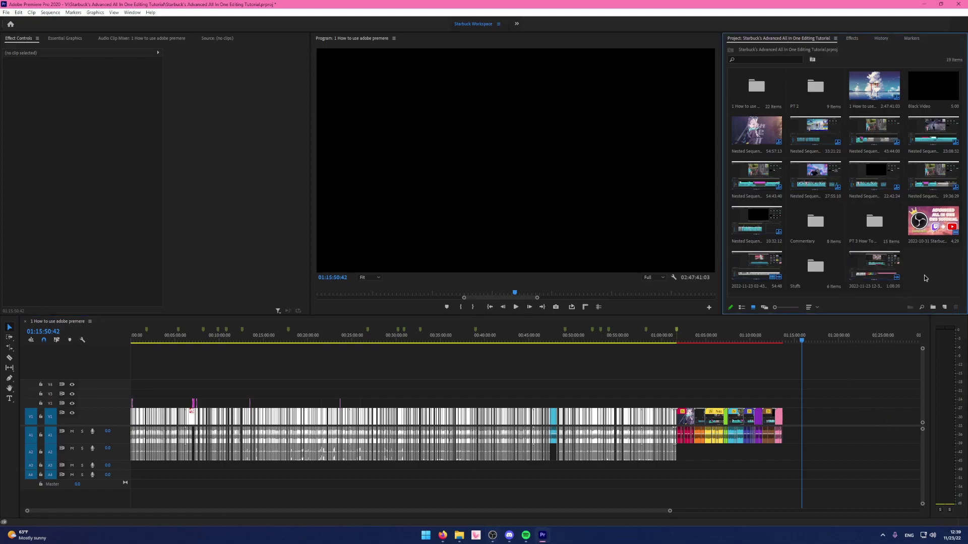
left_click(780, 343)
left_click_drag(781, 347, 784, 348)
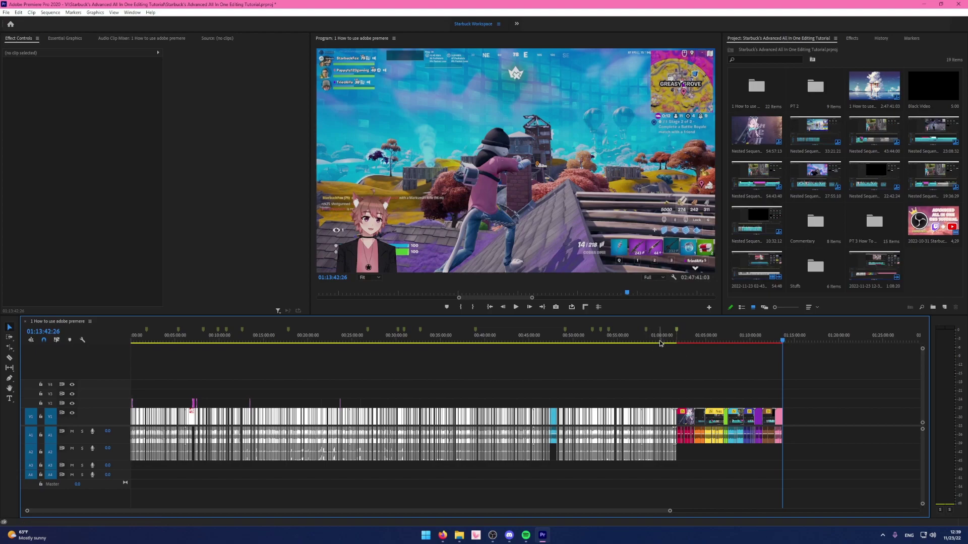
left_click(628, 342)
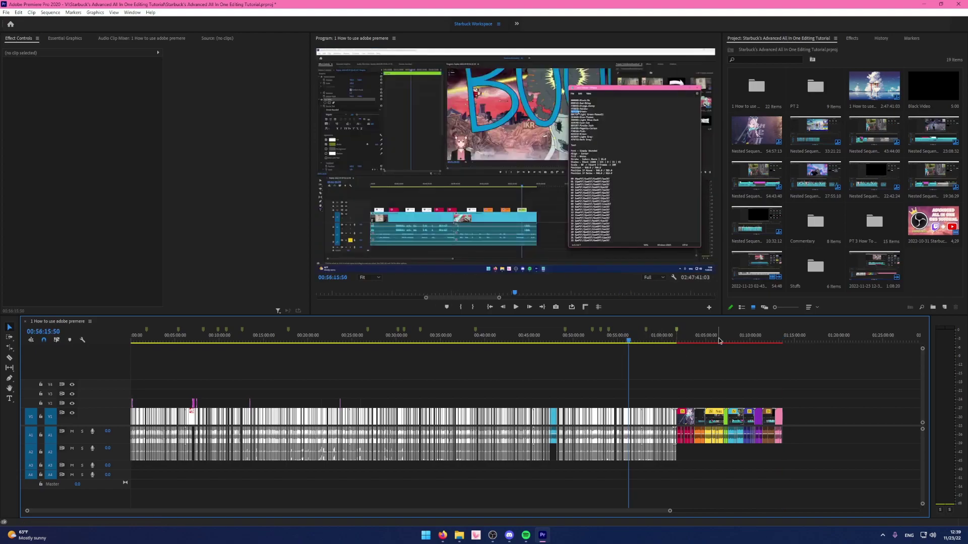